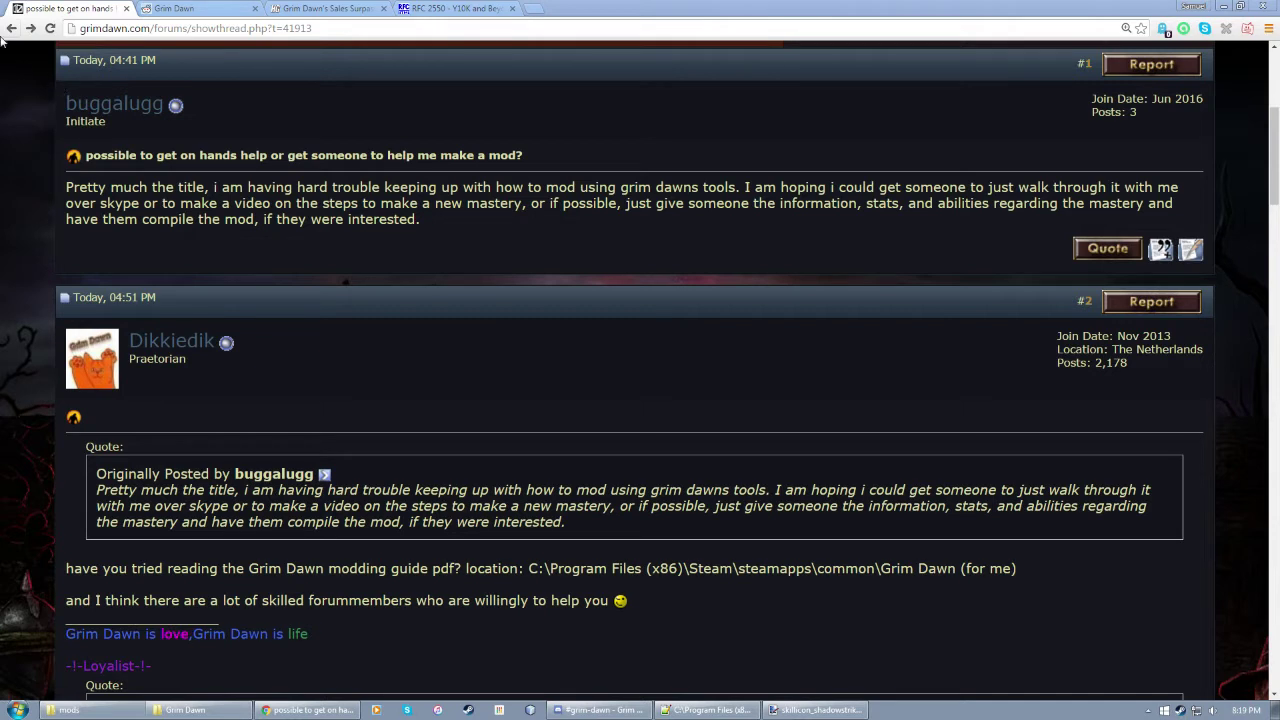
# Step: Launch AssetManager.exe from the Grim Dawn install folder, work offline at the login, and maximize the Asset Manager window
pyautogui.click(693, 272)
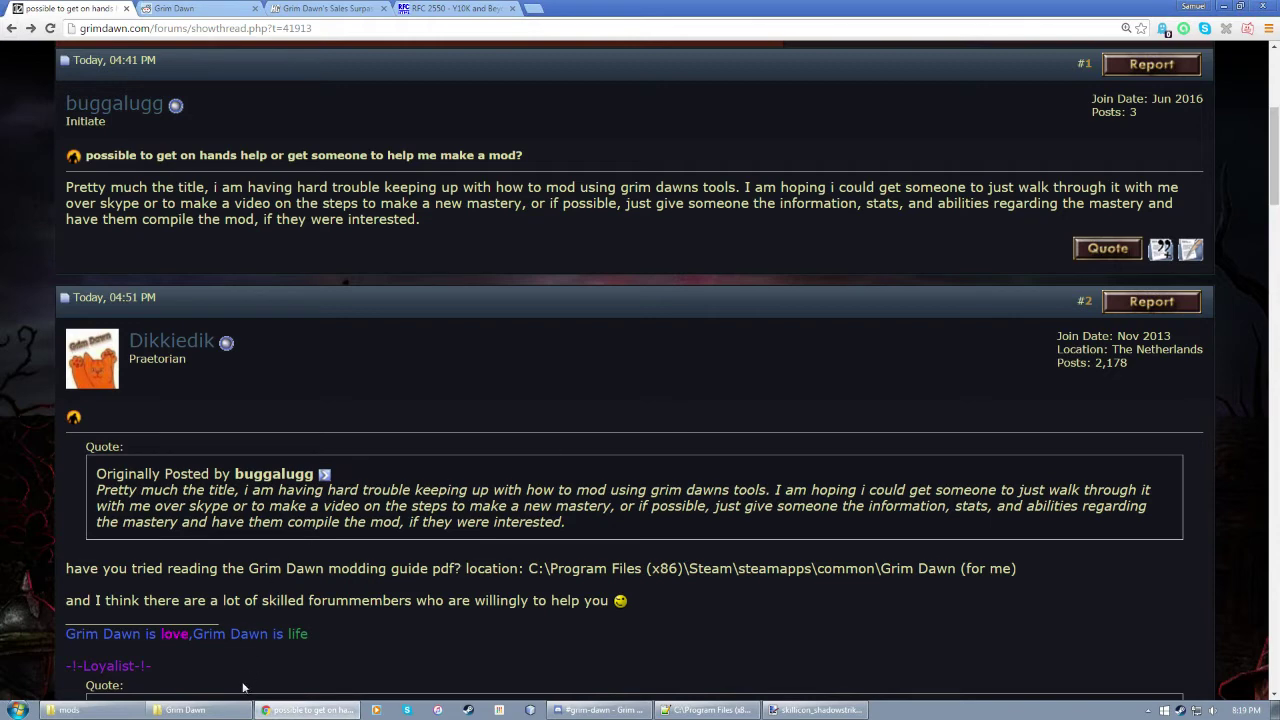
pyautogui.click(195, 710)
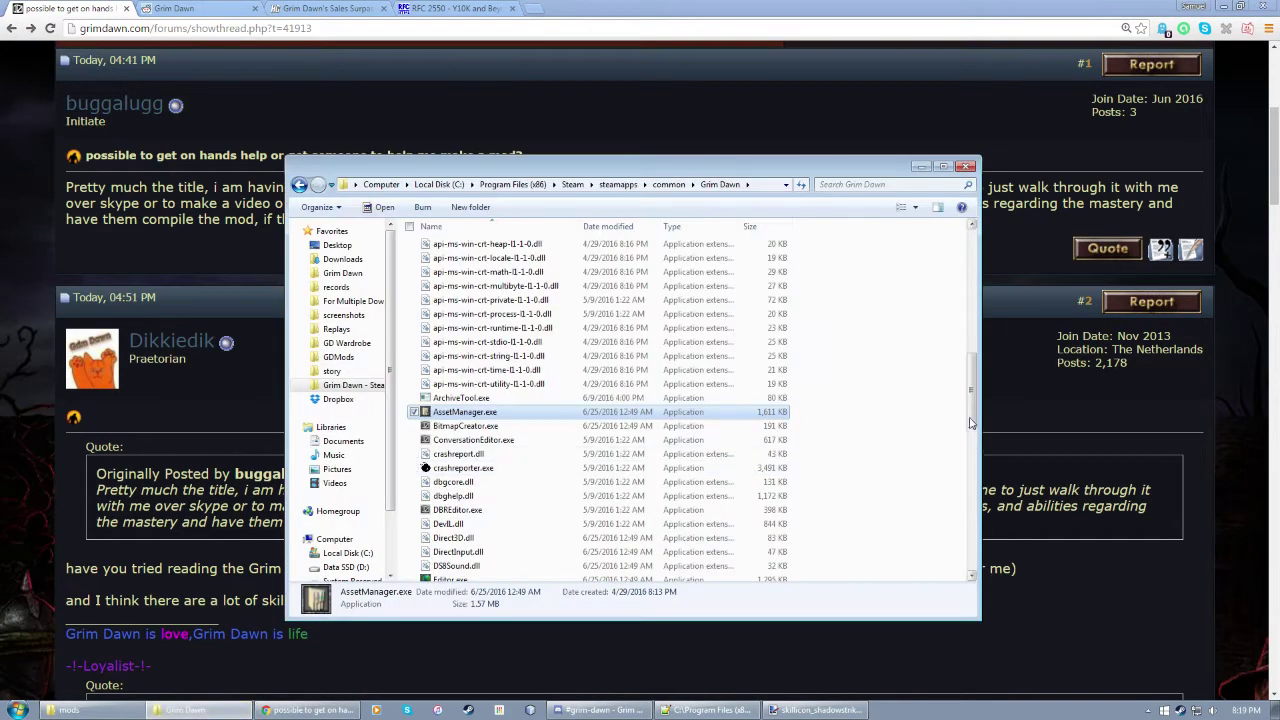
pyautogui.moveTo(970, 415); pyautogui.dragTo(969, 410)
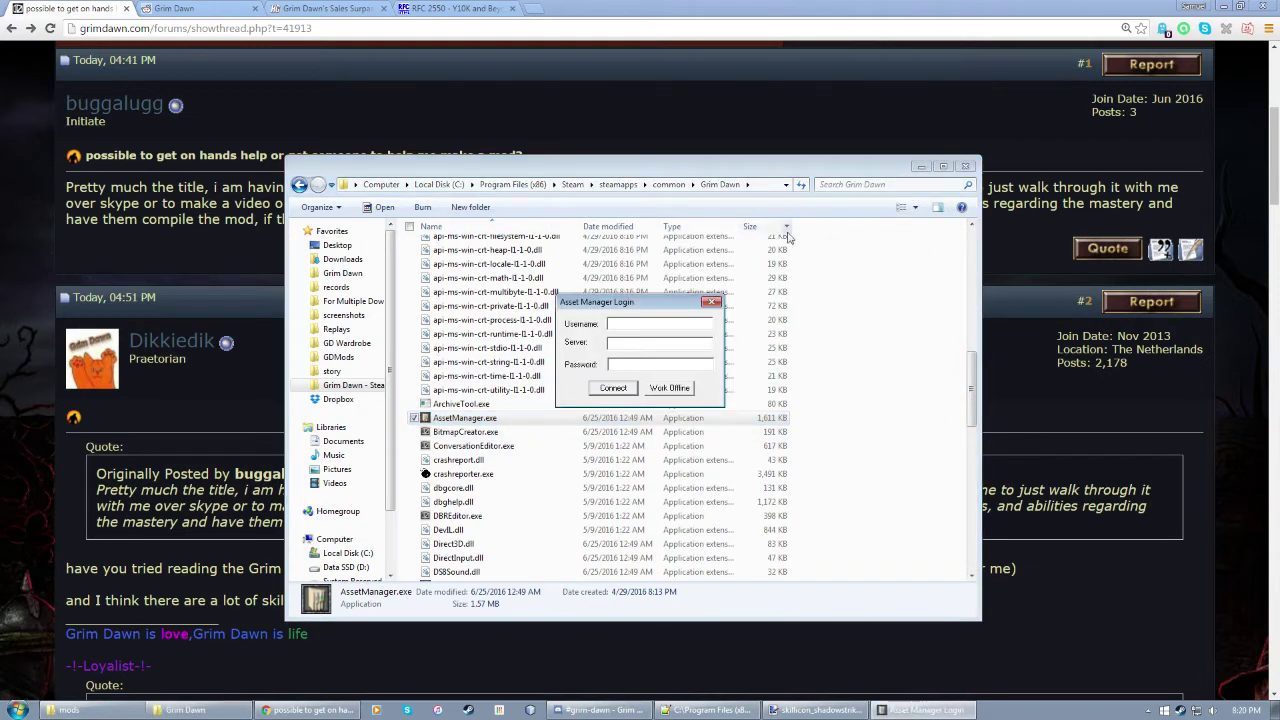
pyautogui.click(669, 388)
pyautogui.moveTo(878, 95); pyautogui.dragTo(905, 87)
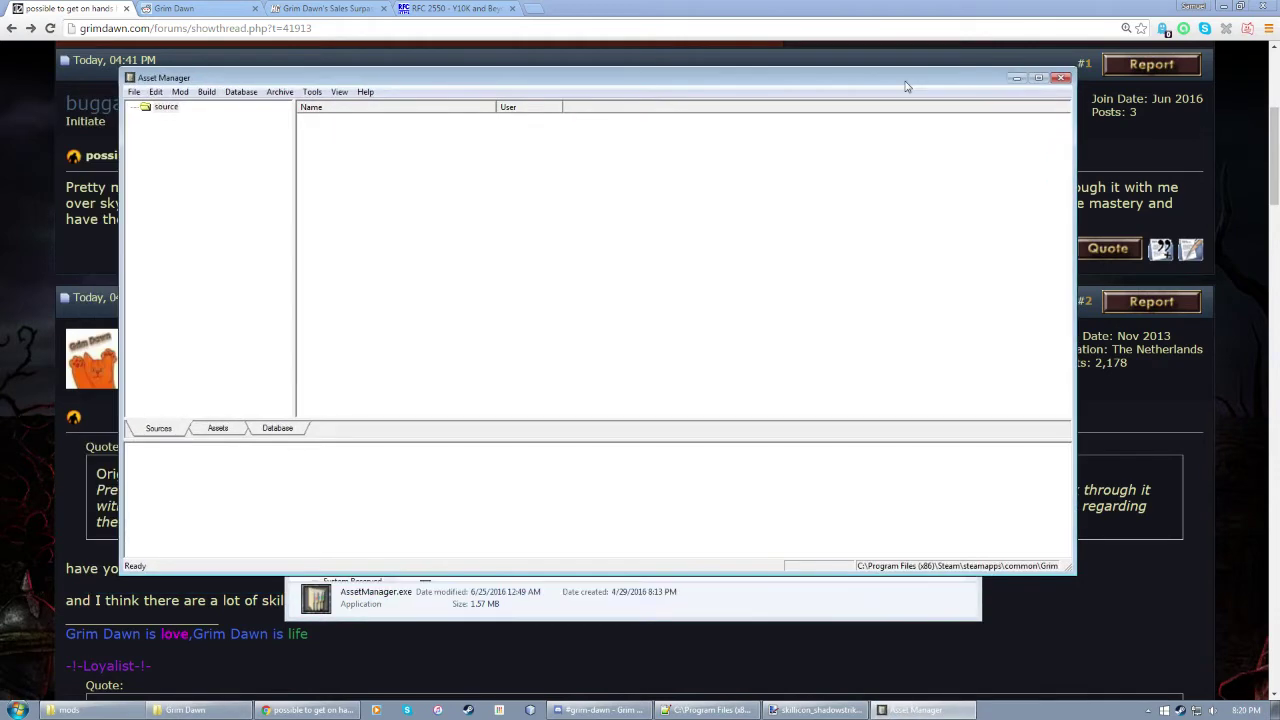
pyautogui.doubleClick(906, 87)
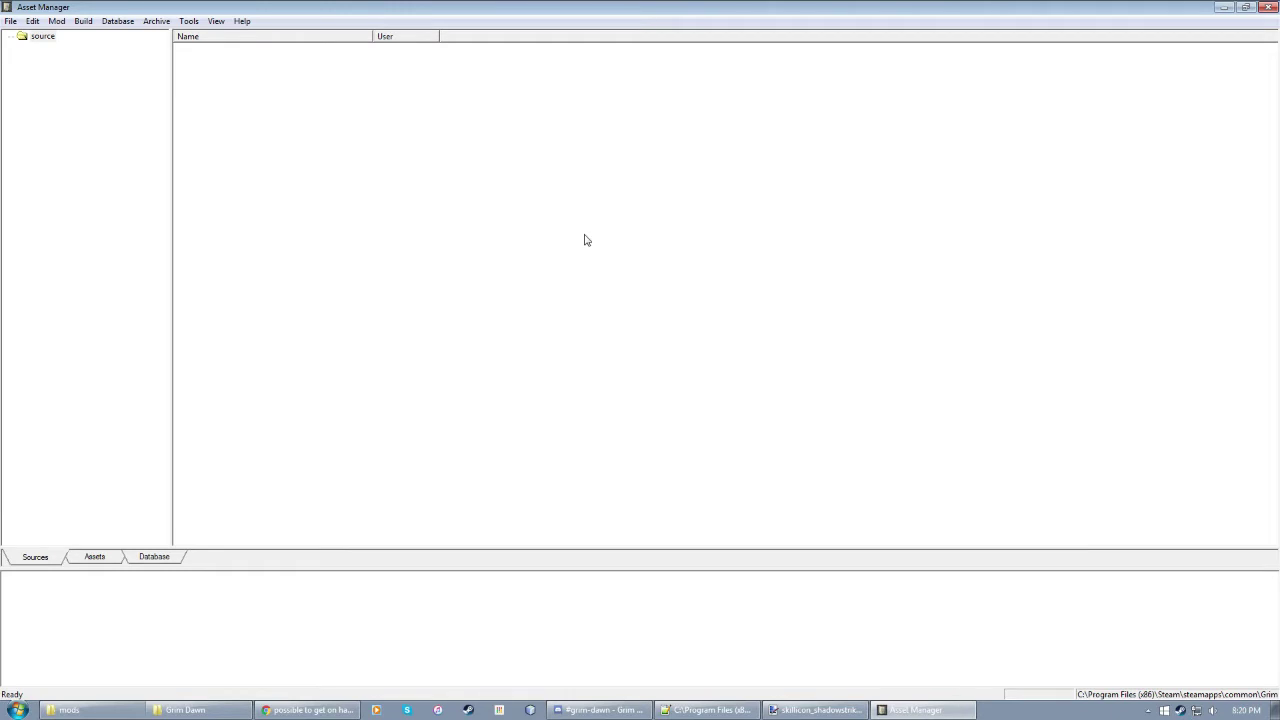
# Step: Set the working directory in the options to the Grim Dawn folder and accept the directory settings
pyautogui.click(189, 21)
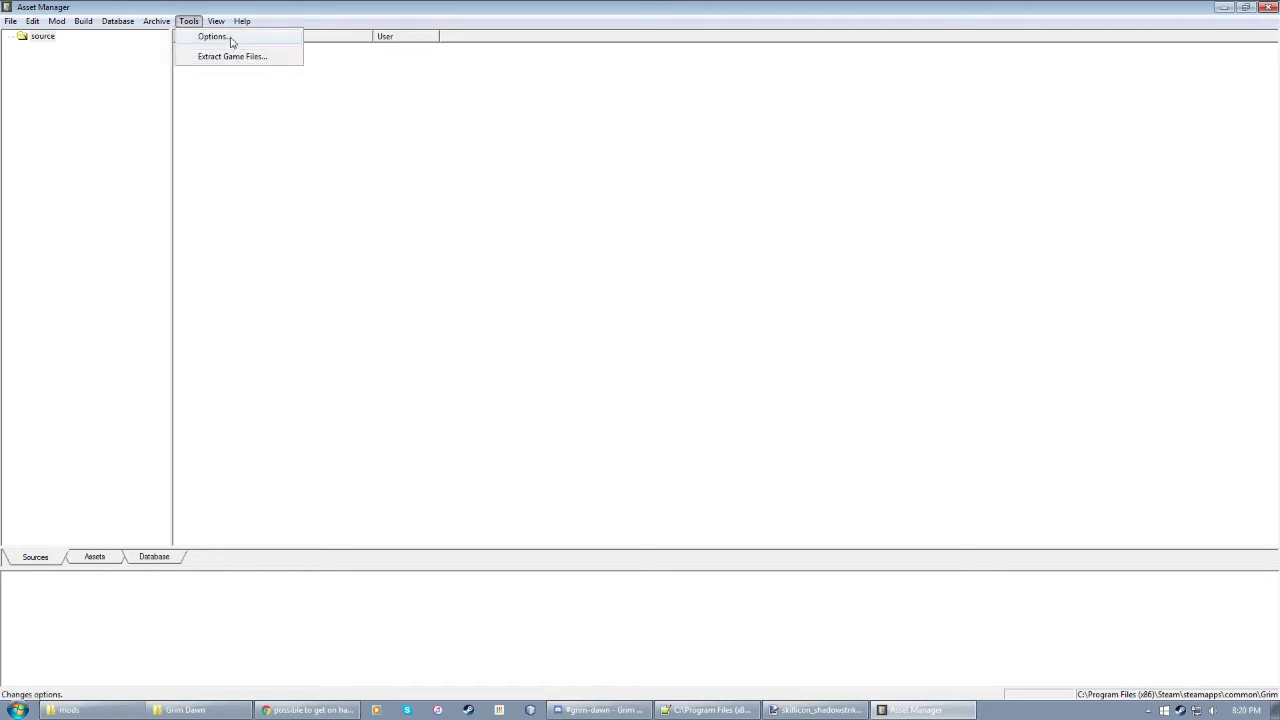
pyautogui.click(229, 38)
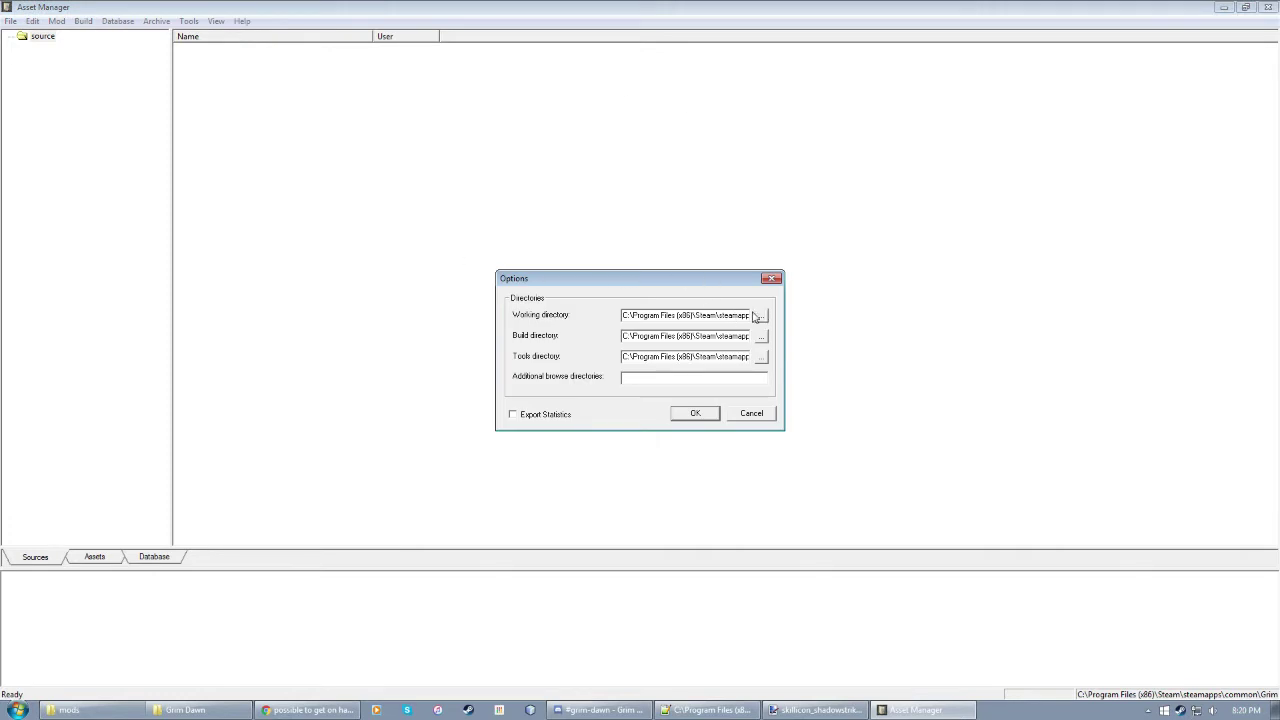
pyautogui.click(761, 316)
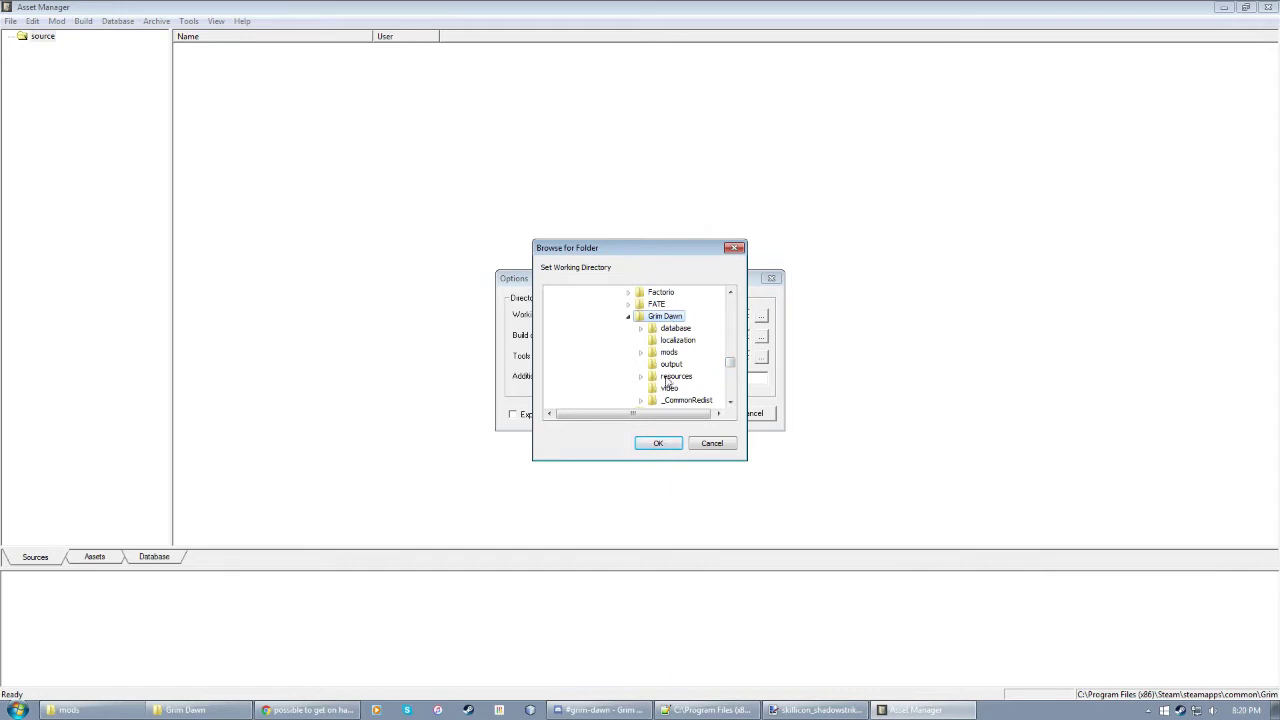
pyautogui.click(658, 443)
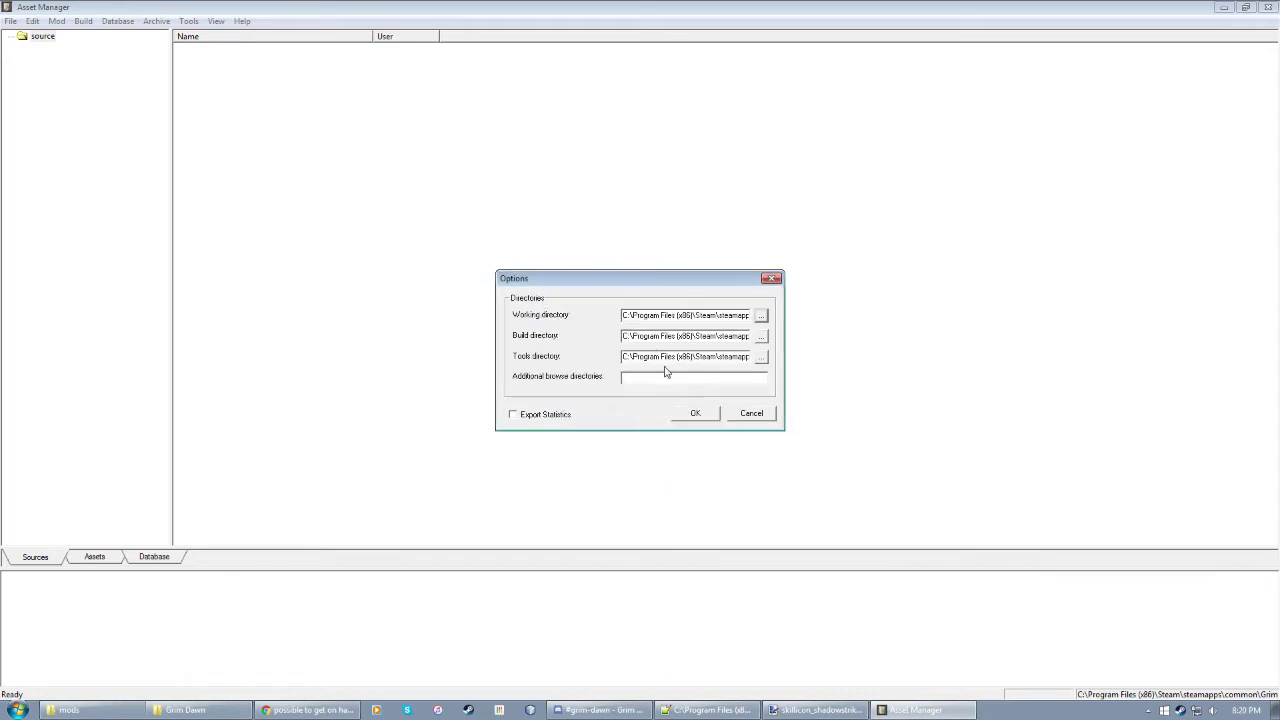
pyautogui.click(696, 413)
pyautogui.click(192, 22)
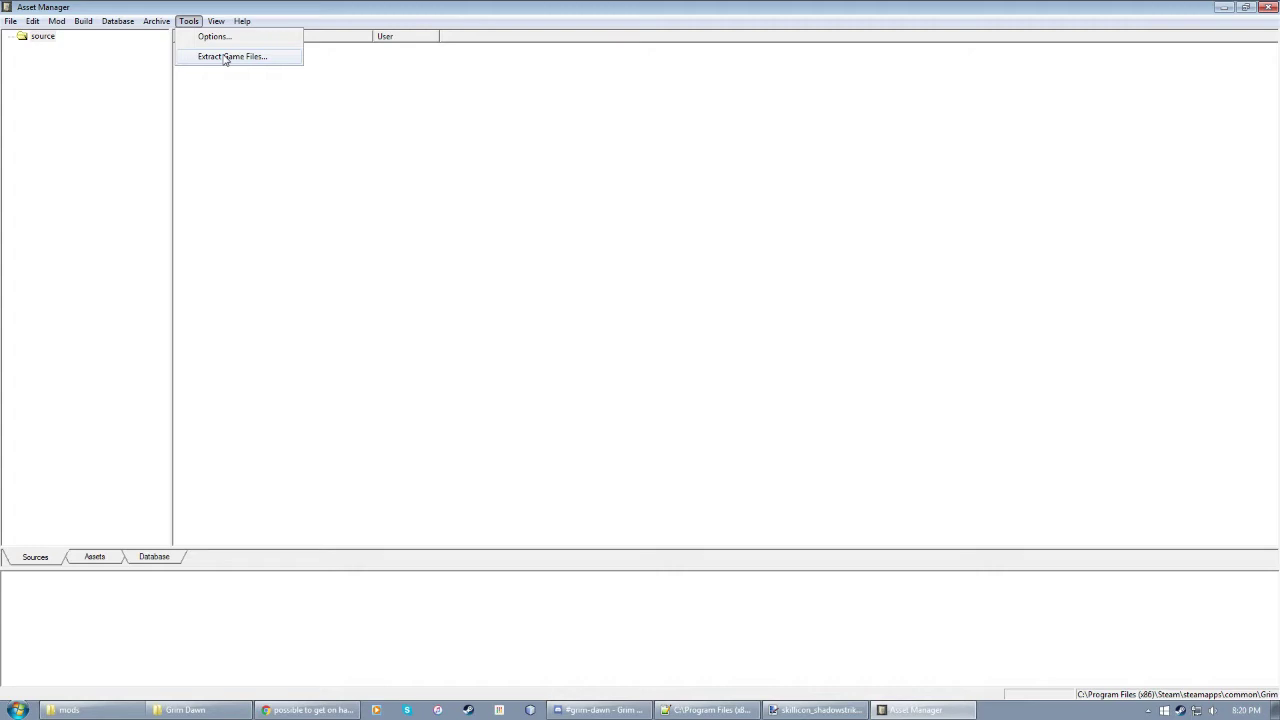
pyautogui.click(419, 197)
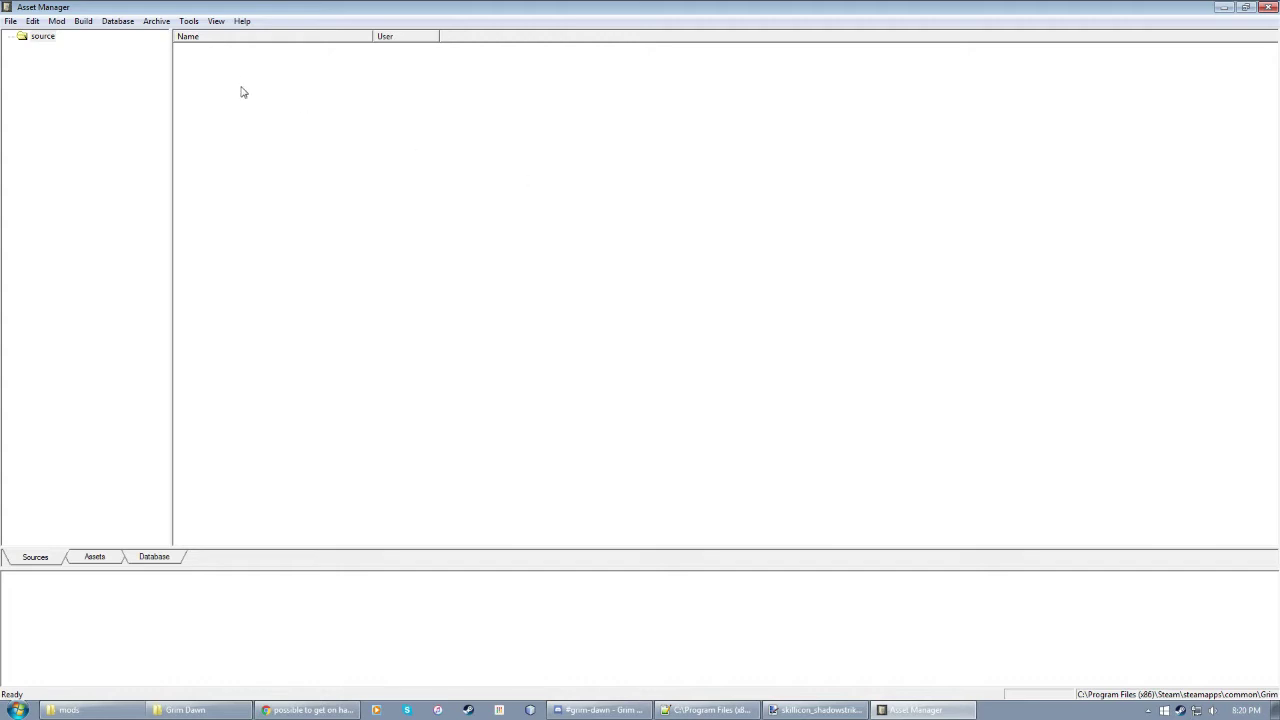
pyautogui.click(57, 21)
pyautogui.click(48, 37)
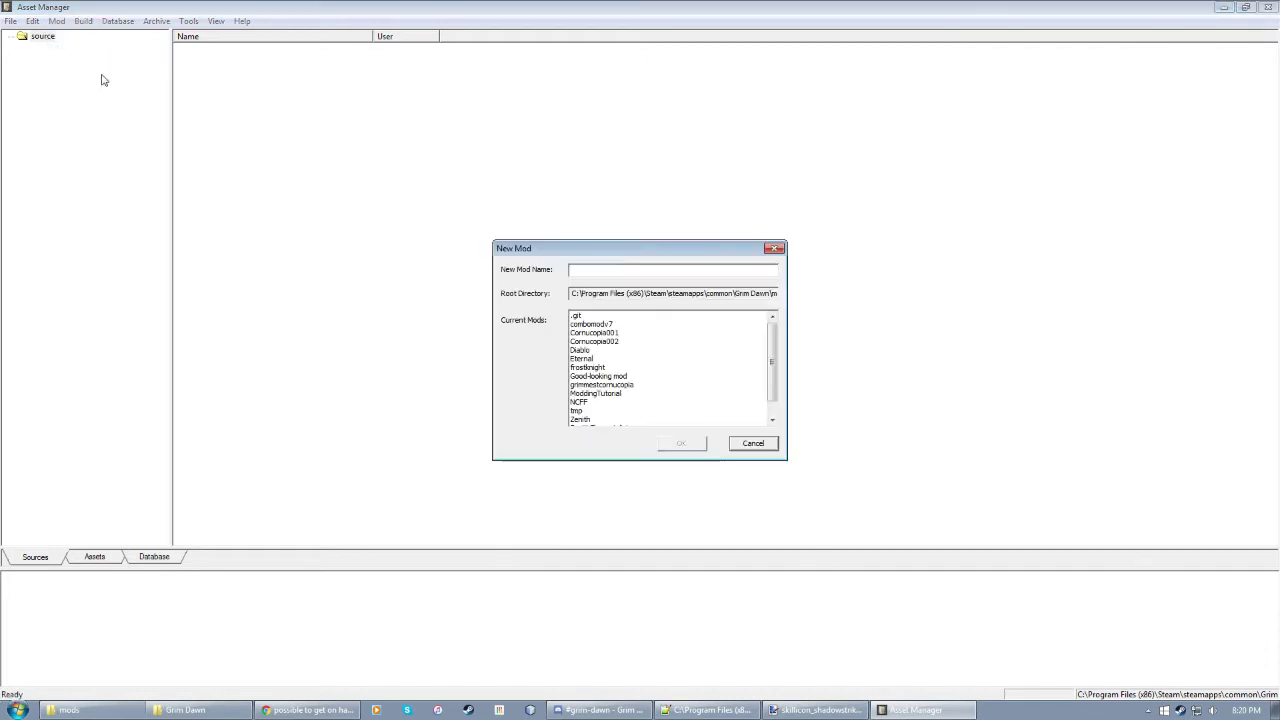
pyautogui.moveTo(772, 344); pyautogui.dragTo(393, 414)
pyautogui.write('kjfgdgfdbg')
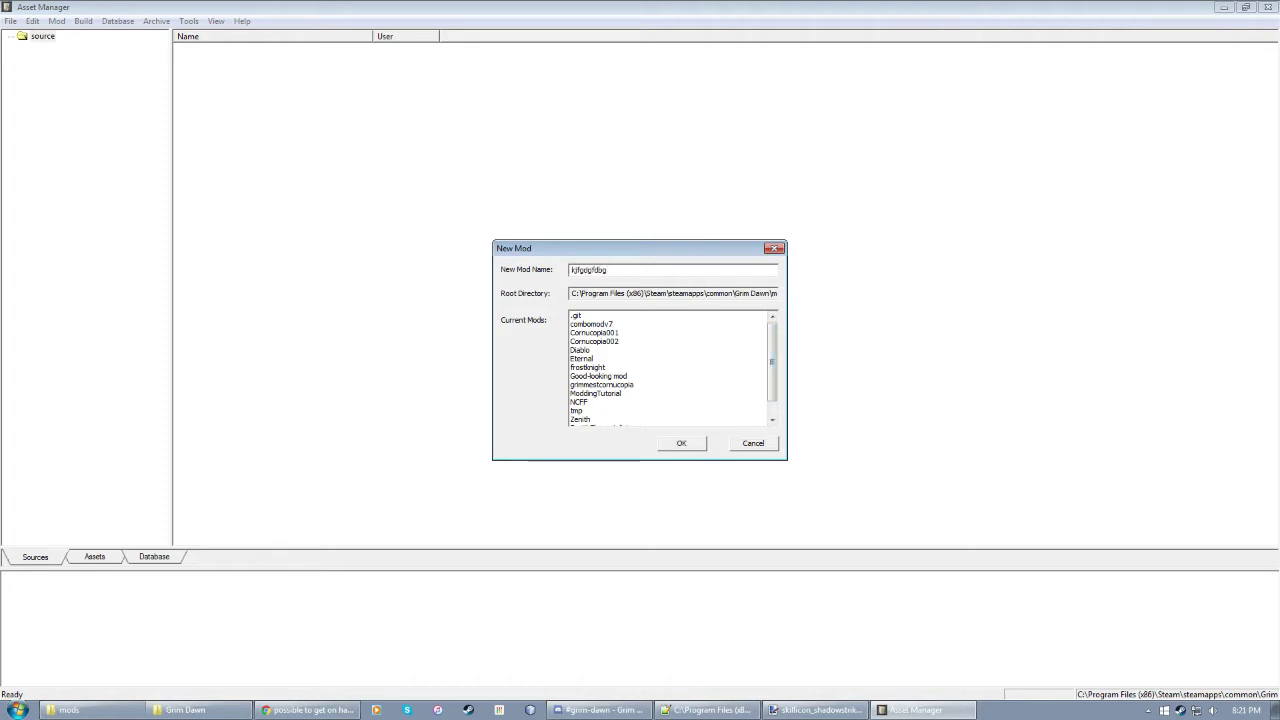
pyautogui.press('BackSpace')
pyautogui.press('BackSpace')
pyautogui.press('BackSpace')
pyautogui.press('BackSpace')
pyautogui.press('BackSpace')
pyautogui.press('BackSpace')
pyautogui.press('BackSpace')
pyautogui.press('BackSpace')
pyautogui.press('BackSpace')
pyautogui.click(765, 445)
# Step: Select Zenith as the active mod
pyautogui.click(60, 21)
pyautogui.moveTo(78, 78)
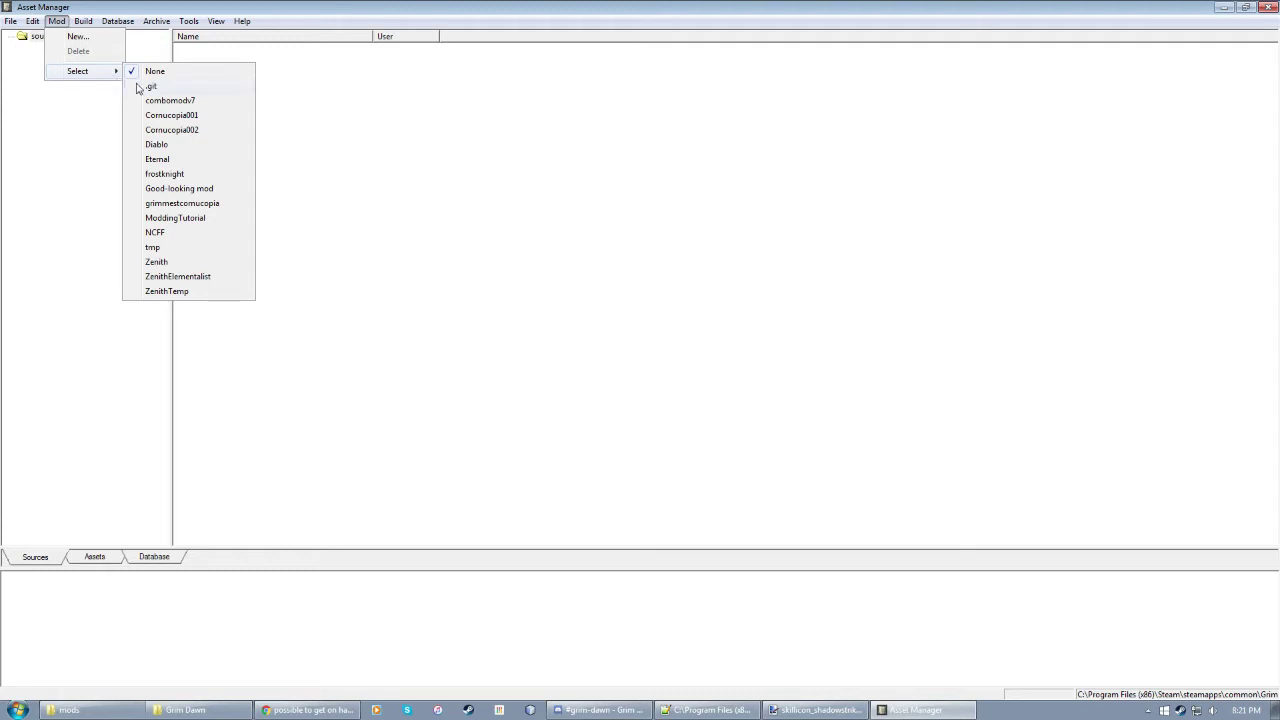
pyautogui.click(214, 261)
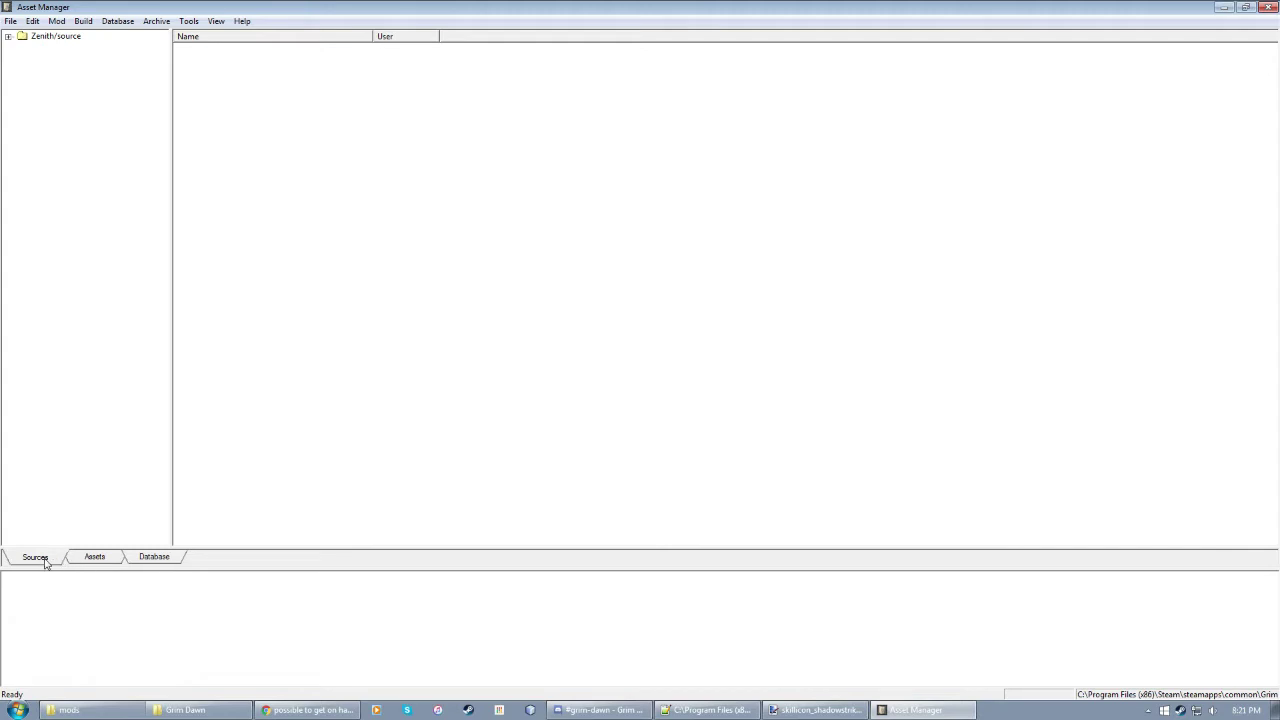
# Step: Look over the Zenith mod's sources, assets and database views, and expand the source folders down to the ui skill icons
pyautogui.click(95, 560)
pyautogui.click(158, 563)
pyautogui.click(22, 563)
pyautogui.click(151, 562)
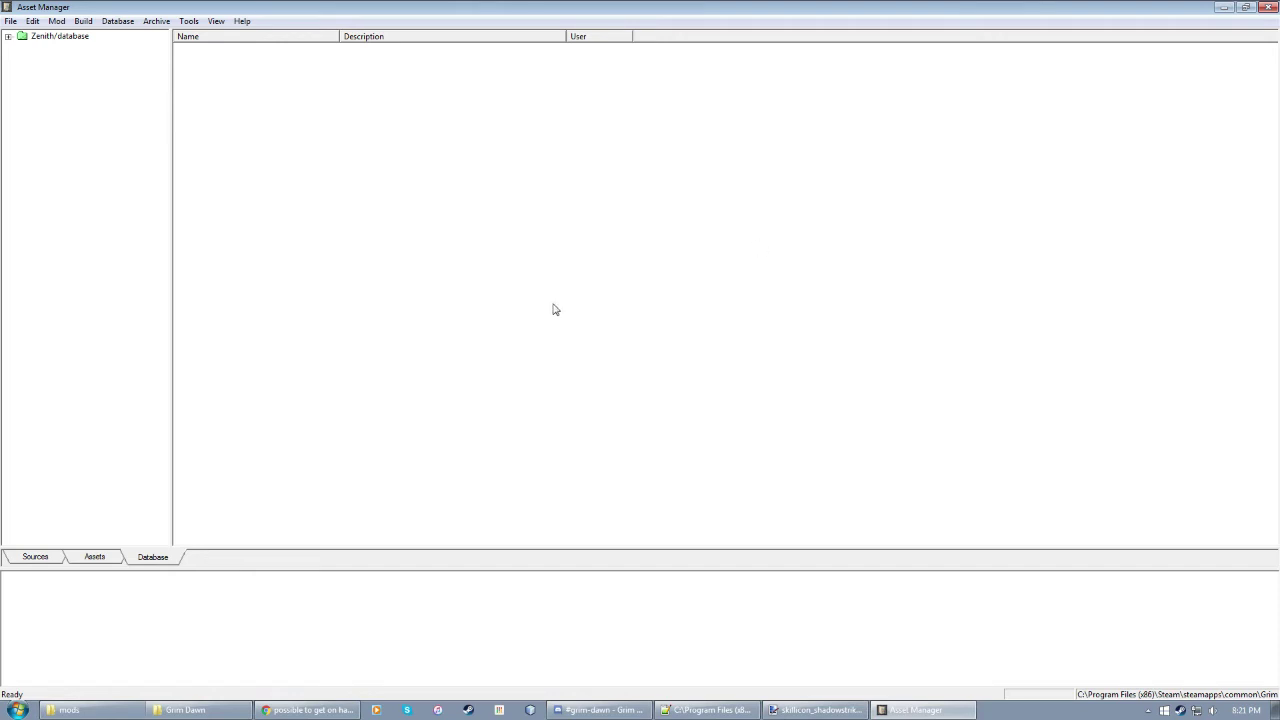
pyautogui.click(37, 562)
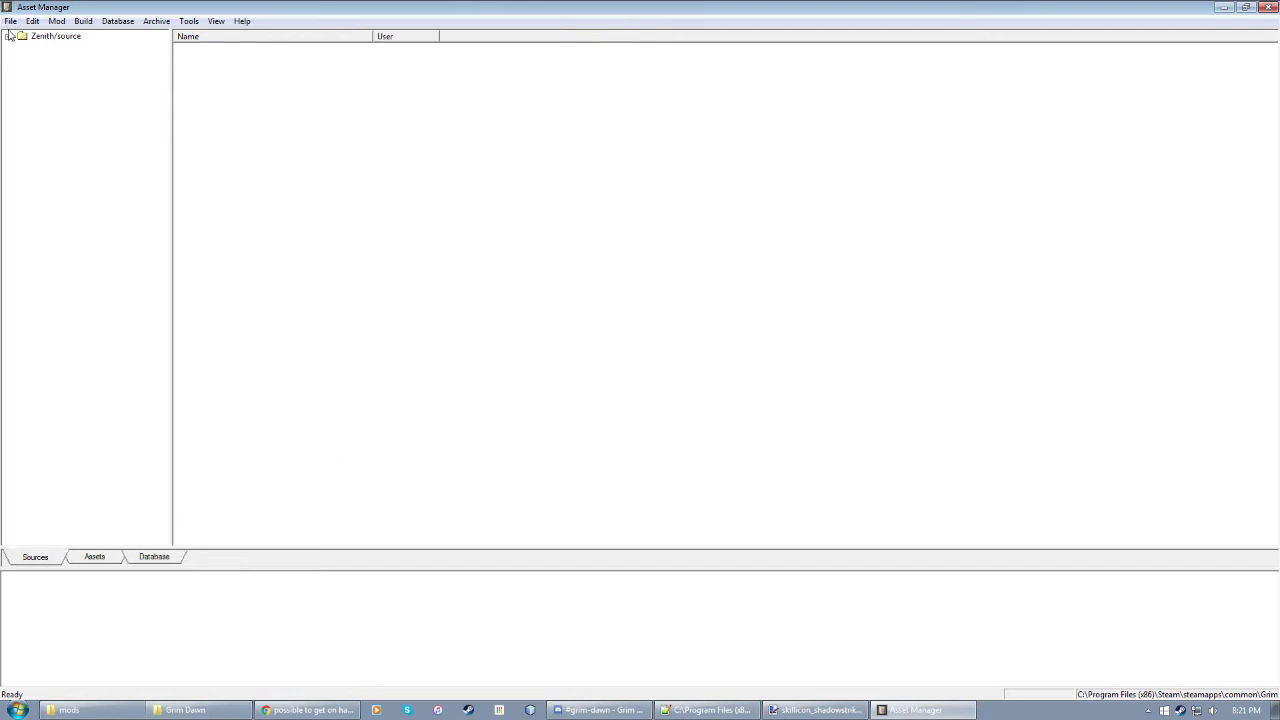
pyautogui.click(8, 36)
pyautogui.click(22, 120)
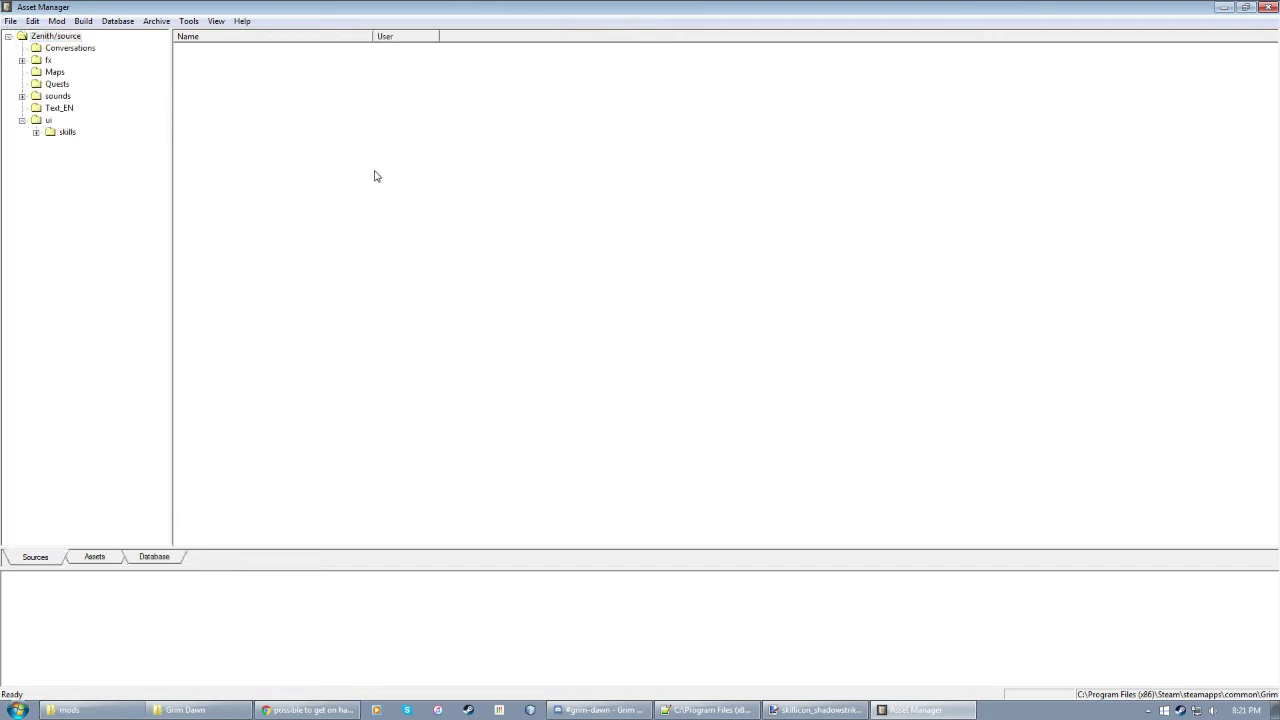
pyautogui.click(36, 132)
pyautogui.click(50, 144)
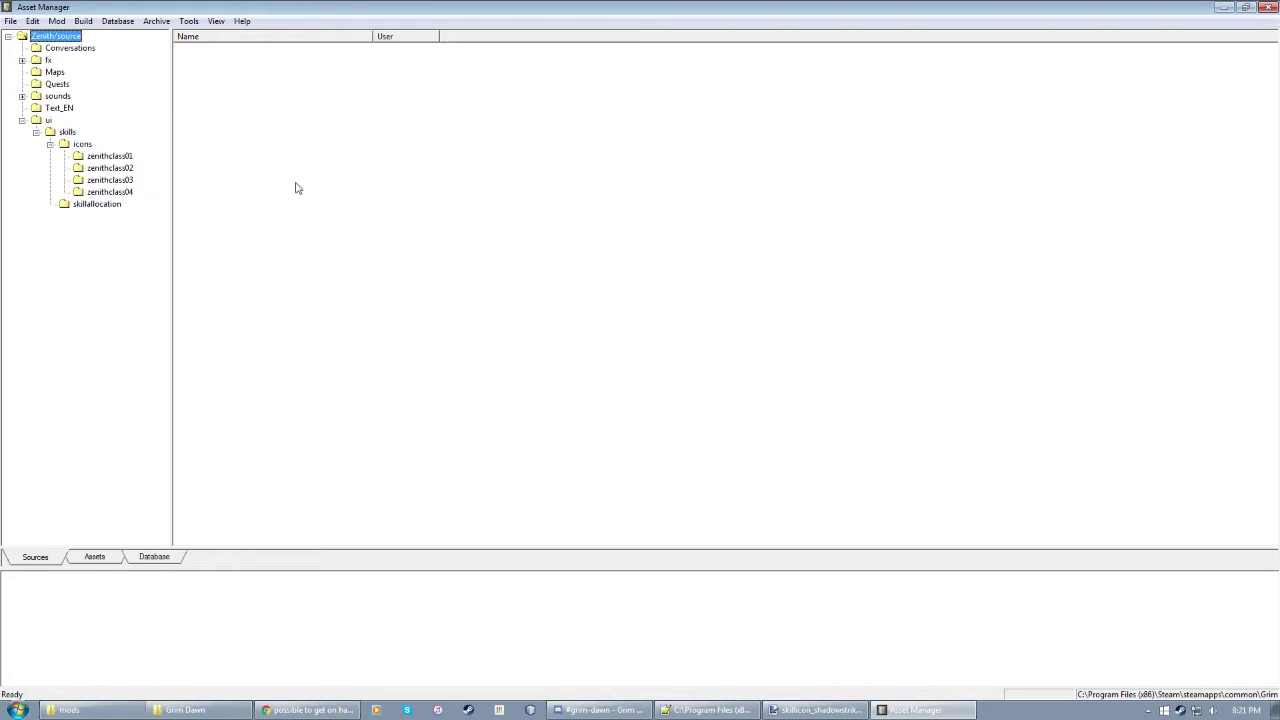
# Step: Examine the Zenith database tree, expanding records, its skills folder, and the skills subfolder under ui
pyautogui.click(164, 560)
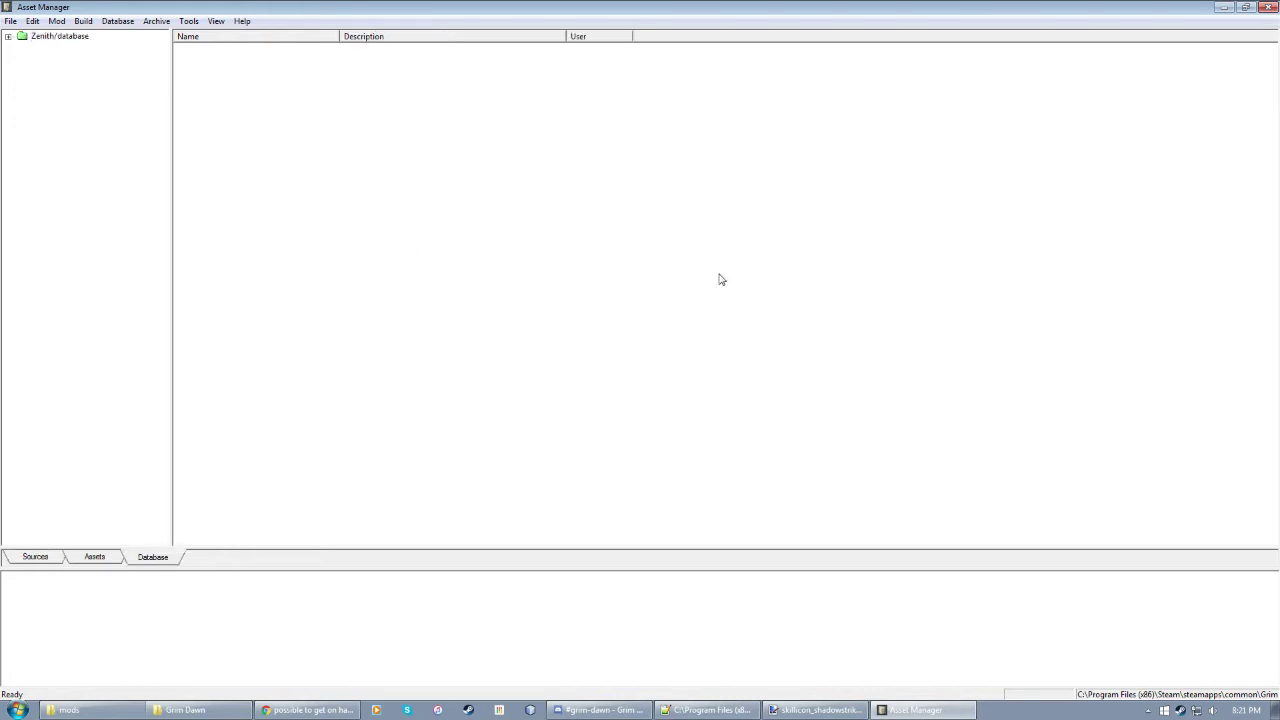
pyautogui.click(8, 37)
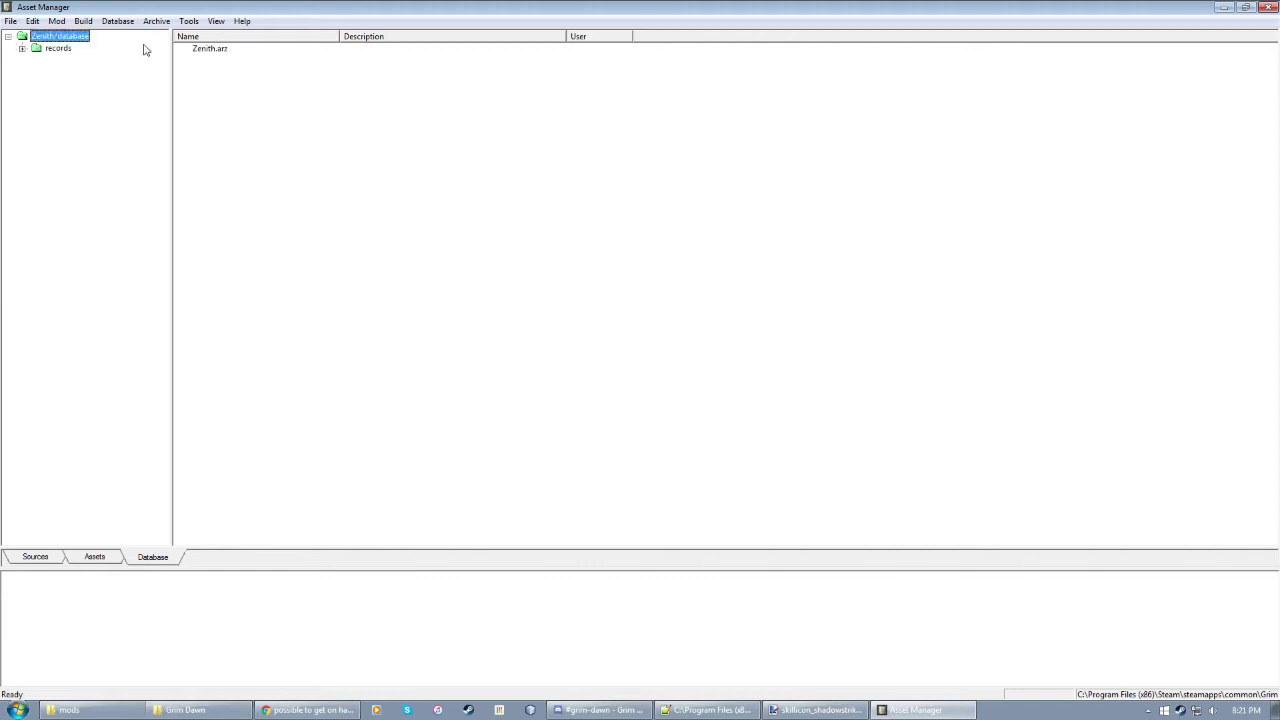
pyautogui.click(22, 48)
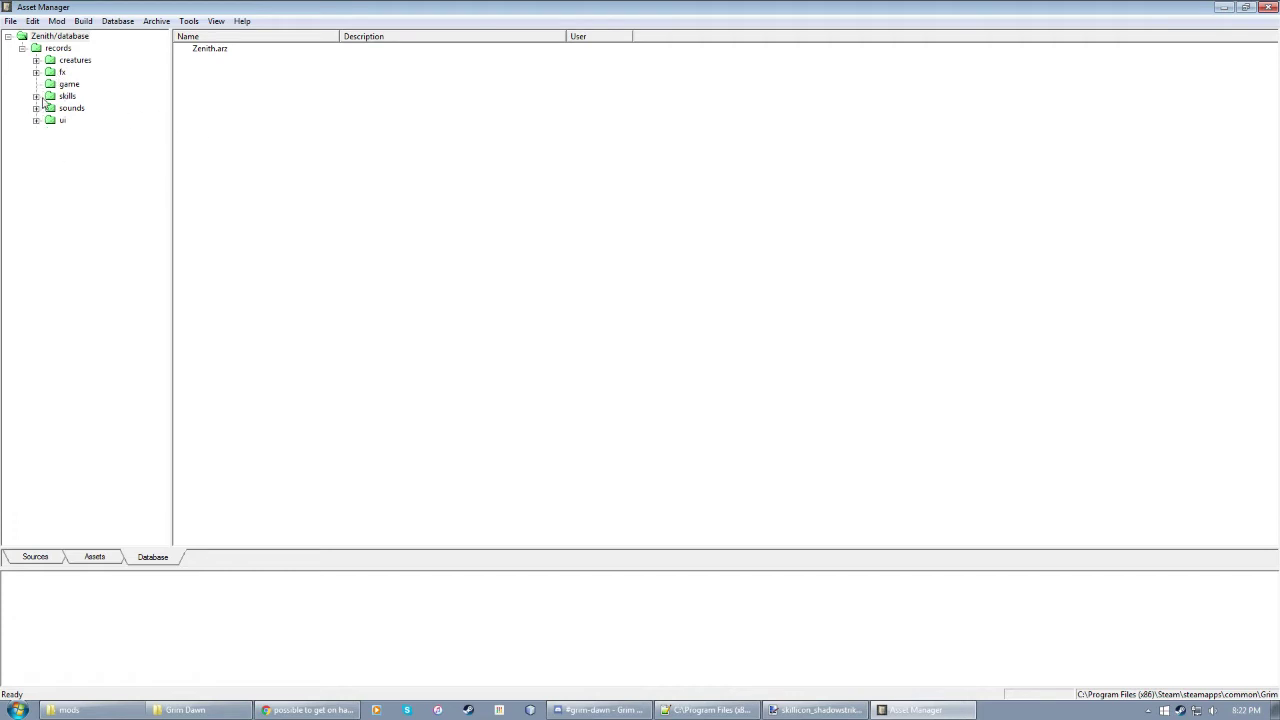
pyautogui.click(36, 96)
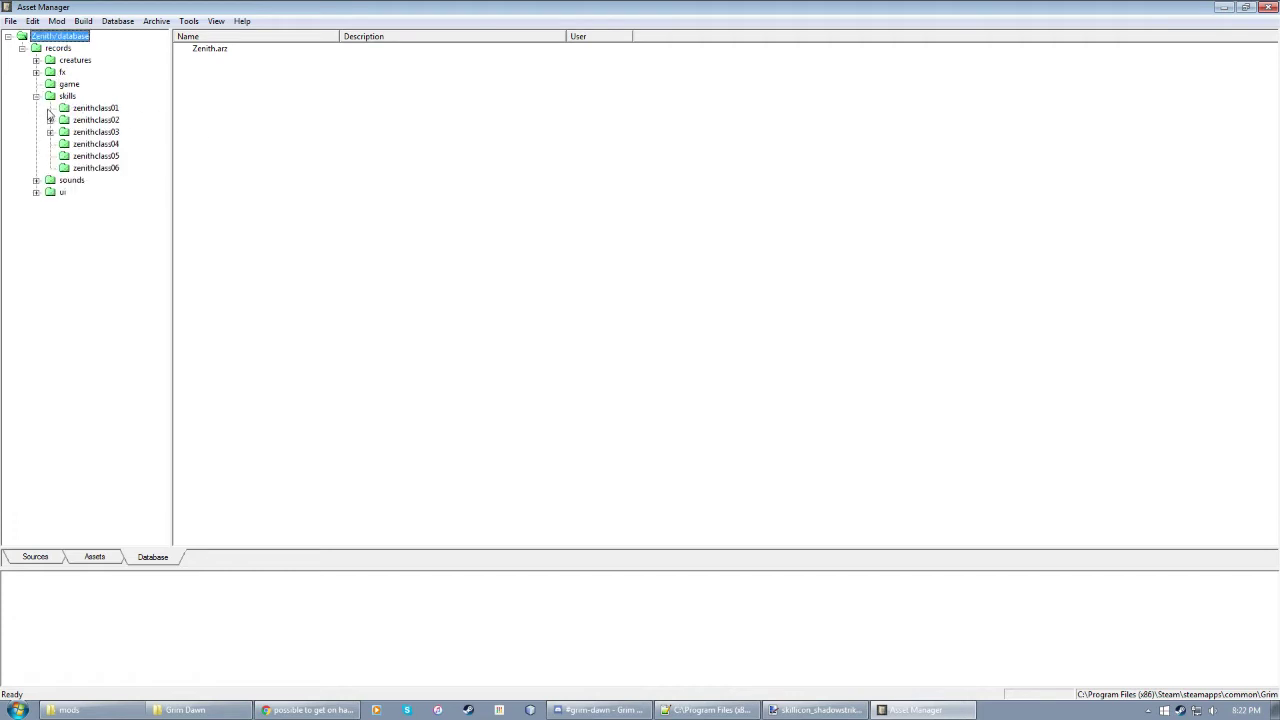
pyautogui.click(67, 97)
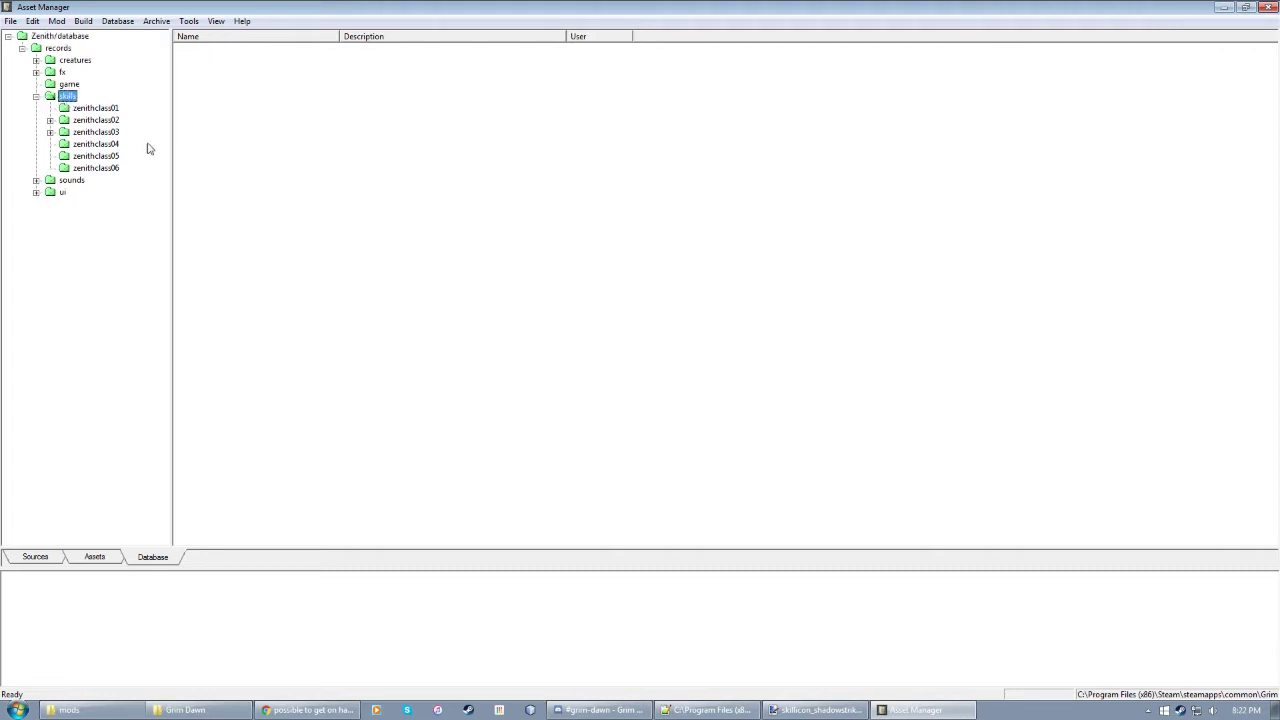
pyautogui.click(63, 192)
pyautogui.click(36, 192)
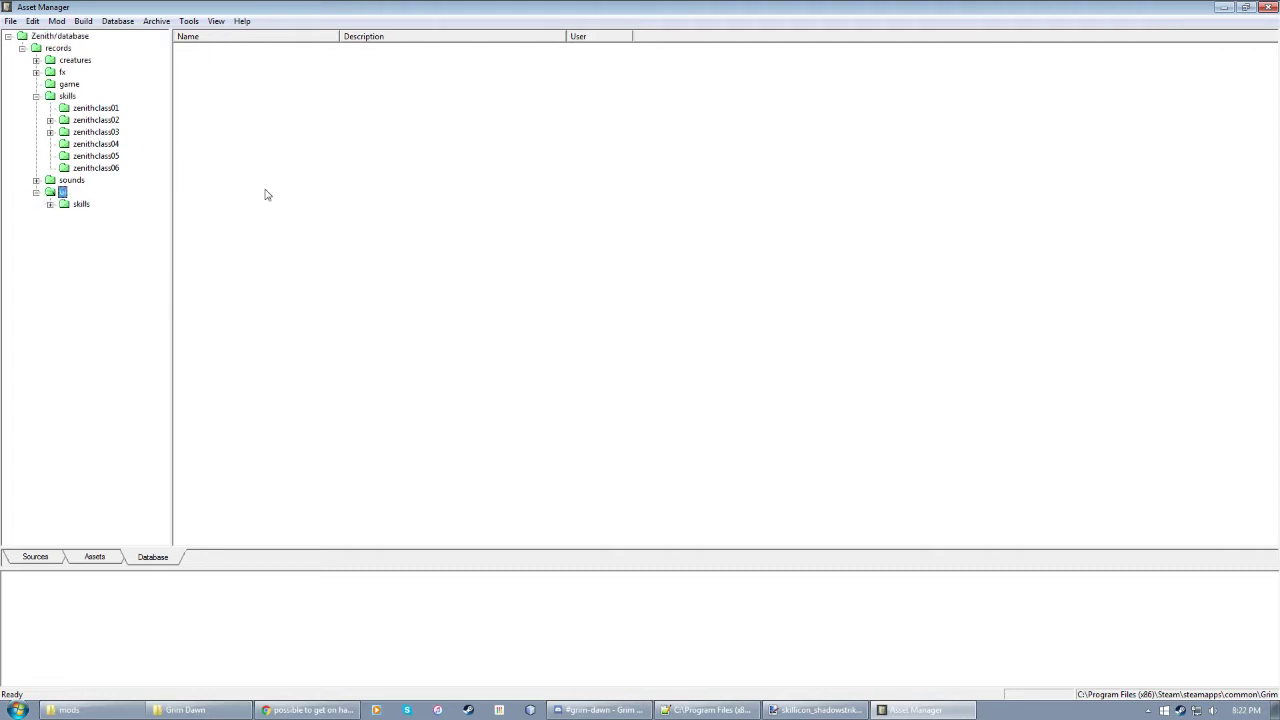
pyautogui.click(50, 204)
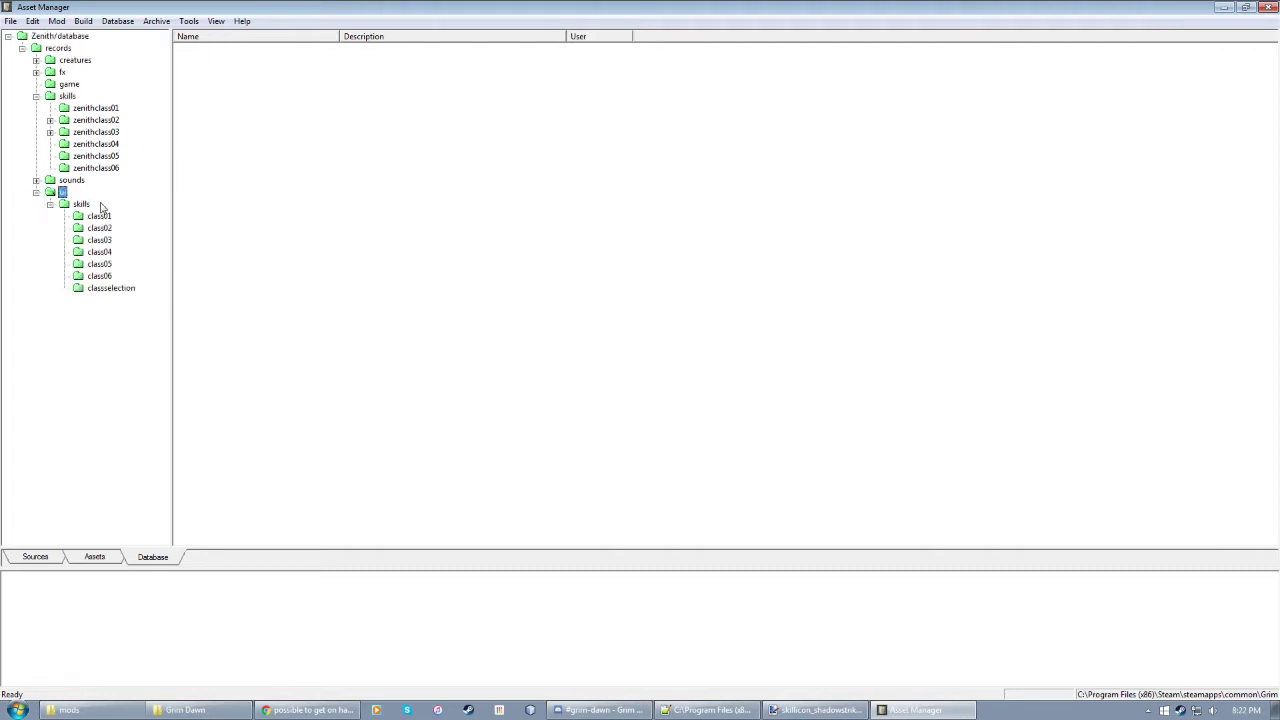
# Step: View the pc records under creatures and look inside the fx folder
pyautogui.click(36, 60)
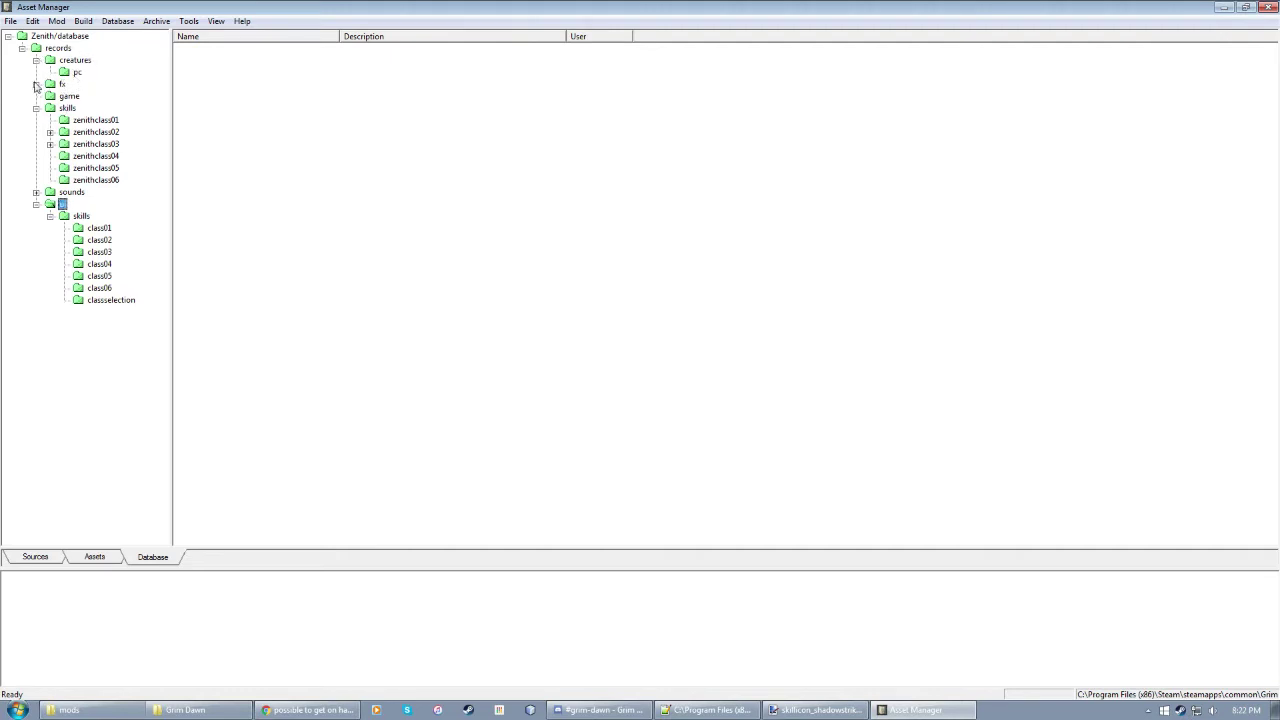
pyautogui.click(79, 72)
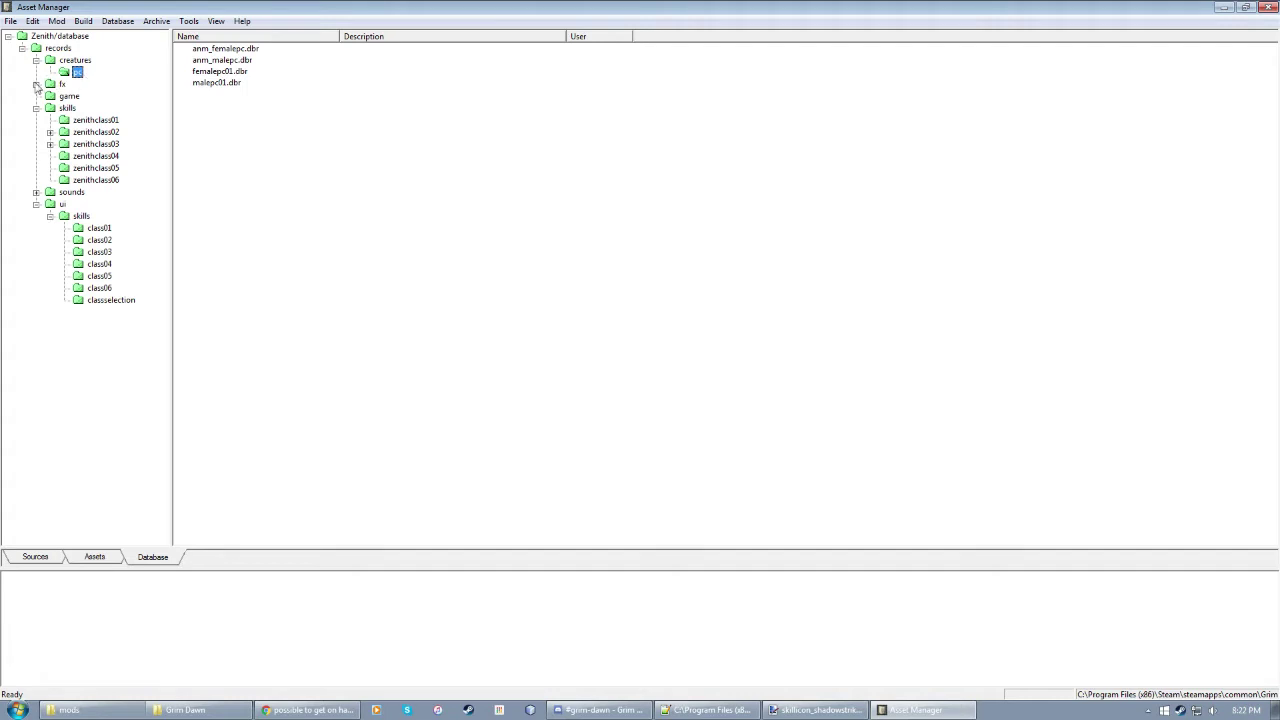
pyautogui.click(36, 84)
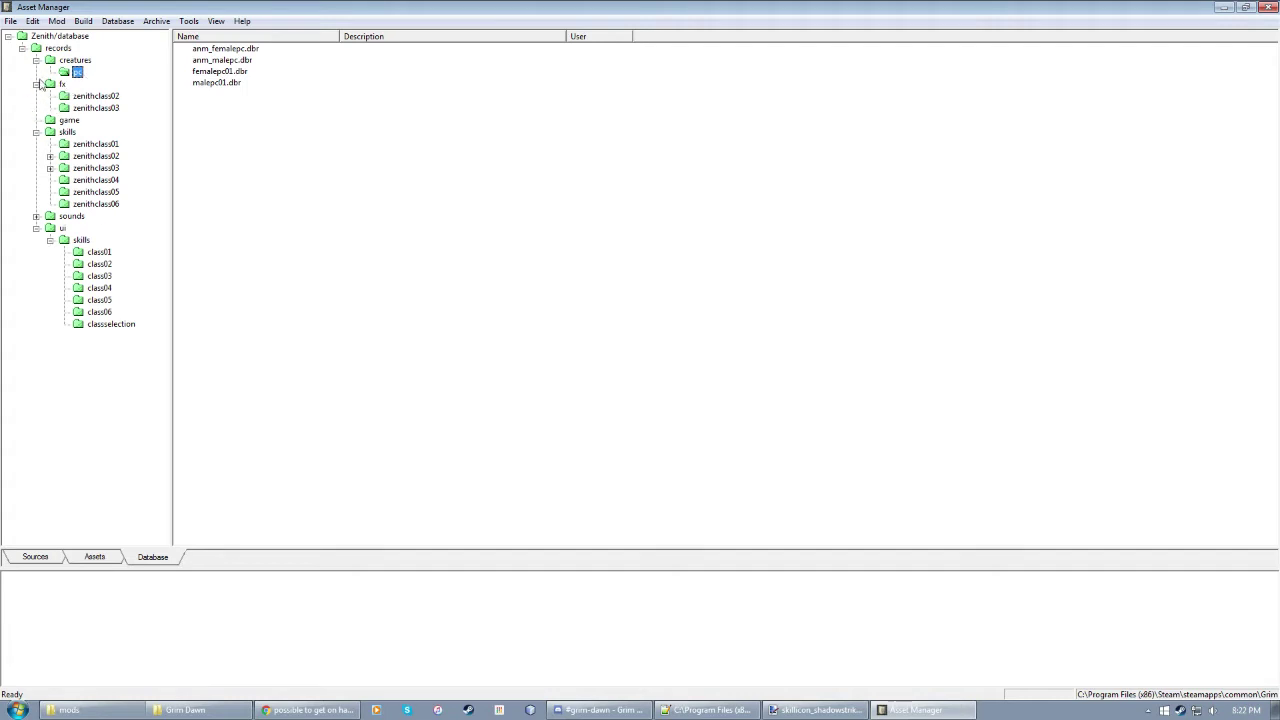
pyautogui.click(36, 84)
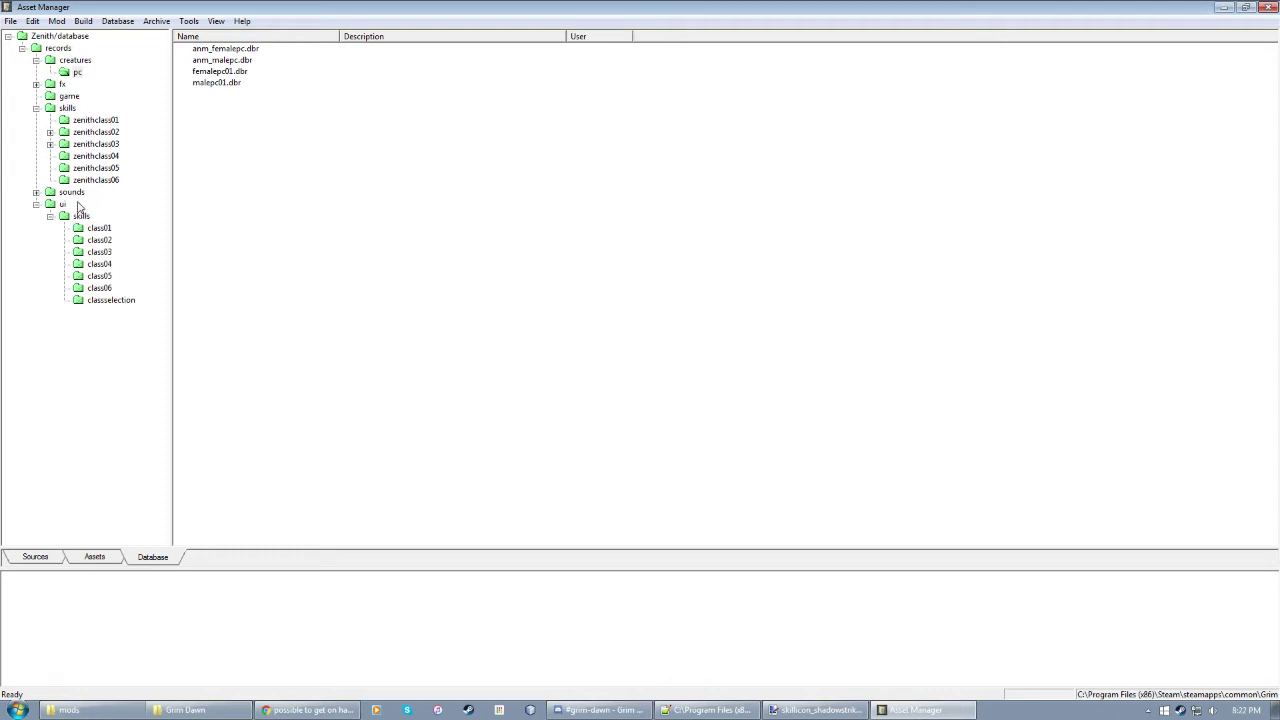
# Step: View the skill records in zenithclass03 and zenithclass01 under the skills folder
pyautogui.click(67, 107)
pyautogui.click(96, 144)
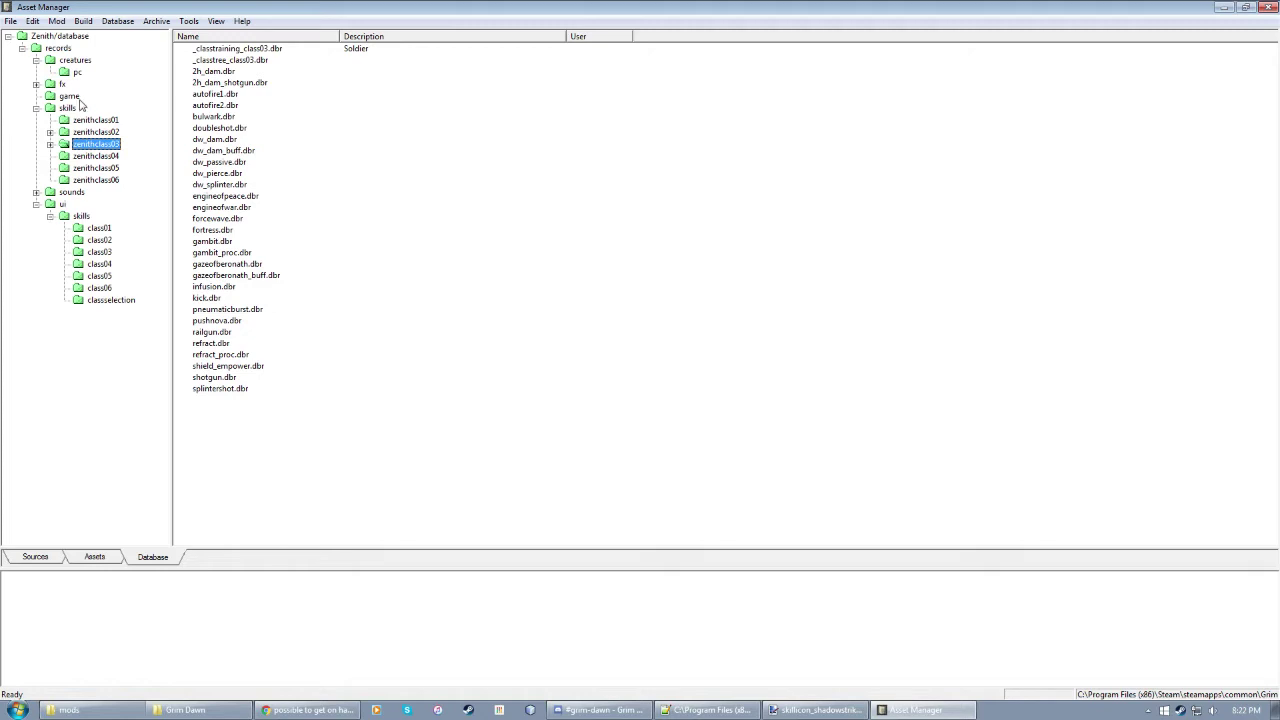
pyautogui.click(60, 49)
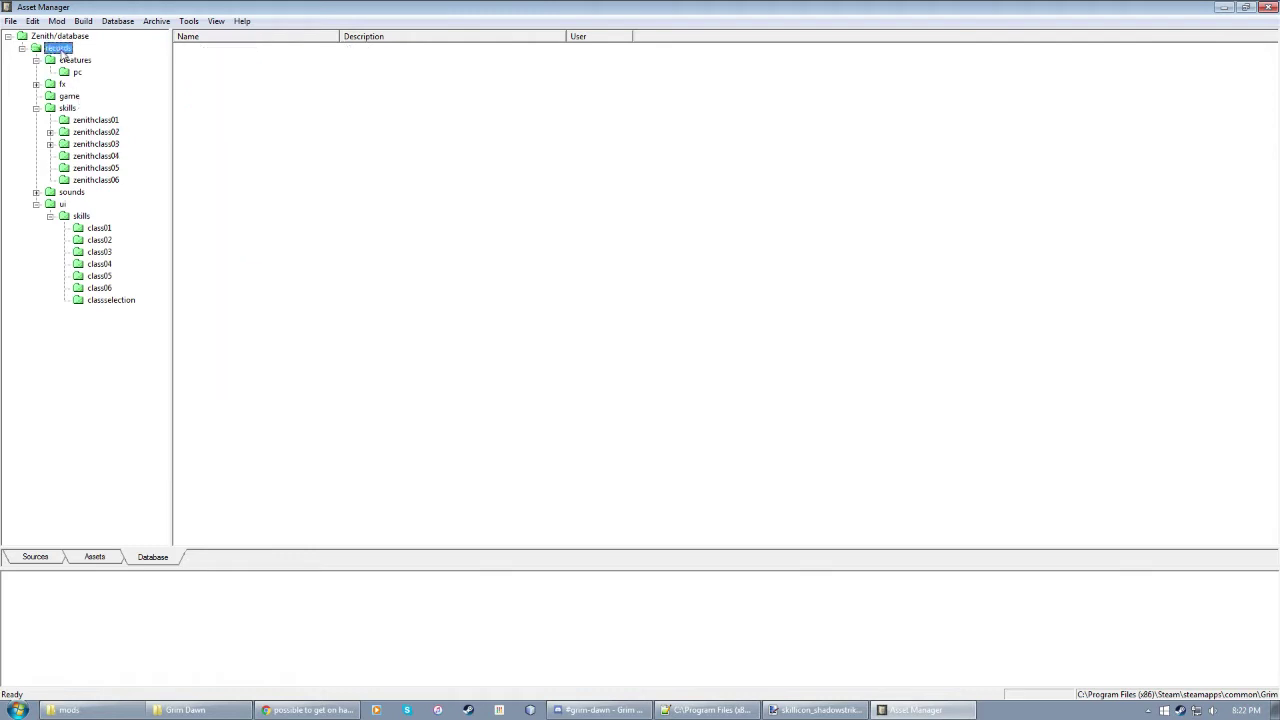
pyautogui.click(67, 108)
pyautogui.click(95, 120)
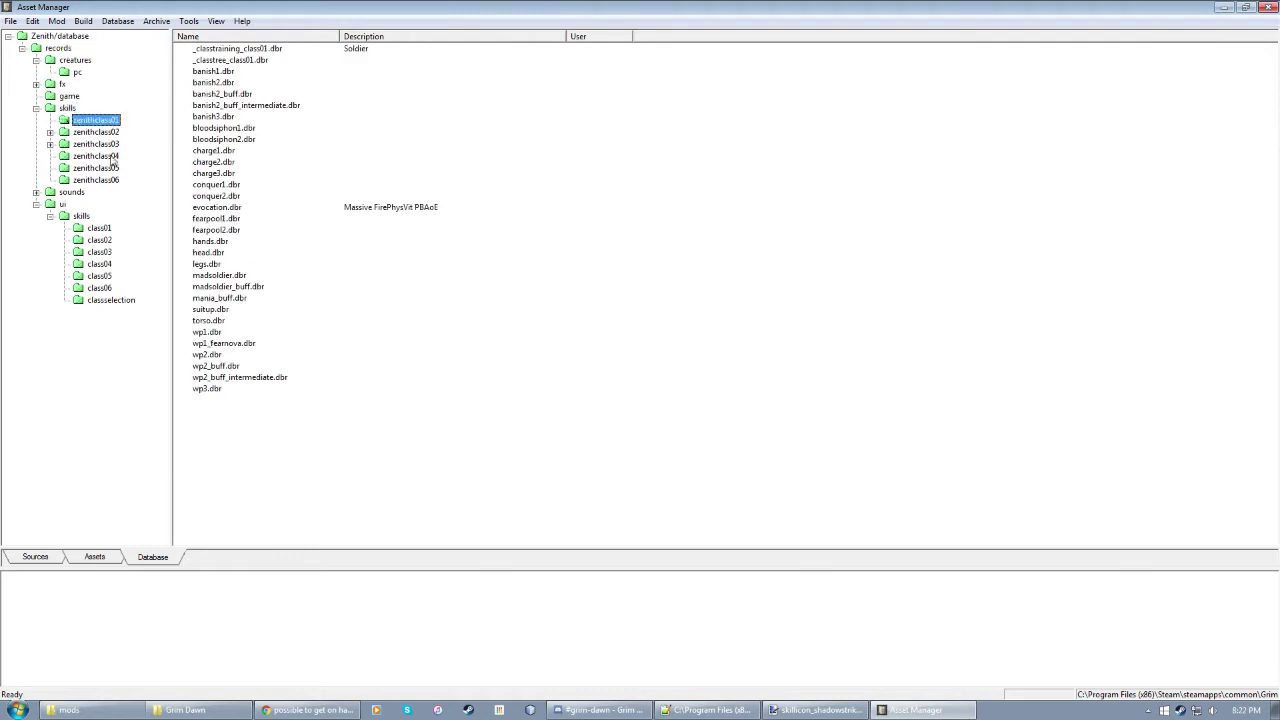
pyautogui.click(413, 216)
# Step: List the zenithclass04 skill records and highlight charge1.dbr and charge2.dbr
pyautogui.click(98, 156)
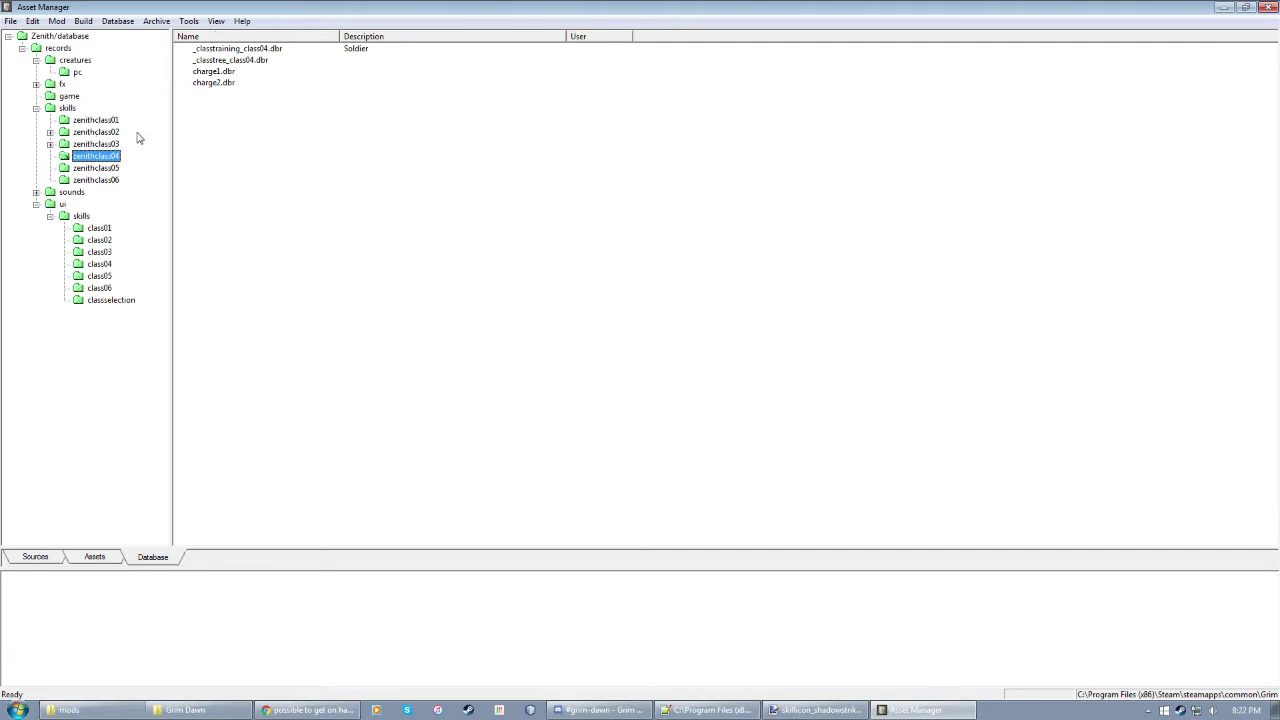
pyautogui.click(266, 146)
pyautogui.moveTo(266, 190); pyautogui.dragTo(216, 50)
pyautogui.click(356, 266)
pyautogui.moveTo(216, 138); pyautogui.dragTo(205, 70)
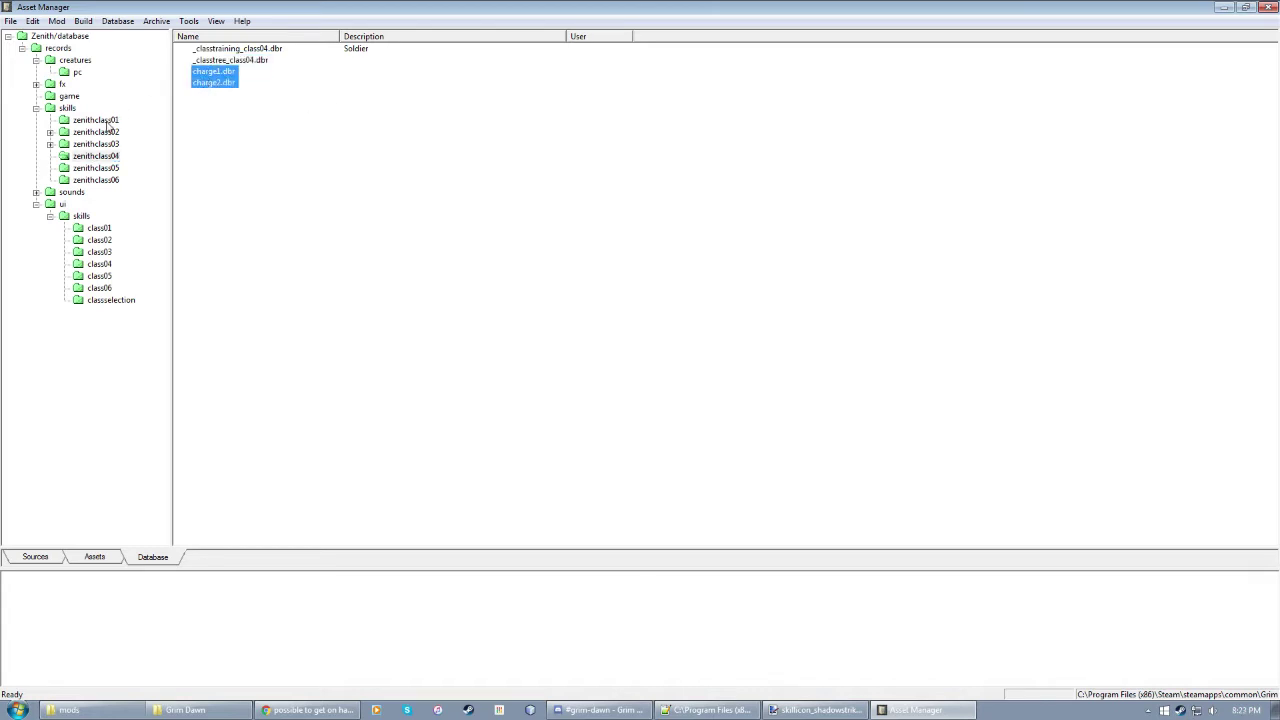
# Step: Browse the class folders under skills and return to the zenithclass04 record list
pyautogui.click(104, 121)
pyautogui.click(80, 146)
pyautogui.click(80, 158)
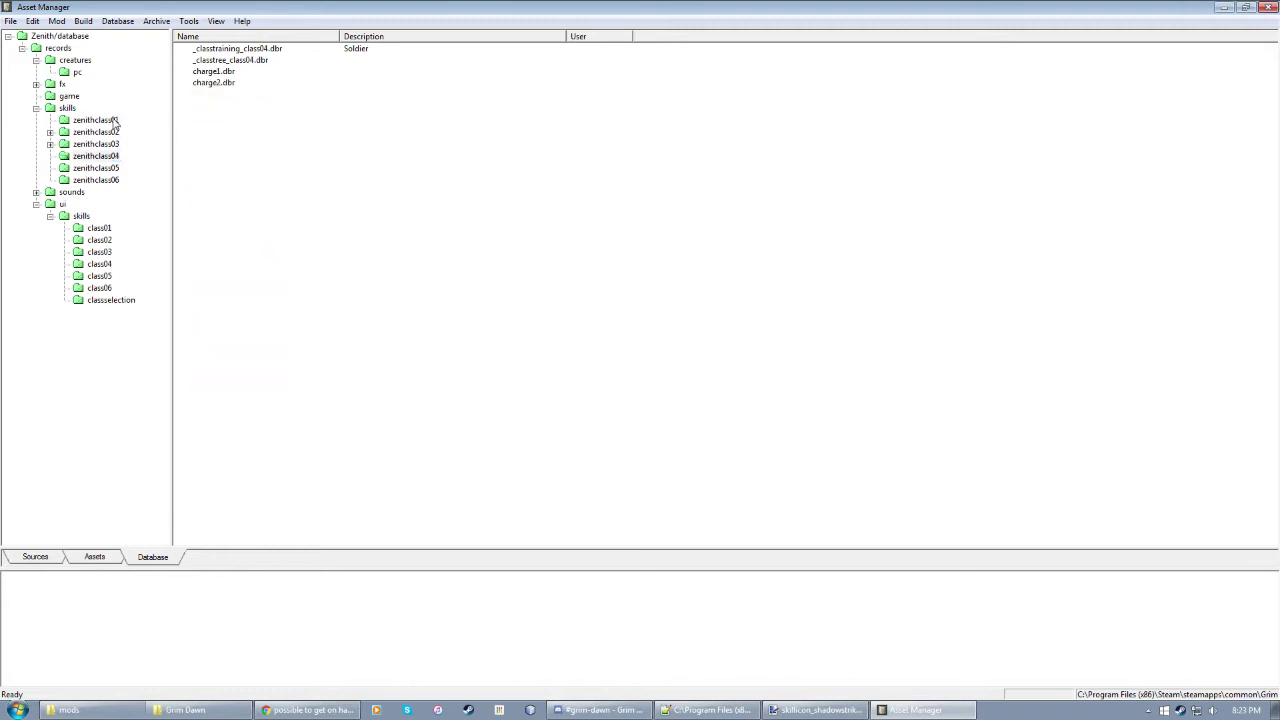
pyautogui.click(68, 108)
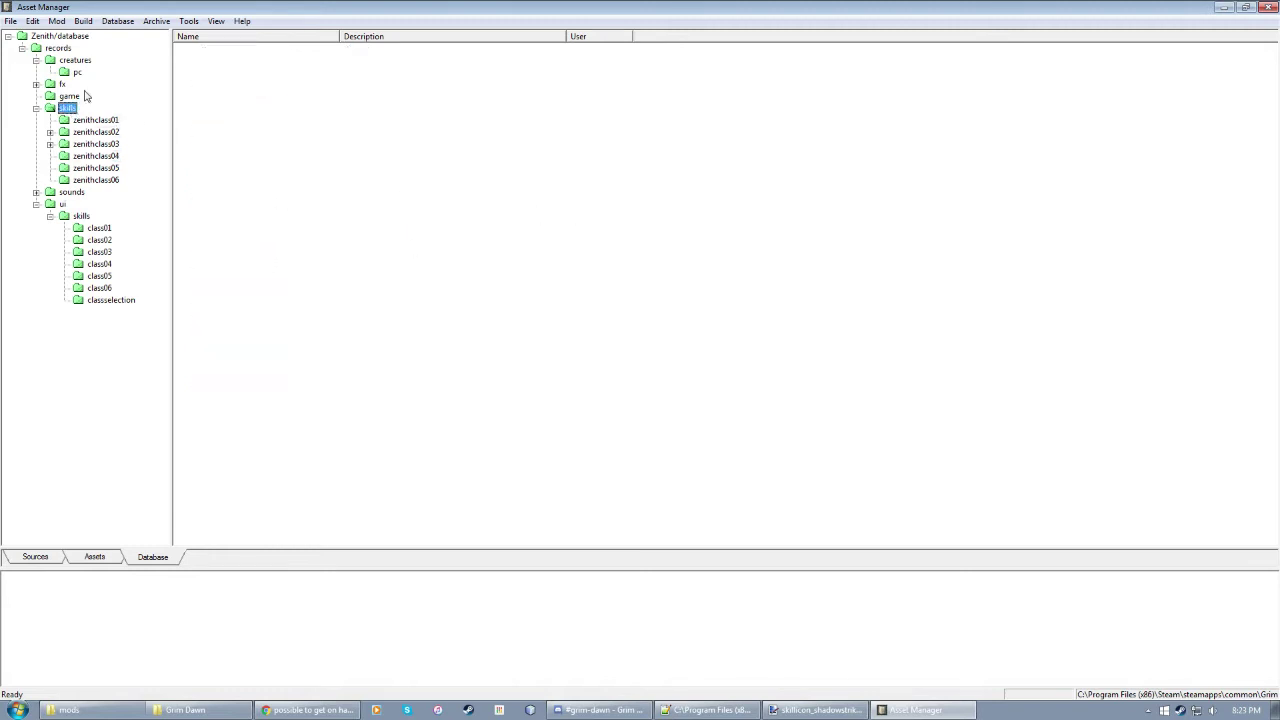
pyautogui.click(106, 157)
pyautogui.click(463, 193)
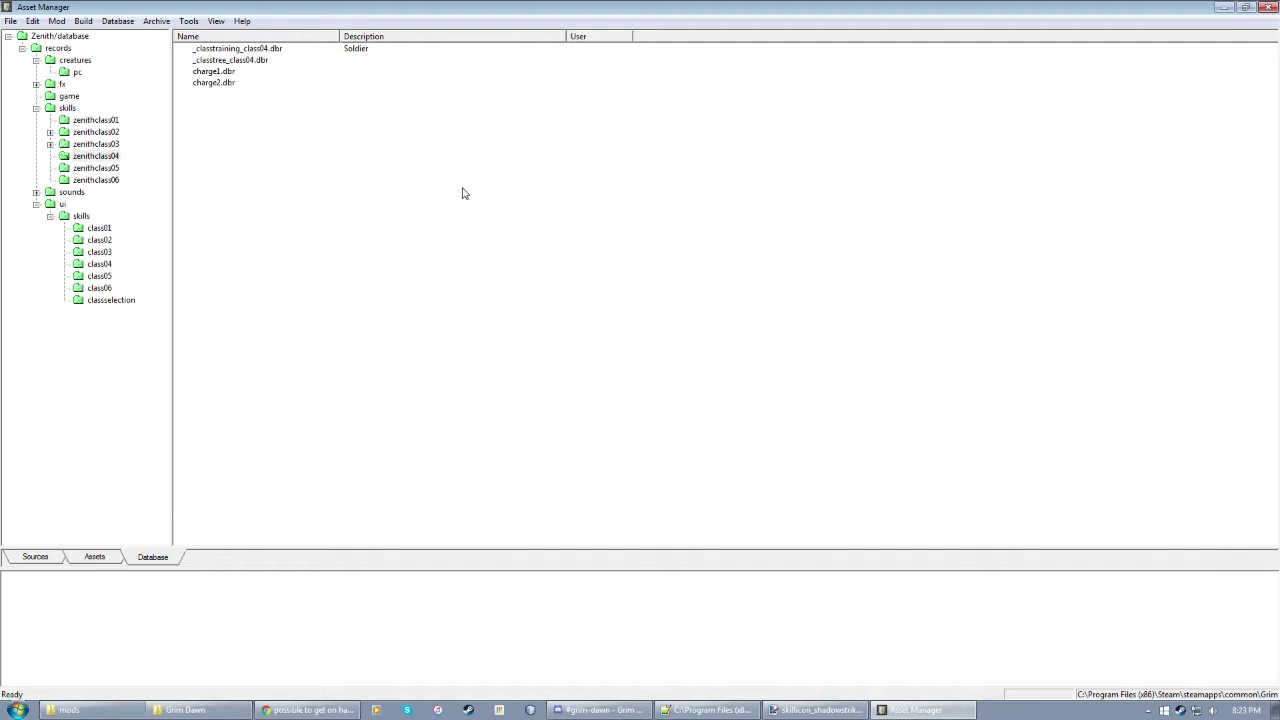
# Step: Highlight the _classtree_class04.dbr and _classtraining_class04.dbr records in zenithclass04
pyautogui.click(248, 60)
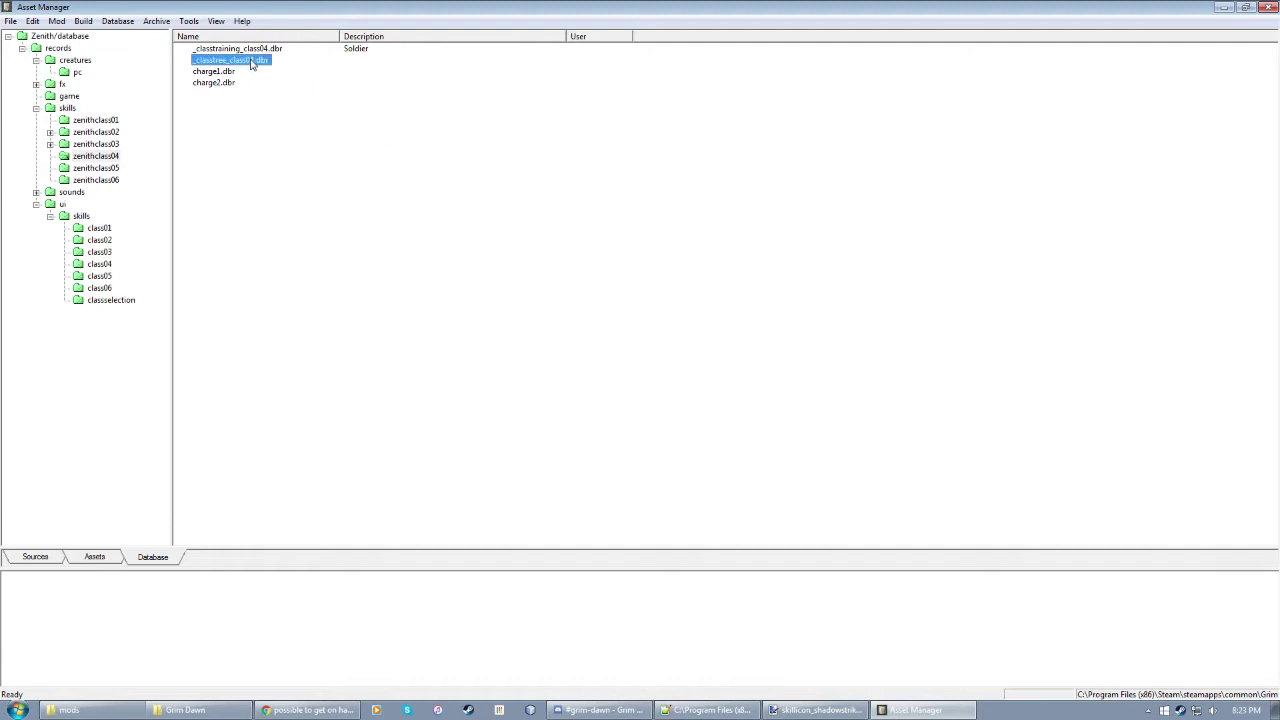
pyautogui.keyDown('ctrl'); pyautogui.click(242, 51); pyautogui.keyUp('ctrl')
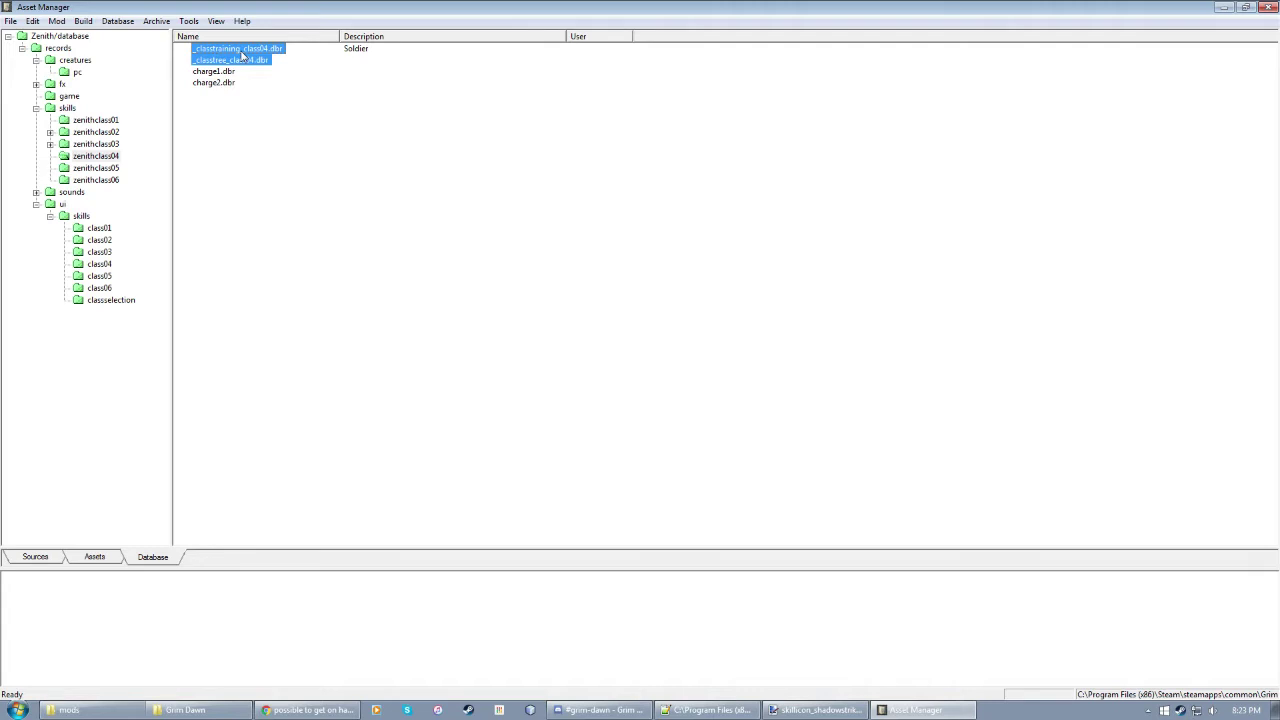
pyautogui.click(311, 250)
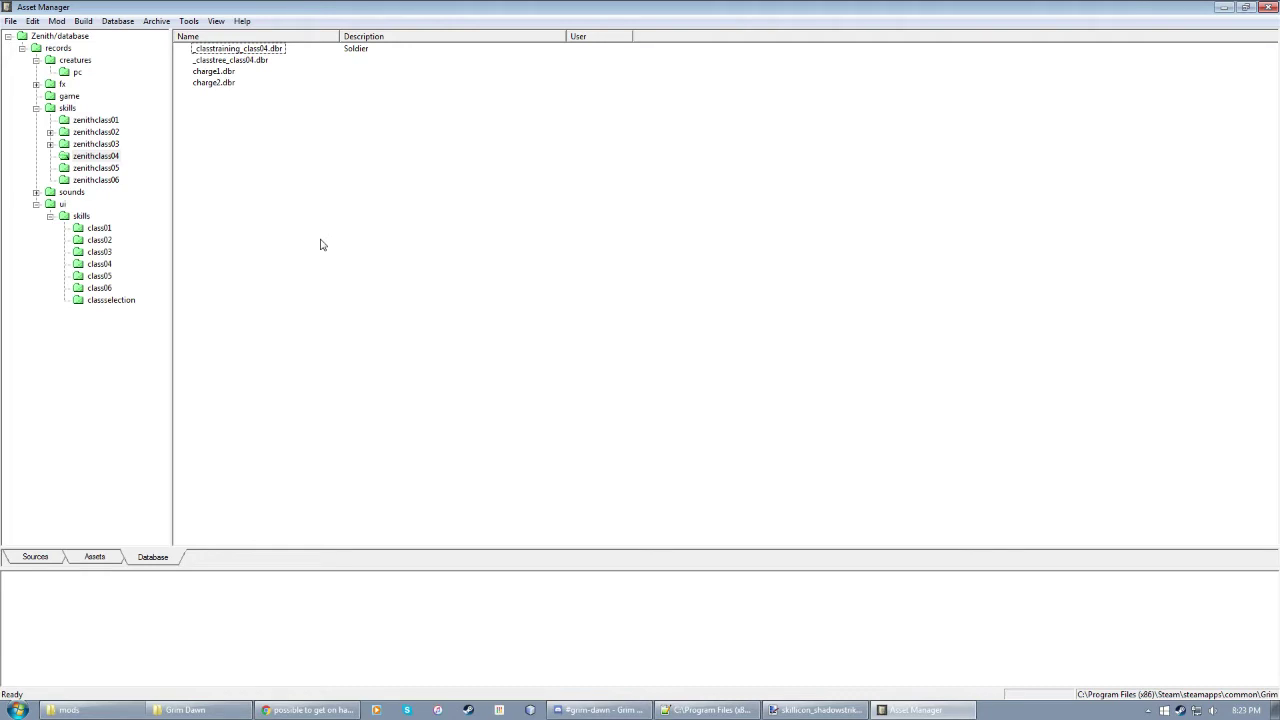
pyautogui.click(232, 64)
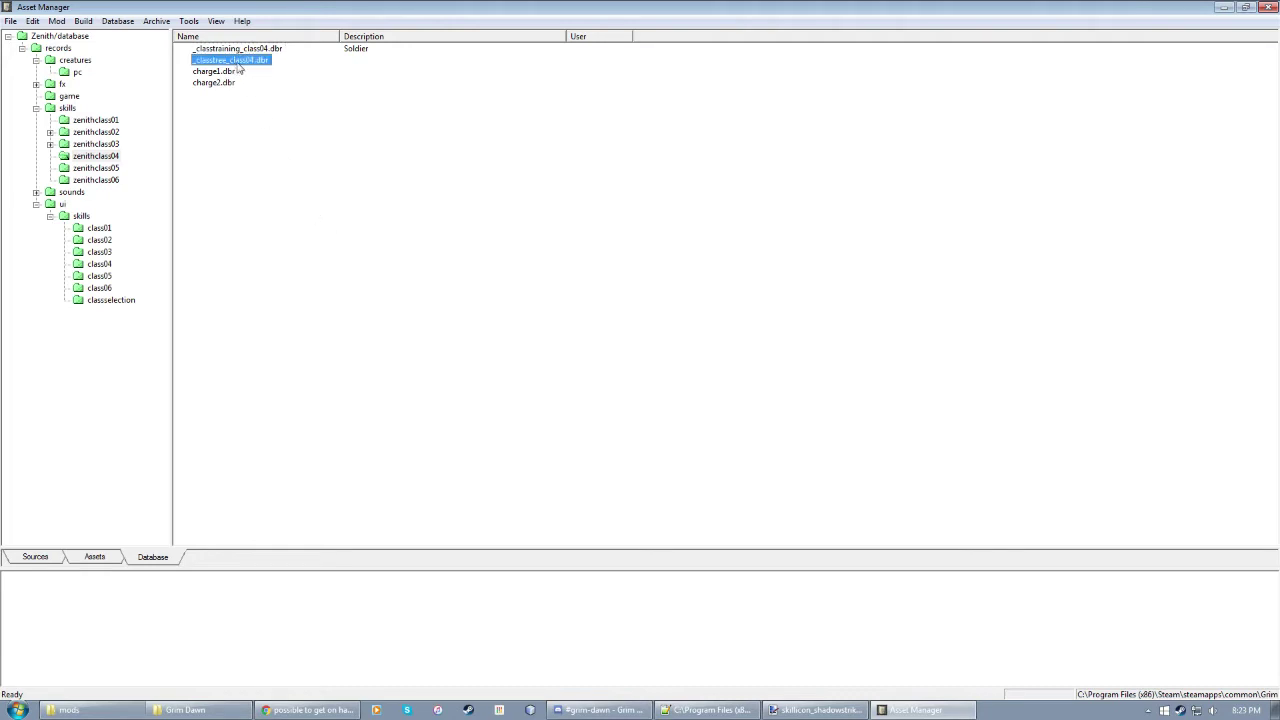
# Step: Open _classtraining_class04.dbr in the DBR editor, reposition its window, and show the UI Information fields
pyautogui.doubleClick(236, 50)
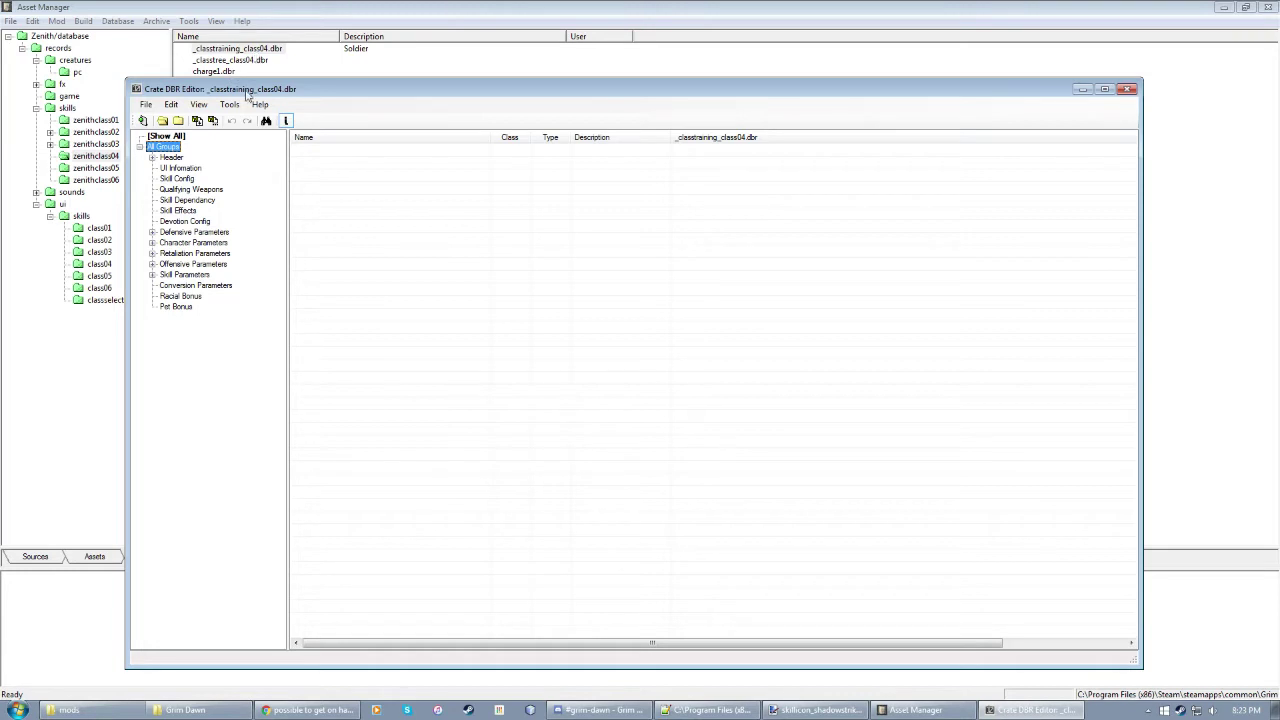
pyautogui.moveTo(249, 95); pyautogui.dragTo(246, 80)
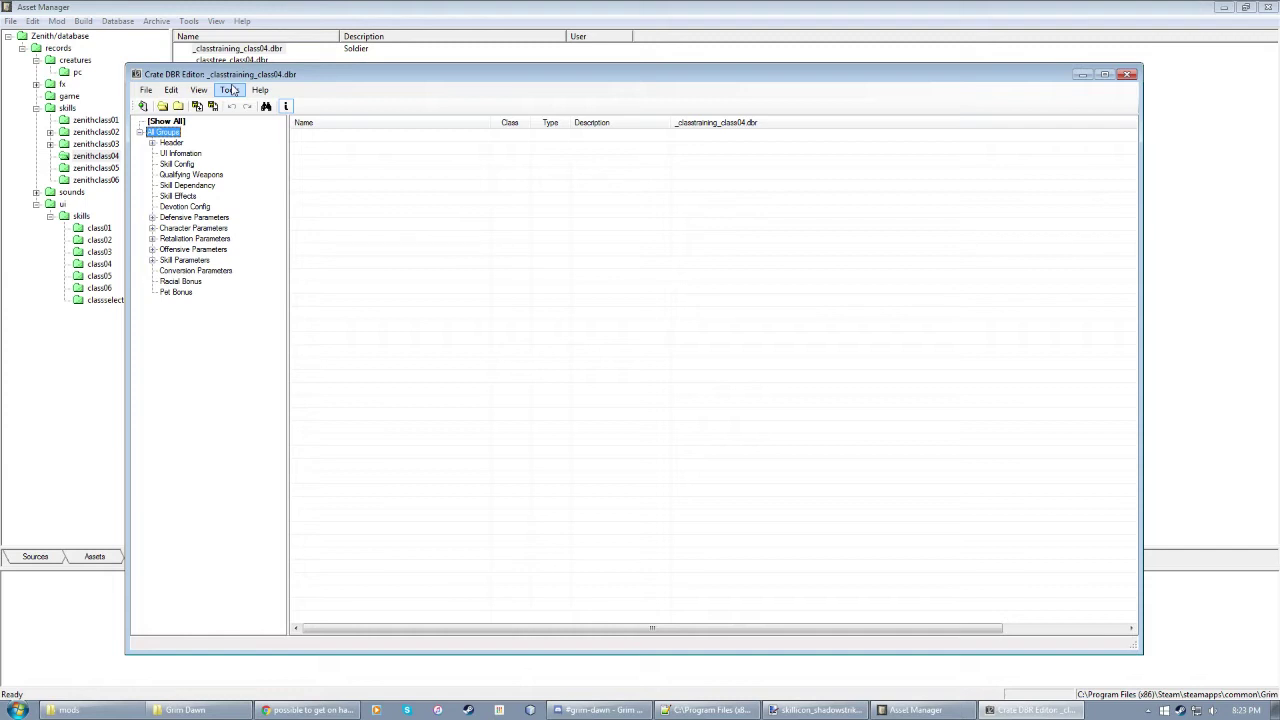
pyautogui.moveTo(246, 78); pyautogui.dragTo(269, 63)
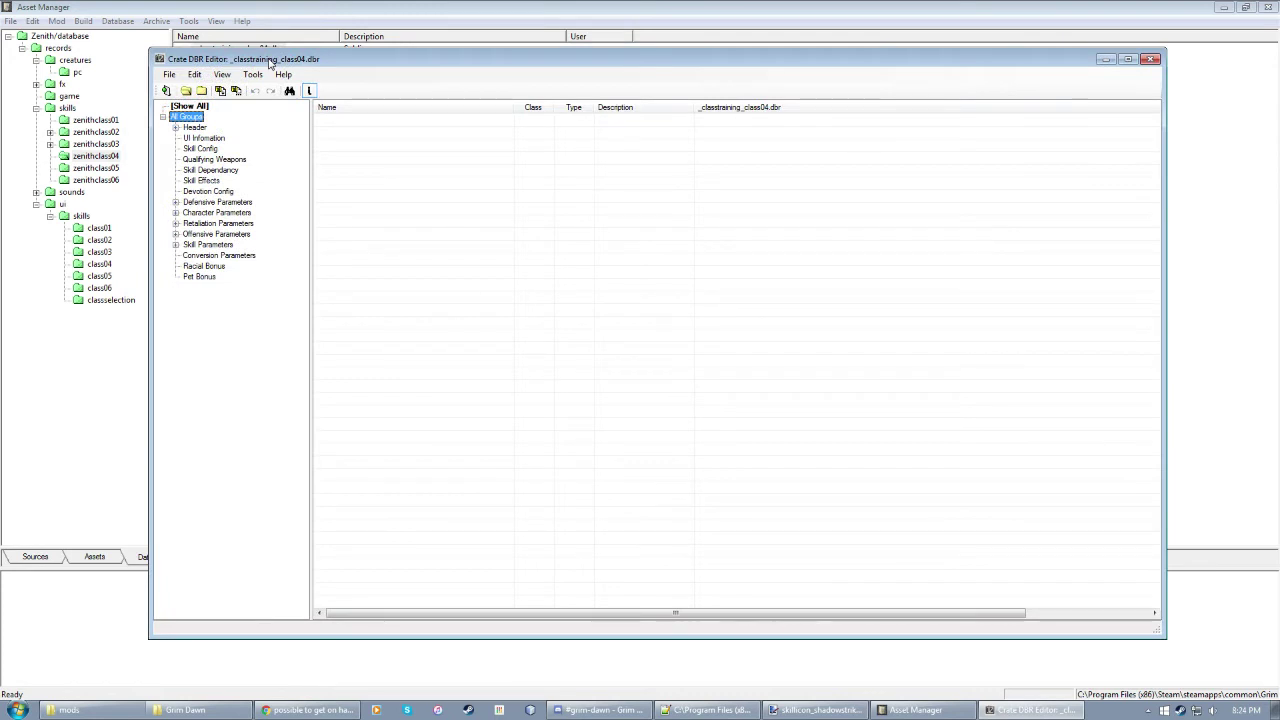
pyautogui.click(610, 210)
pyautogui.click(218, 139)
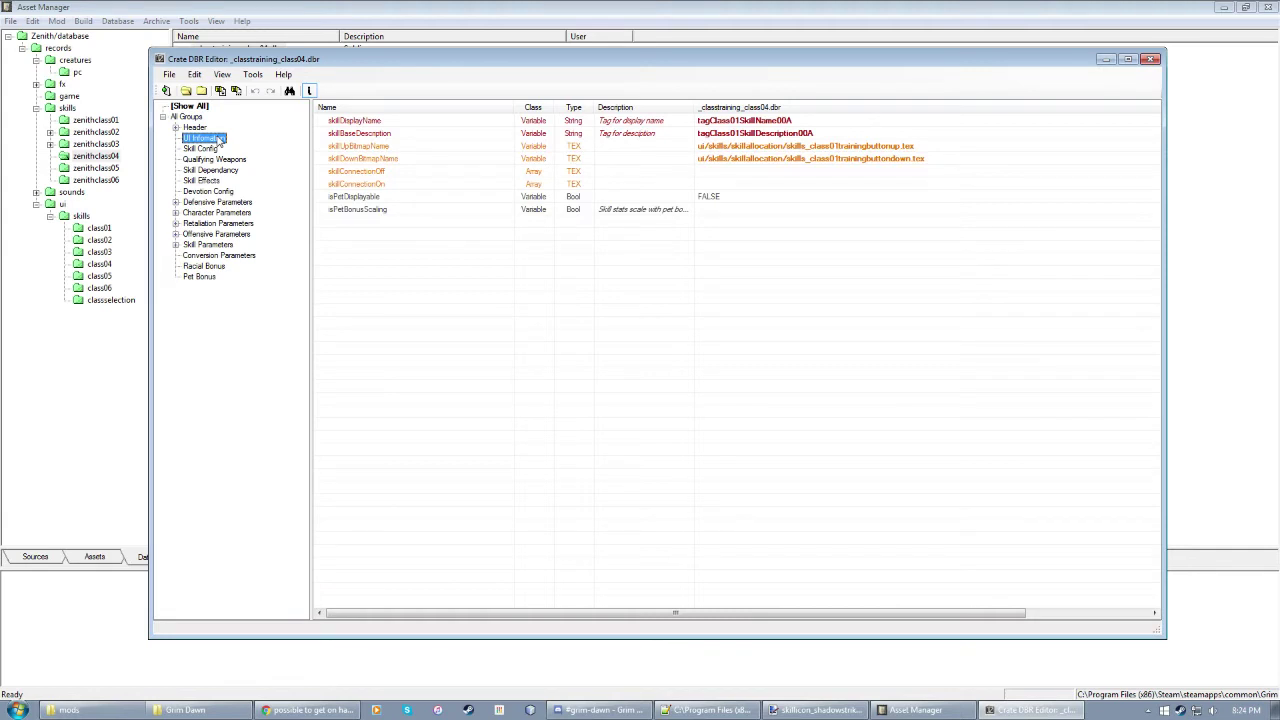
# Step: Check the class options available for MasteryEnumeration in the Header properties without changing the selection
pyautogui.doubleClick(186, 127)
pyautogui.click(208, 138)
pyautogui.click(724, 122)
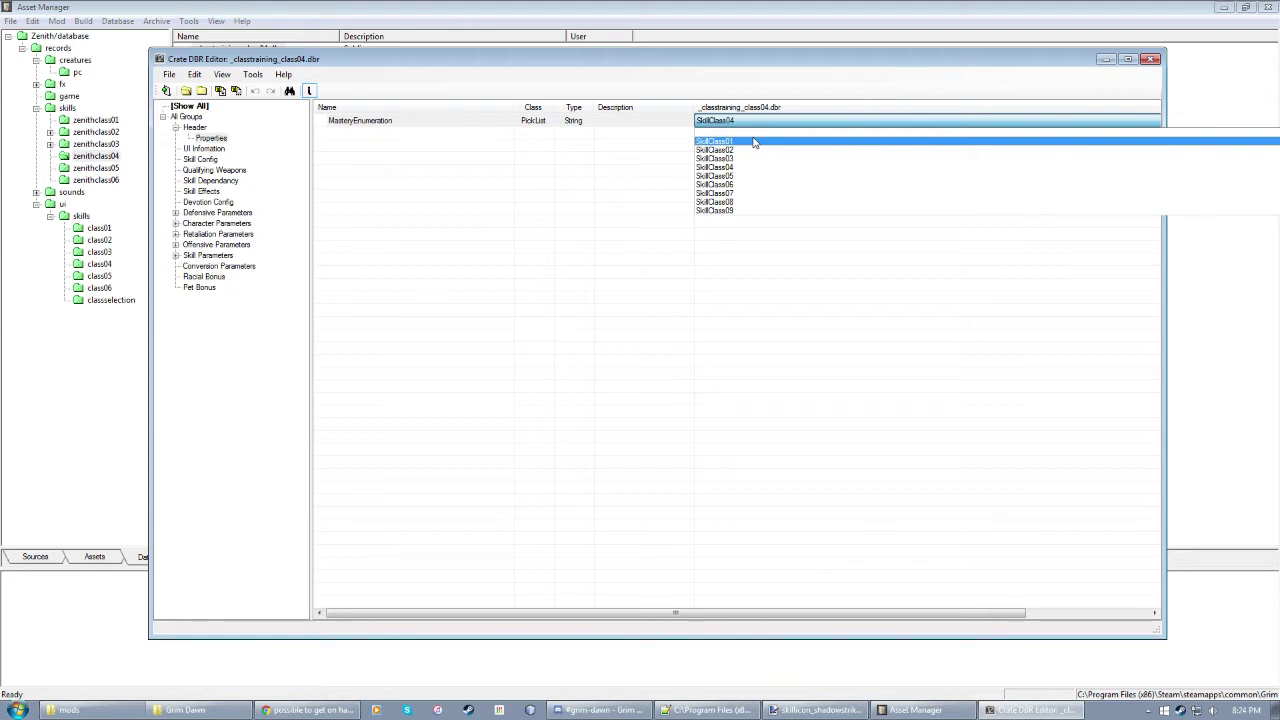
pyautogui.click(620, 340)
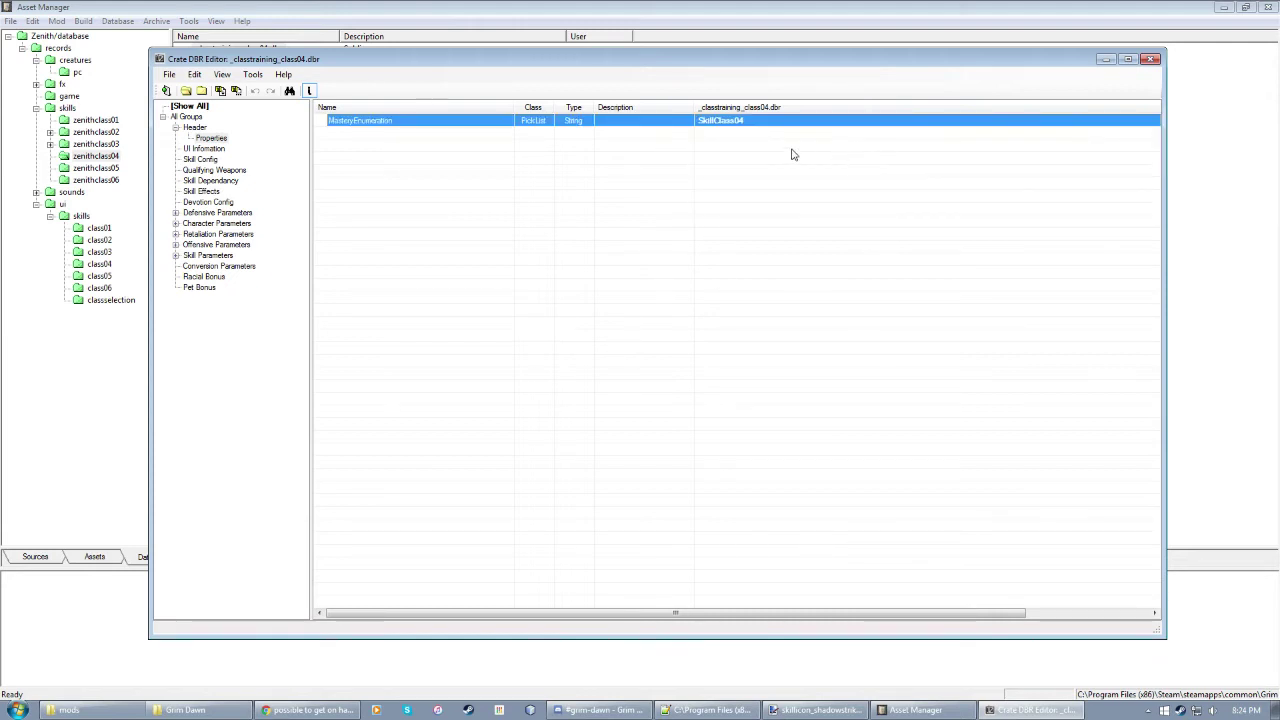
pyautogui.click(733, 266)
pyautogui.click(716, 124)
pyautogui.click(176, 128)
# Step: Set skillDisplayName in the UI Information group to tagClass04SkillName00A
pyautogui.click(203, 137)
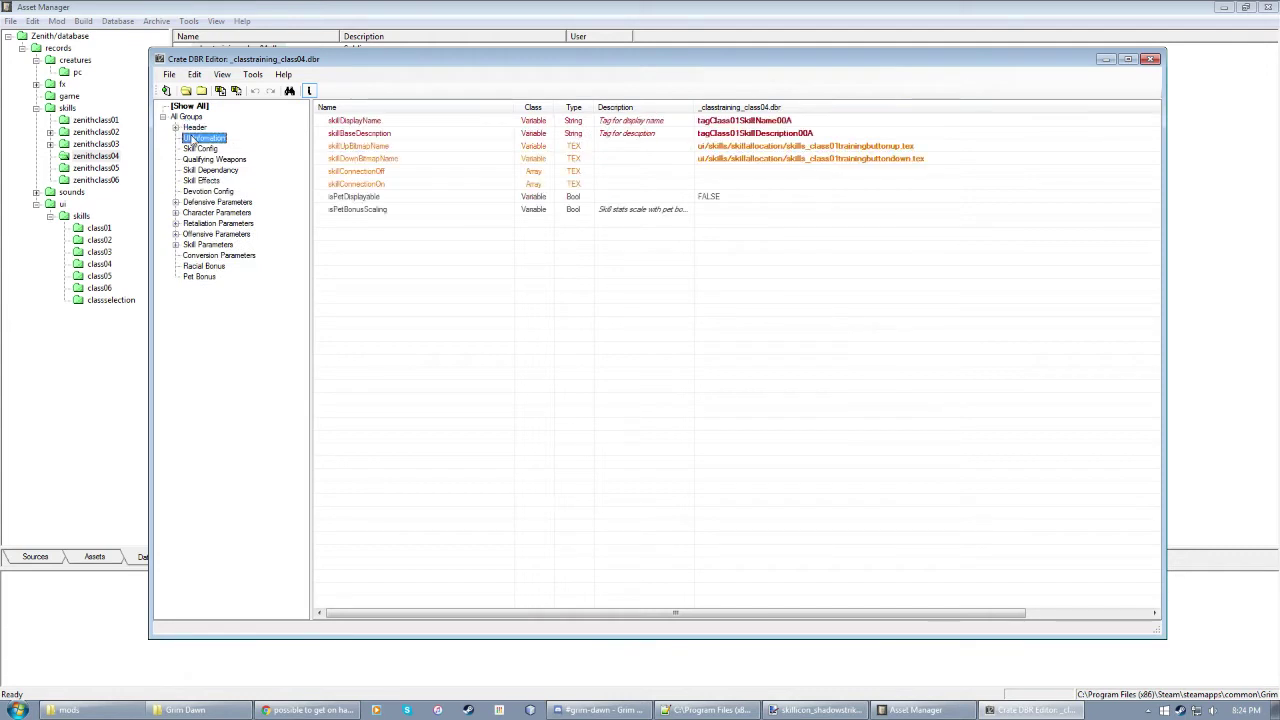
pyautogui.click(808, 410)
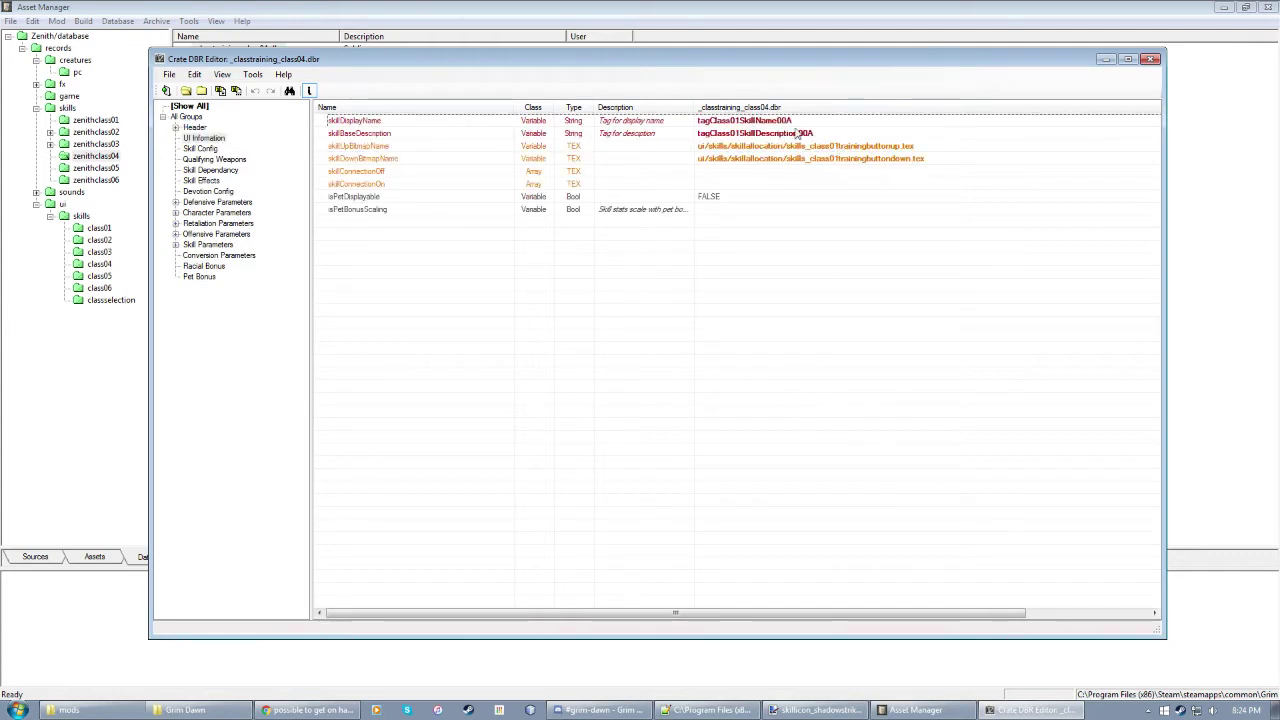
pyautogui.press('Down')
pyautogui.press('Down')
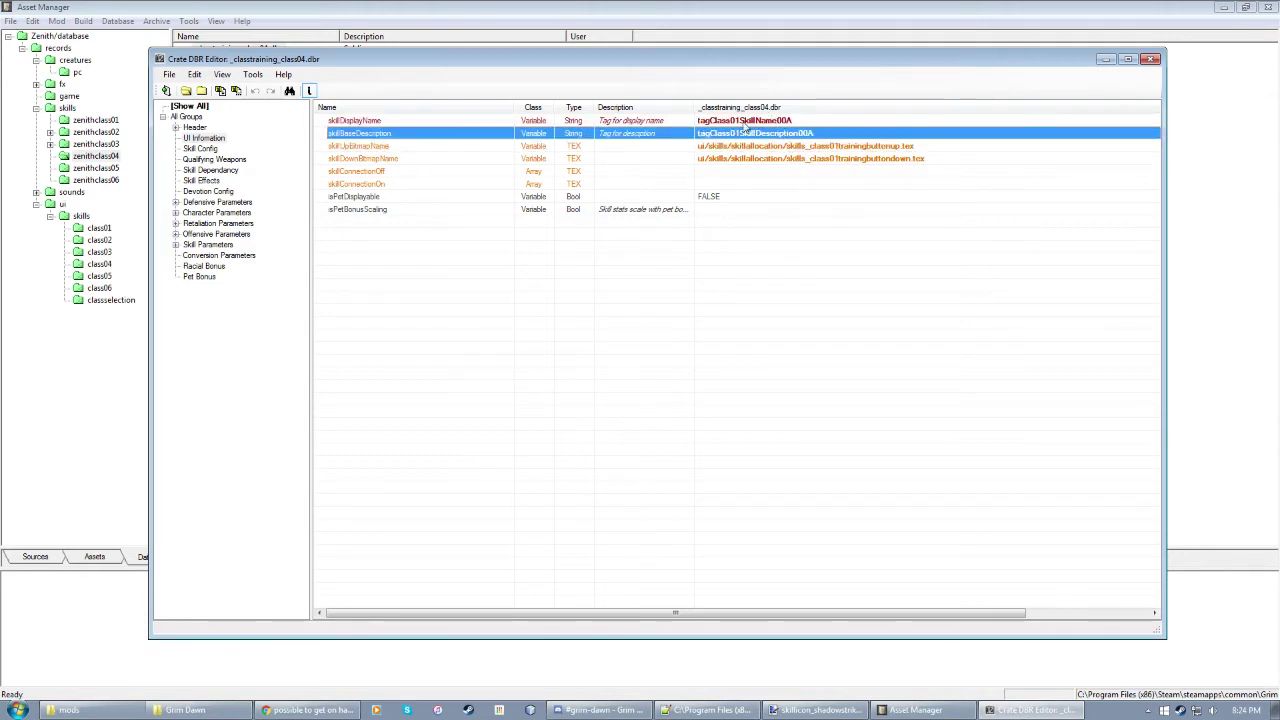
pyautogui.click(744, 123)
pyautogui.click(736, 138)
pyautogui.click(740, 121)
pyautogui.click(740, 121)
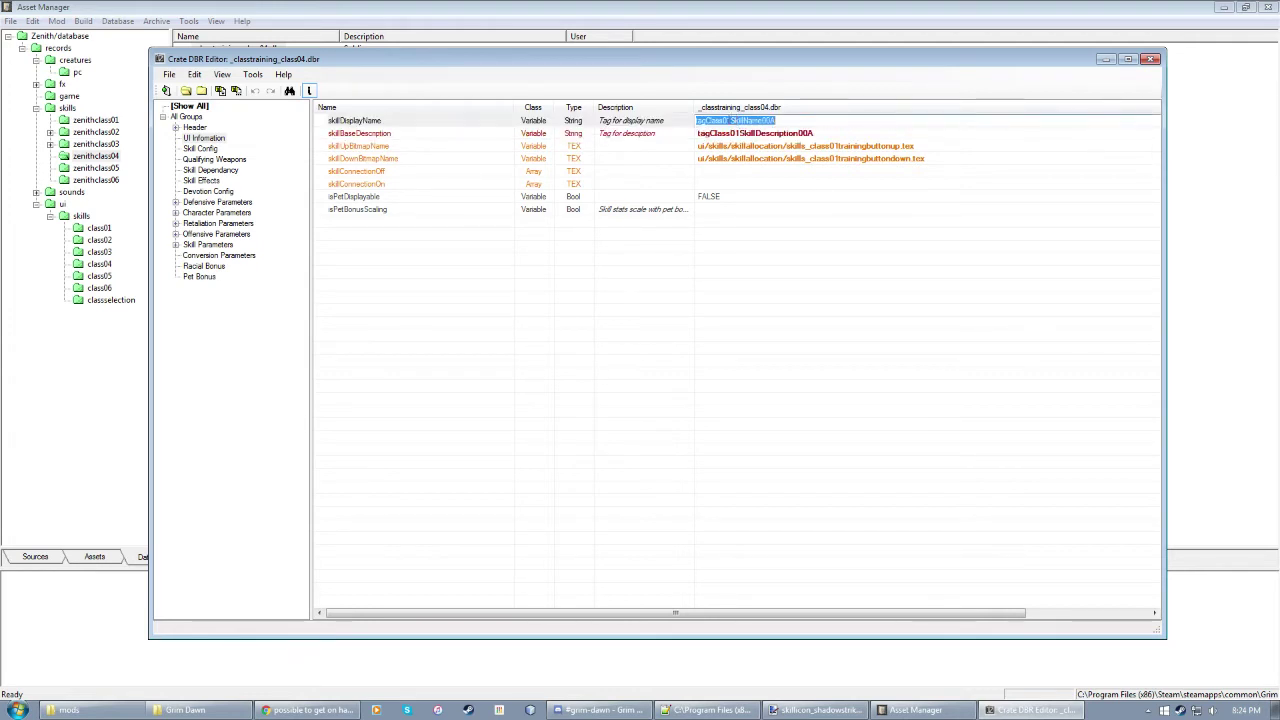
pyautogui.click(733, 121)
pyautogui.press('BackSpace')
pyautogui.write('4')
# Step: Set skillBaseDescription in the UI Information group to tagClass04SkillDescription00A
pyautogui.click(740, 134)
pyautogui.click(740, 134)
pyautogui.click(733, 134)
pyautogui.press('BackSpace')
pyautogui.write('4')
pyautogui.press('Return')
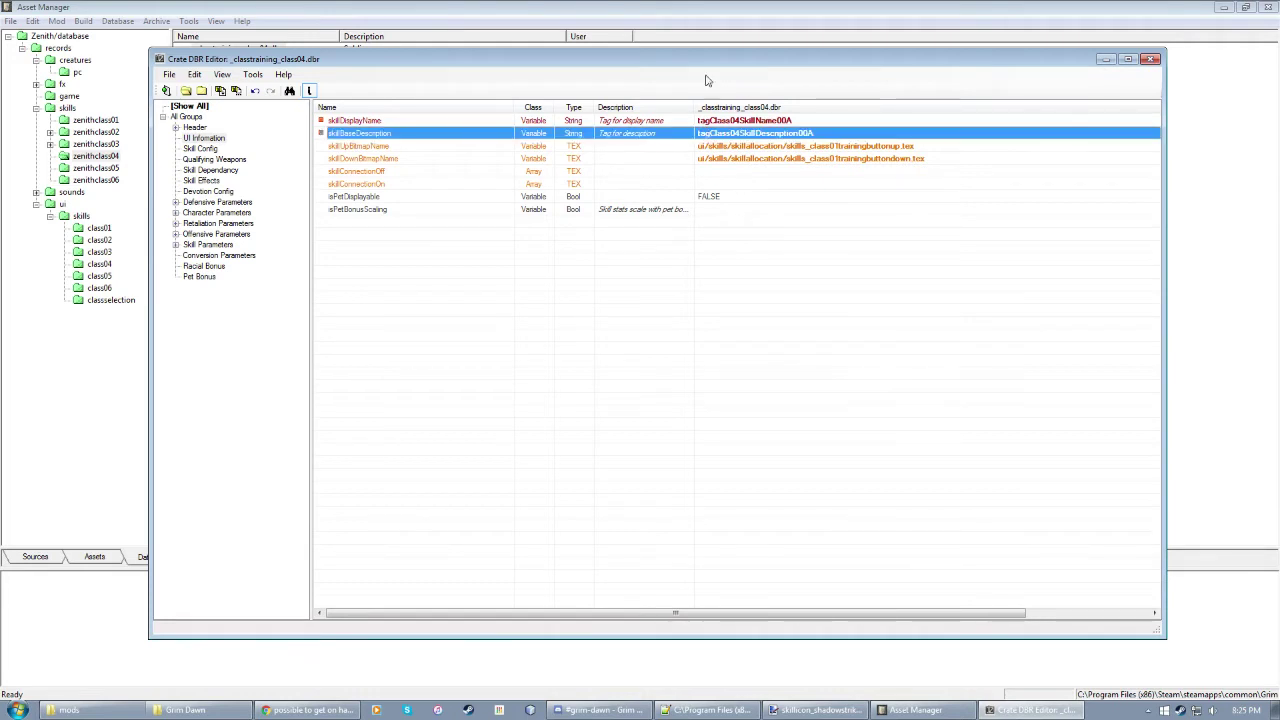
pyautogui.click(682, 489)
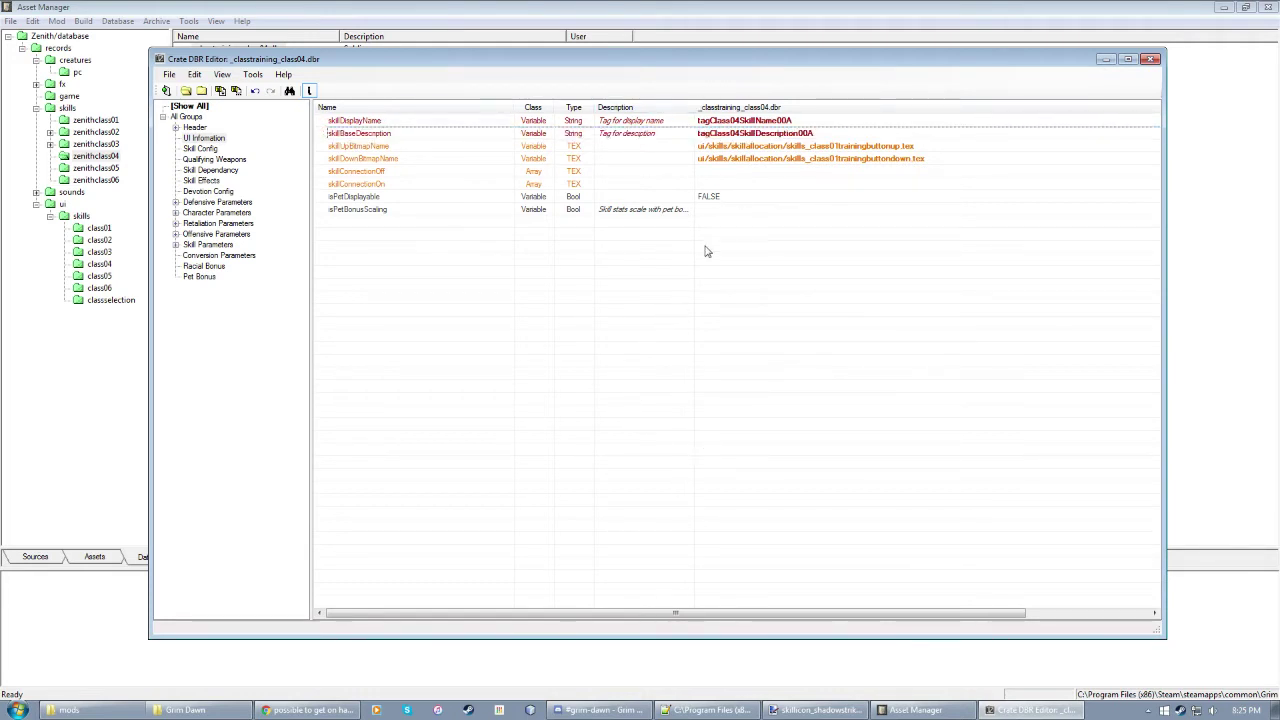
# Step: Inspect the skillMaxLevel value in the Skill Config group, leaving it as it is
pyautogui.click(200, 148)
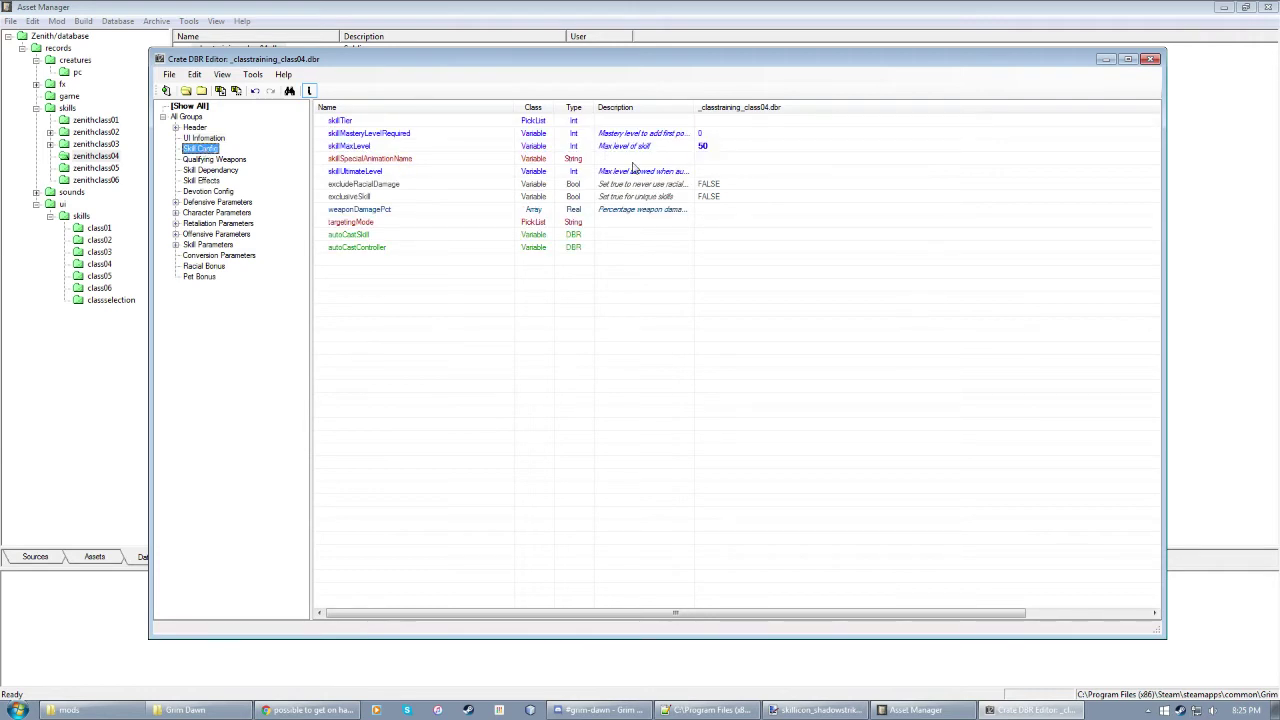
pyautogui.click(722, 146)
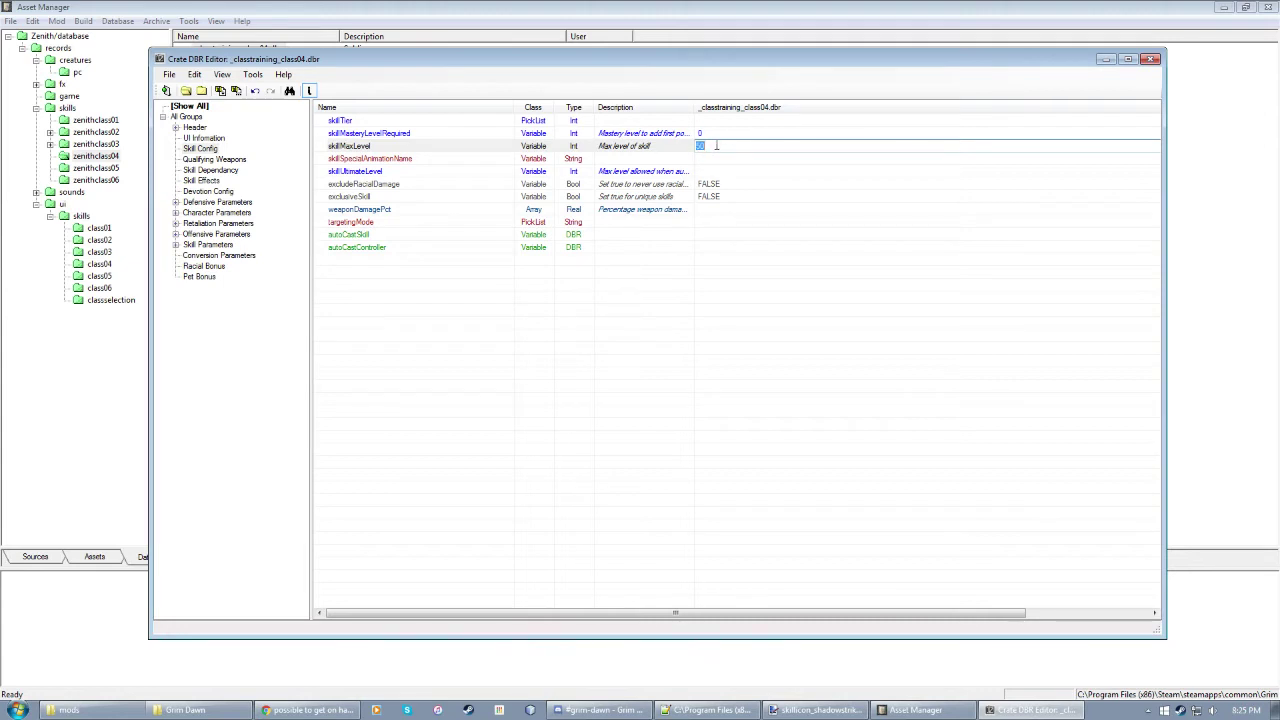
pyautogui.press('Return')
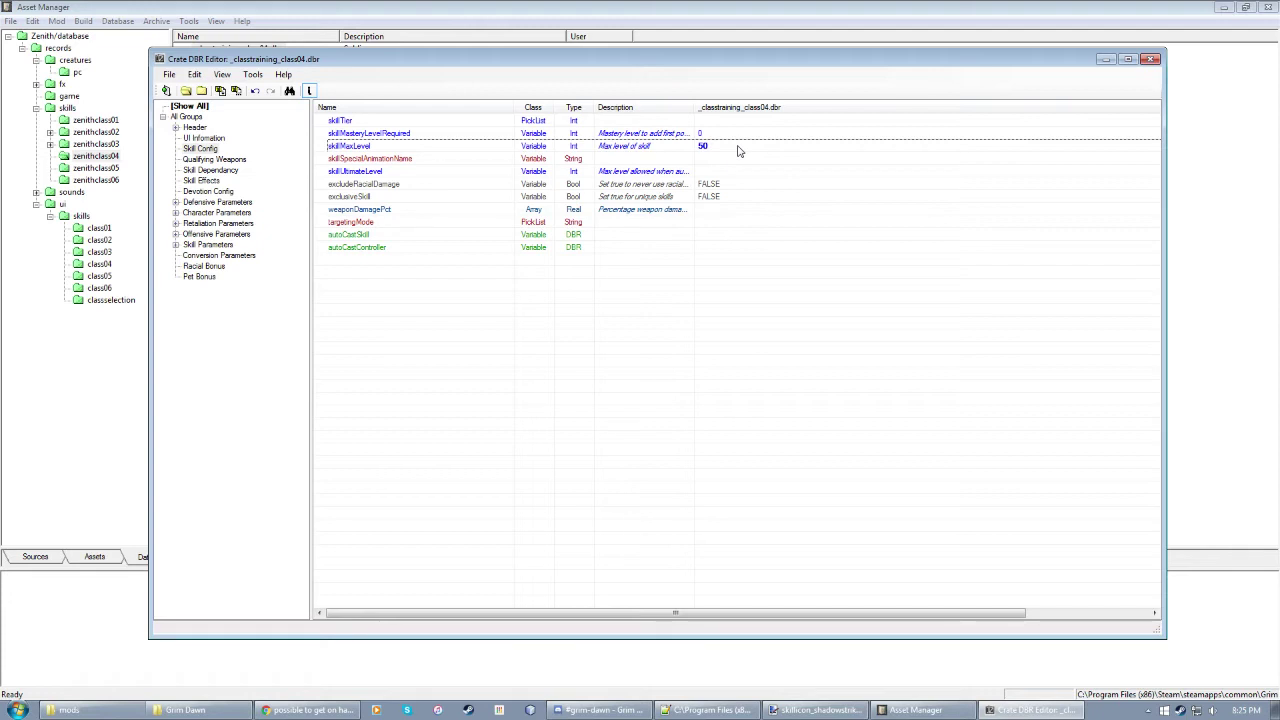
# Step: Look through the Qualifying Weapons, Skill Dependancy, Skill Effects and parameter groups of the training record
pyautogui.click(206, 160)
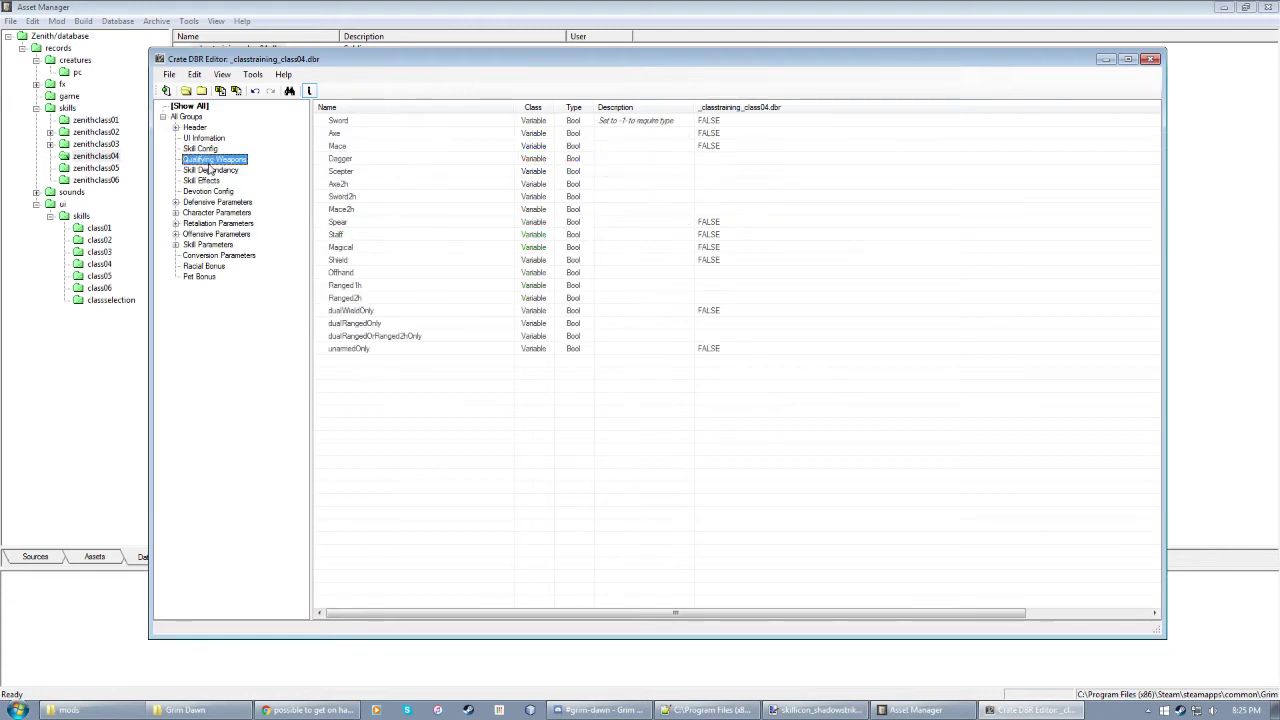
pyautogui.press('Down')
pyautogui.press('Down')
pyautogui.press('Down')
pyautogui.press('Down')
pyautogui.press('Down')
pyautogui.press('Down')
pyautogui.press('Down')
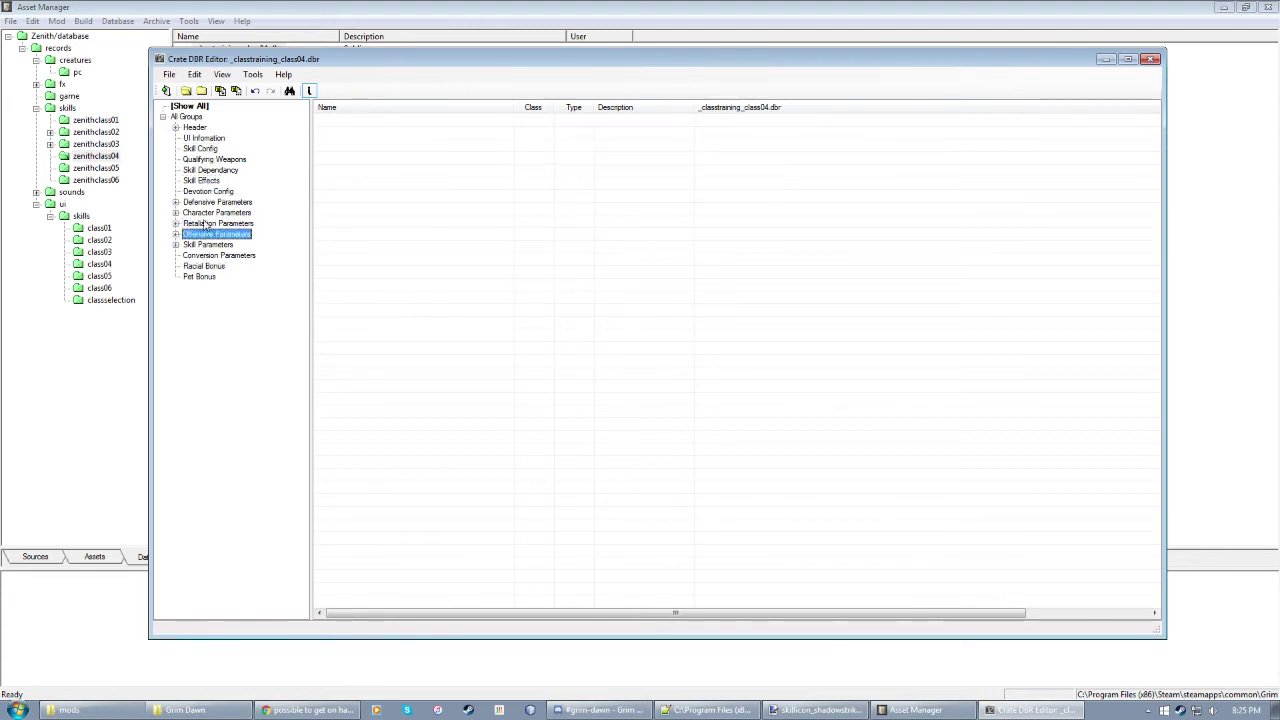
pyautogui.click(214, 181)
pyautogui.click(226, 184)
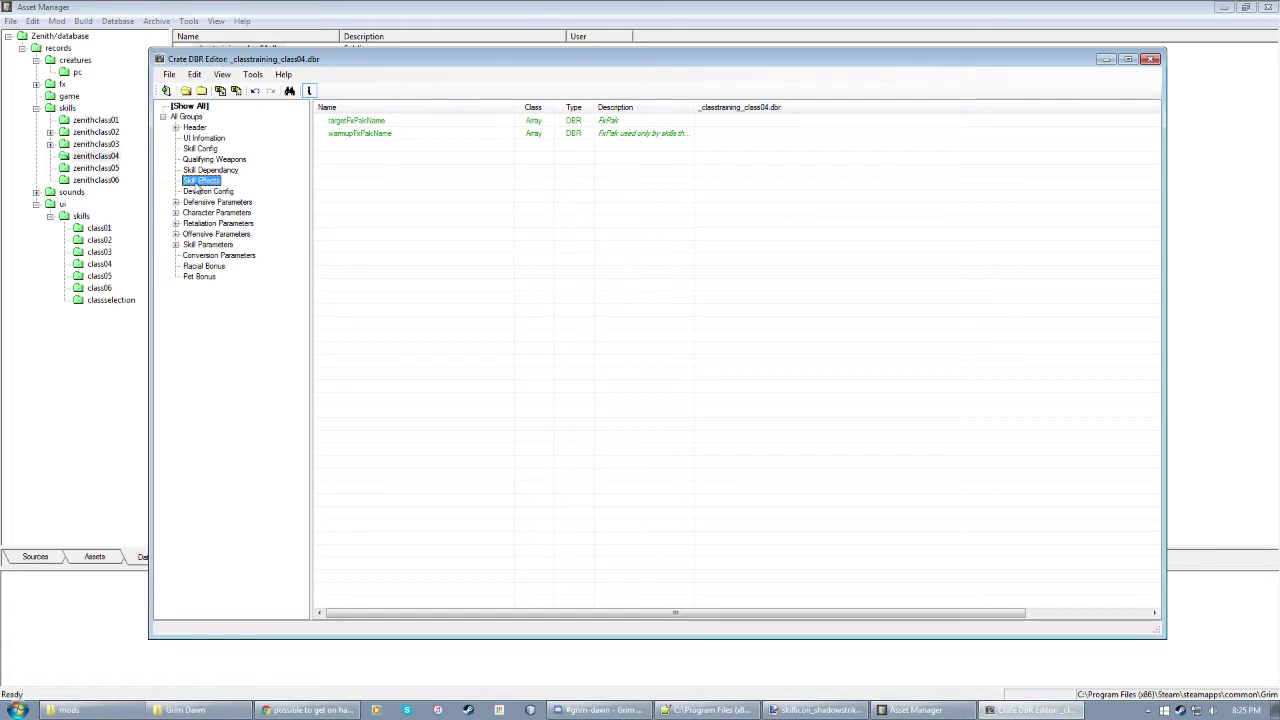
pyautogui.click(213, 170)
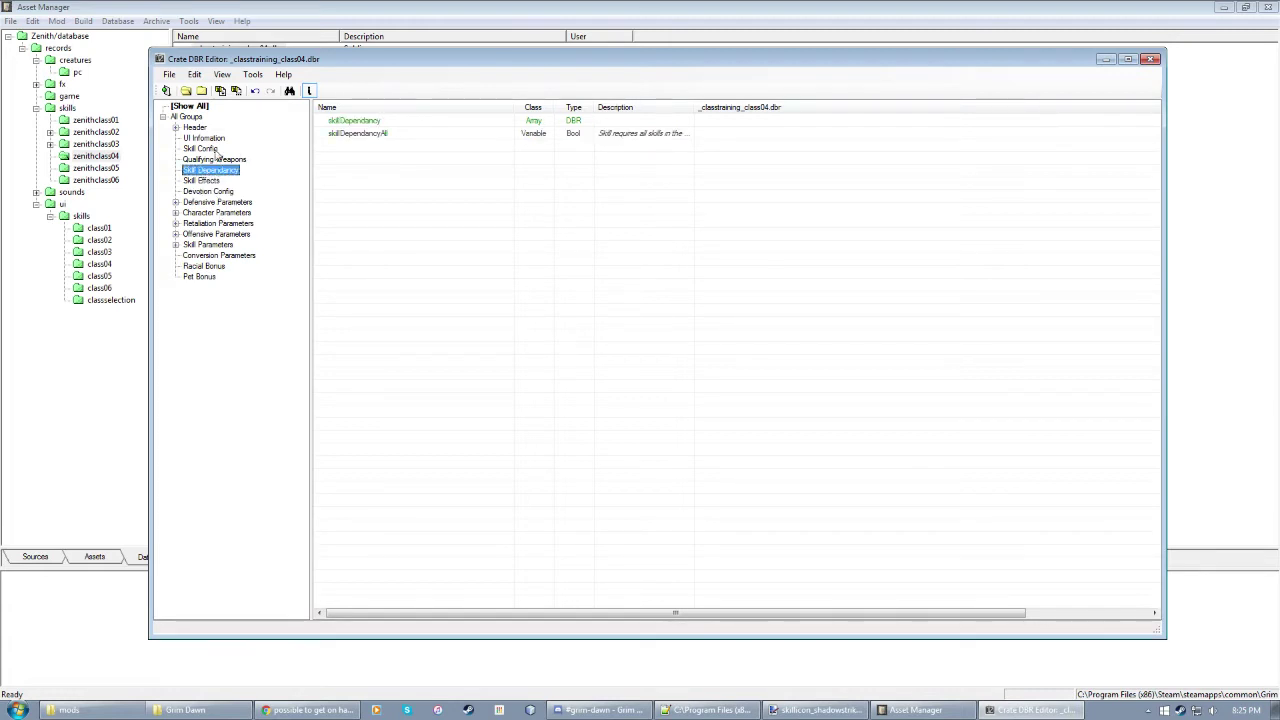
pyautogui.click(212, 149)
# Step: Expand the skill, offensive, retaliation, character and defensive parameter groups and view the Offensive Pierce fields
pyautogui.click(201, 245)
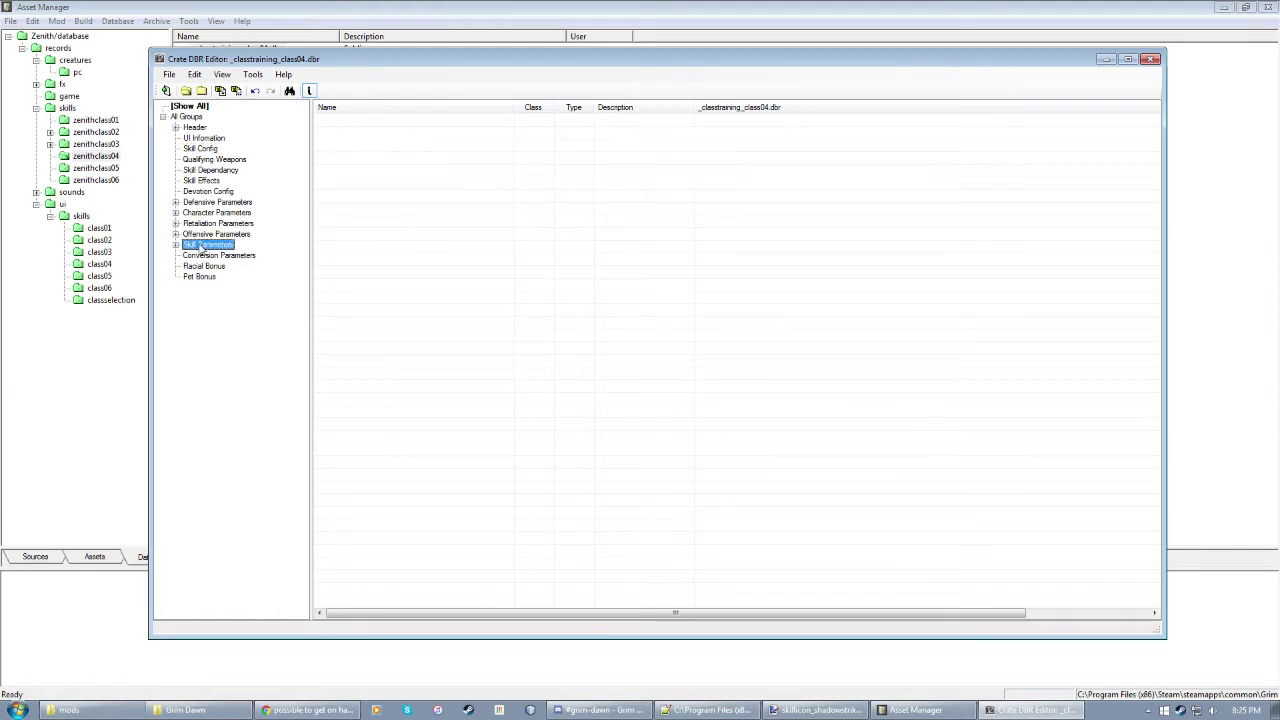
pyautogui.click(177, 245)
pyautogui.click(177, 234)
pyautogui.click(177, 223)
pyautogui.click(177, 213)
pyautogui.click(177, 202)
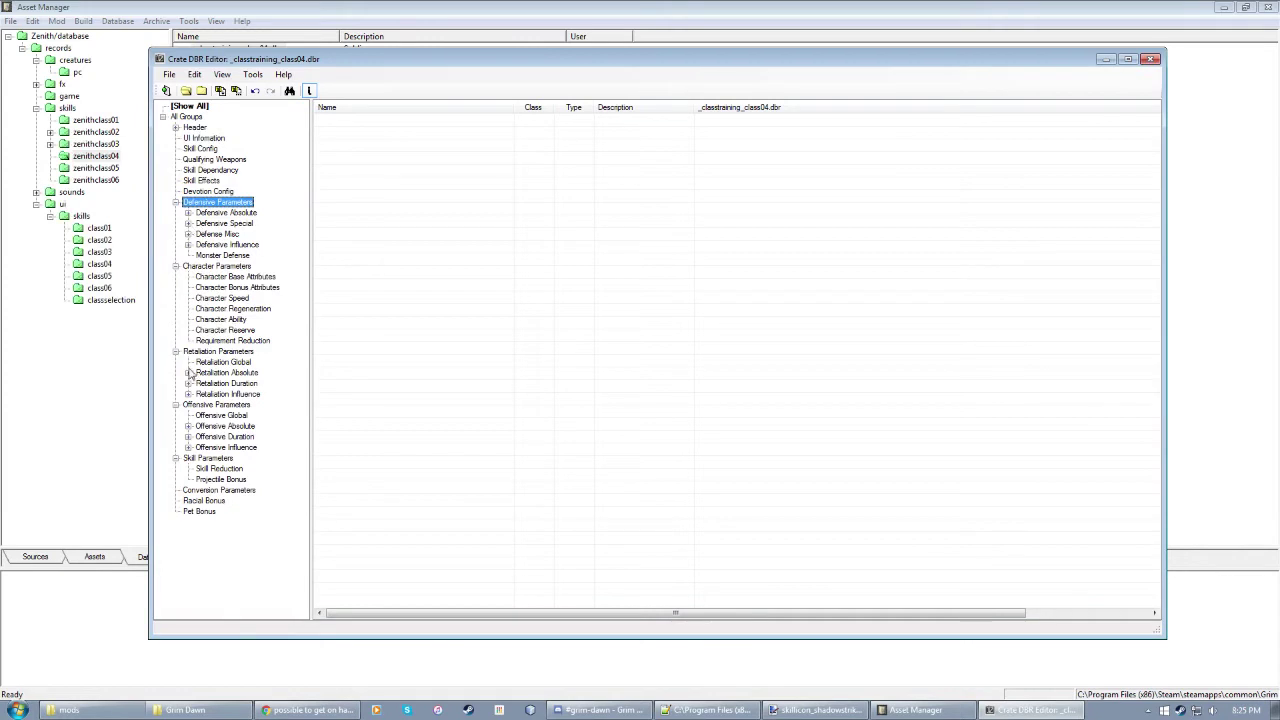
pyautogui.doubleClick(200, 426)
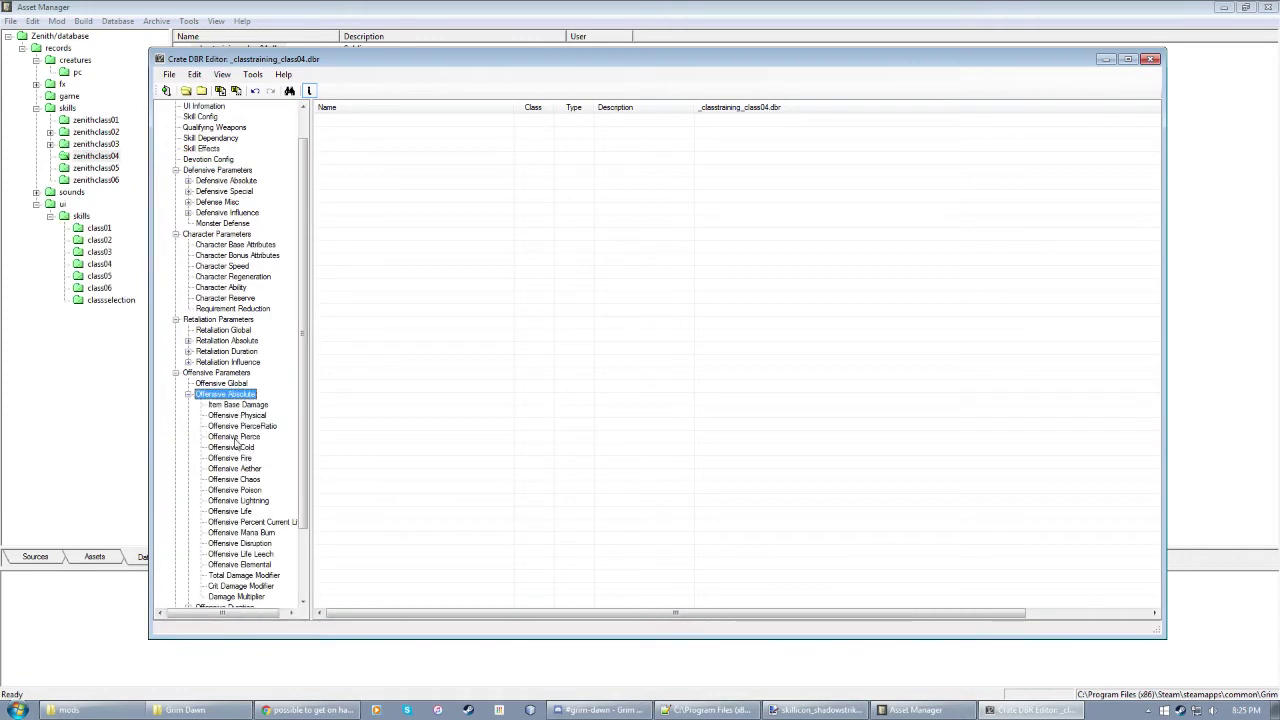
pyautogui.click(234, 437)
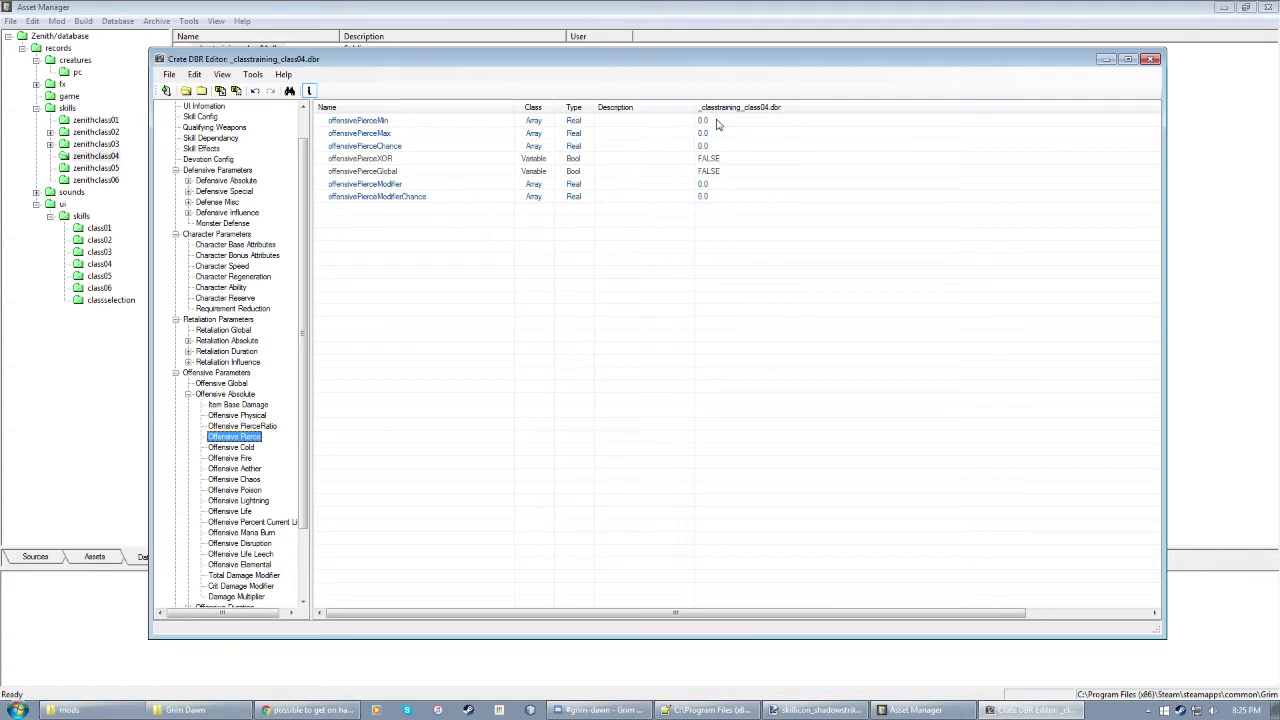
# Step: Collapse the other parameter groups and examine the strength, dexterity and intelligence arrays in Character Bonus Attributes
pyautogui.click(254, 256)
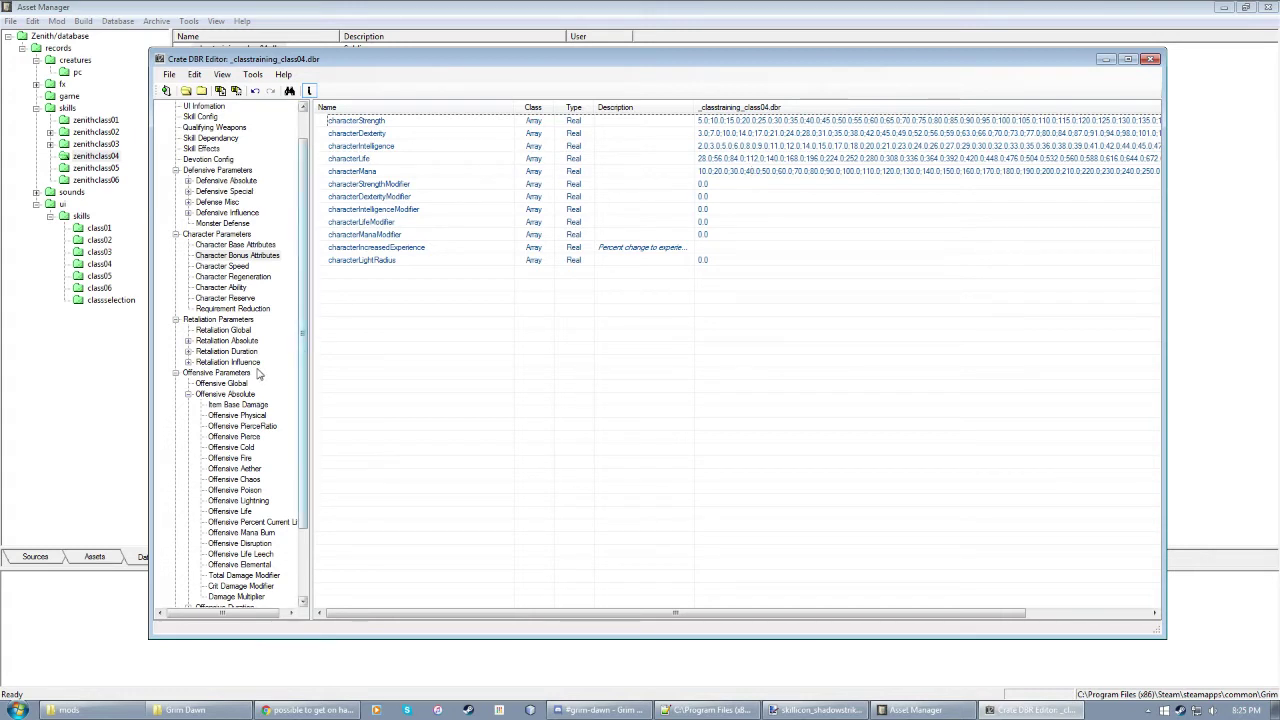
pyautogui.click(175, 170)
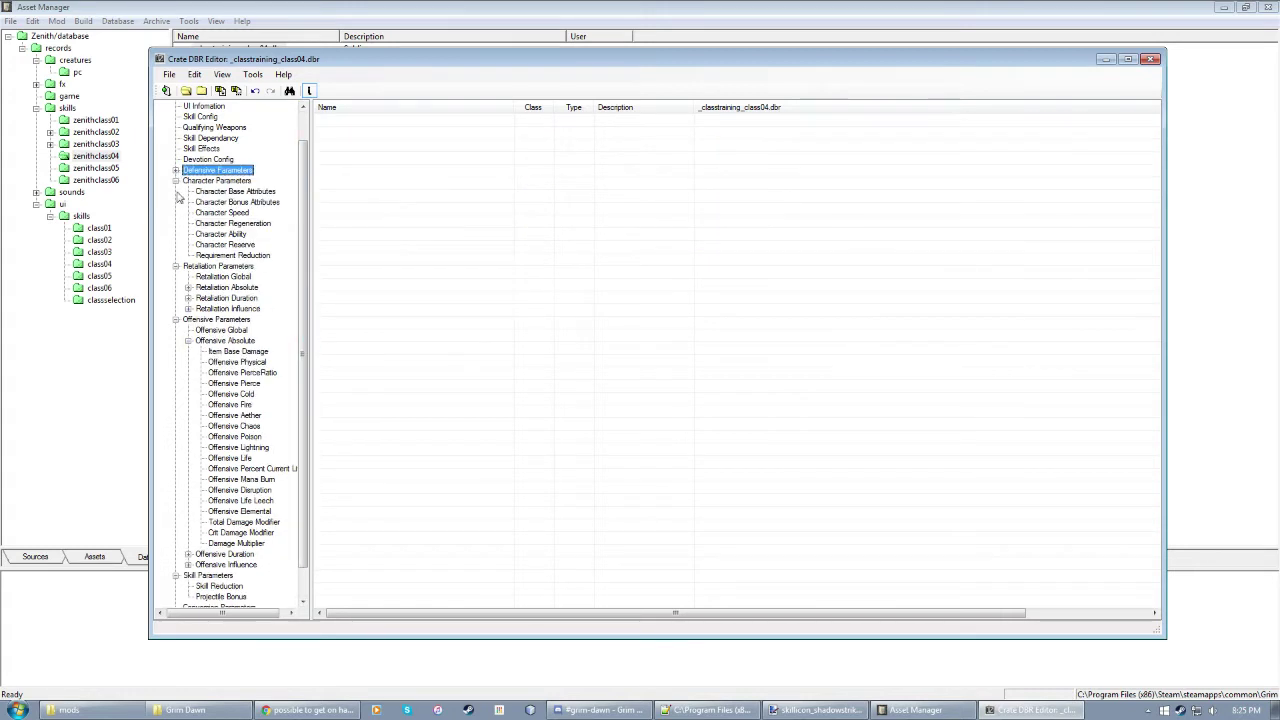
pyautogui.click(176, 265)
pyautogui.click(176, 287)
pyautogui.click(176, 319)
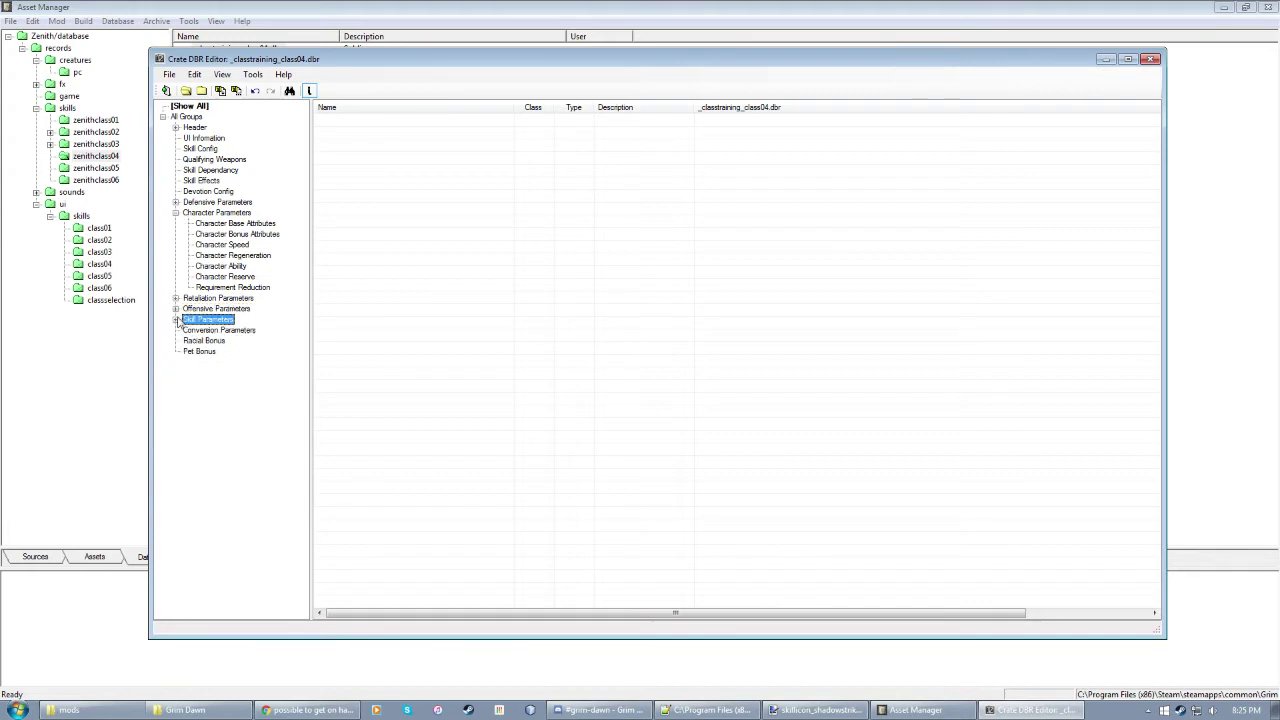
pyautogui.click(240, 235)
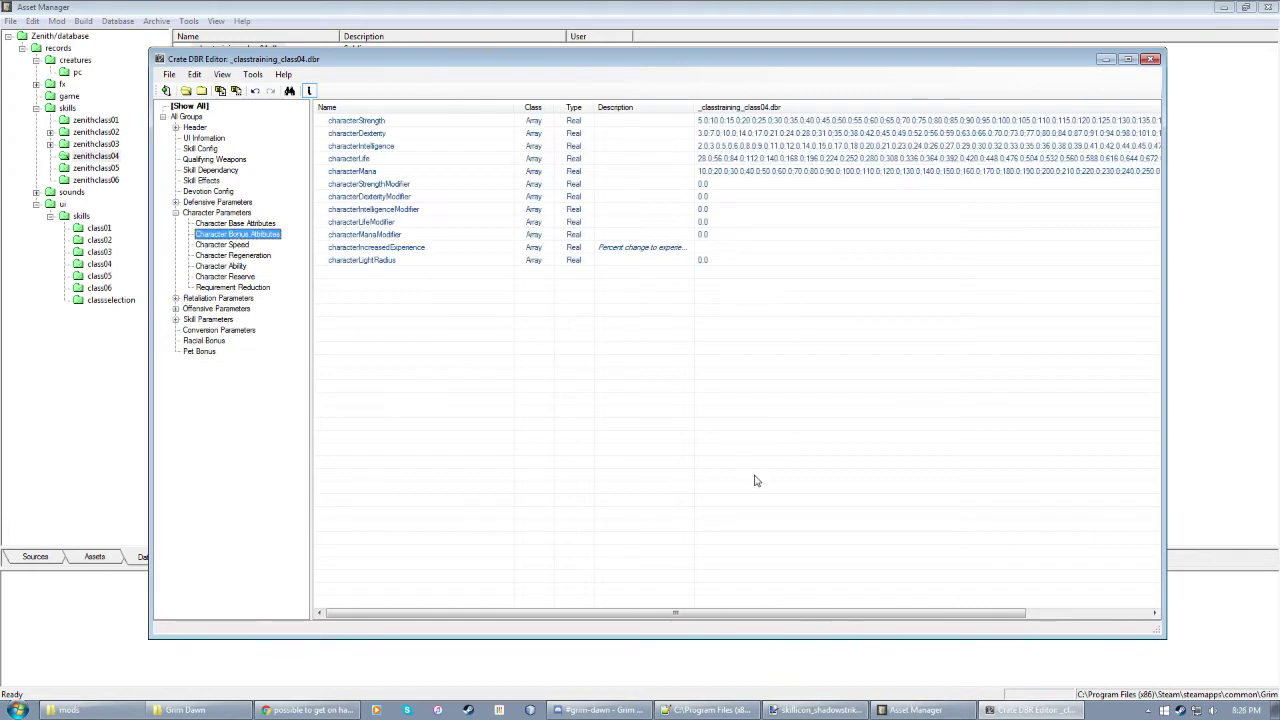
pyautogui.click(360, 120)
pyautogui.click(361, 131)
pyautogui.press('Down')
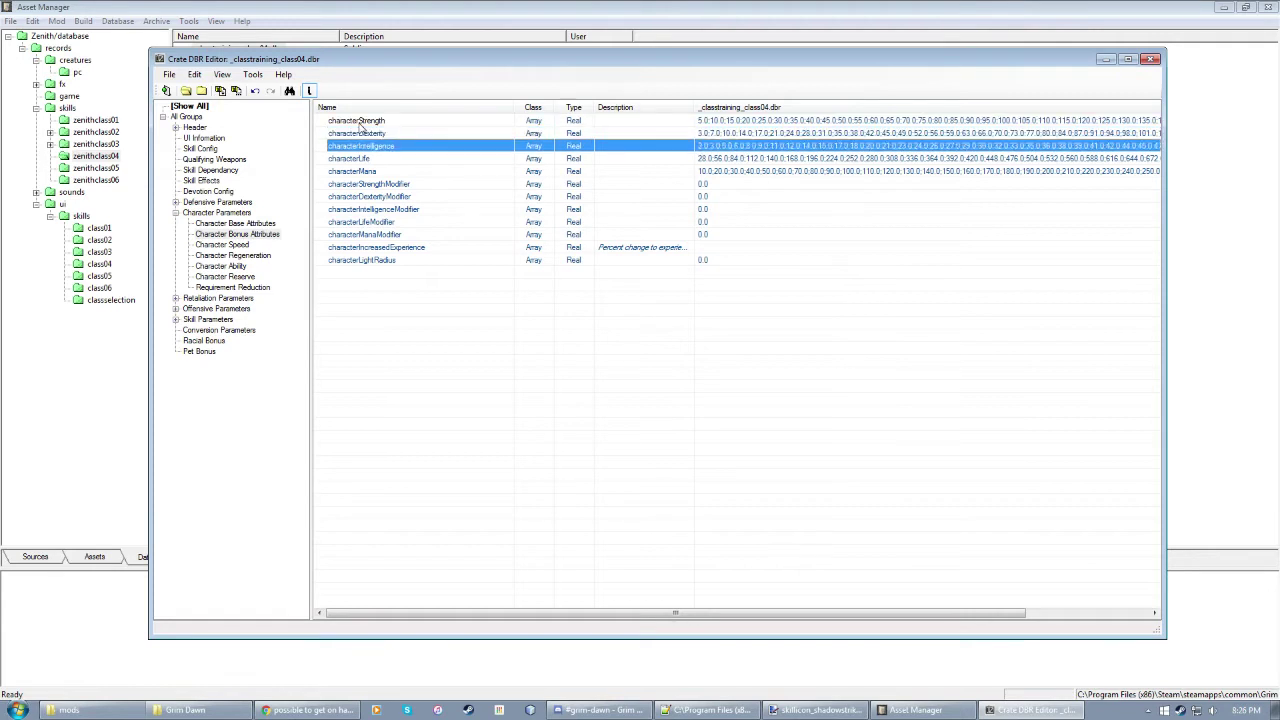
# Step: Inspect the characterStrength array's values from the first index to index 100, leaving them as they are
pyautogui.press('Down')
pyautogui.press('Down')
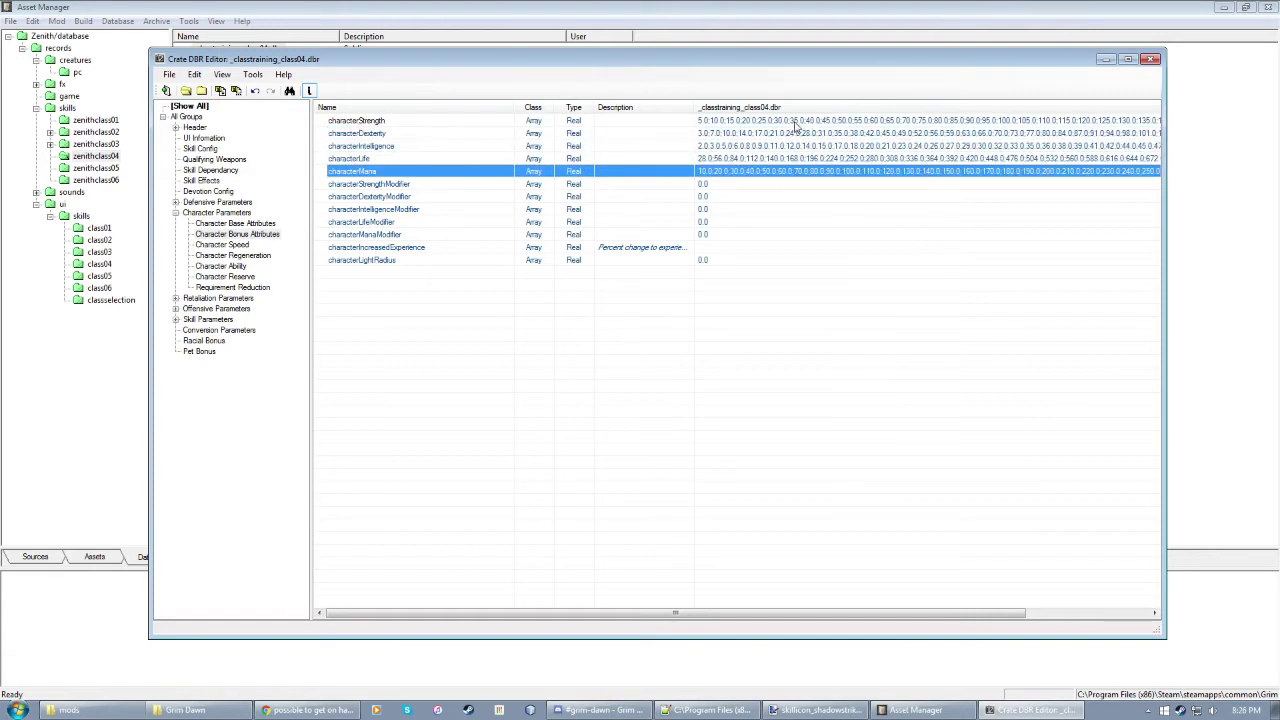
pyautogui.doubleClick(795, 121)
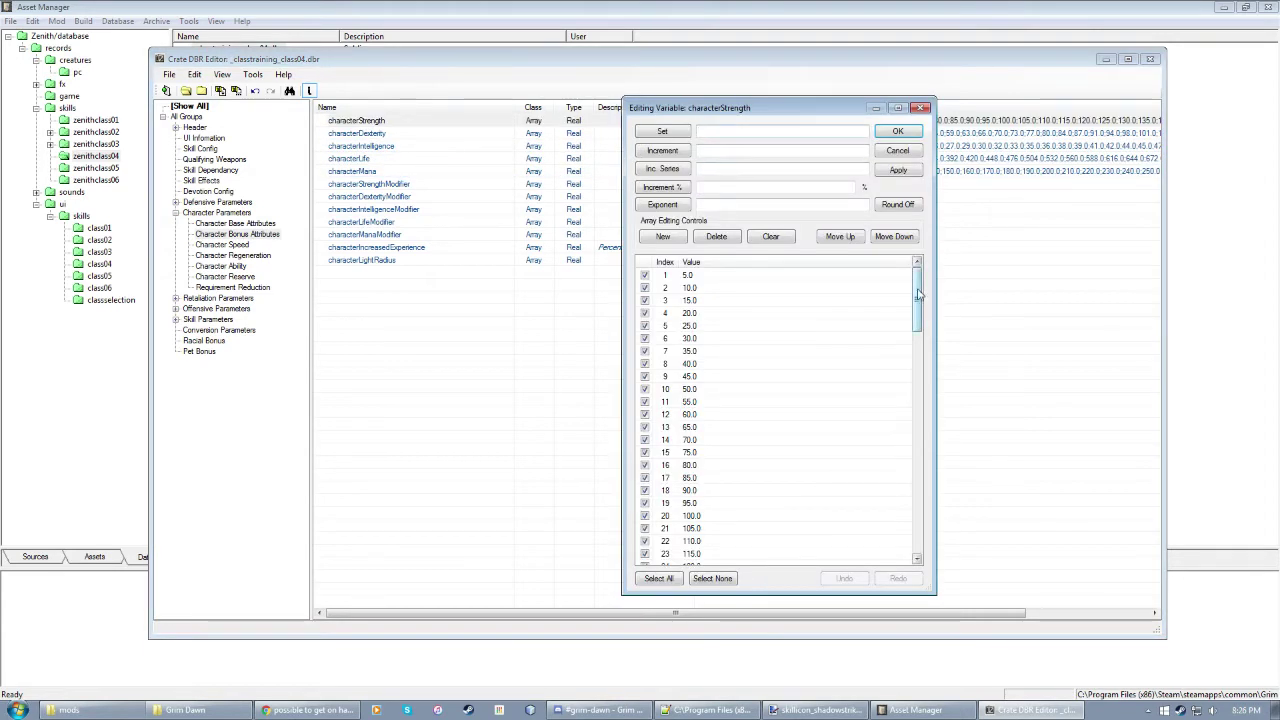
pyautogui.moveTo(918, 293); pyautogui.dragTo(918, 525)
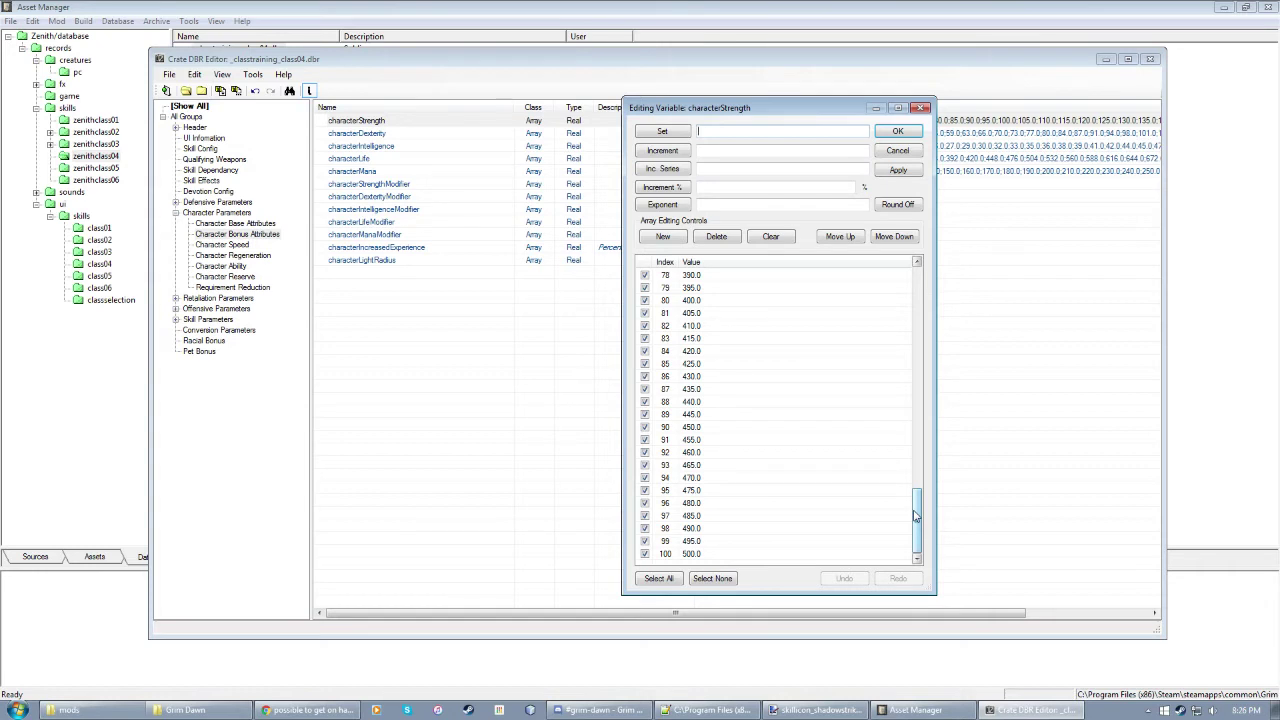
pyautogui.moveTo(914, 517); pyautogui.dragTo(918, 523)
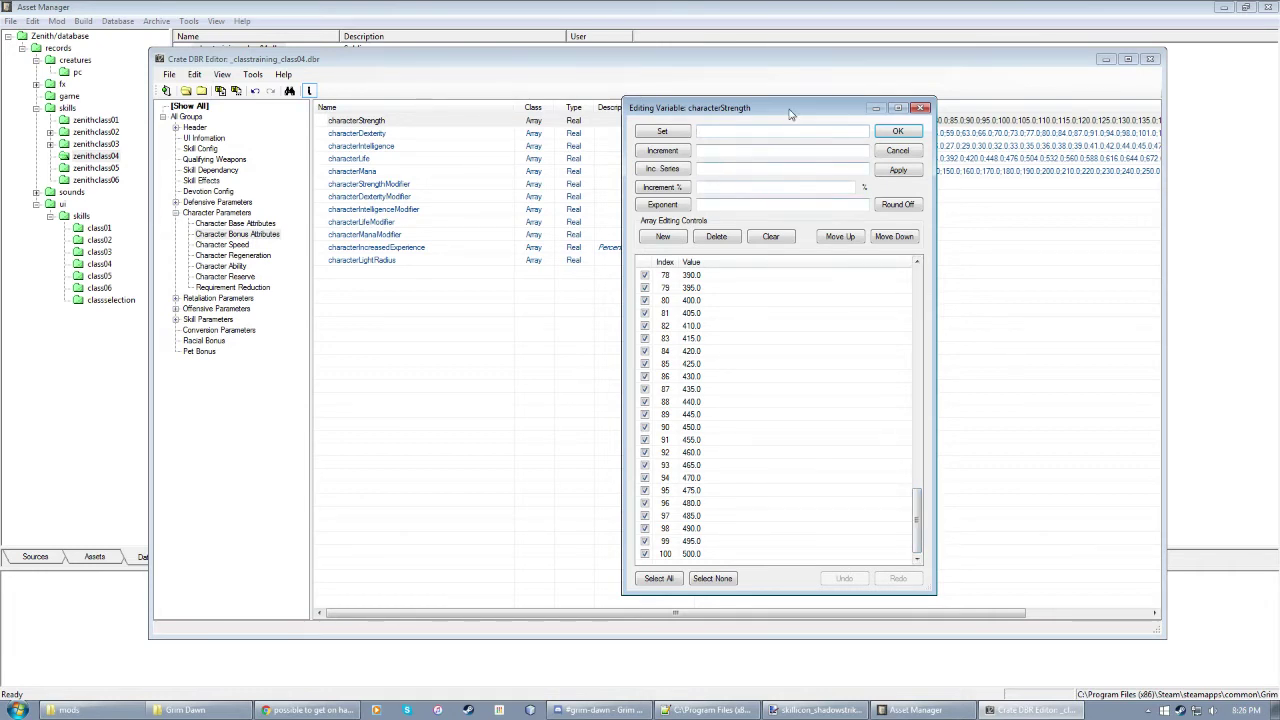
pyautogui.moveTo(795, 108); pyautogui.dragTo(728, 122)
pyautogui.click(783, 447)
pyautogui.scroll(11, 775, 452)
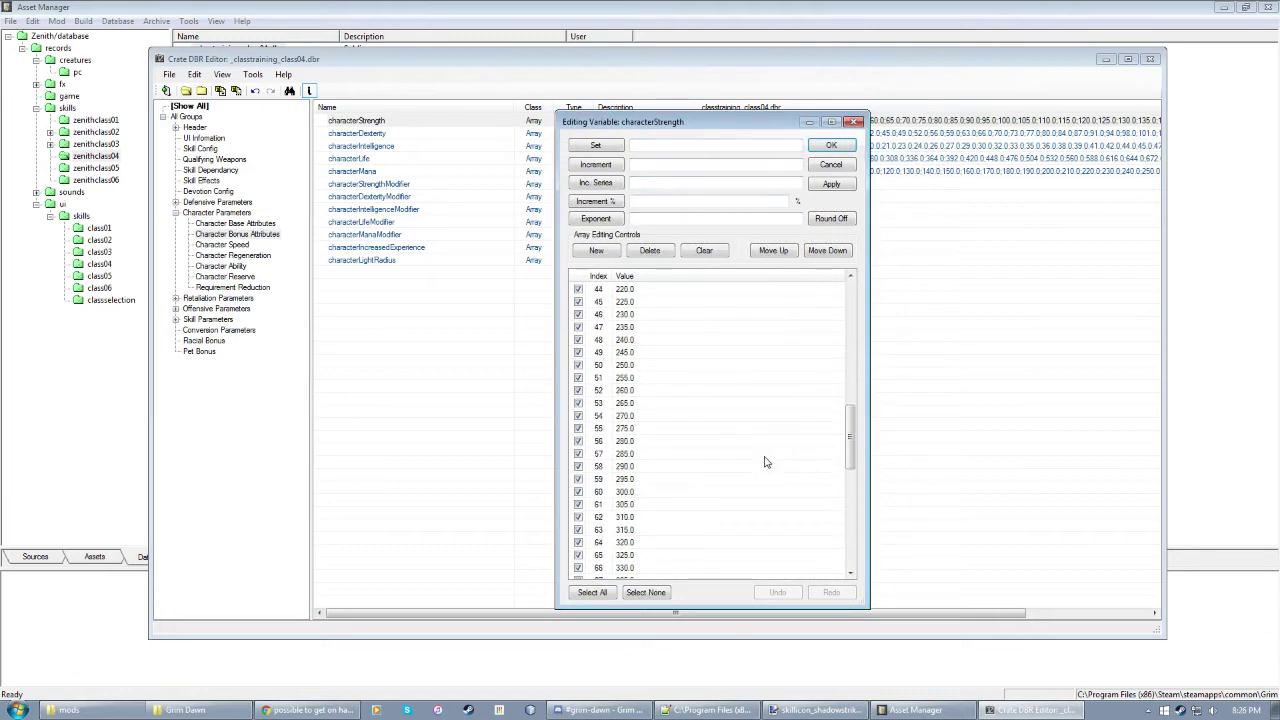
pyautogui.click(617, 370)
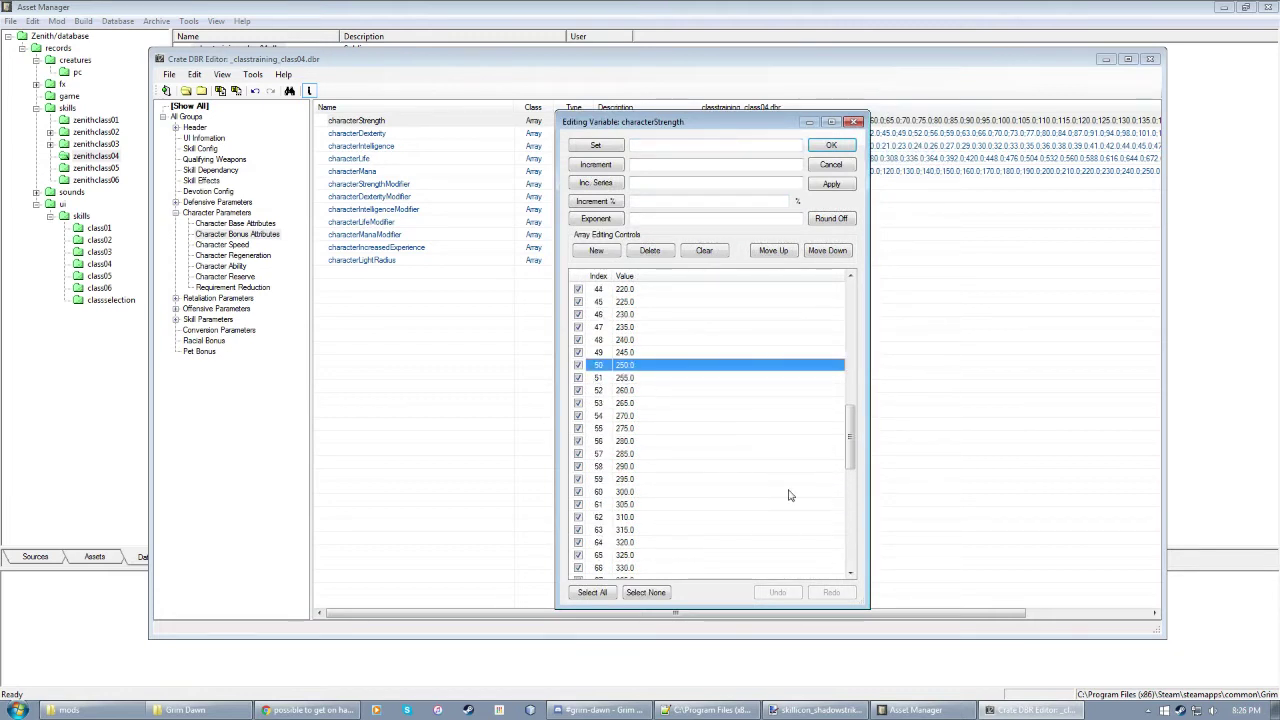
pyautogui.moveTo(850, 442); pyautogui.dragTo(848, 262)
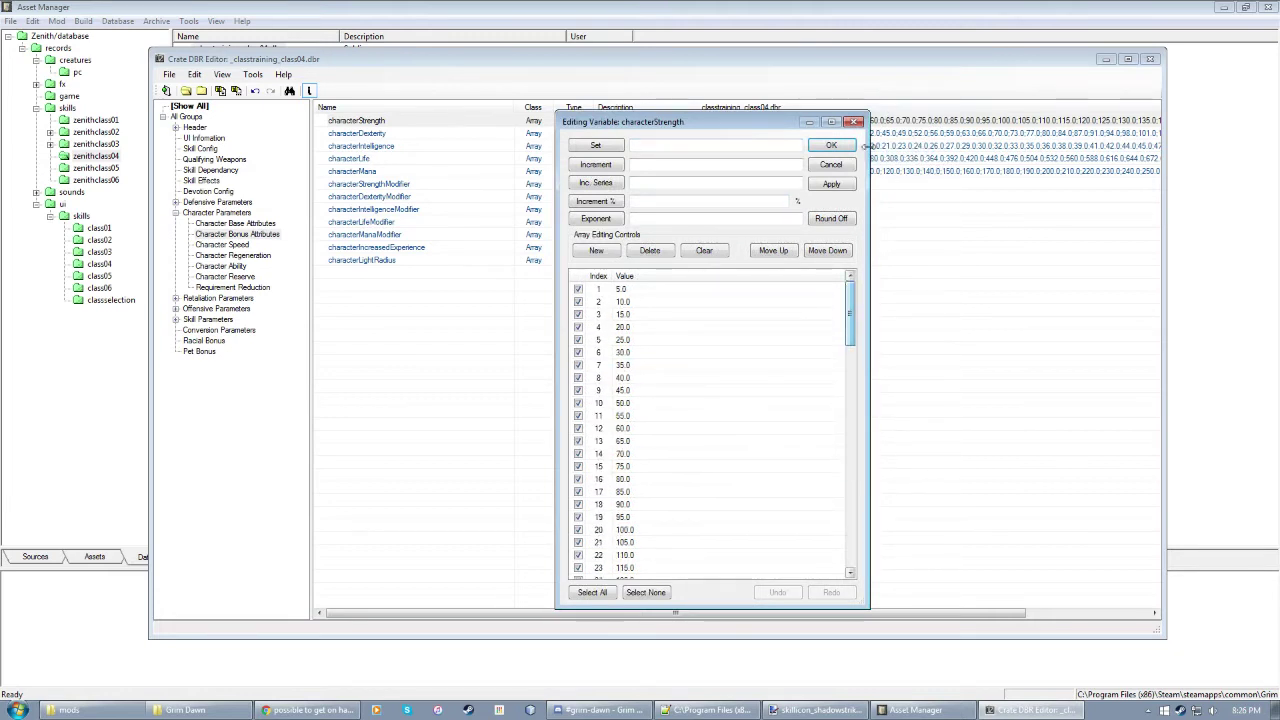
pyautogui.click(853, 121)
# Step: View the characterLife array's per-level values and close it without changes
pyautogui.doubleClick(832, 163)
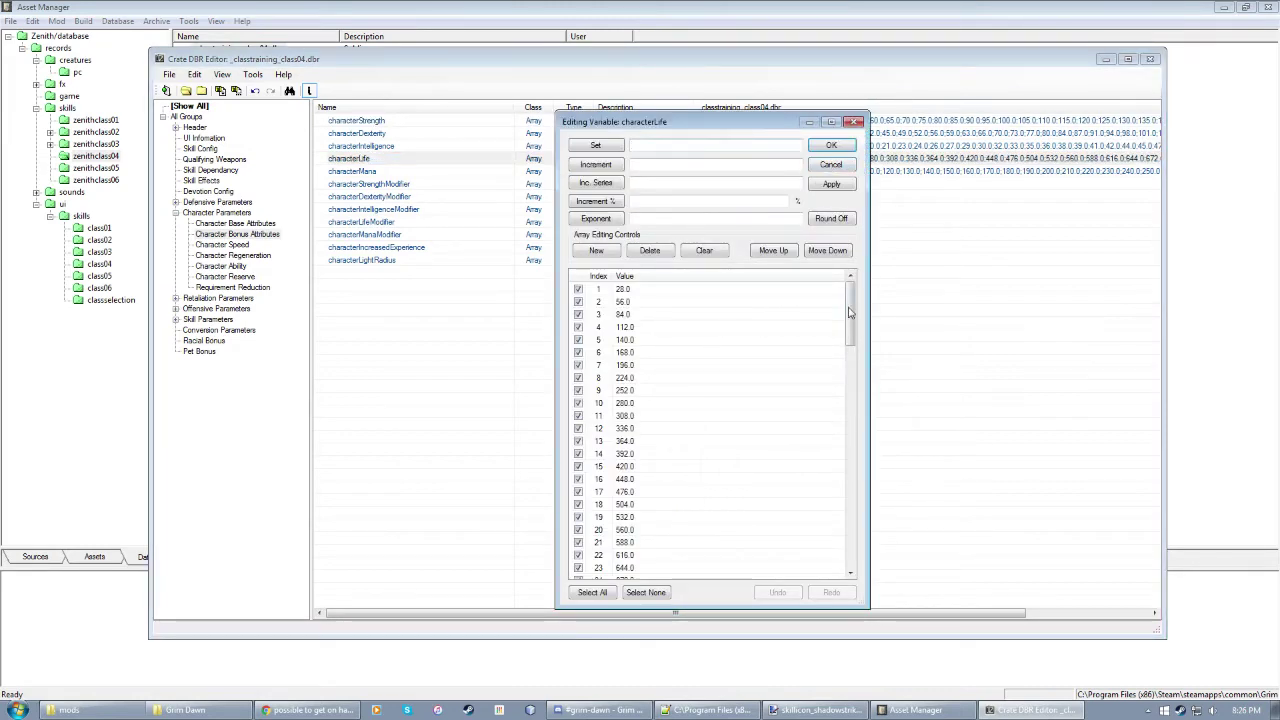
pyautogui.moveTo(850, 312)
pyautogui.mouseDown()
pyautogui.moveTo(851, 553)
pyautogui.moveTo(850, 300)
pyautogui.mouseUp()
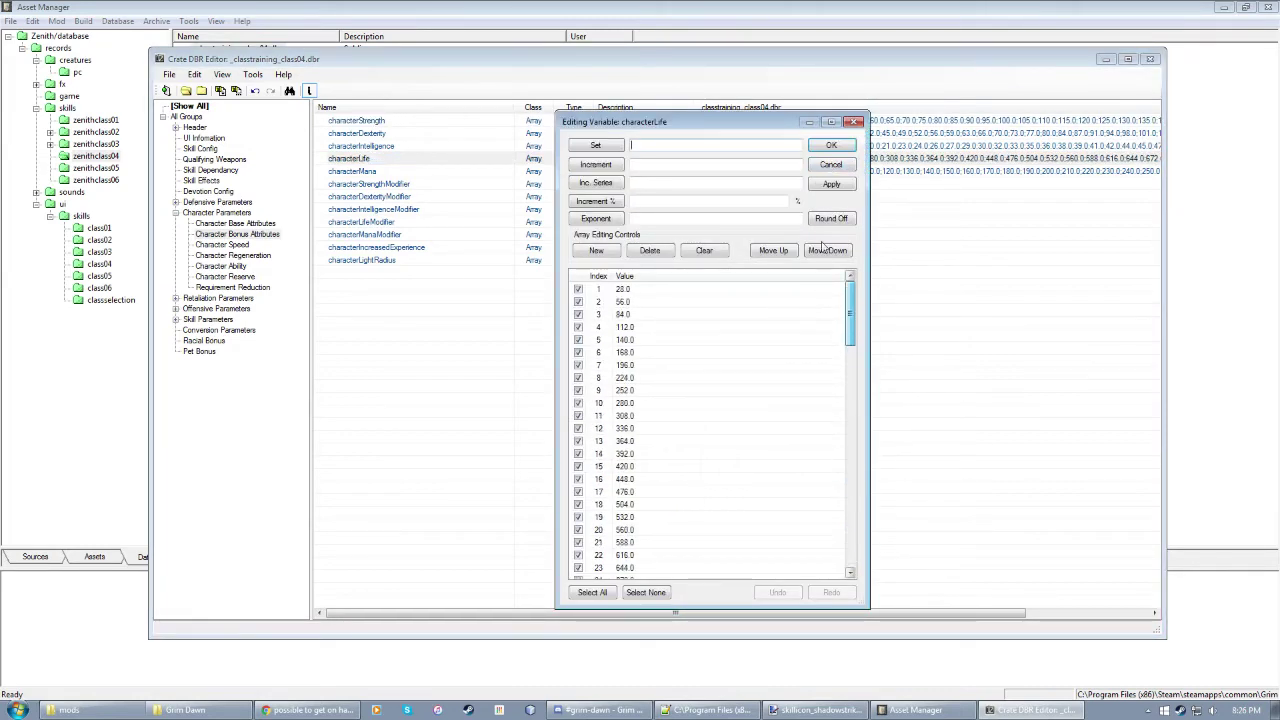
pyautogui.click(823, 170)
# Step: Collapse the Character Parameters group and review the Skill Config fields of the training record
pyautogui.click(175, 212)
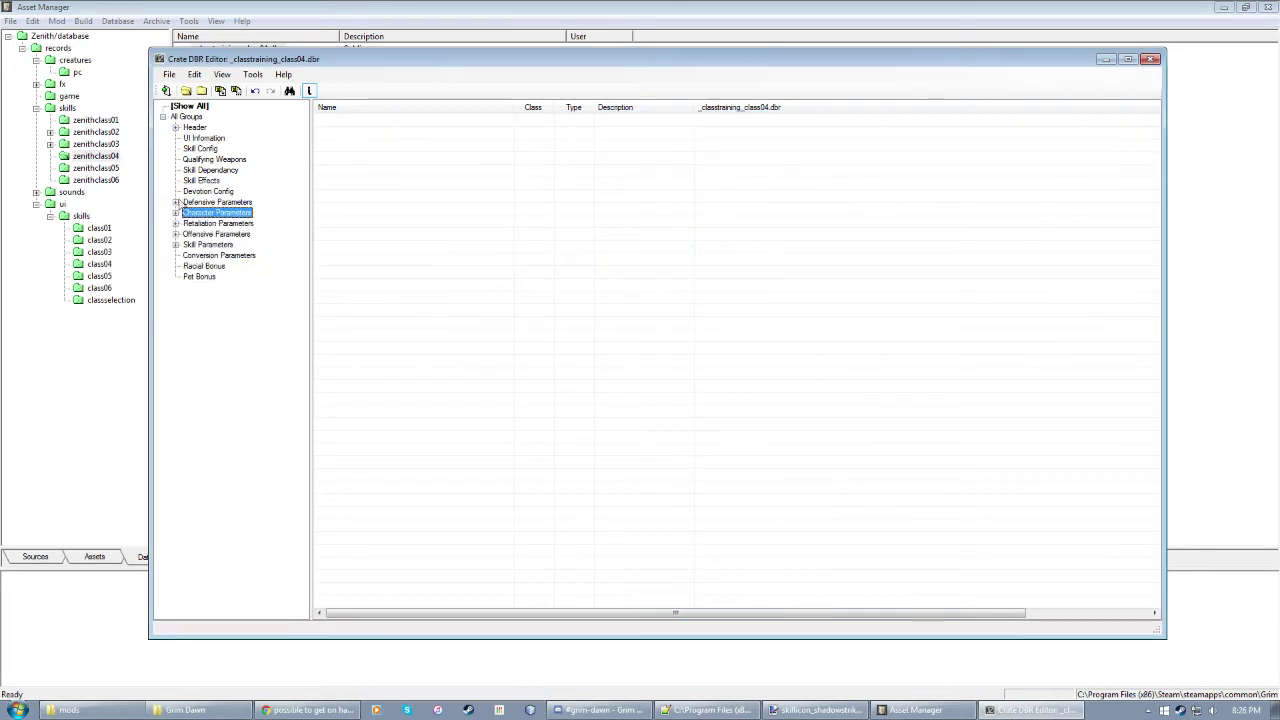
pyautogui.click(212, 148)
pyautogui.click(743, 354)
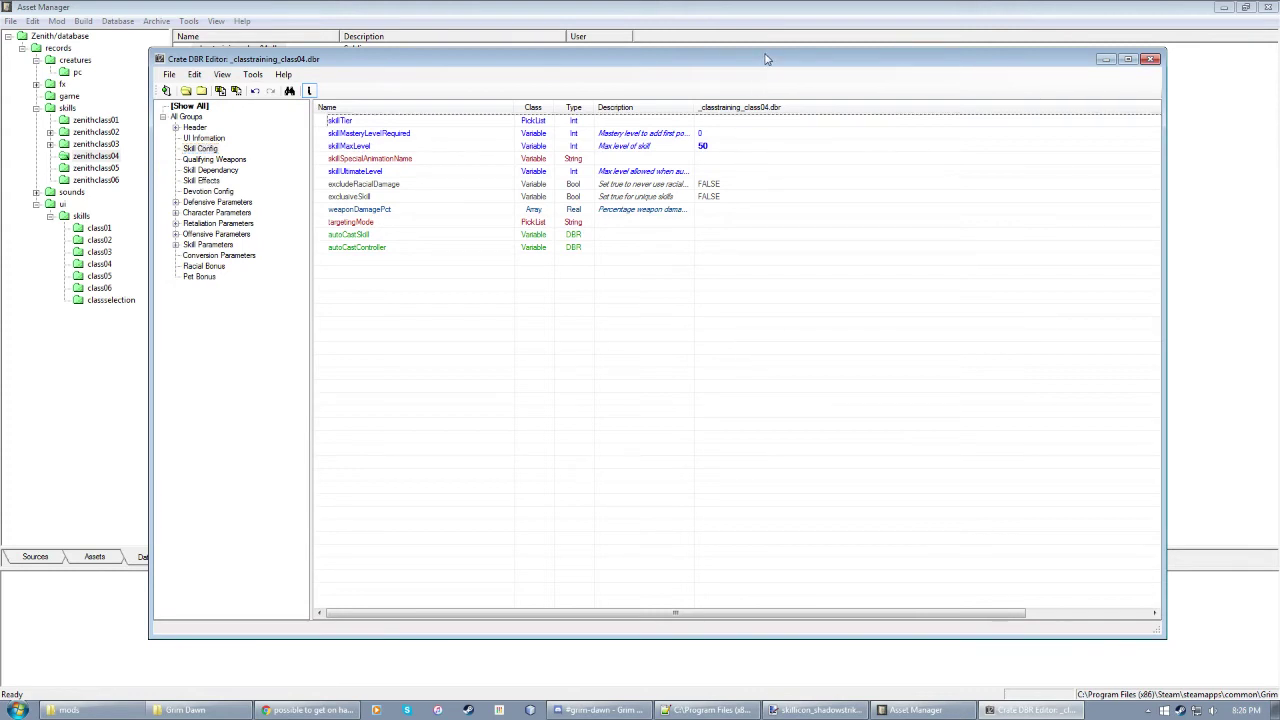
pyautogui.moveTo(765, 59); pyautogui.dragTo(790, 54)
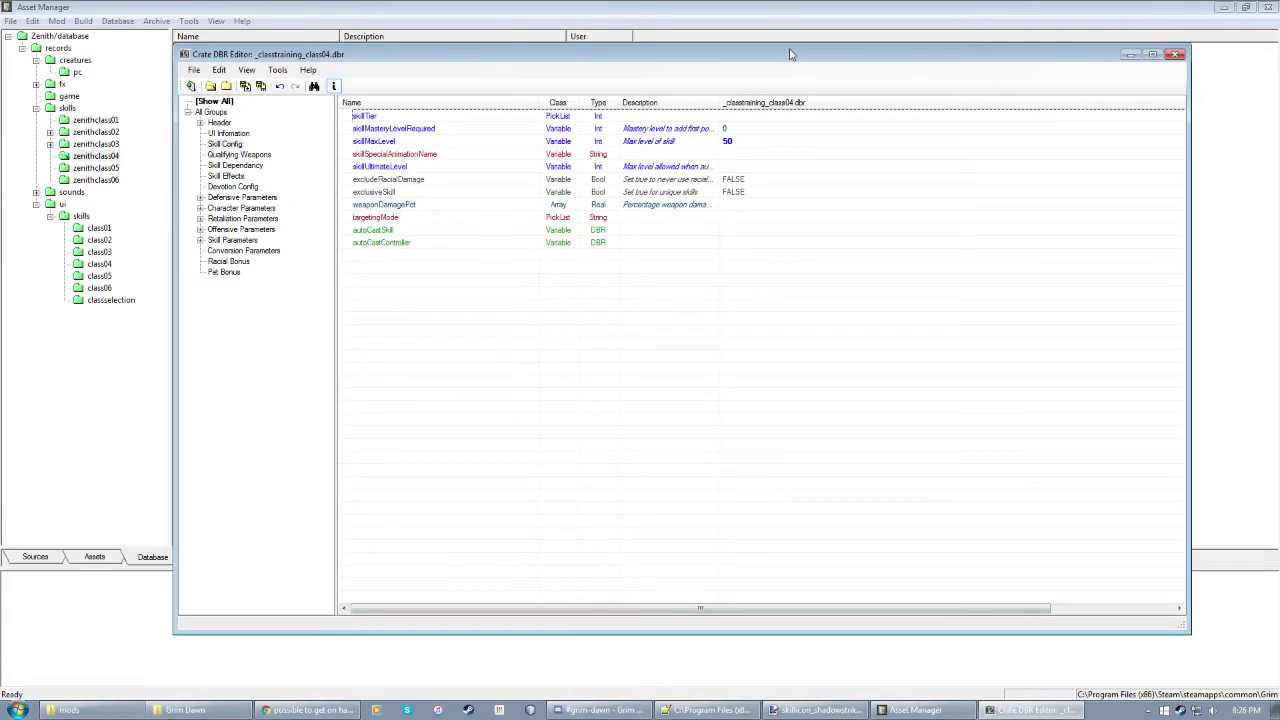
# Step: Examine the skillDisplayName and skillBaseDescription tags in the training record's UI information, leaving them as they are, and close the record
pyautogui.click(228, 134)
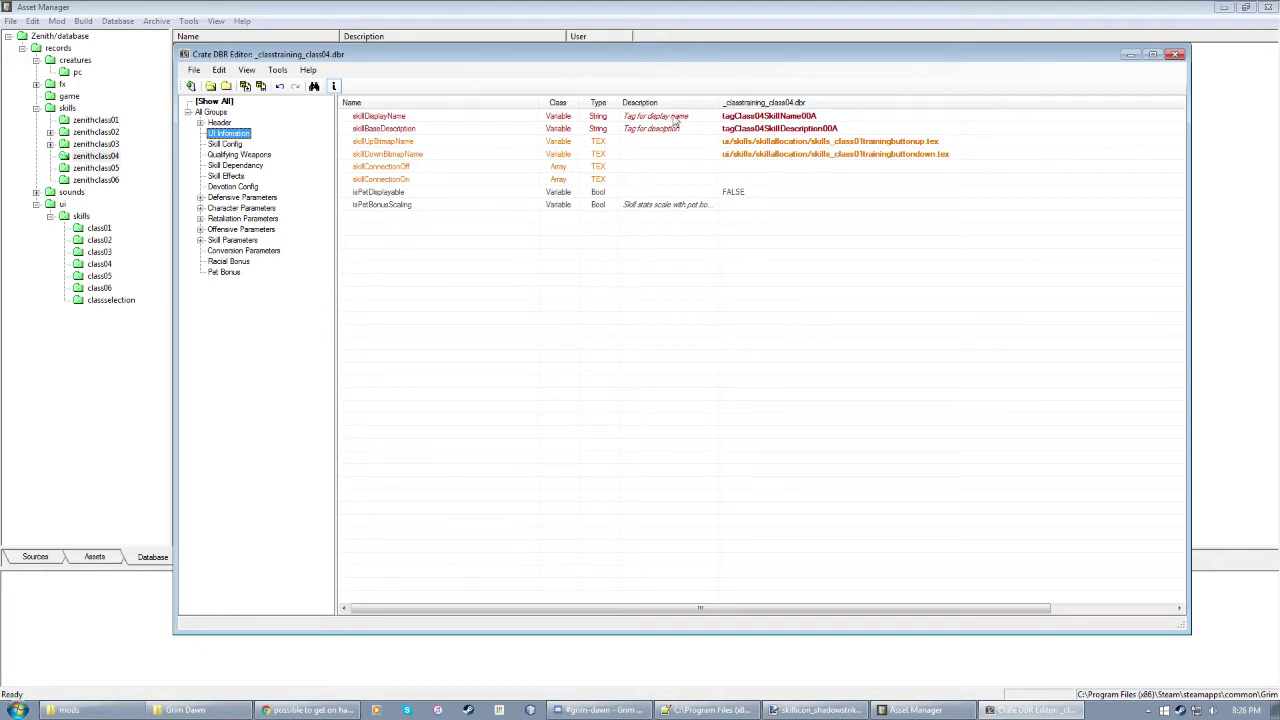
pyautogui.click(776, 117)
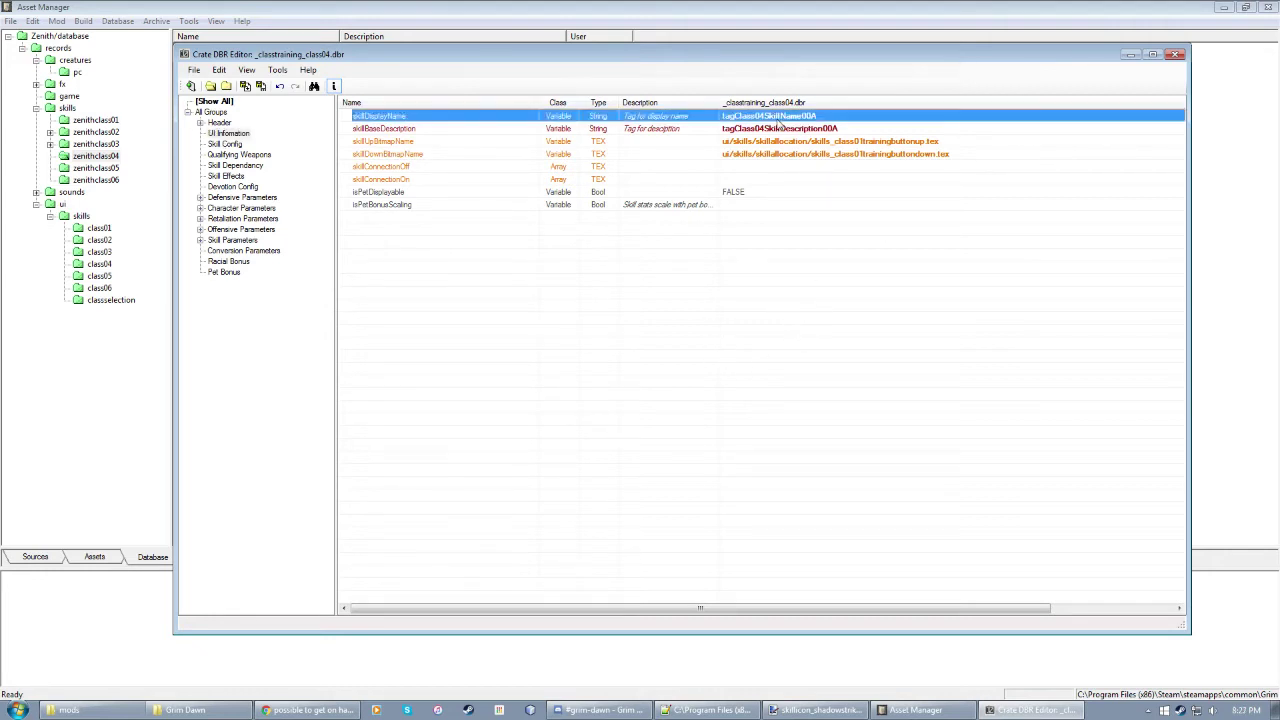
pyautogui.click(395, 130)
pyautogui.click(806, 117)
pyautogui.click(778, 131)
pyautogui.click(772, 374)
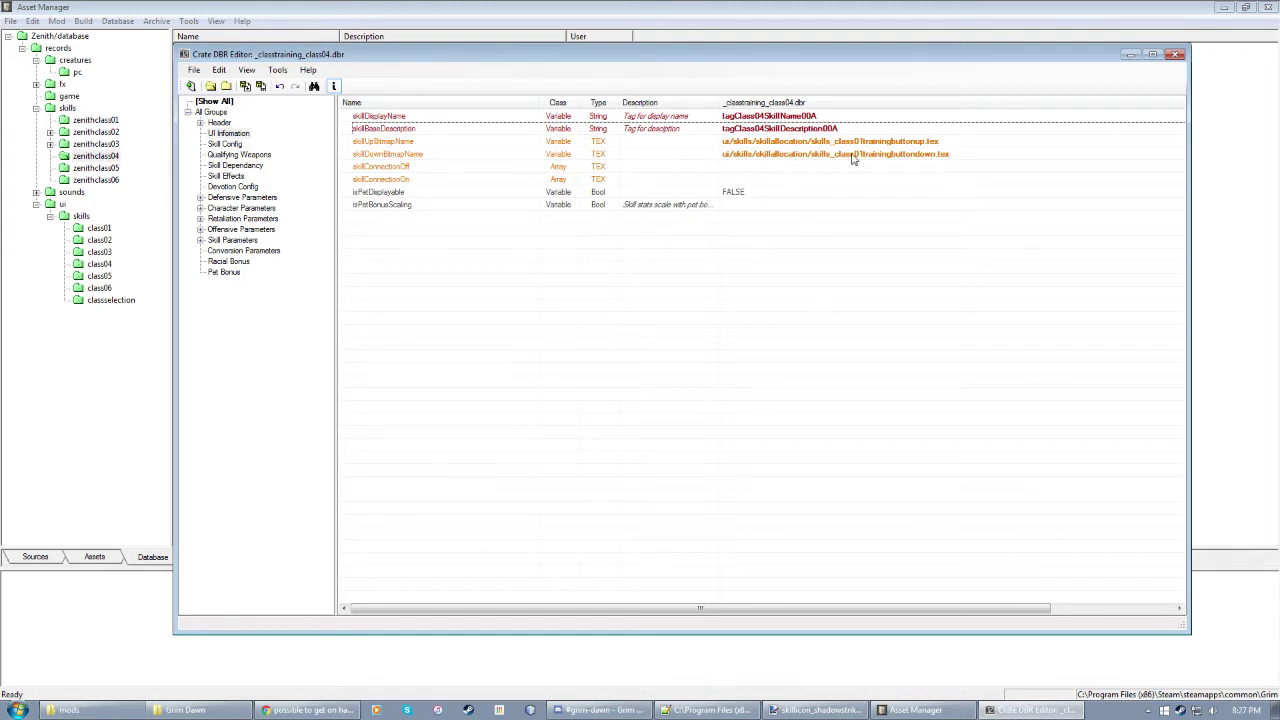
pyautogui.click(787, 118)
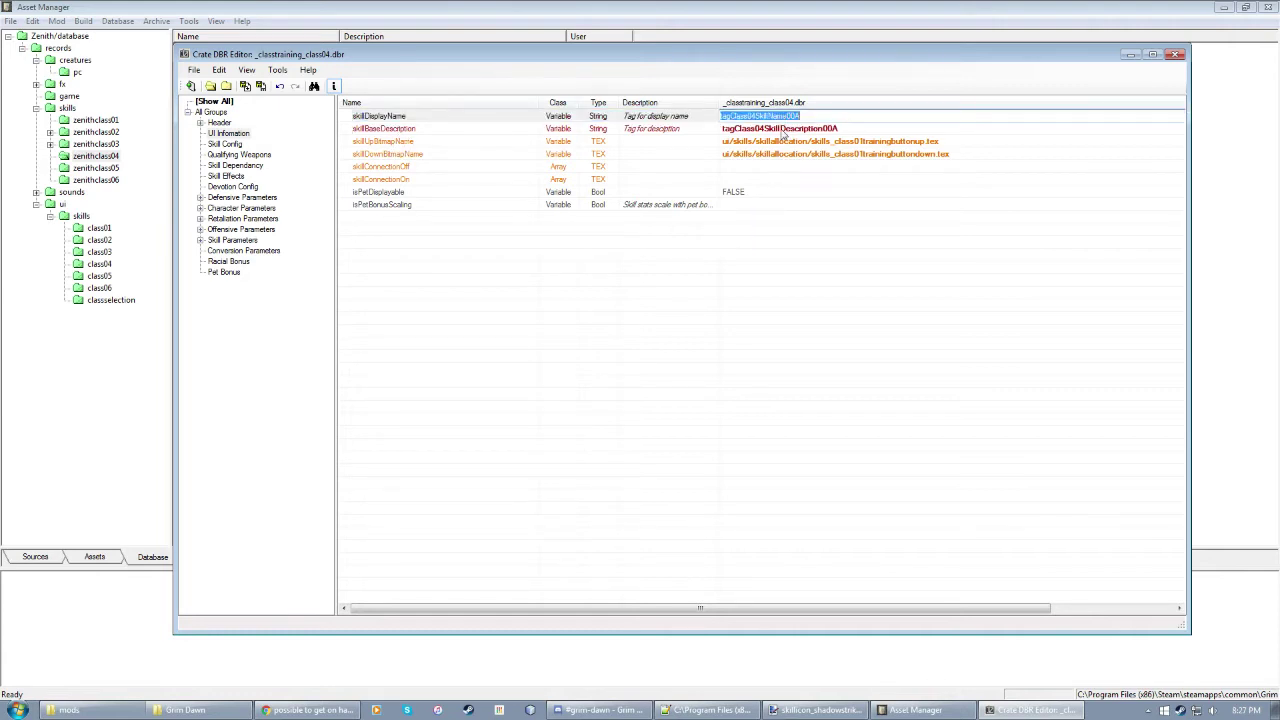
pyautogui.click(779, 128)
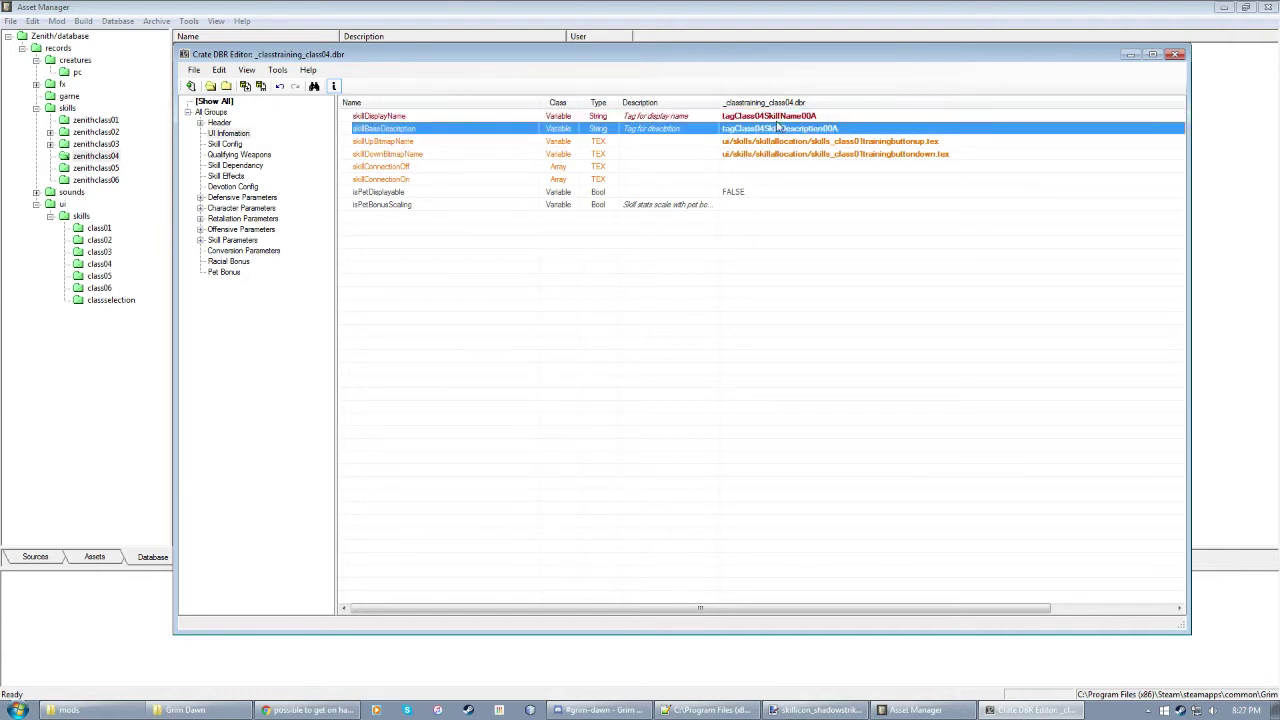
pyautogui.click(900, 278)
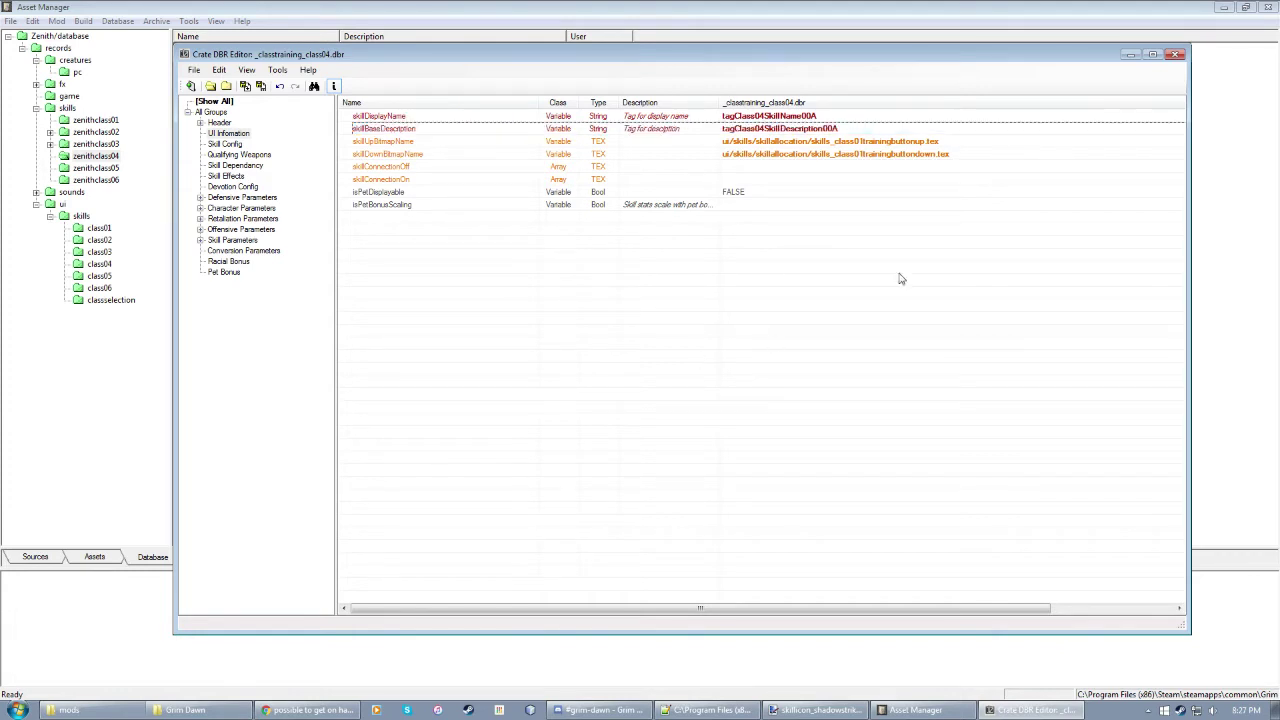
pyautogui.click(1176, 55)
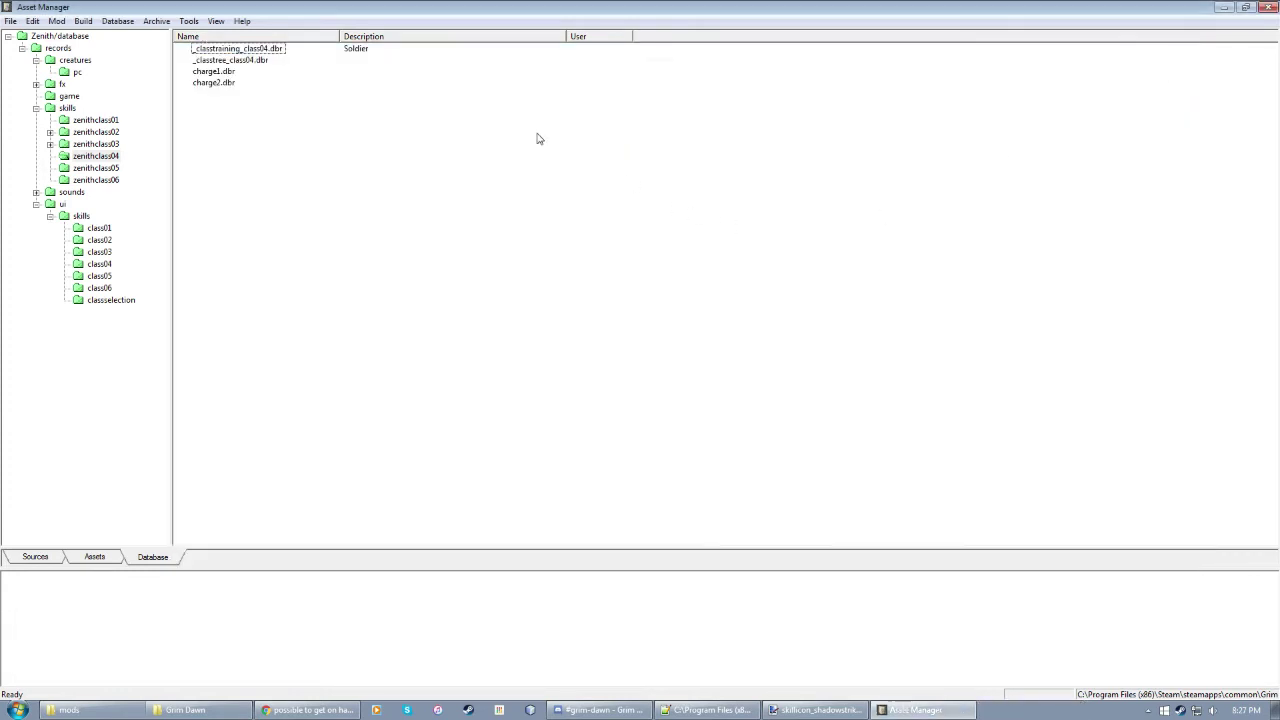
# Step: Open the _classtree_class04.dbr record and examine the skillName1 mastery path in its Skill List
pyautogui.click(233, 50)
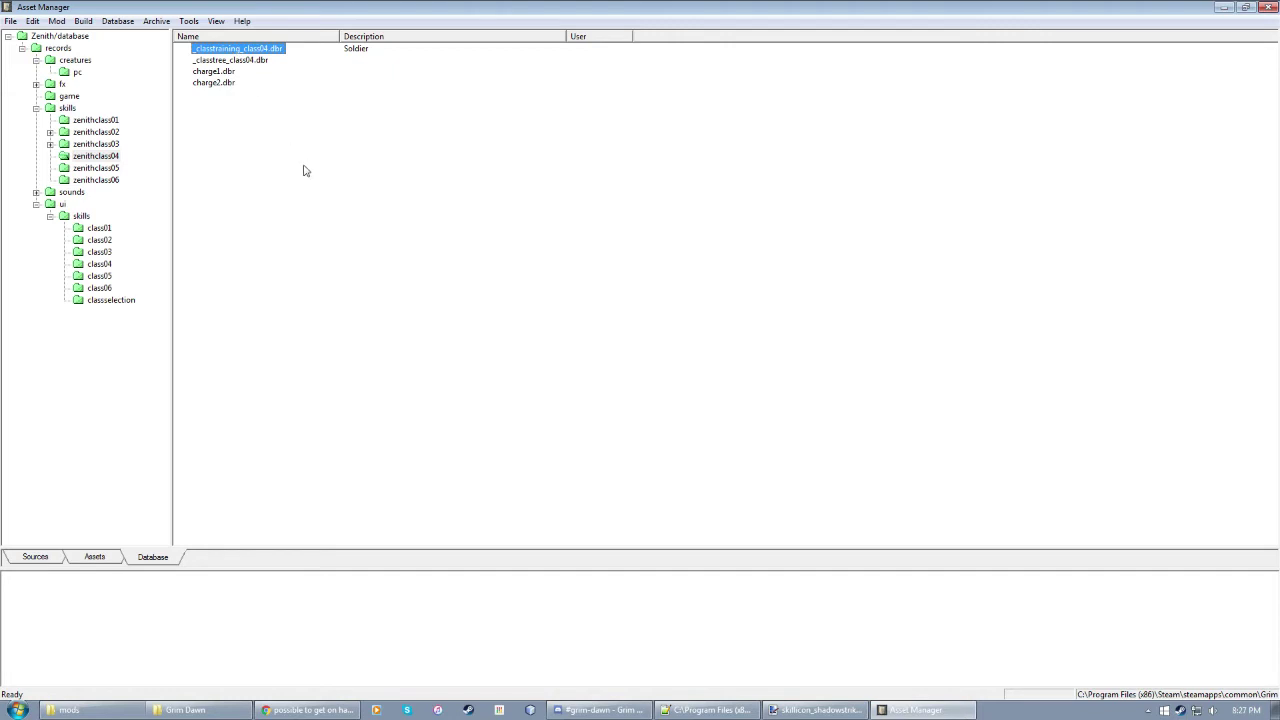
pyautogui.click(305, 170)
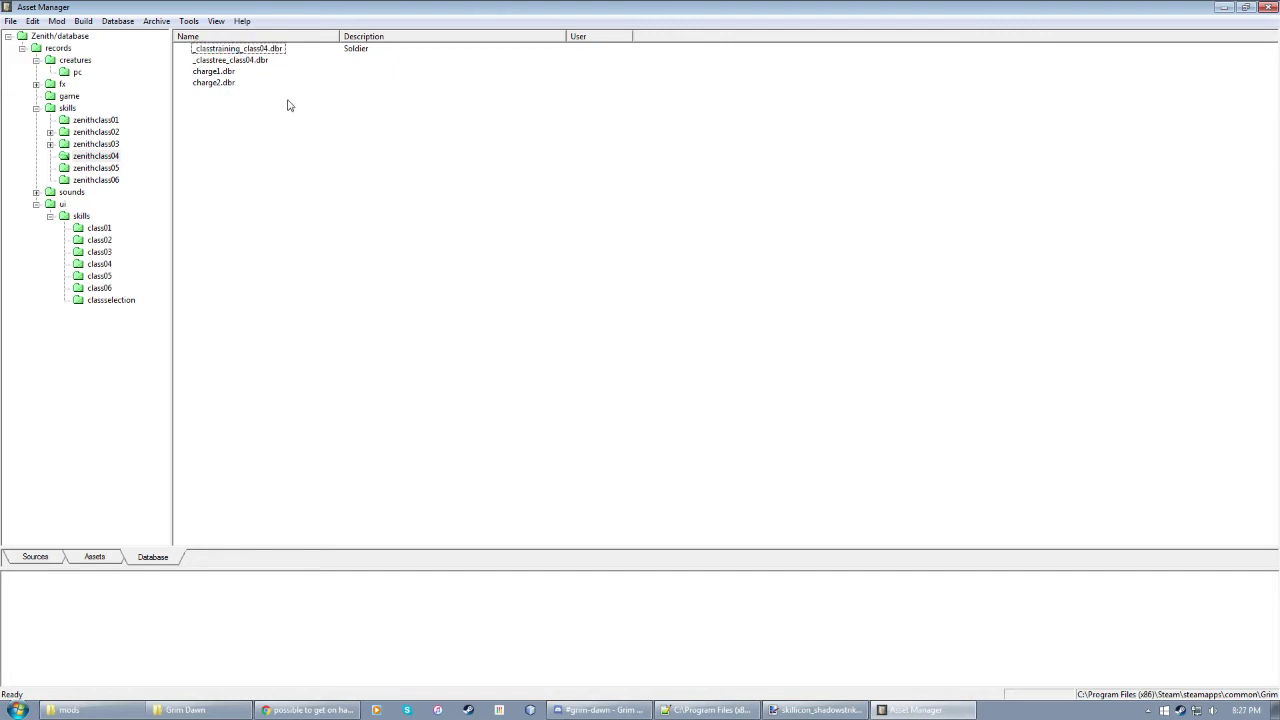
pyautogui.doubleClick(244, 61)
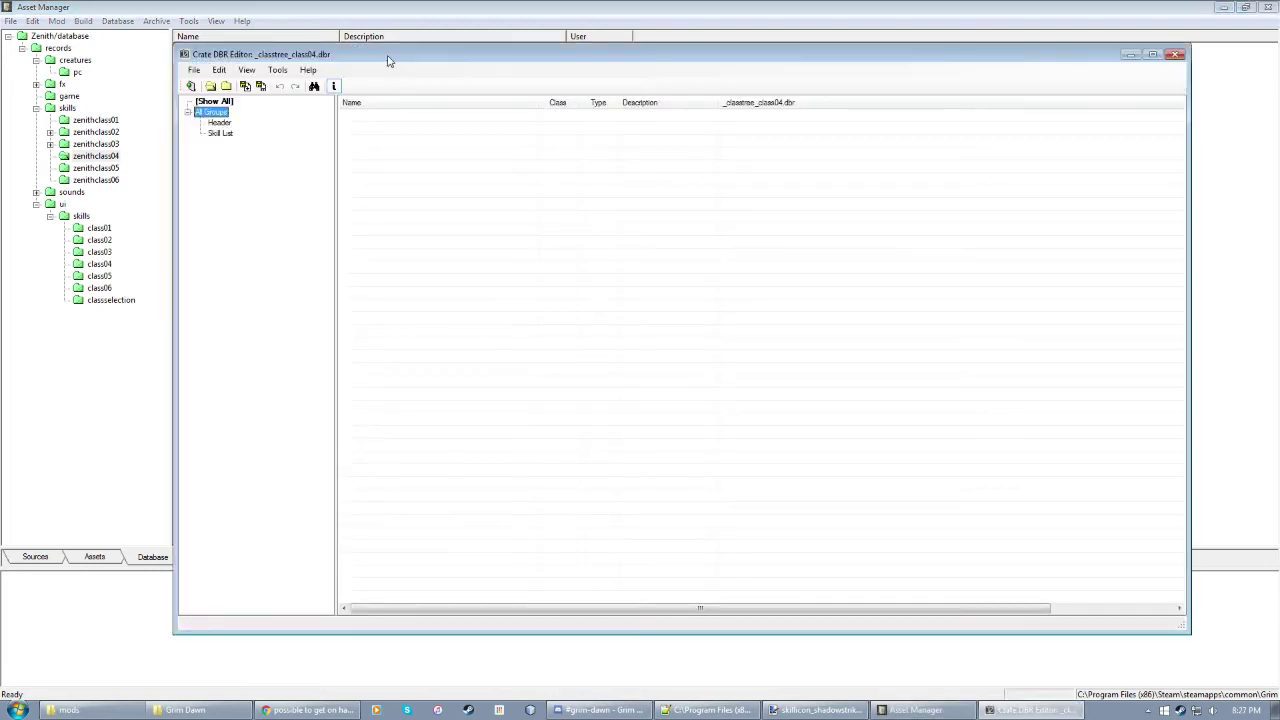
pyautogui.moveTo(389, 60); pyautogui.dragTo(355, 105)
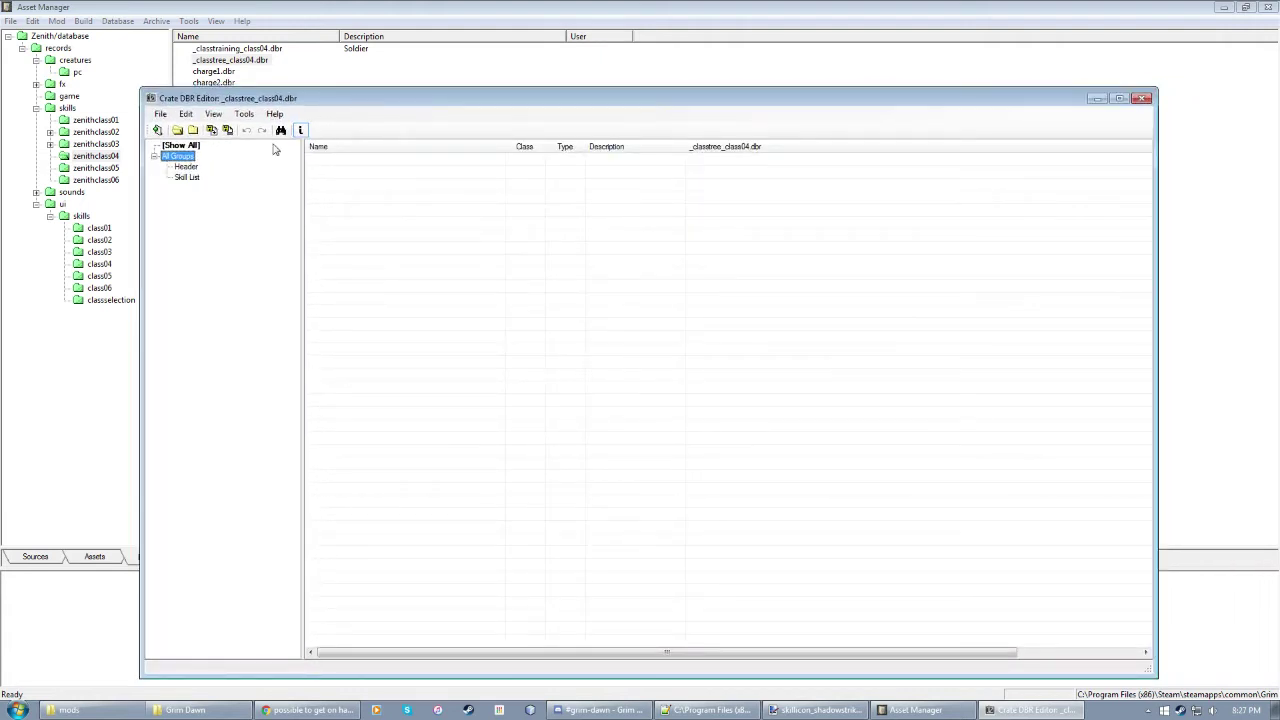
pyautogui.click(187, 177)
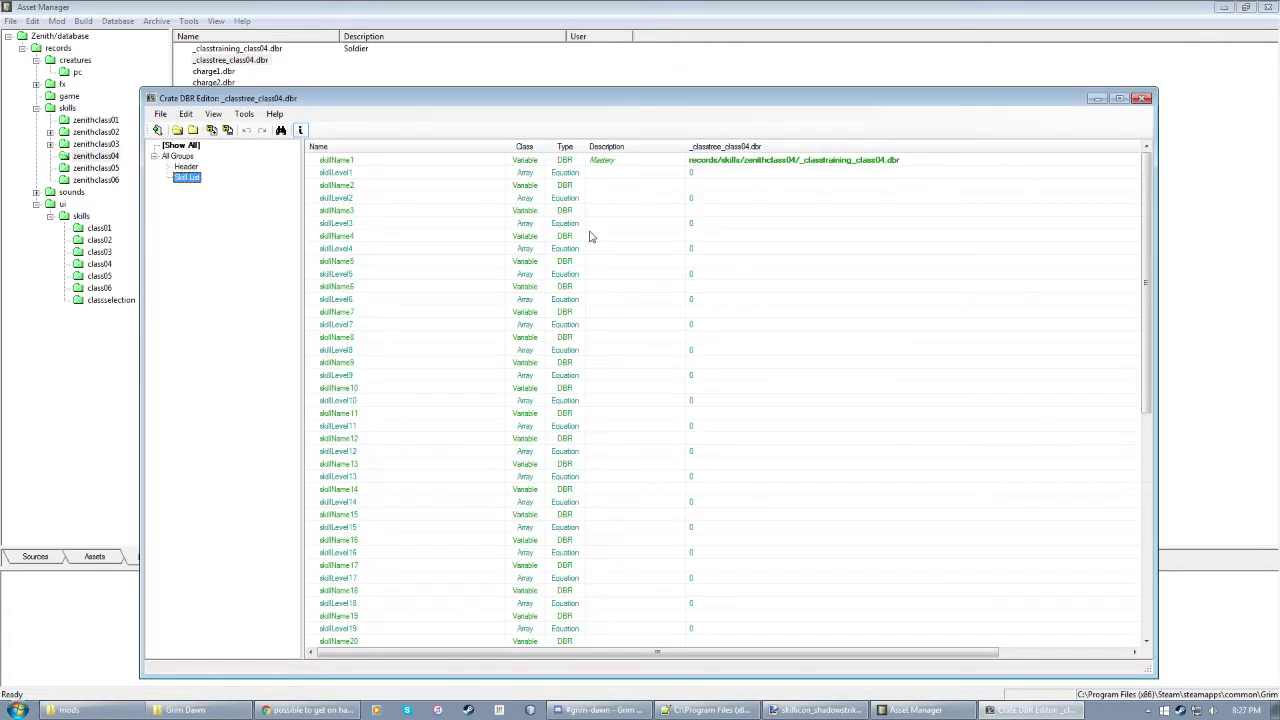
pyautogui.click(716, 166)
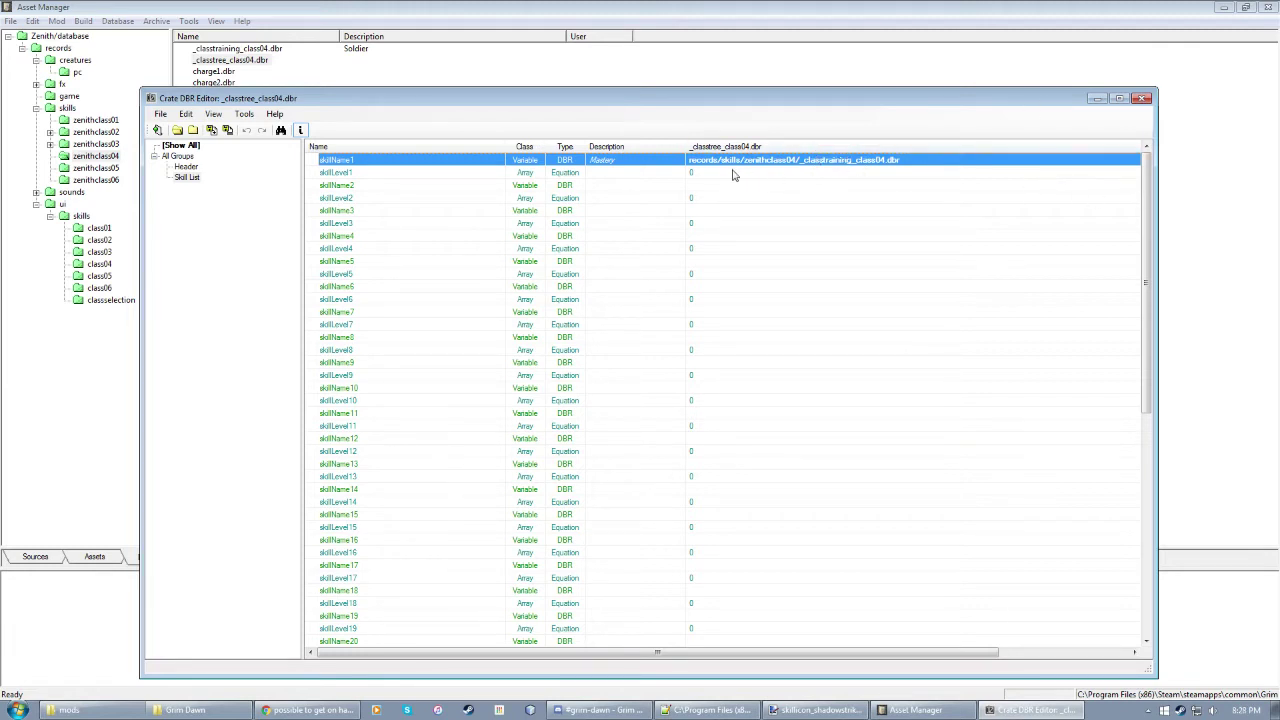
pyautogui.click(690, 163)
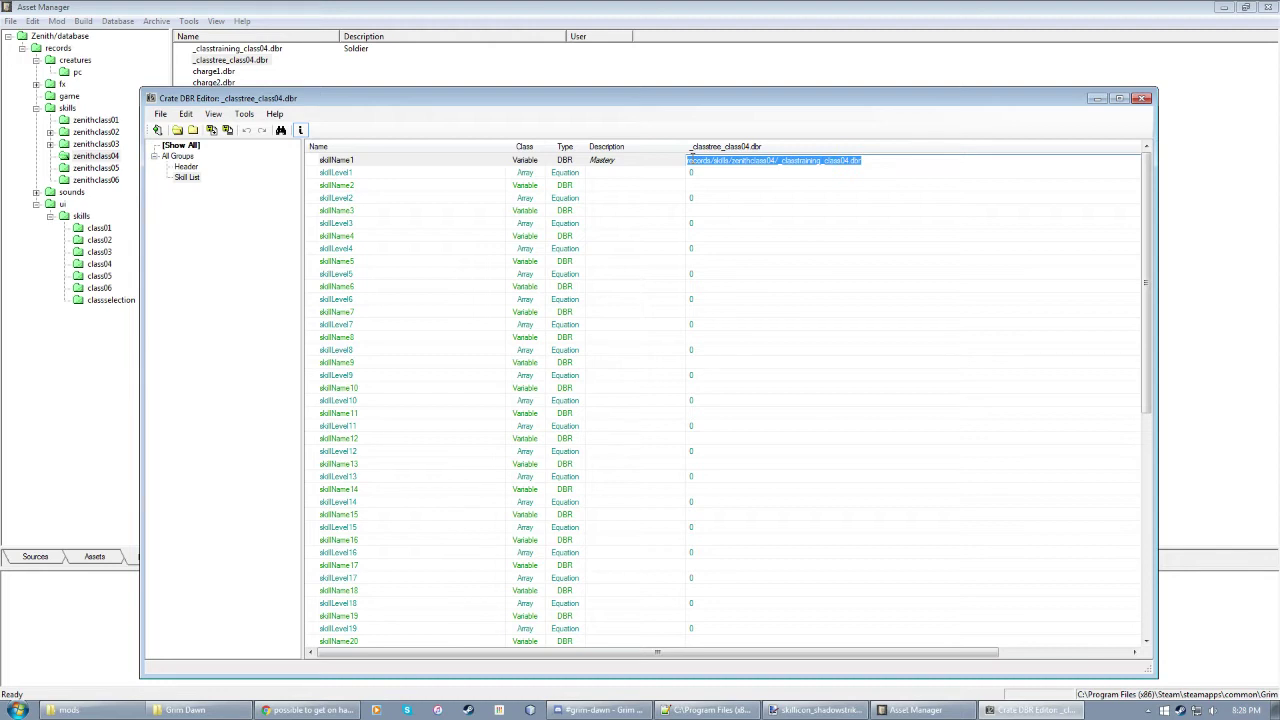
# Step: Set skillName2 in the class tree's Skill List to records/skills/zenithclass04/charge1.dbr
pyautogui.click(709, 189)
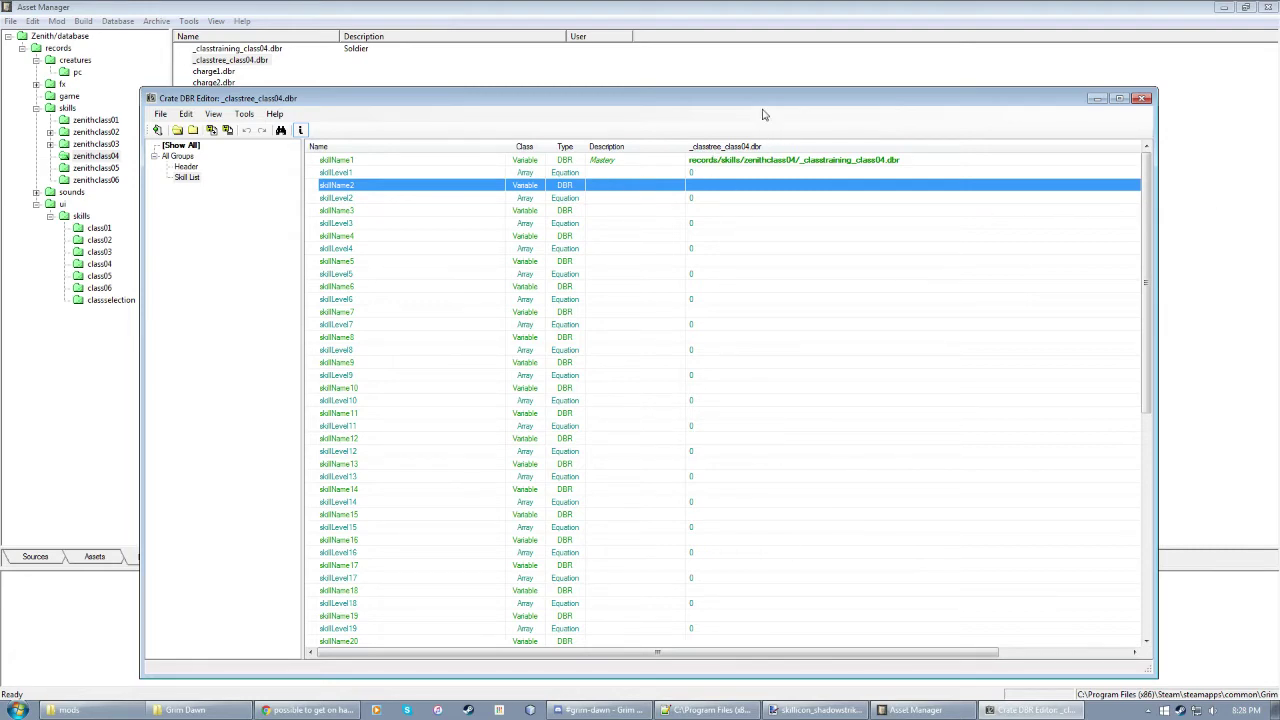
pyautogui.moveTo(759, 110); pyautogui.dragTo(730, 128)
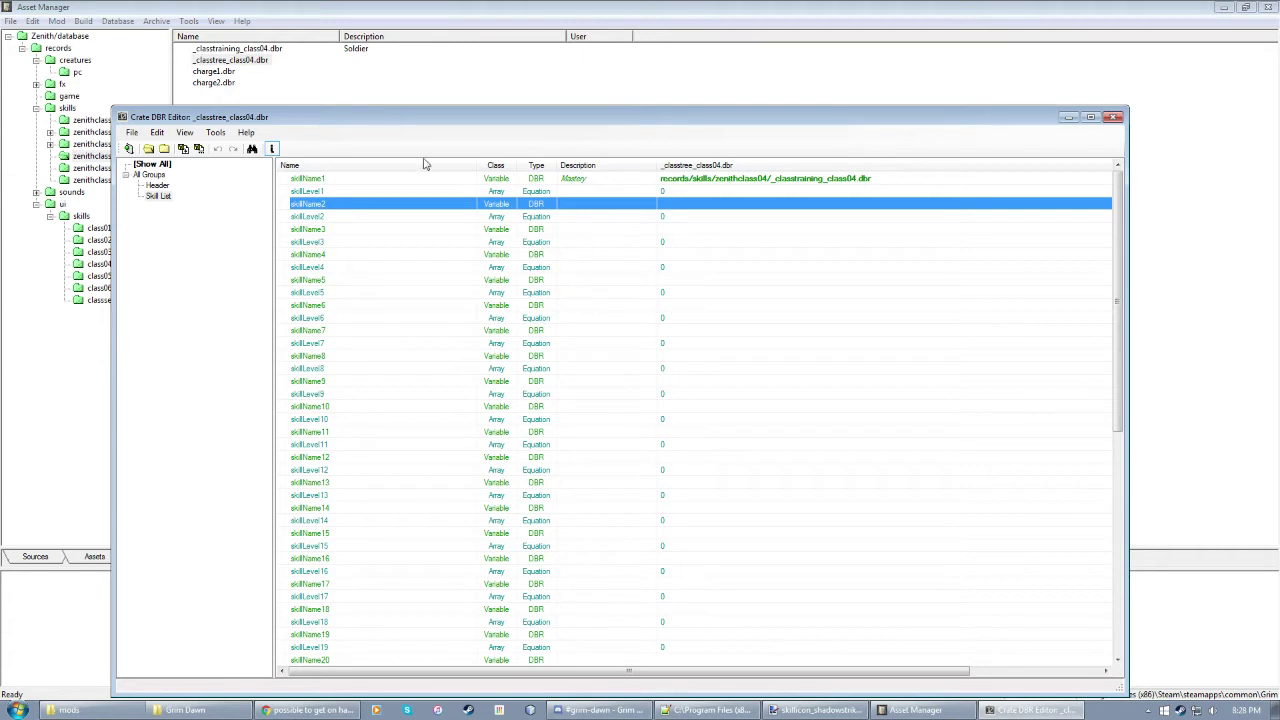
pyautogui.click(685, 204)
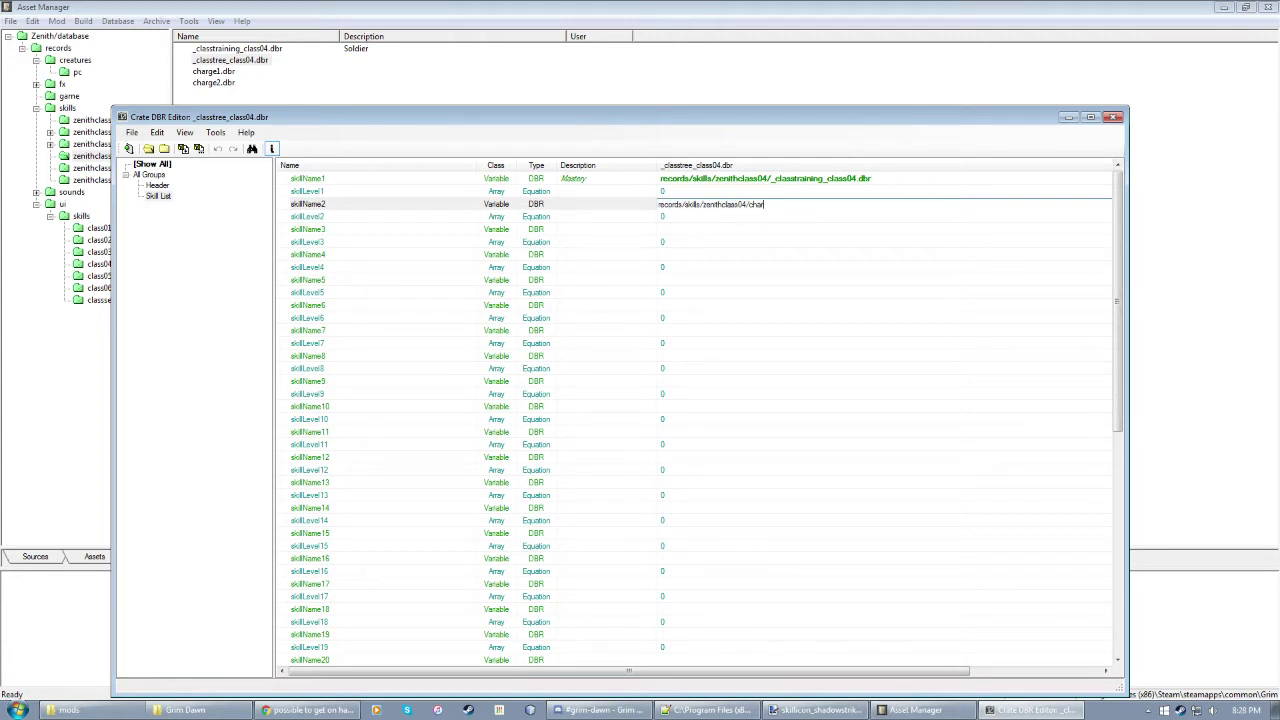
pyautogui.write('.dbr')
pyautogui.press('Return')
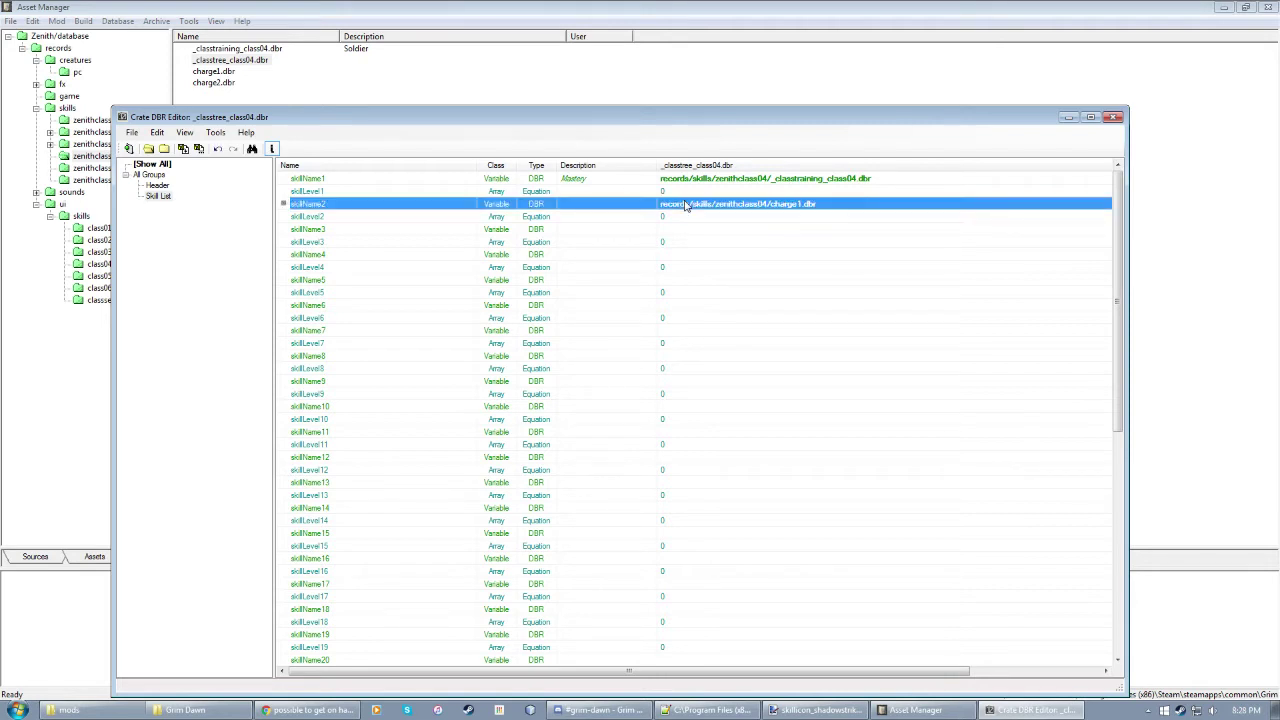
# Step: Copy the skillName2 path into skillName3 and change it to records/skills/zenithclass04/charge2.dbr
pyautogui.click(688, 211)
pyautogui.hotkey('ctrl', 'c')
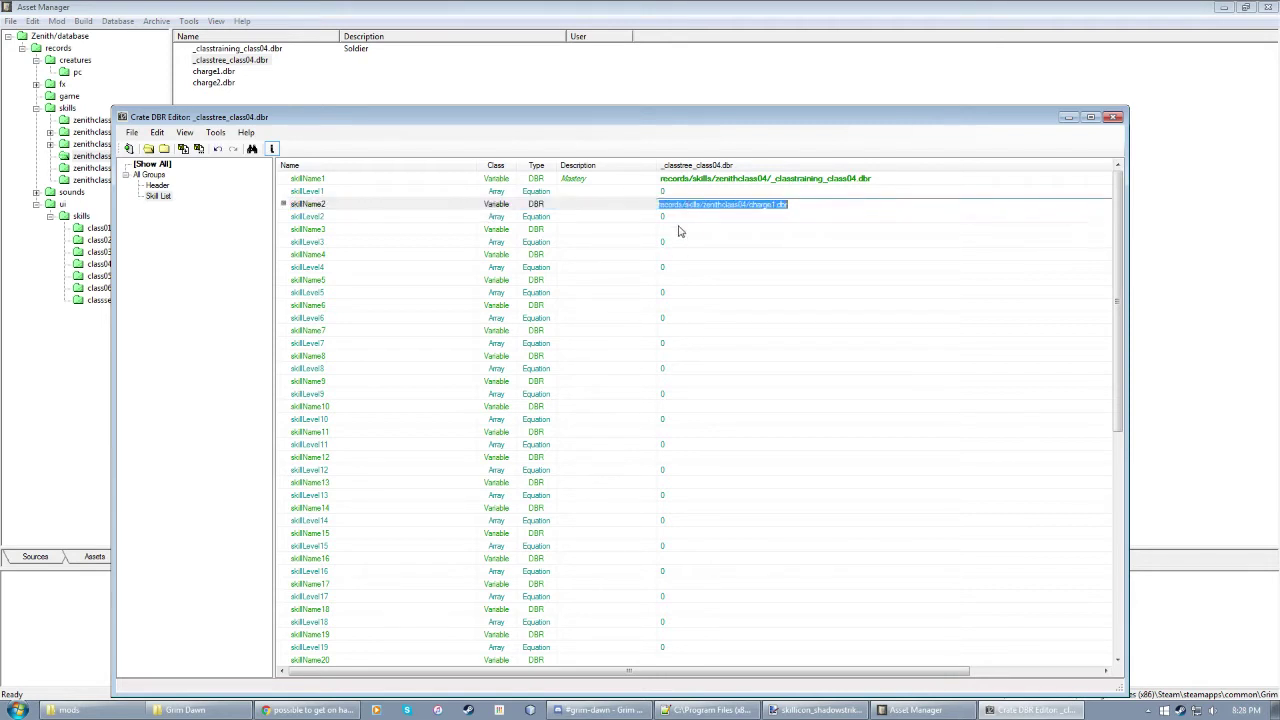
pyautogui.click(722, 233)
pyautogui.hotkey('ctrl', 'v')
pyautogui.press('Left')
pyautogui.press('Left')
pyautogui.press('Left')
pyautogui.press('Left')
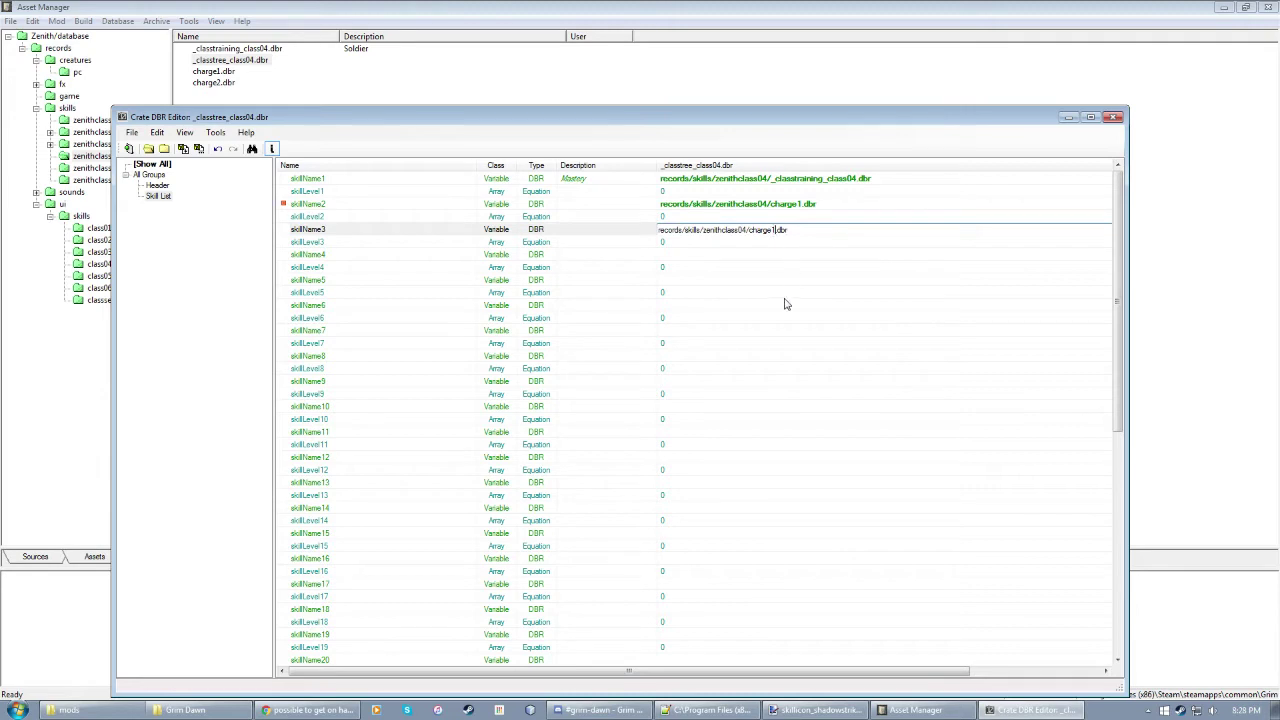
pyautogui.write('2')
pyautogui.click(784, 296)
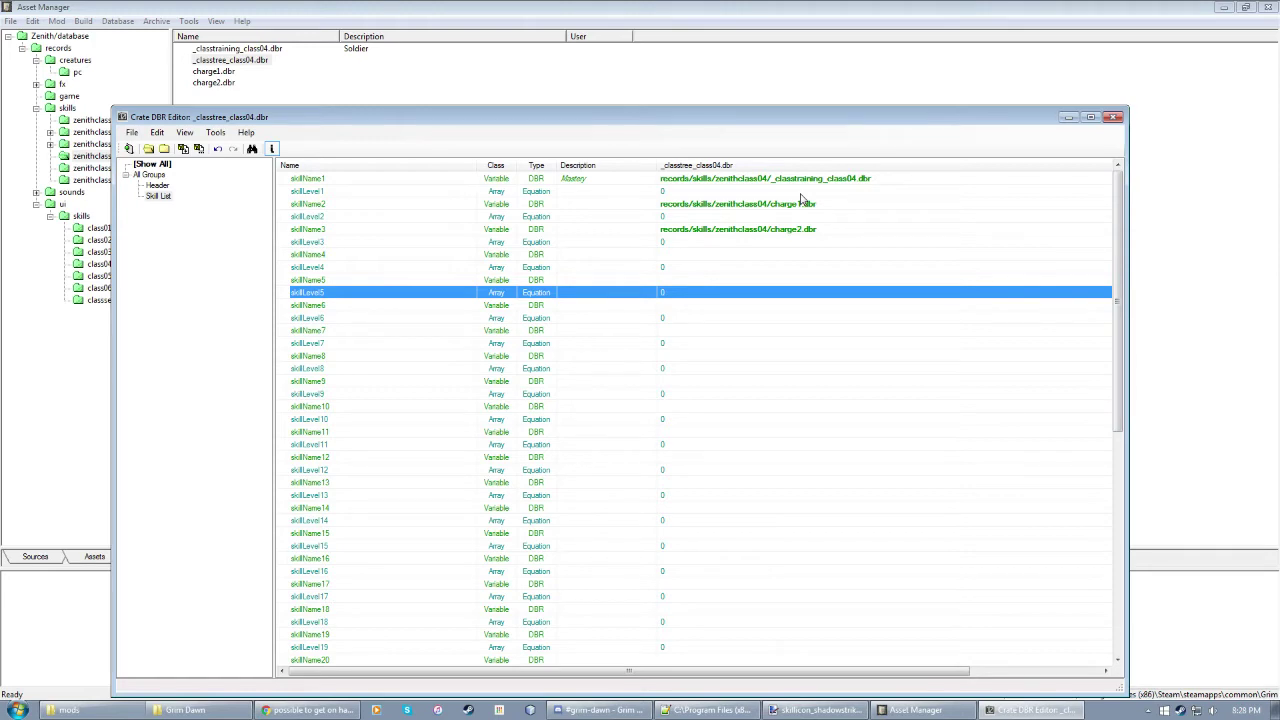
# Step: Look through the remaining skill slots at the end of the class tree's Skill List
pyautogui.moveTo(450, 117); pyautogui.dragTo(356, 257)
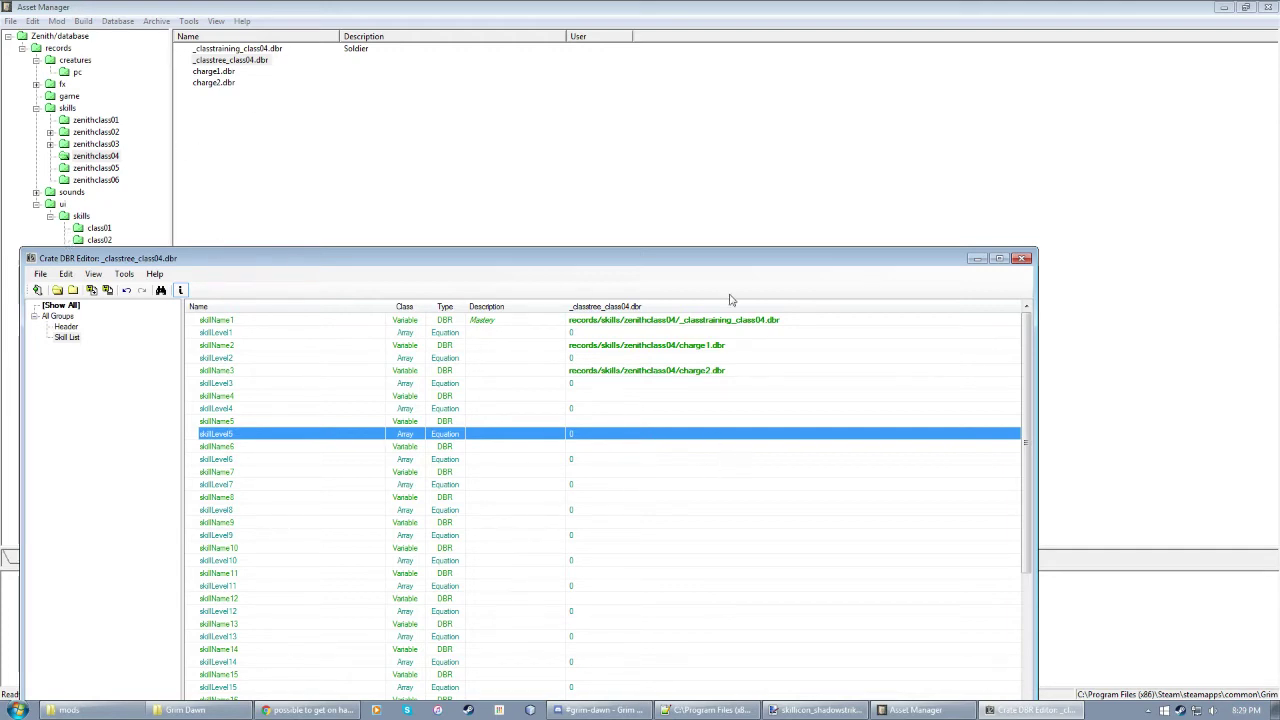
pyautogui.moveTo(691, 266); pyautogui.dragTo(756, 77)
pyautogui.moveTo(1092, 280); pyautogui.dragTo(1079, 533)
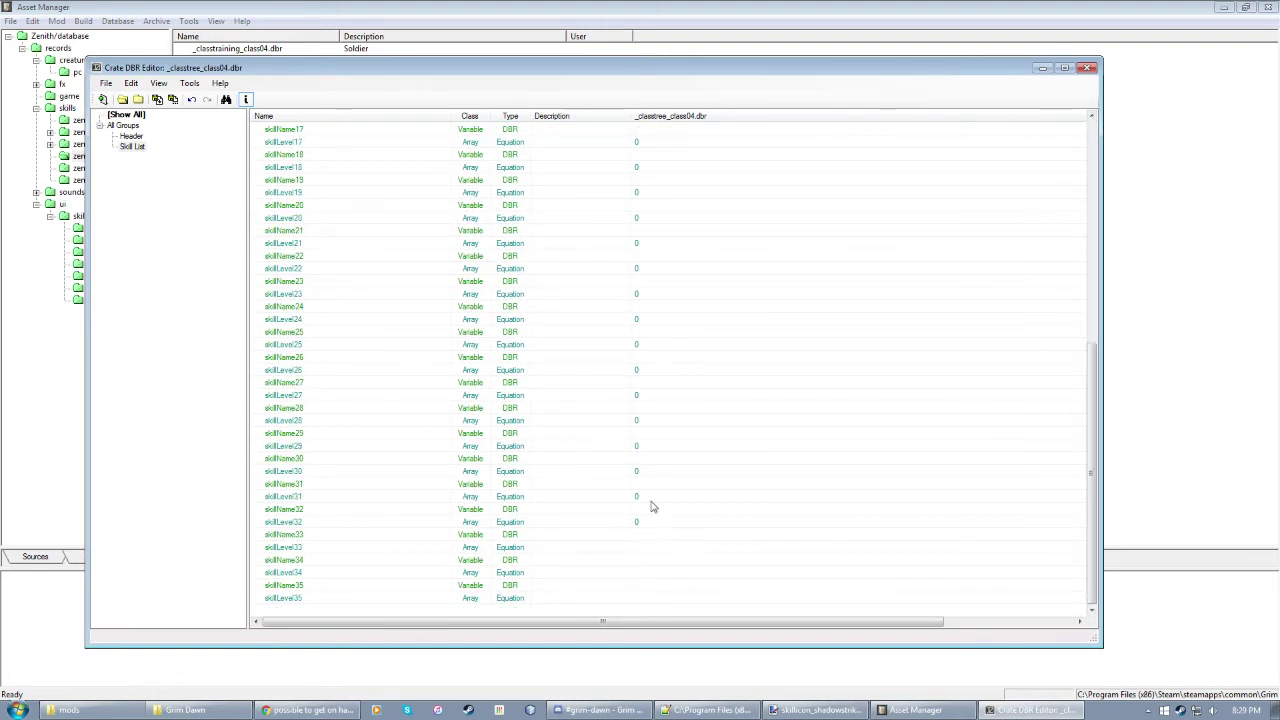
# Step: Compare the filled skill slots at the start of the Skill List with the empty slots at its end
pyautogui.scroll(10, 651, 499)
pyautogui.click(276, 194)
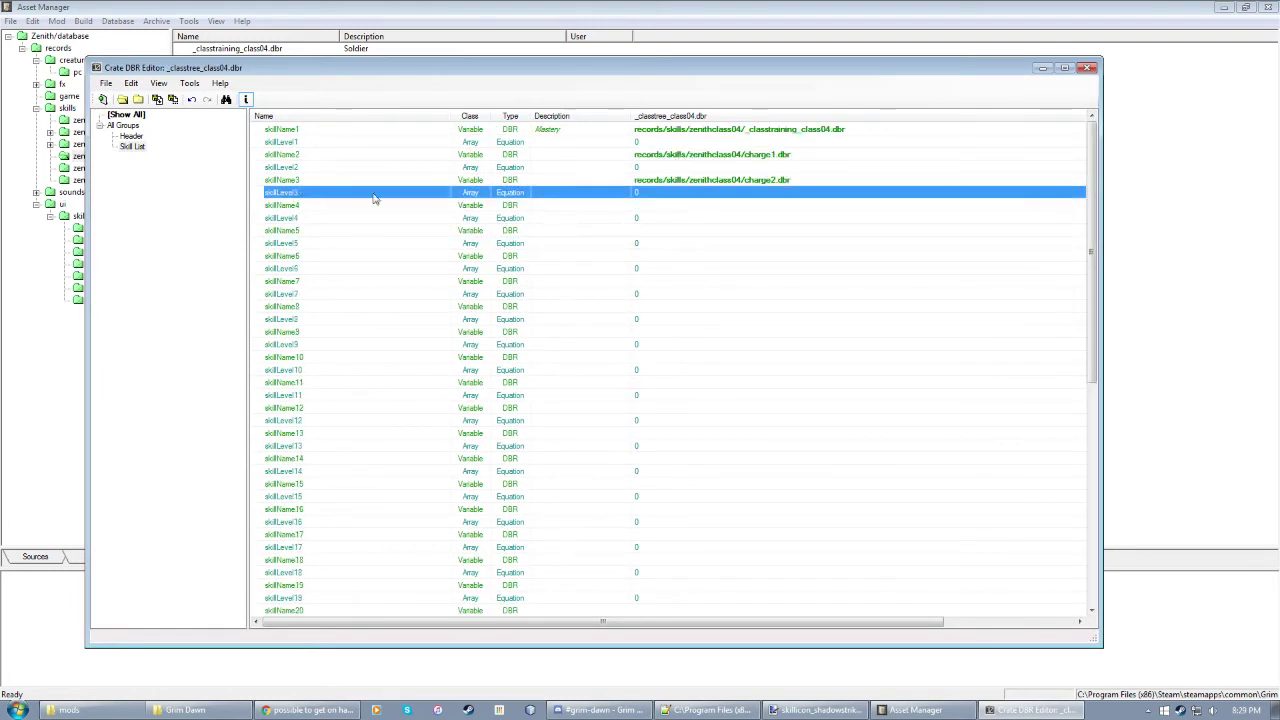
pyautogui.scroll(-11, 606, 526)
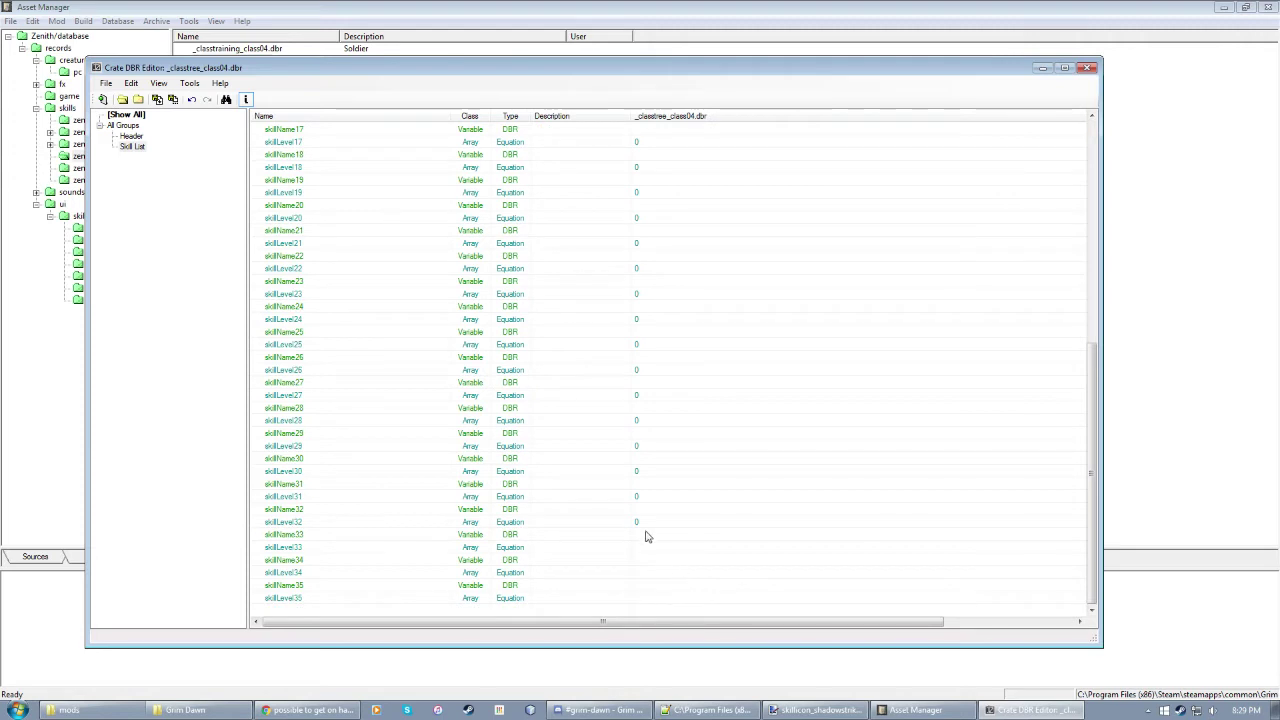
pyautogui.click(653, 549)
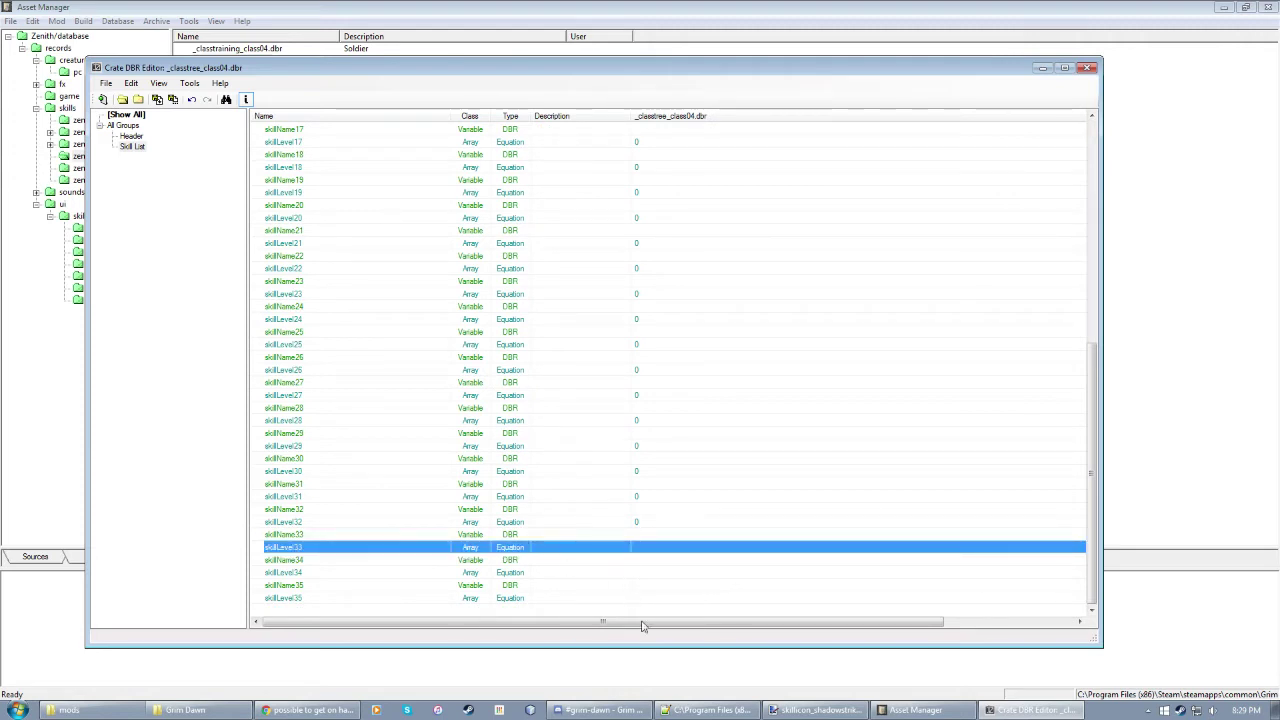
# Step: Try the records/skills/zenithclass04/charge1.dbr path in skillName33 and clear the field again
pyautogui.click(660, 536)
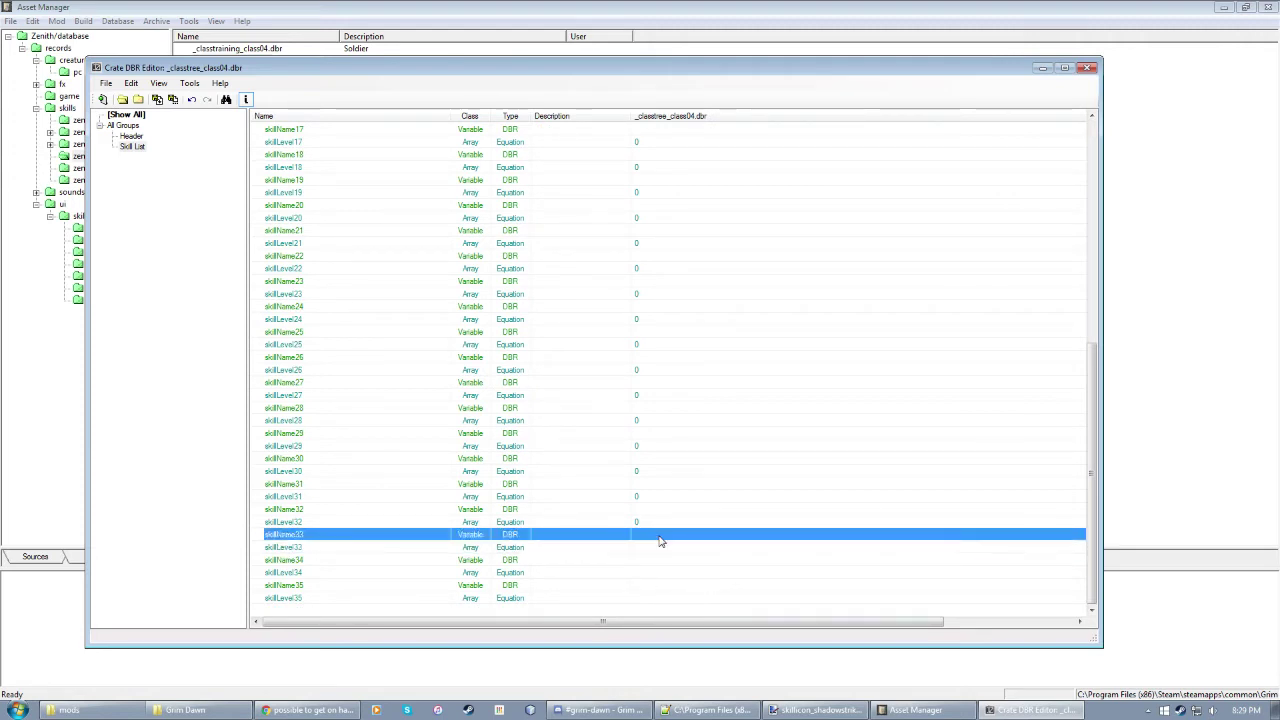
pyautogui.click(660, 538)
pyautogui.hotkey('ctrl', 'v')
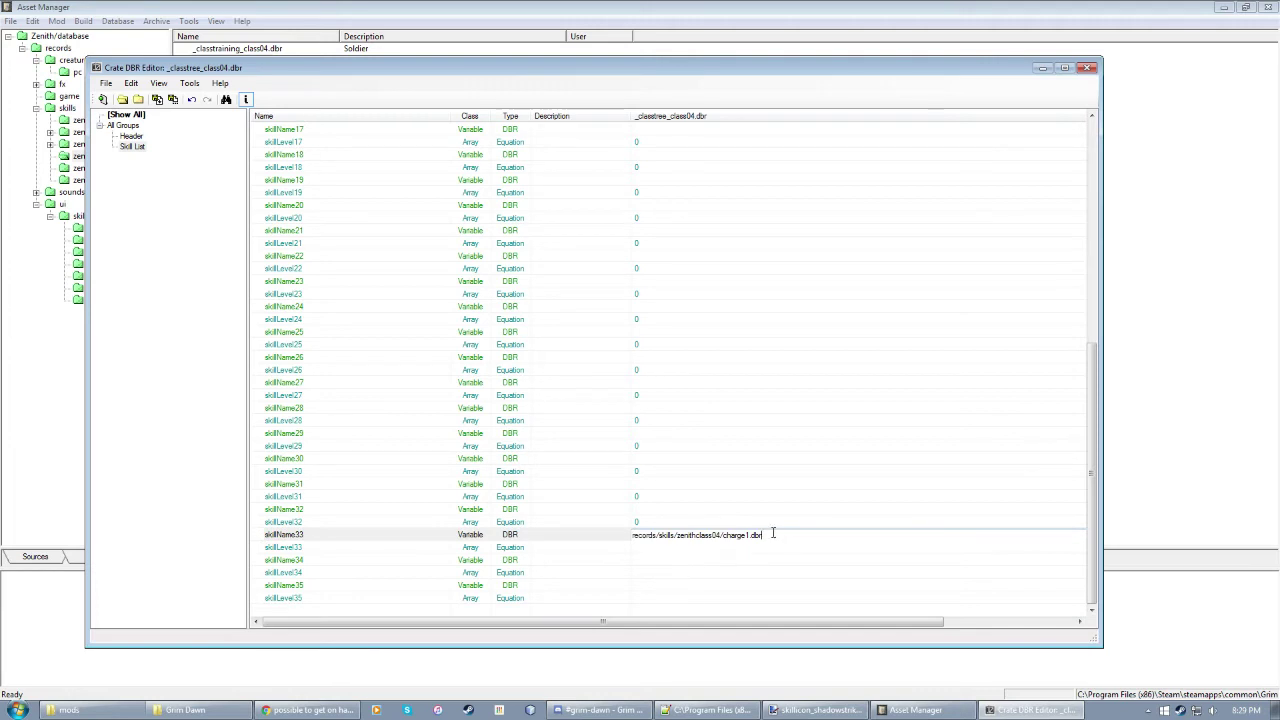
pyautogui.hotkey('ctrl', 'a')
pyautogui.press('Delete')
pyautogui.click(645, 549)
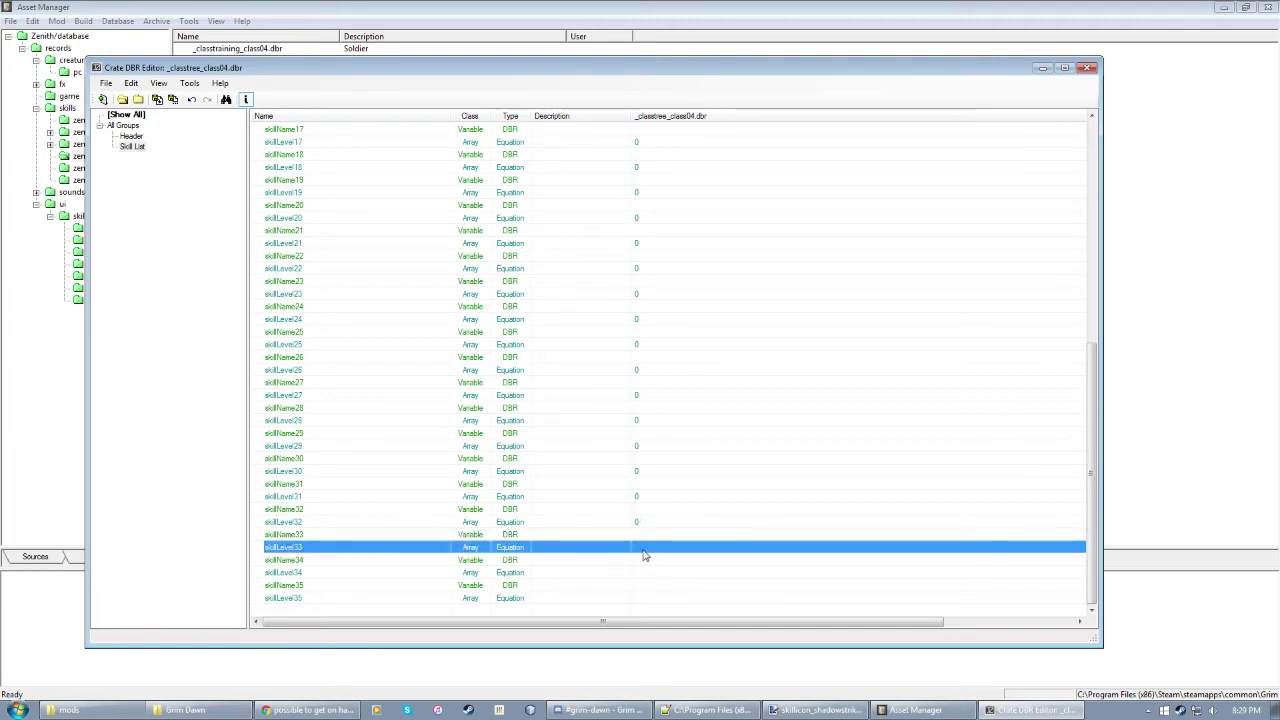
pyautogui.click(645, 549)
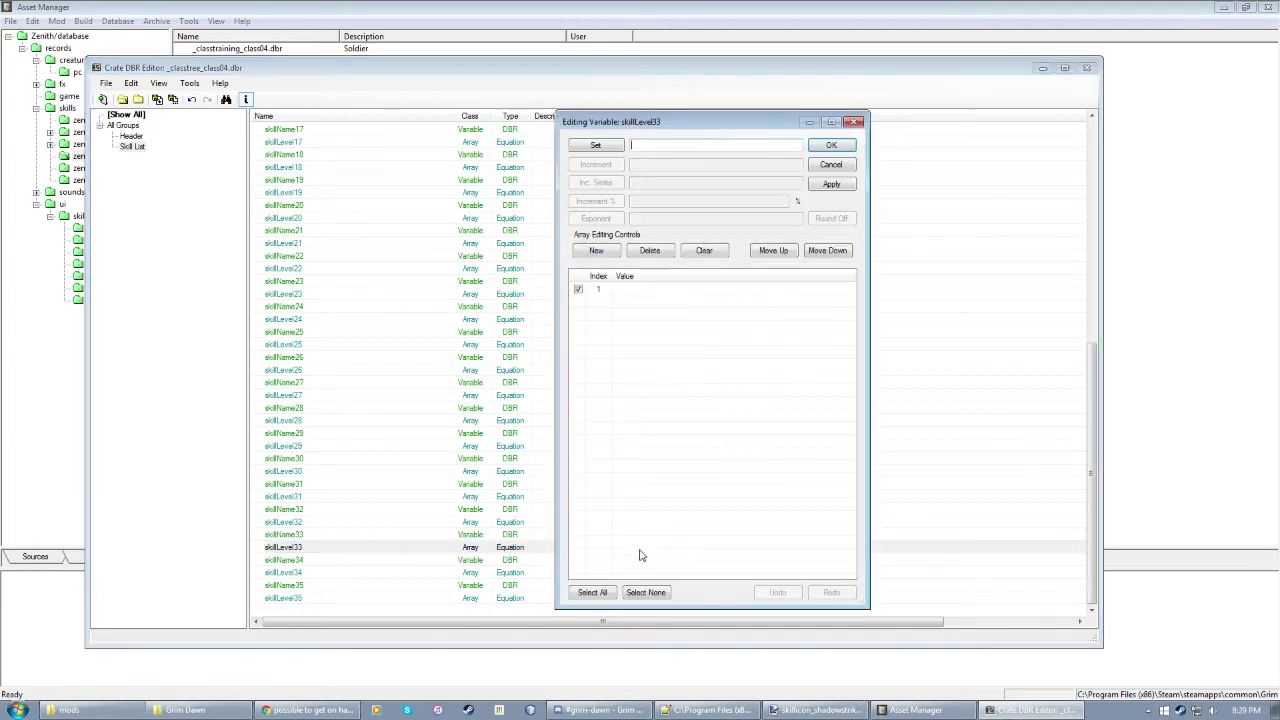
pyautogui.click(831, 164)
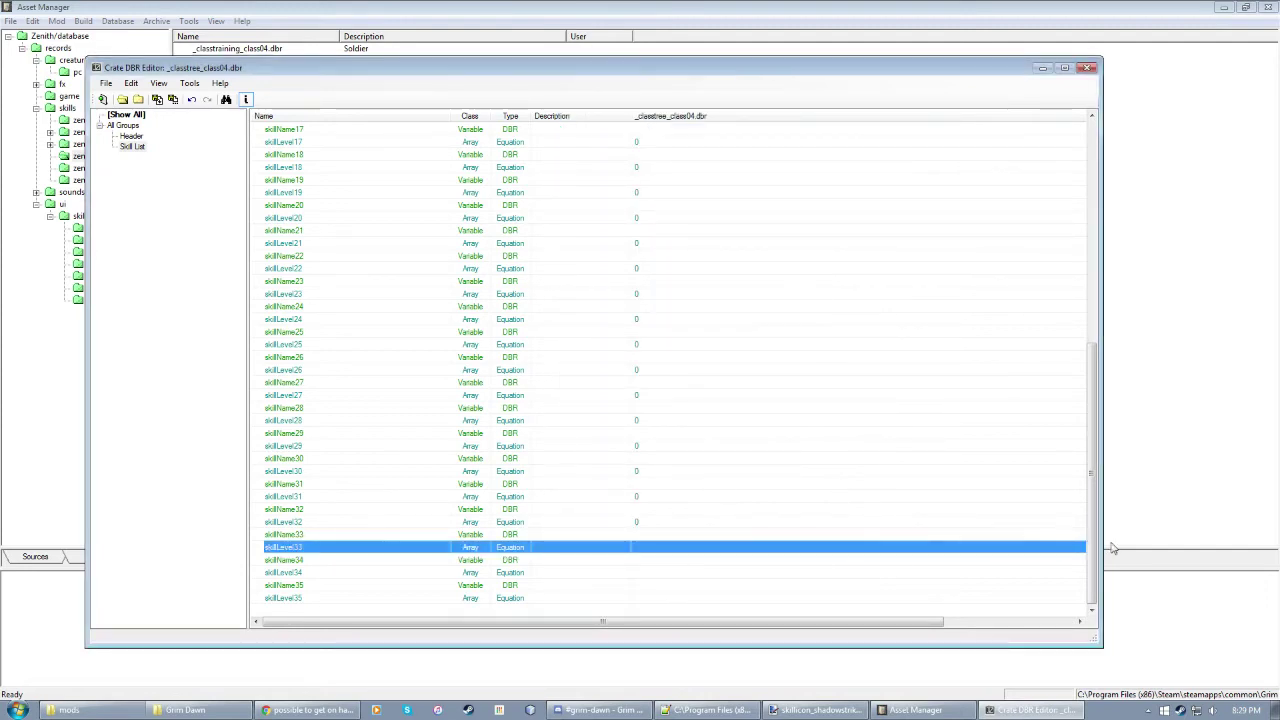
# Step: Review the skillName1 to skillName3 paths and the unused skill slots further down the class tree's Skill List
pyautogui.moveTo(1096, 387); pyautogui.dragTo(1096, 158)
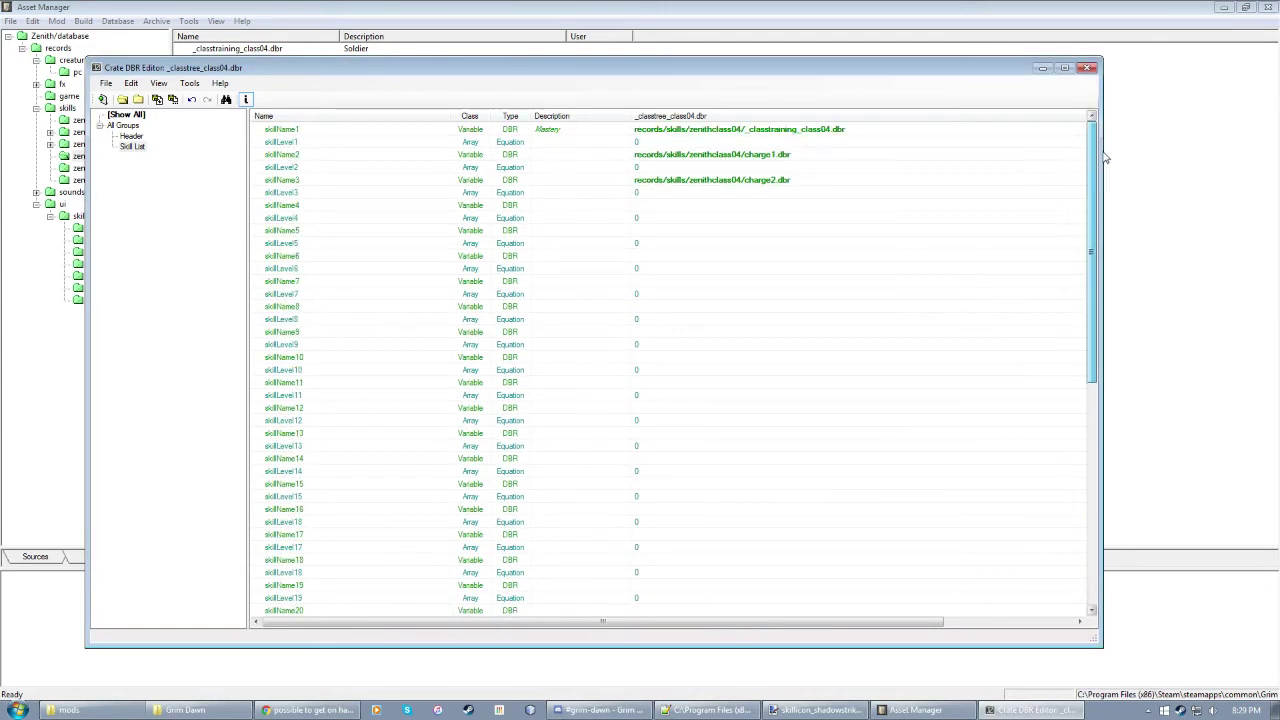
pyautogui.click(776, 194)
pyautogui.scroll(-8, 740, 438)
pyautogui.scroll(8, 738, 441)
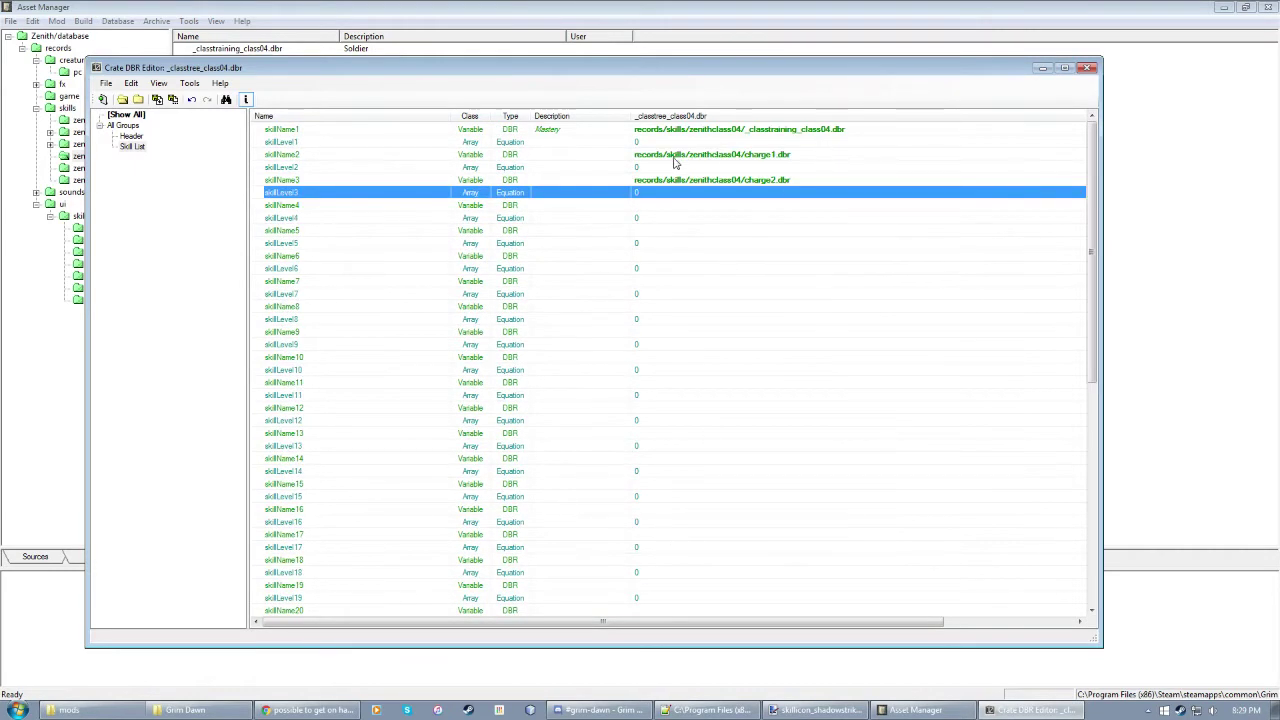
pyautogui.click(667, 157)
pyautogui.scroll(-9, 727, 438)
pyautogui.scroll(9, 735, 455)
pyautogui.click(730, 280)
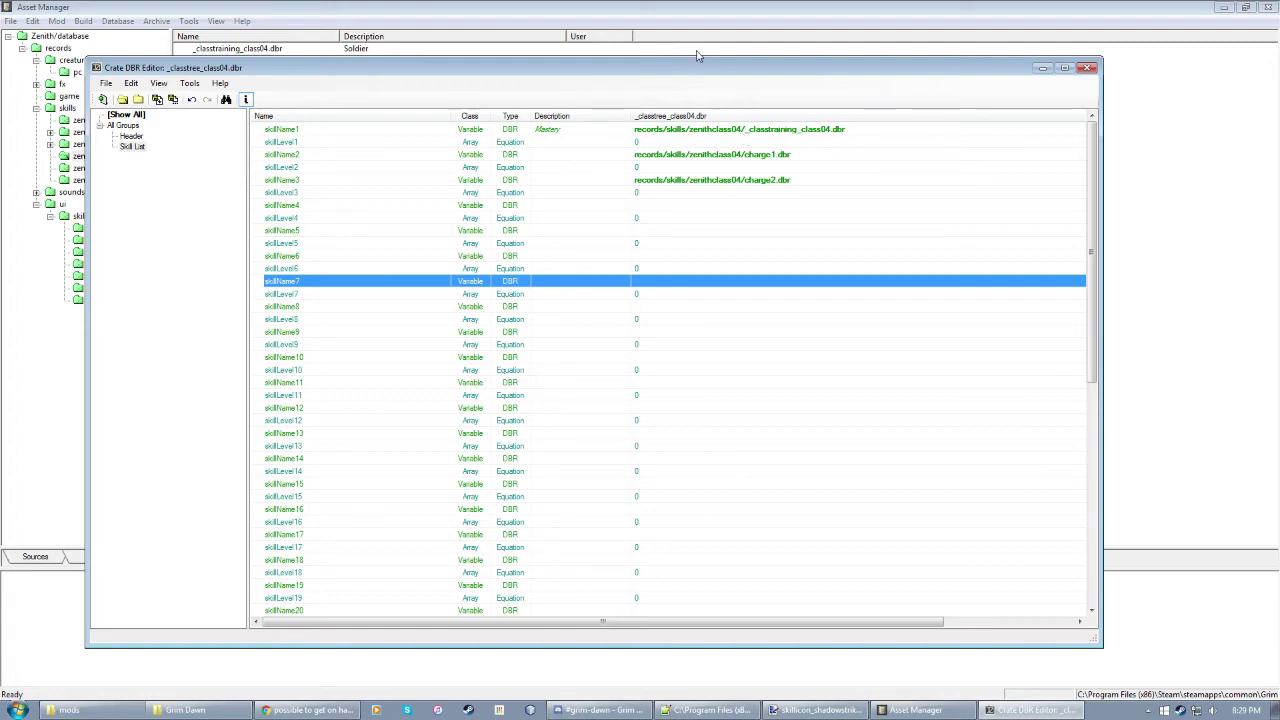
# Step: Try a random file name in the skillName2 path and restore it to records/skills/zenithclass04/charge1.dbr
pyautogui.moveTo(660, 67); pyautogui.dragTo(742, 82)
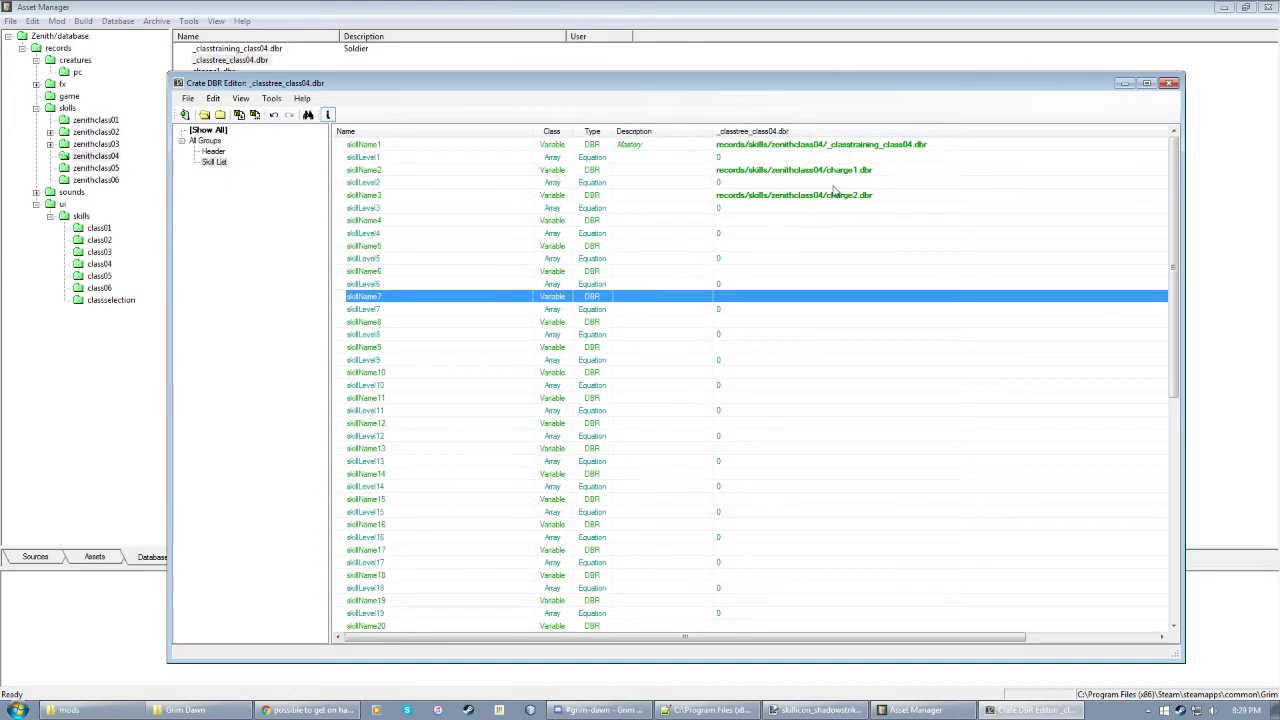
pyautogui.click(826, 170)
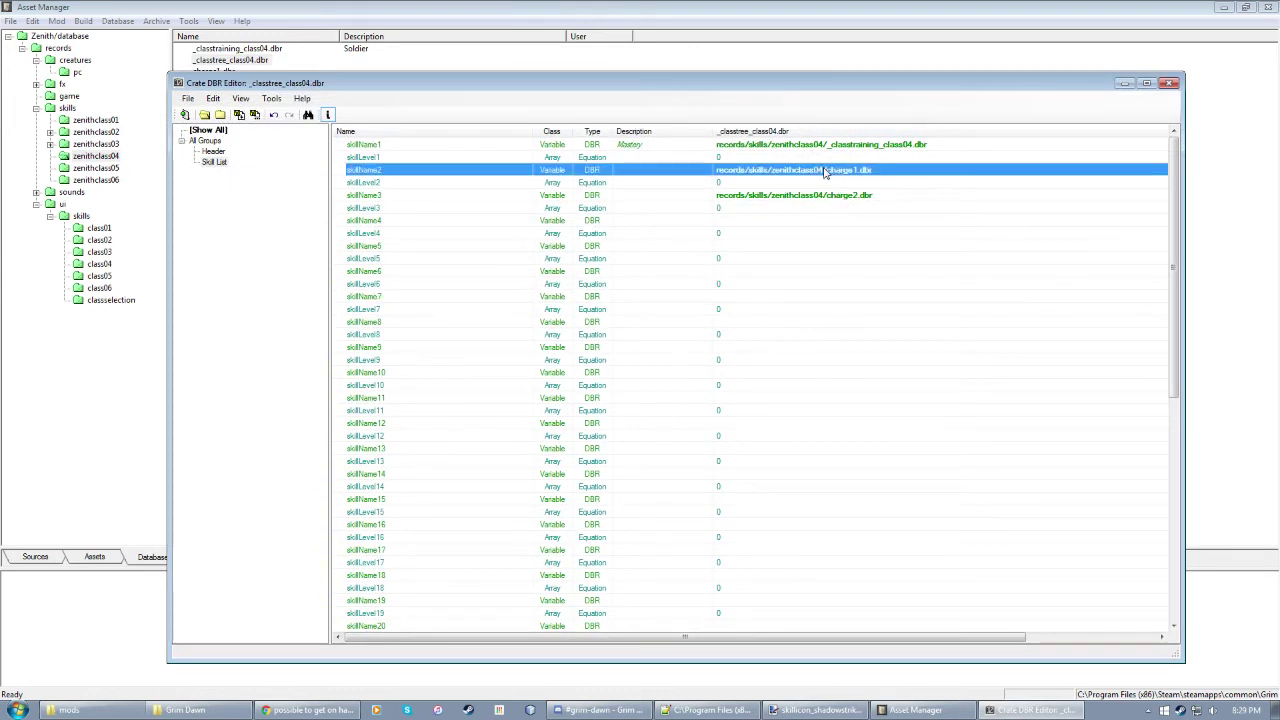
pyautogui.click(826, 170)
pyautogui.click(802, 171)
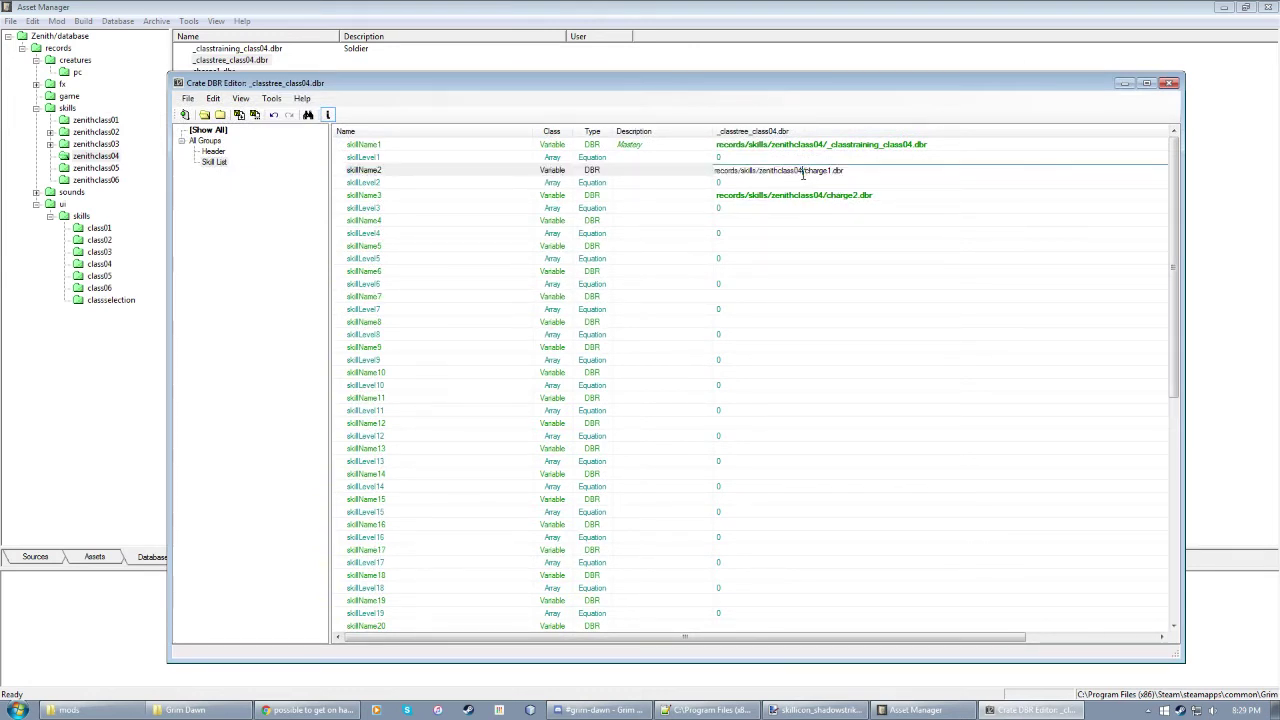
pyautogui.write('3')
pyautogui.moveTo(830, 170); pyautogui.dragTo(805, 172)
pyautogui.write('djkabfadkjhj')
pyautogui.moveTo(843, 170); pyautogui.dragTo(802, 171)
pyautogui.write('4/charge1')
pyautogui.click(828, 235)
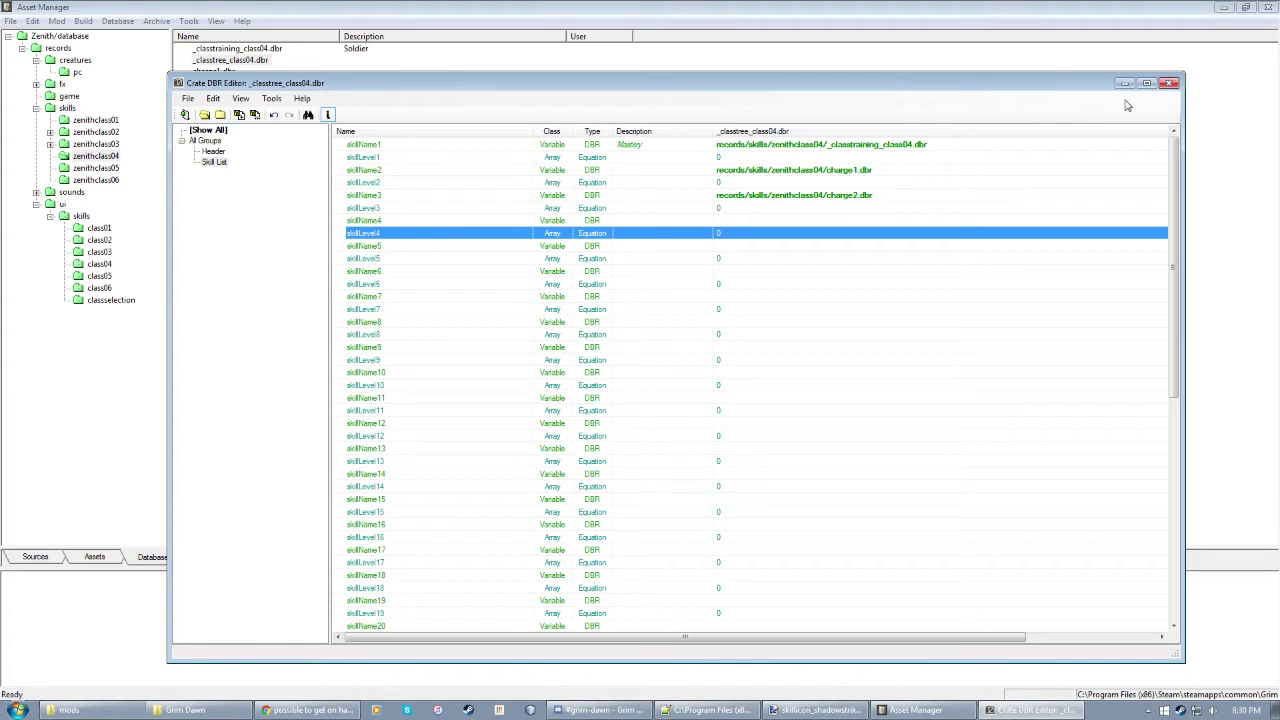
# Step: Close the class tree record and briefly inspect the parameter groups of charge1.dbr
pyautogui.click(1171, 84)
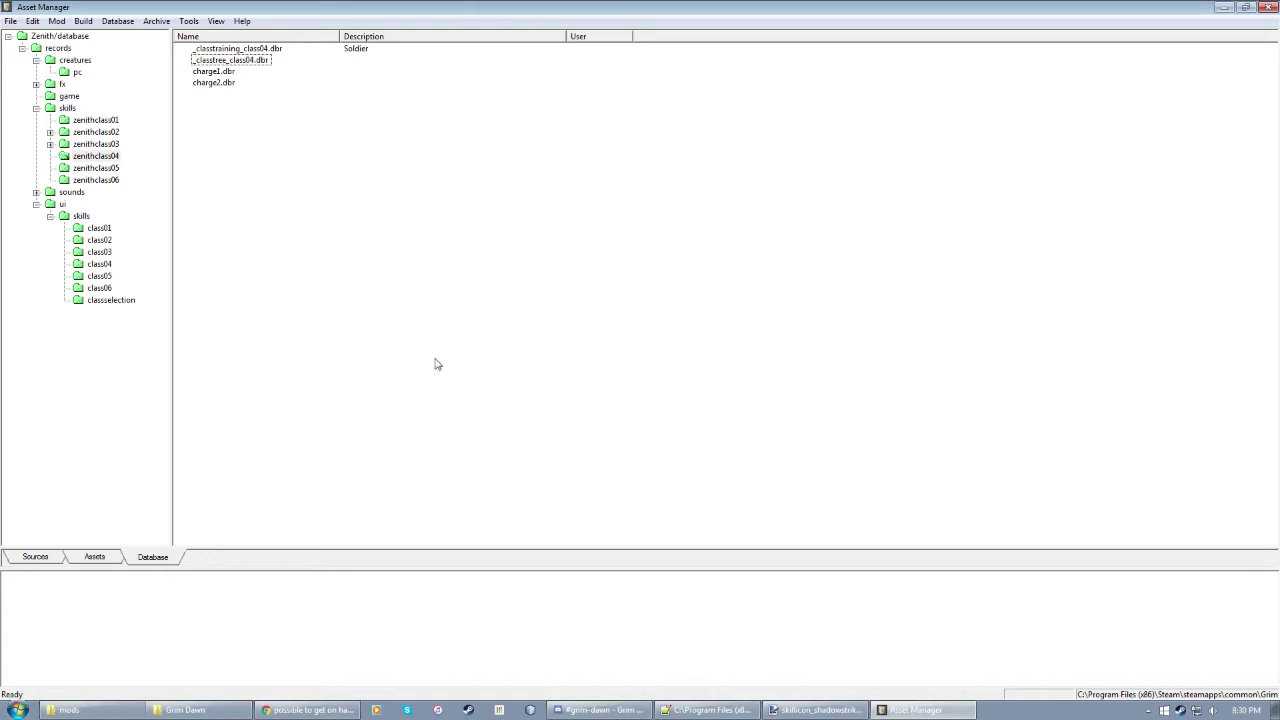
pyautogui.click(218, 72)
pyautogui.click(214, 100)
pyautogui.doubleClick(216, 74)
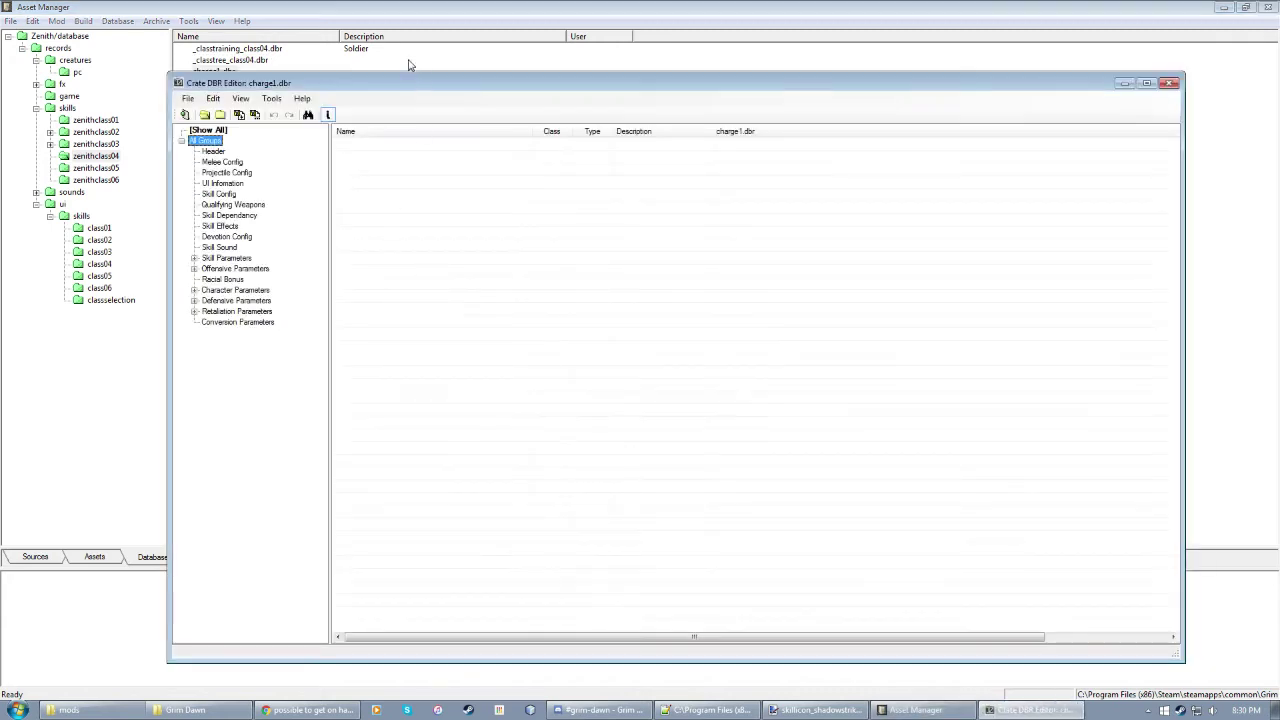
pyautogui.click(1169, 83)
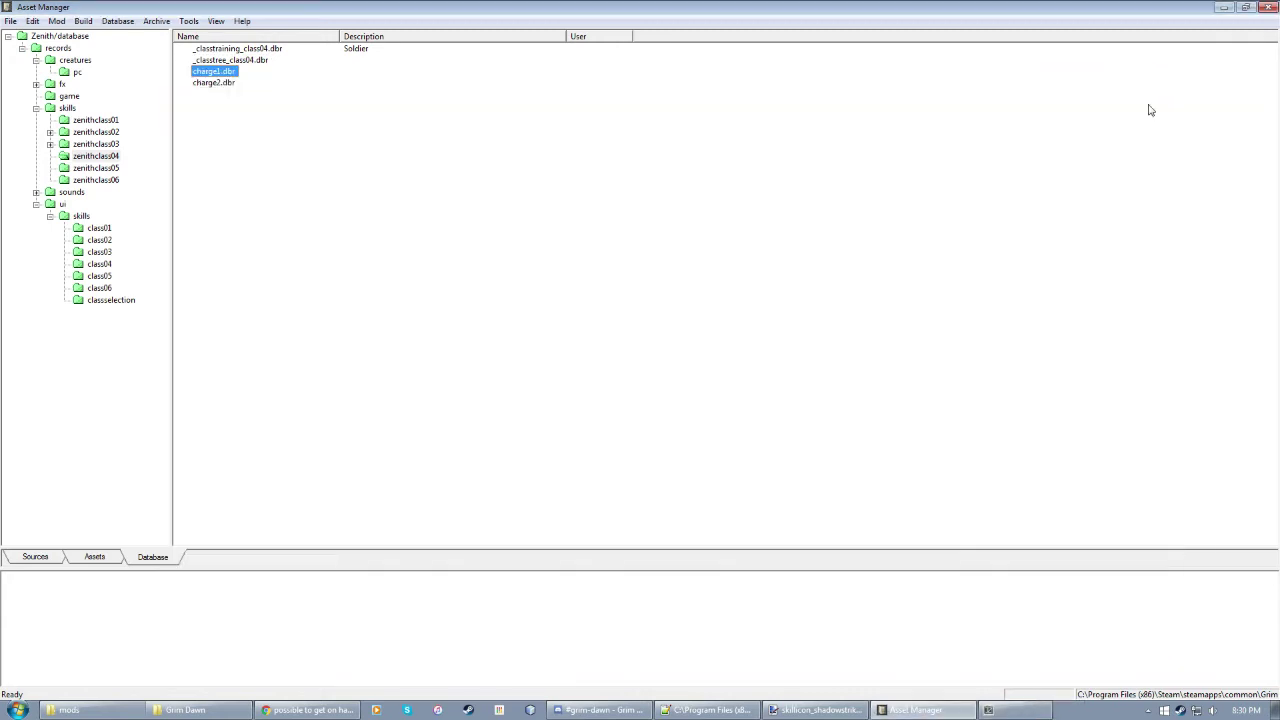
# Step: Create a new record in the zenithclass04 folder and name it ksdlhjfghds.dbr
pyautogui.rightClick(269, 117)
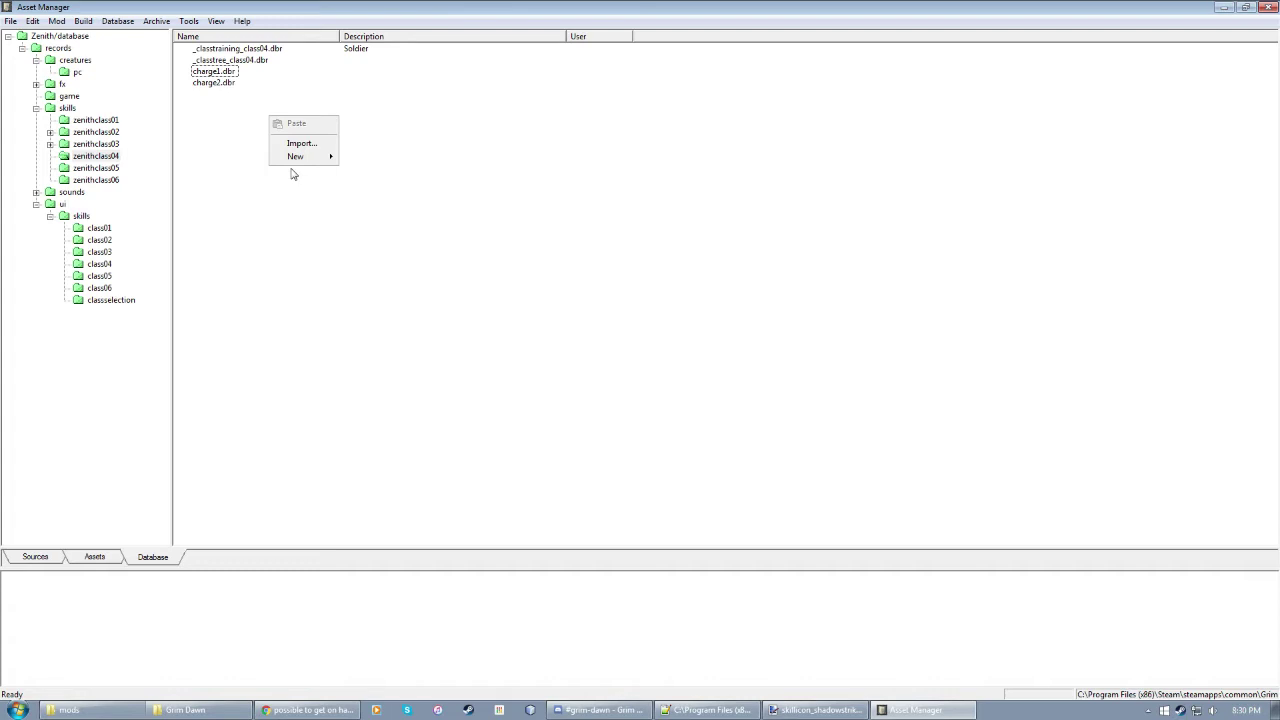
pyautogui.moveTo(299, 165)
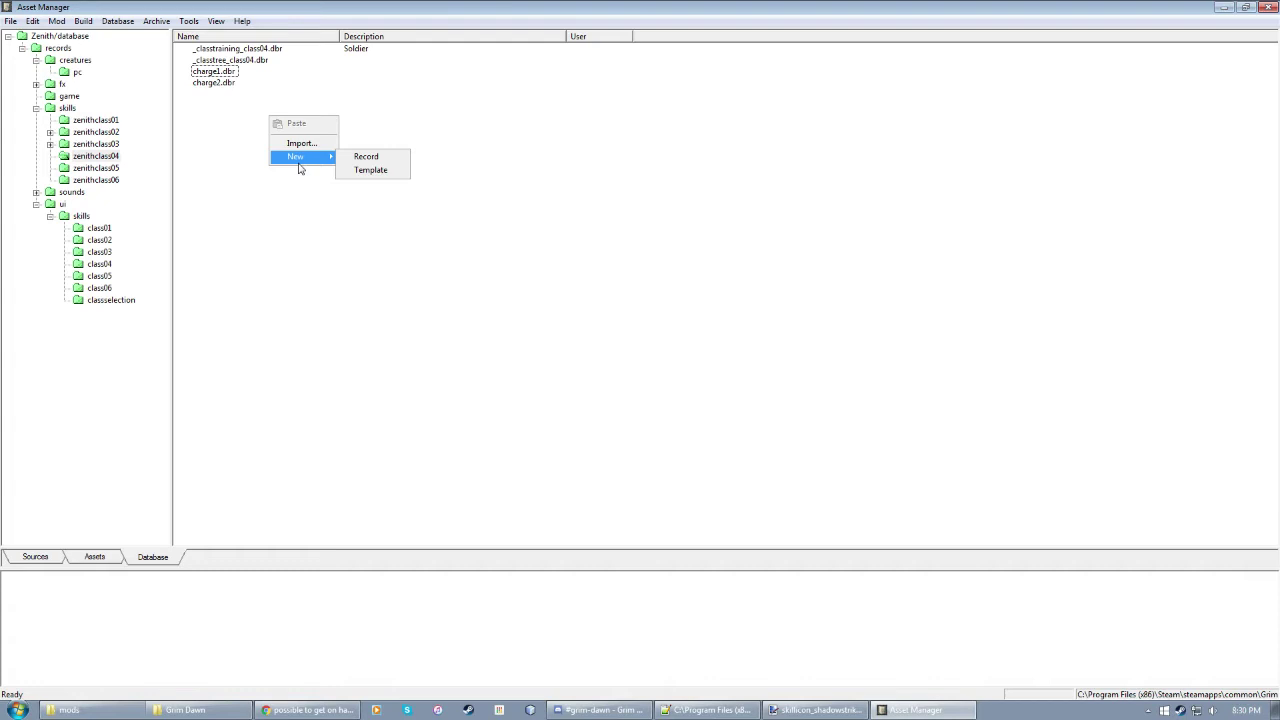
pyautogui.click(195, 160)
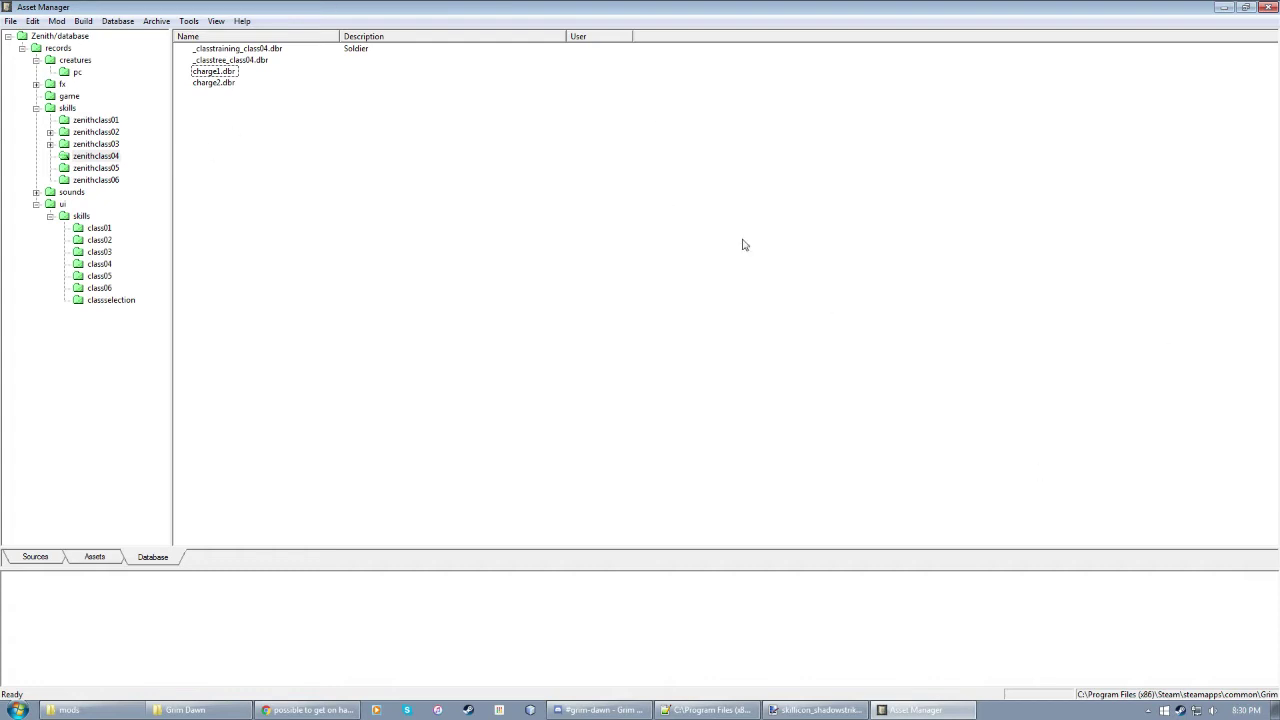
pyautogui.rightClick(251, 138)
pyautogui.moveTo(302, 188)
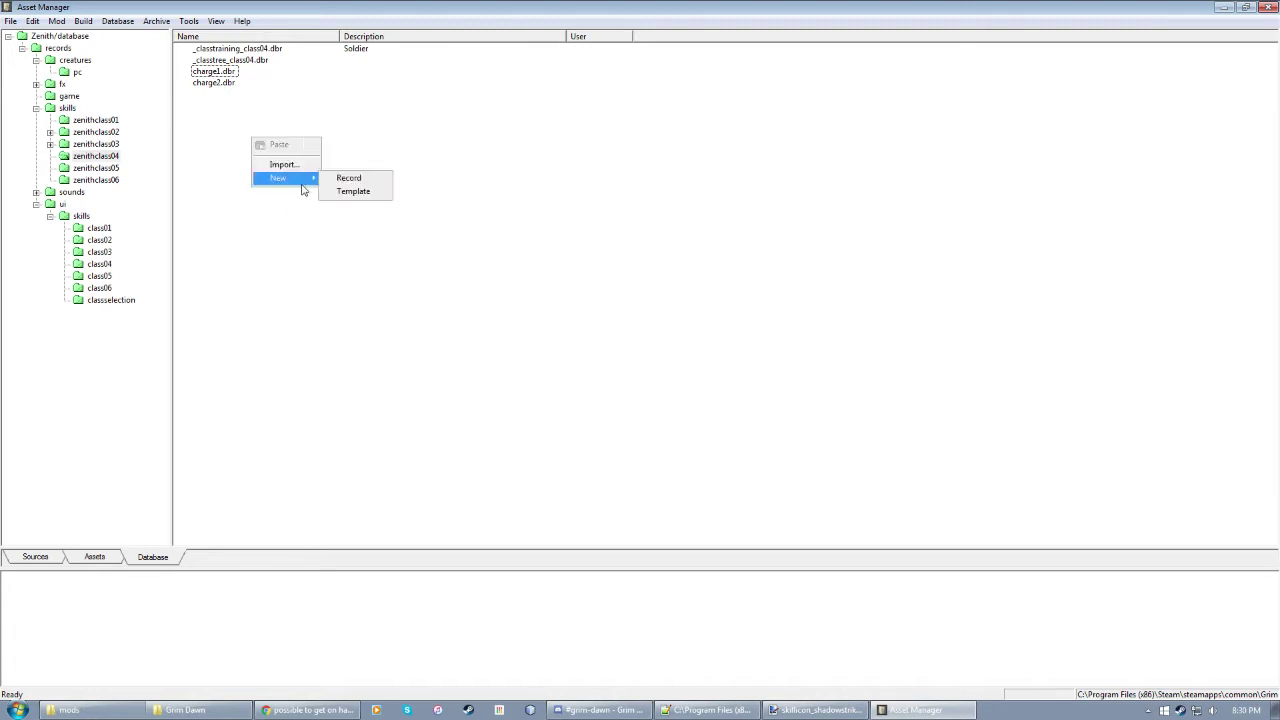
pyautogui.click(353, 181)
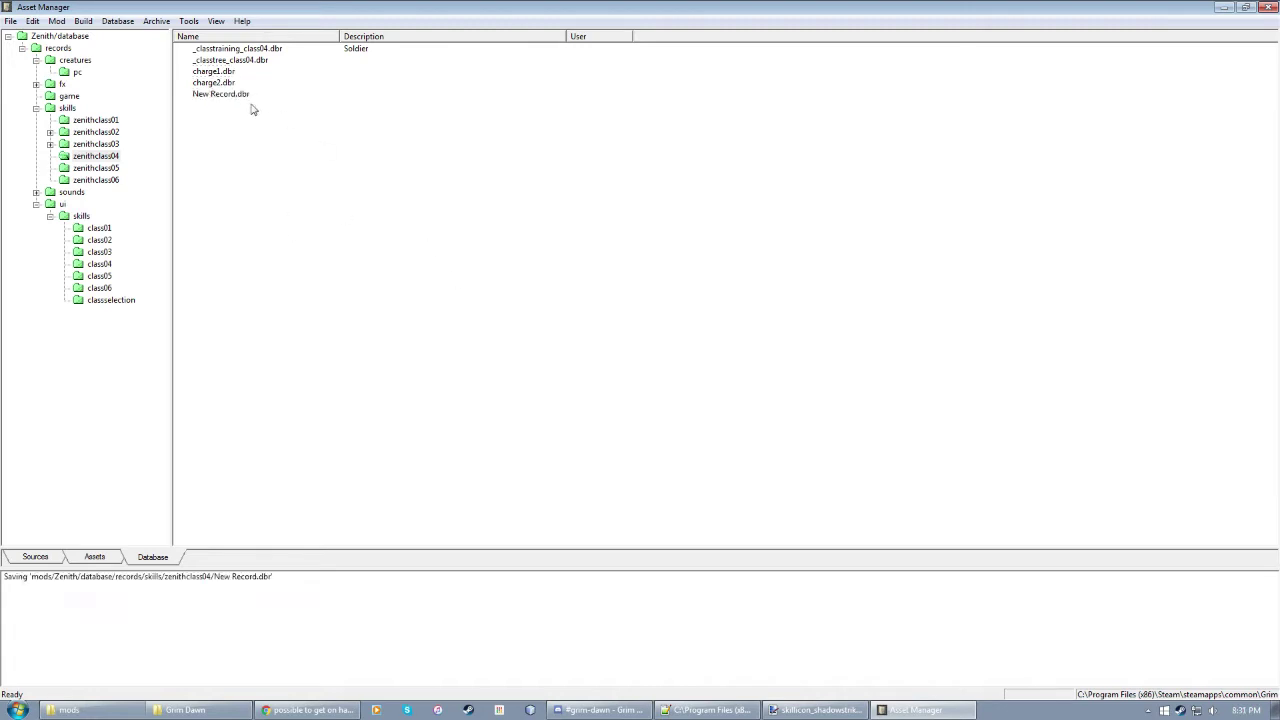
pyautogui.click(206, 96)
pyautogui.click(209, 99)
pyautogui.write('ksdhfghds.')
pyautogui.press('Return')
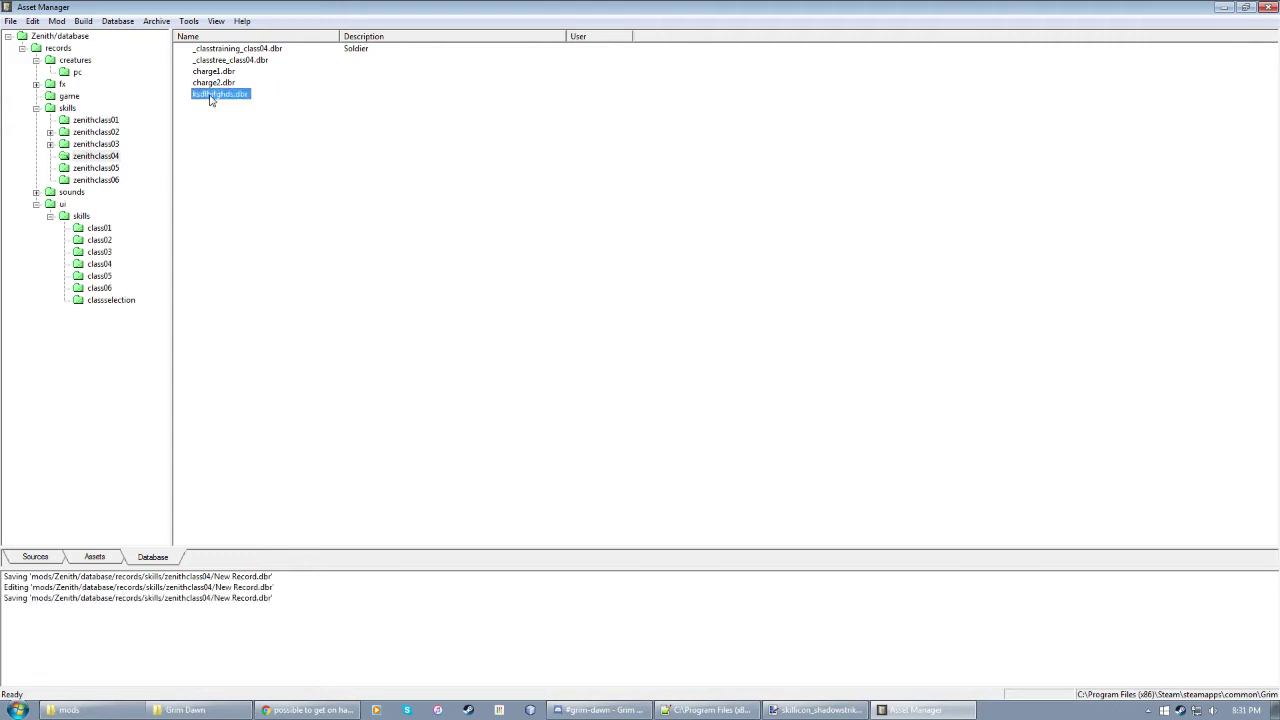
# Step: Open the ksdlhjfghds.dbr record to choose its template
pyautogui.click(253, 98)
pyautogui.click(217, 100)
pyautogui.click(255, 113)
pyautogui.moveTo(246, 127); pyautogui.dragTo(240, 95)
pyautogui.click(239, 97)
pyautogui.click(217, 160)
pyautogui.doubleClick(214, 96)
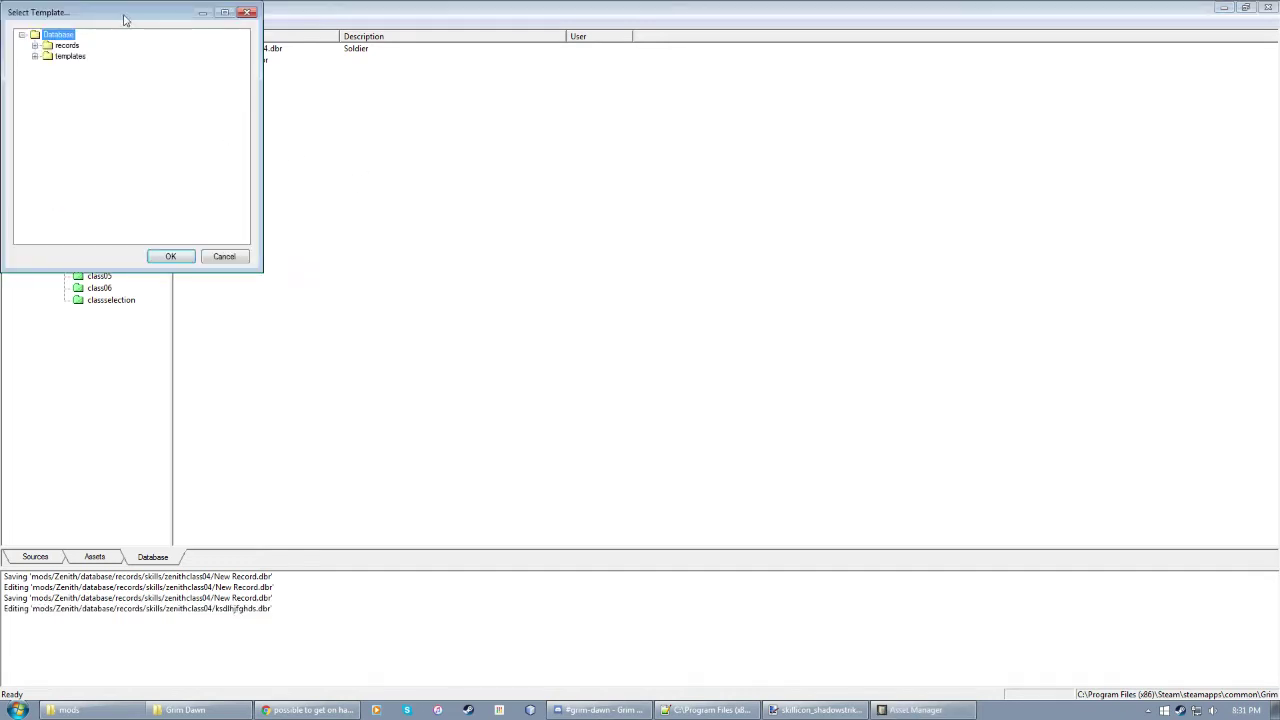
pyautogui.moveTo(128, 23); pyautogui.dragTo(435, 142)
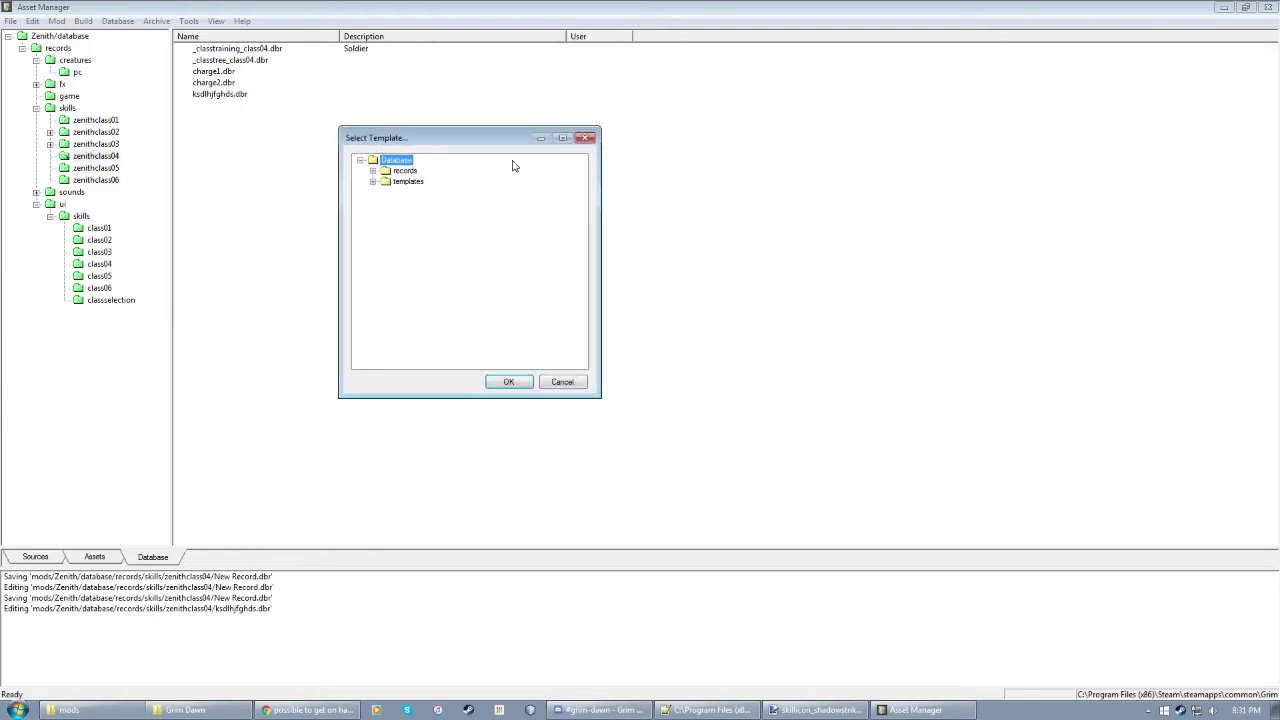
# Step: Check the database's records folder for templates, collapse it and expand the templates folder
pyautogui.click(373, 171)
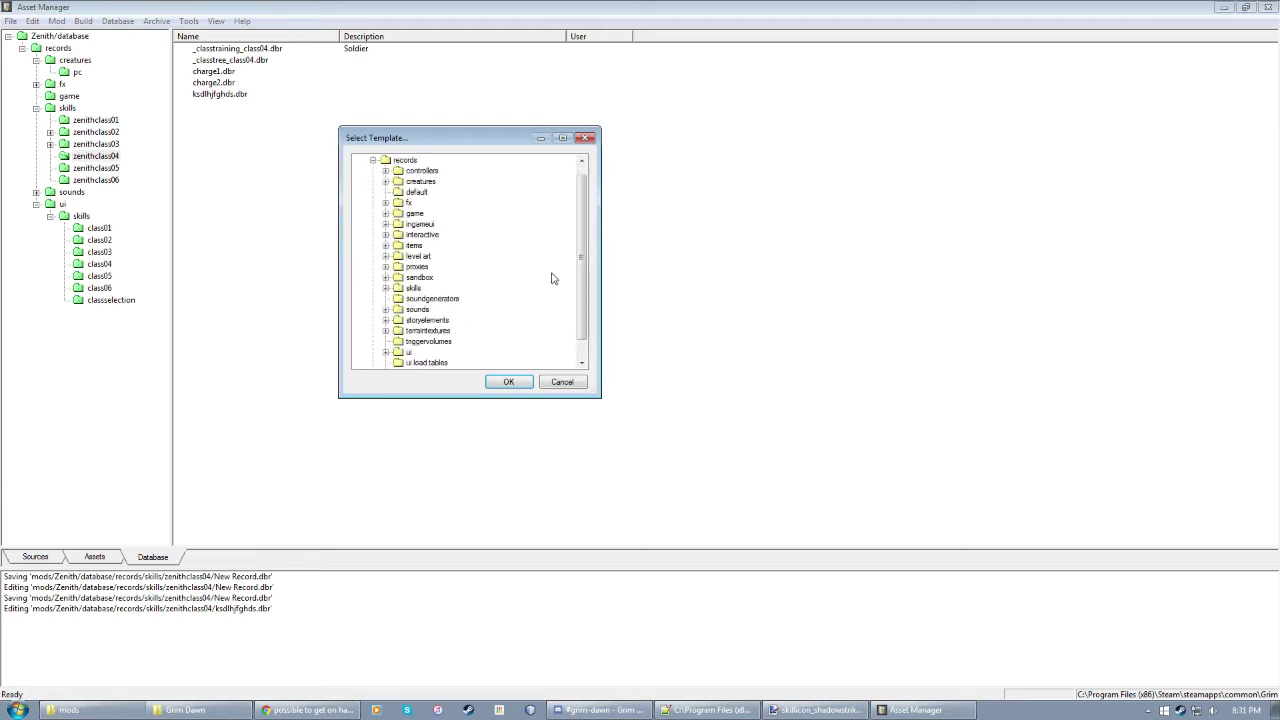
pyautogui.scroll(-1, 582, 295)
pyautogui.scroll(2, 577, 254)
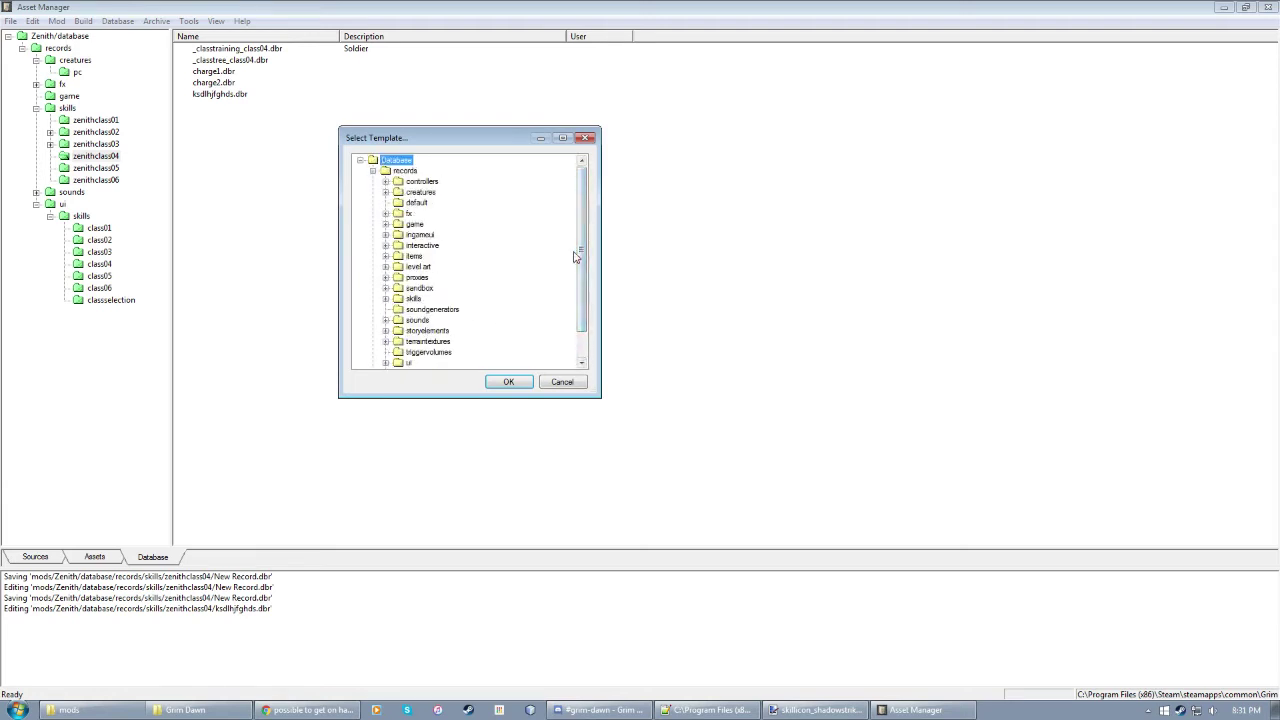
pyautogui.click(373, 171)
pyautogui.click(373, 181)
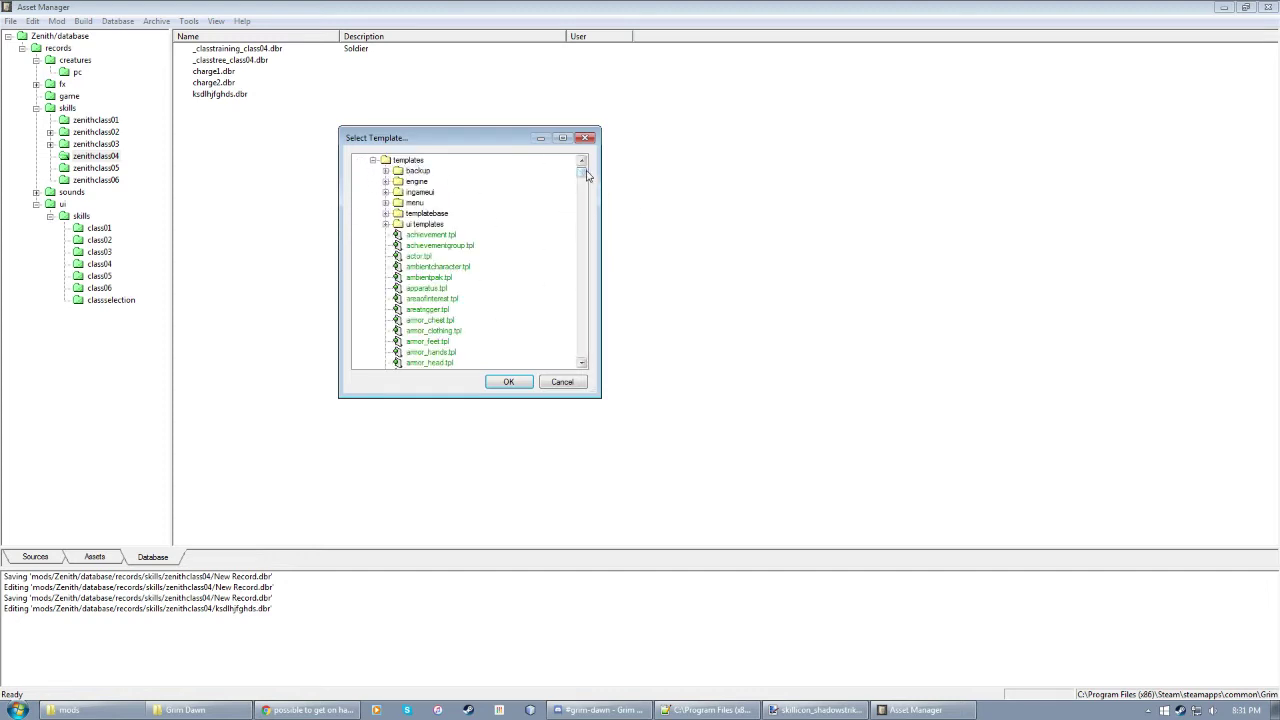
# Step: Browse the skill templates and assign skill_wpattack_basicattack.tpl to the ksdlhjfghds.dbr record
pyautogui.moveTo(584, 172); pyautogui.dragTo(582, 293)
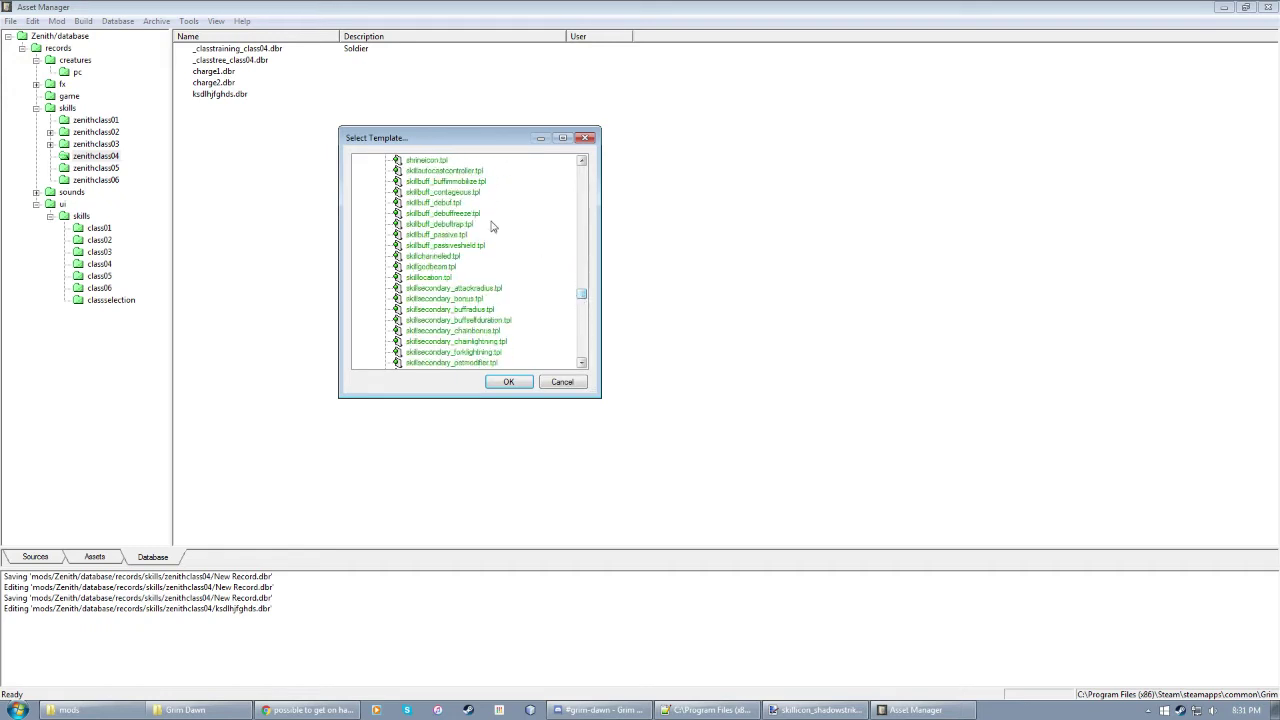
pyautogui.click(451, 182)
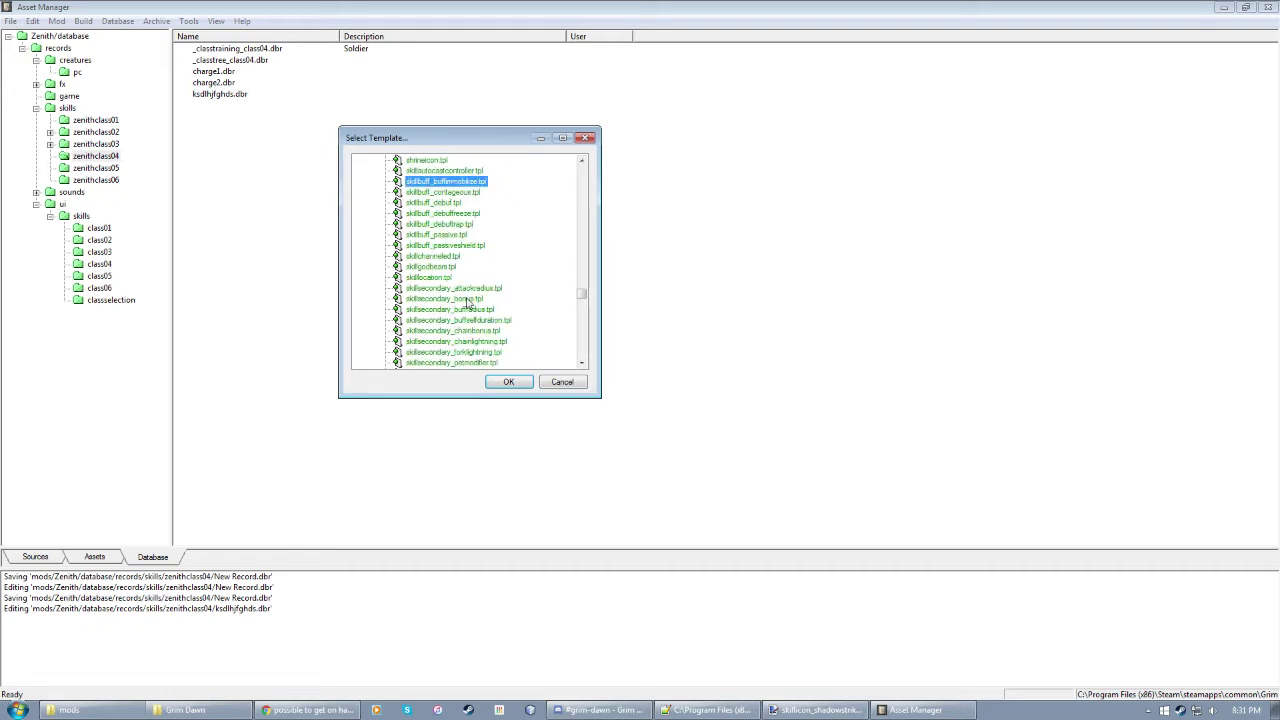
pyautogui.click(440, 172)
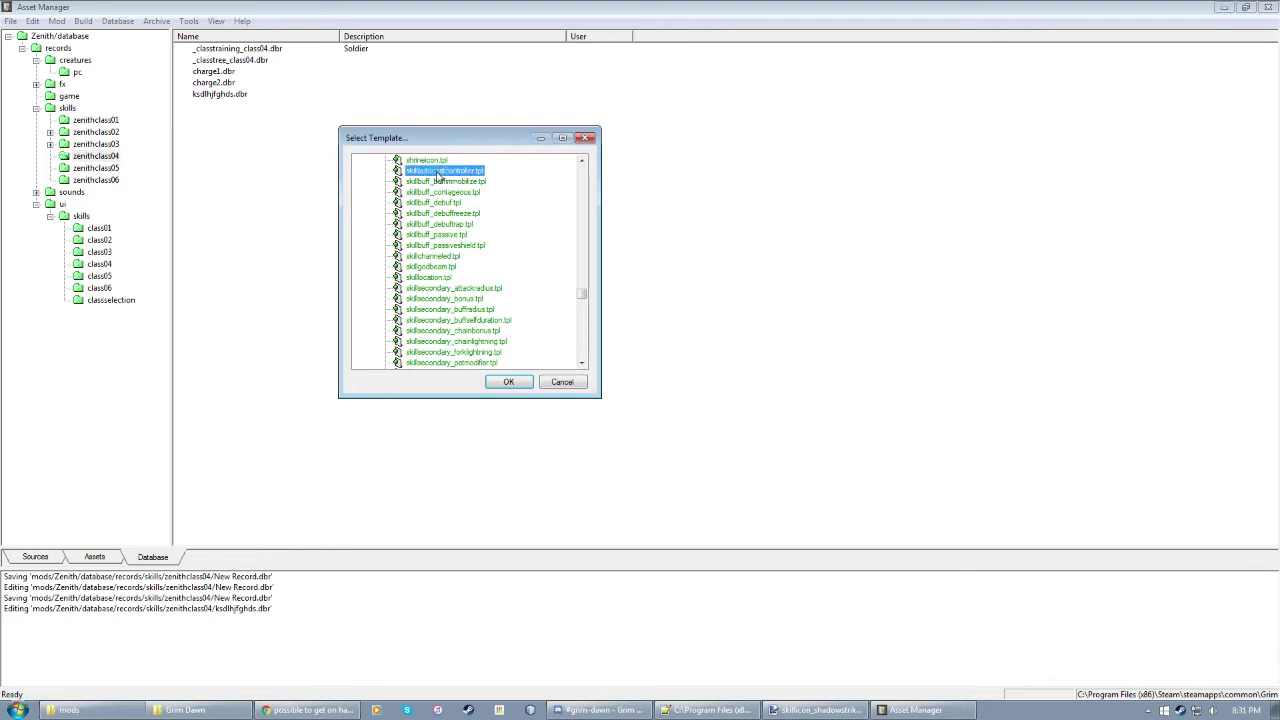
pyautogui.click(428, 236)
pyautogui.scroll(-10, 433, 292)
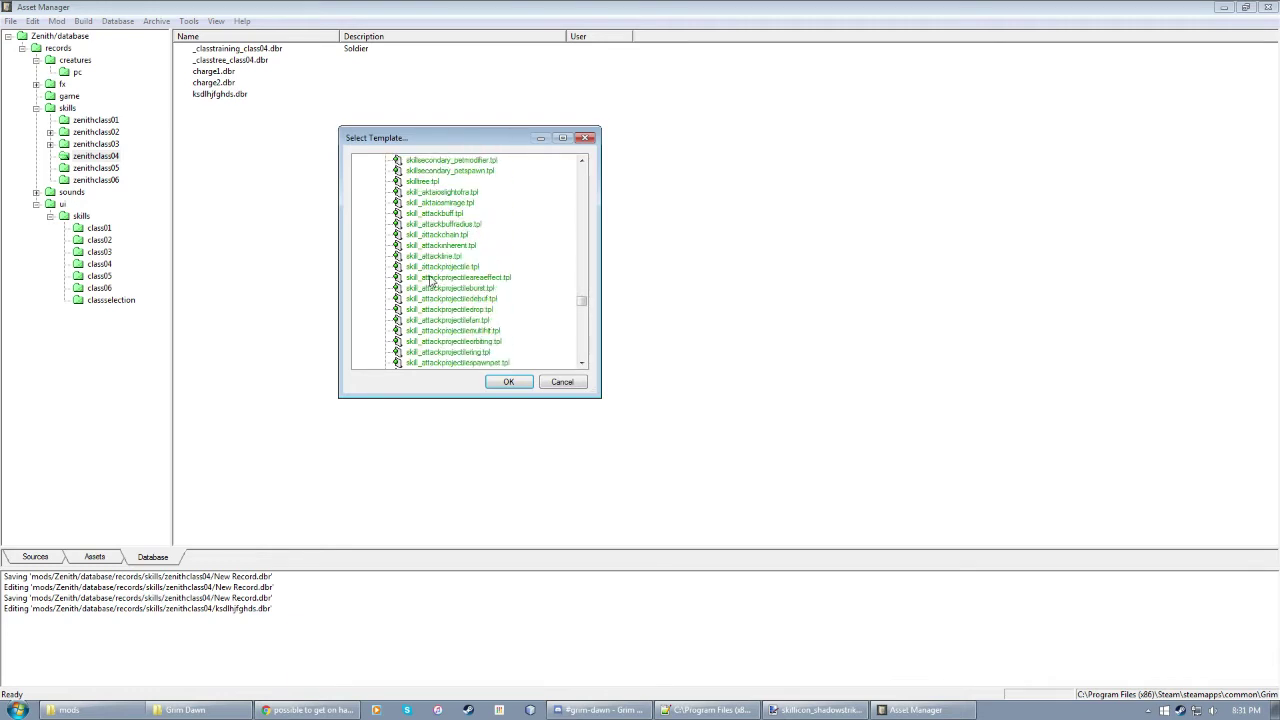
pyautogui.scroll(-10, 455, 287)
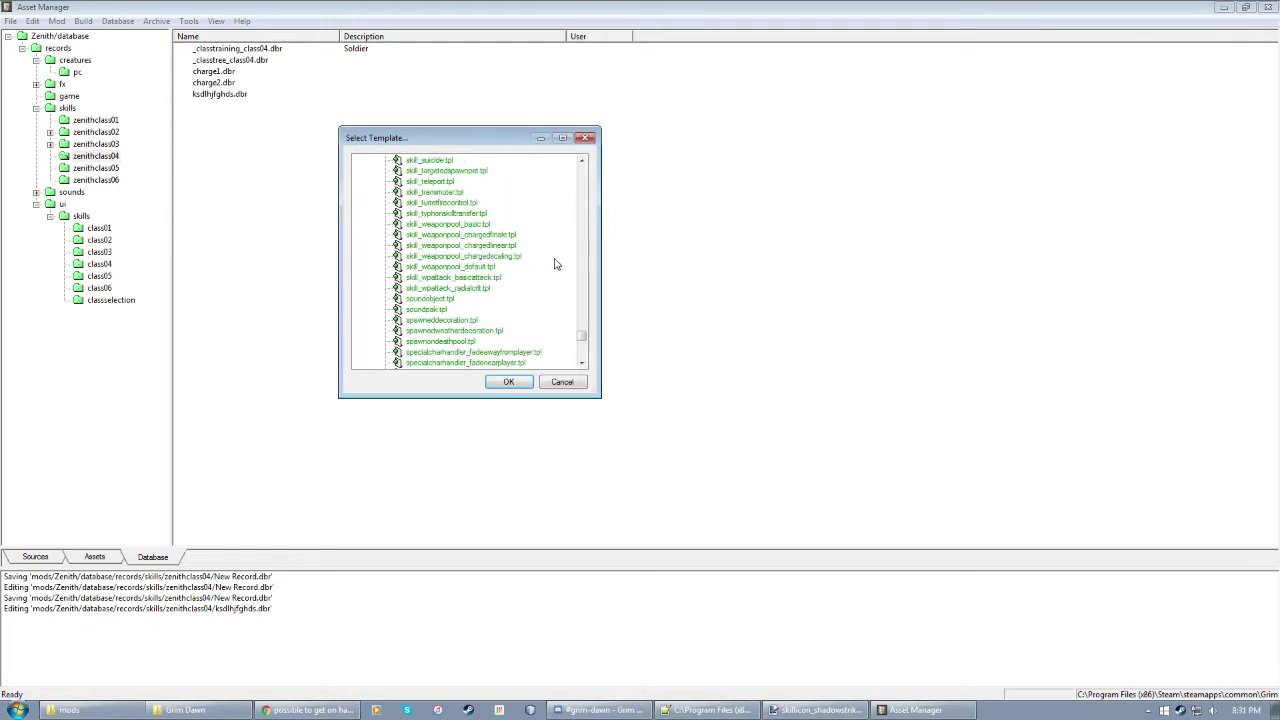
pyautogui.click(484, 279)
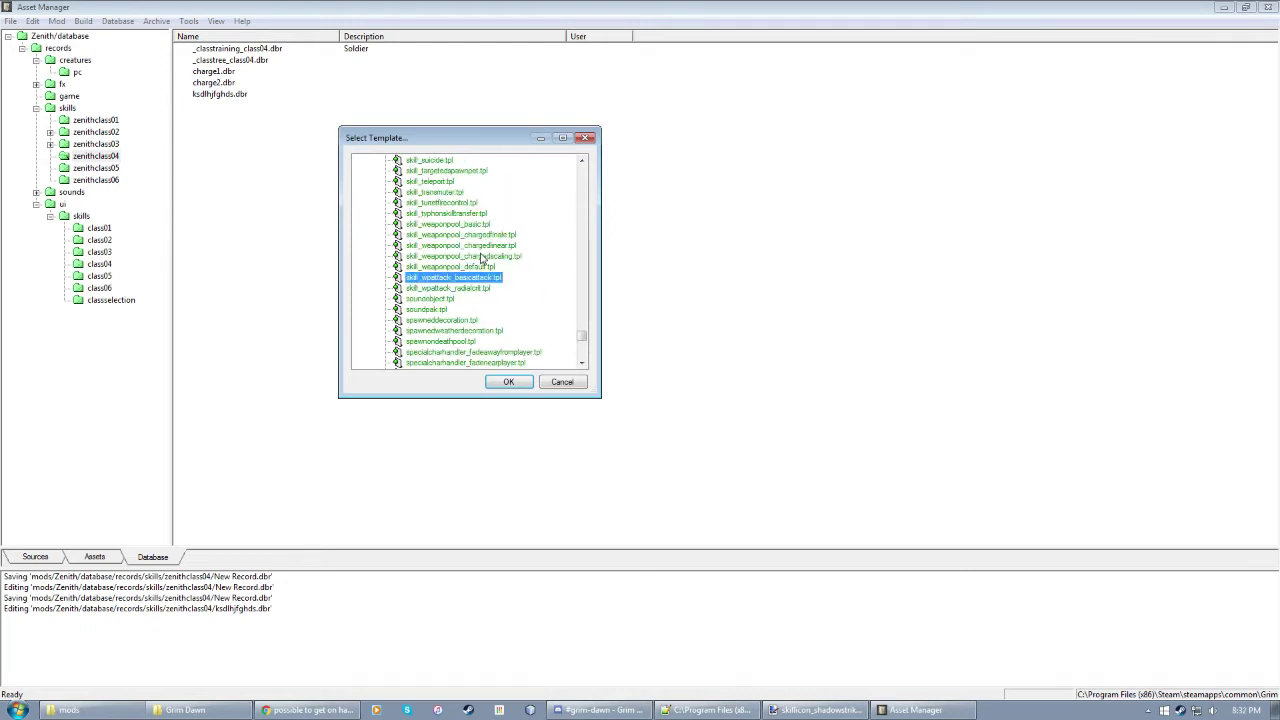
pyautogui.click(470, 267)
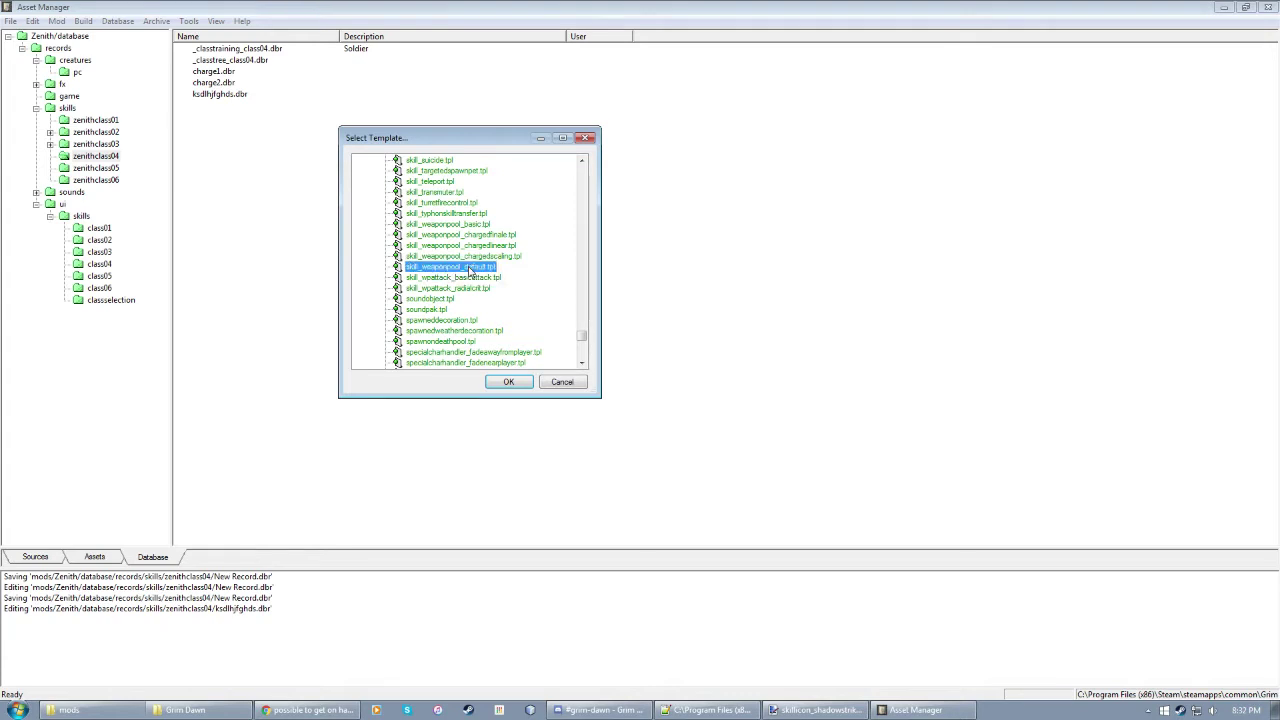
pyautogui.click(500, 382)
# Step: Look through the UI Information, Qualifying Weapons and Skill Config groups of the new skill record
pyautogui.click(212, 184)
pyautogui.click(218, 204)
pyautogui.press('Up')
pyautogui.click(1168, 83)
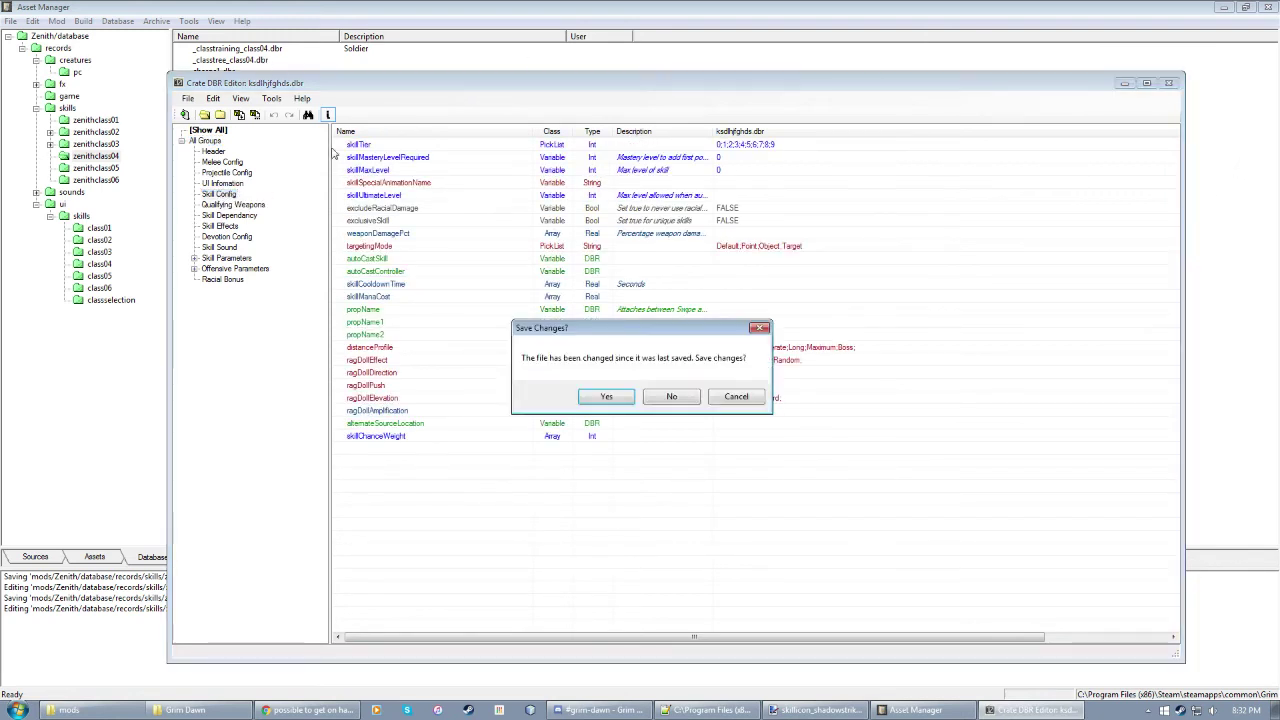
pyautogui.click(728, 400)
pyautogui.doubleClick(188, 98)
pyautogui.click(188, 98)
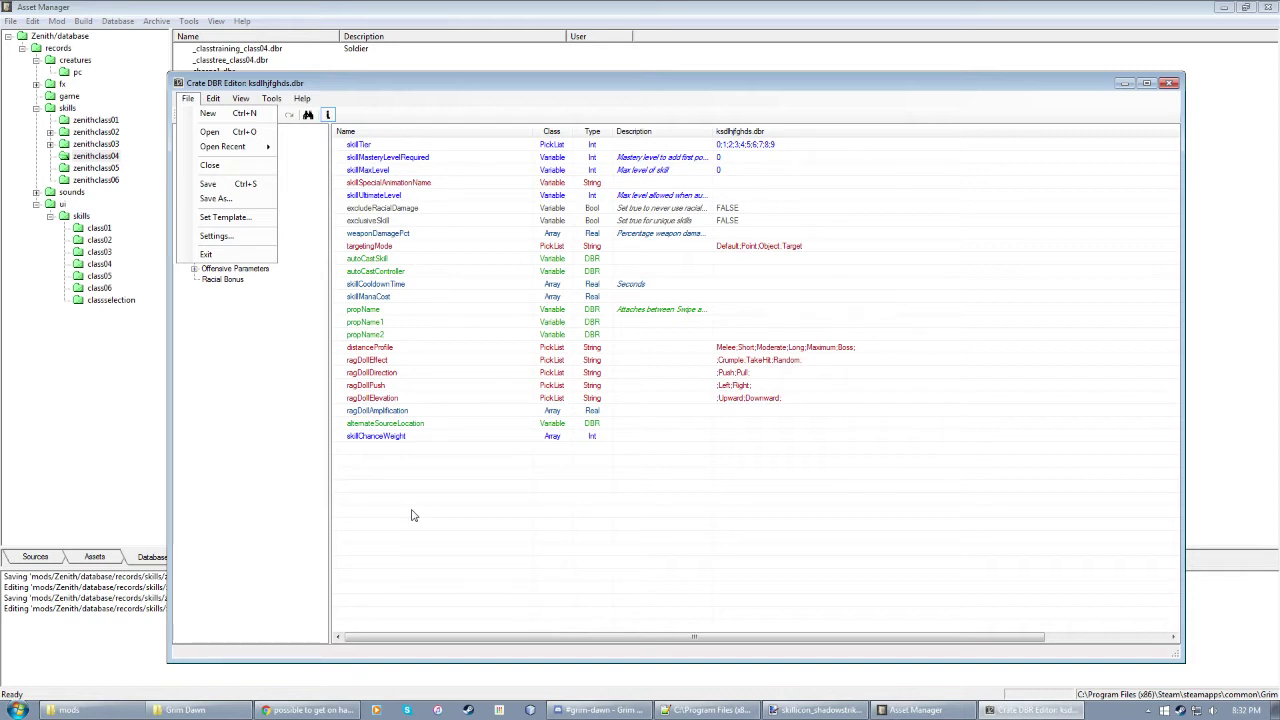
pyautogui.press('Escape')
# Step: Check the Header, Melee Config and Skill Config groups that the basic attack template provides
pyautogui.click(216, 152)
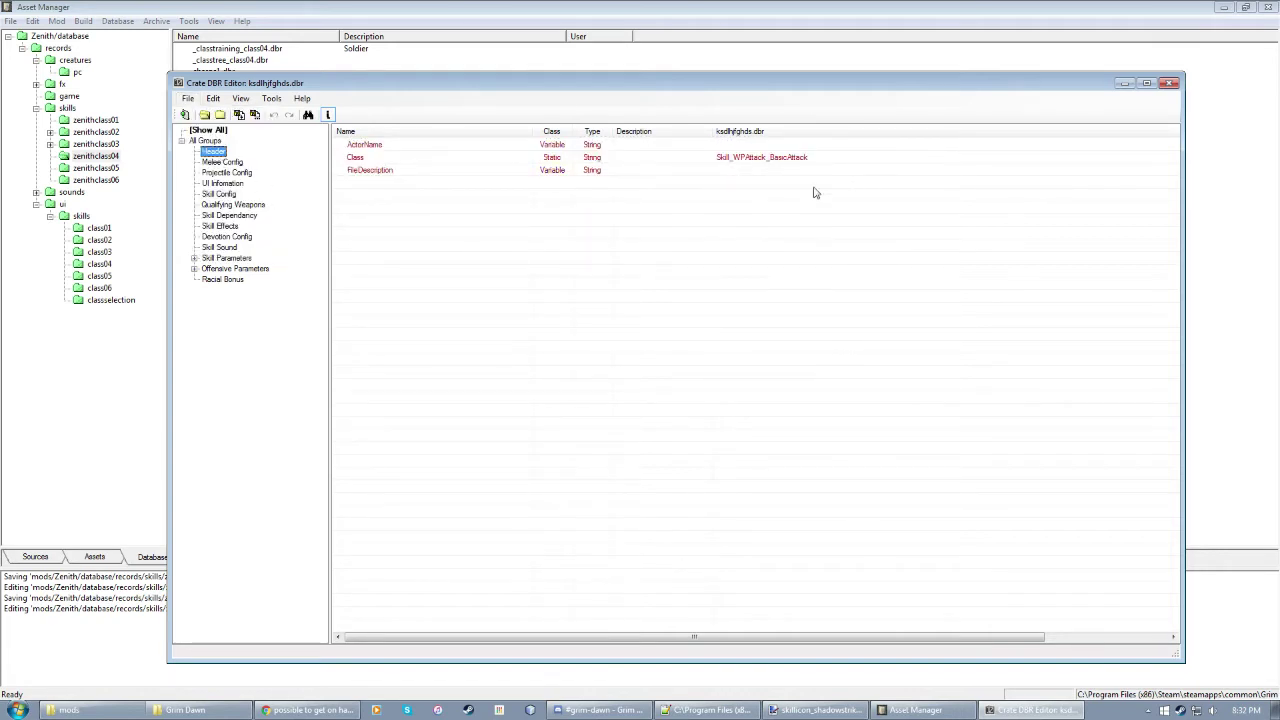
pyautogui.click(223, 163)
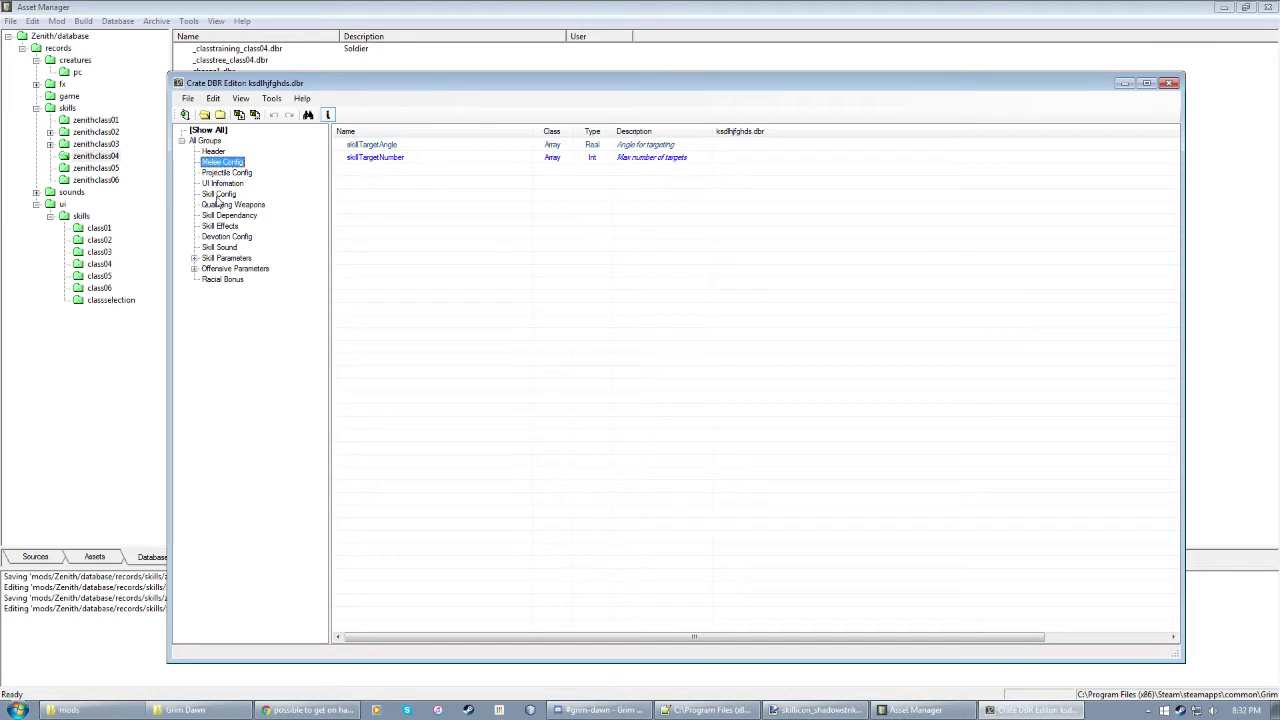
pyautogui.click(219, 194)
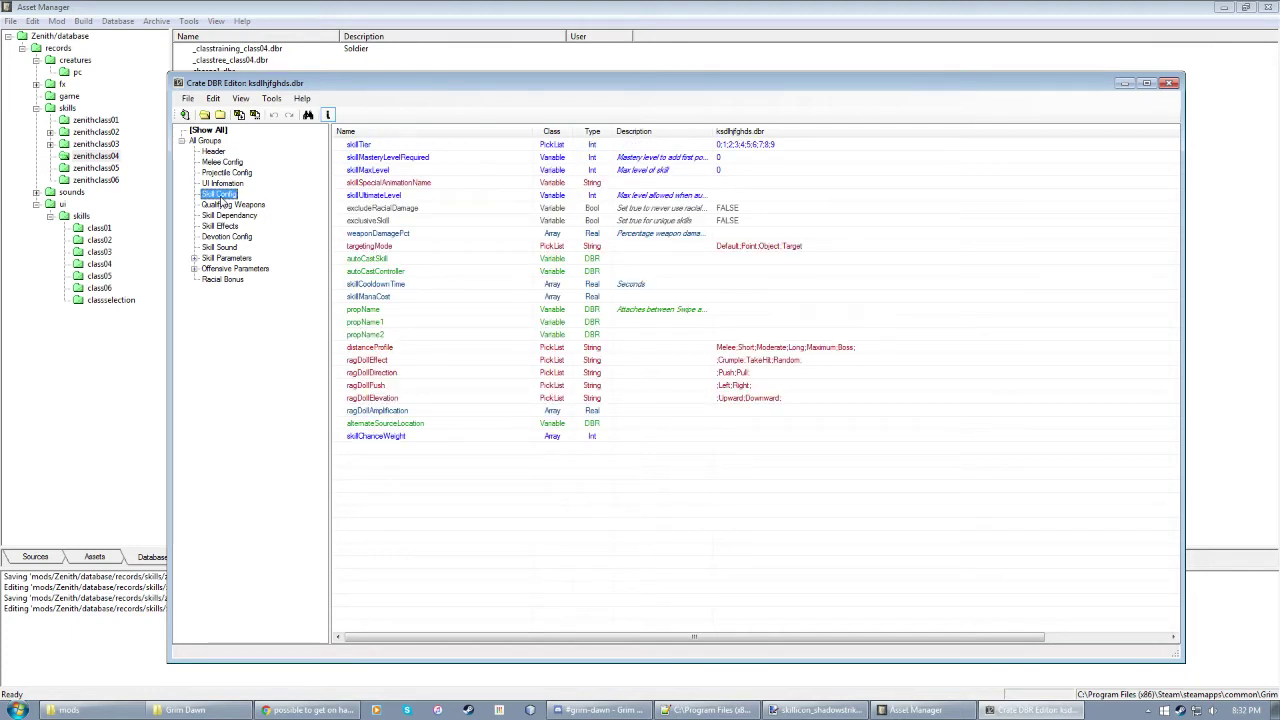
# Step: Try to set the skillChanceWeight array in Skill Config to 500
pyautogui.click(370, 440)
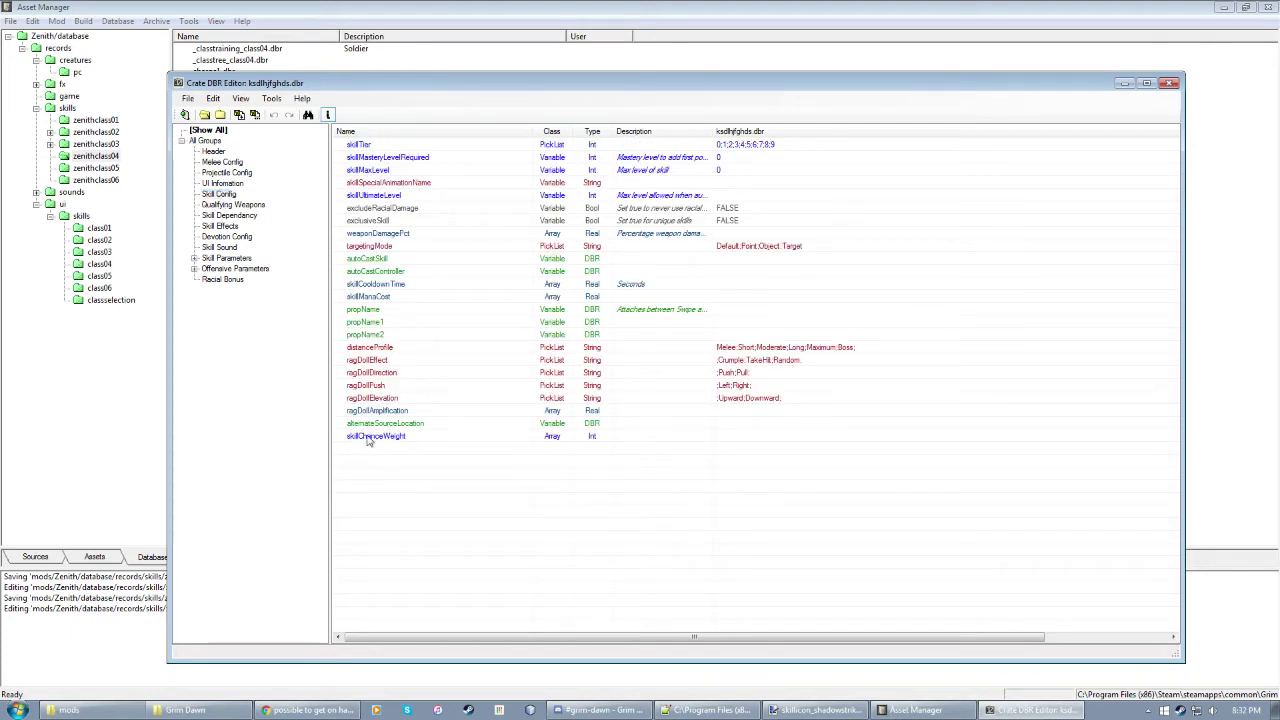
pyautogui.doubleClick(721, 443)
pyautogui.moveTo(670, 122); pyautogui.dragTo(611, 116)
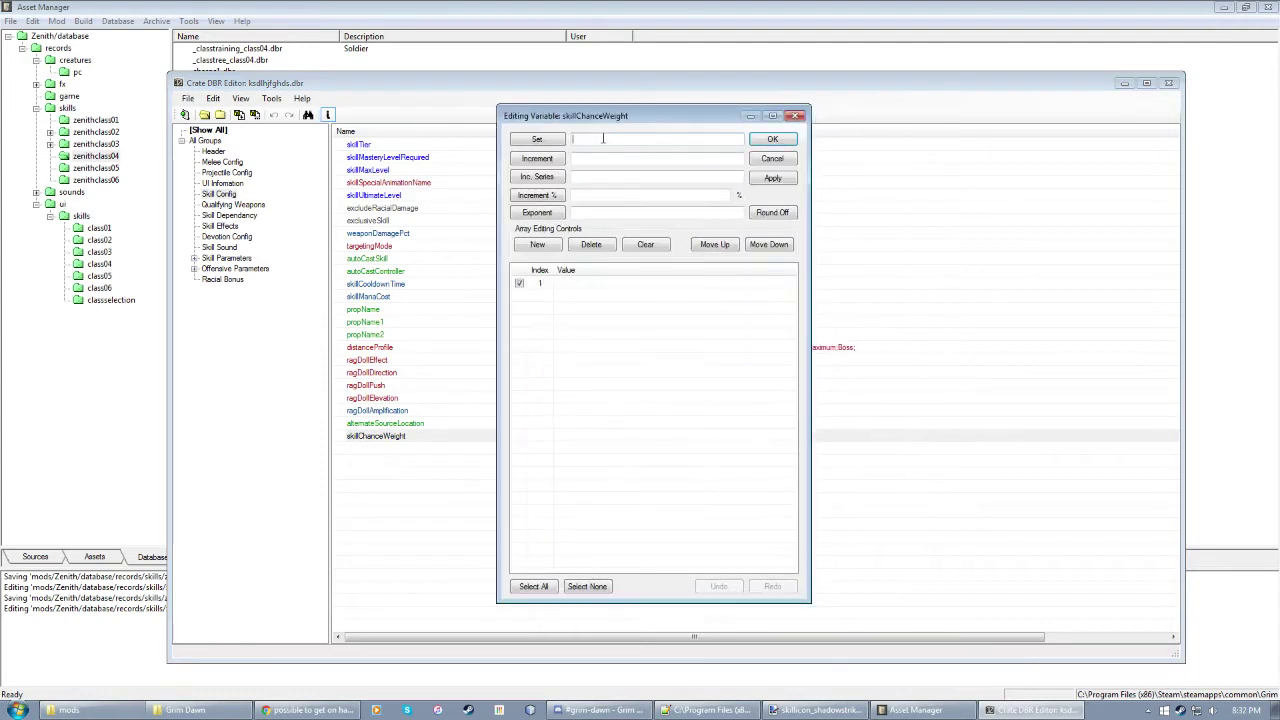
pyautogui.click(602, 140)
pyautogui.write('500')
pyautogui.click(772, 140)
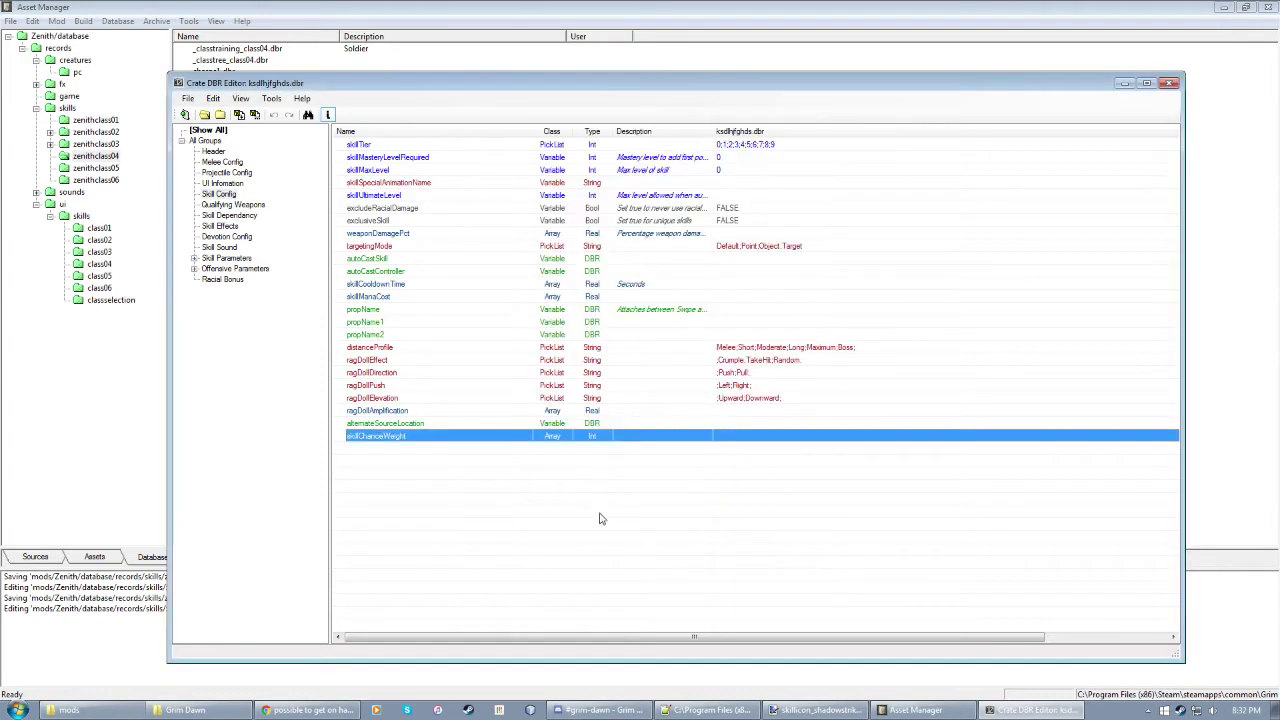
# Step: Change the record's template to skill_weaponpool_default.tpl
pyautogui.click(187, 98)
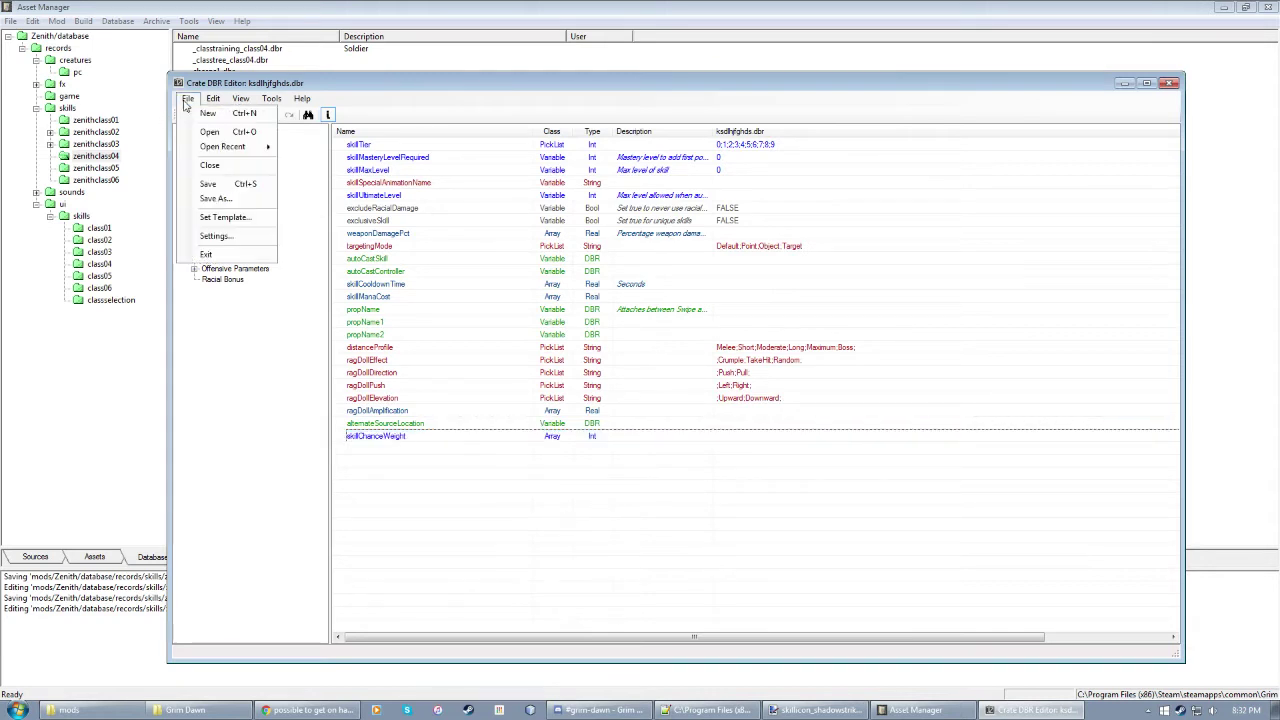
pyautogui.click(228, 217)
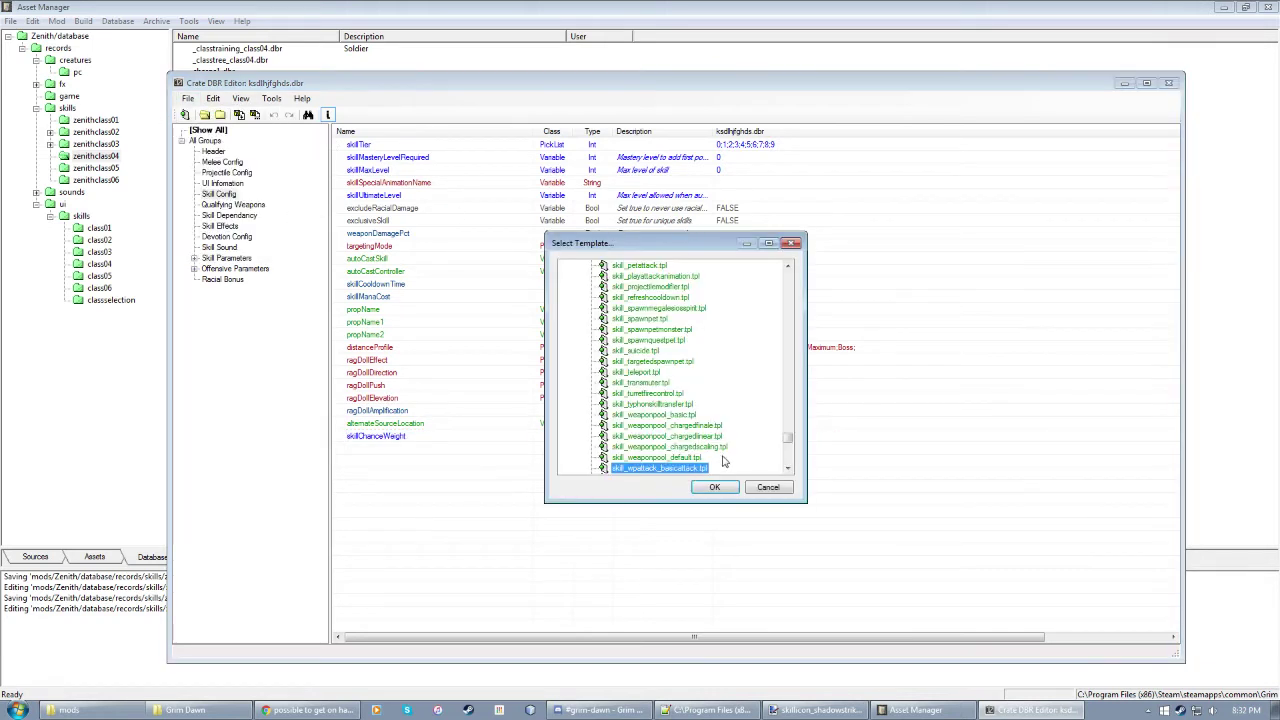
pyautogui.click(683, 457)
pyautogui.click(714, 489)
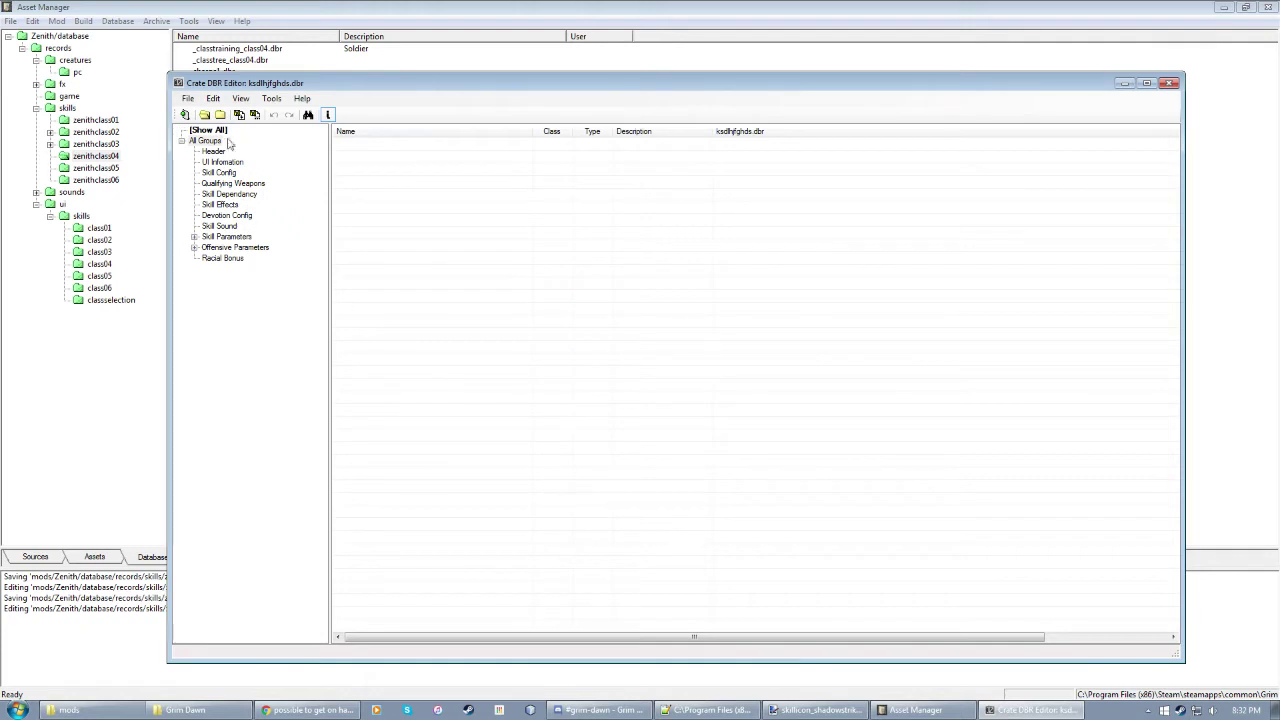
# Step: Review the Header, UI Information and Skill Config groups offered by the weapon pool template
pyautogui.click(215, 163)
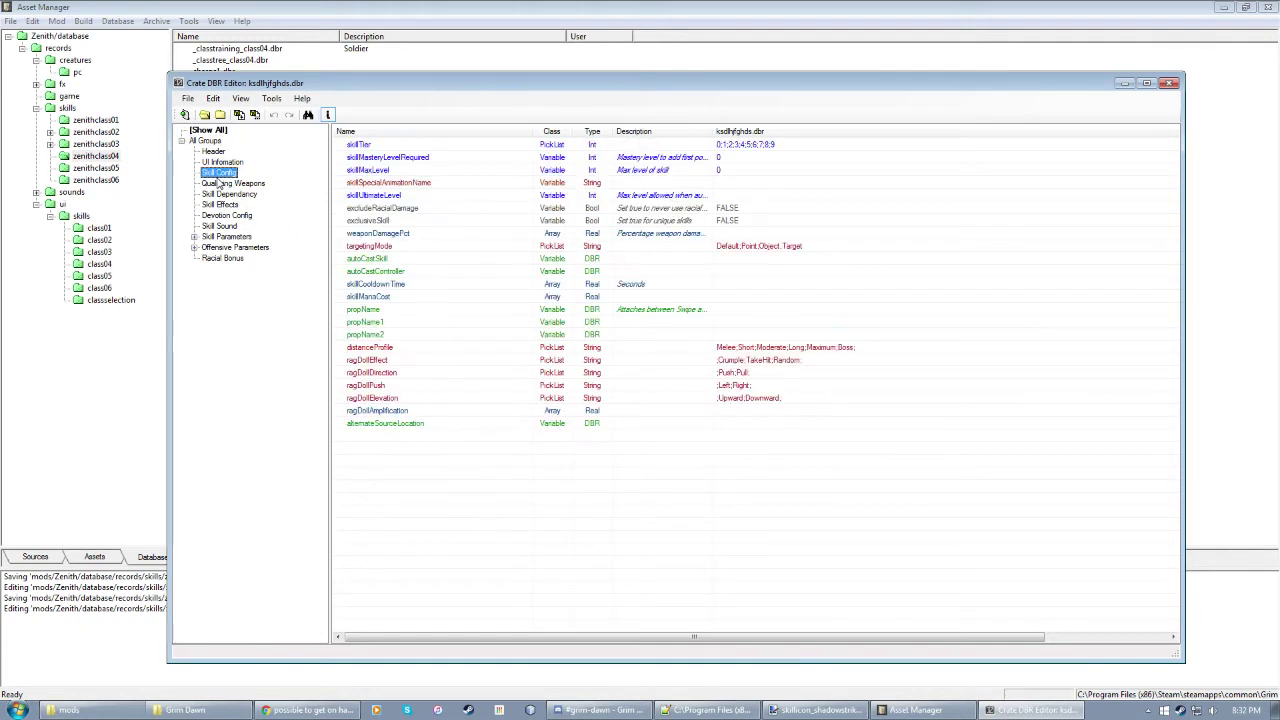
pyautogui.click(374, 451)
pyautogui.moveTo(352, 448); pyautogui.dragTo(849, 531)
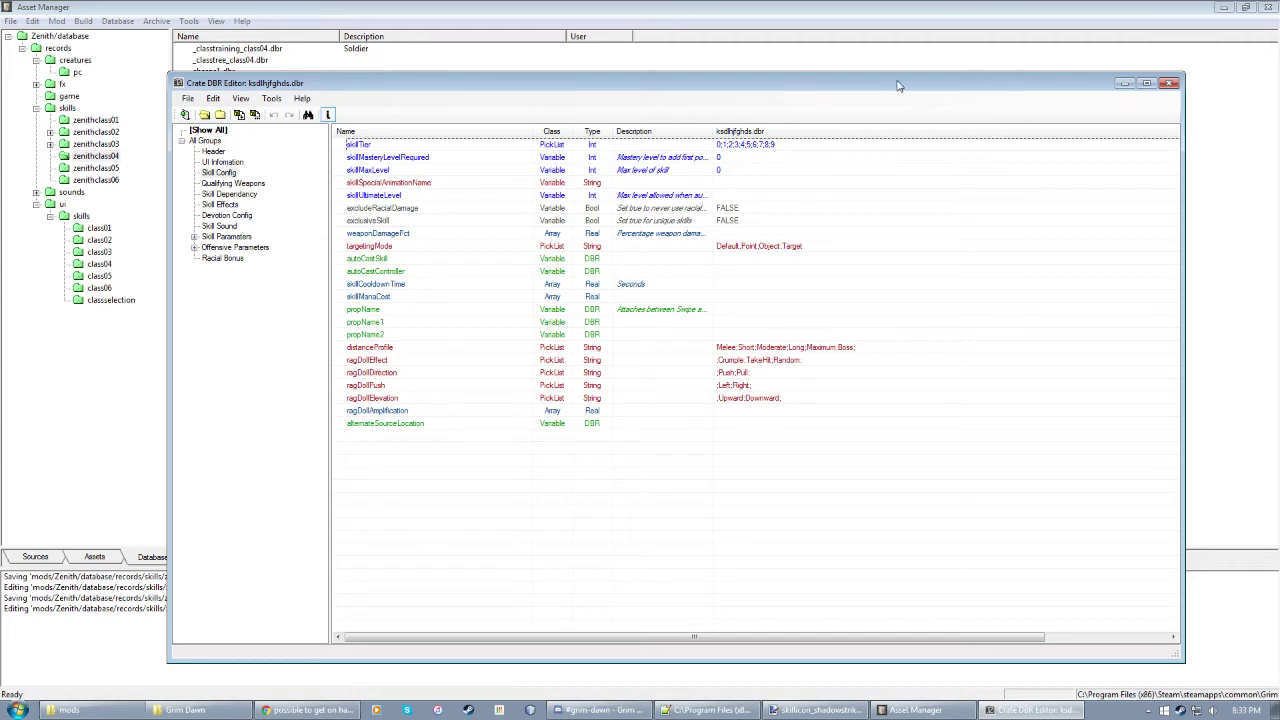
pyautogui.moveTo(897, 86); pyautogui.dragTo(895, 72)
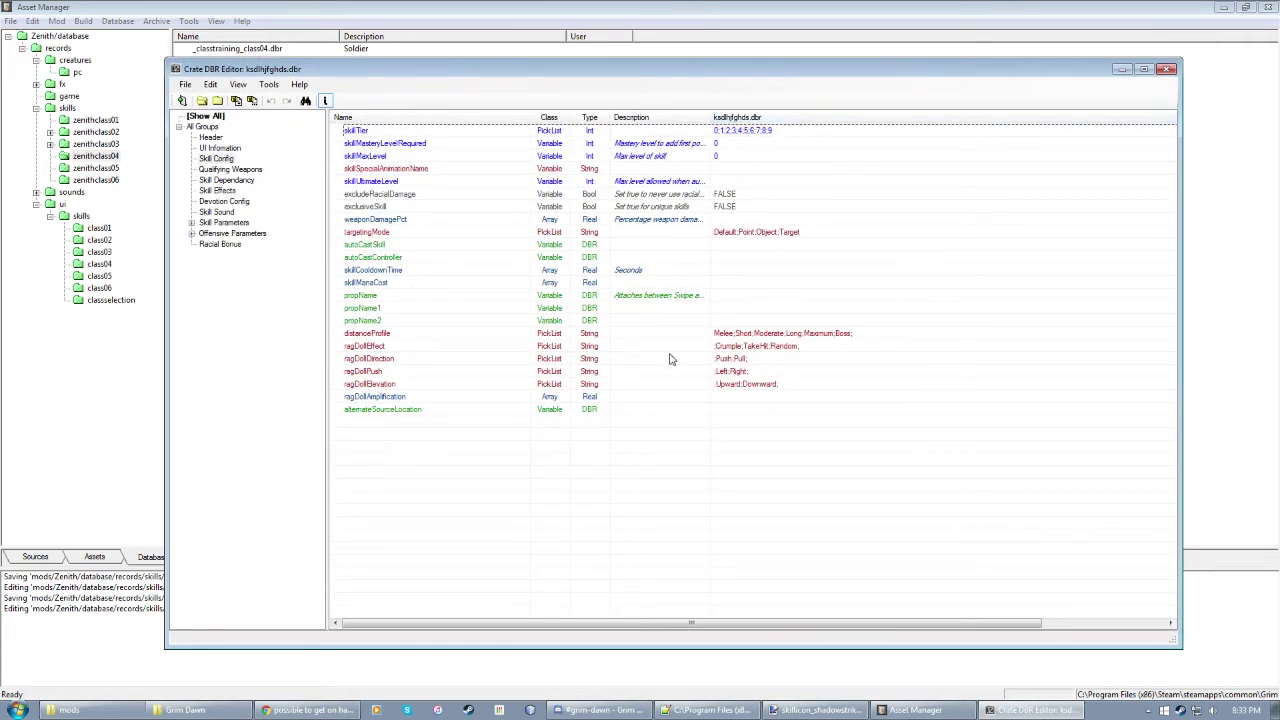
pyautogui.click(217, 148)
pyautogui.click(212, 138)
pyautogui.click(217, 148)
pyautogui.click(222, 160)
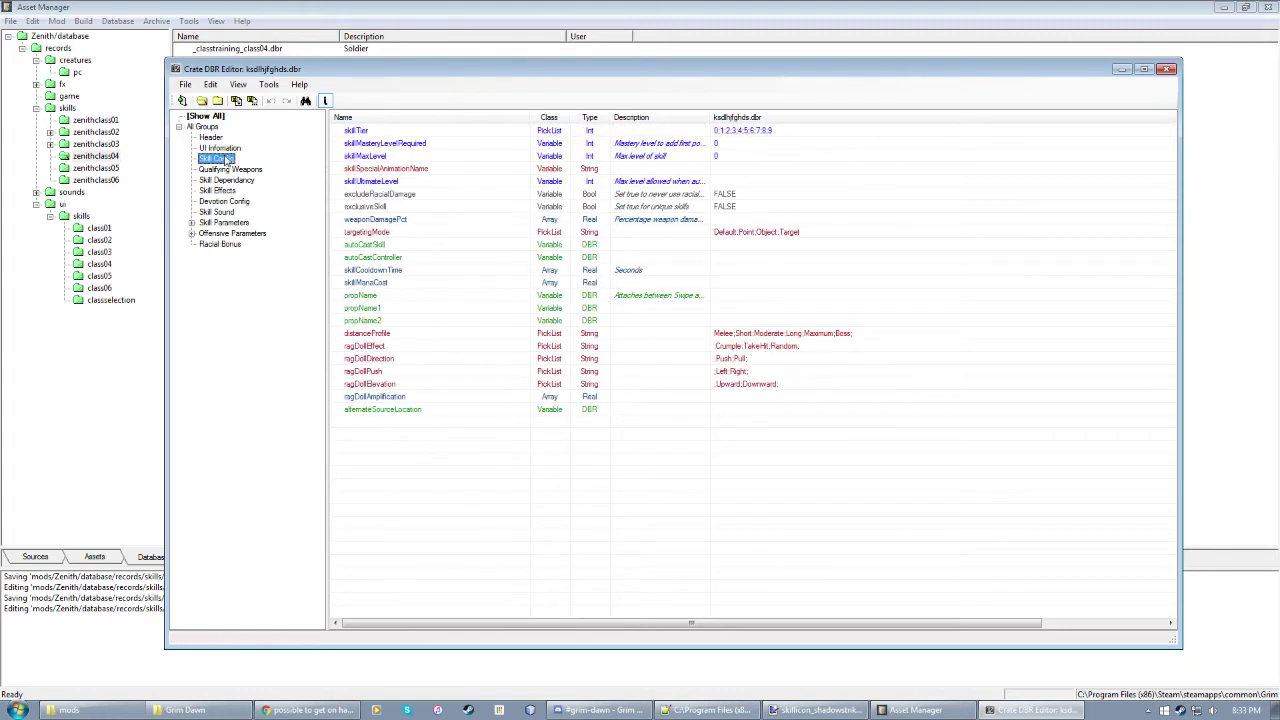
# Step: Look at the subgroups of Offensive Parameters and Skill Parameters and collapse both groups again
pyautogui.moveTo(297, 73); pyautogui.dragTo(260, 87)
pyautogui.click(156, 248)
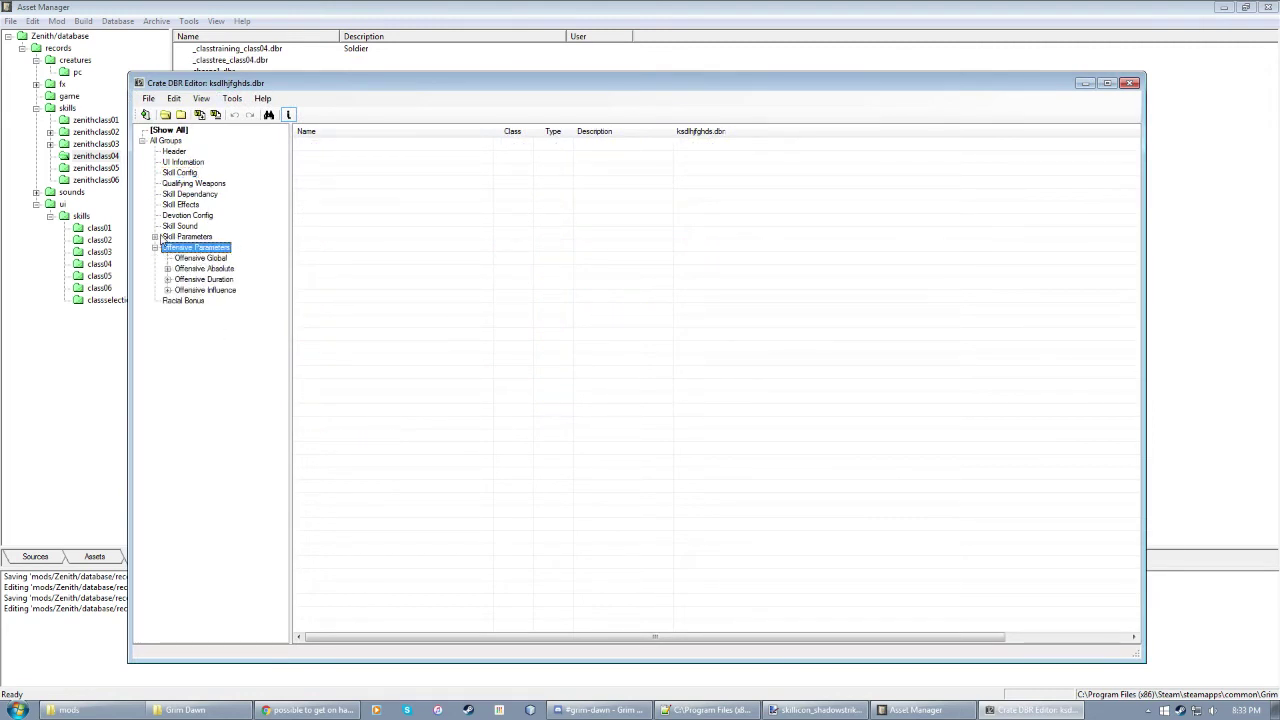
pyautogui.click(156, 238)
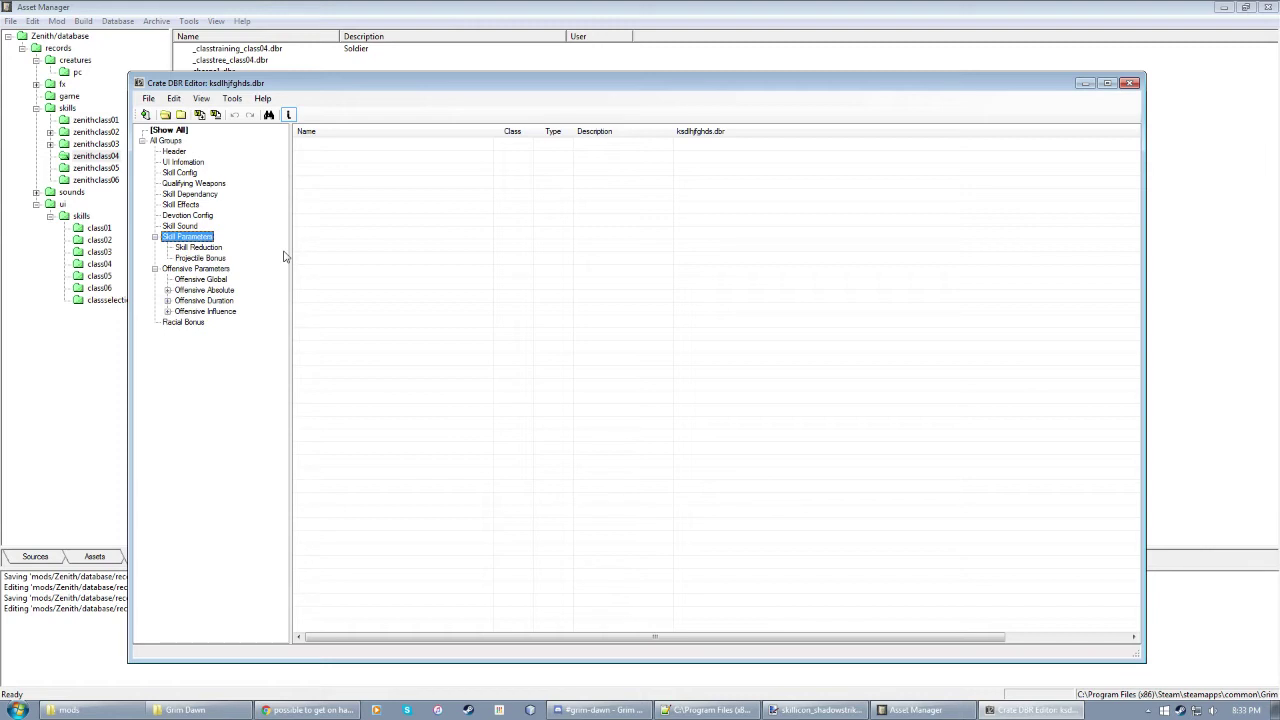
pyautogui.click(155, 236)
pyautogui.click(155, 247)
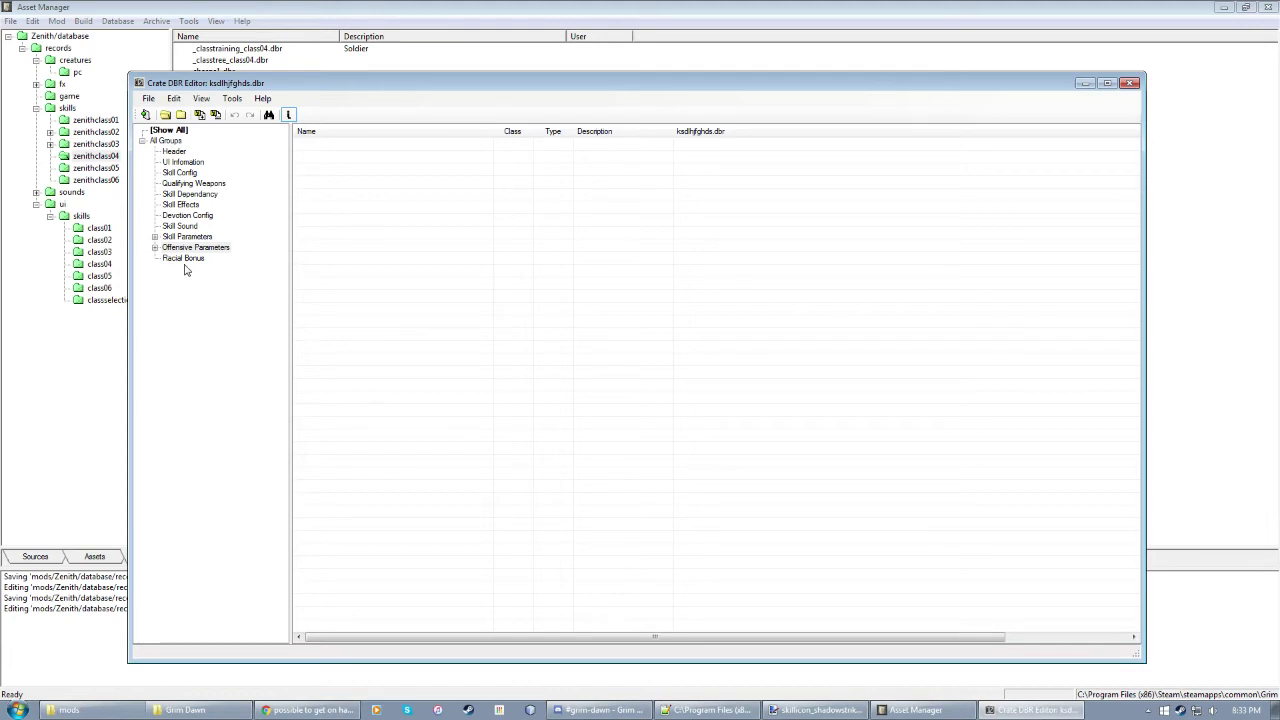
# Step: Examine the weapon type variables in the Qualifying Weapons group
pyautogui.click(182, 173)
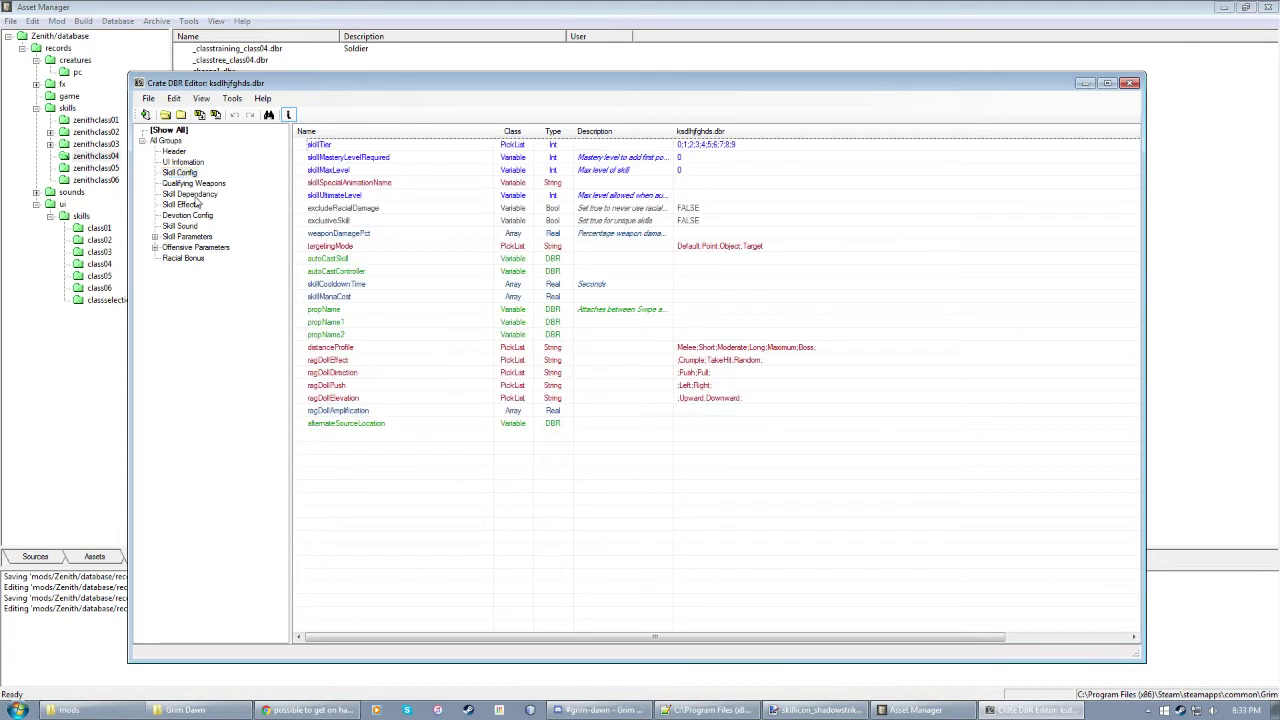
pyautogui.click(196, 185)
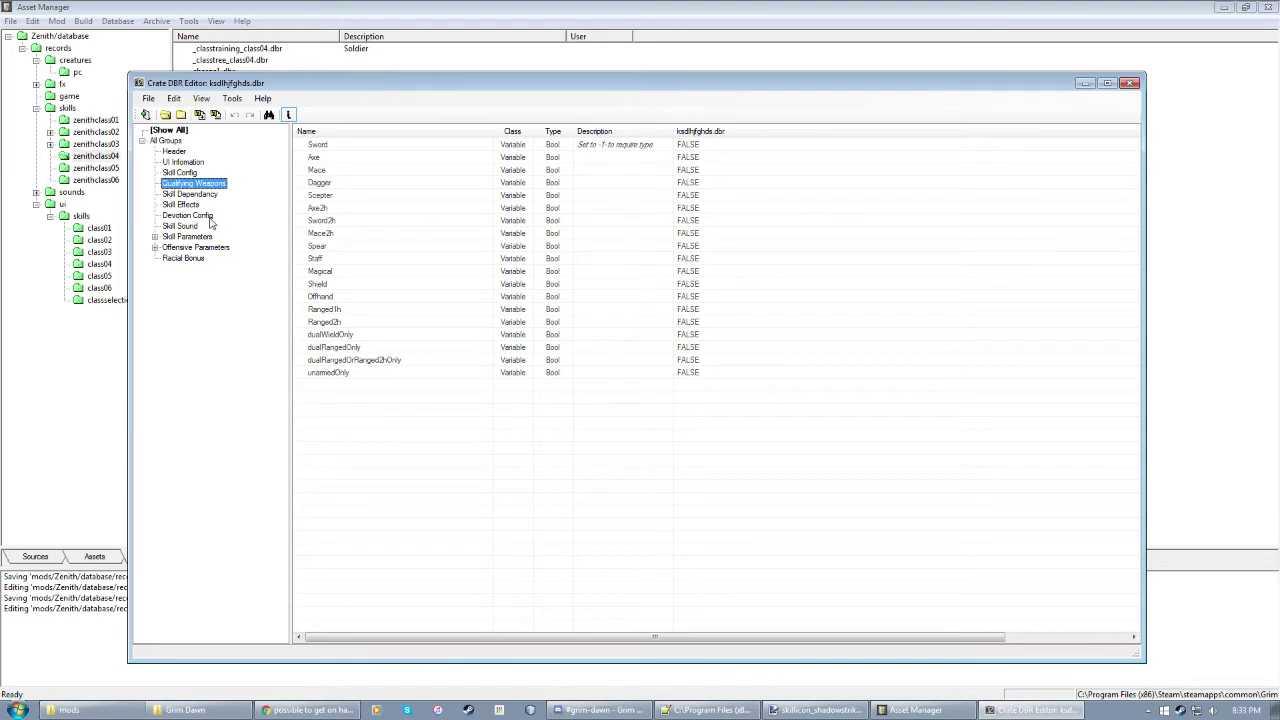
pyautogui.click(690, 147)
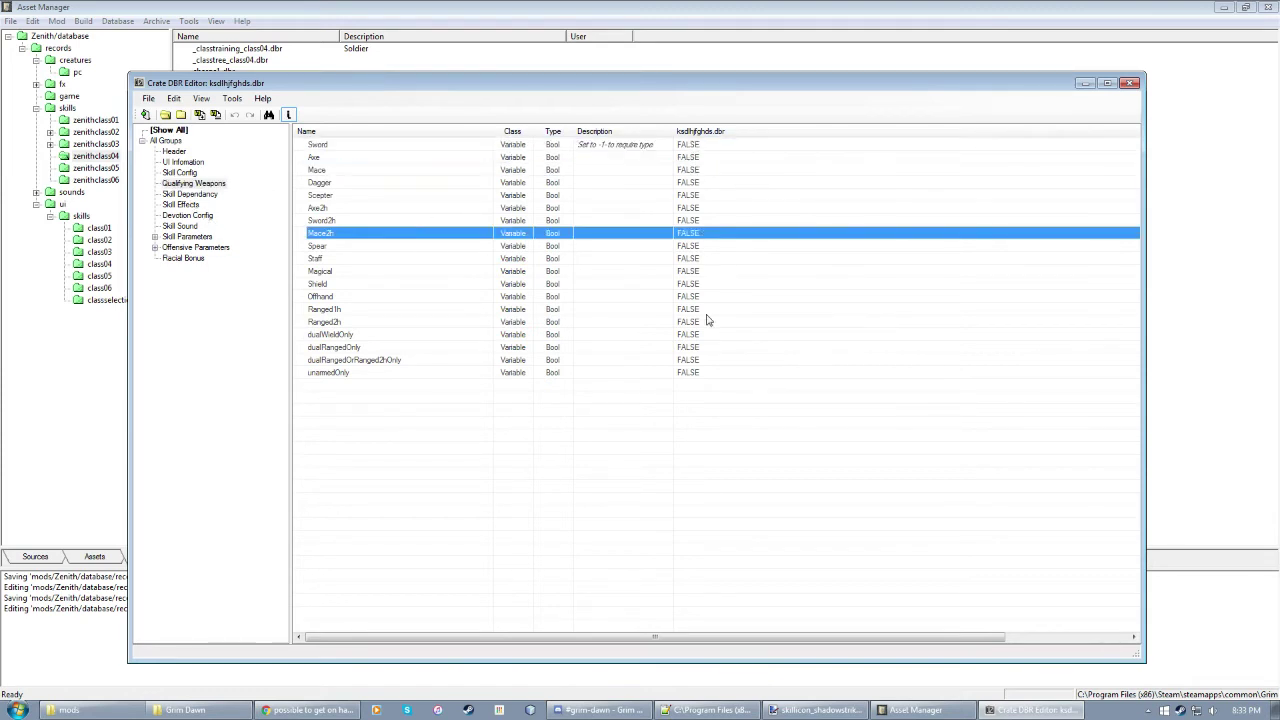
pyautogui.click(694, 172)
pyautogui.click(708, 312)
pyautogui.click(634, 247)
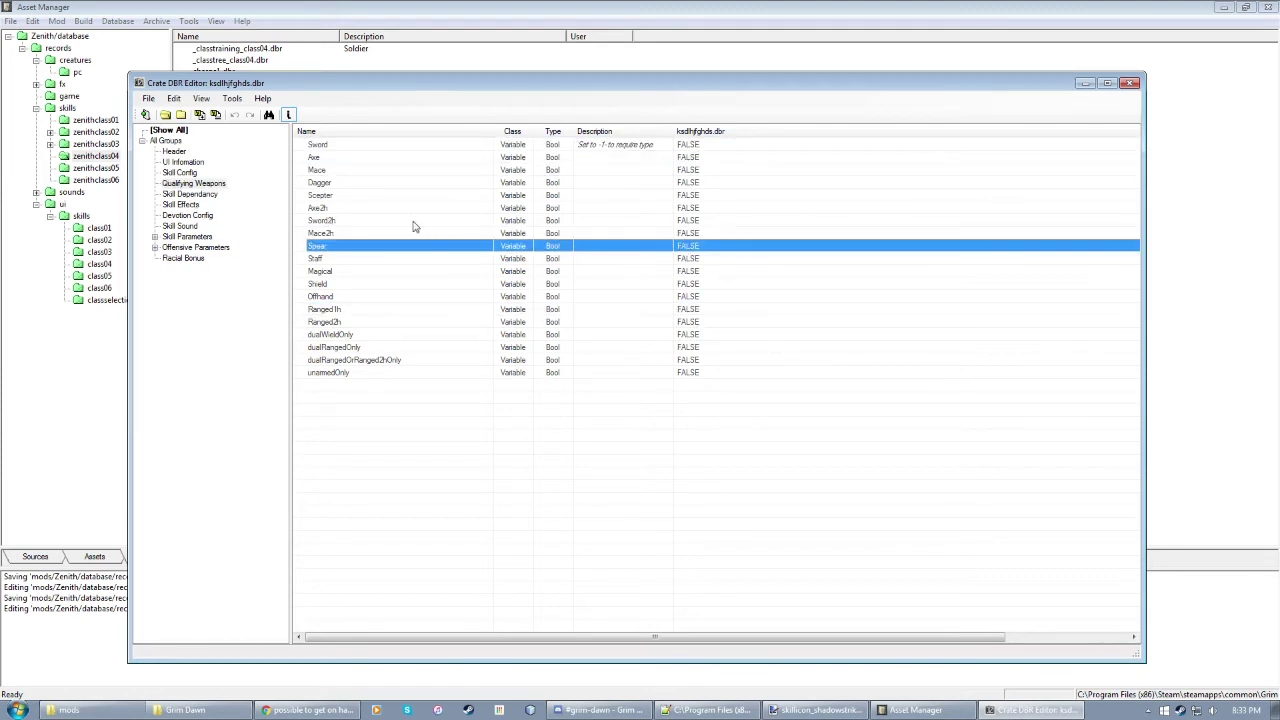
# Step: In Skill Config, set skillMaxLevel to 12 and skillUltimateLevel to 22
pyautogui.click(183, 185)
pyautogui.click(181, 174)
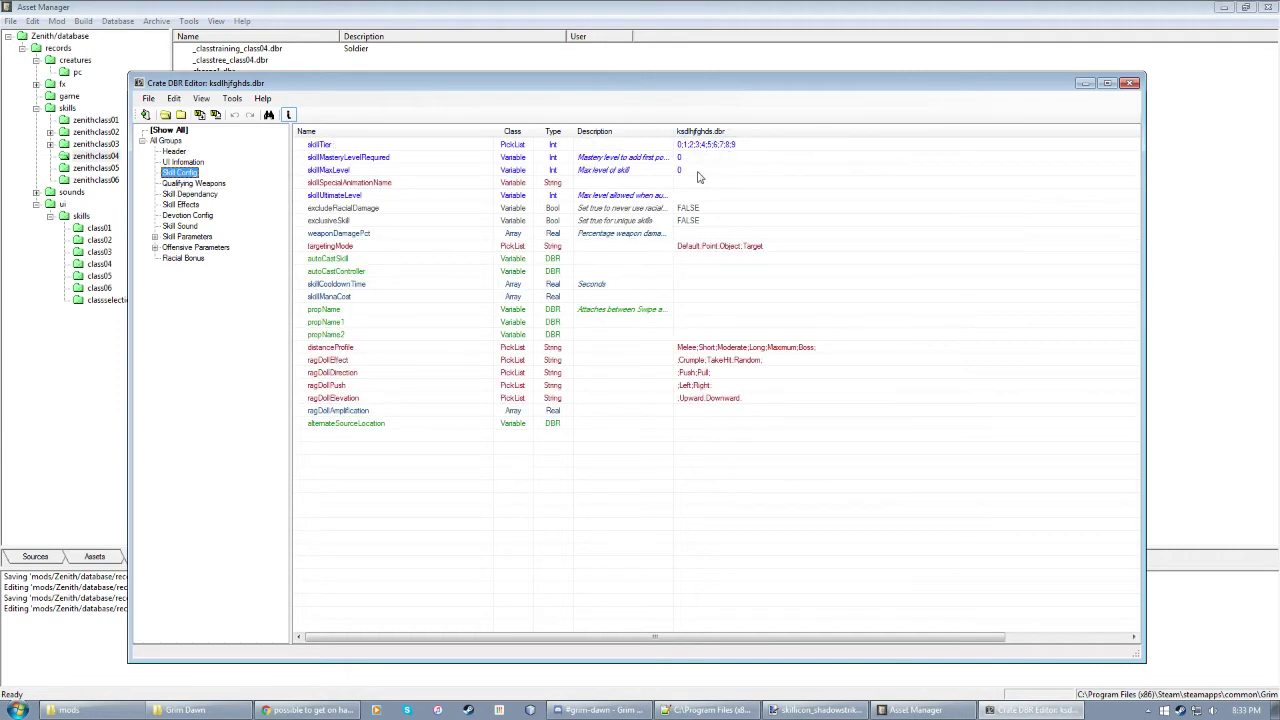
pyautogui.click(350, 172)
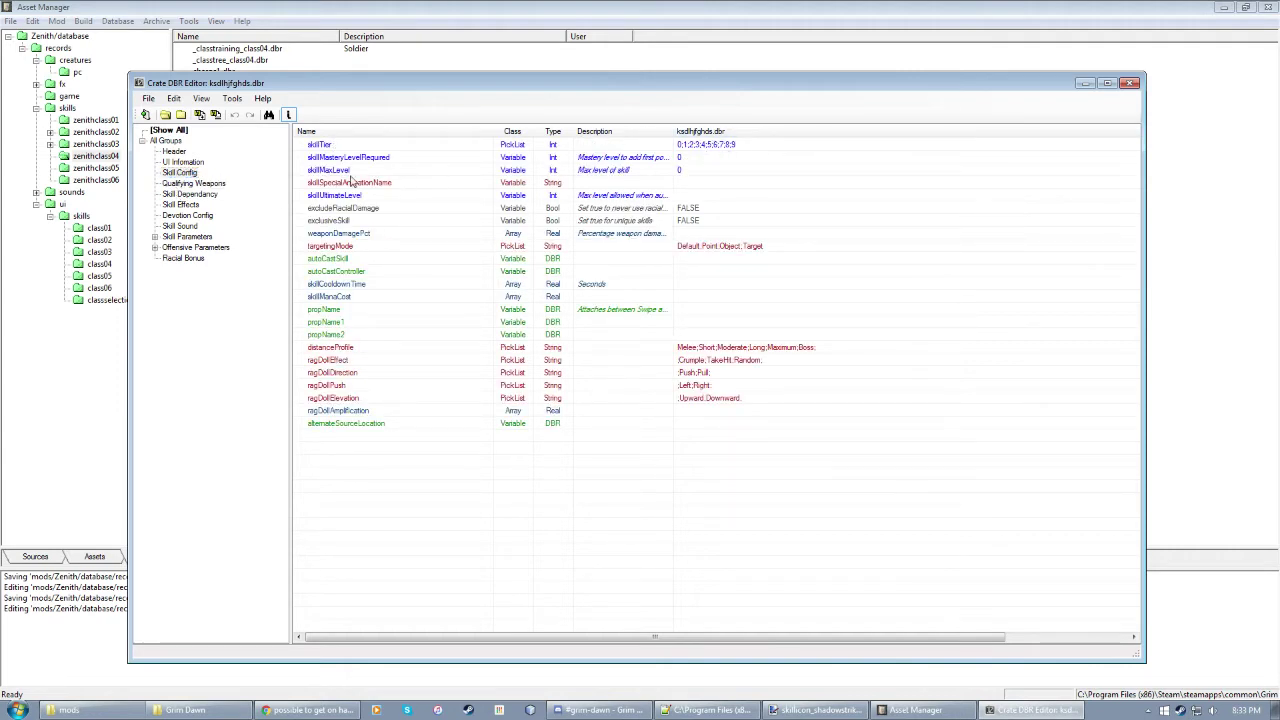
pyautogui.click(705, 173)
pyautogui.write('12')
pyautogui.click(695, 198)
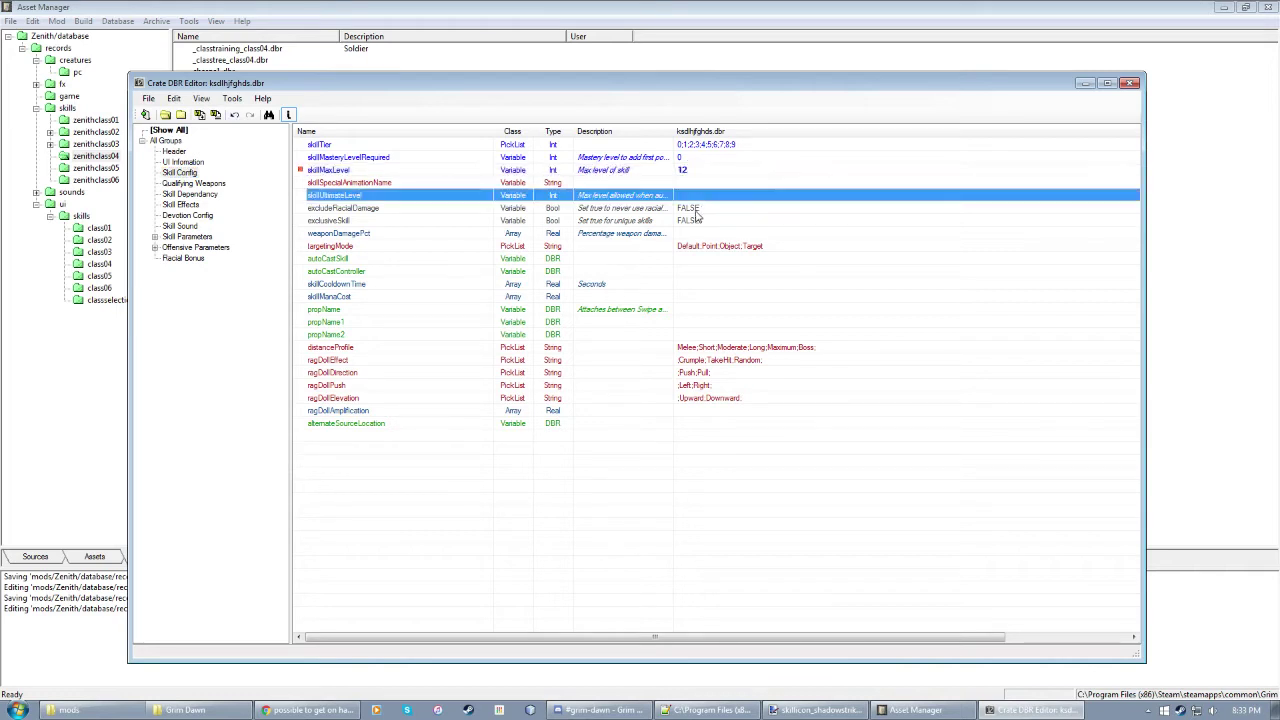
pyautogui.click(687, 198)
pyautogui.write('22')
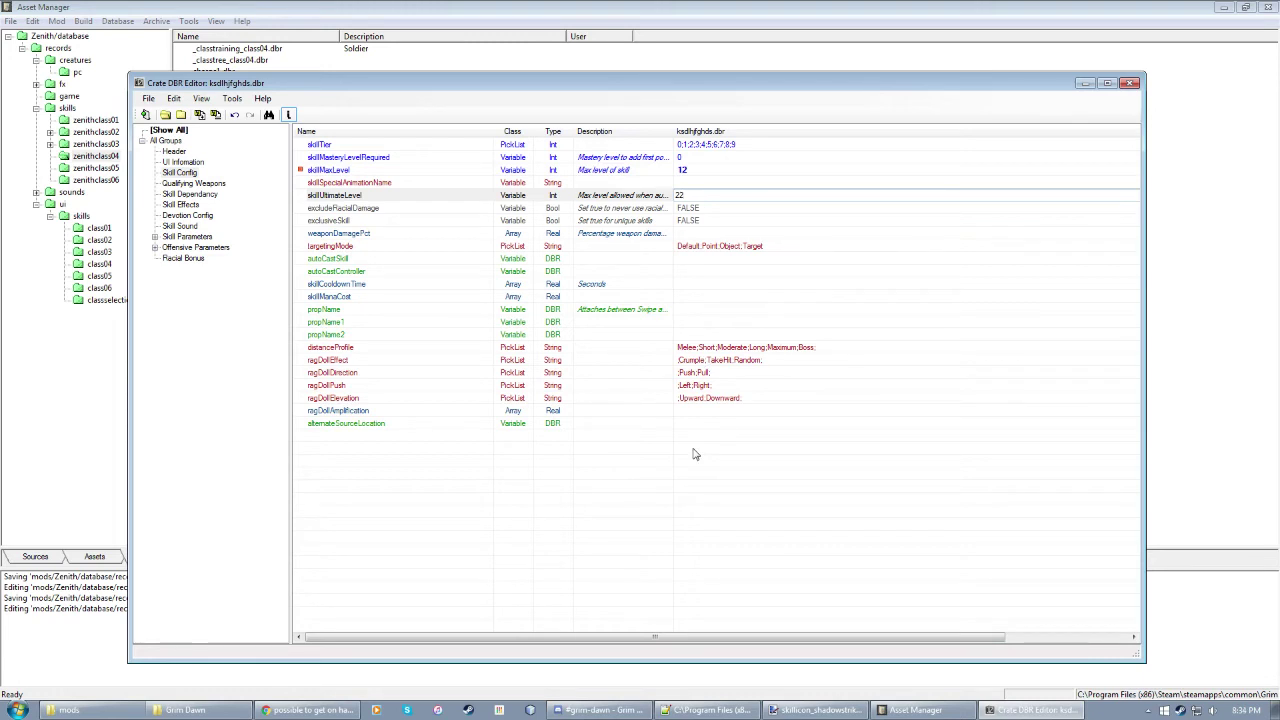
pyautogui.press('Return')
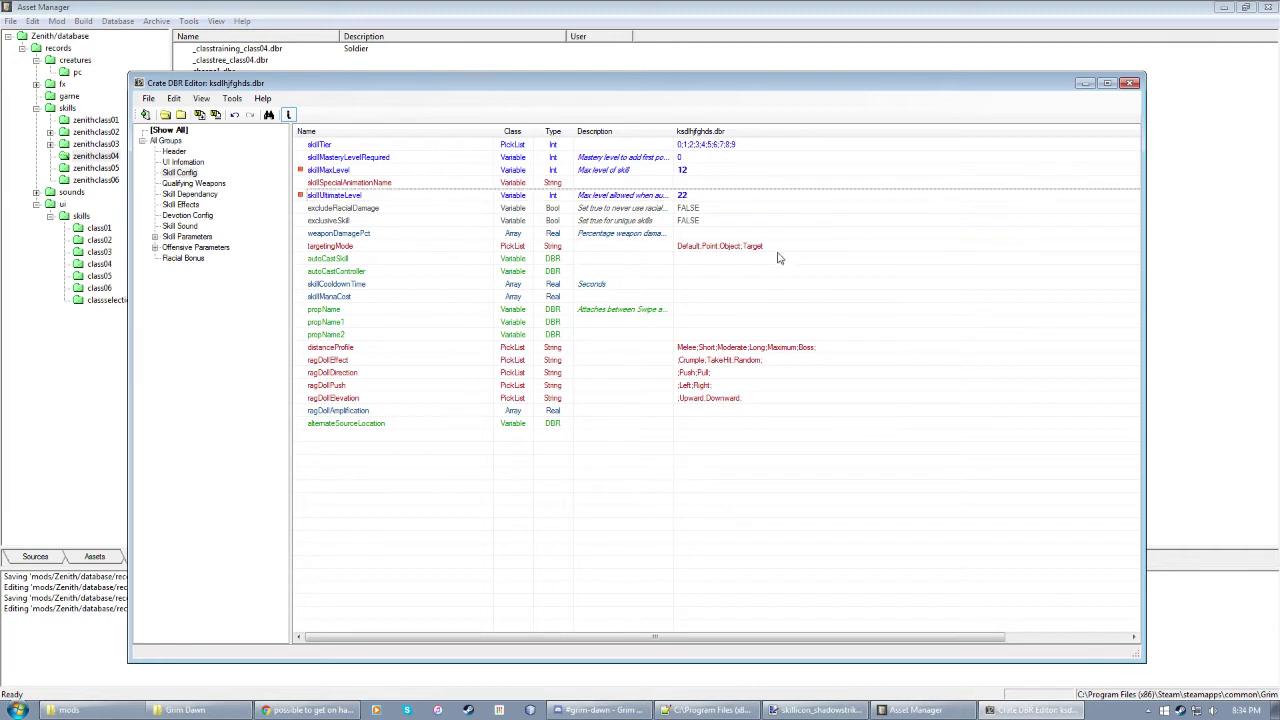
# Step: Set skillTier to 5 in the Skill Config group
pyautogui.click(711, 161)
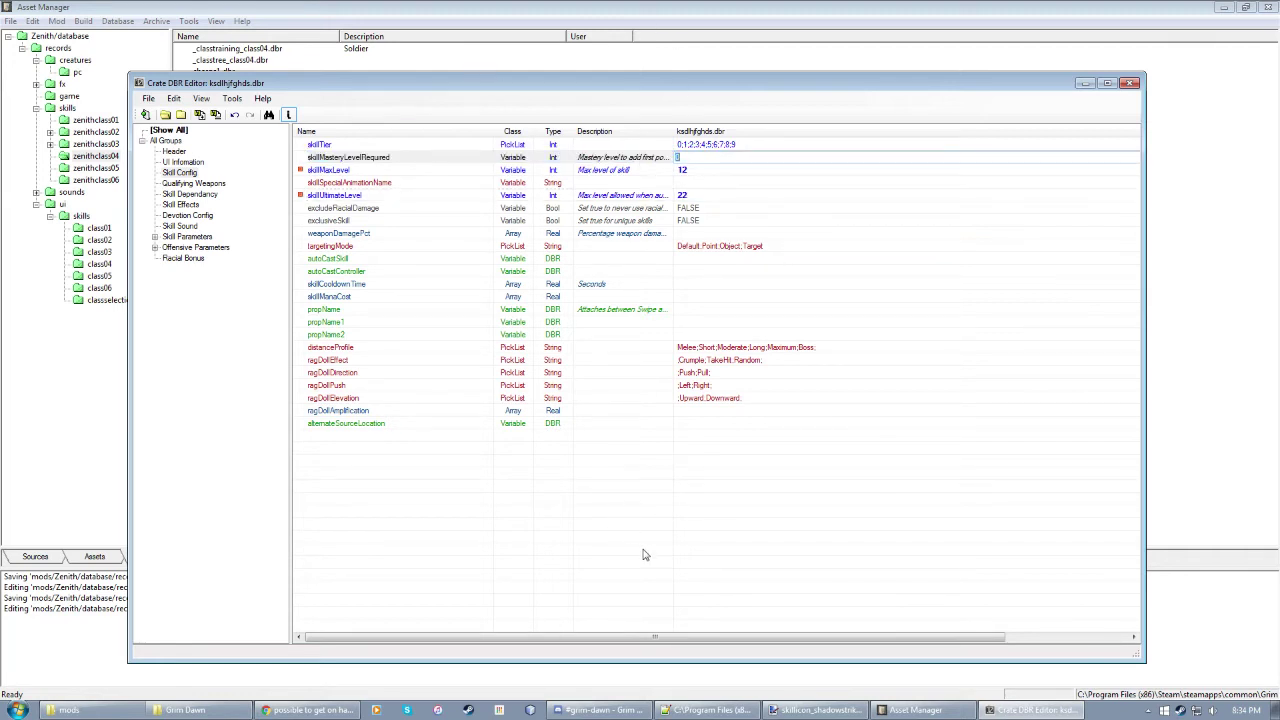
pyautogui.click(790, 145)
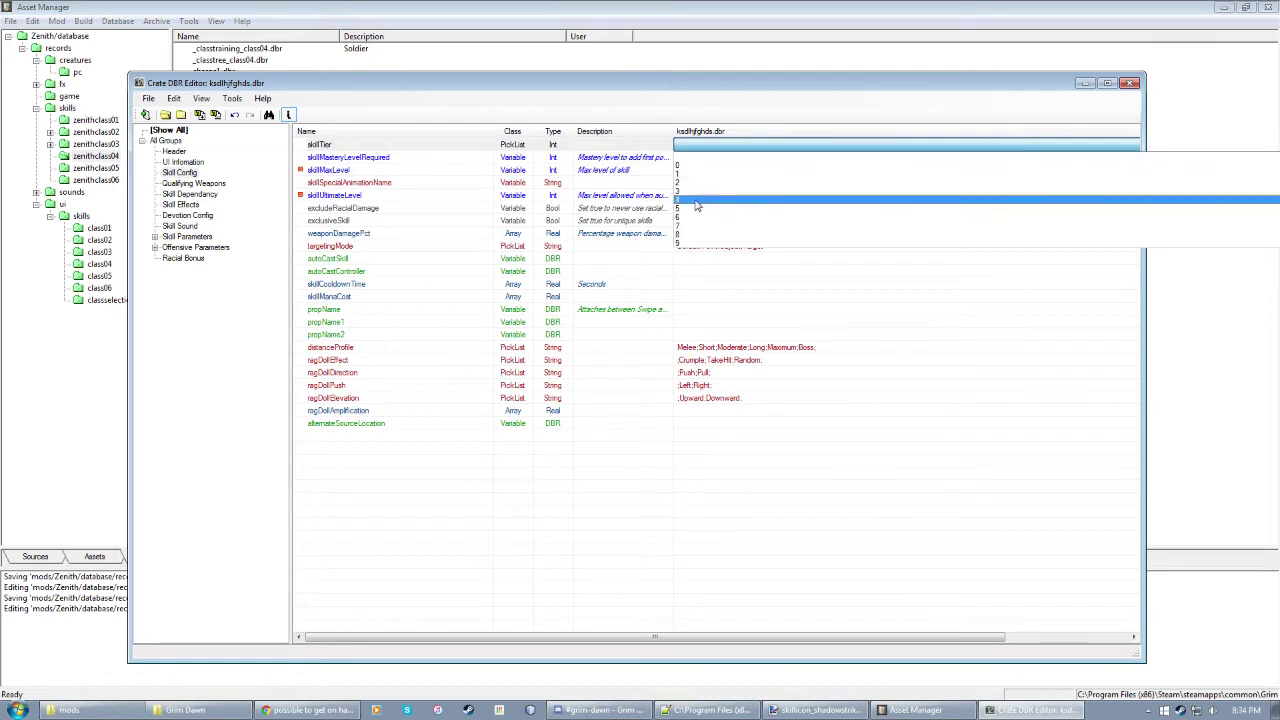
pyautogui.click(696, 230)
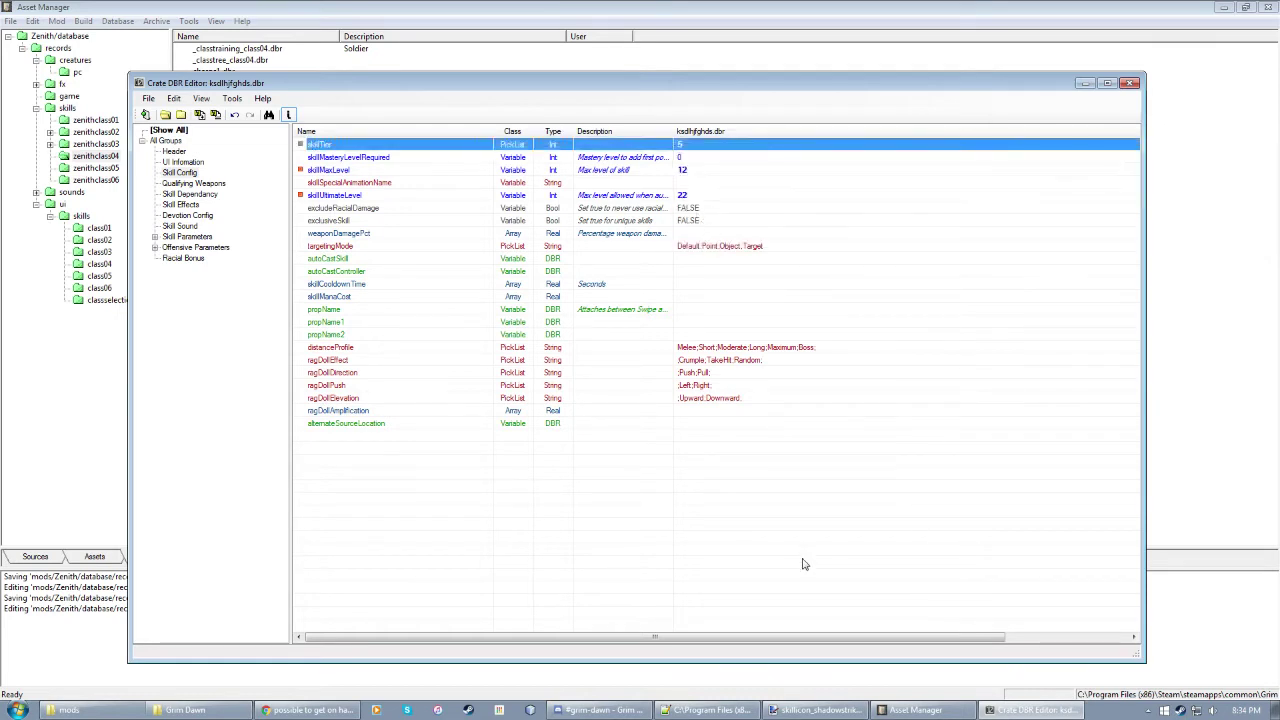
pyautogui.click(680, 238)
pyautogui.click(772, 163)
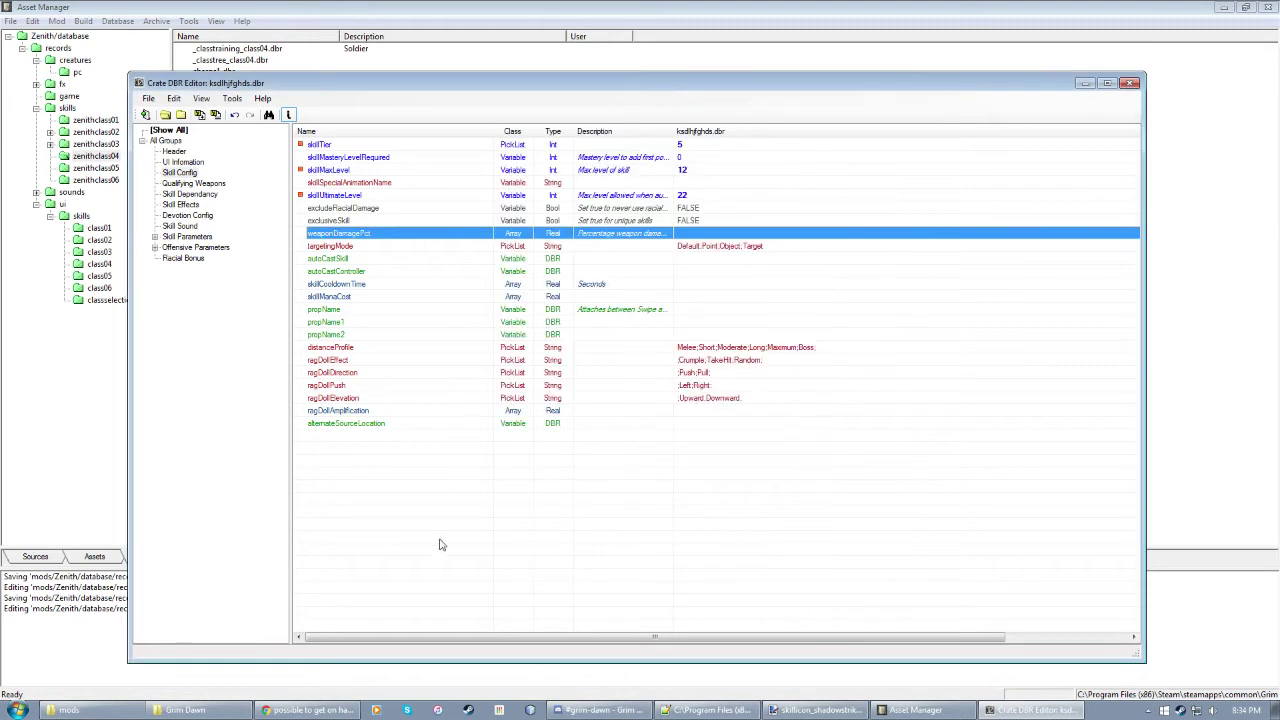
pyautogui.click(702, 287)
pyautogui.click(686, 298)
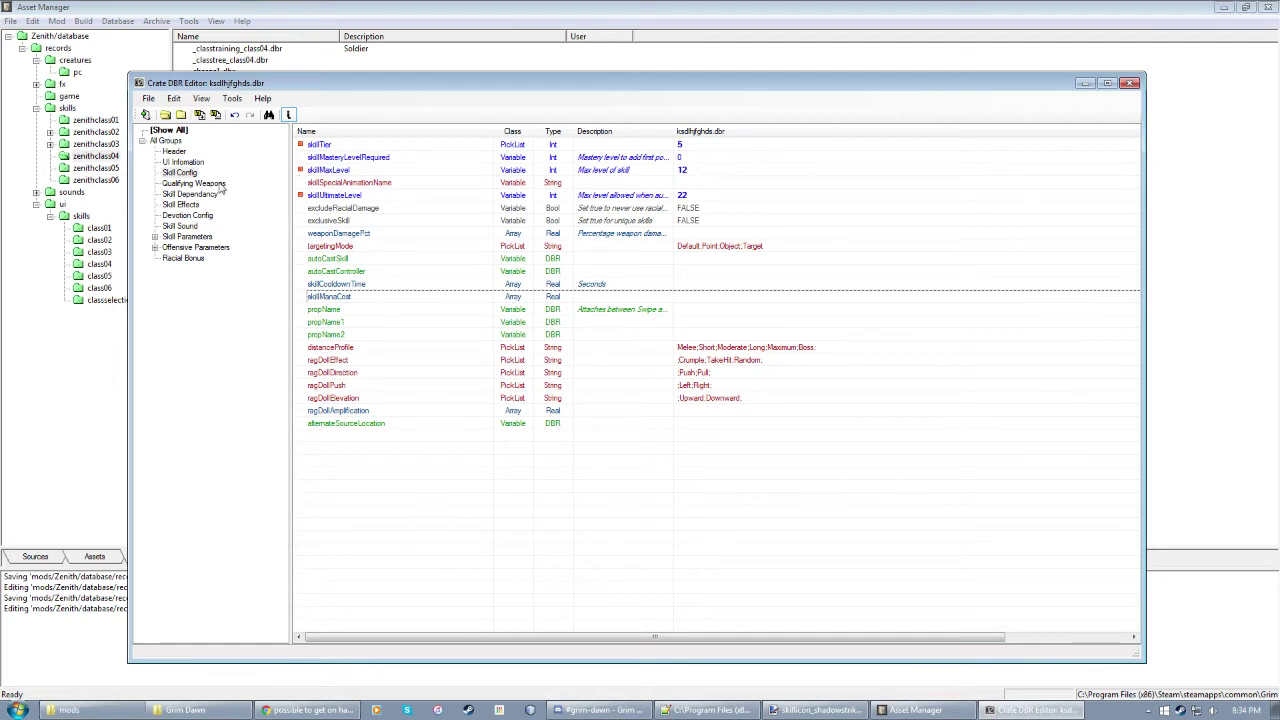
# Step: In the Skill Dependency group, set skillDependancy to records/skills/zenithclass04/charge1.dbr
pyautogui.click(196, 194)
pyautogui.click(190, 215)
pyautogui.click(192, 226)
pyautogui.click(189, 216)
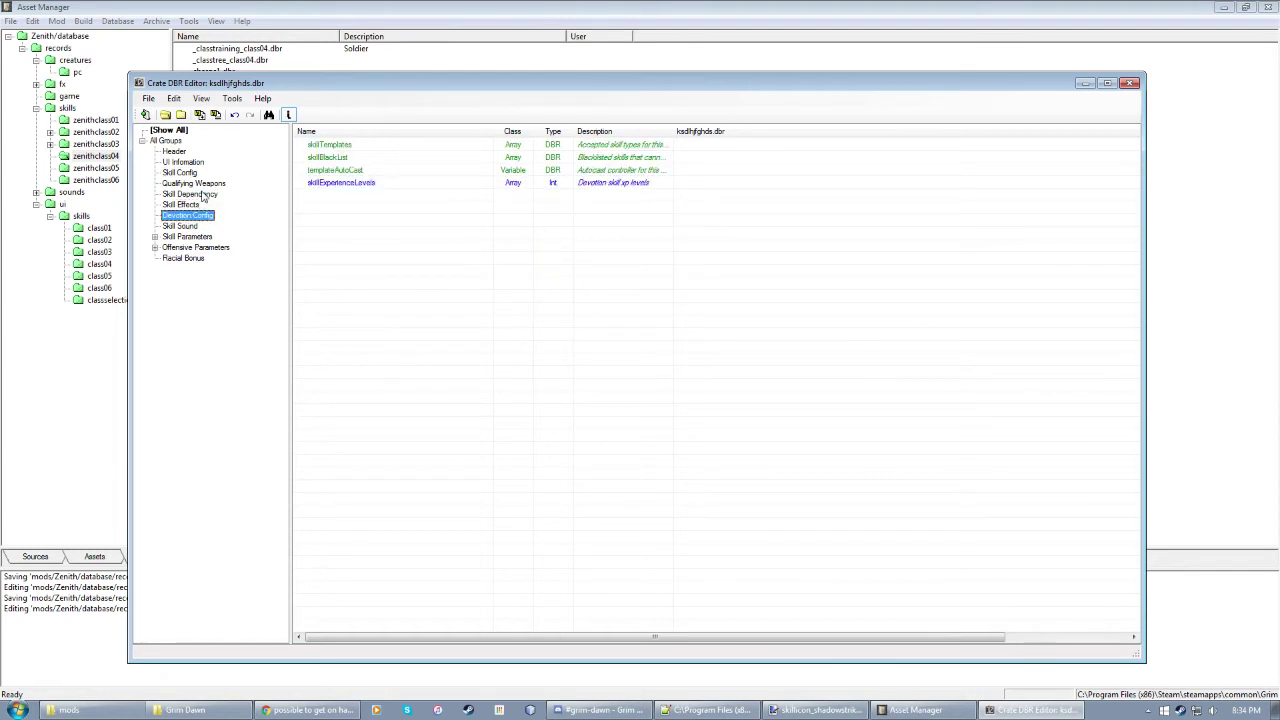
pyautogui.click(201, 194)
pyautogui.click(695, 145)
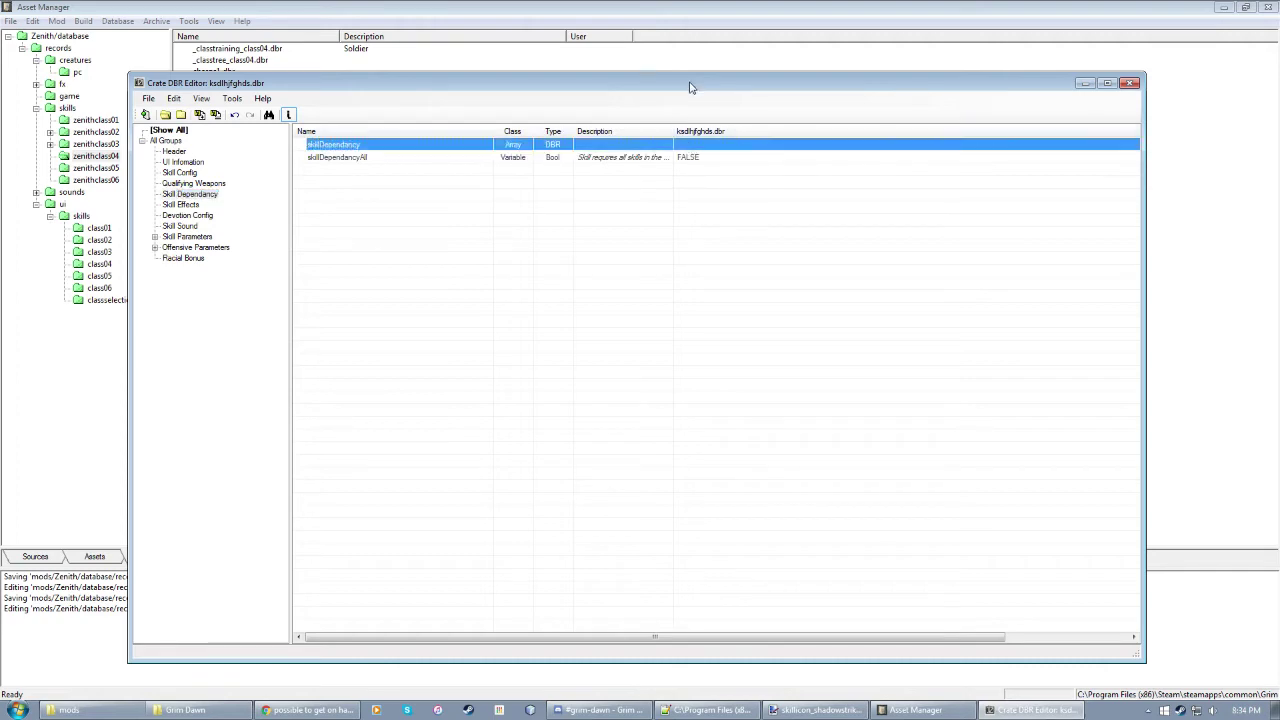
pyautogui.moveTo(688, 87); pyautogui.dragTo(646, 122)
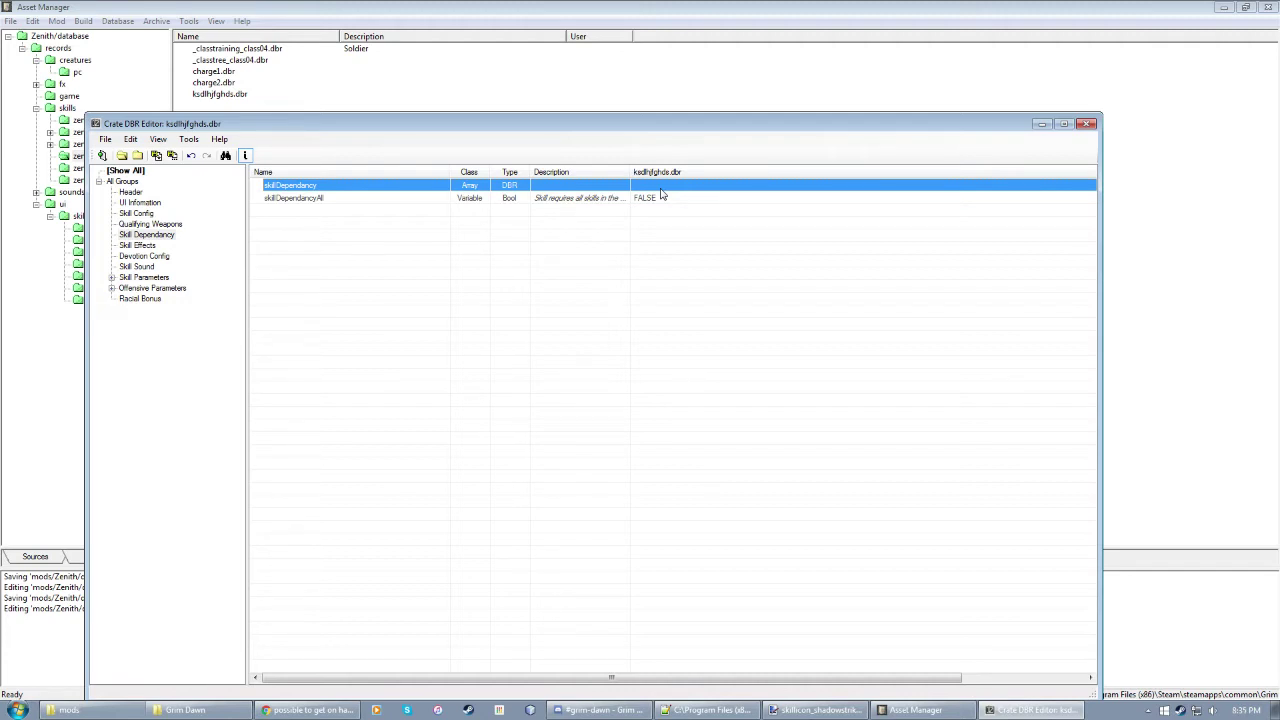
pyautogui.doubleClick(661, 195)
pyautogui.moveTo(578, 121); pyautogui.dragTo(531, 175)
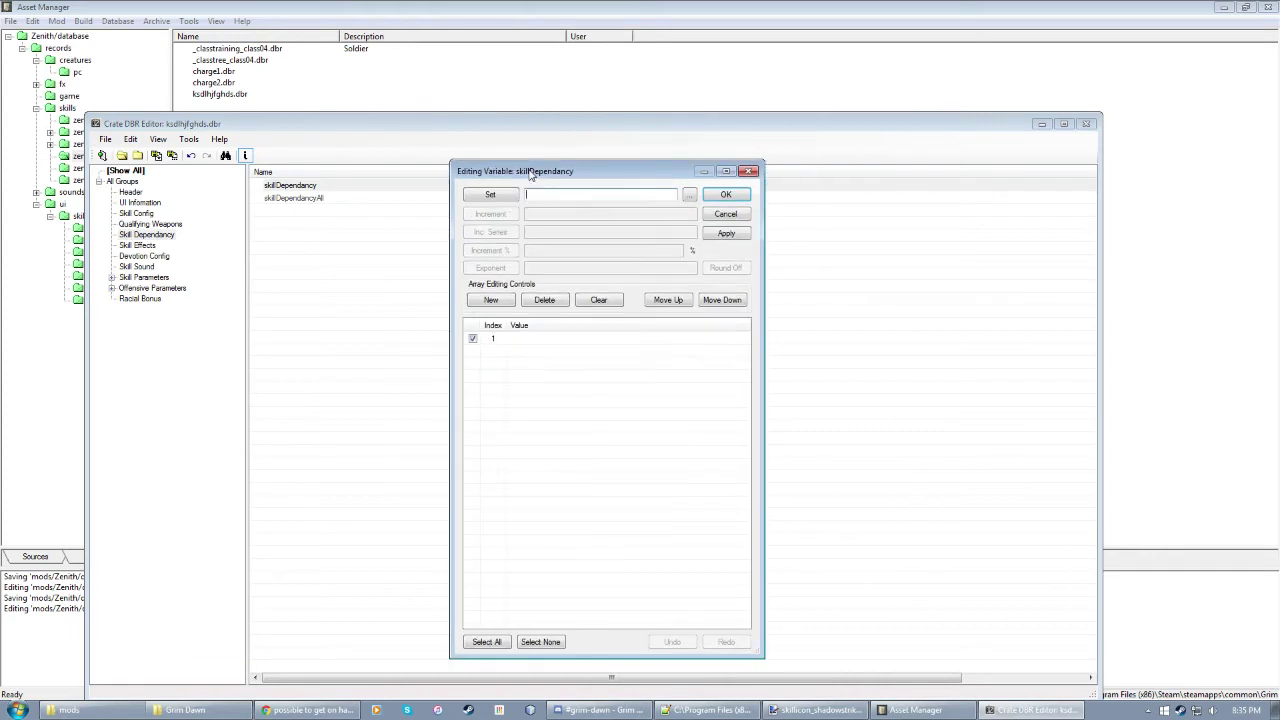
pyautogui.write('records/skills/zenithclass04/charge1.dbr')
pyautogui.click(490, 195)
pyautogui.click(727, 195)
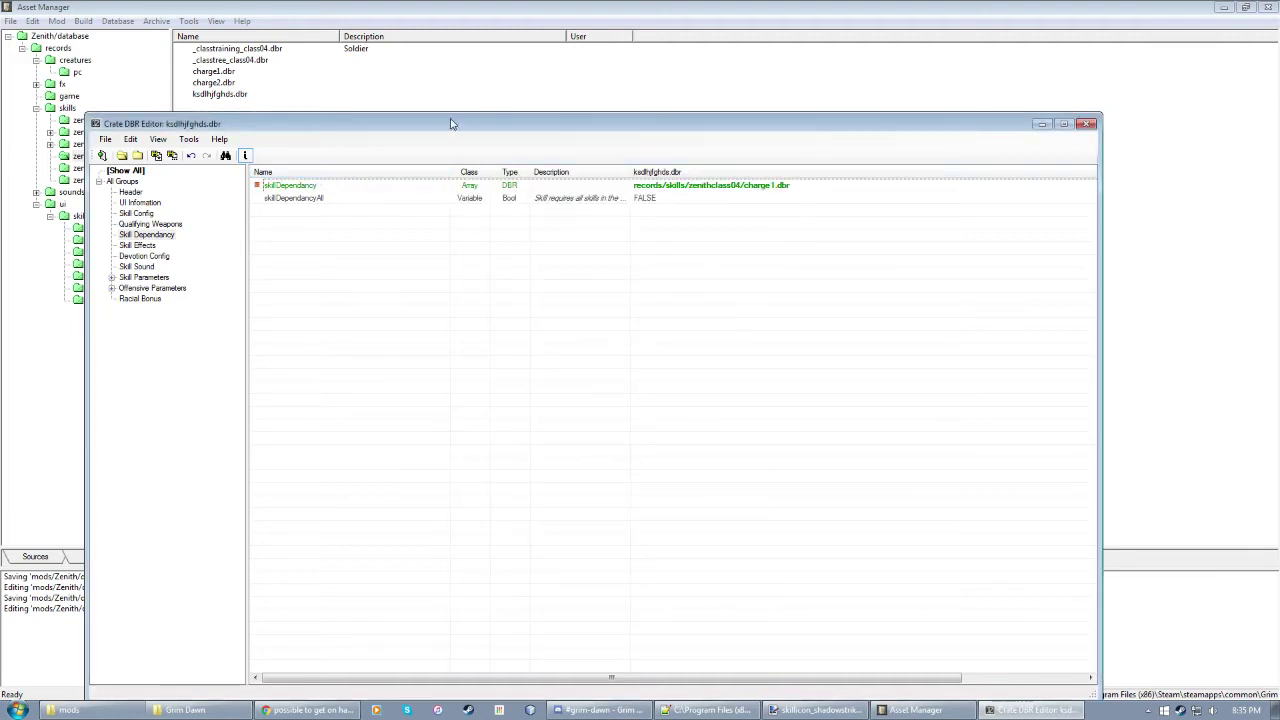
pyautogui.moveTo(451, 126); pyautogui.dragTo(478, 115)
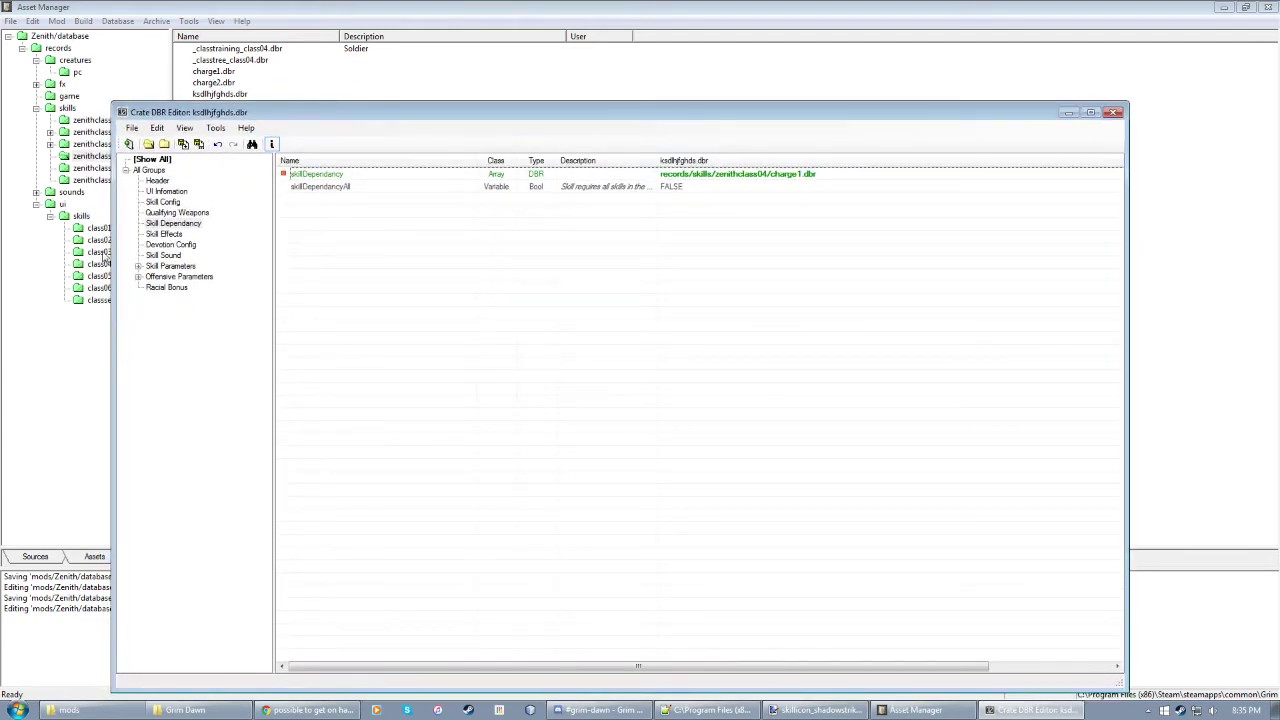
# Step: Look through the Skill Sound, Skill Effects and Qualifying Weapons groups and recheck the Skill Dependency entry
pyautogui.click(166, 255)
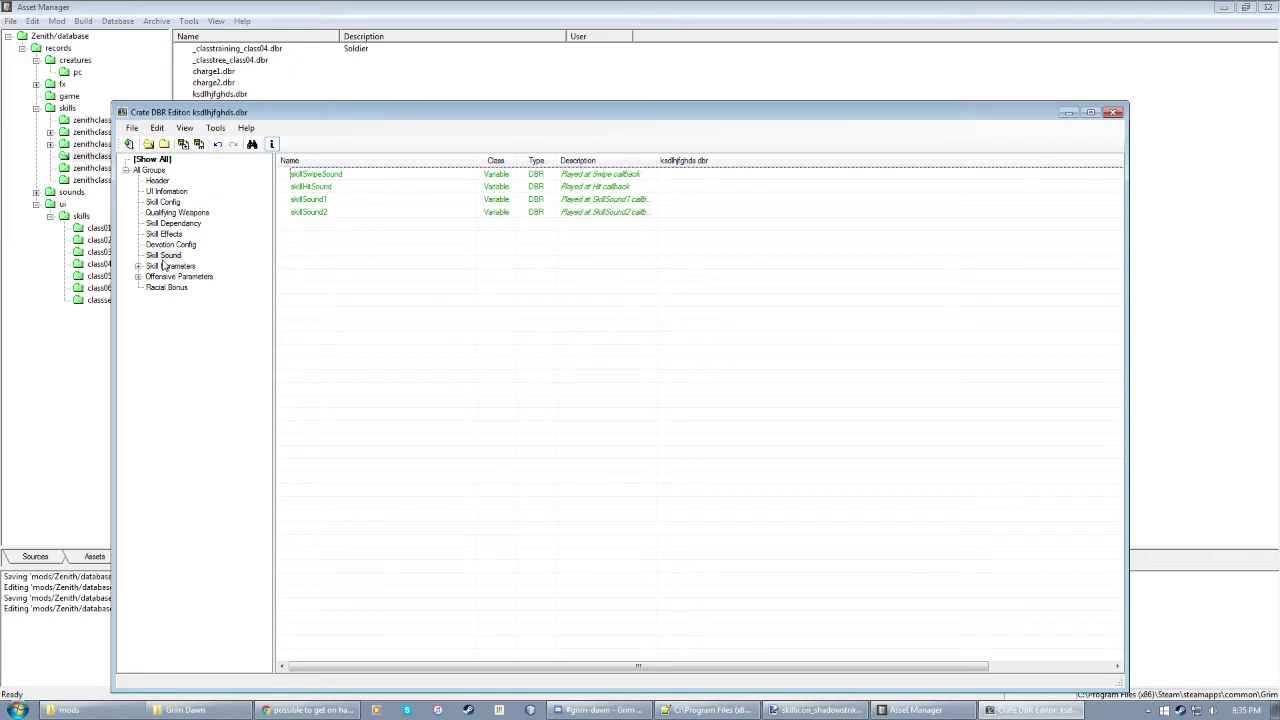
pyautogui.click(165, 234)
pyautogui.click(170, 223)
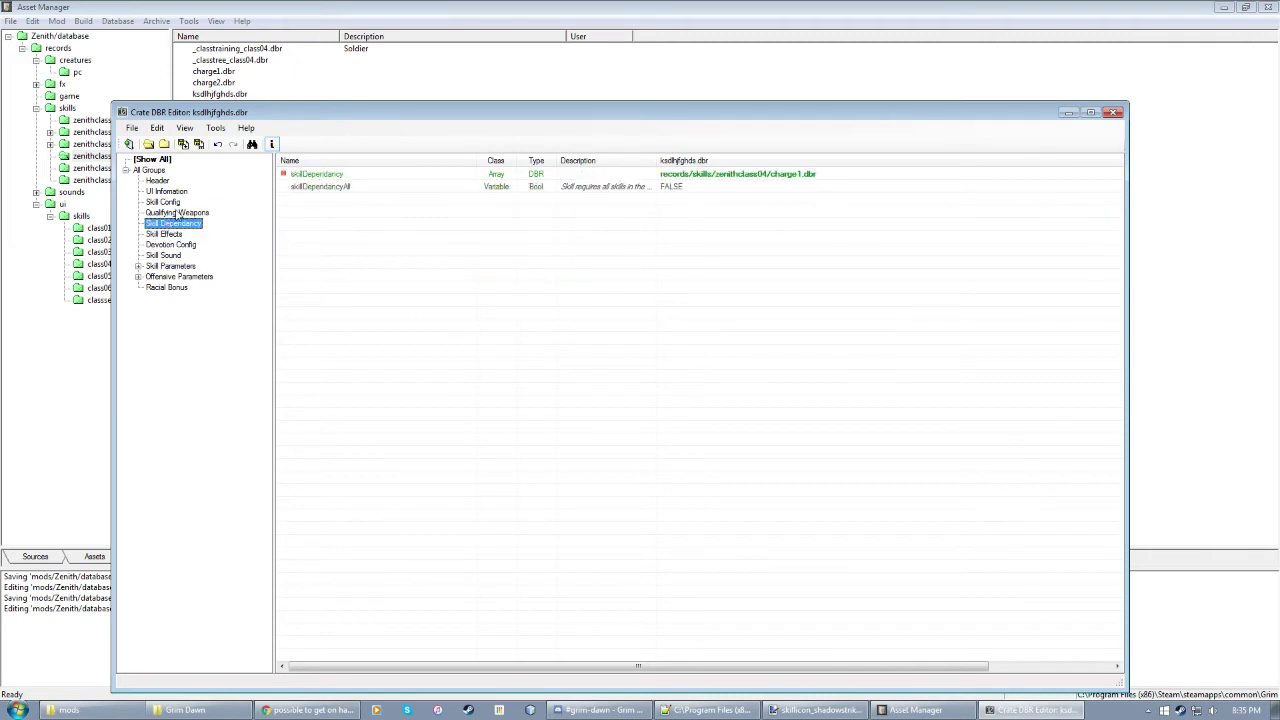
pyautogui.click(177, 213)
pyautogui.click(179, 226)
pyautogui.click(692, 186)
pyautogui.click(692, 175)
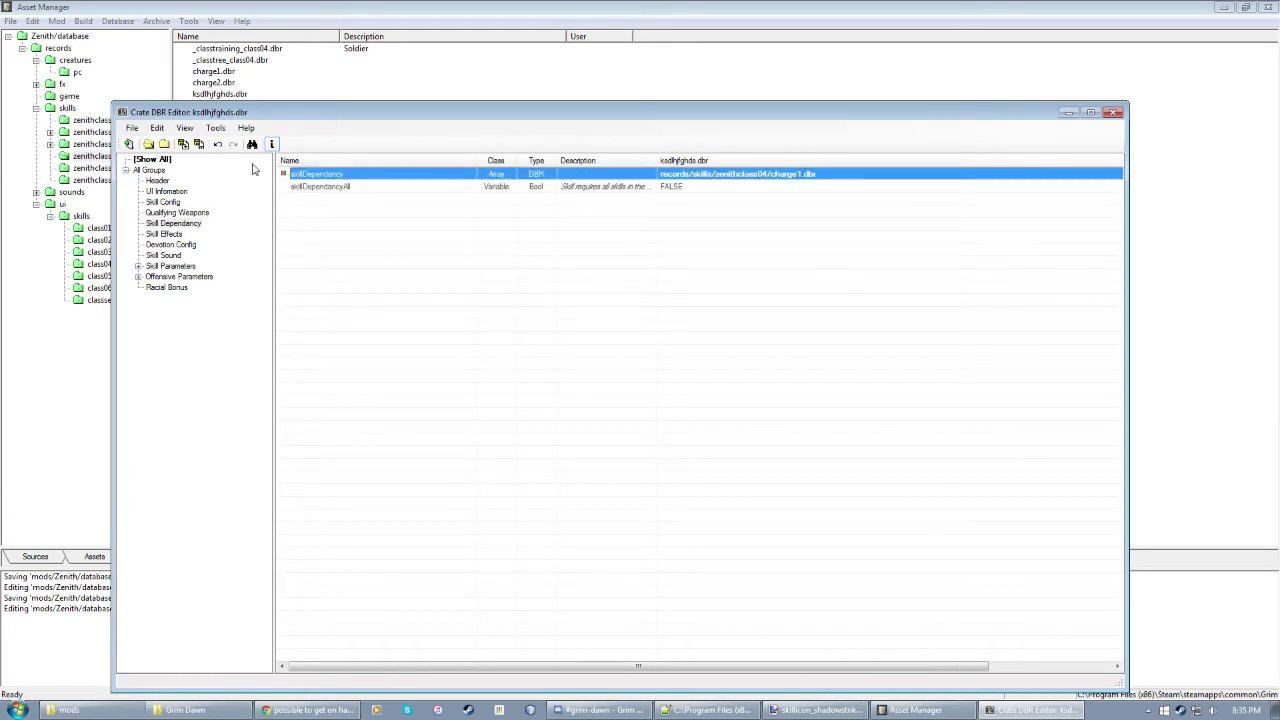
# Step: Review the variables in the Skill Config and UI Information groups of the new skill record
pyautogui.click(180, 201)
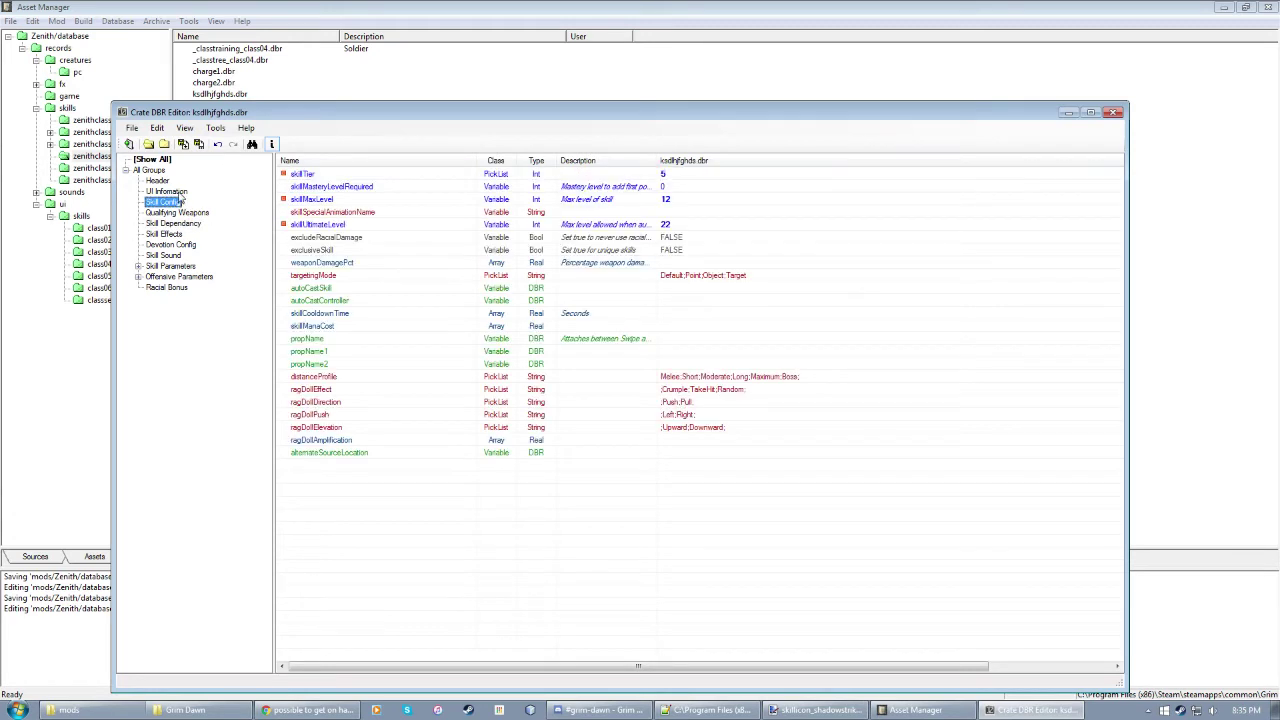
pyautogui.click(178, 192)
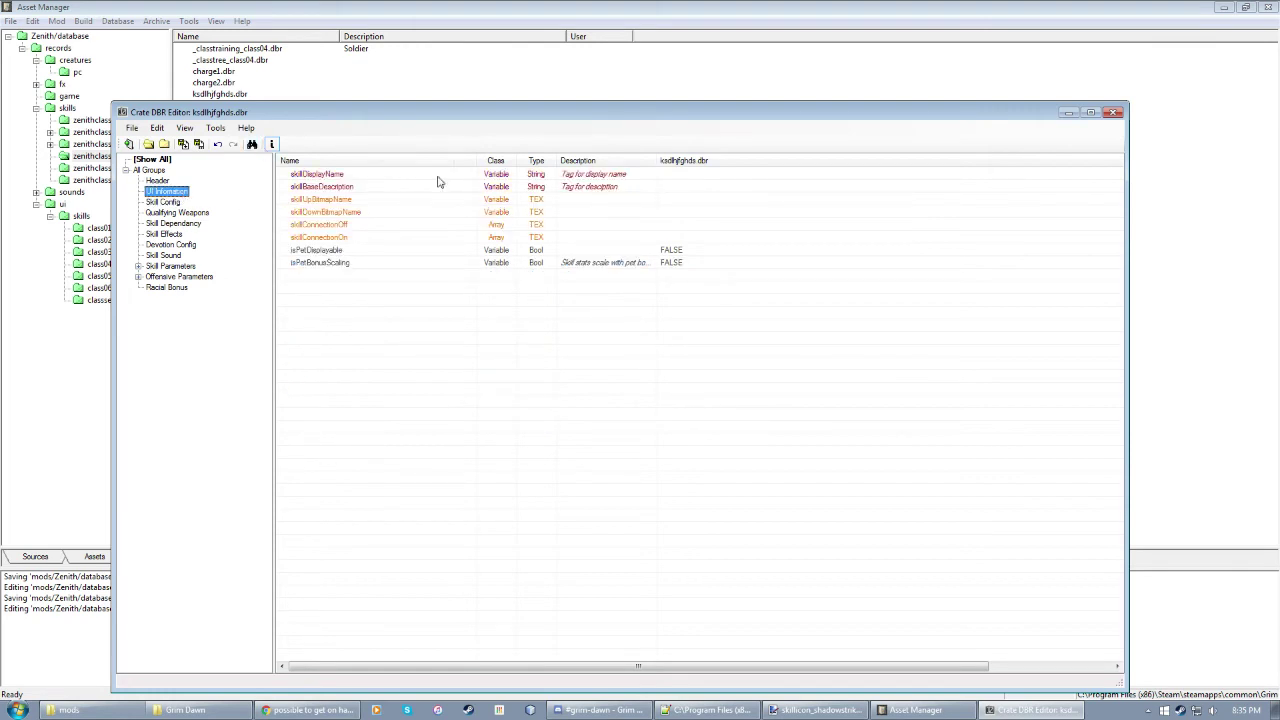
pyautogui.moveTo(736, 120); pyautogui.dragTo(778, 94)
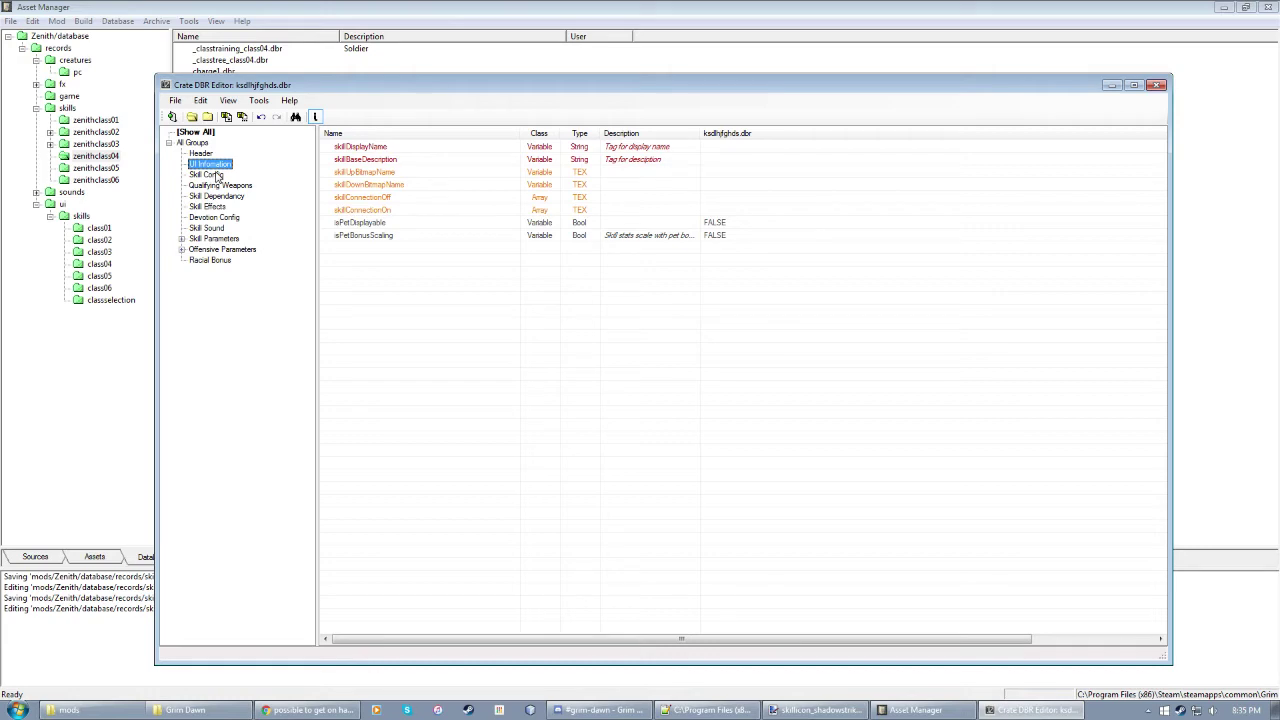
pyautogui.moveTo(334, 93); pyautogui.dragTo(352, 62)
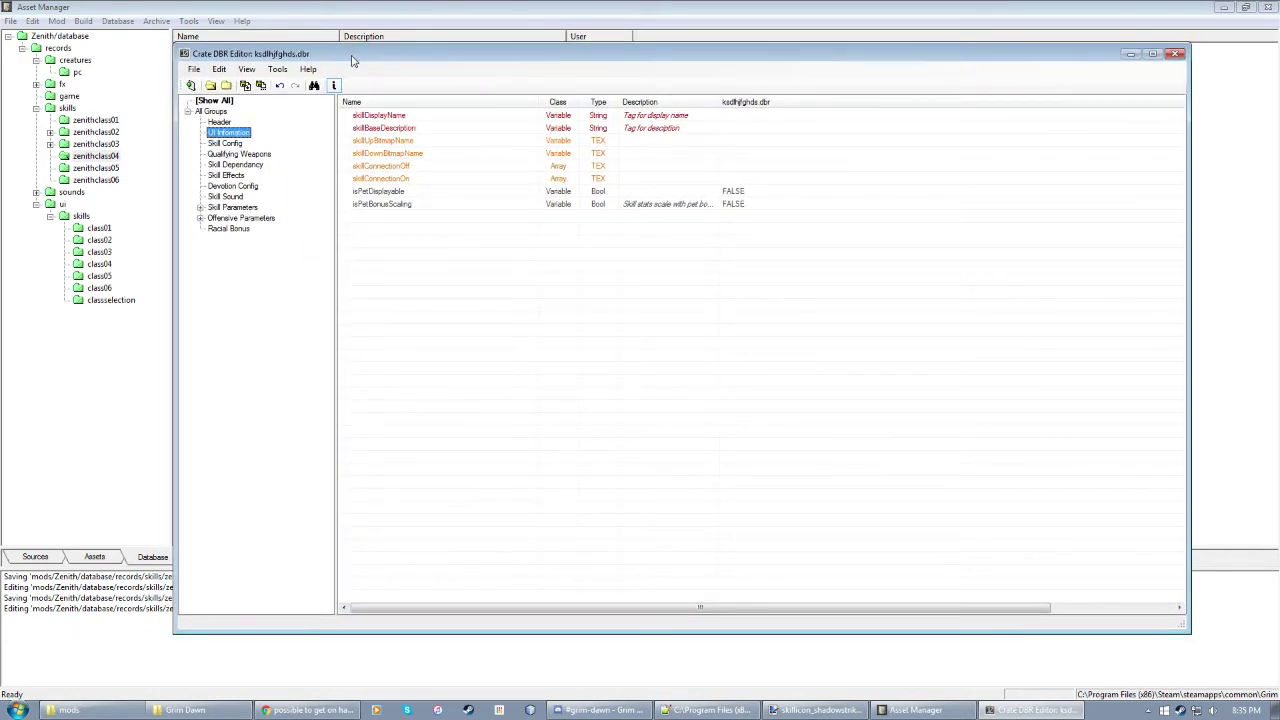
pyautogui.moveTo(352, 62); pyautogui.dragTo(338, 63)
pyautogui.click(220, 144)
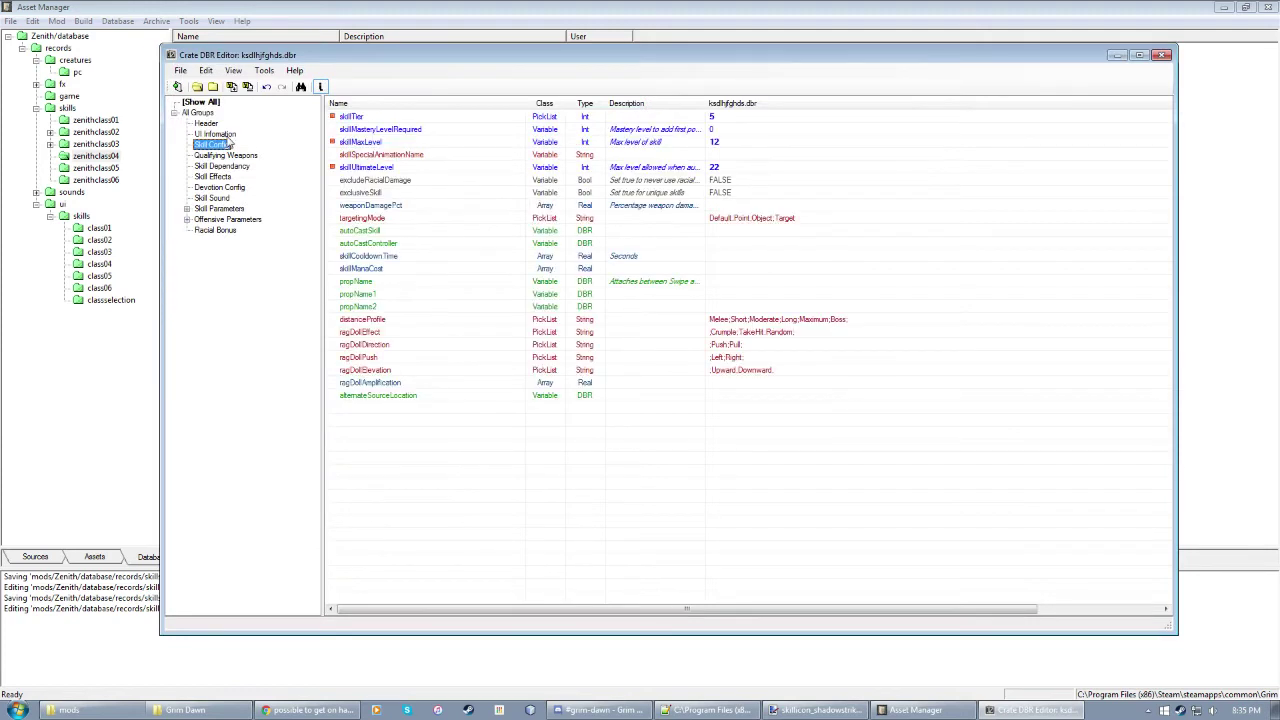
pyautogui.click(218, 136)
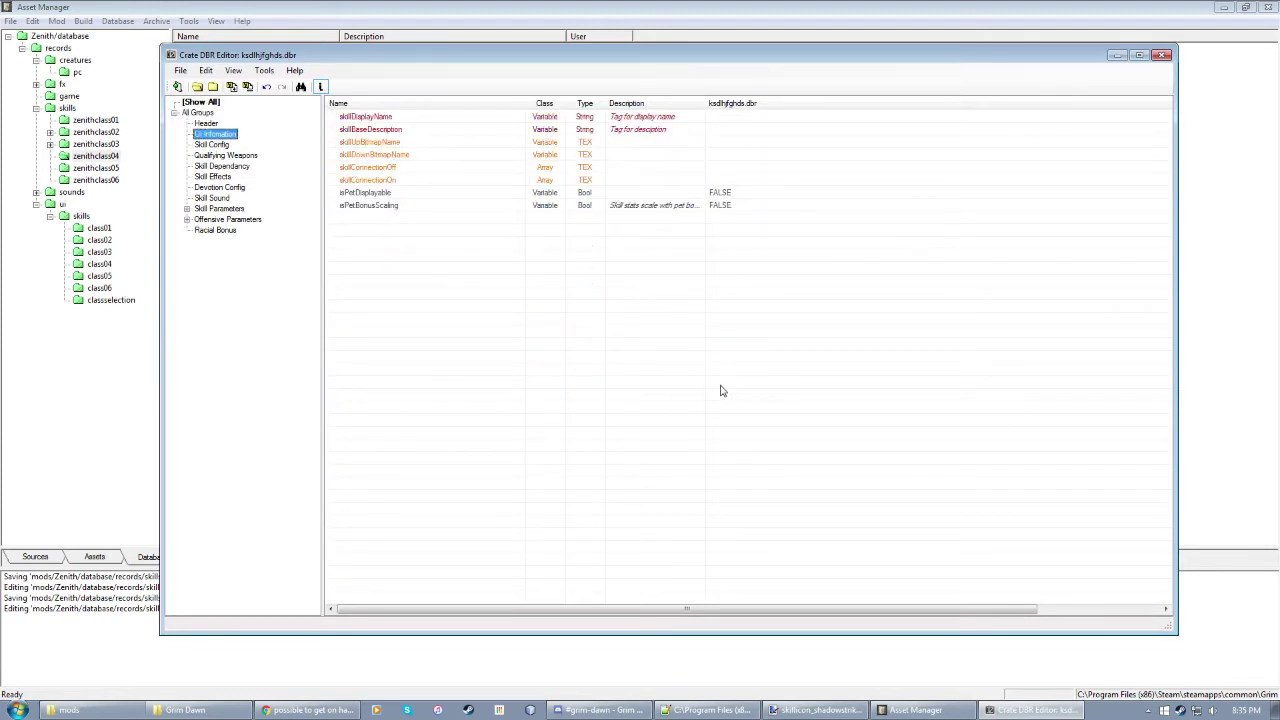
# Step: Close the current record and open charge1.dbr at its UI Information group
pyautogui.moveTo(756, 60); pyautogui.dragTo(649, 184)
pyautogui.hotkey('alt', 'F4')
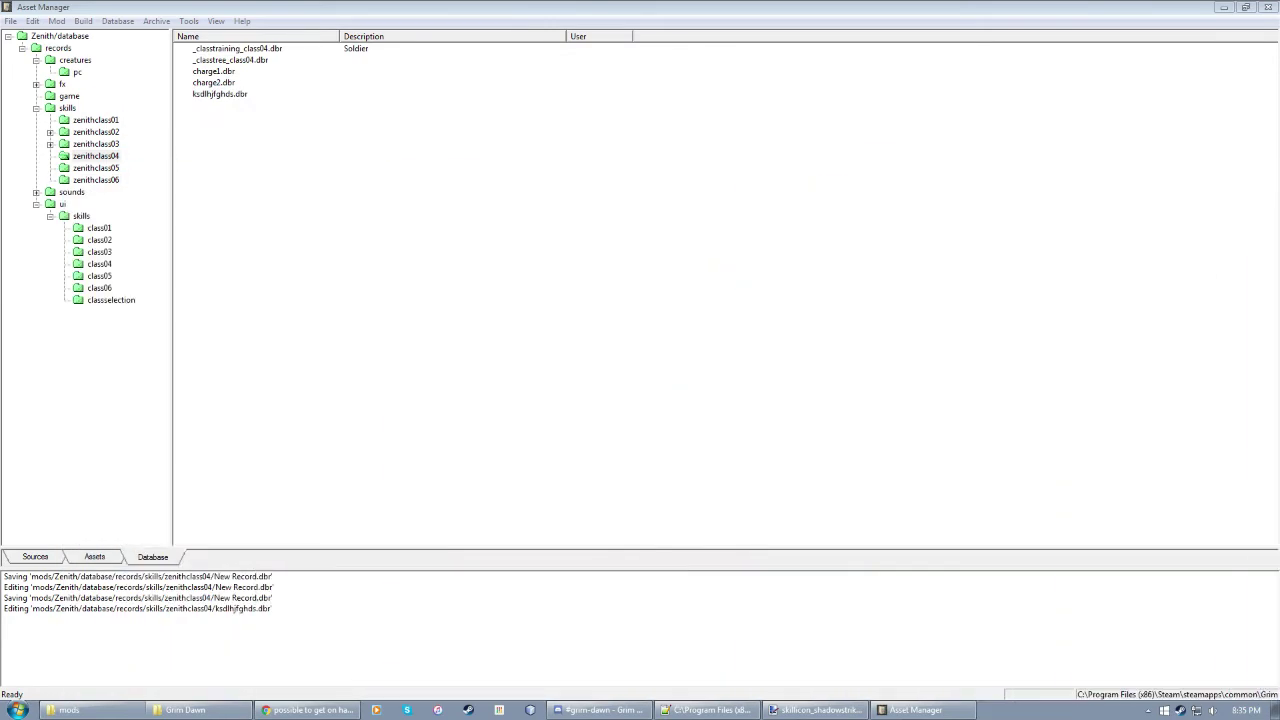
pyautogui.doubleClick(210, 73)
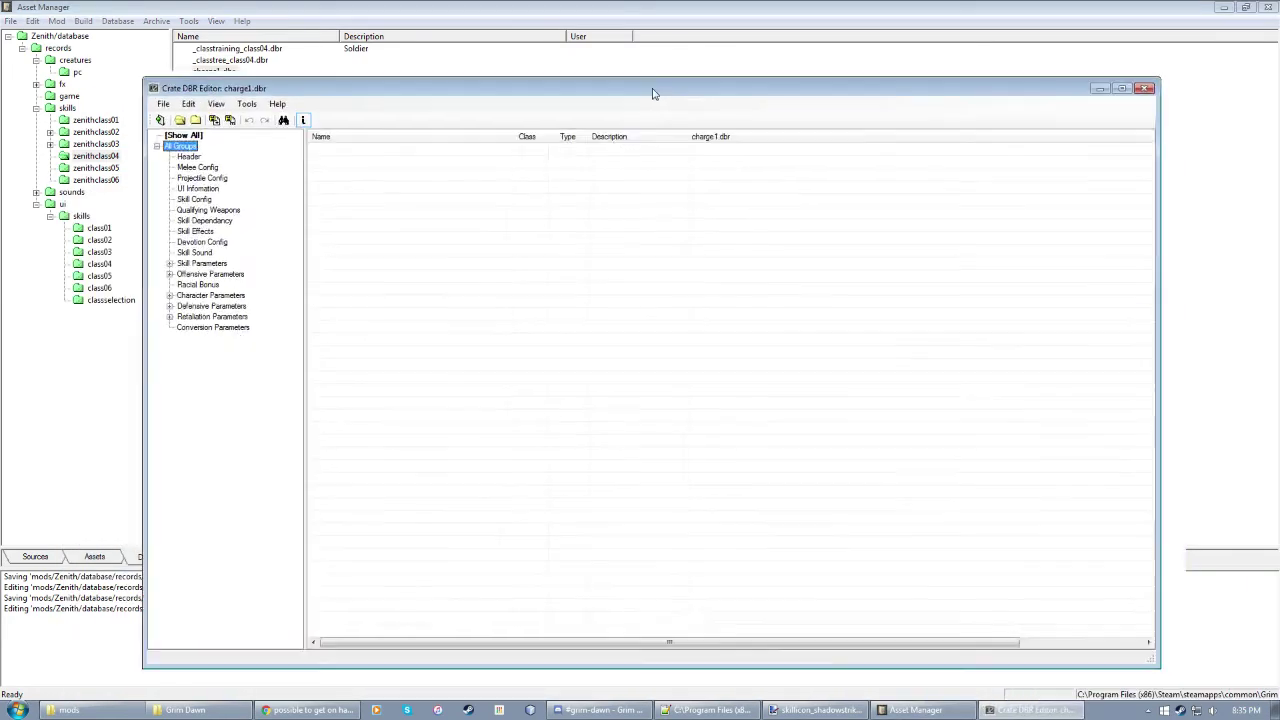
pyautogui.click(190, 191)
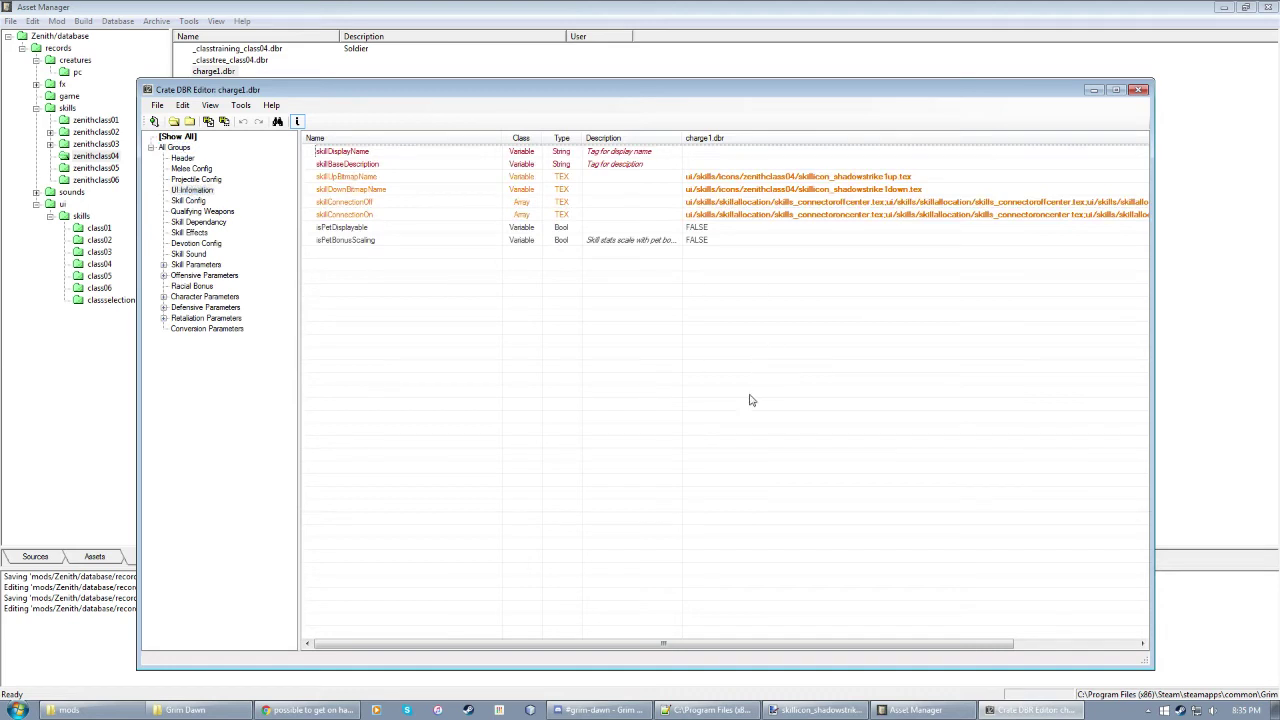
pyautogui.moveTo(786, 90); pyautogui.dragTo(771, 90)
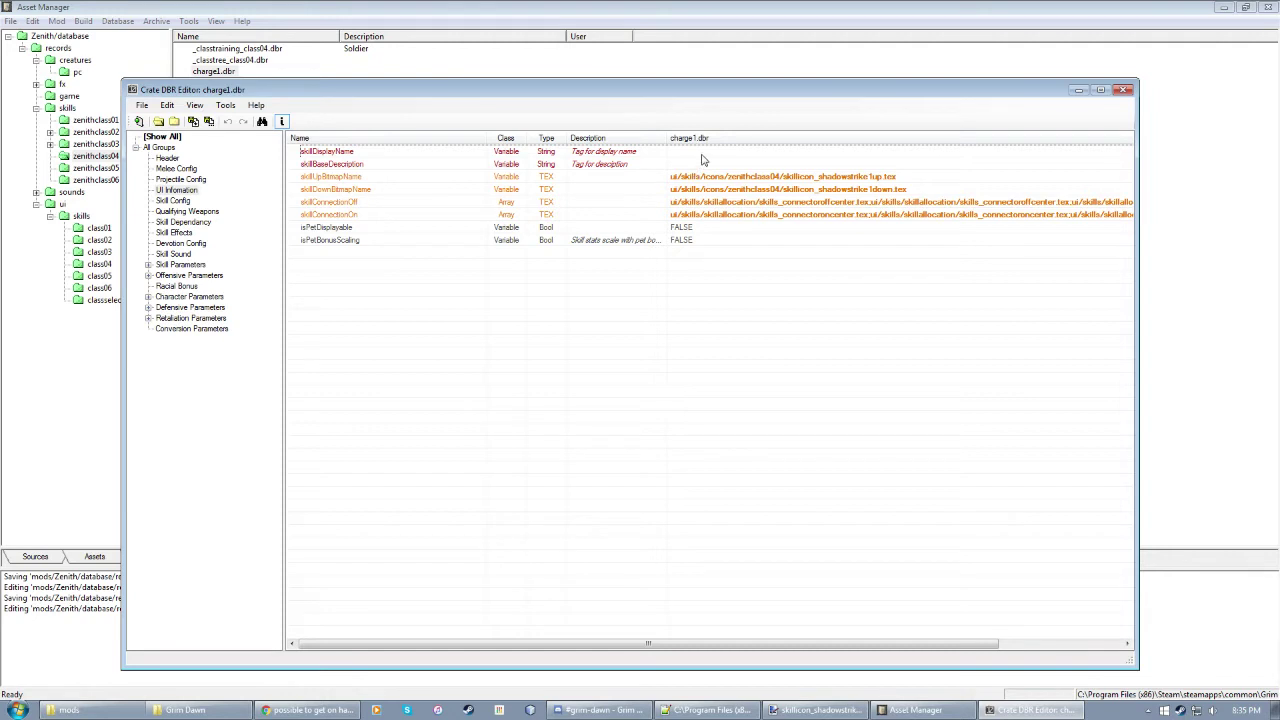
# Step: Examine the connector texture paths listed in charge1.dbr's skillConnectionOff array, leaving its values as they are
pyautogui.doubleClick(703, 204)
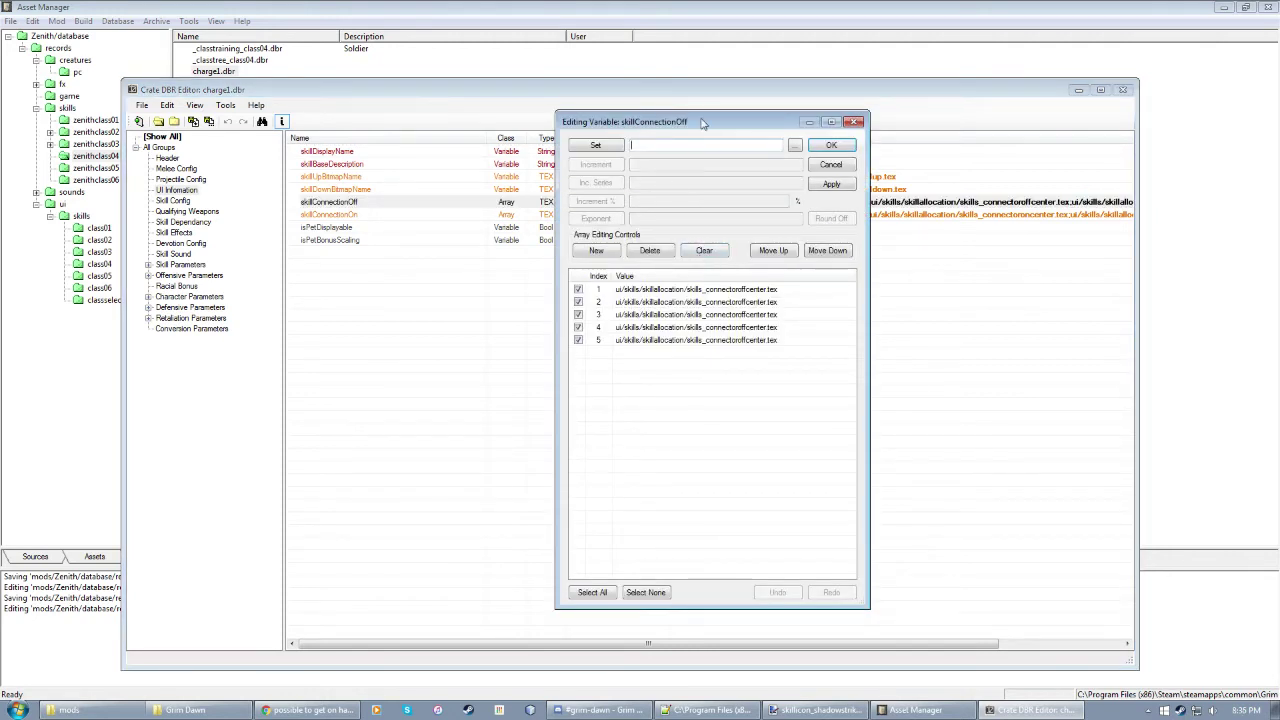
pyautogui.moveTo(705, 124); pyautogui.dragTo(665, 127)
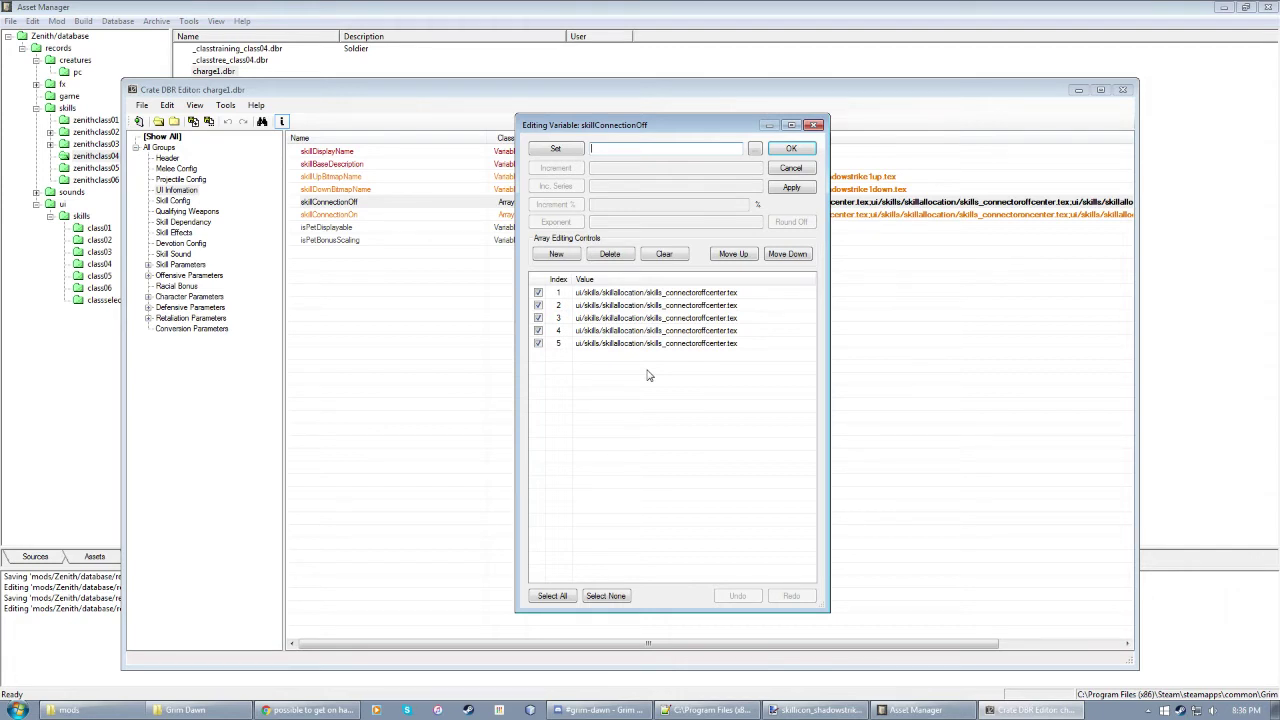
pyautogui.moveTo(684, 134); pyautogui.dragTo(665, 150)
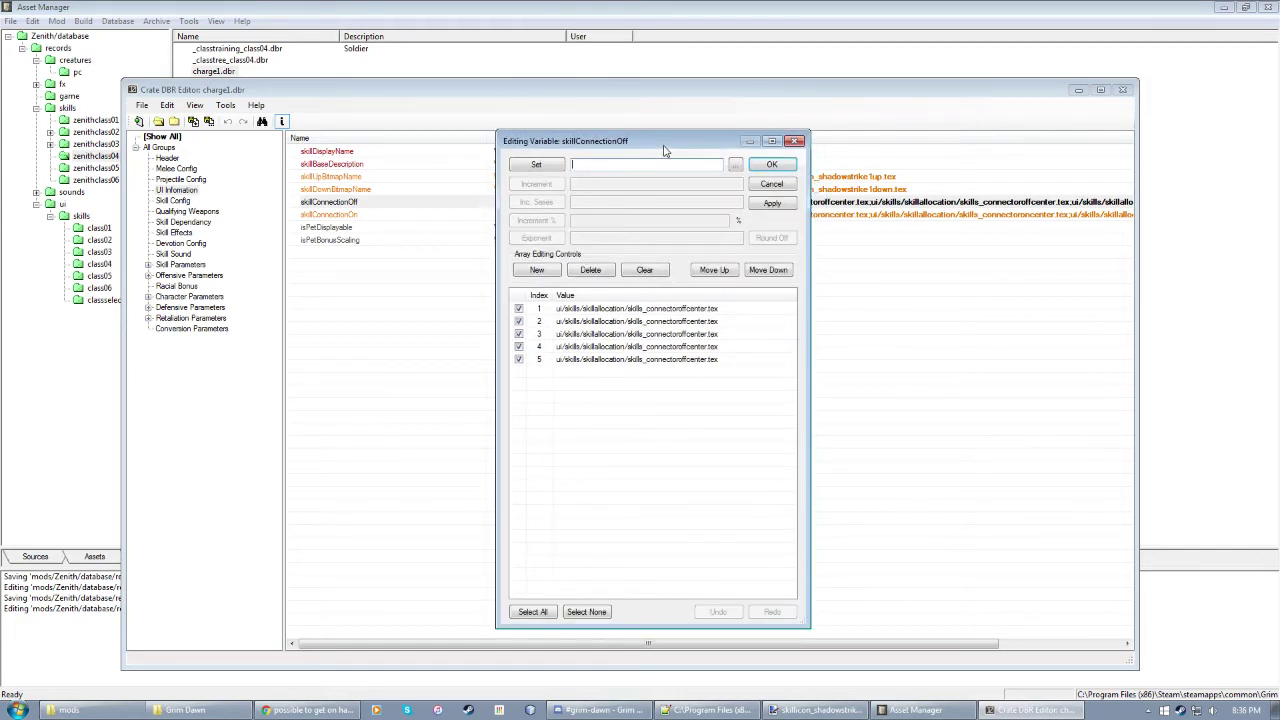
pyautogui.click(772, 166)
# Step: Examine the indexed connector texture paths in the skillConnectionOn array, cancel the editing dialog and select skillUpBitmapName
pyautogui.doubleClick(794, 216)
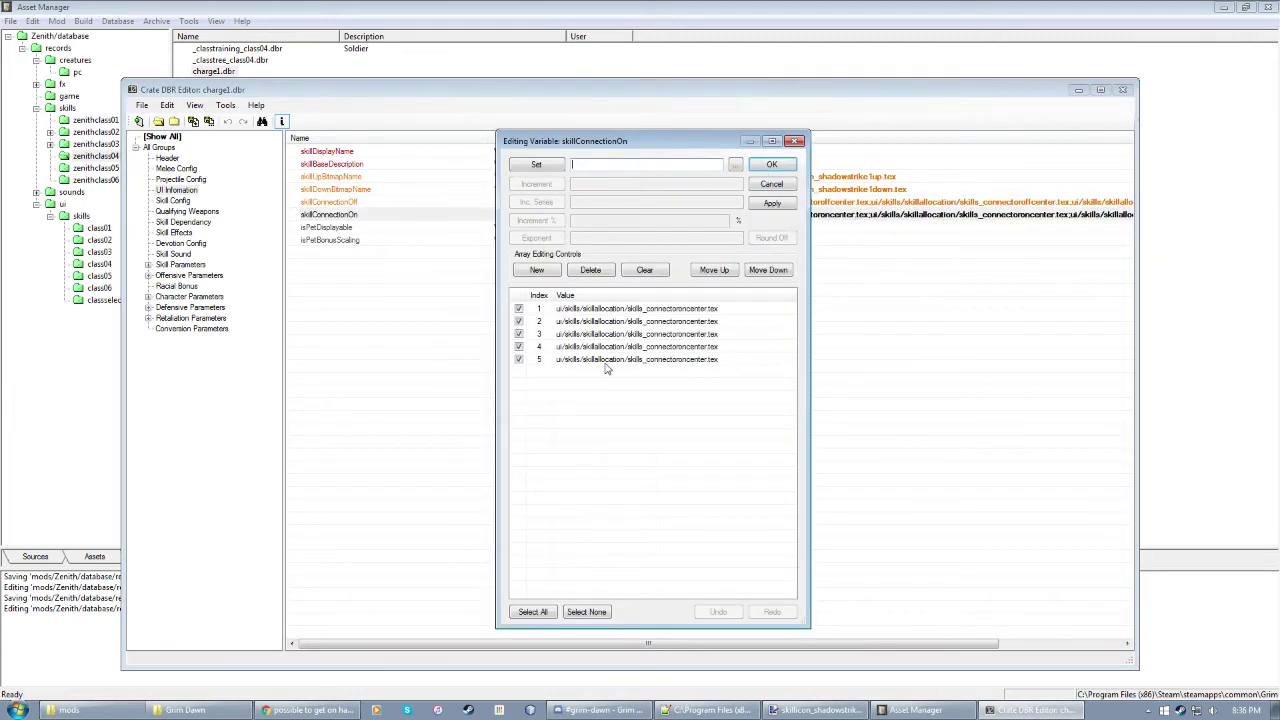
pyautogui.click(670, 310)
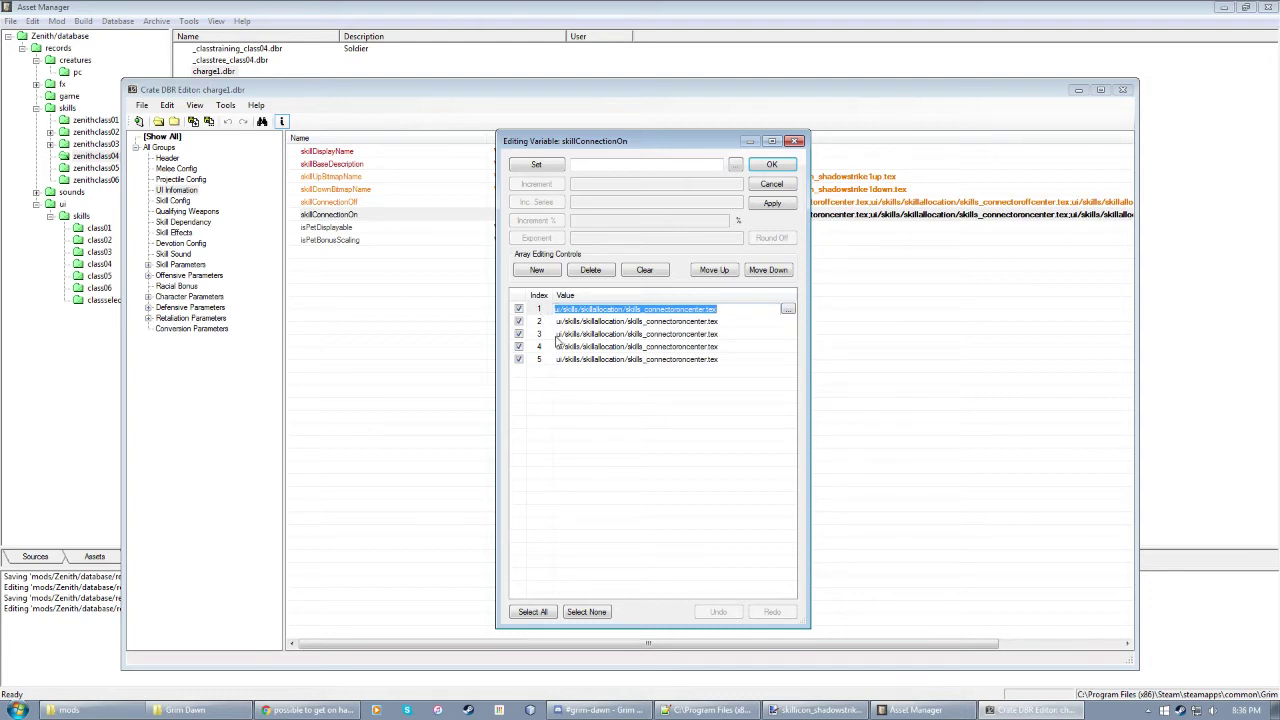
pyautogui.click(591, 323)
pyautogui.click(580, 309)
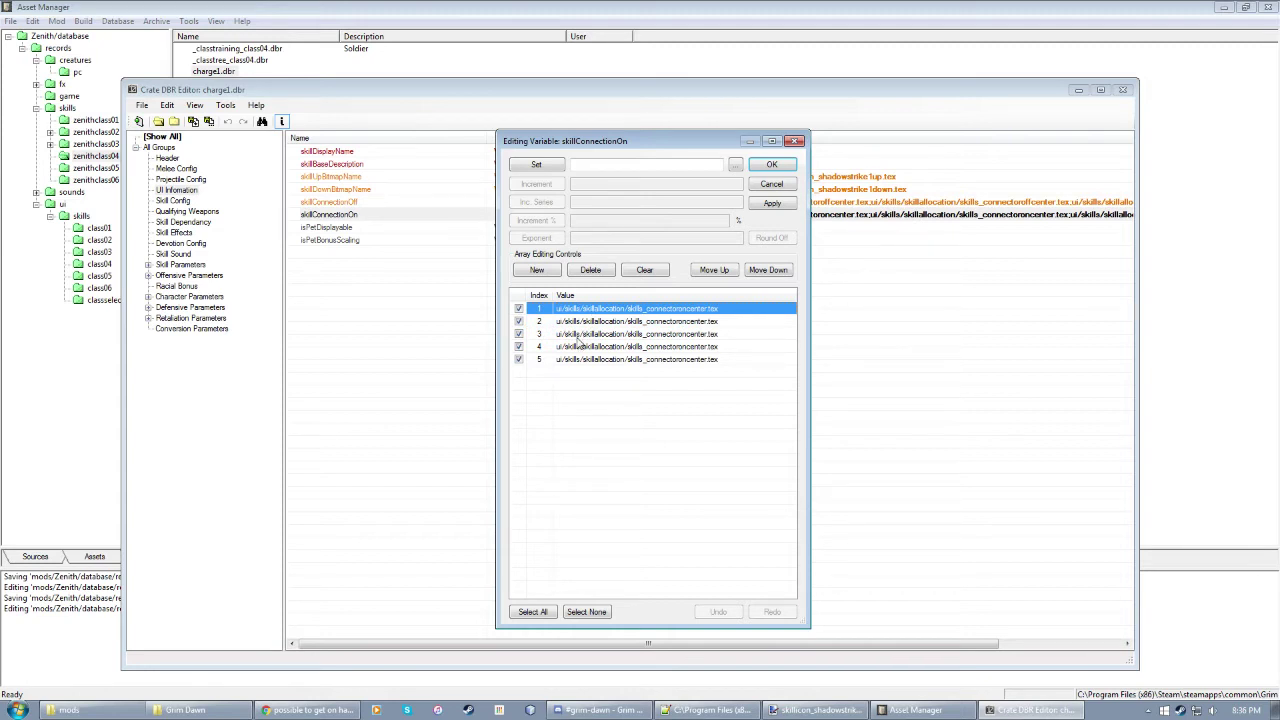
pyautogui.click(580, 336)
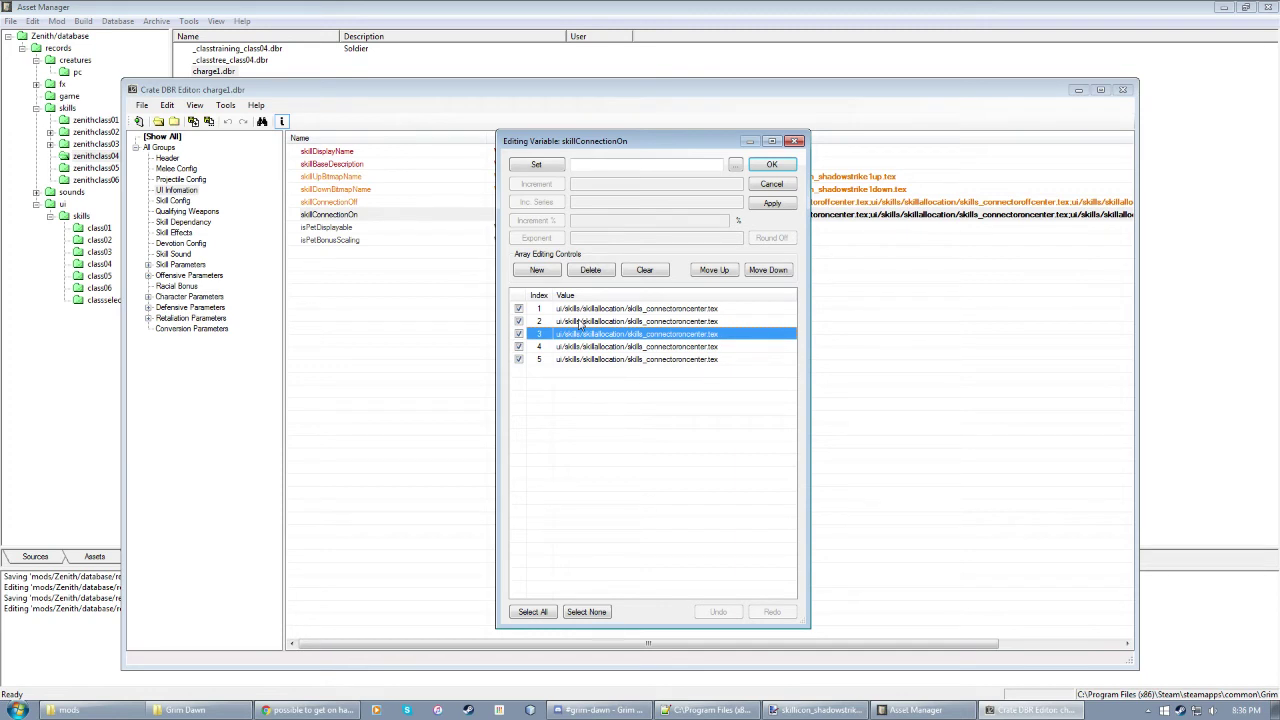
pyautogui.click(610, 467)
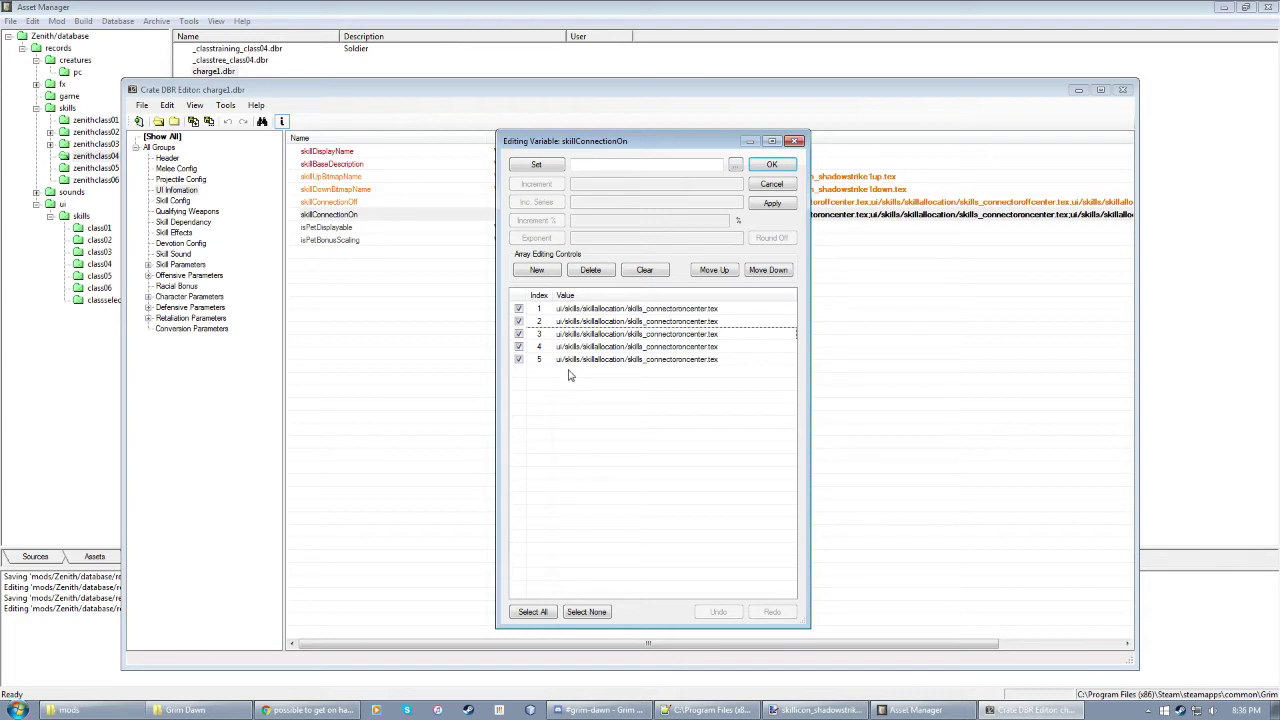
pyautogui.moveTo(630, 142); pyautogui.dragTo(627, 79)
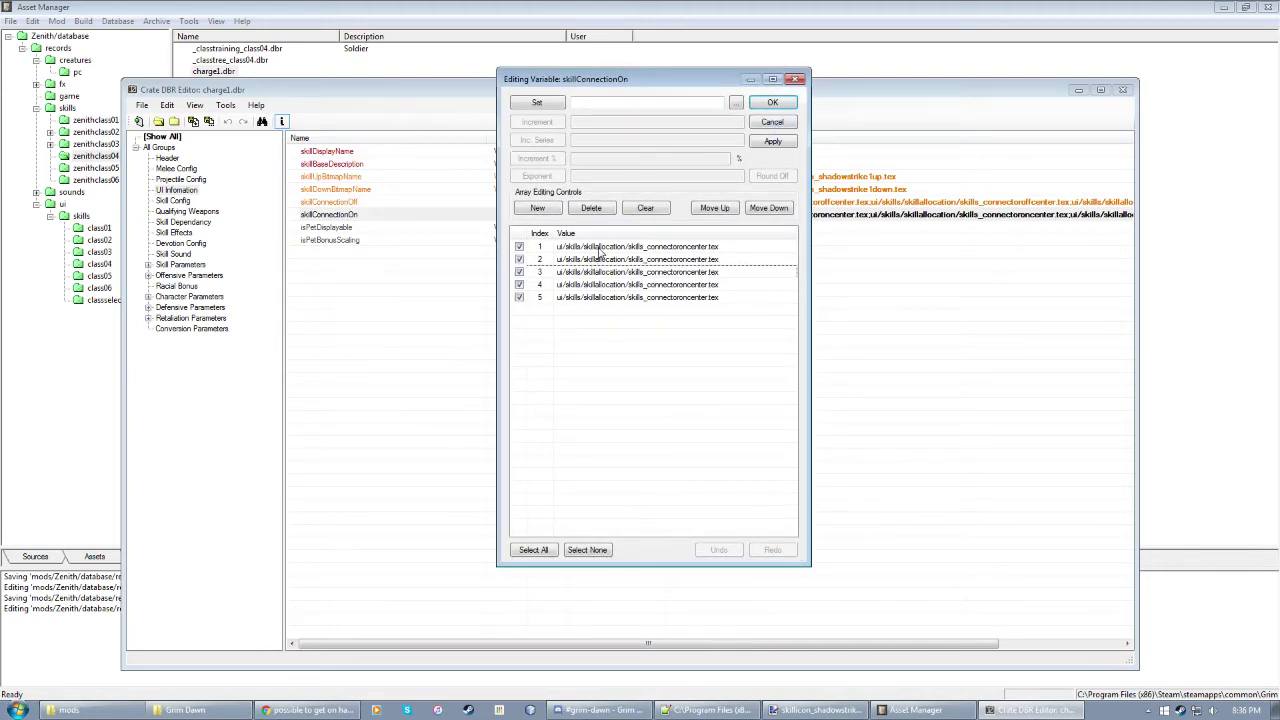
pyautogui.moveTo(600, 253); pyautogui.dragTo(577, 341)
pyautogui.click(577, 341)
pyautogui.moveTo(695, 85); pyautogui.dragTo(686, 163)
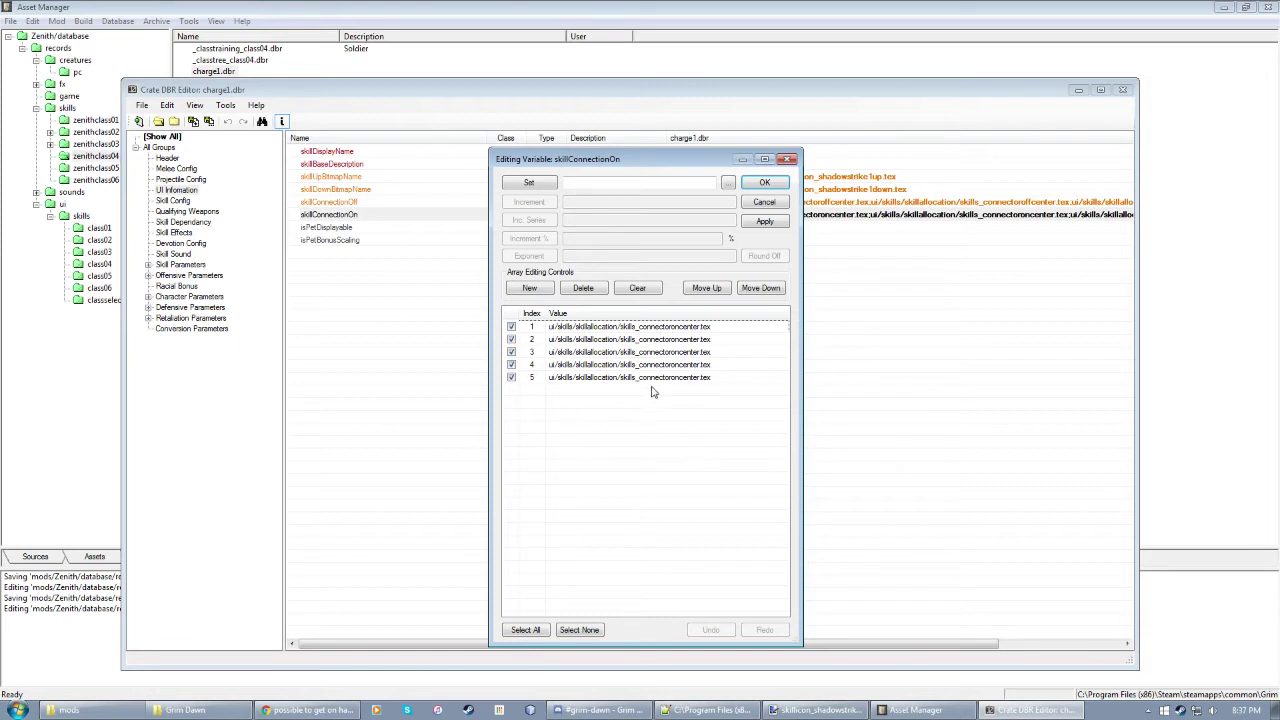
pyautogui.click(779, 204)
pyautogui.click(708, 180)
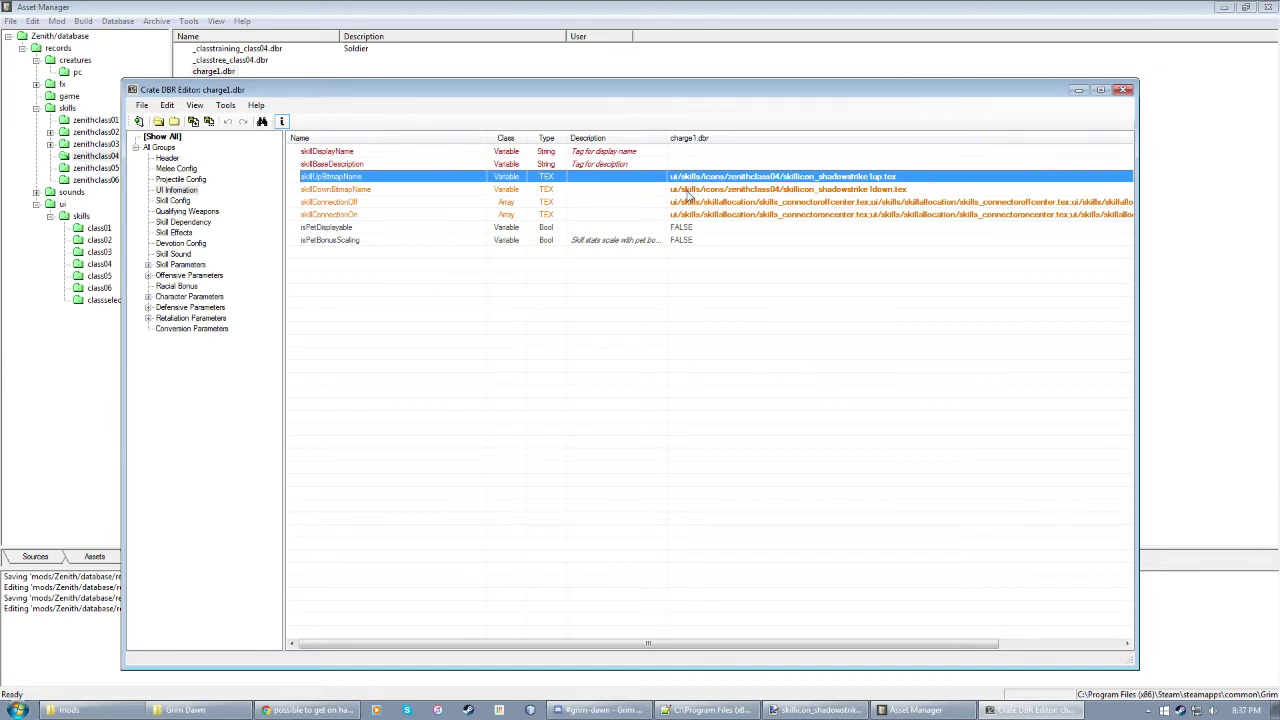
# Step: Examine the skill icon texture paths and the name and description tag variables in charge1.dbr's UI Information group
pyautogui.click(688, 190)
pyautogui.click(673, 338)
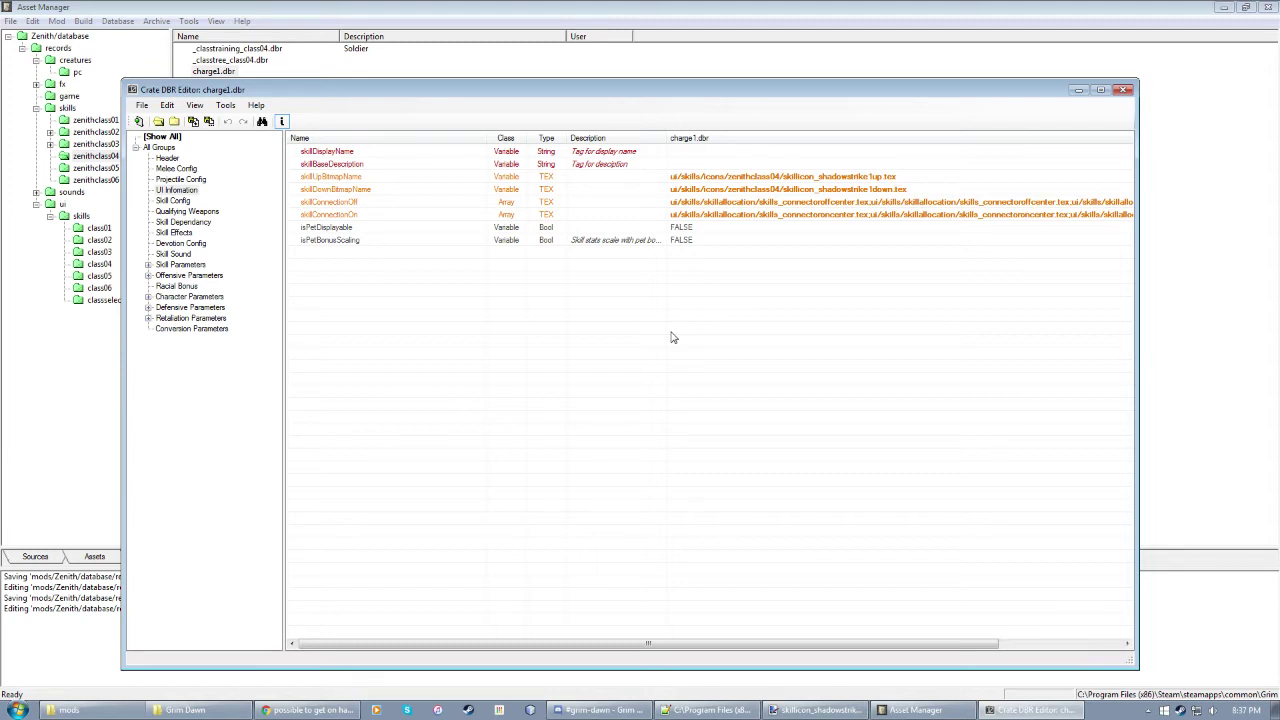
pyautogui.click(726, 178)
pyautogui.click(700, 191)
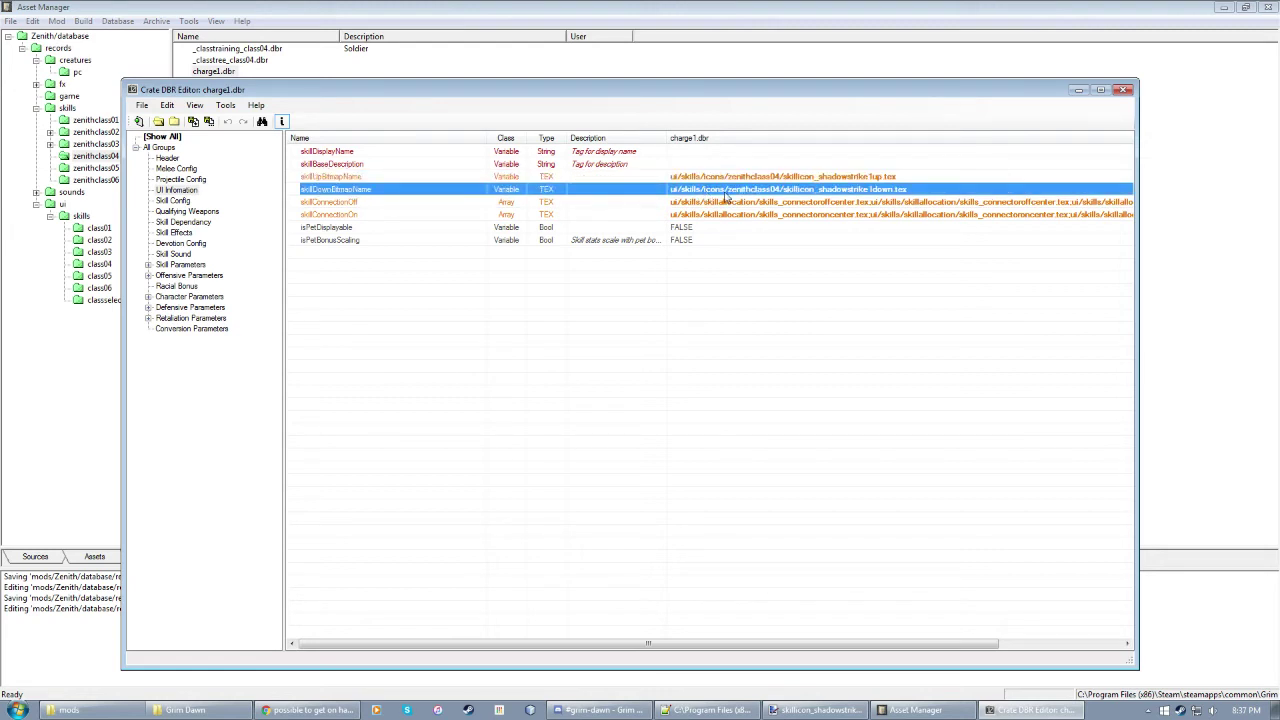
pyautogui.click(890, 180)
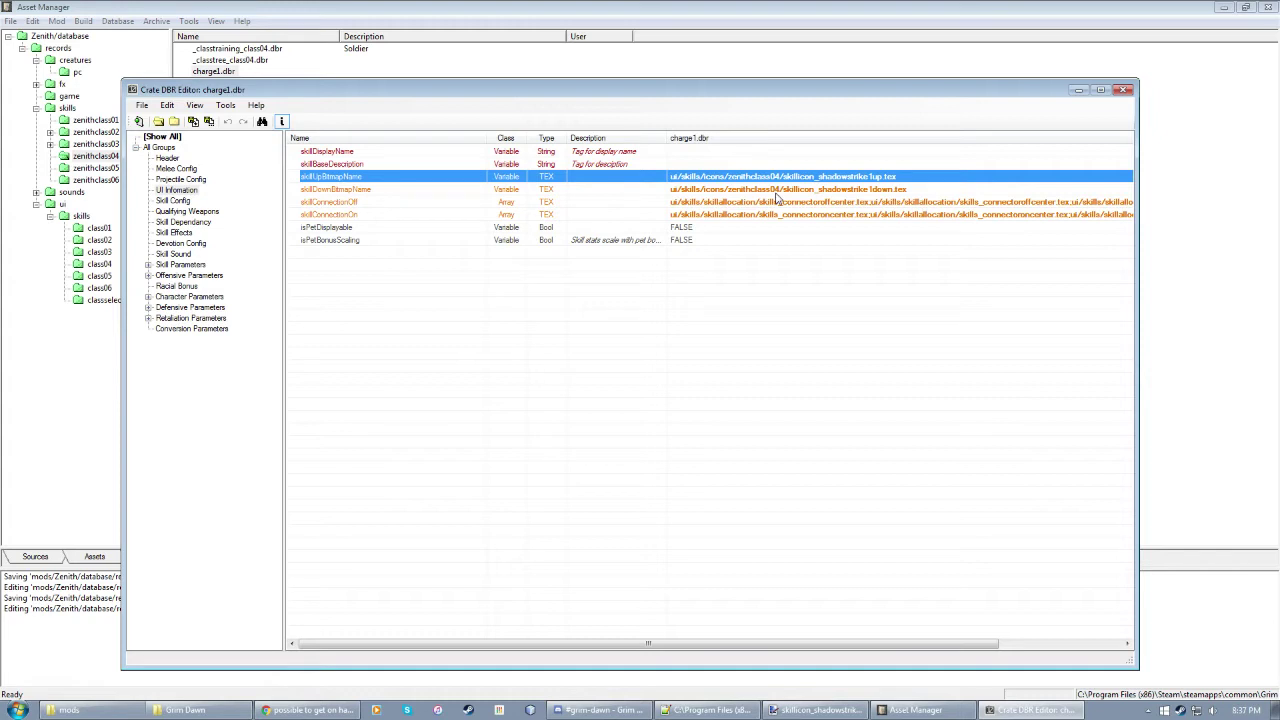
pyautogui.click(679, 163)
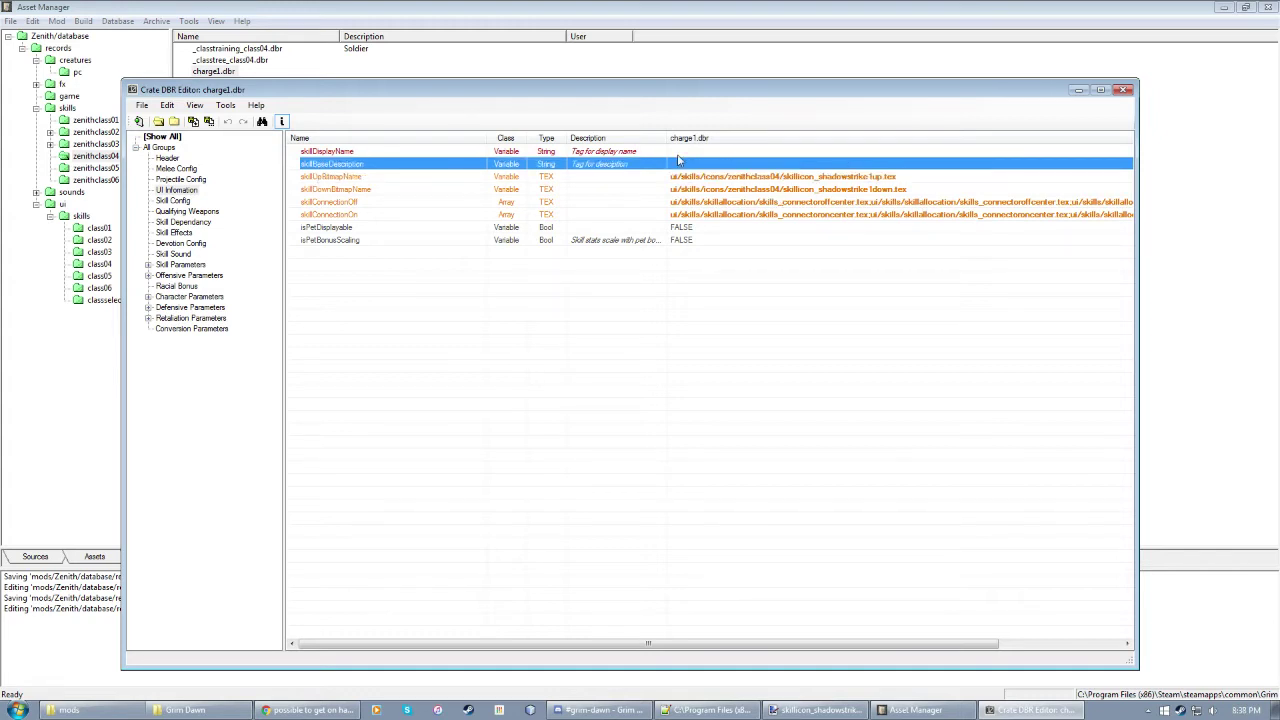
pyautogui.click(695, 152)
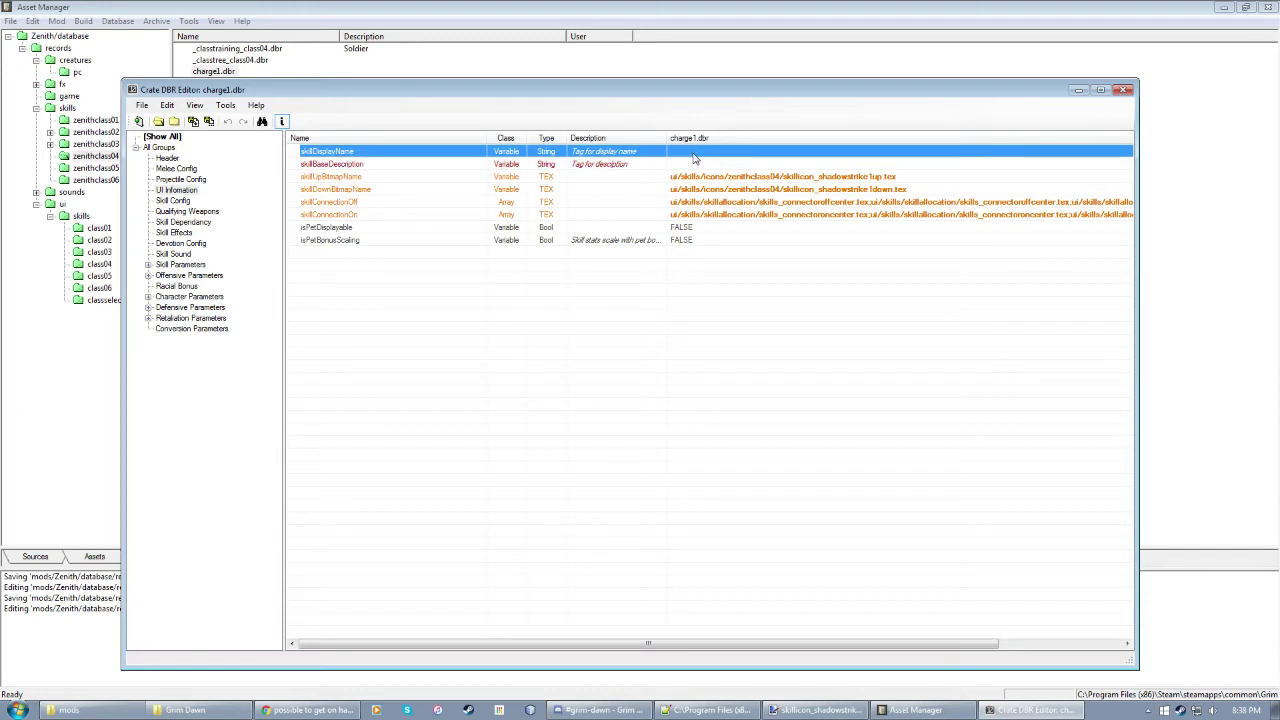
pyautogui.click(692, 165)
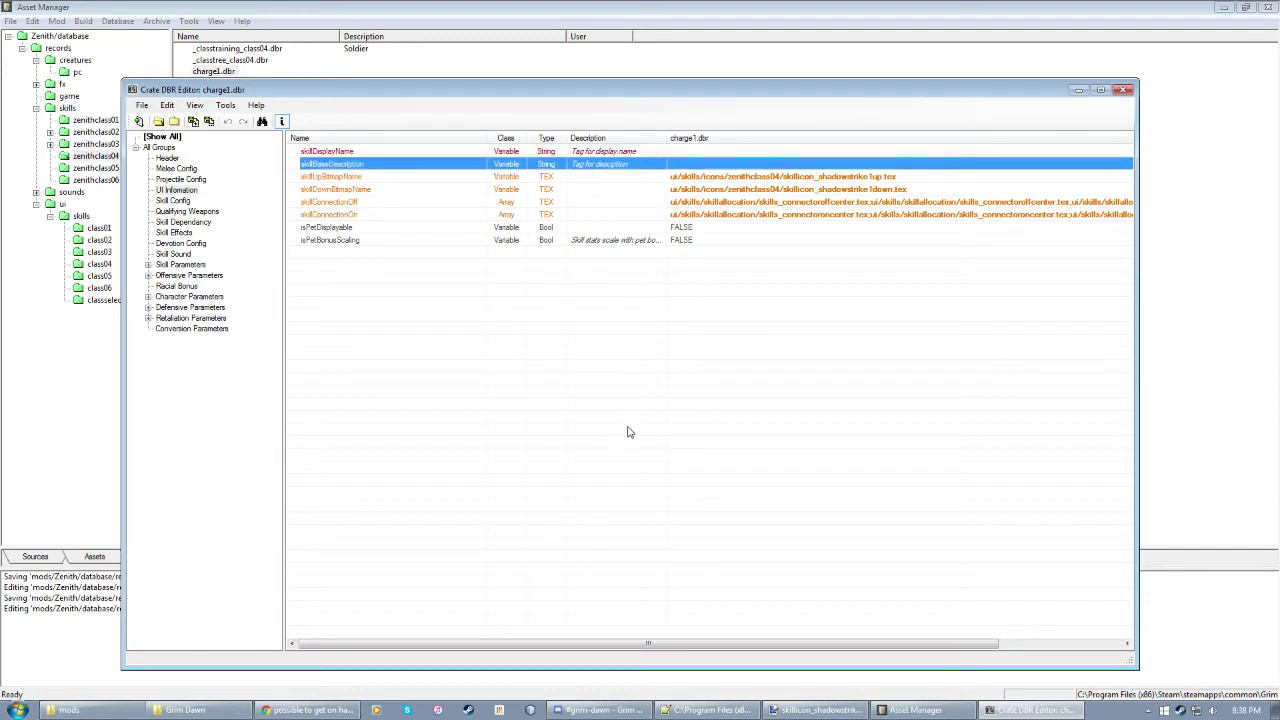
# Step: Enter trial text as charge1.dbr's skillDisplayName value and clear the field again
pyautogui.click(681, 153)
pyautogui.click(680, 152)
pyautogui.write('shghfdb fghfjhg j')
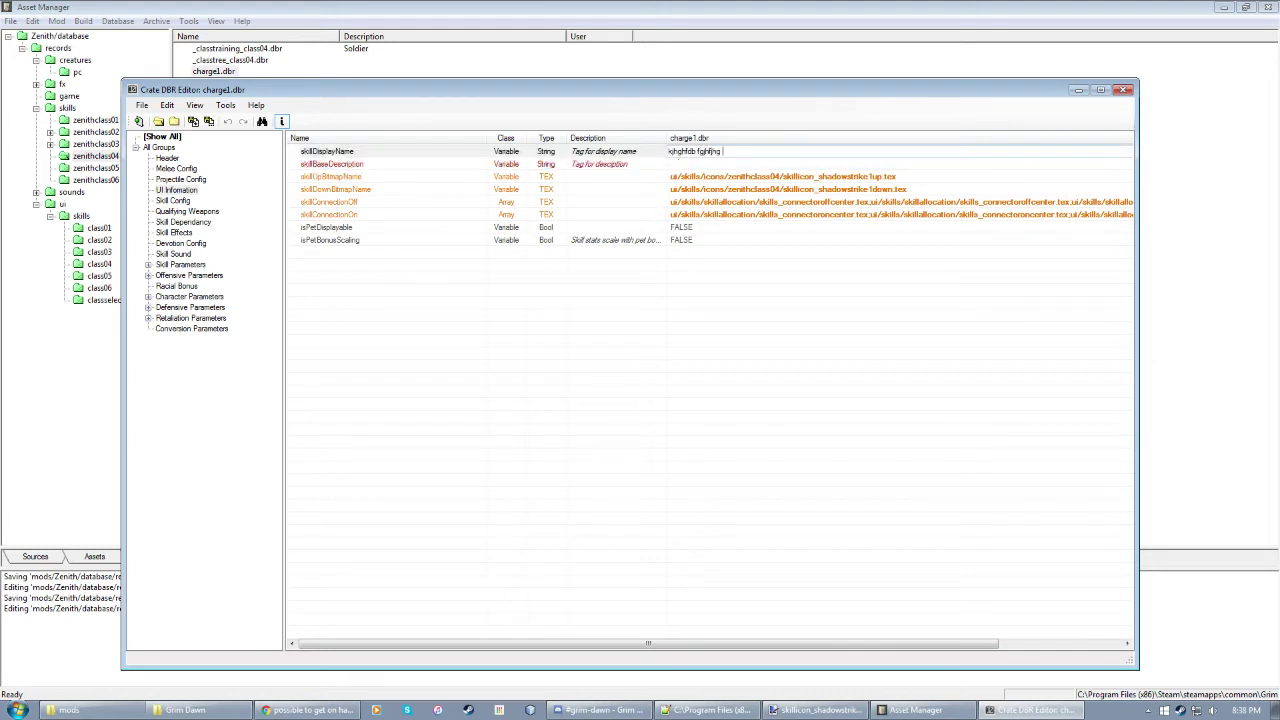
pyautogui.write('hfgfhd')
pyautogui.press('BackSpace')
pyautogui.press('BackSpace')
pyautogui.press('BackSpace')
pyautogui.press('BackSpace')
pyautogui.press('BackSpace')
pyautogui.press('BackSpace')
pyautogui.press('BackSpace')
pyautogui.press('BackSpace')
pyautogui.press('BackSpace')
pyautogui.press('BackSpace')
pyautogui.press('BackSpace')
pyautogui.press('BackSpace')
pyautogui.press('BackSpace')
pyautogui.press('BackSpace')
pyautogui.press('BackSpace')
pyautogui.press('BackSpace')
pyautogui.press('BackSpace')
pyautogui.press('BackSpace')
pyautogui.press('BackSpace')
pyautogui.press('BackSpace')
pyautogui.click(691, 403)
pyautogui.doubleClick(743, 151)
pyautogui.click(765, 153)
pyautogui.moveTo(765, 153); pyautogui.dragTo(655, 158)
pyautogui.press('Delete')
pyautogui.click(649, 407)
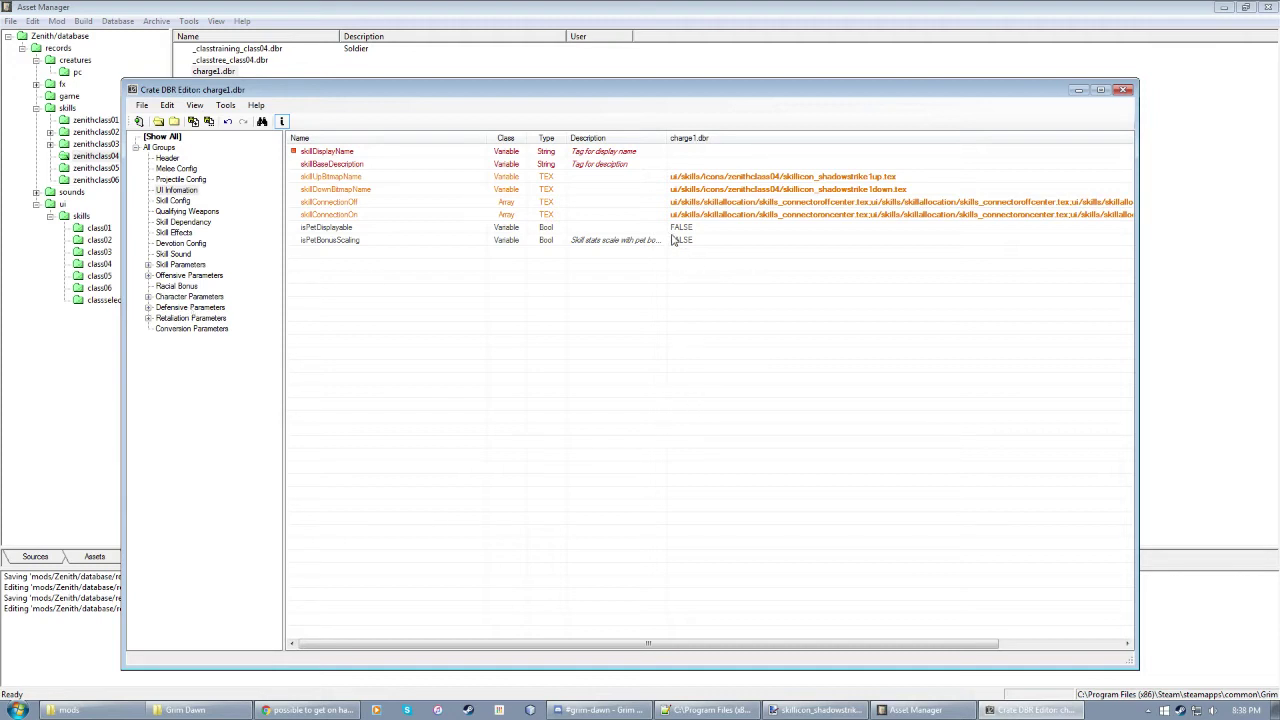
# Step: Examine the isPetDisplayable and isPetBonusScaling variables, widening the Description column to read its full text
pyautogui.click(366, 228)
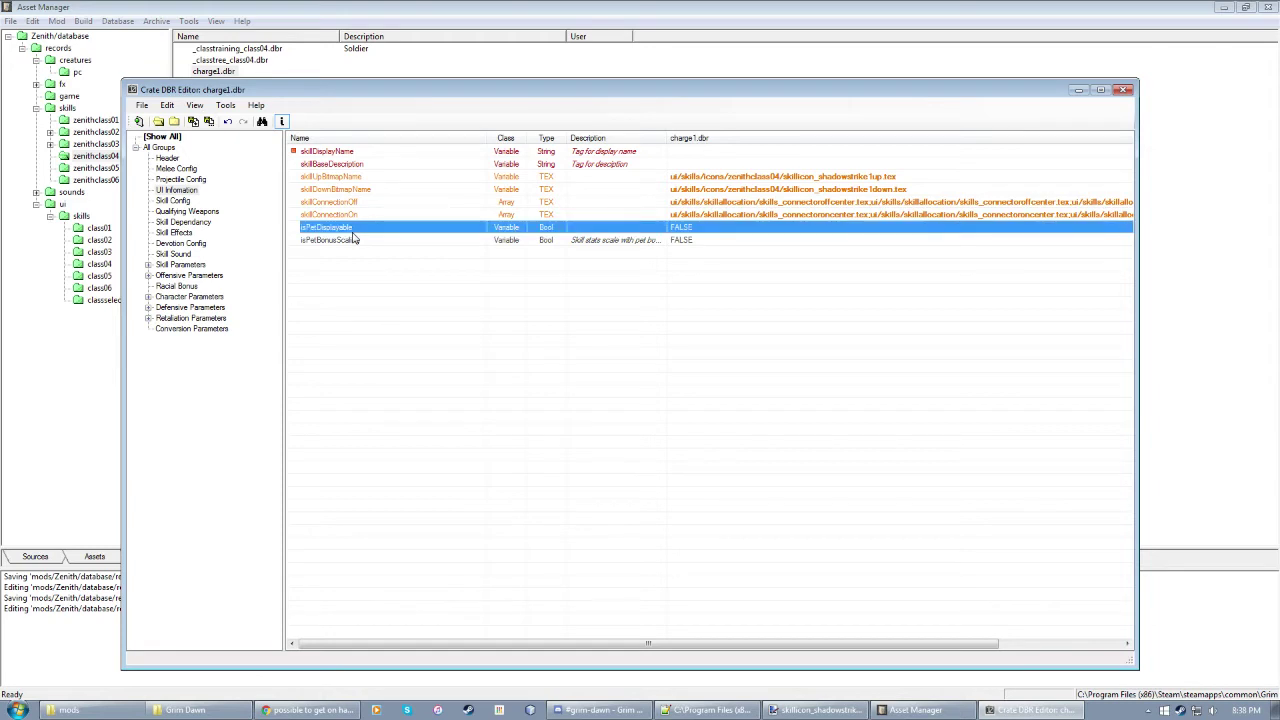
pyautogui.click(710, 485)
pyautogui.click(688, 244)
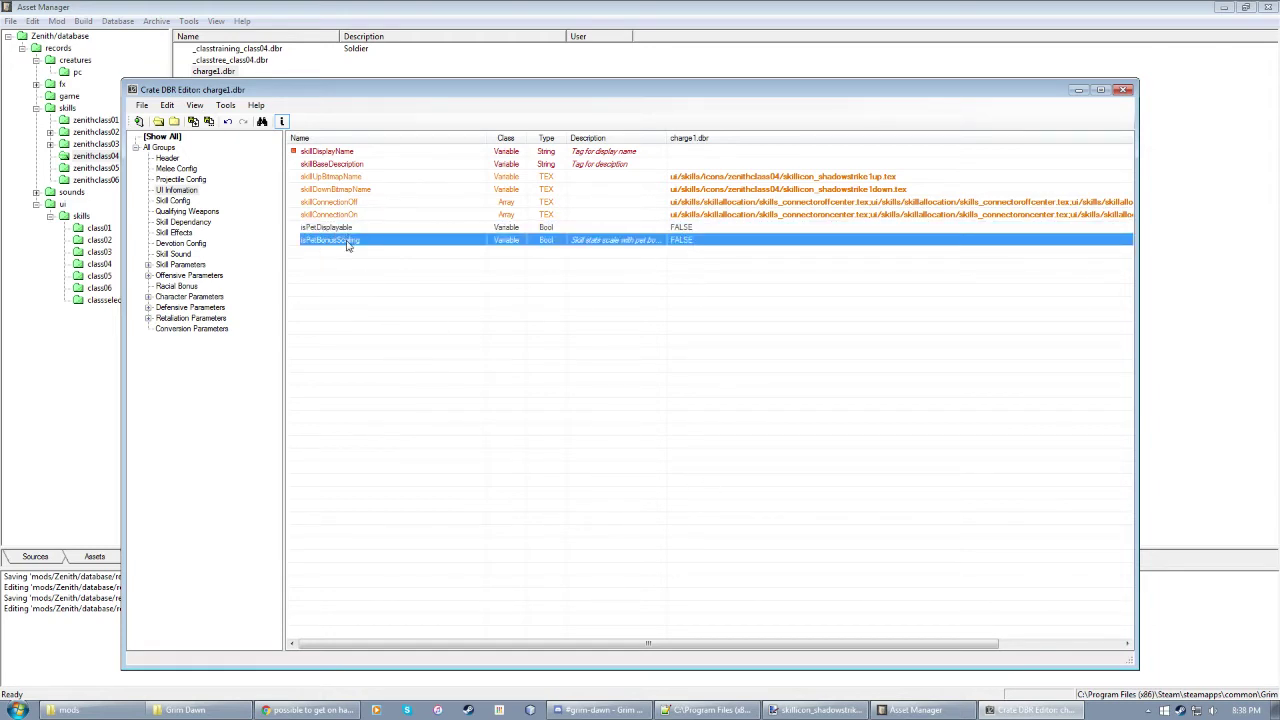
pyautogui.moveTo(667, 140)
pyautogui.mouseDown()
pyautogui.moveTo(734, 140)
pyautogui.moveTo(682, 147)
pyautogui.mouseUp()
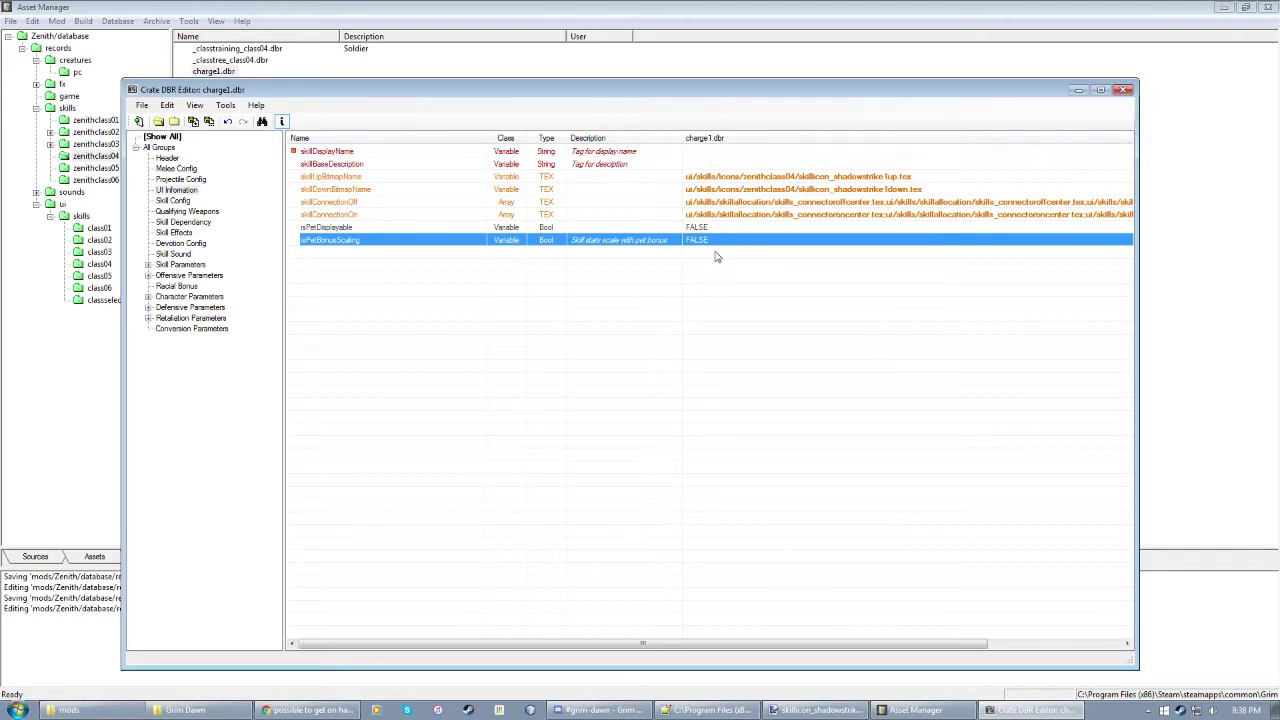
pyautogui.click(577, 300)
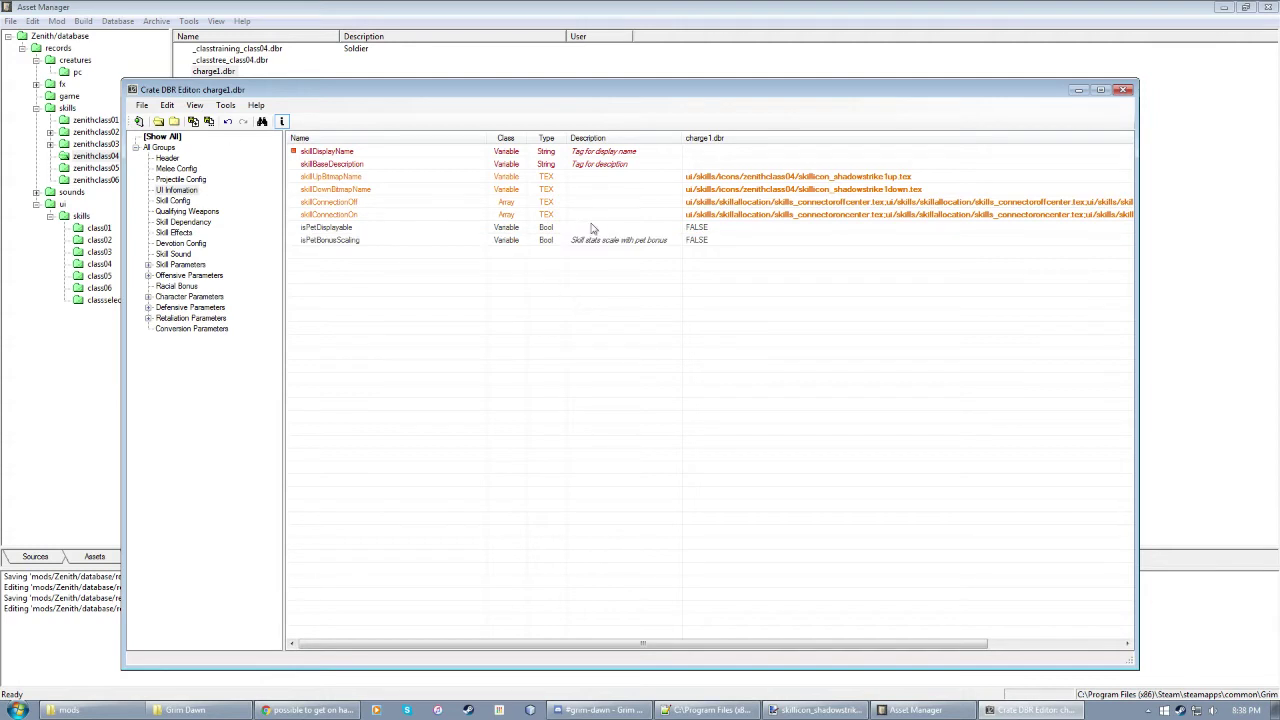
# Step: Check the Qualifying Weapons and Skill Config groups of charge1.dbr and close the record without saving
pyautogui.click(168, 190)
pyautogui.click(184, 213)
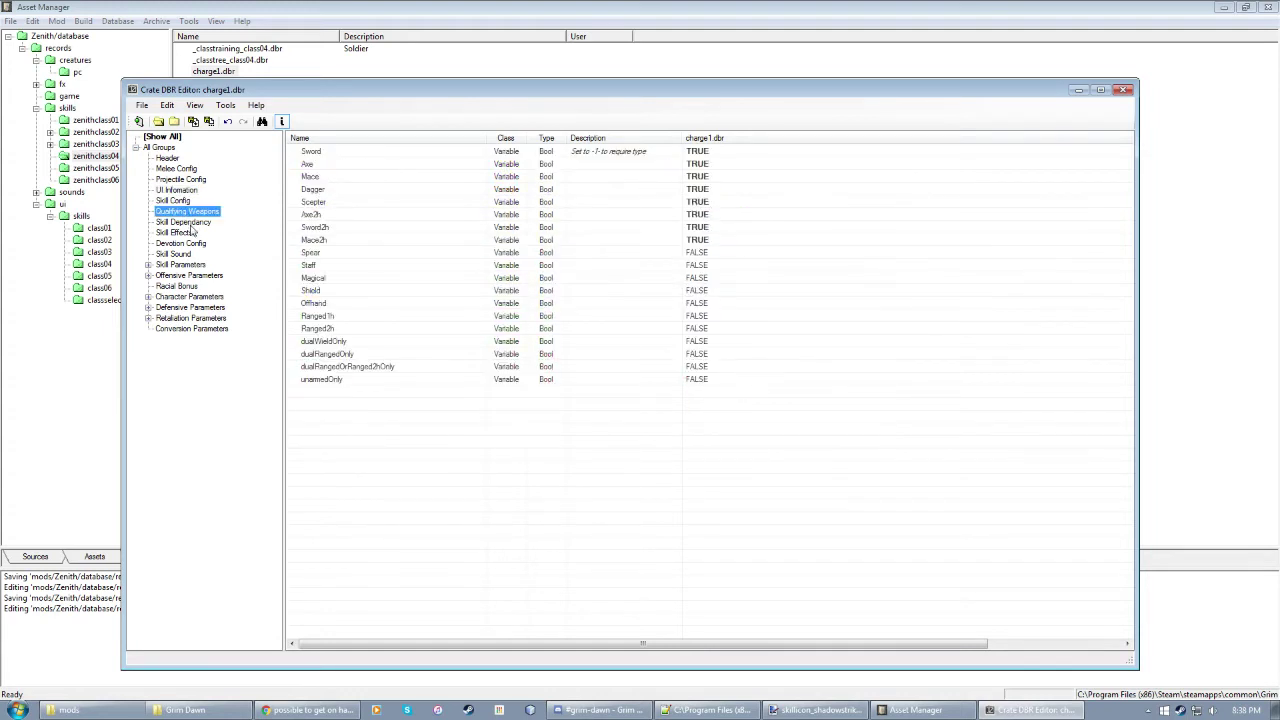
pyautogui.click(168, 201)
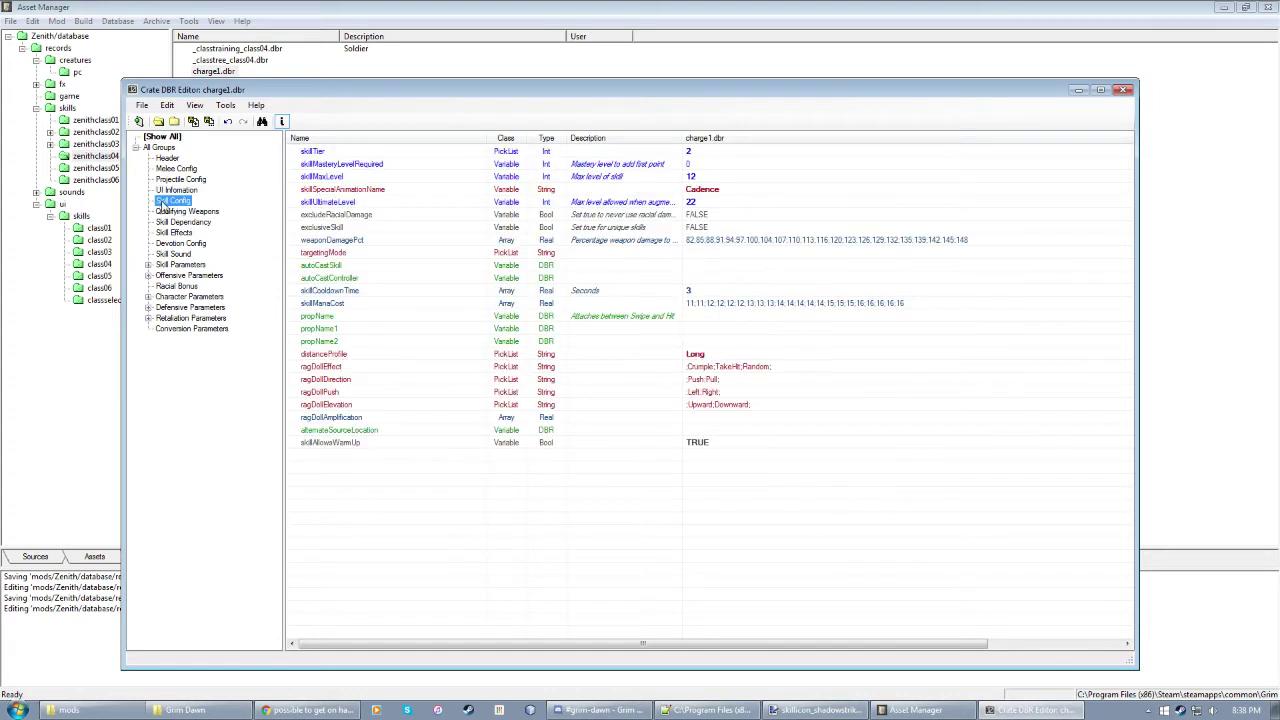
pyautogui.click(1123, 90)
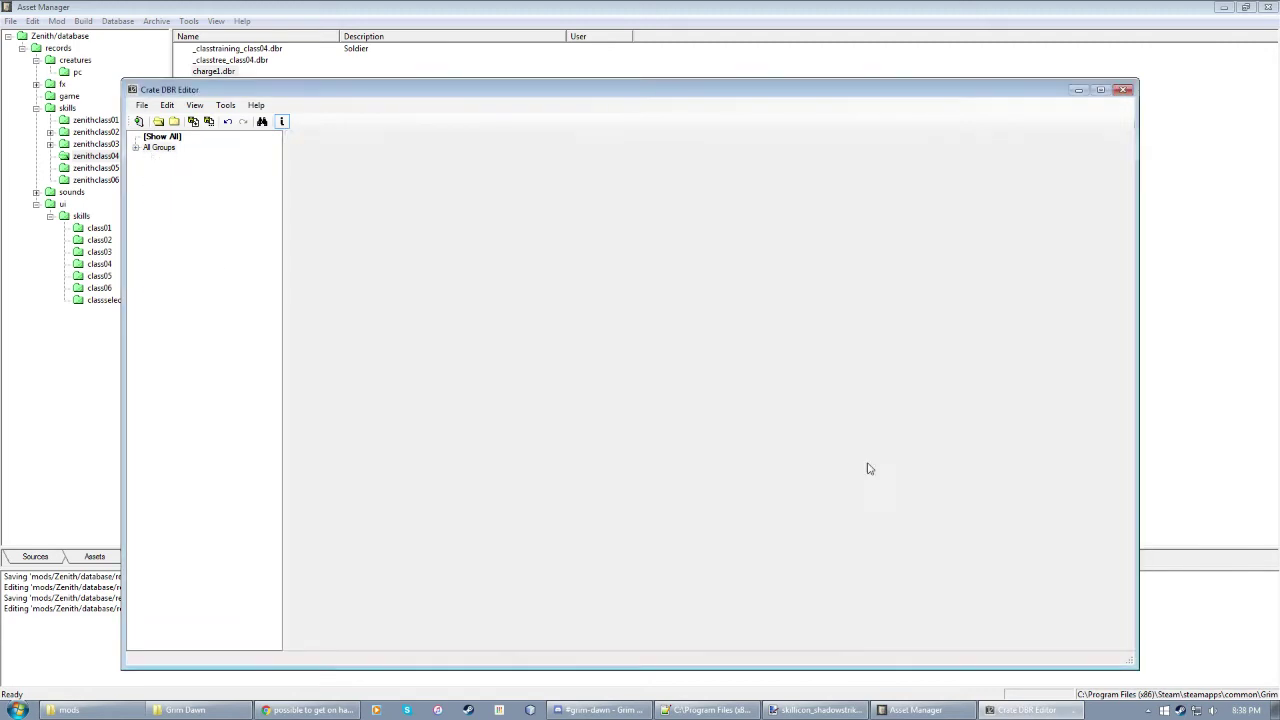
pyautogui.click(686, 400)
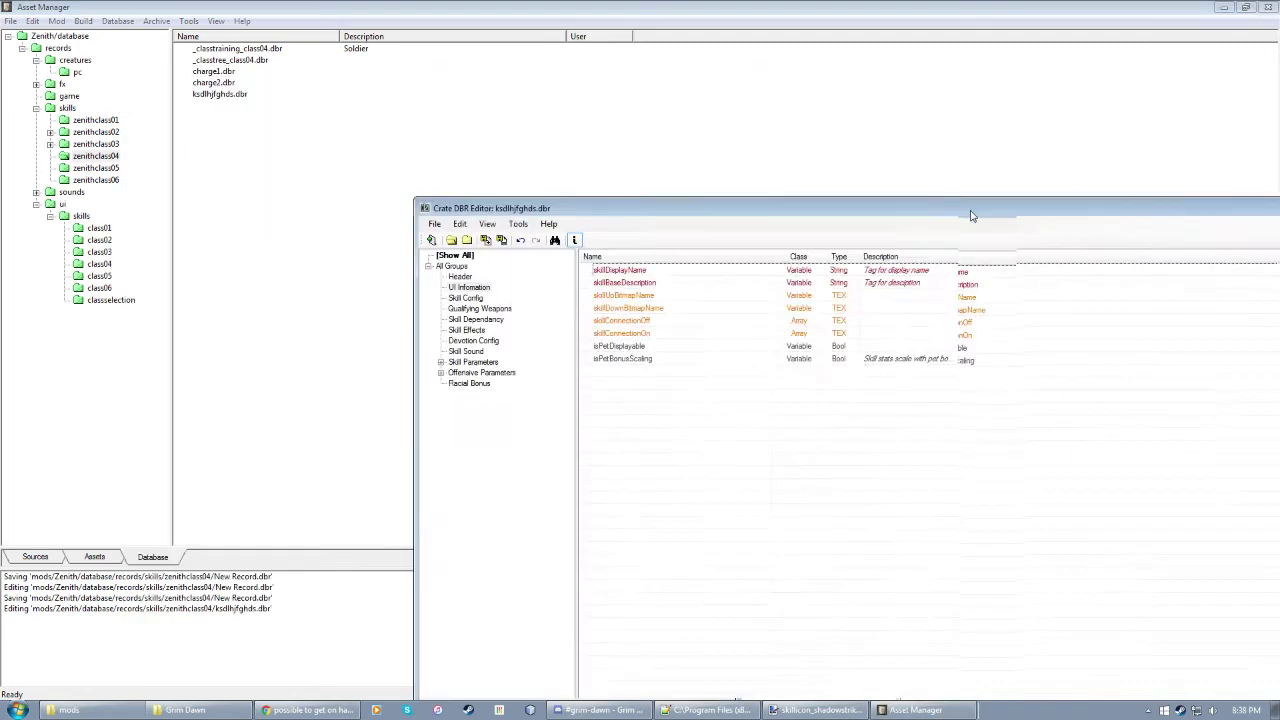
# Step: Close the ksdlhjfghds.dbr record and delete it from the zenithclass04 folder
pyautogui.click(1125, 100)
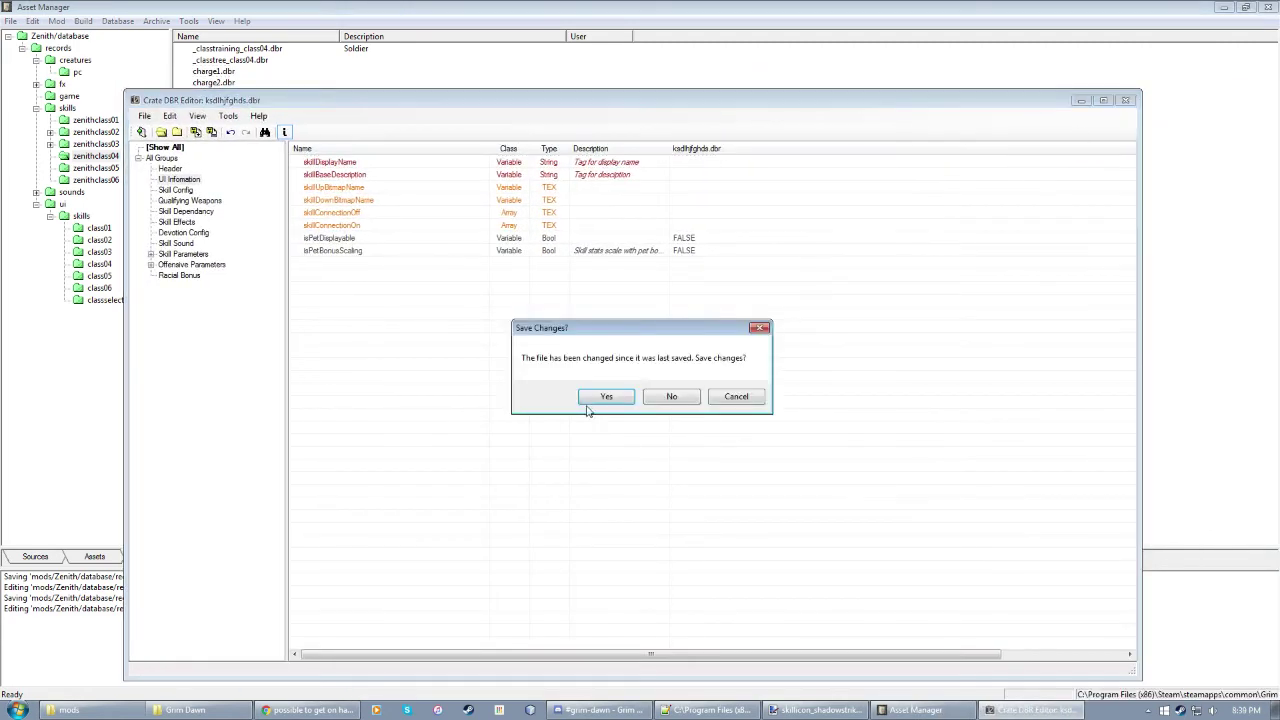
pyautogui.click(624, 410)
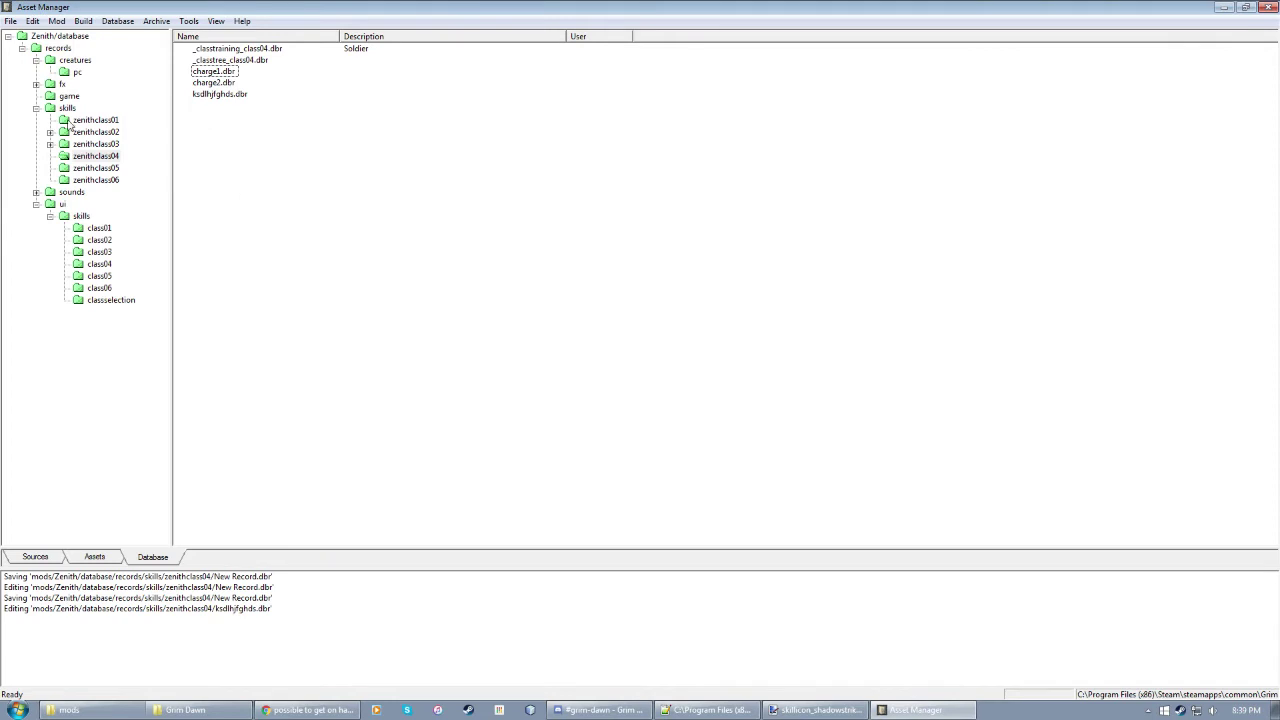
pyautogui.click(216, 95)
pyautogui.rightClick(216, 95)
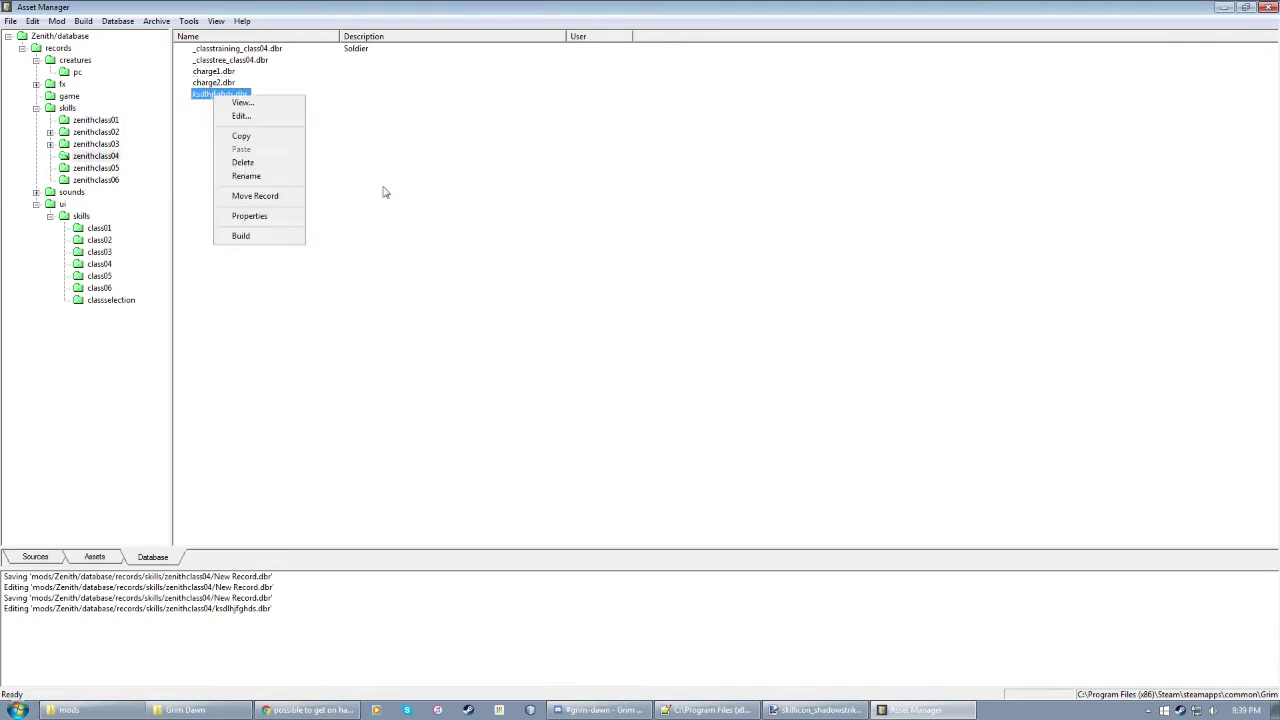
pyautogui.click(300, 164)
pyautogui.press('Return')
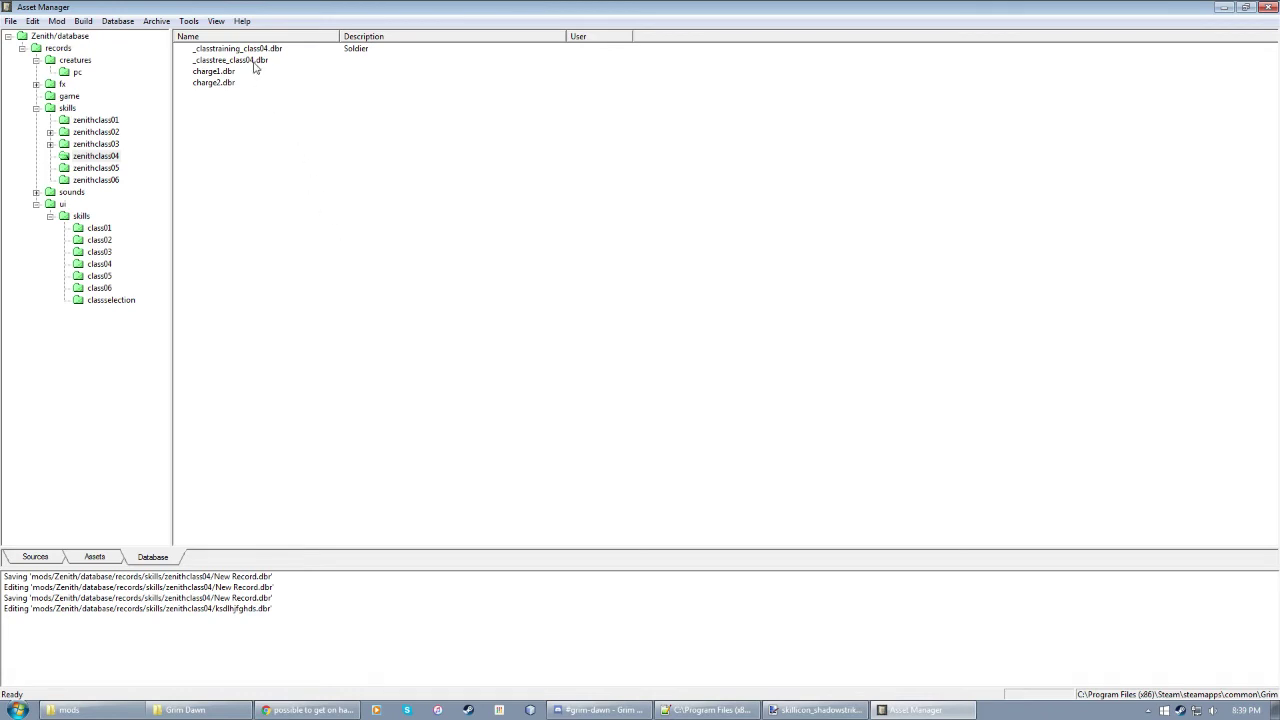
# Step: Reopen charge1.dbr to check the icon paths and display name tag in its UI Information group, and close it
pyautogui.moveTo(226, 130); pyautogui.dragTo(214, 73)
pyautogui.click(213, 71)
pyautogui.click(287, 231)
pyautogui.doubleClick(214, 72)
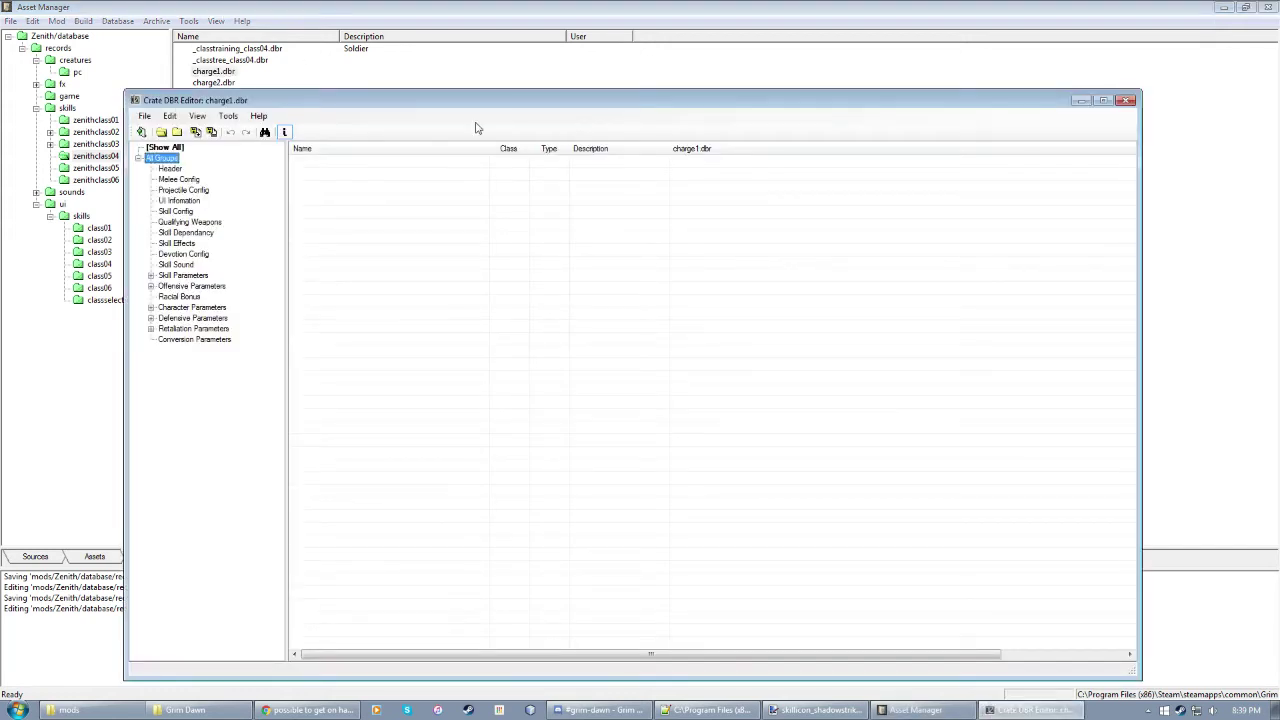
pyautogui.click(172, 202)
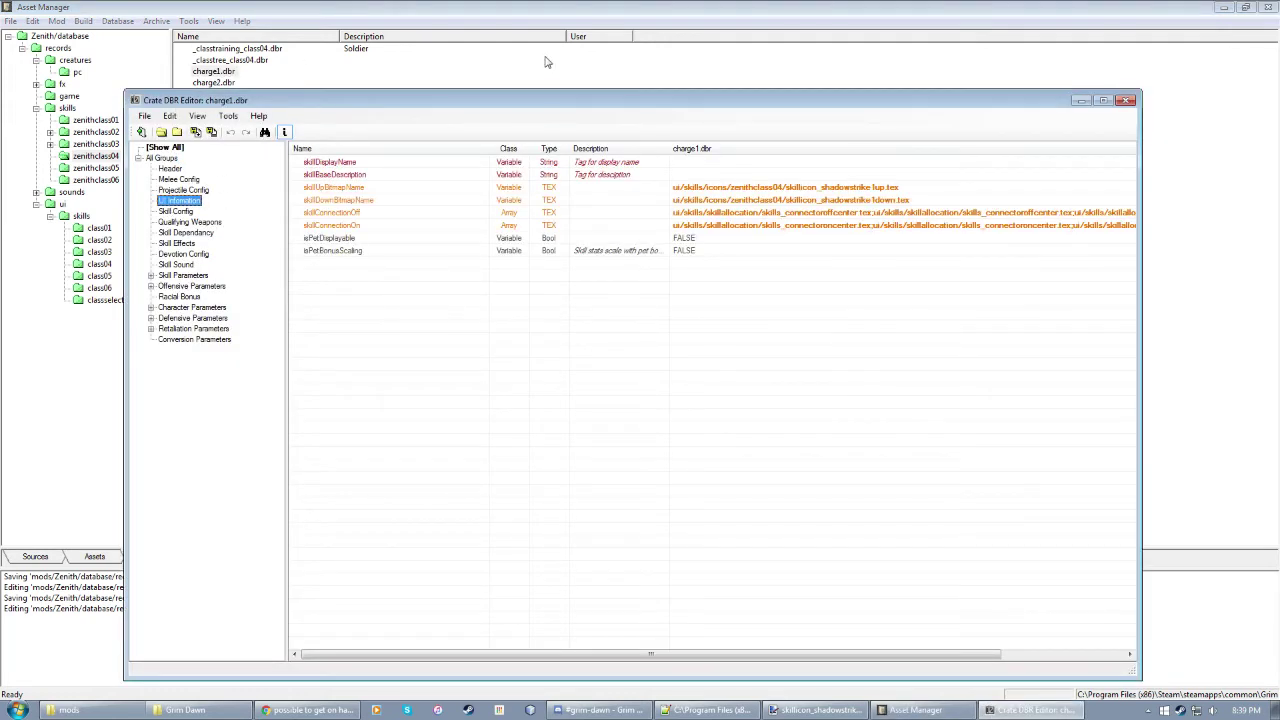
pyautogui.click(806, 187)
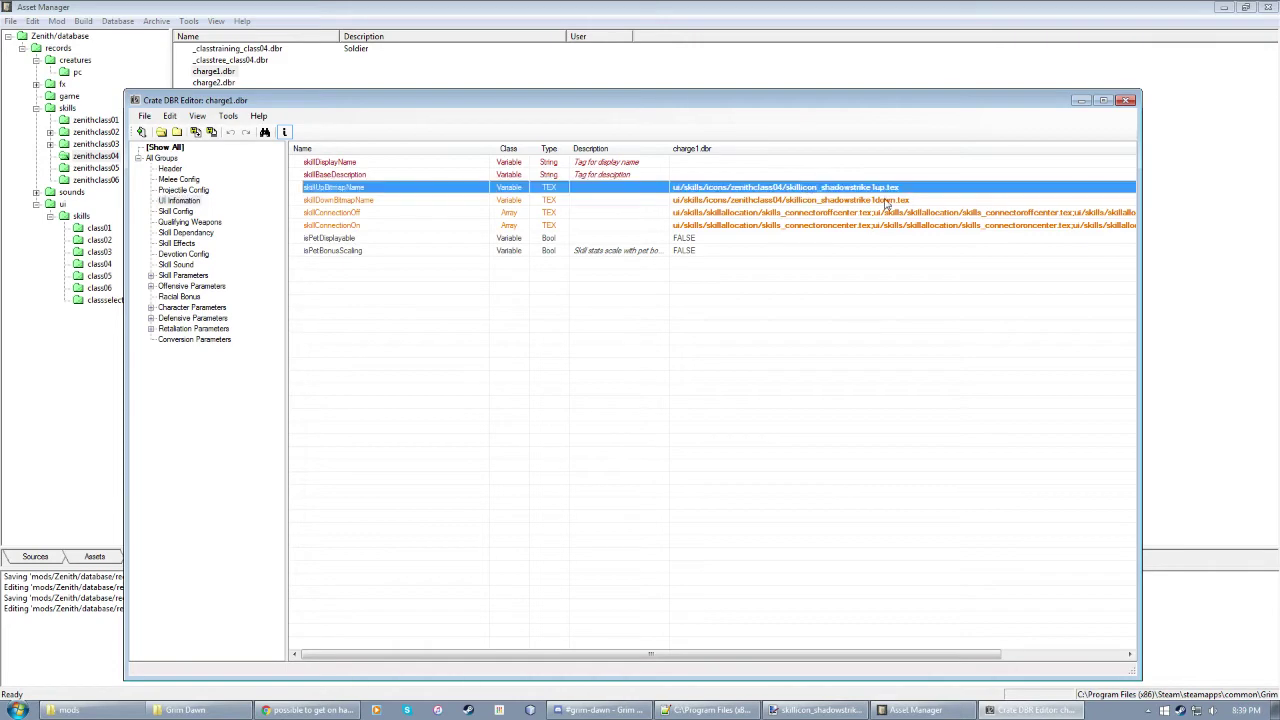
pyautogui.click(684, 163)
pyautogui.moveTo(433, 104); pyautogui.dragTo(529, 105)
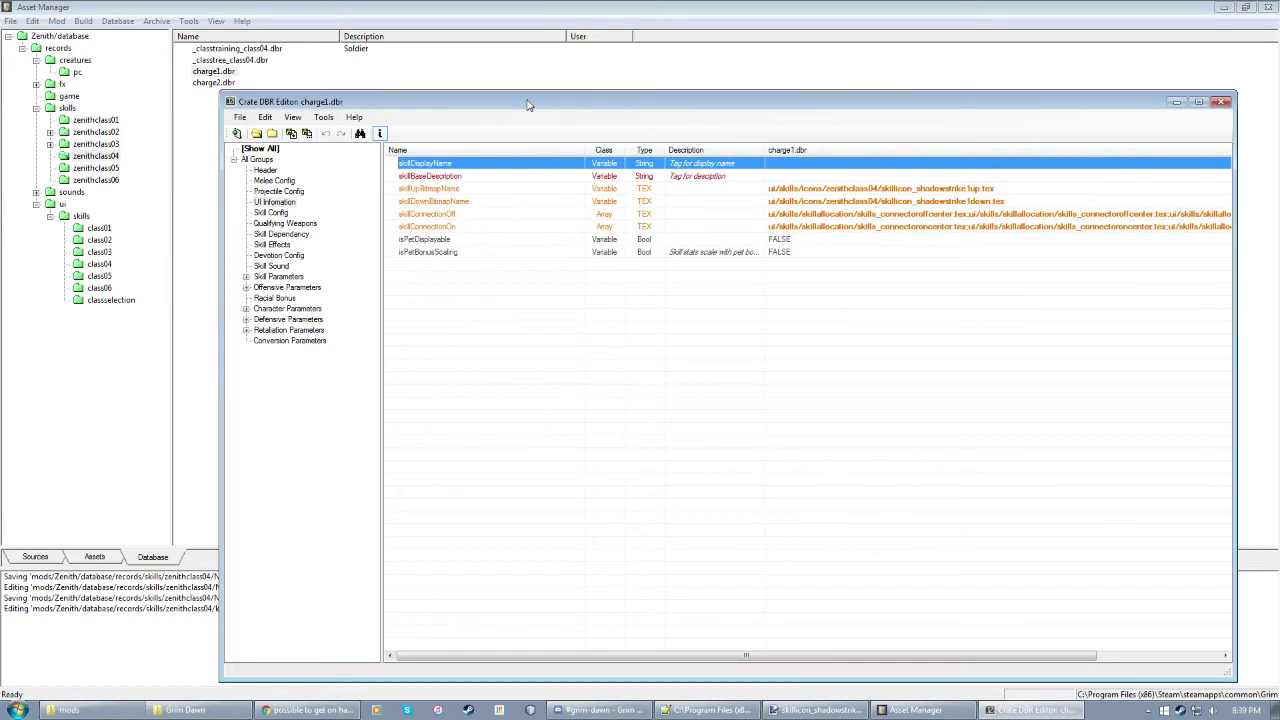
pyautogui.hotkey('alt', 'F4')
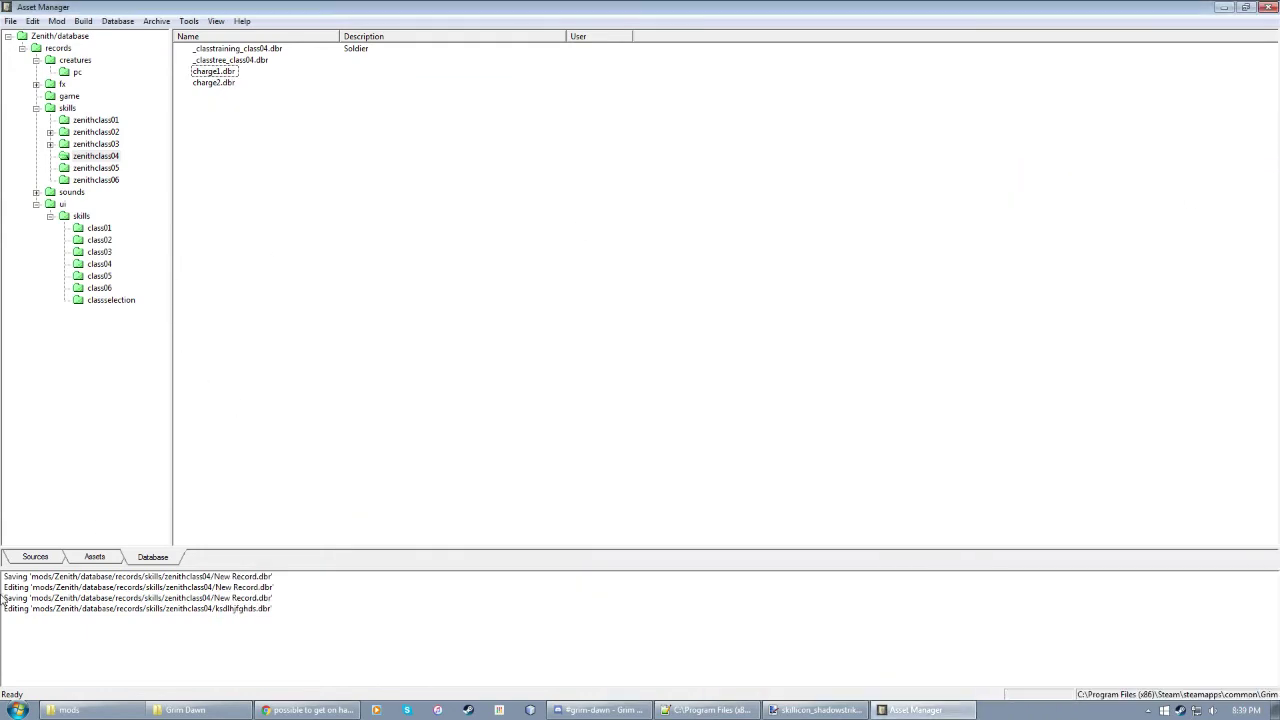
# Step: Browse the mod's source files in the Text_EN, ui/skills, icons and zenithclass04 folders
pyautogui.click(38, 560)
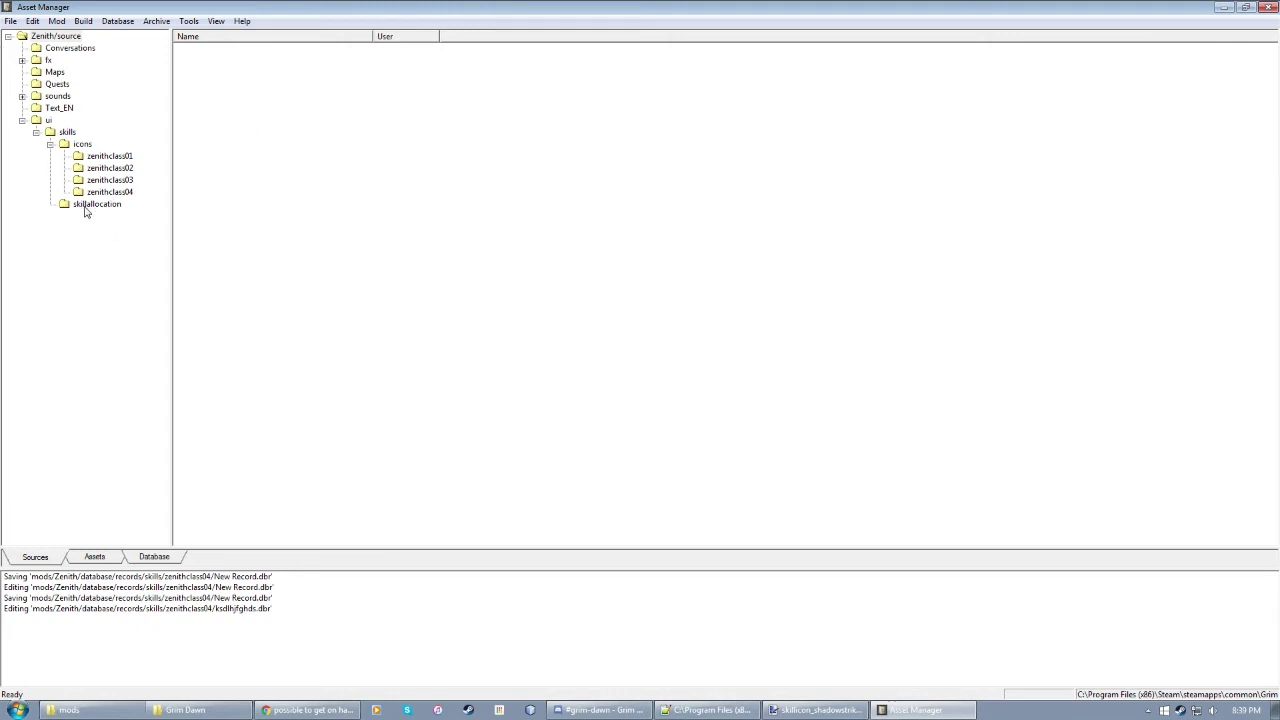
pyautogui.click(57, 110)
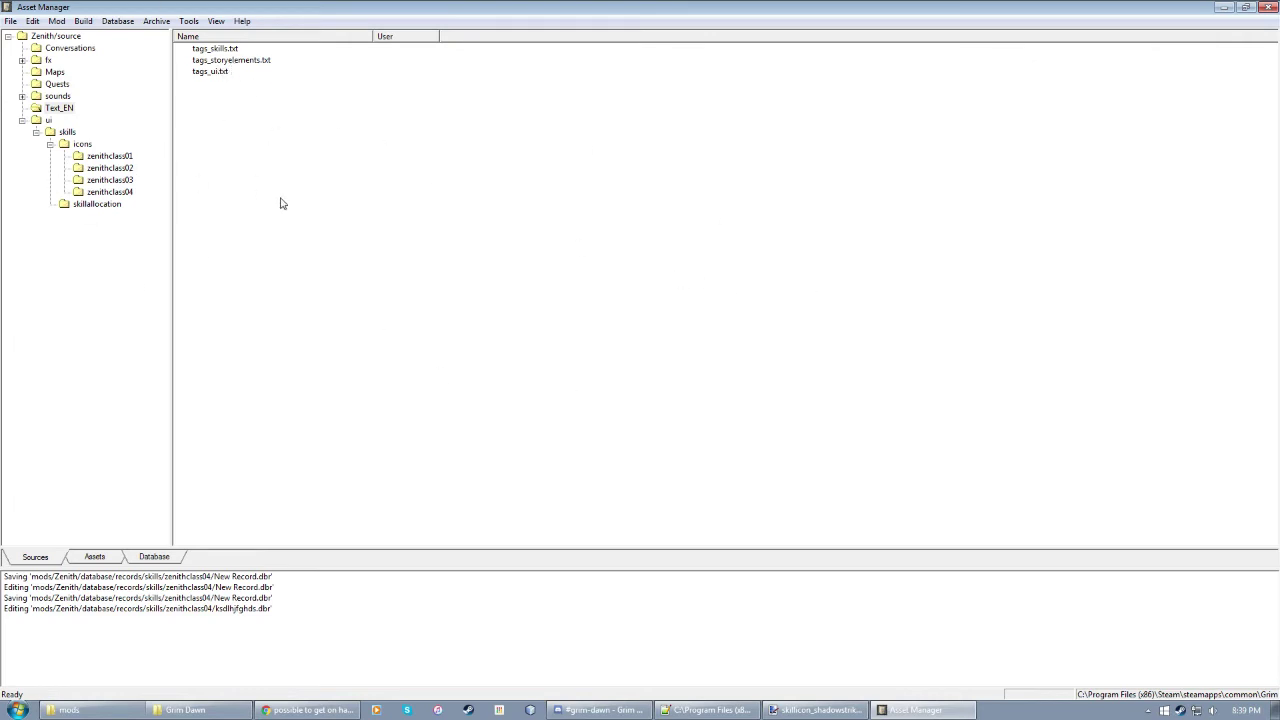
pyautogui.click(55, 131)
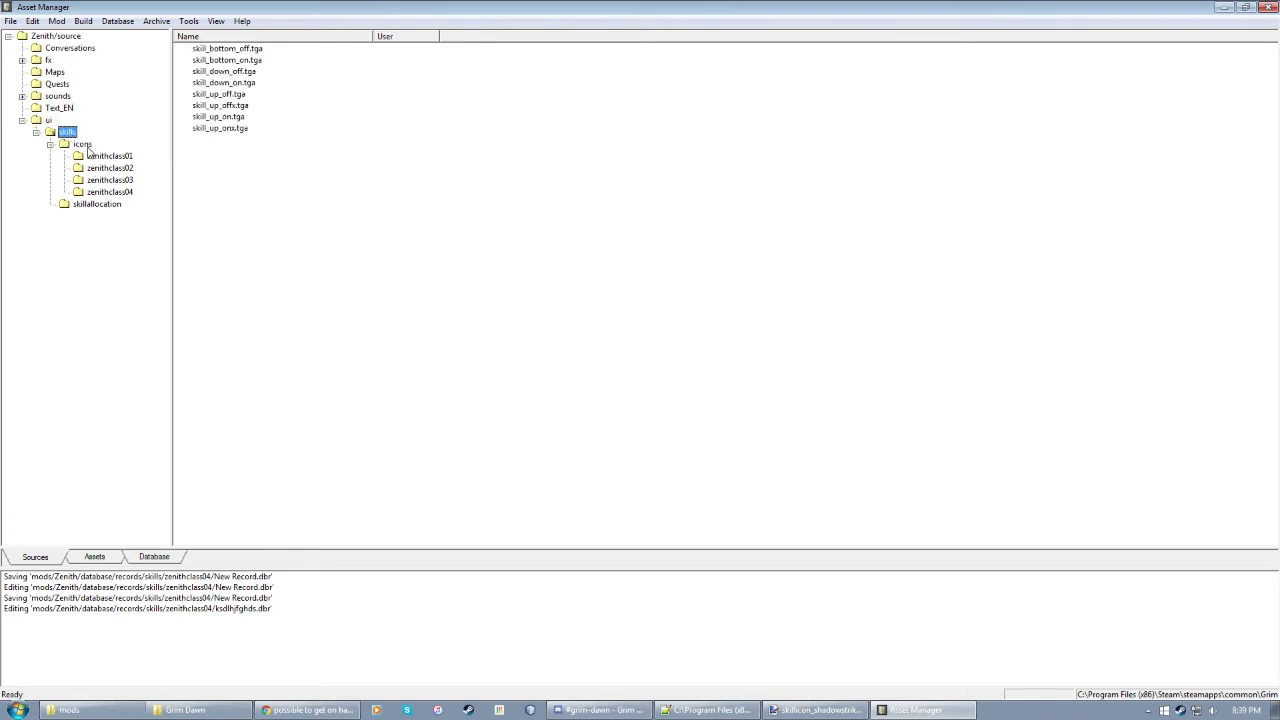
pyautogui.click(82, 144)
pyautogui.click(117, 193)
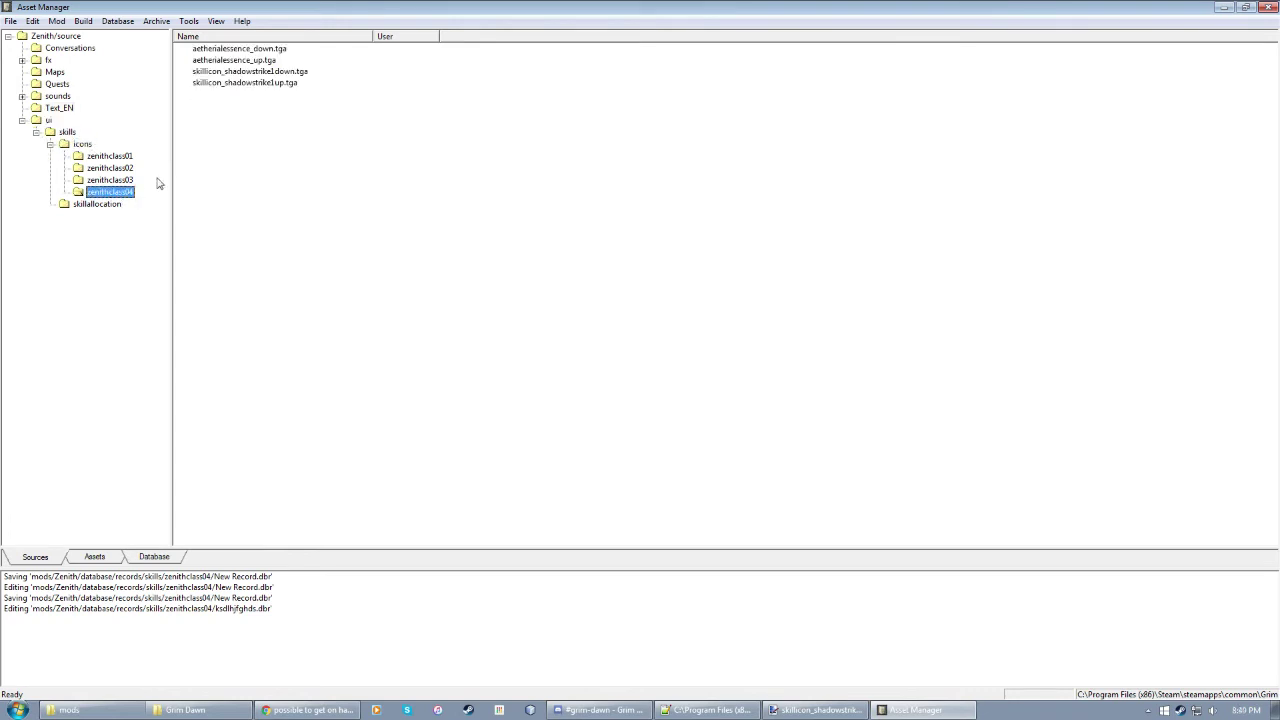
pyautogui.click(63, 132)
pyautogui.click(85, 144)
pyautogui.click(115, 192)
pyautogui.click(884, 230)
# Step: Locate tags_skills.txt in the Text_EN source folder and switch to its contents in Notepad++
pyautogui.click(62, 110)
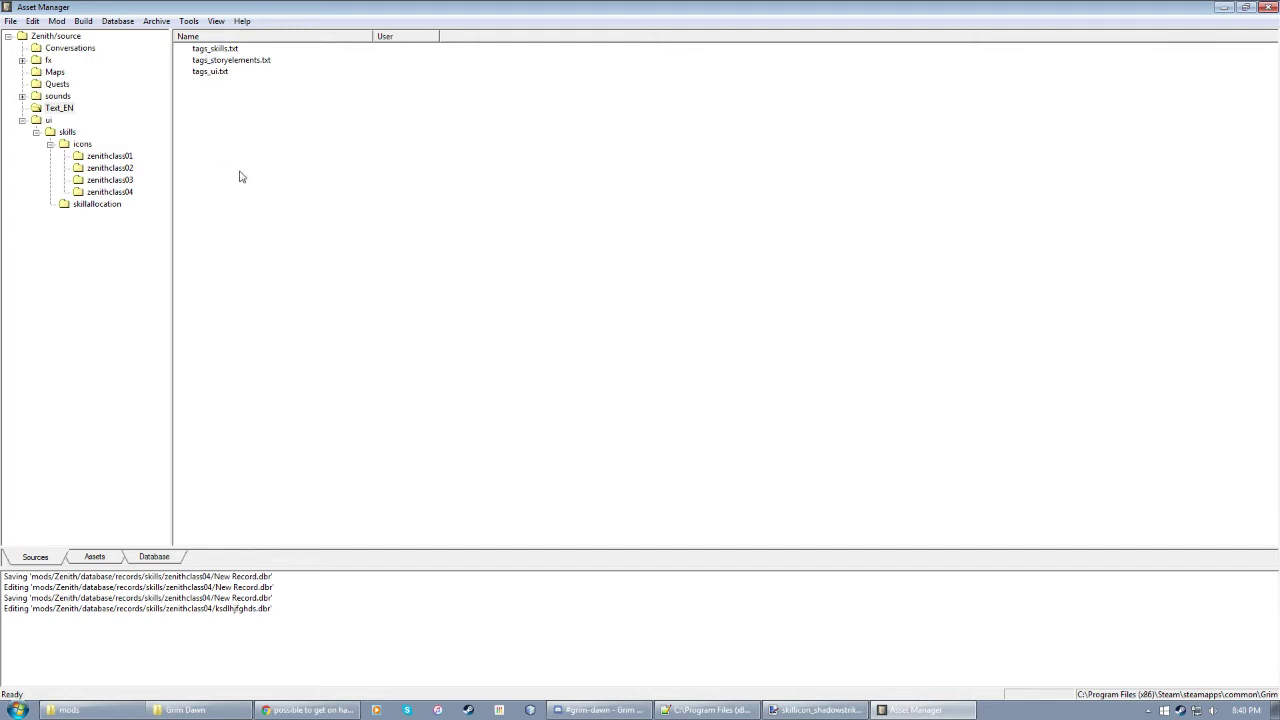
pyautogui.click(215, 48)
pyautogui.click(300, 130)
pyautogui.click(705, 710)
pyautogui.scroll(6, 570, 338)
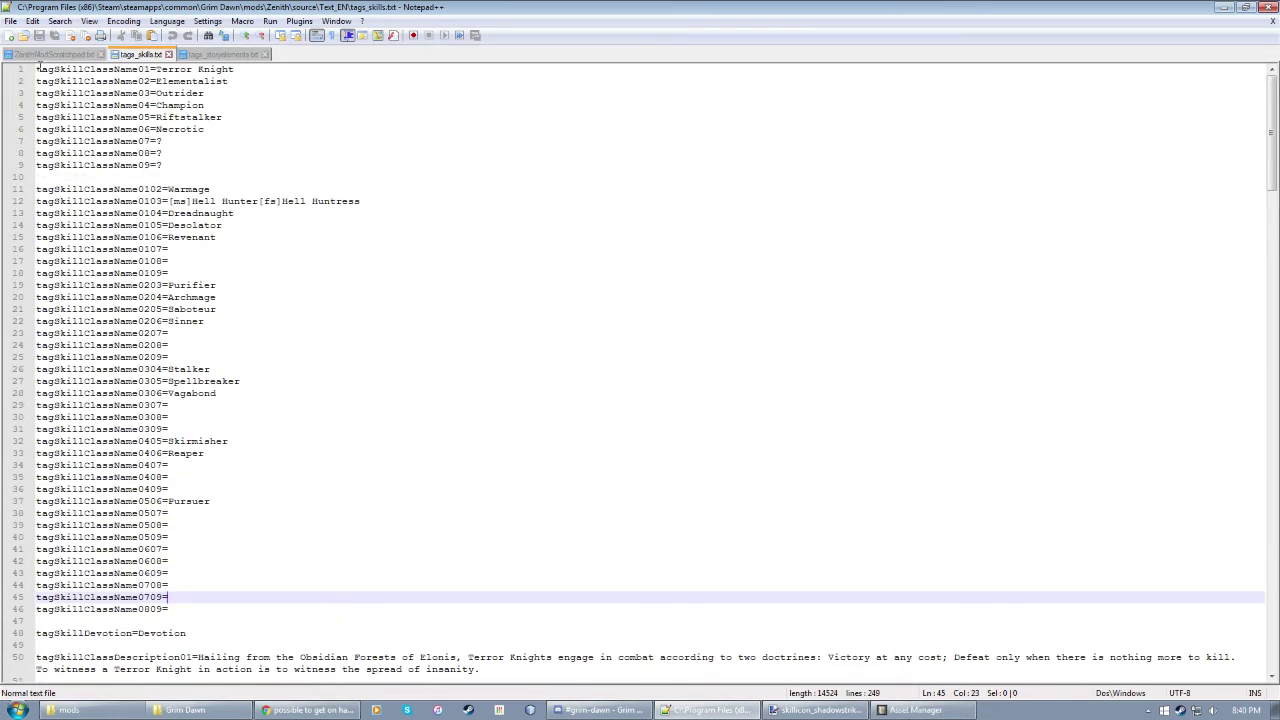
# Step: Examine the single-class and combined-class name tags at the start of tags_skills.txt
pyautogui.click(33, 68)
pyautogui.click(28, 70)
pyautogui.moveTo(37, 70); pyautogui.dragTo(357, 166)
pyautogui.click(358, 262)
pyautogui.moveTo(114, 189); pyautogui.dragTo(277, 500)
pyautogui.click(446, 486)
# Step: Examine the class description tags and the Class01 skill name and description tags in tags_skills.txt
pyautogui.scroll(-13, 365, 347)
pyautogui.scroll(-2, 365, 347)
pyautogui.scroll(3, 343, 297)
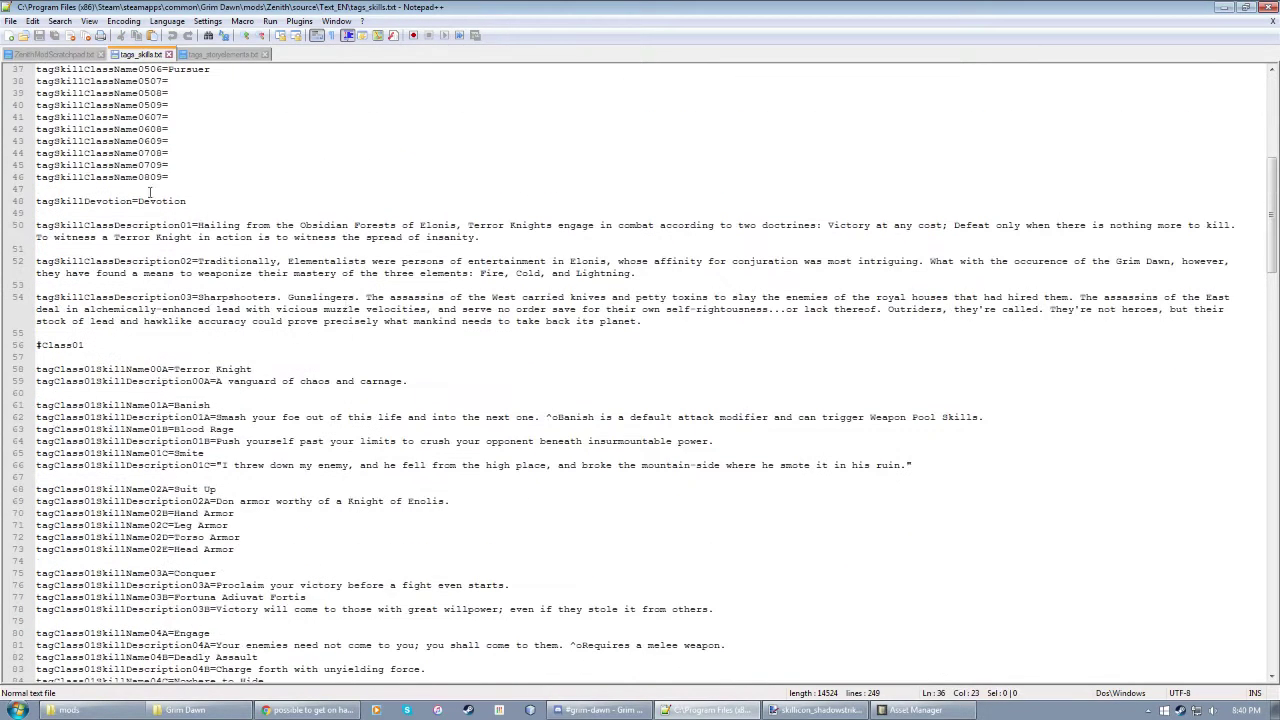
pyautogui.moveTo(97, 226); pyautogui.dragTo(625, 360)
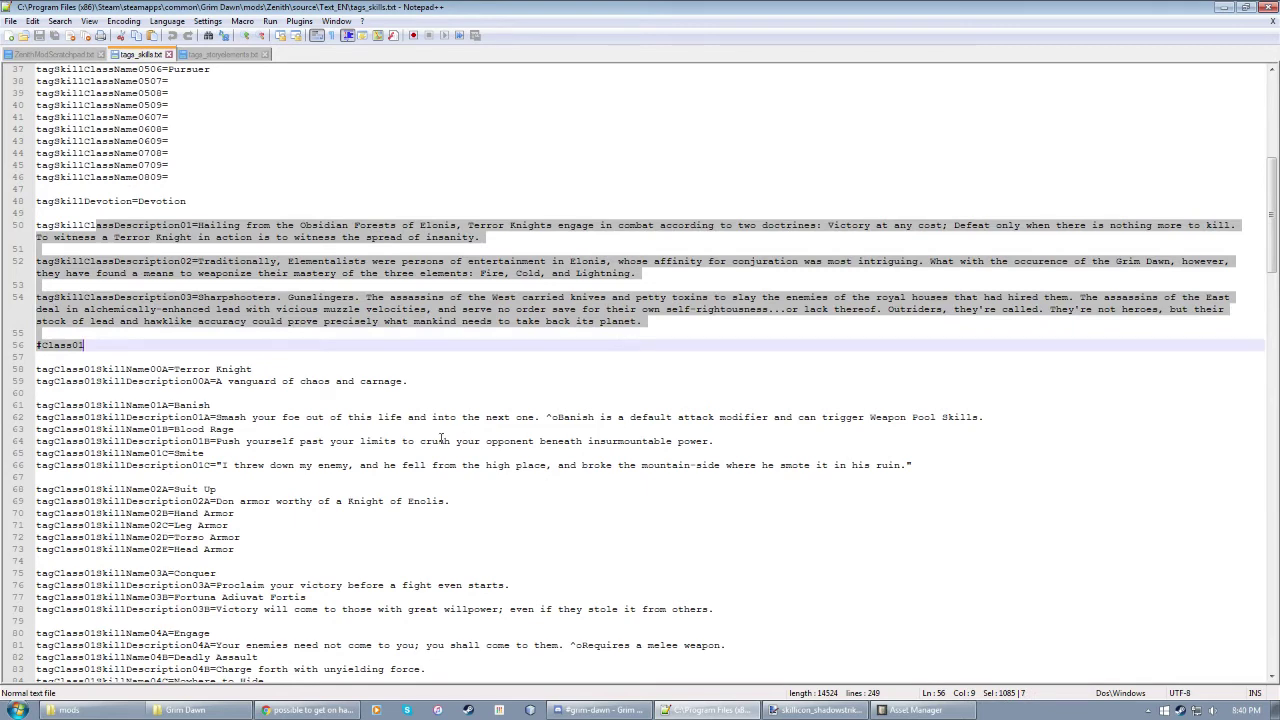
pyautogui.click(510, 417)
pyautogui.scroll(-13, 403, 340)
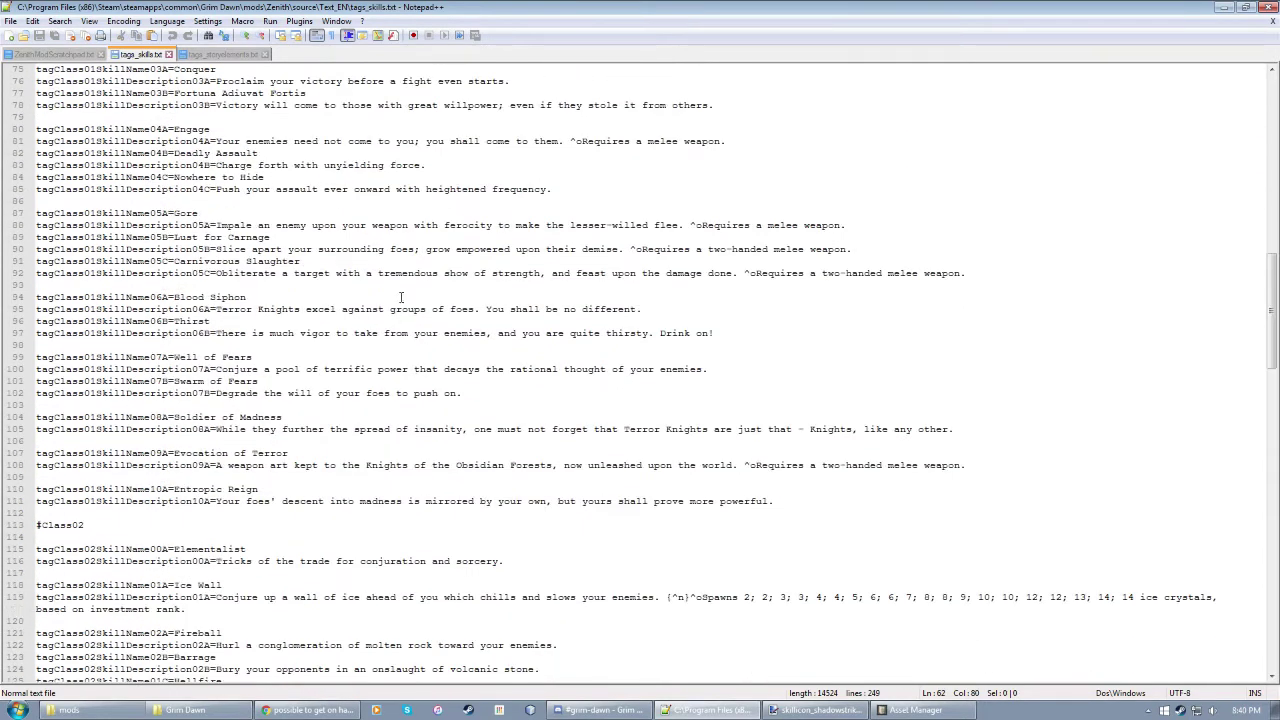
pyautogui.moveTo(177, 140); pyautogui.dragTo(772, 135)
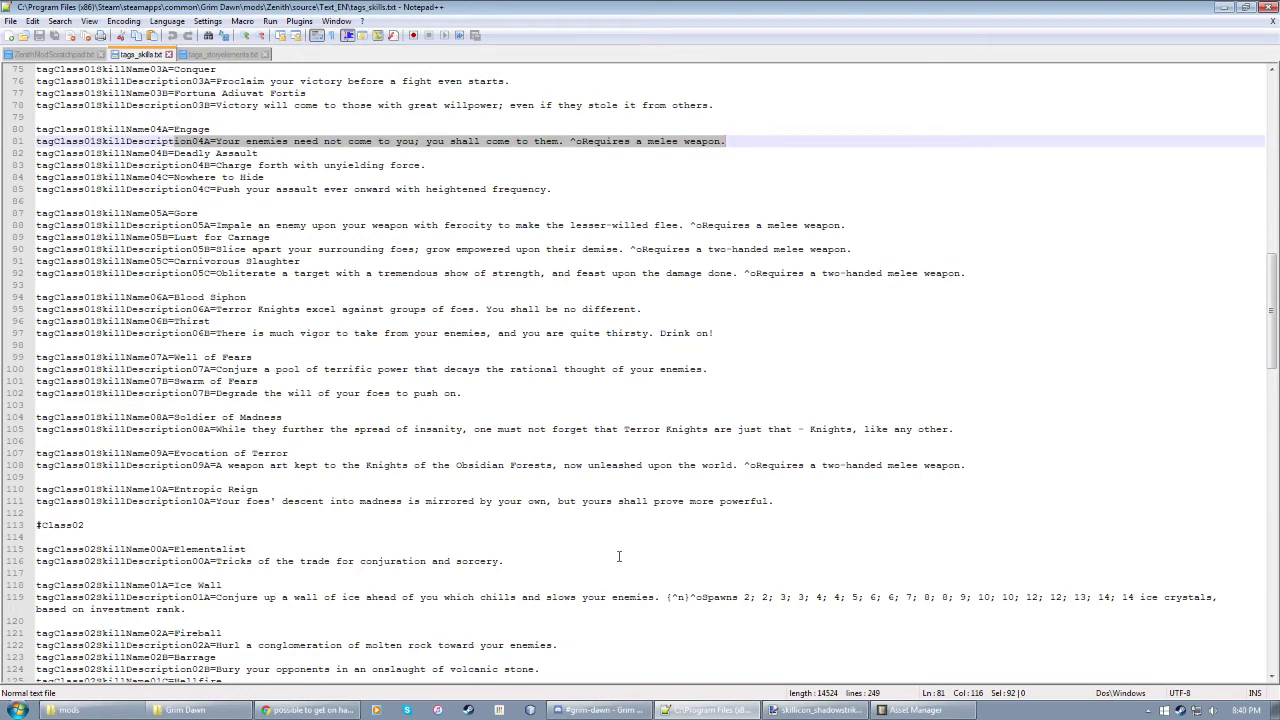
# Step: Review the combined-class name tags and the class description tags for classes 01 to 03 in tags_skills.txt
pyautogui.scroll(20, 623, 547)
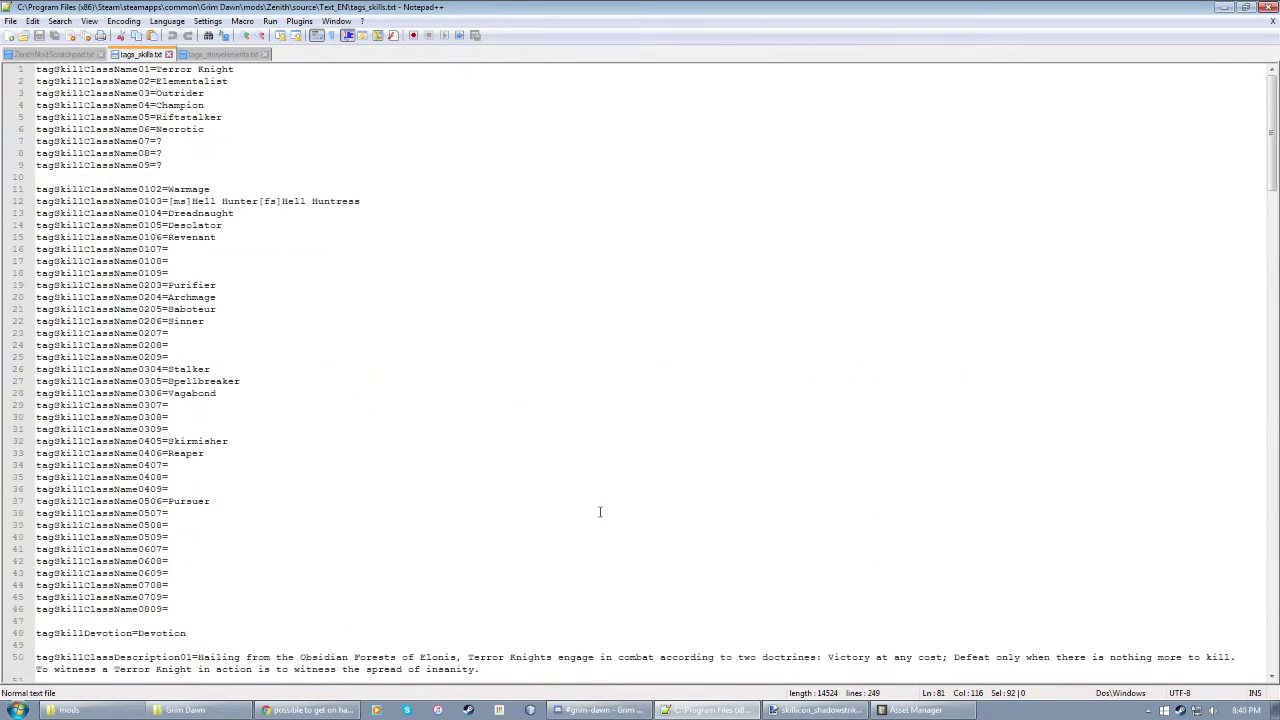
pyautogui.scroll(-8, 600, 512)
pyautogui.scroll(6, 351, 406)
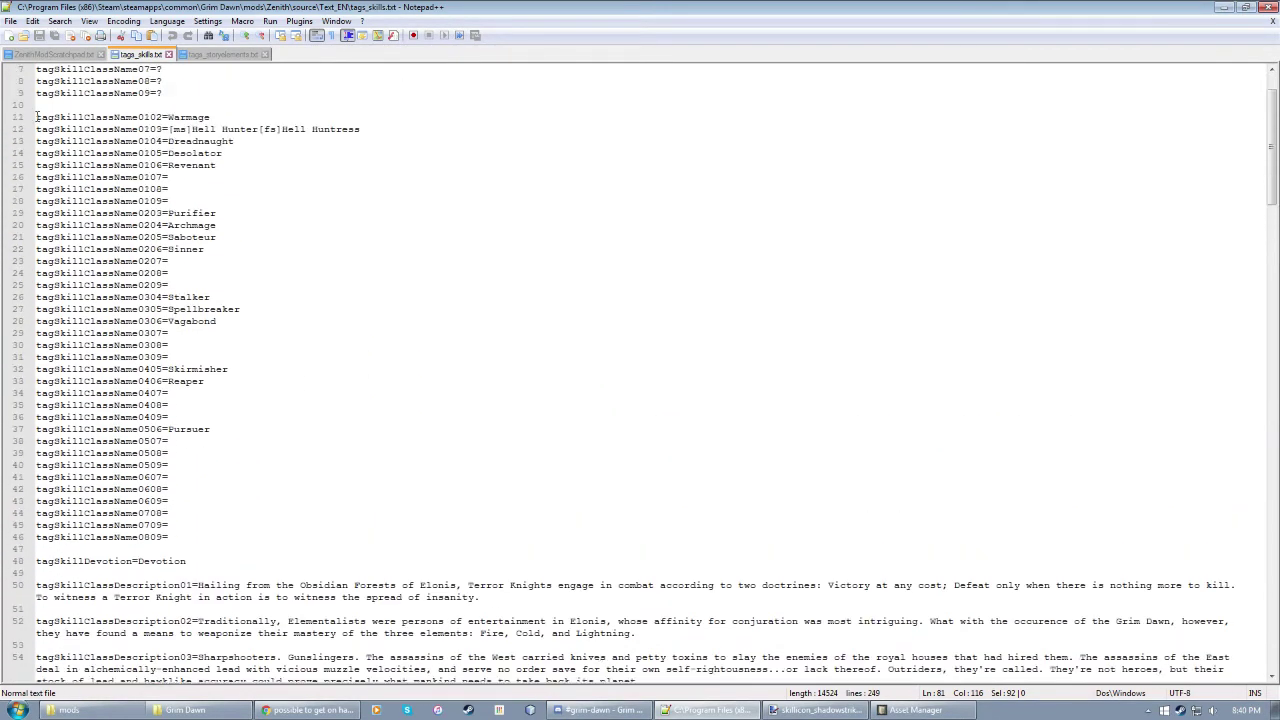
pyautogui.moveTo(36, 117); pyautogui.dragTo(284, 129)
pyautogui.click(183, 441)
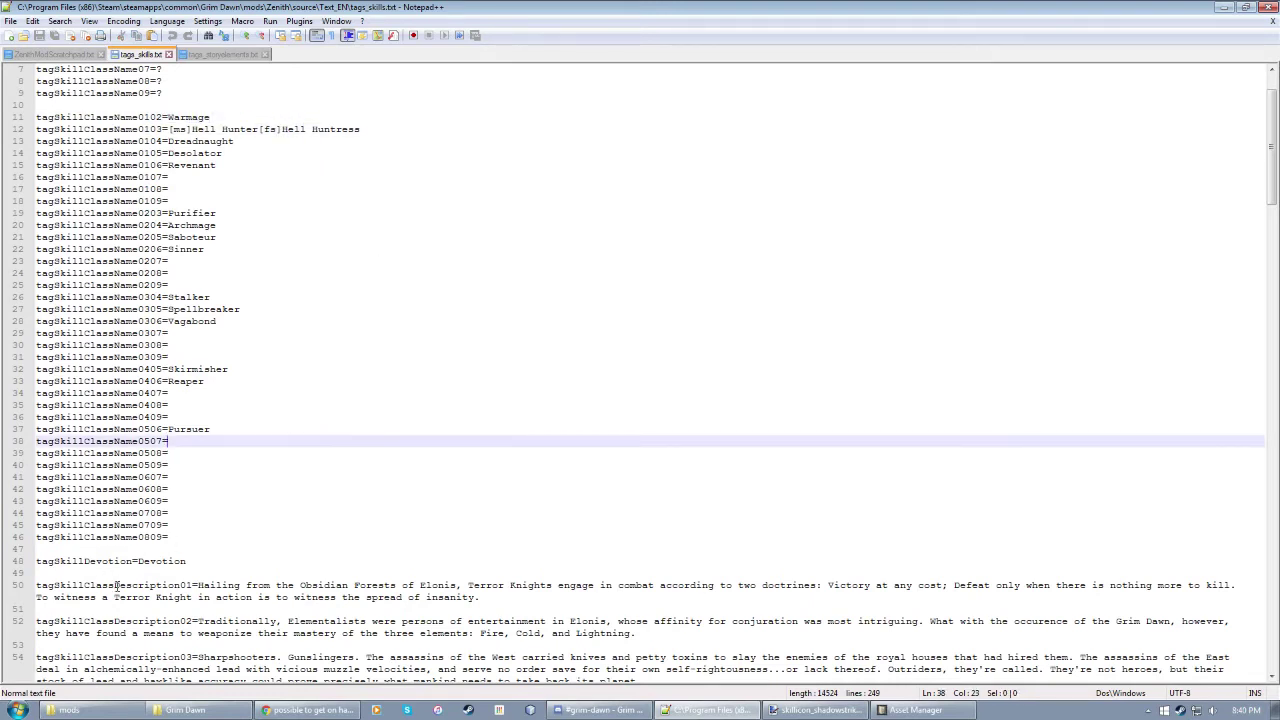
pyautogui.scroll(-8, 296, 590)
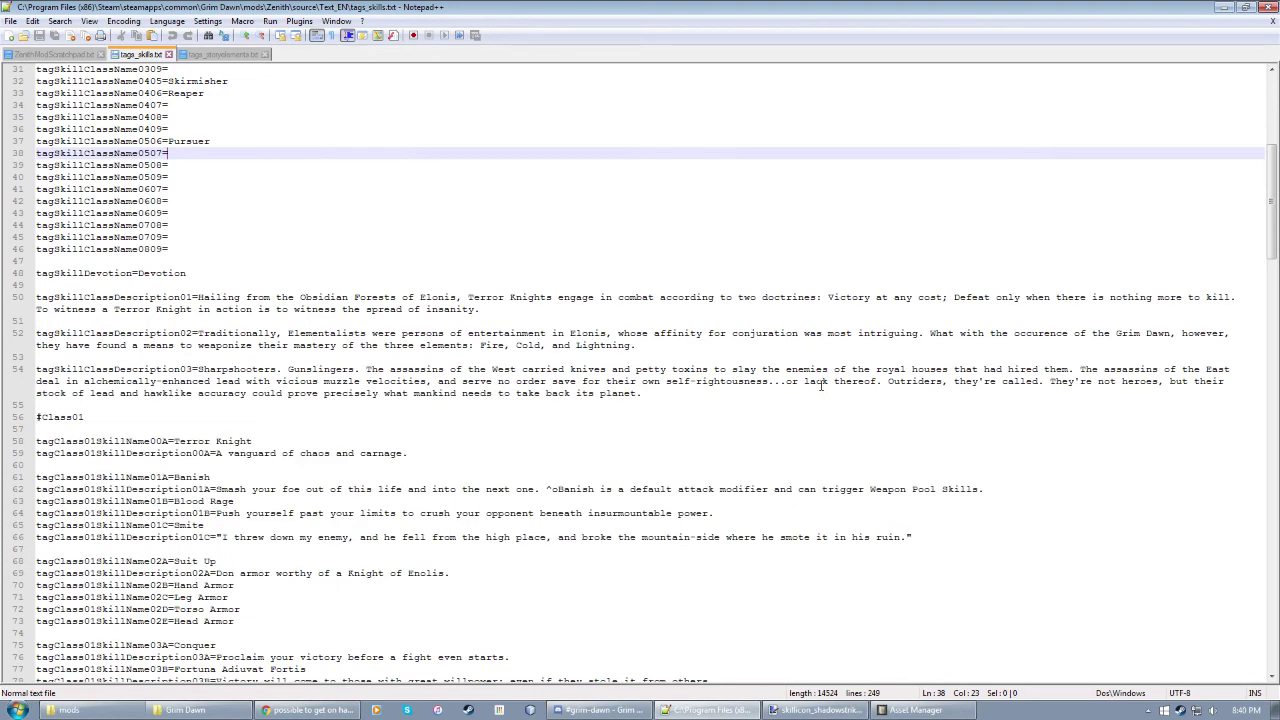
pyautogui.scroll(-4, 791, 390)
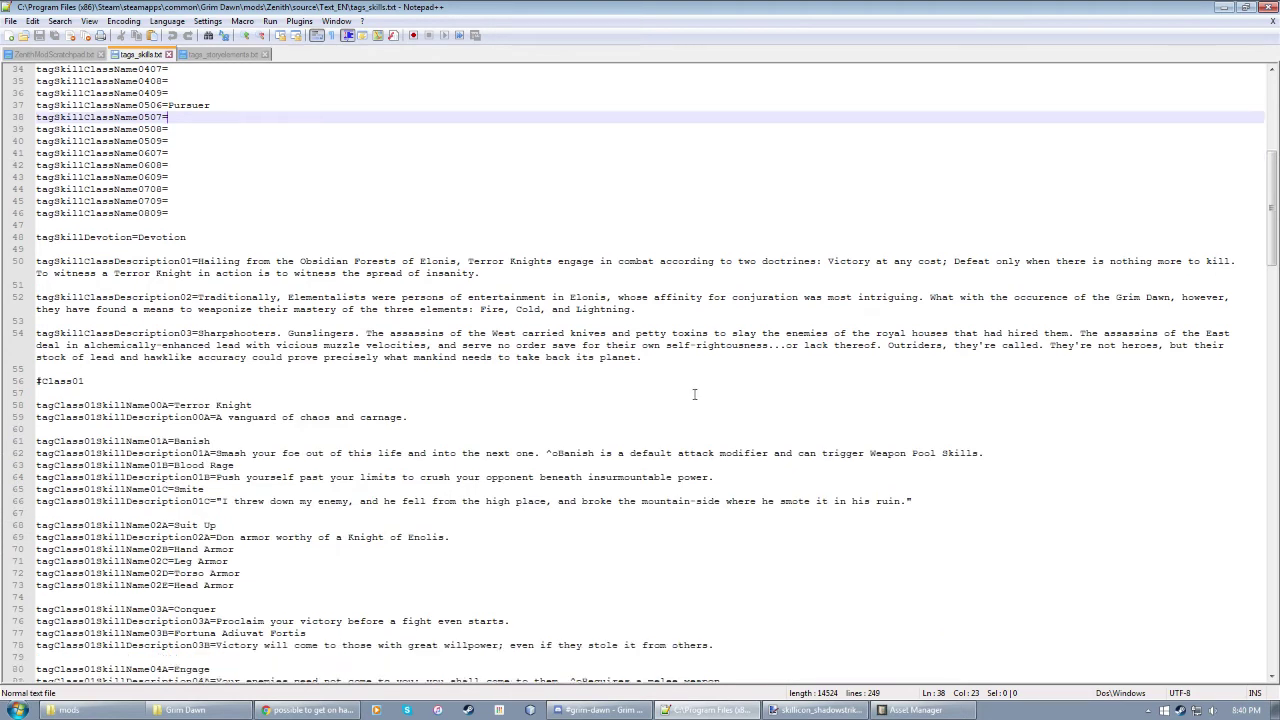
# Step: Add the line "tagSkillClassDescription04=Does stuff." below the third class description tag and save tags_skills.txt
pyautogui.scroll(3, 644, 394)
pyautogui.click(652, 357)
pyautogui.press('Return')
pyautogui.press('Return')
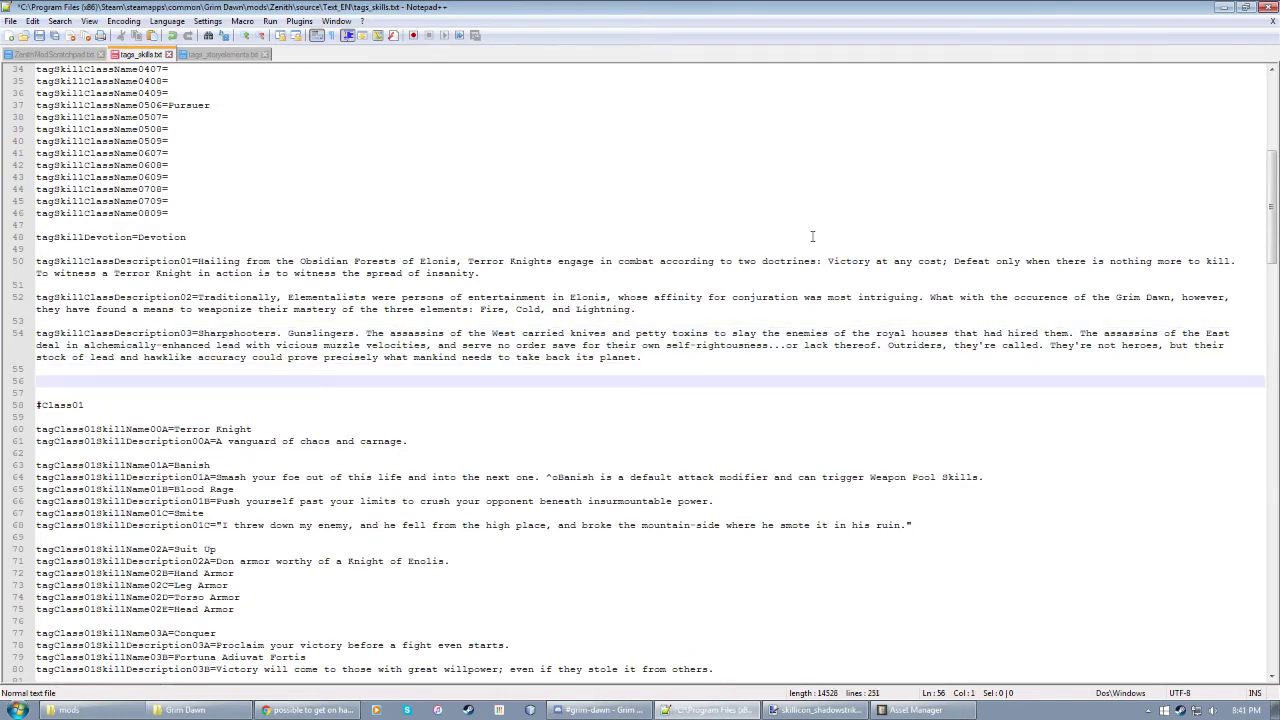
pyautogui.write('tagSkillClassDescrip')
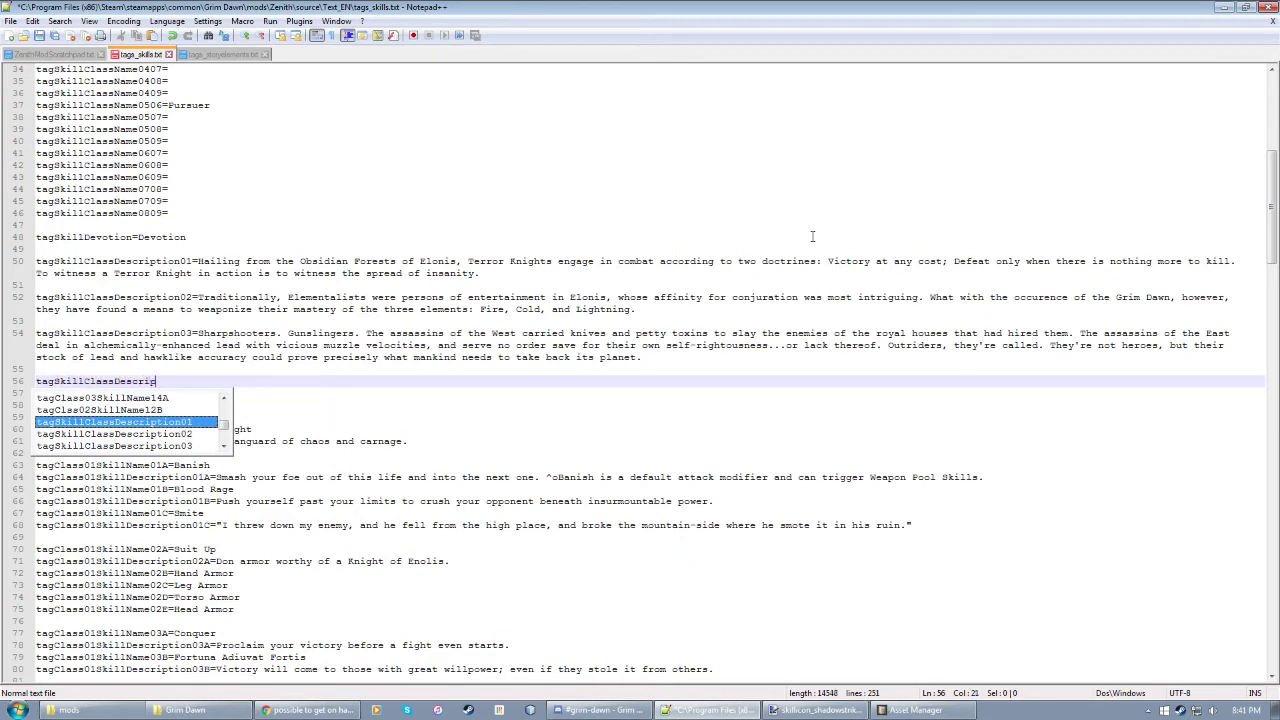
pyautogui.write('tion04=')
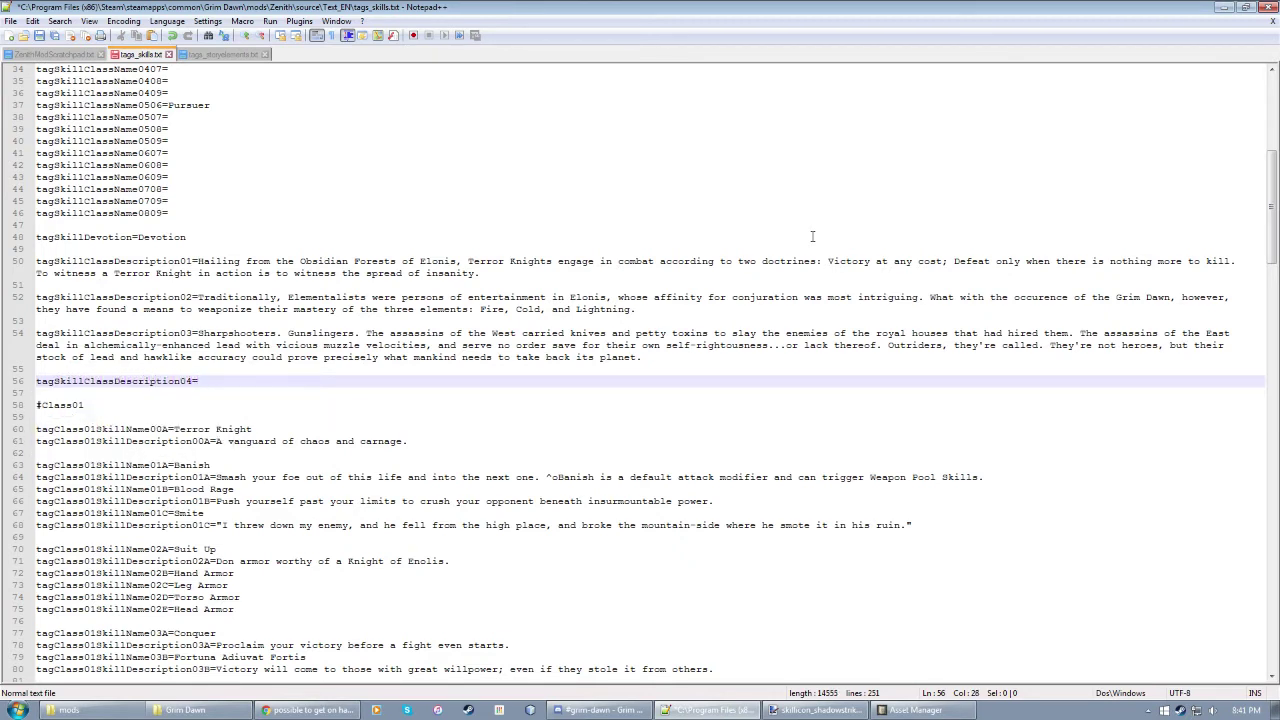
pyautogui.write('Does stuff.')
pyautogui.hotkey('ctrl', 's')
pyautogui.scroll(-1, 194, 336)
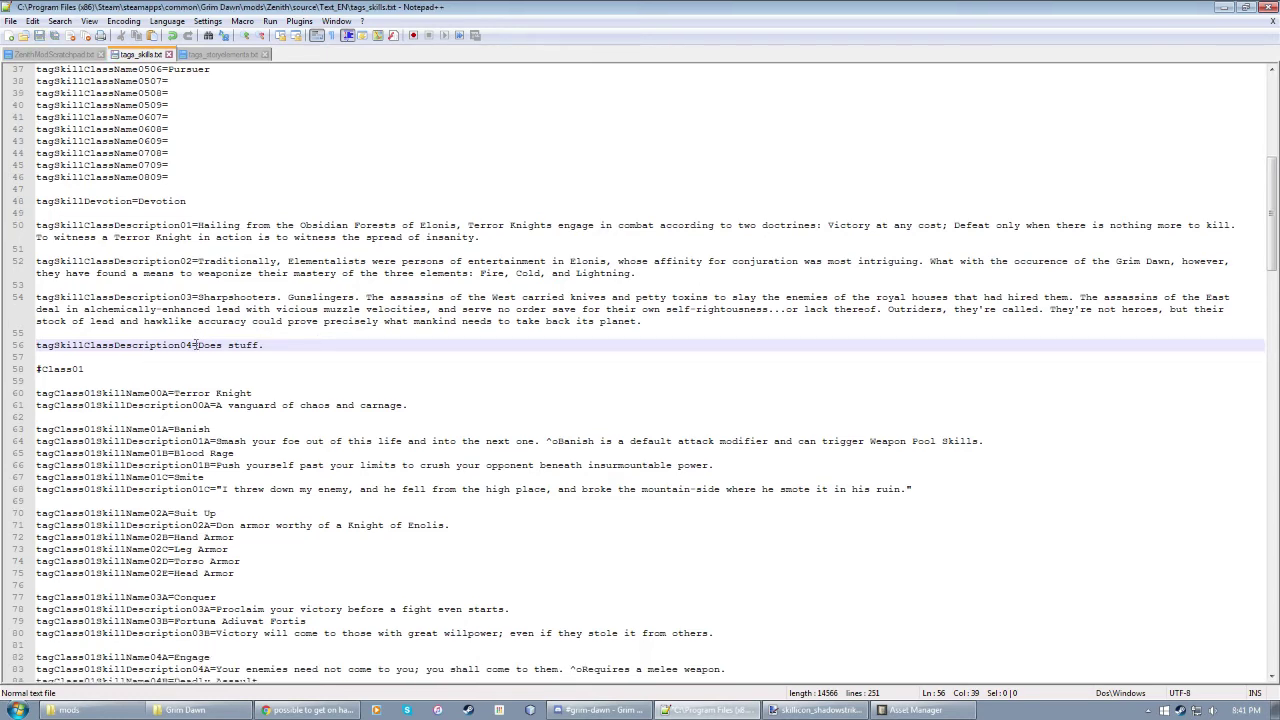
# Step: Switch to Asset Manager to look at the zenithclass04 class training record, and return to tags_skills.txt in Notepad++
pyautogui.moveTo(194, 345); pyautogui.dragTo(35, 346)
pyautogui.click(910, 710)
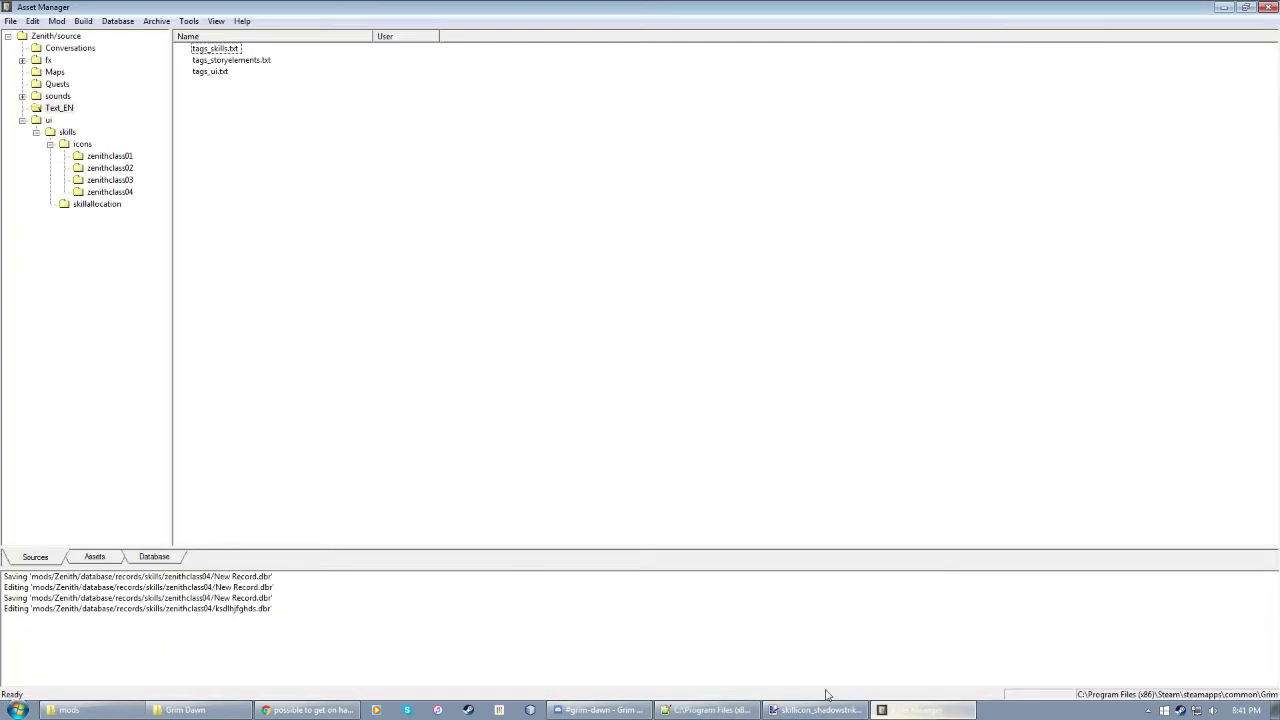
pyautogui.click(150, 558)
pyautogui.doubleClick(248, 50)
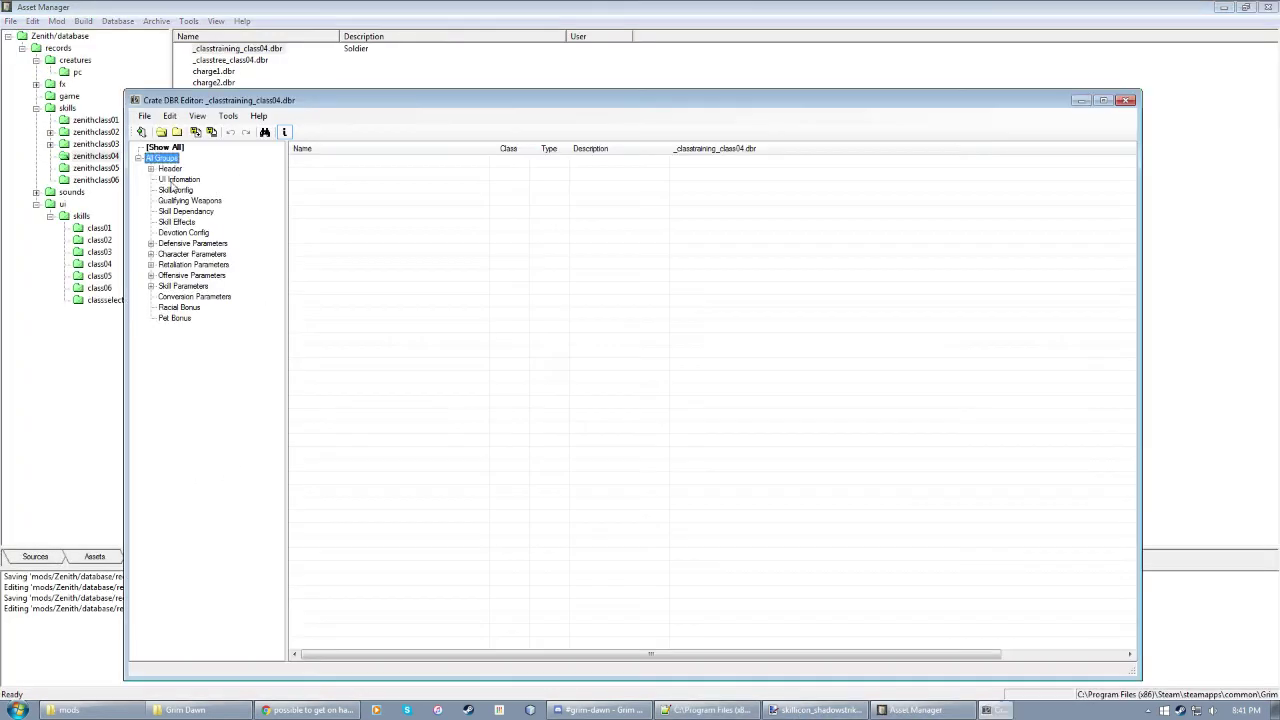
pyautogui.click(1127, 100)
pyautogui.click(240, 61)
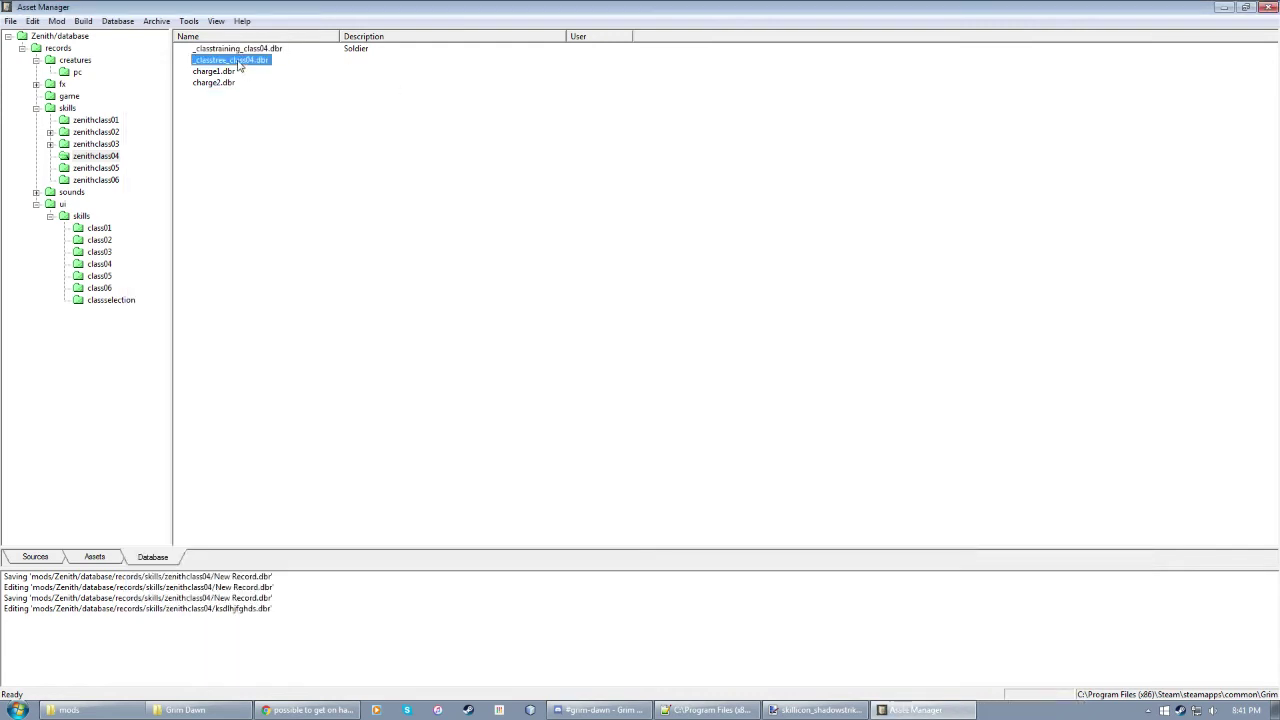
pyautogui.click(598, 340)
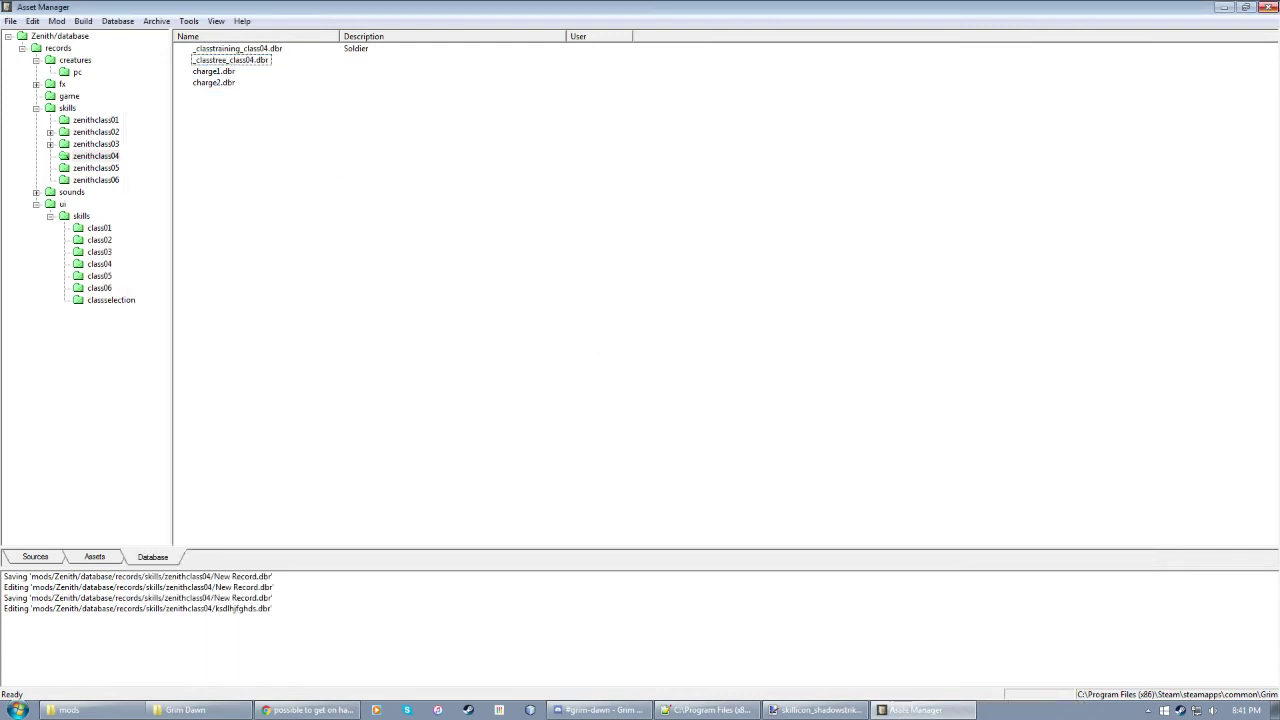
pyautogui.click(30, 557)
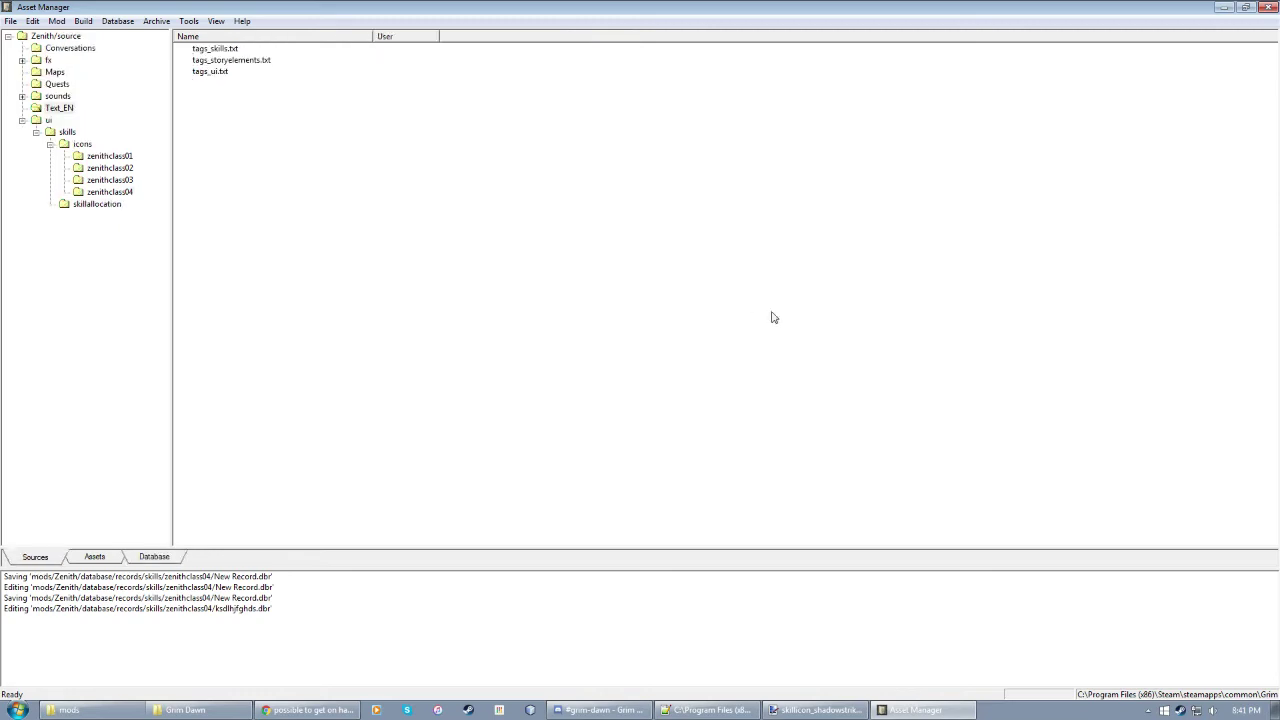
pyautogui.click(705, 710)
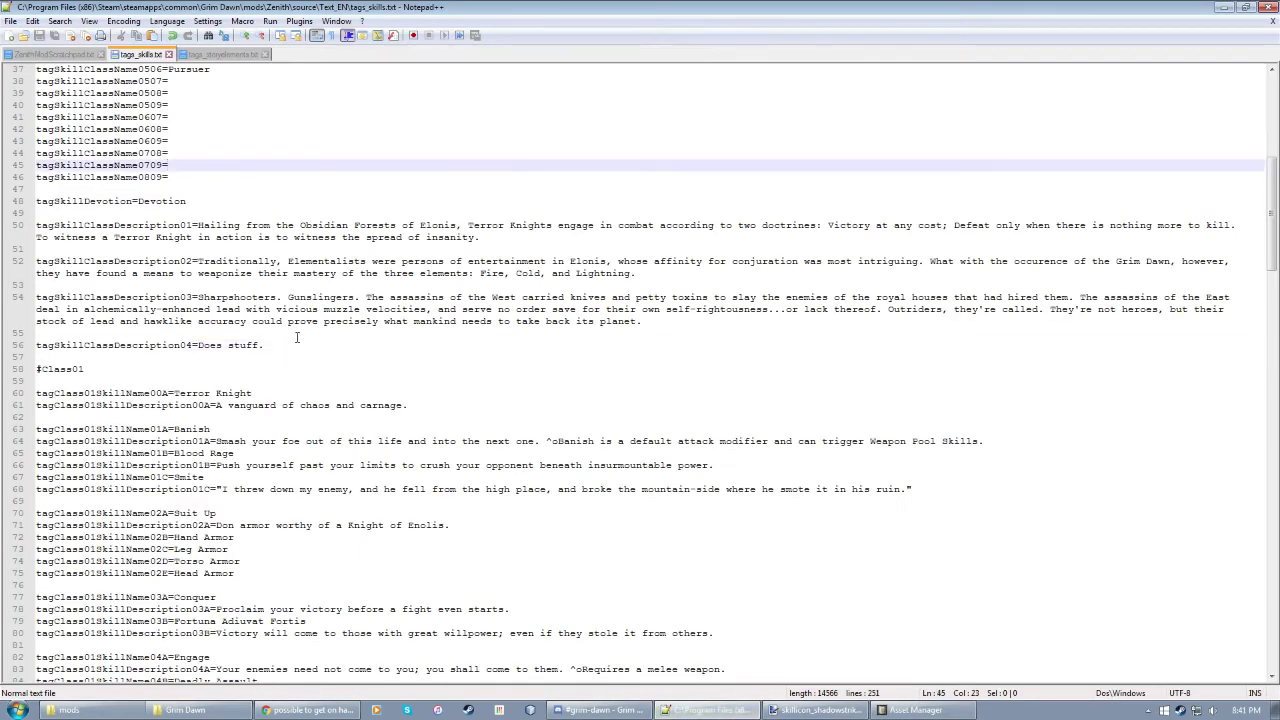
# Step: Examine the Champion class name tag and the per-class skill tags through to the end of tags_skills.txt
pyautogui.scroll(-3, 143, 315)
pyautogui.scroll(-3, 135, 237)
pyautogui.scroll(18, 178, 289)
pyautogui.moveTo(37, 104); pyautogui.dragTo(218, 104)
pyautogui.scroll(-3, 330, 300)
pyautogui.scroll(3, 340, 283)
pyautogui.scroll(-9, 620, 420)
pyautogui.scroll(9, 571, 374)
pyautogui.scroll(-14, 563, 376)
pyautogui.scroll(-20, 274, 260)
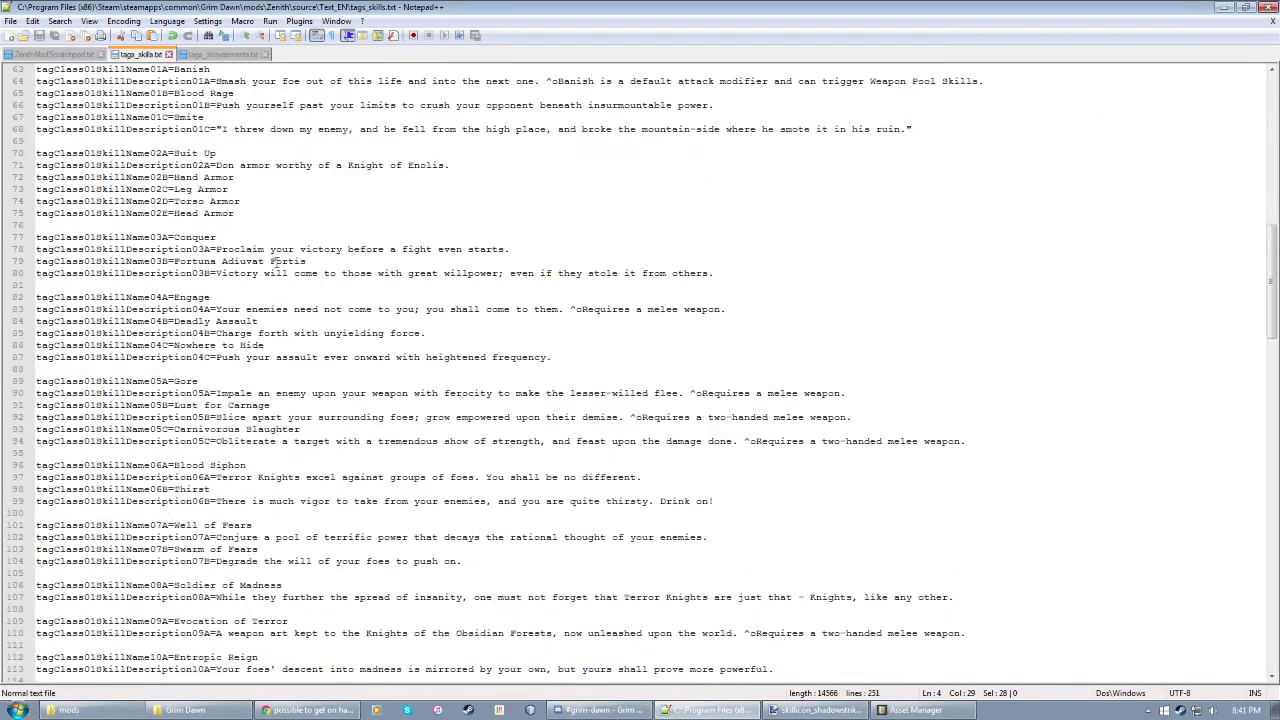
pyautogui.rightClick(276, 213)
pyautogui.click(120, 367)
pyautogui.scroll(-15, 120, 365)
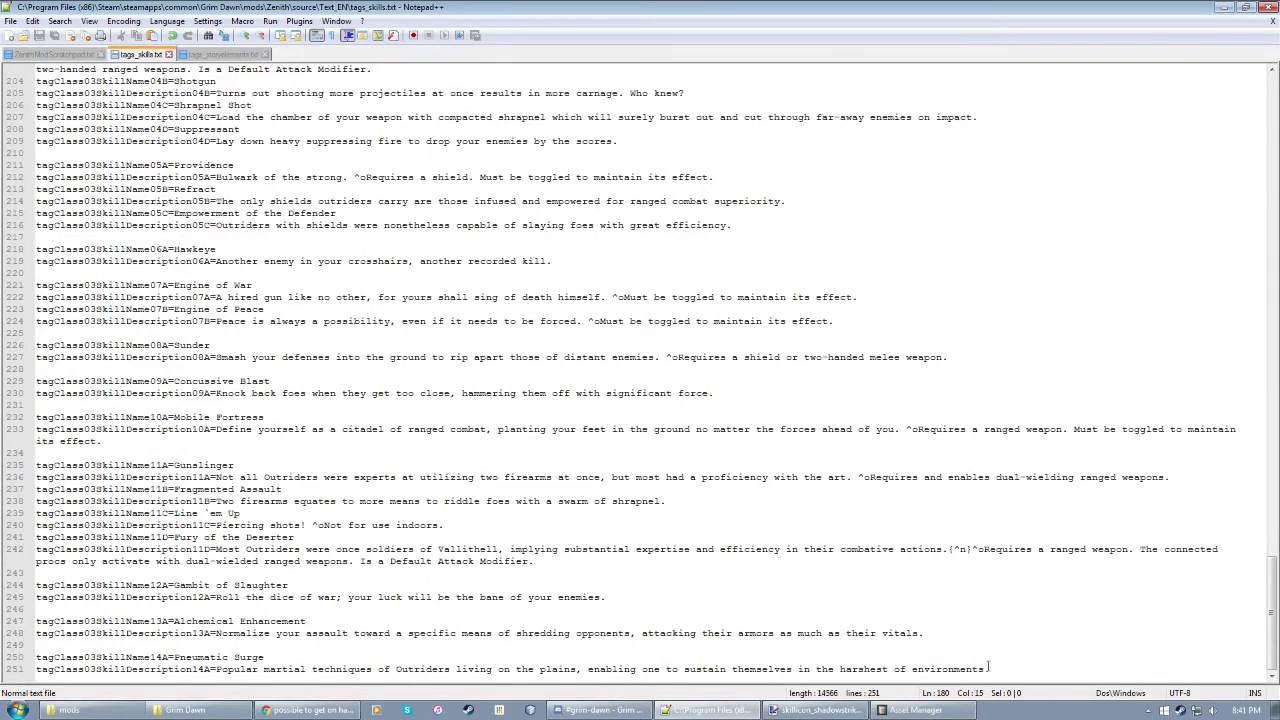
# Step: Add a "#Class04" heading below the last Class03 skill tag at the end of tags_skills.txt
pyautogui.click(995, 669)
pyautogui.press('Return')
pyautogui.press('Return')
pyautogui.press('Return')
pyautogui.press('BackSpace')
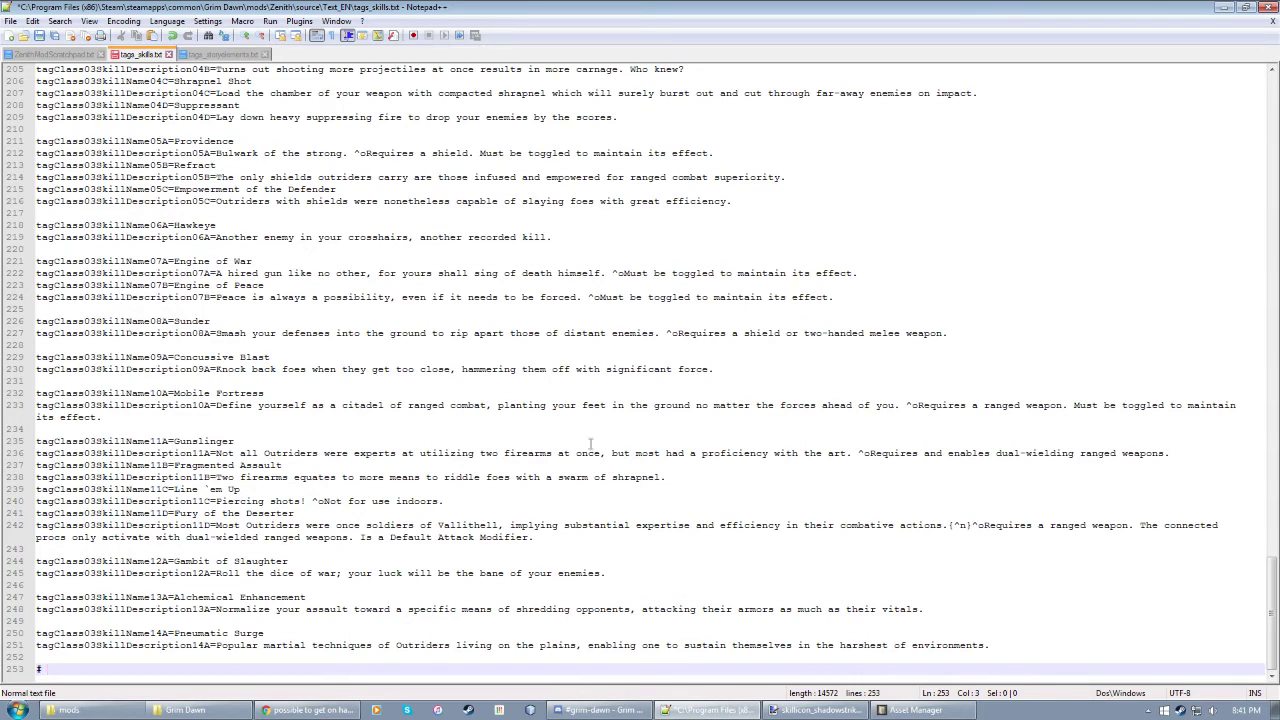
pyautogui.write('Class03')
pyautogui.scroll(16, 590, 443)
pyautogui.scroll(-16, 531, 443)
pyautogui.click(52, 670)
# Step: Add the mastery name line "tagClass04SillName00A=Champion" under the Class04 heading
pyautogui.press('Return')
pyautogui.press('Return')
pyautogui.write('ta')
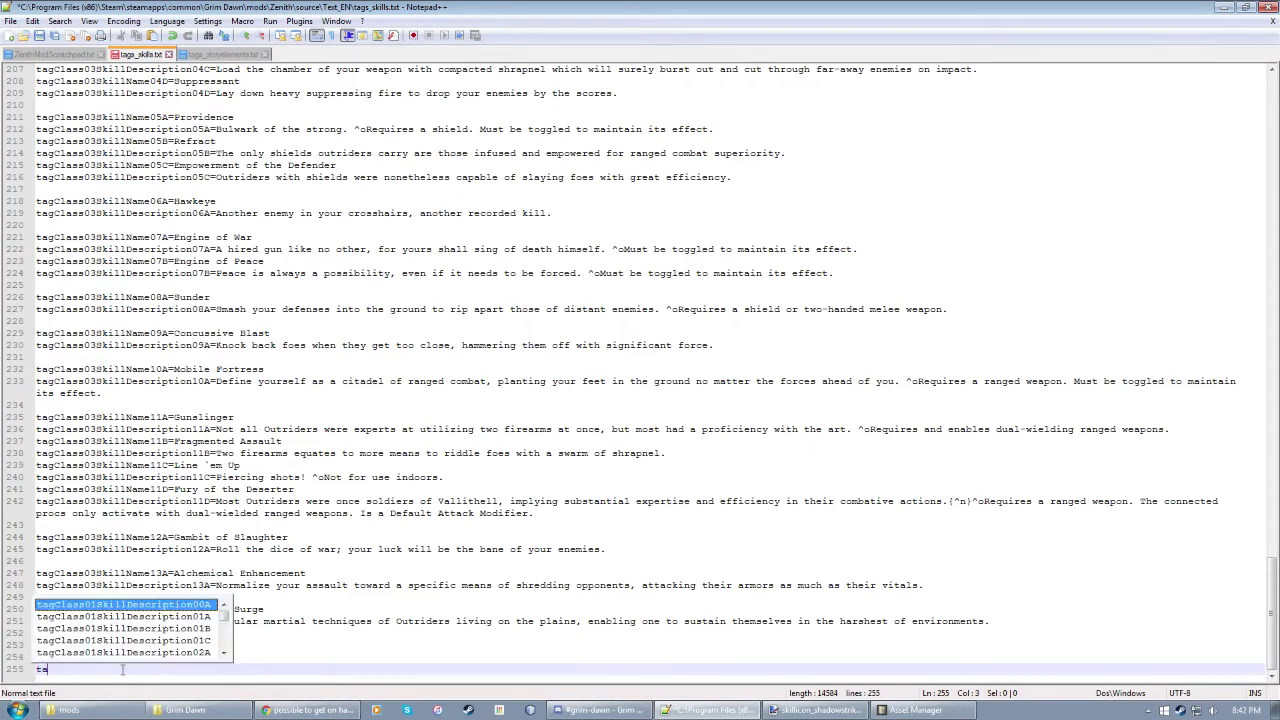
pyautogui.write('gClass04')
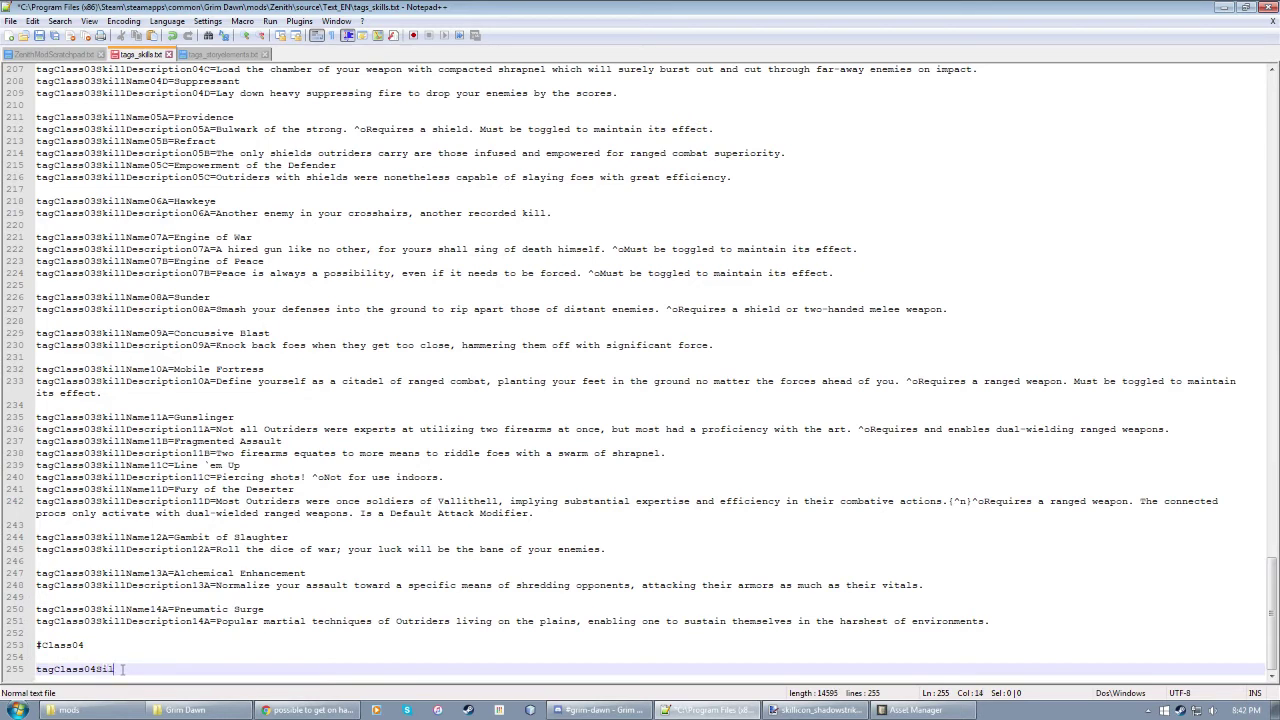
pyautogui.write('SkillName00A=Champion')
# Step: Add the line "tagClass04SkillDescription00A=Does more stuff." below the Champion name tag and save the file
pyautogui.press('Return')
pyautogui.press('Return')
pyautogui.write('tagClass04SkillDescript')
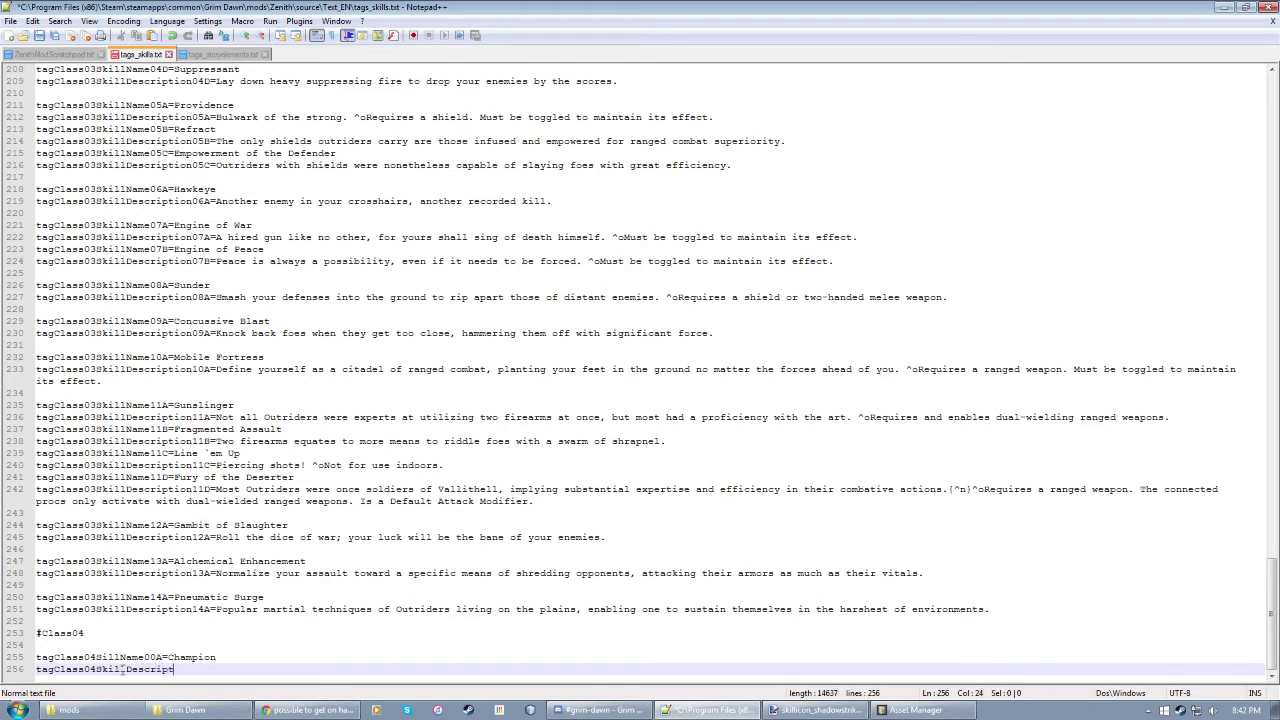
pyautogui.write('ion00A')
pyautogui.rightClick(122, 668)
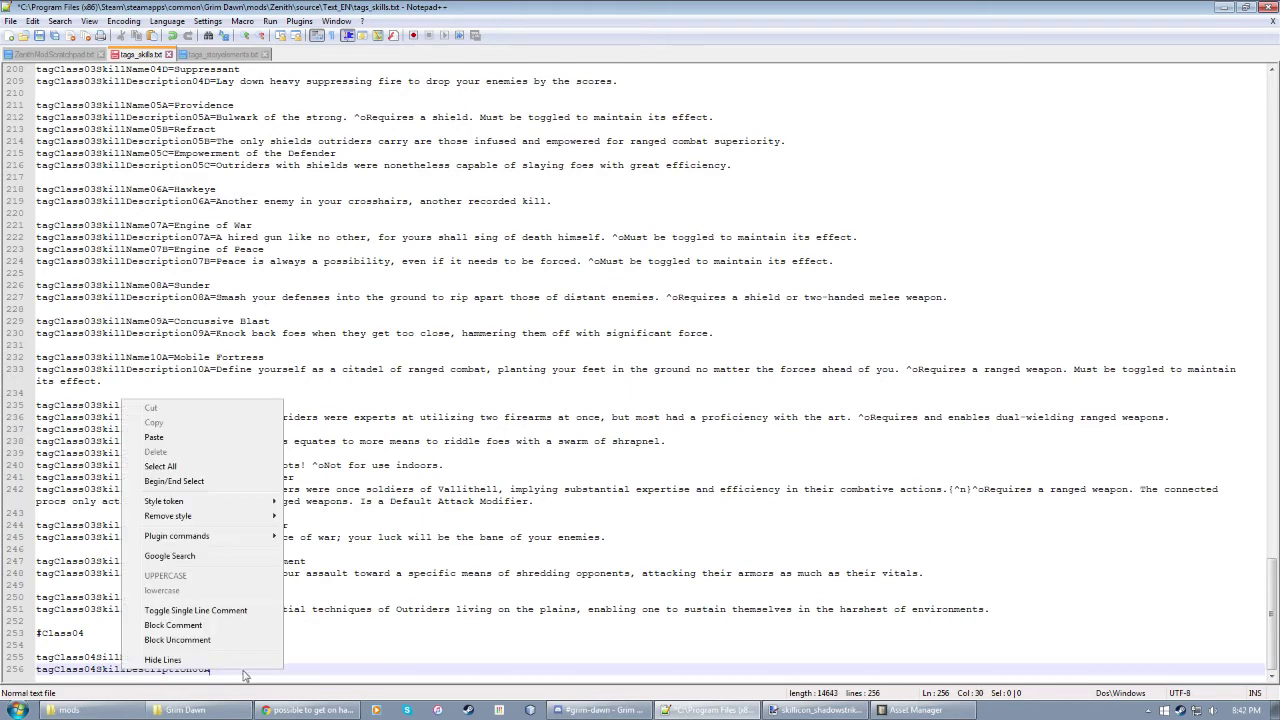
pyautogui.click(325, 671)
pyautogui.doubleClick(325, 671)
pyautogui.click(325, 671)
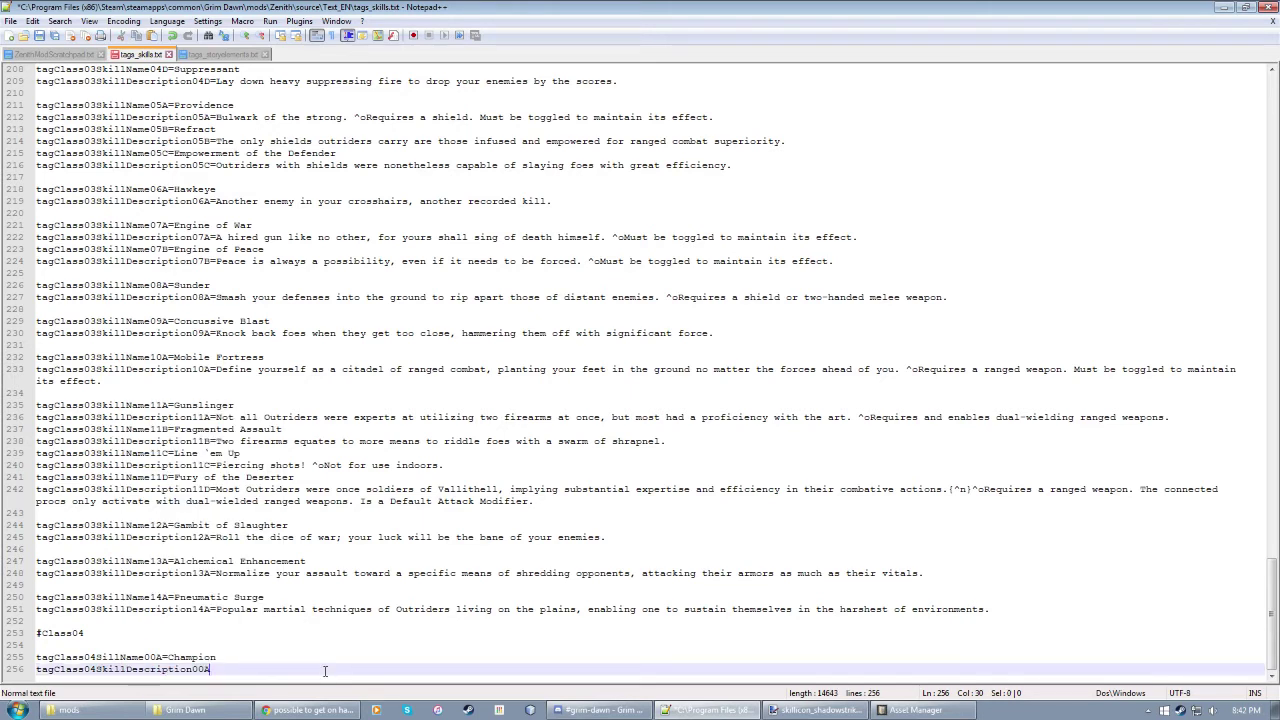
pyautogui.write('=Doessmore stuff.')
pyautogui.hotkey('ctrl', 's')
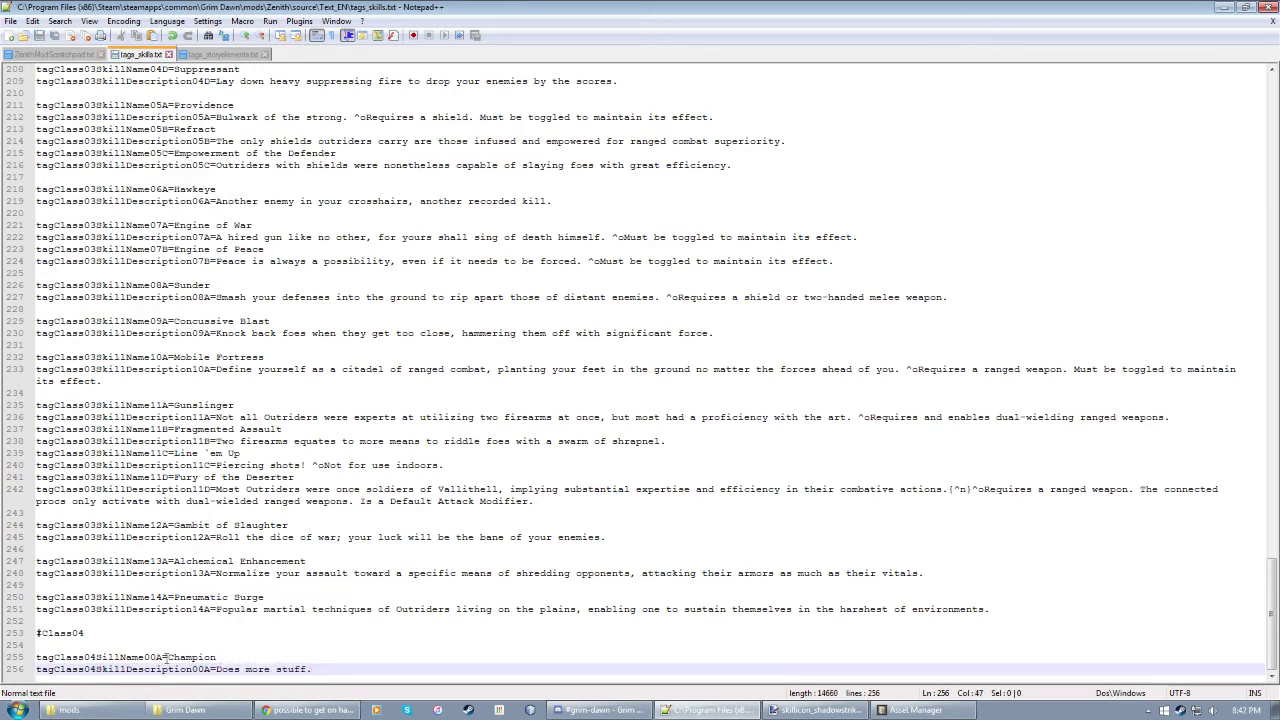
# Step: Copy the Champion name tag and, in Asset Manager, set skillDisplayName of _classtraining_class04.dbr to tagClass04SillName00A
pyautogui.moveTo(165, 657); pyautogui.dragTo(36, 657)
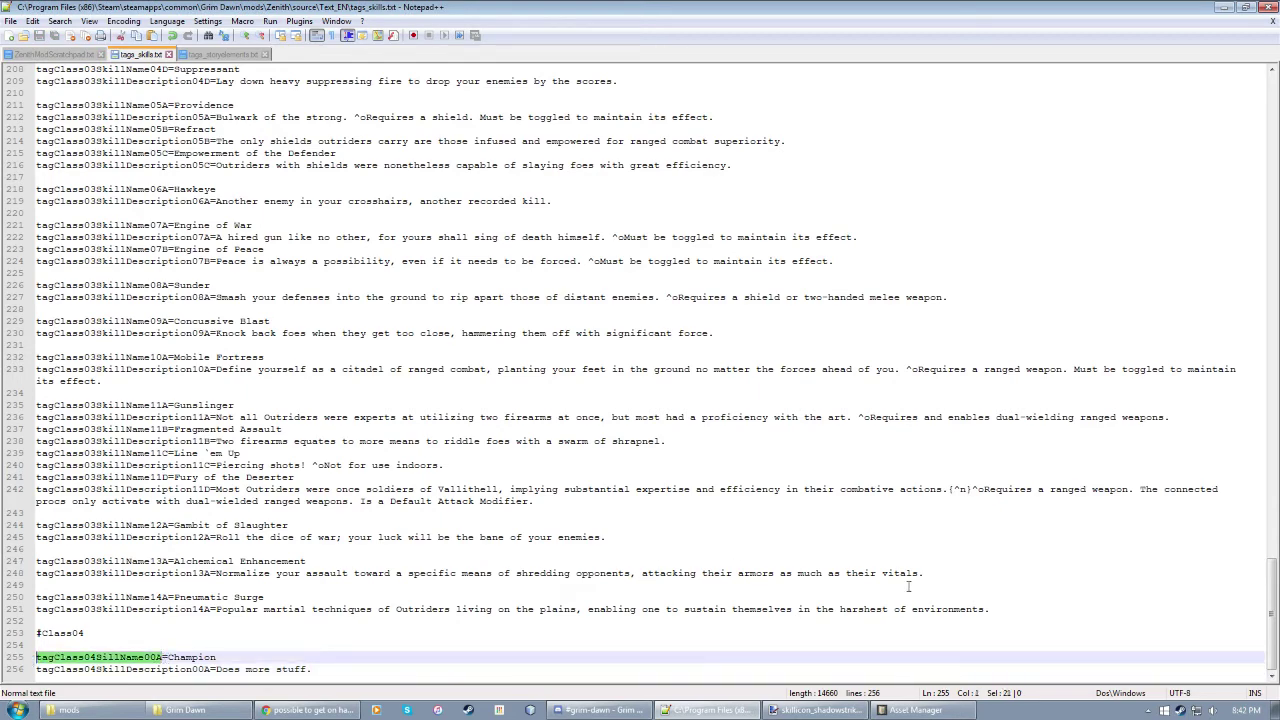
pyautogui.click(915, 710)
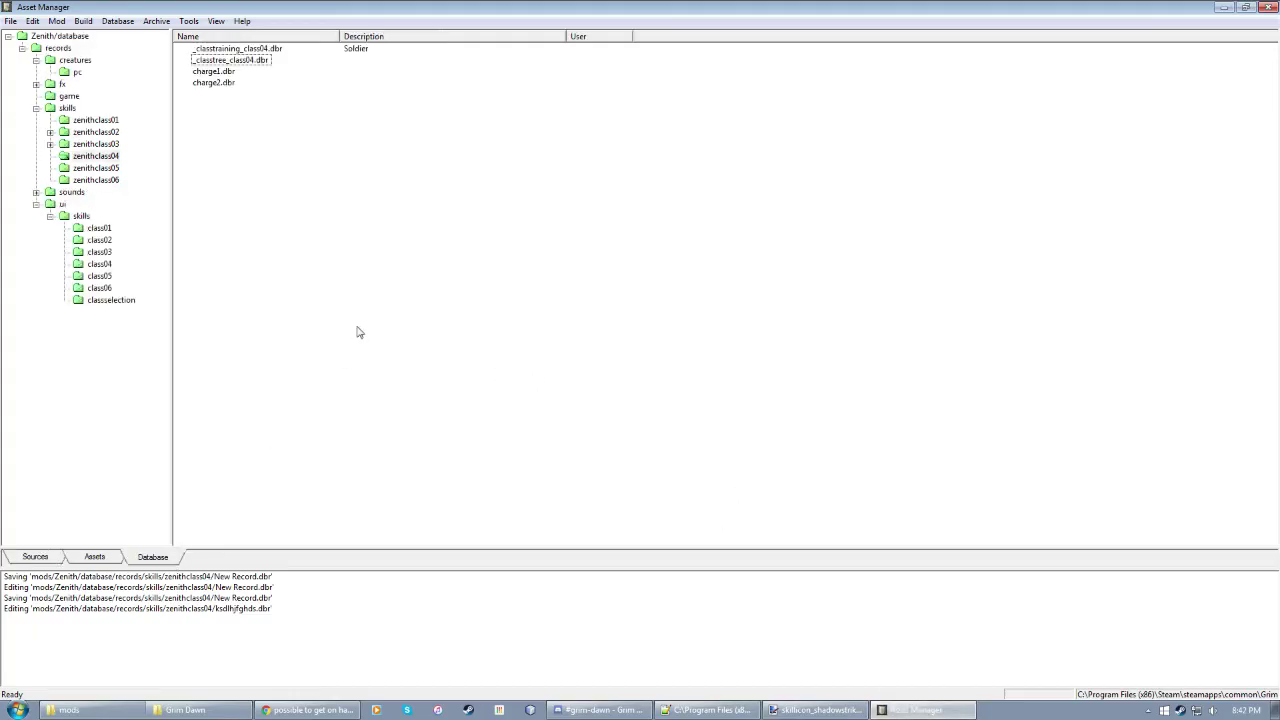
pyautogui.doubleClick(254, 60)
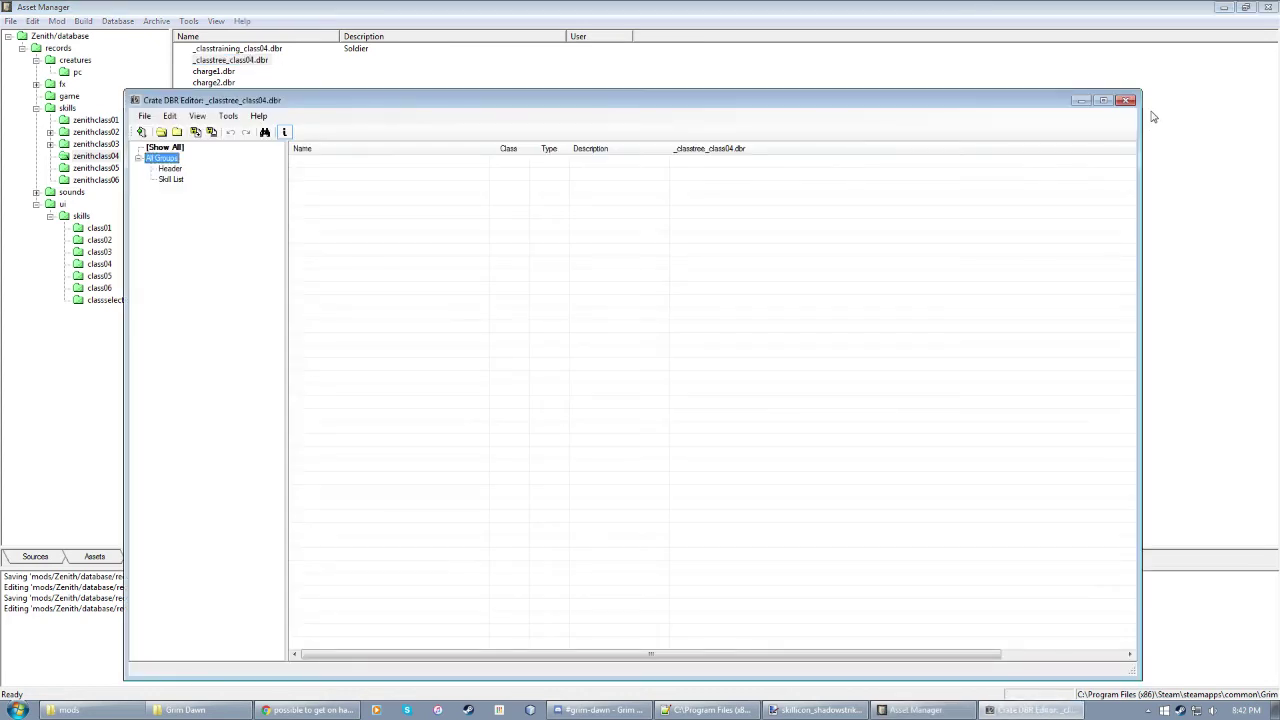
pyautogui.click(1126, 100)
pyautogui.doubleClick(245, 48)
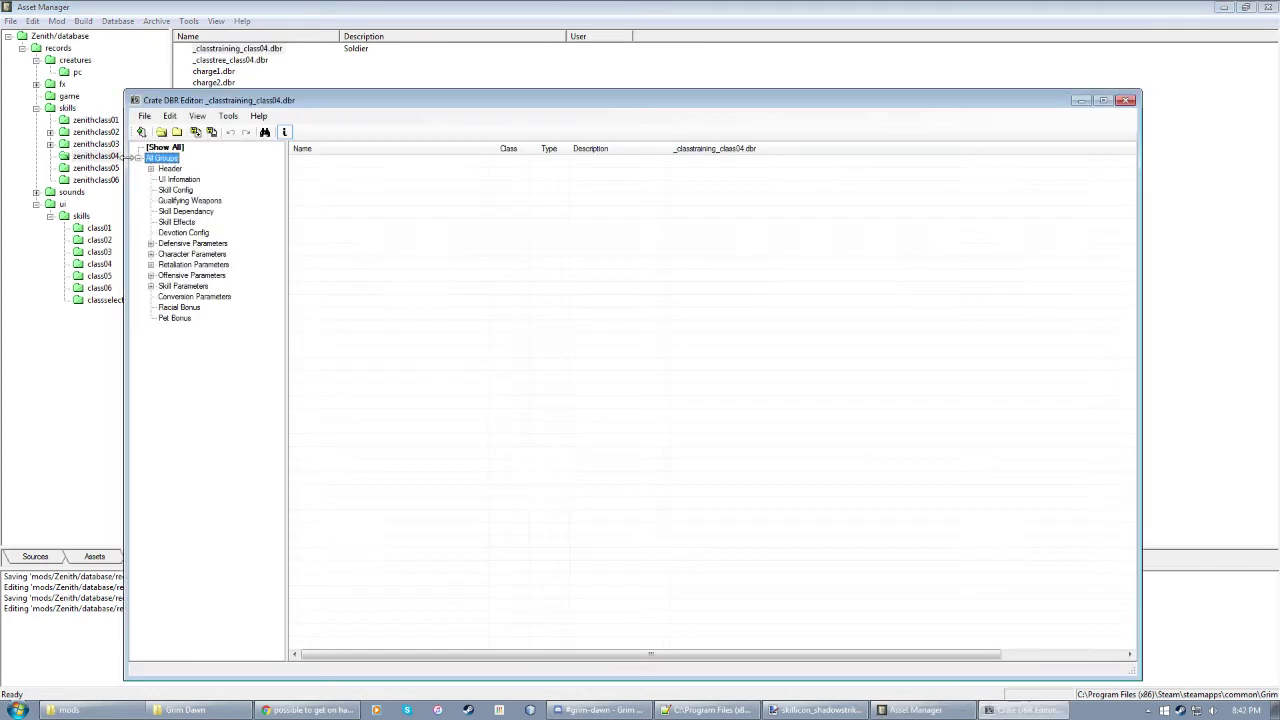
pyautogui.click(177, 179)
pyautogui.click(715, 162)
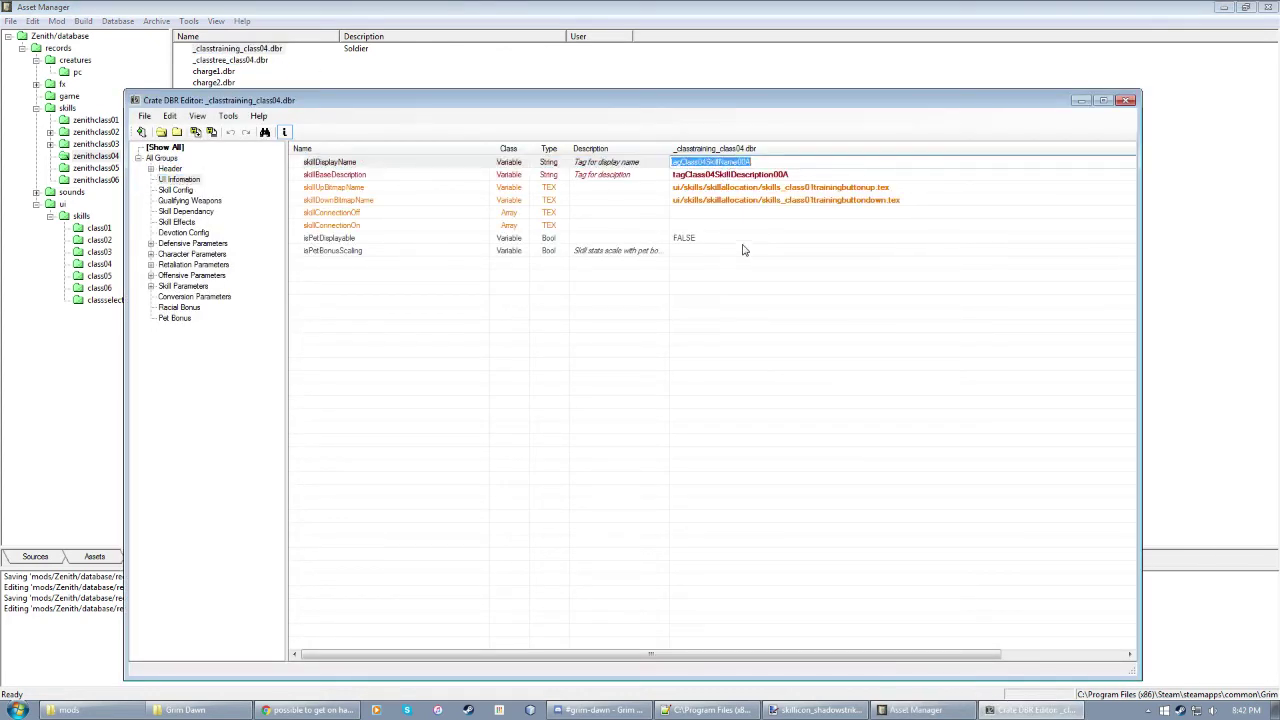
pyautogui.hotkey('ctrl', 'c')
pyautogui.press('Return')
# Step: Set skillBaseDescription of the class training record to tagClass04SillDescription00A and close the record
pyautogui.click(770, 178)
pyautogui.click(772, 178)
pyautogui.hotkey('ctrl', 'v')
pyautogui.moveTo(736, 176); pyautogui.dragTo(727, 178)
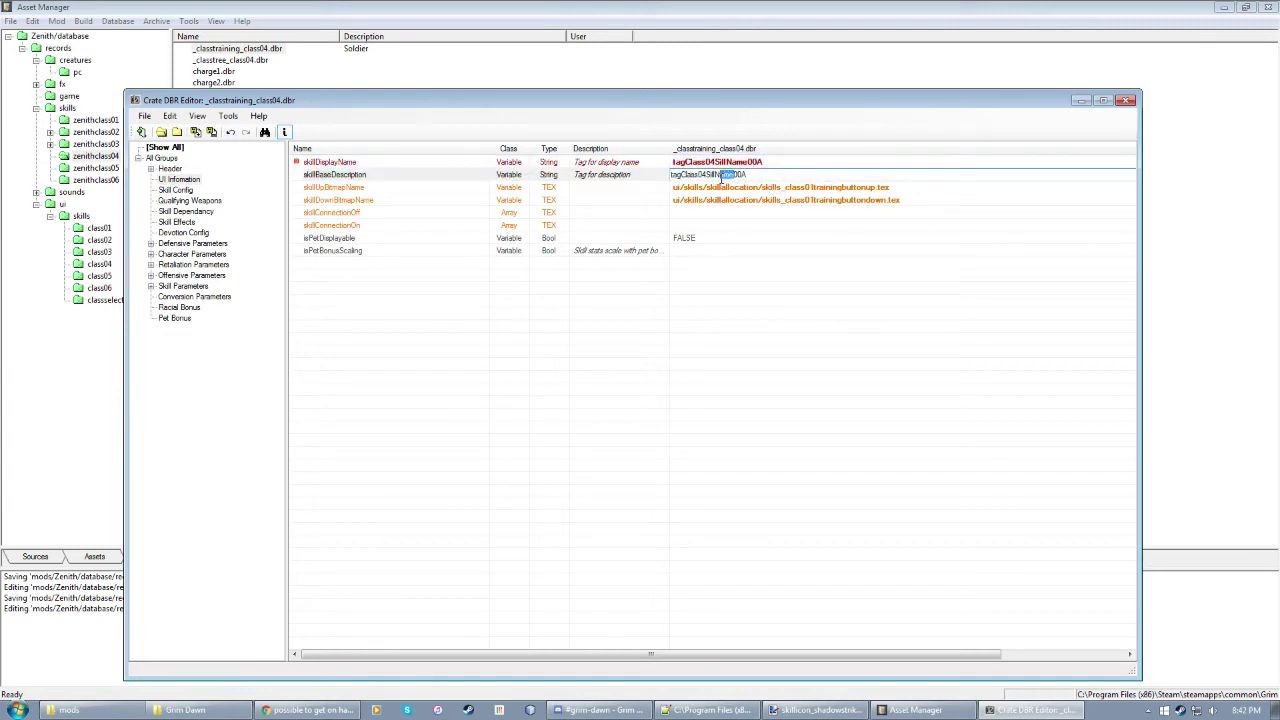
pyautogui.write('Description')
pyautogui.press('Return')
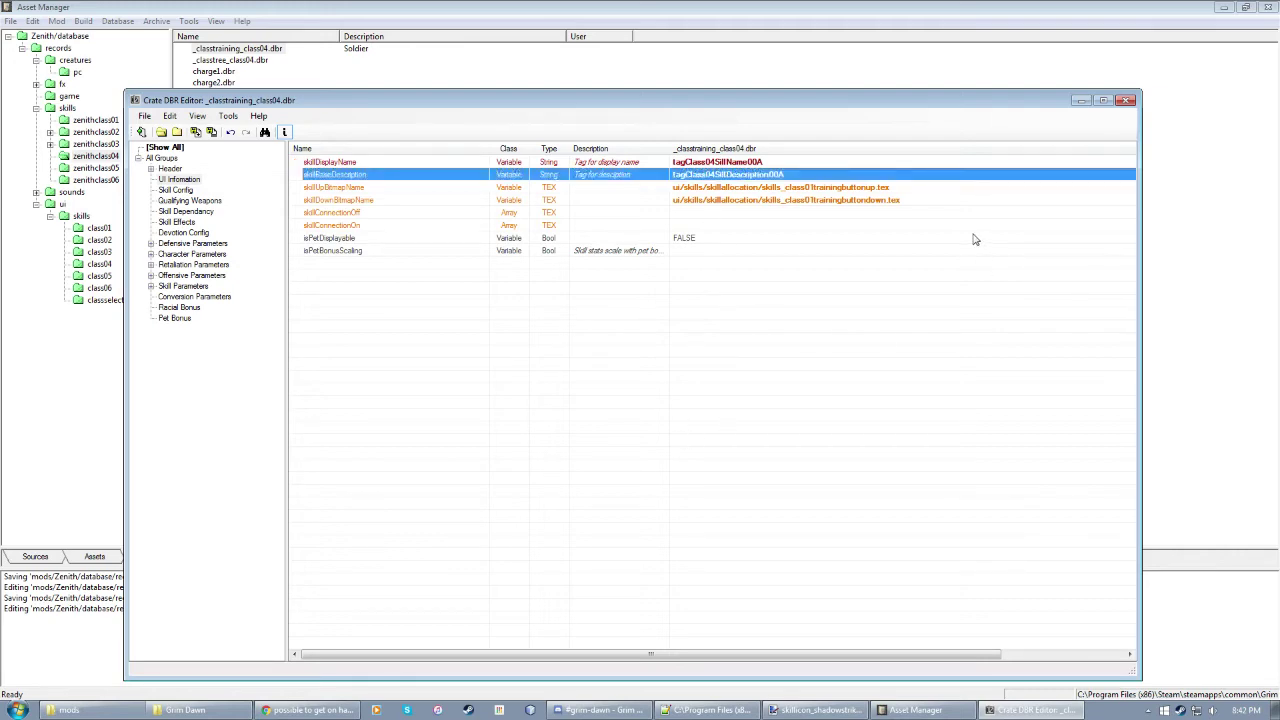
pyautogui.click(1126, 103)
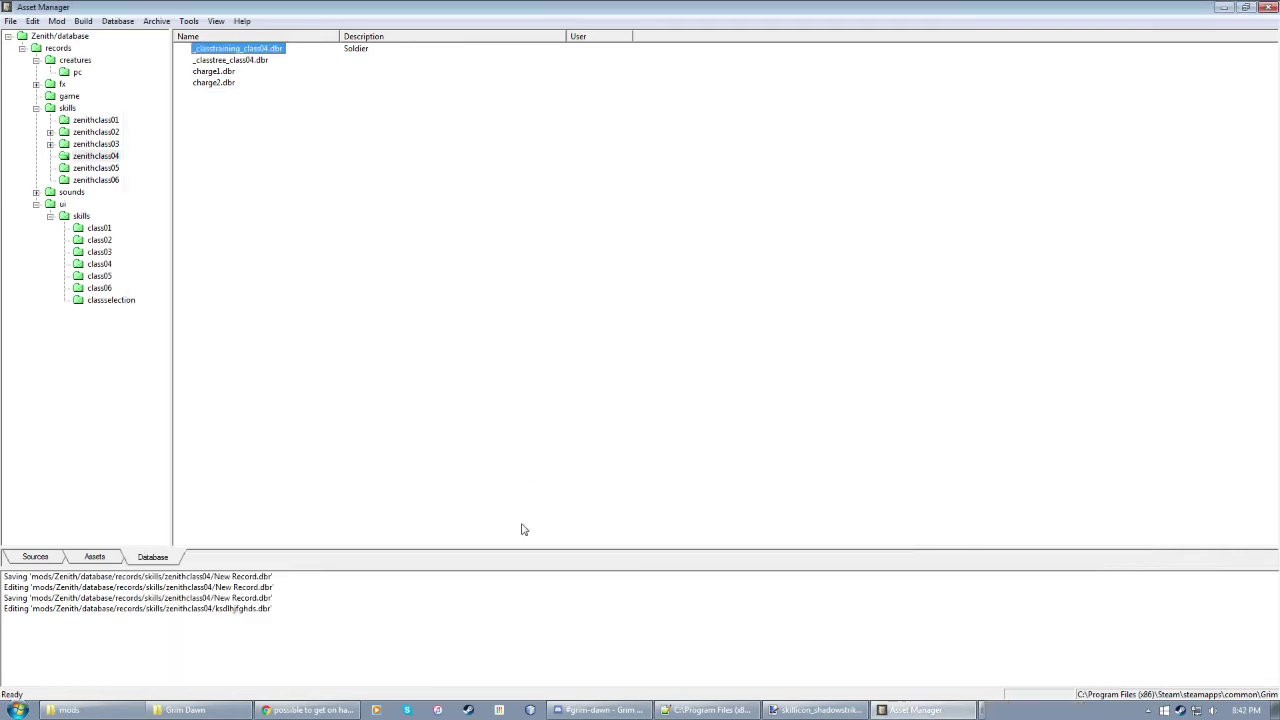
# Step: Switch to tags_skills.txt in Notepad++ and add tagClass04SkillName01A=Charge at the end, after a blank line
pyautogui.click(705, 710)
pyautogui.click(228, 661)
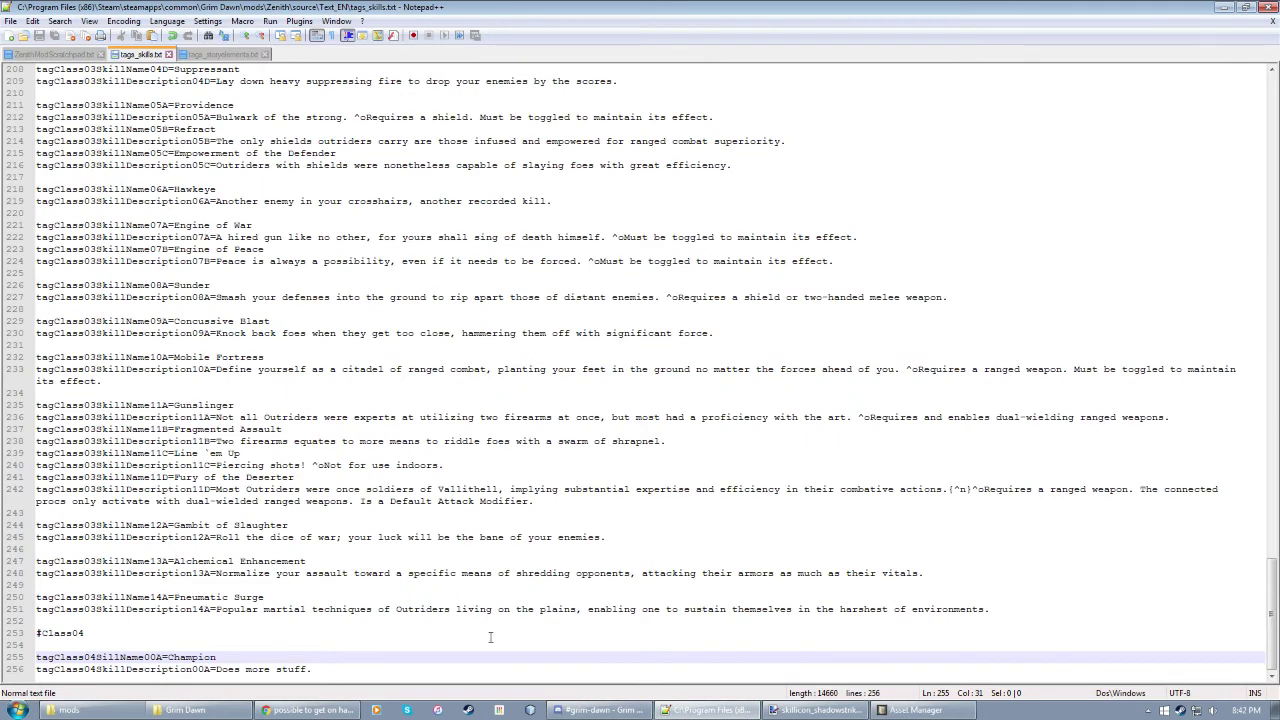
pyautogui.click(339, 672)
pyautogui.press('Return')
pyautogui.press('Return')
pyautogui.write('tagClass04')
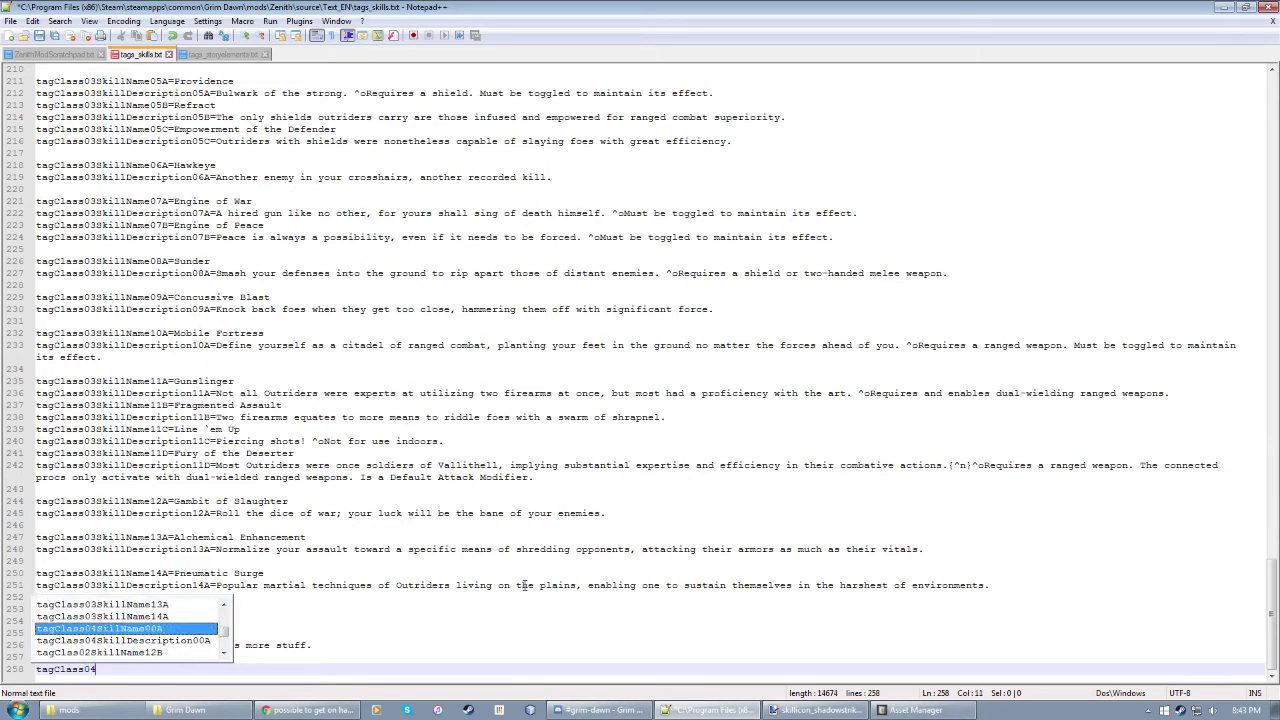
pyautogui.write('SkillName01A=')
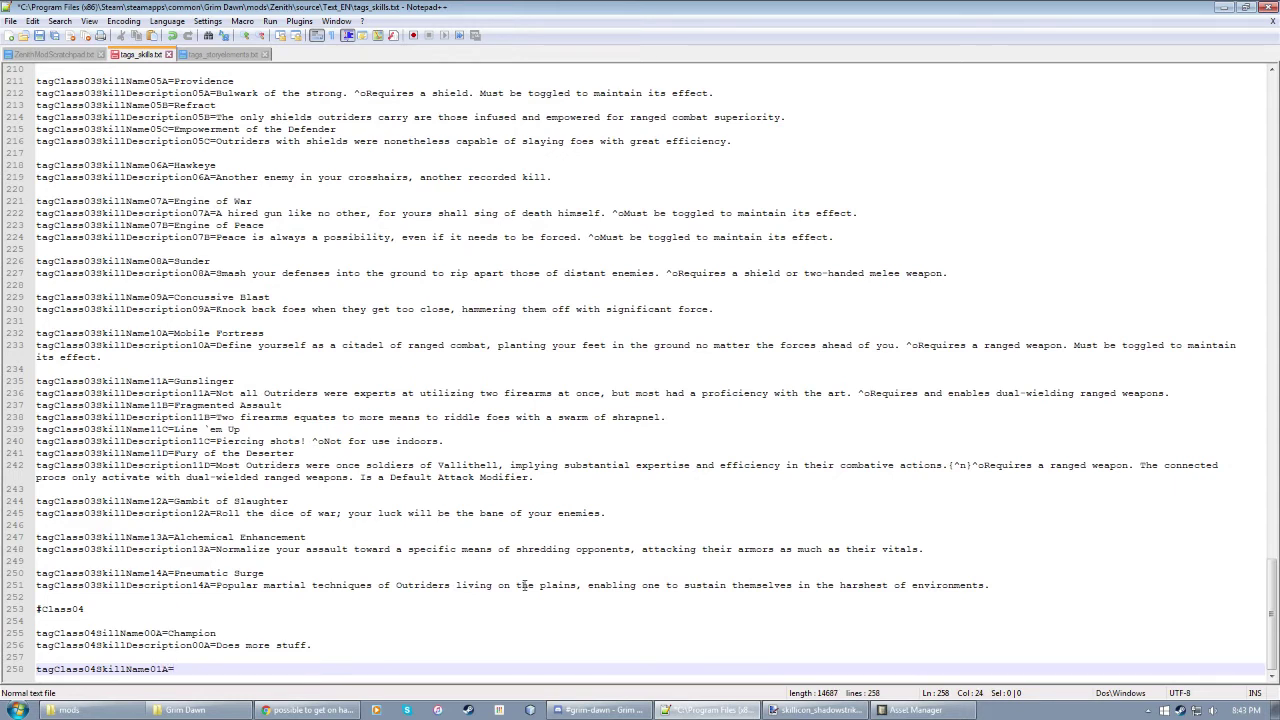
pyautogui.write('Charge')
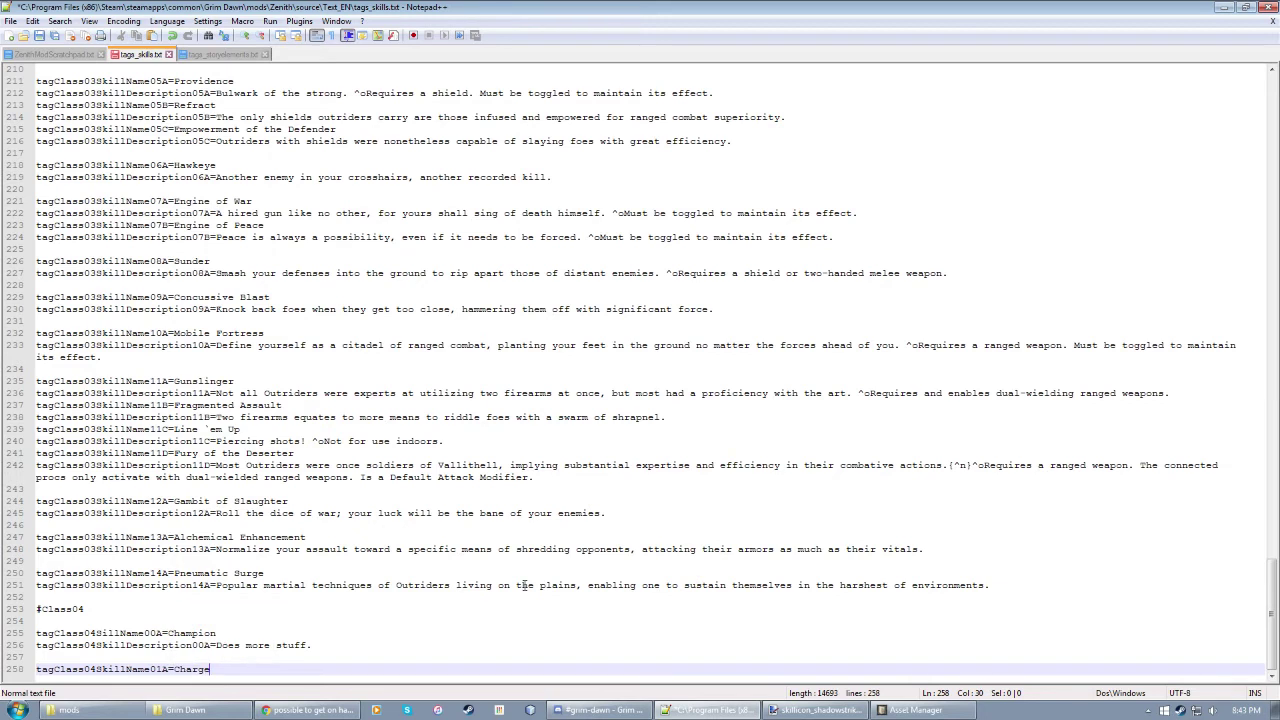
# Step: Add the line tagClass04SkillDescription01A=Charges. directly below the Charge name tag
pyautogui.press('Return')
pyautogui.write('tagC')
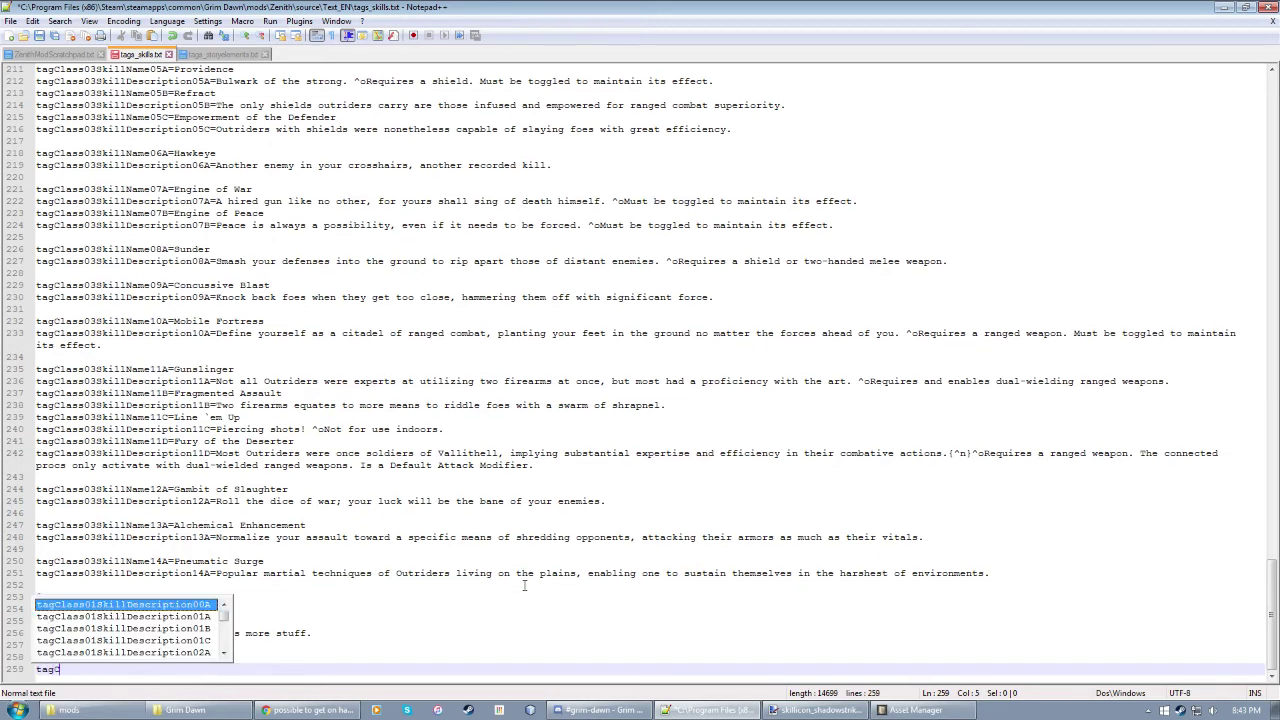
pyautogui.write('lass04Skill')
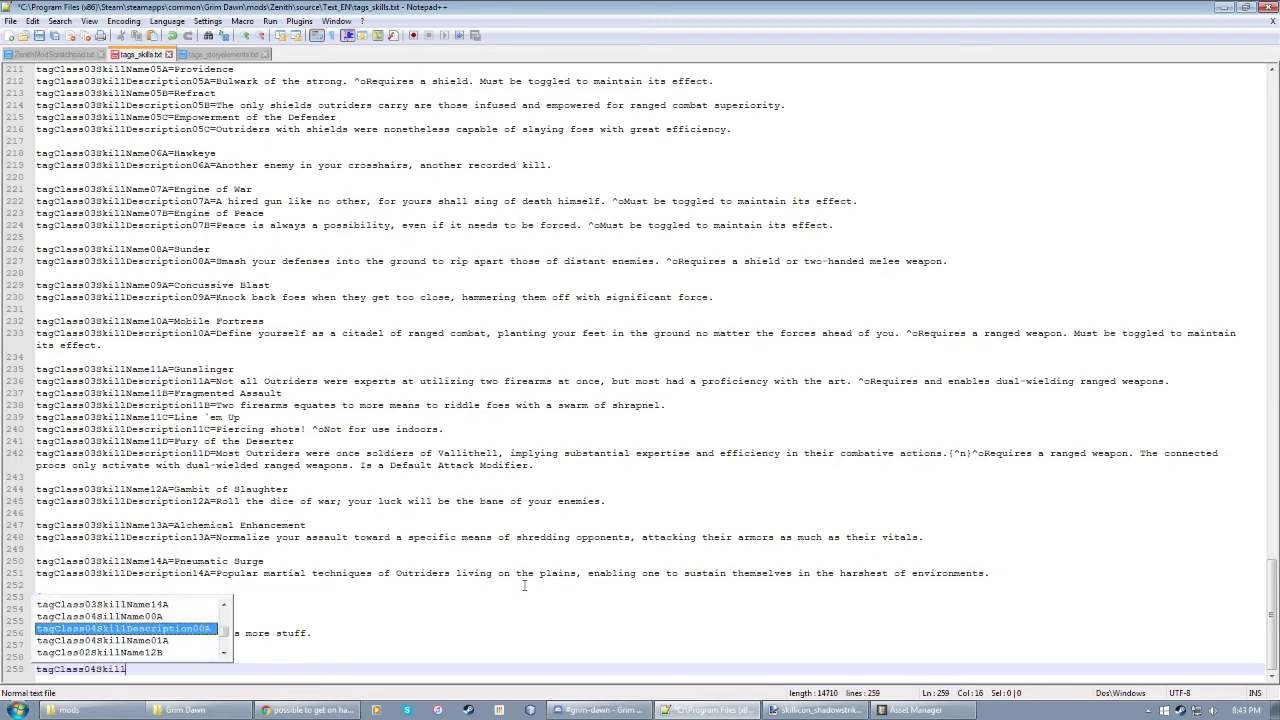
pyautogui.write('Desc')
pyautogui.press('Return')
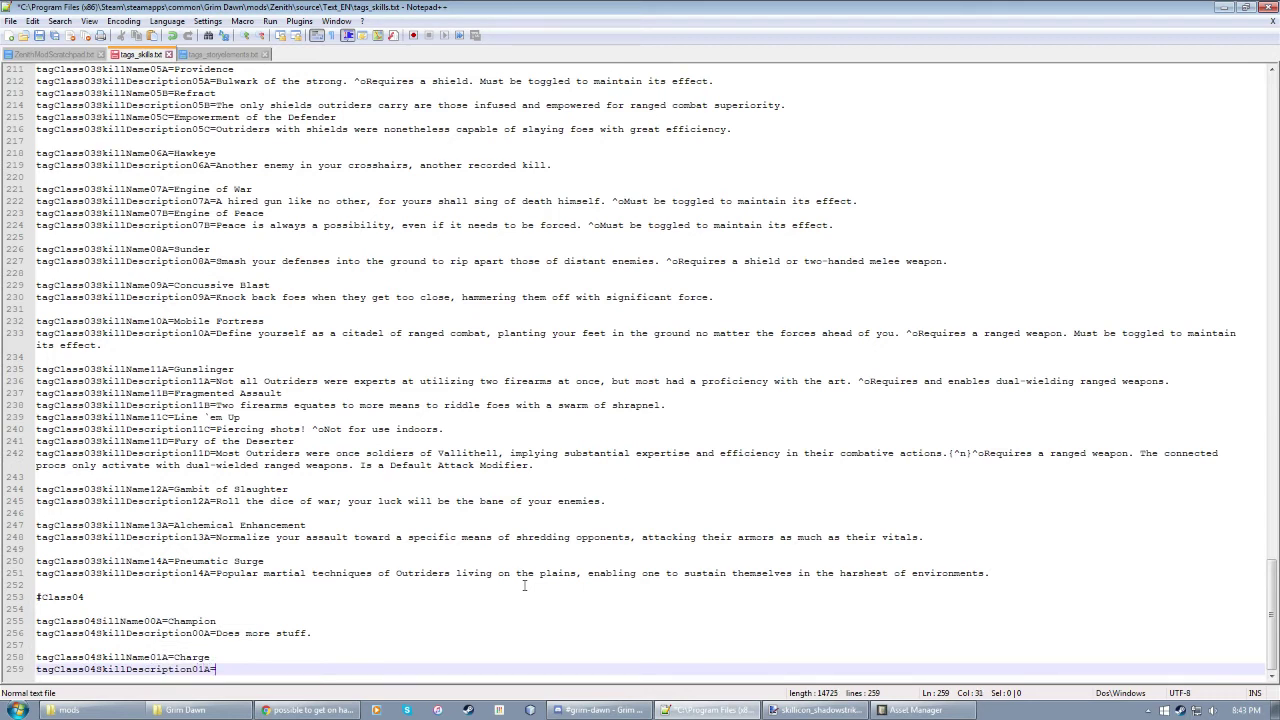
pyautogui.write('Charges.')
# Step: Add the second skill's name tag on a new line as tagClass04SkillName01B=Charge II
pyautogui.press('Return')
pyautogui.write('tag')
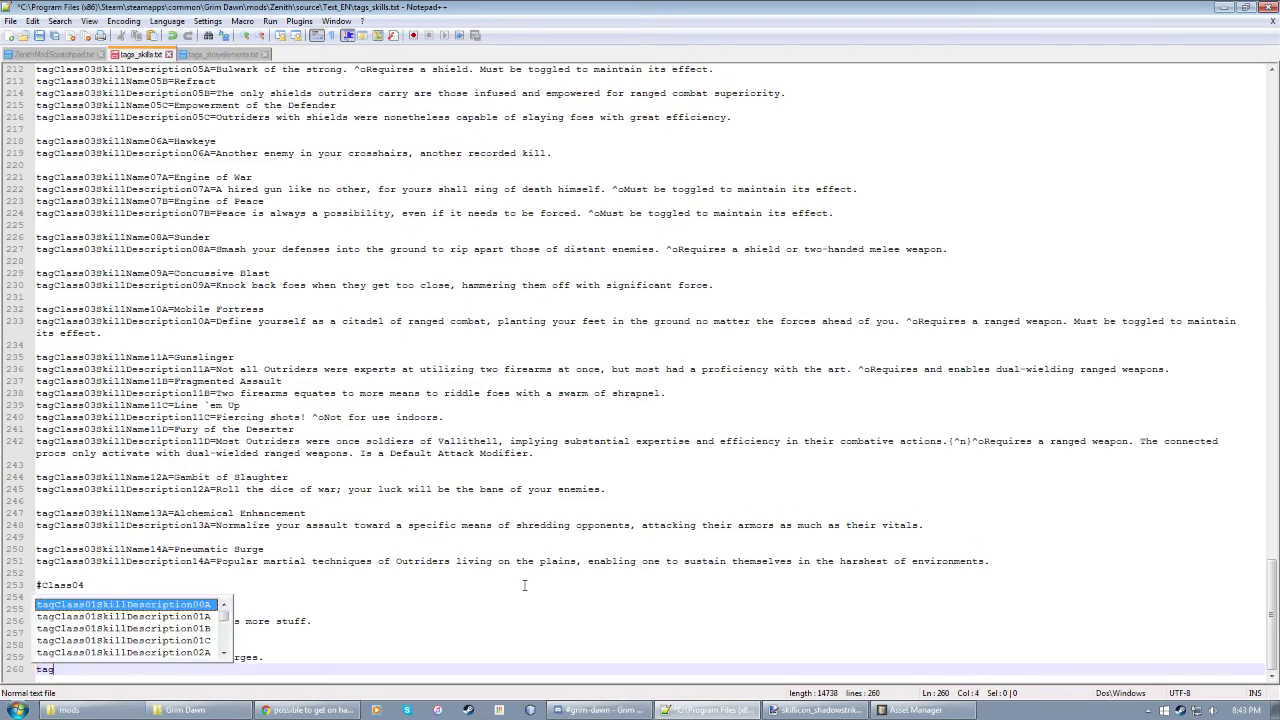
pyautogui.write('Class04Skill')
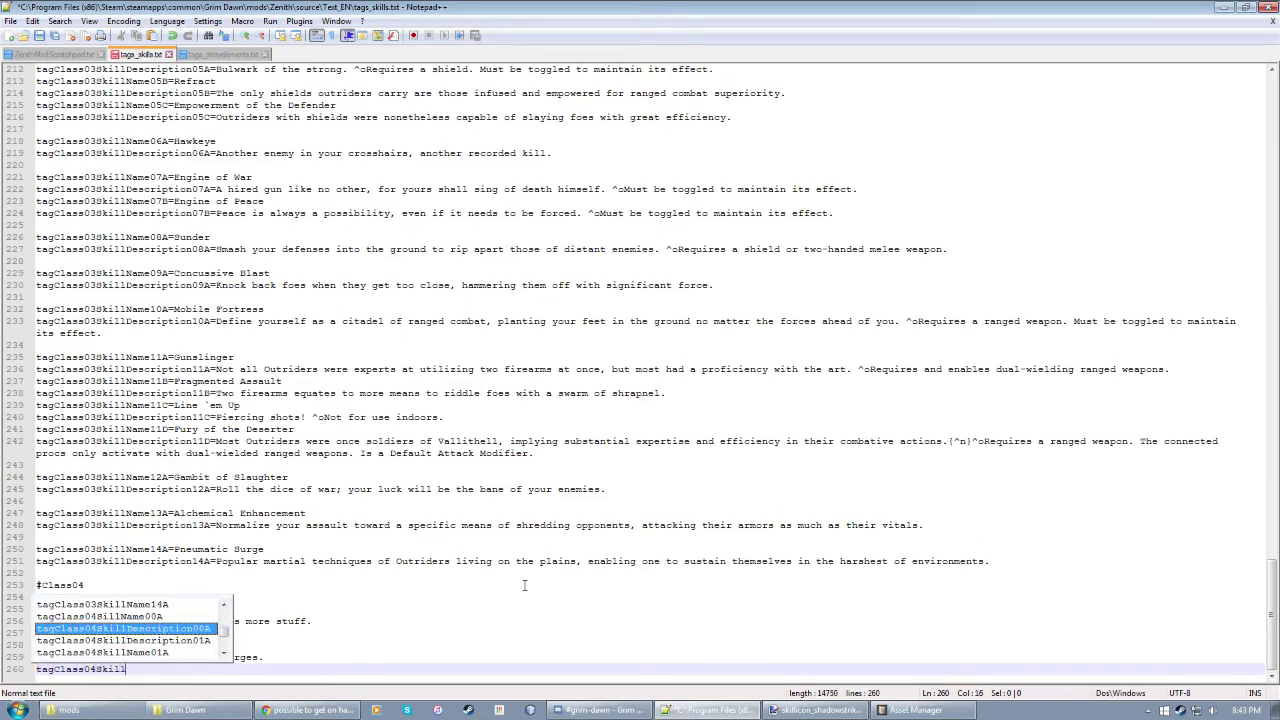
pyautogui.write('Name01')
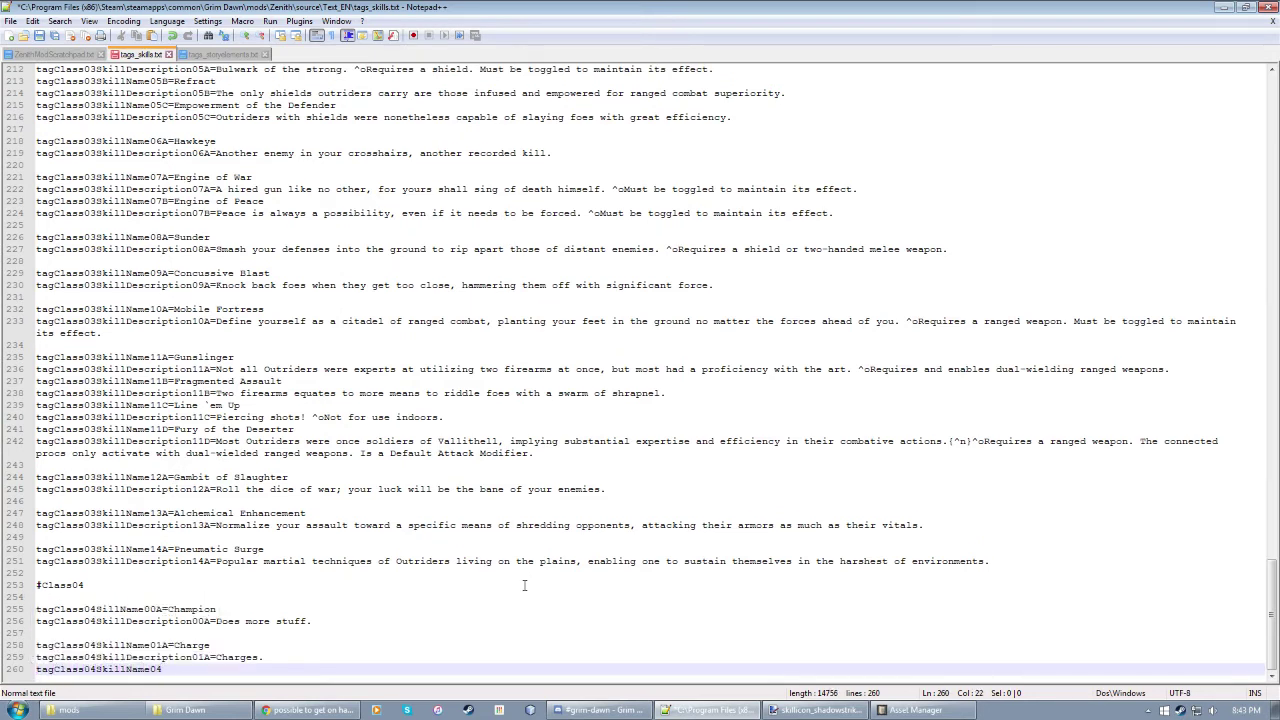
pyautogui.write('B=Charge II')
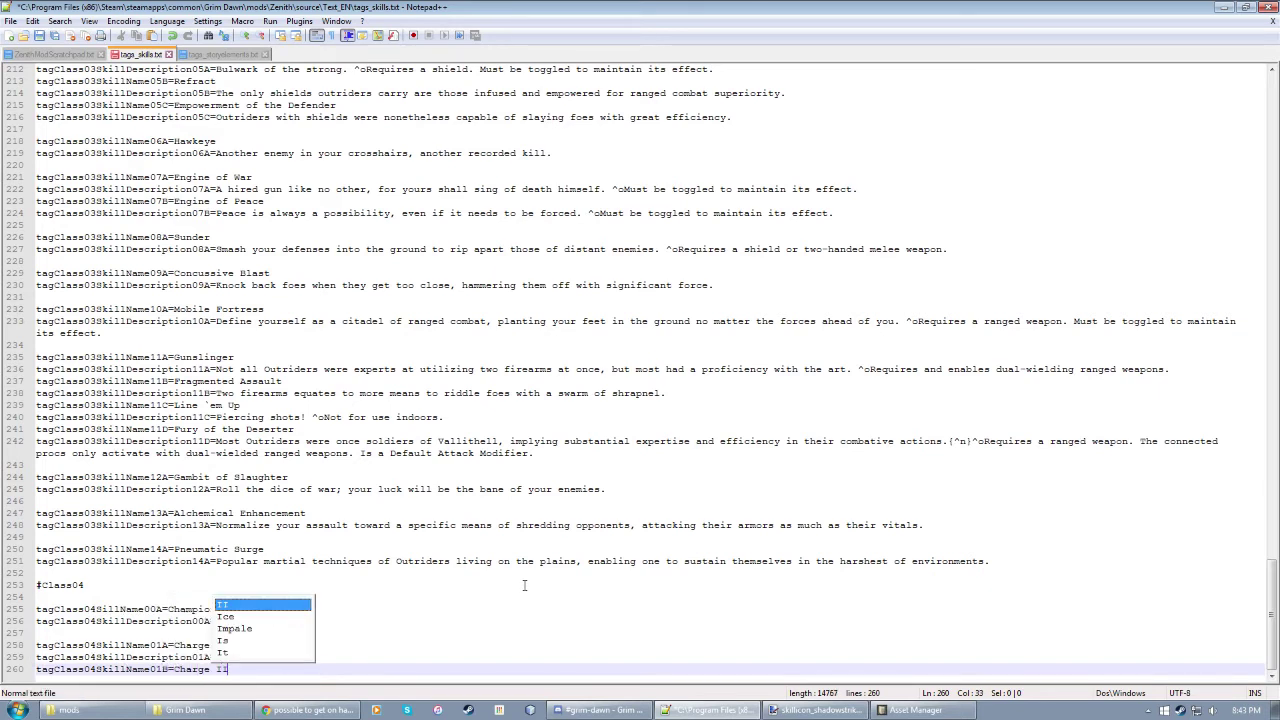
# Step: Add the line tagClass04SkillDescription01B=Charges twice more. (?) below the Charge II name and save the file
pyautogui.press('Return')
pyautogui.write('tagClass04SkillDe')
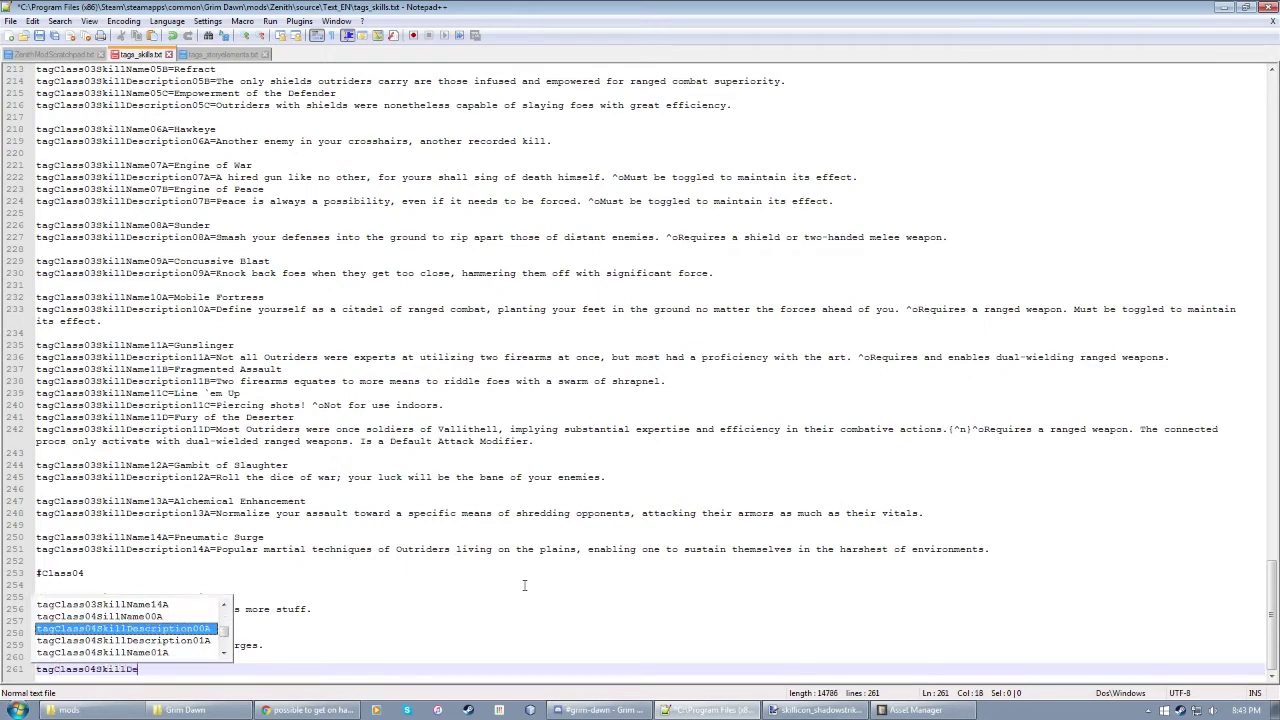
pyautogui.write('scription01B=Charges tw')
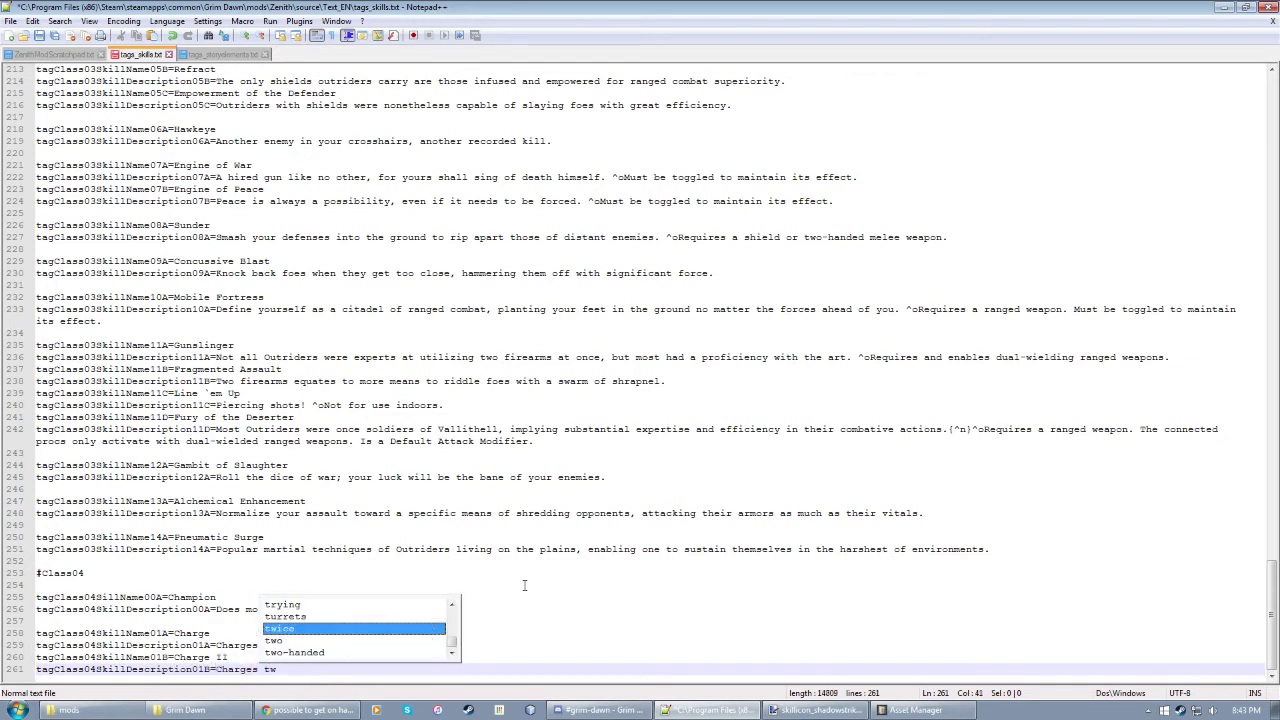
pyautogui.write('ice m')
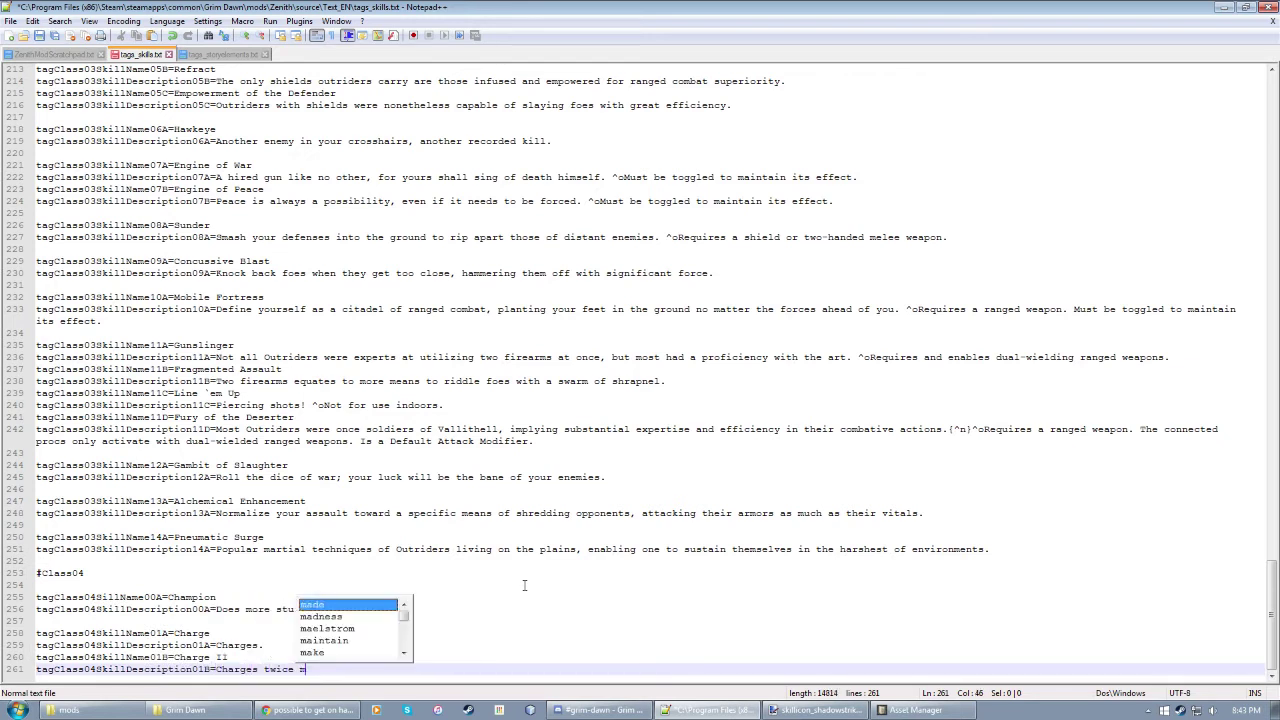
pyautogui.write('ore. (?)')
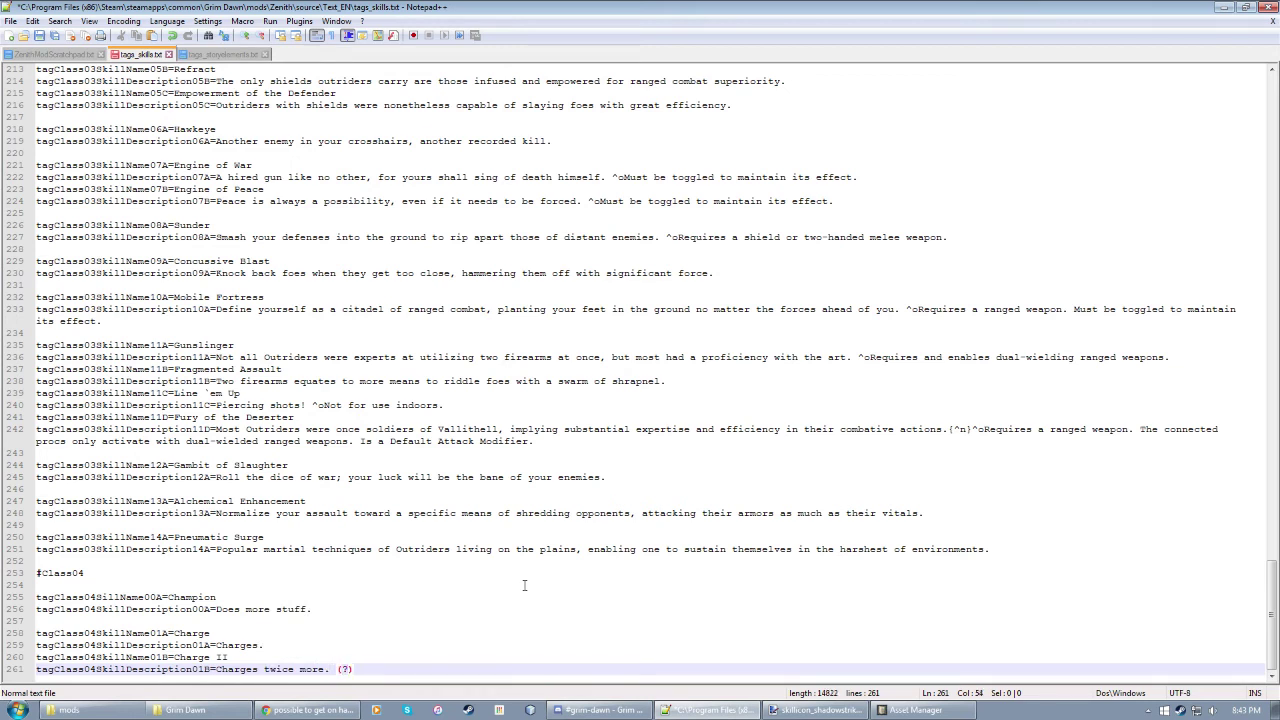
pyautogui.hotkey('ctrl', 's')
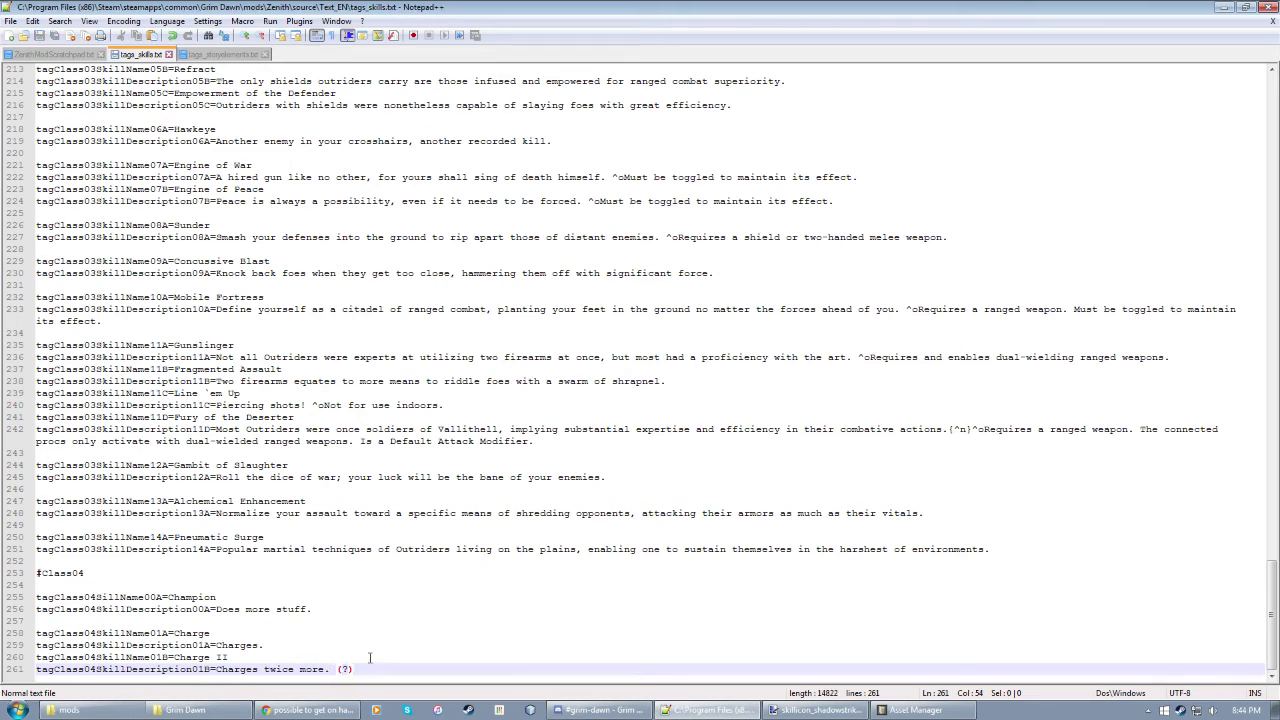
# Step: Review the Class04 skill tags, the tagSkillClassDescription04 line and the class and combination name tags in tags_skills.txt
pyautogui.moveTo(372, 664); pyautogui.dragTo(8, 598)
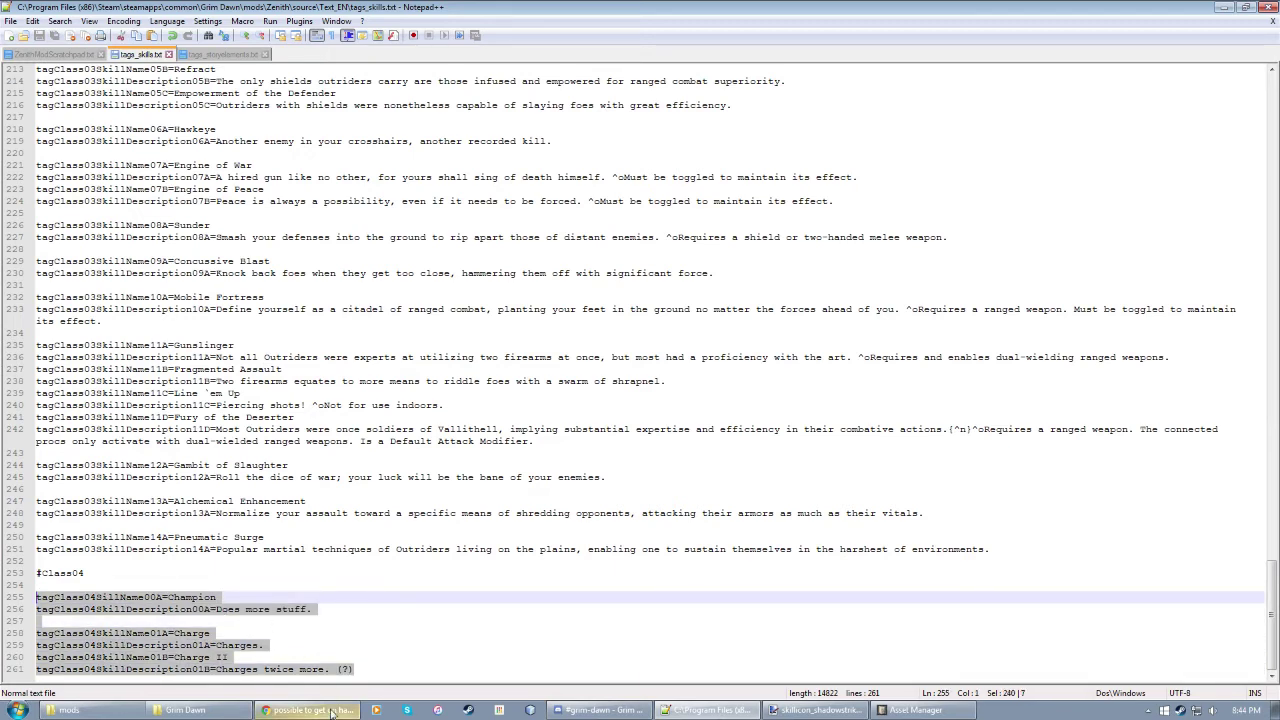
pyautogui.click(330, 645)
pyautogui.scroll(20, 330, 640)
pyautogui.scroll(20, 330, 639)
pyautogui.scroll(-7, 331, 645)
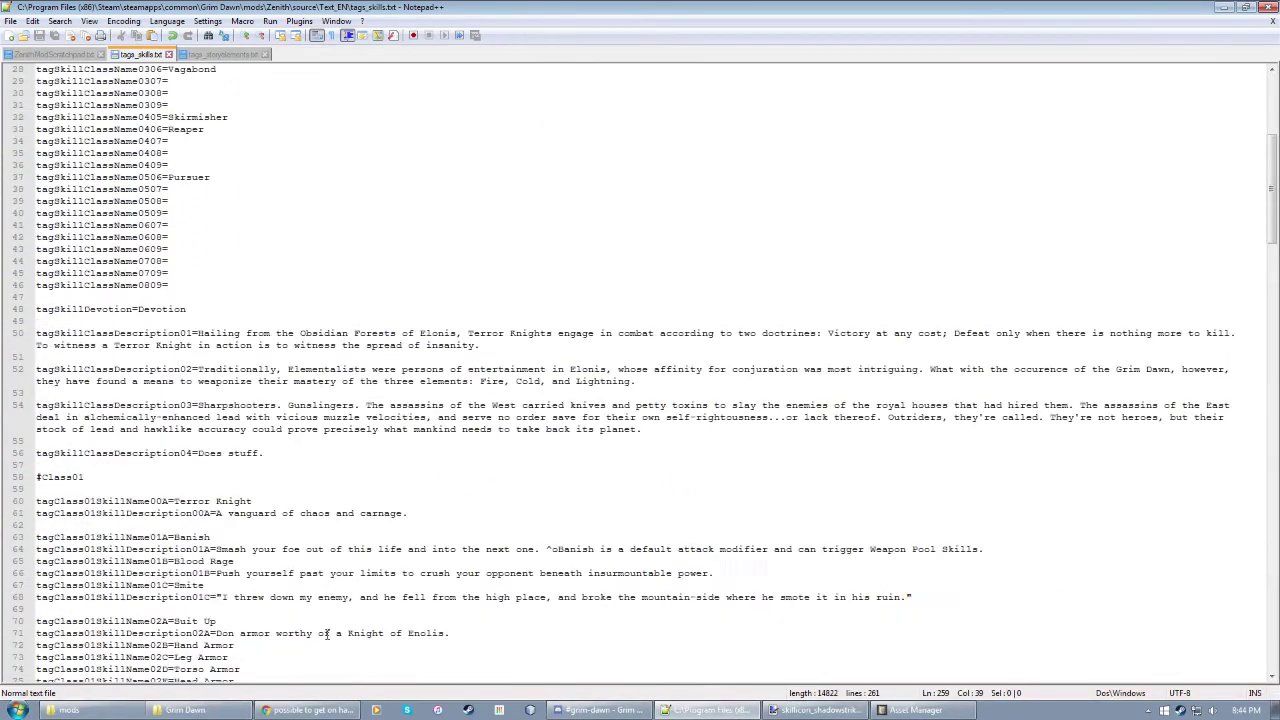
pyautogui.doubleClick(190, 453)
pyautogui.press('End')
pyautogui.scroll(9, 250, 212)
pyautogui.click(209, 93)
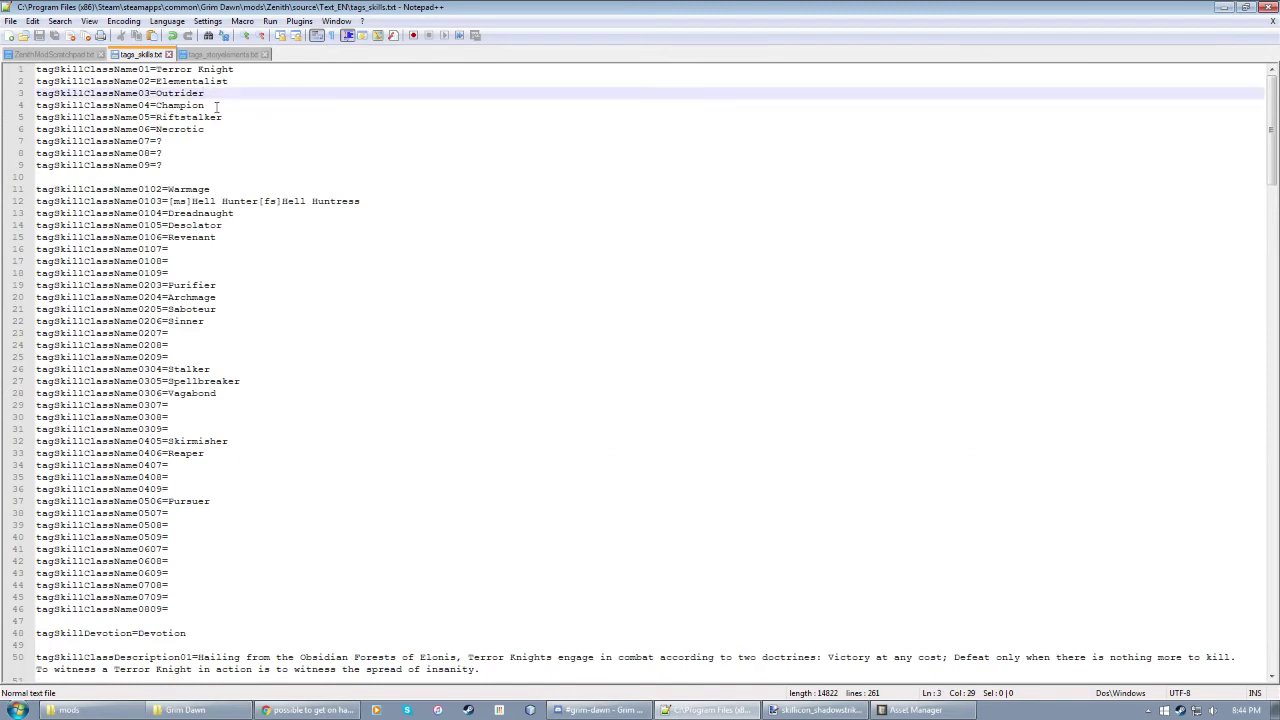
pyautogui.click(216, 106)
pyautogui.click(211, 501)
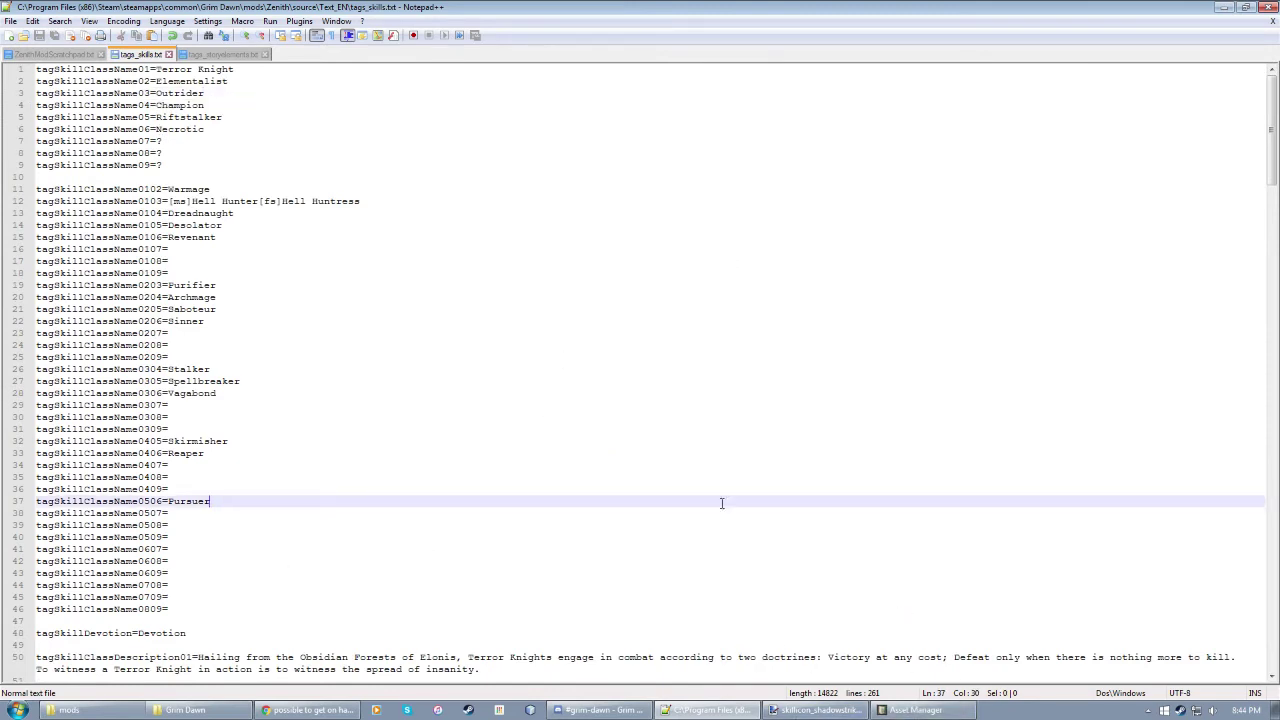
pyautogui.scroll(-18, 659, 515)
pyautogui.scroll(-20, 659, 515)
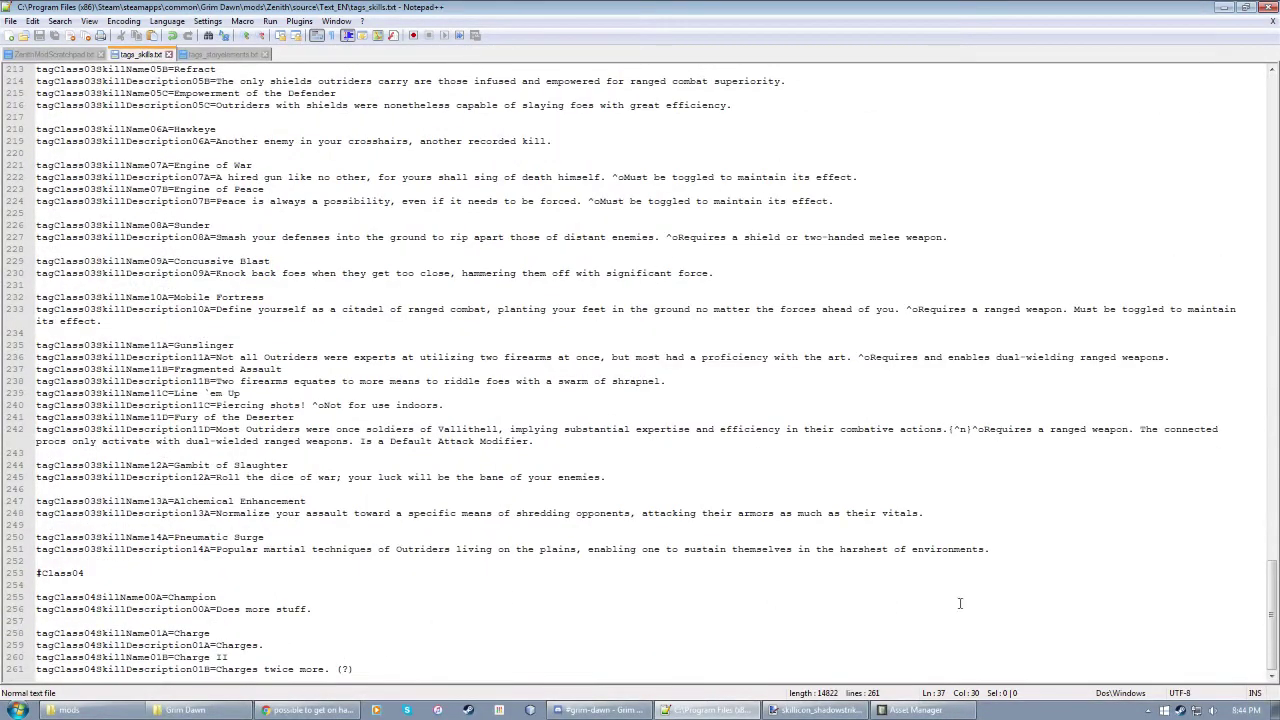
# Step: Switch to Asset Manager and try to create an asset from the source file tags_skills.txt in Text_EN
pyautogui.click(910, 710)
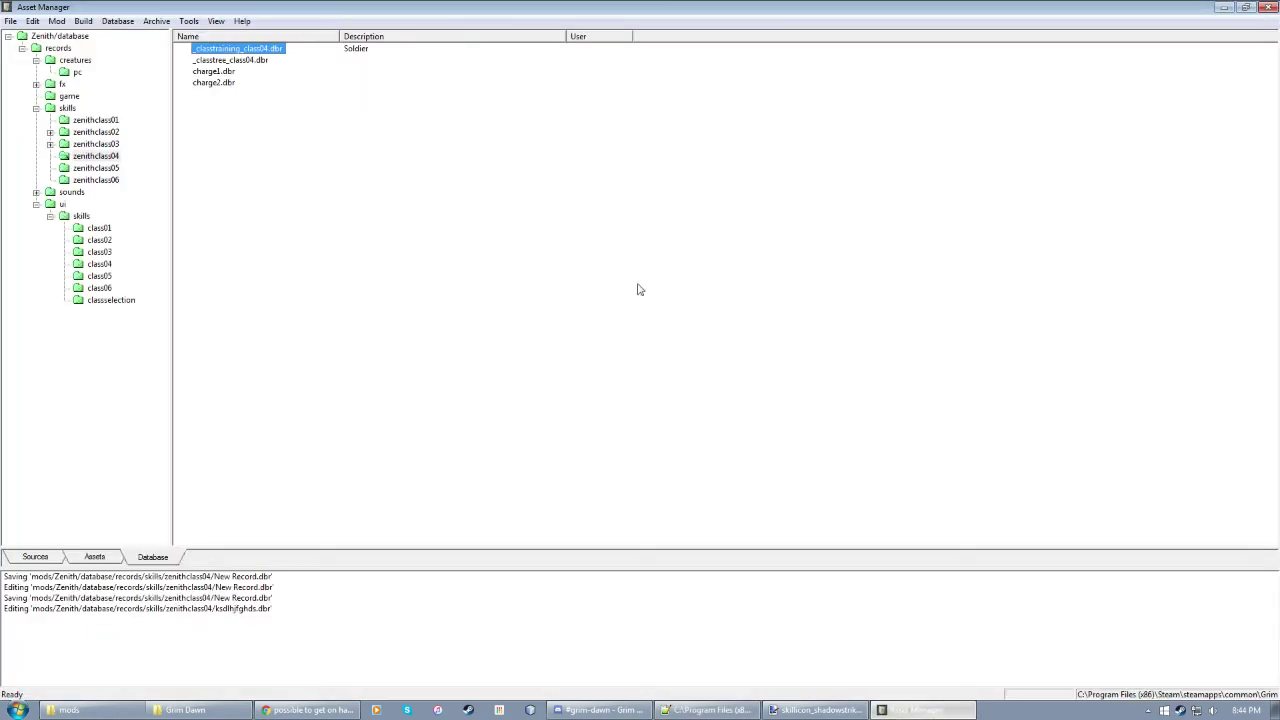
pyautogui.click(35, 557)
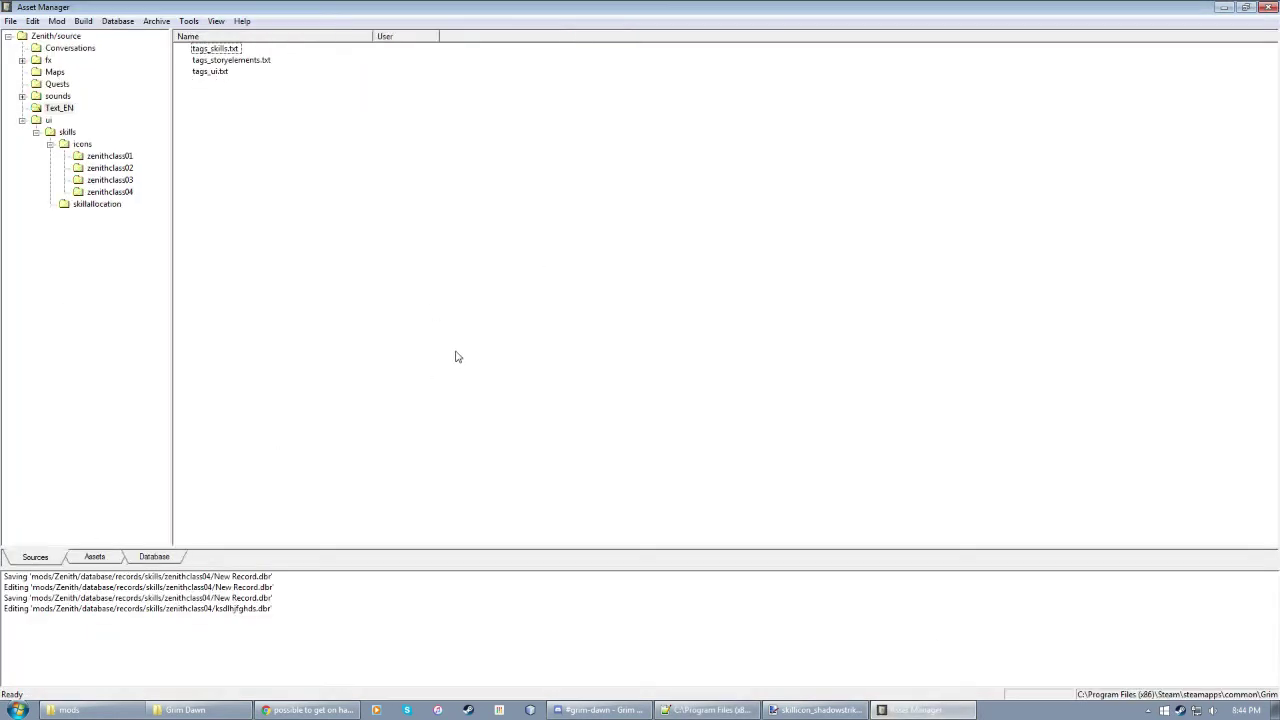
pyautogui.click(206, 50)
pyautogui.rightClick(206, 52)
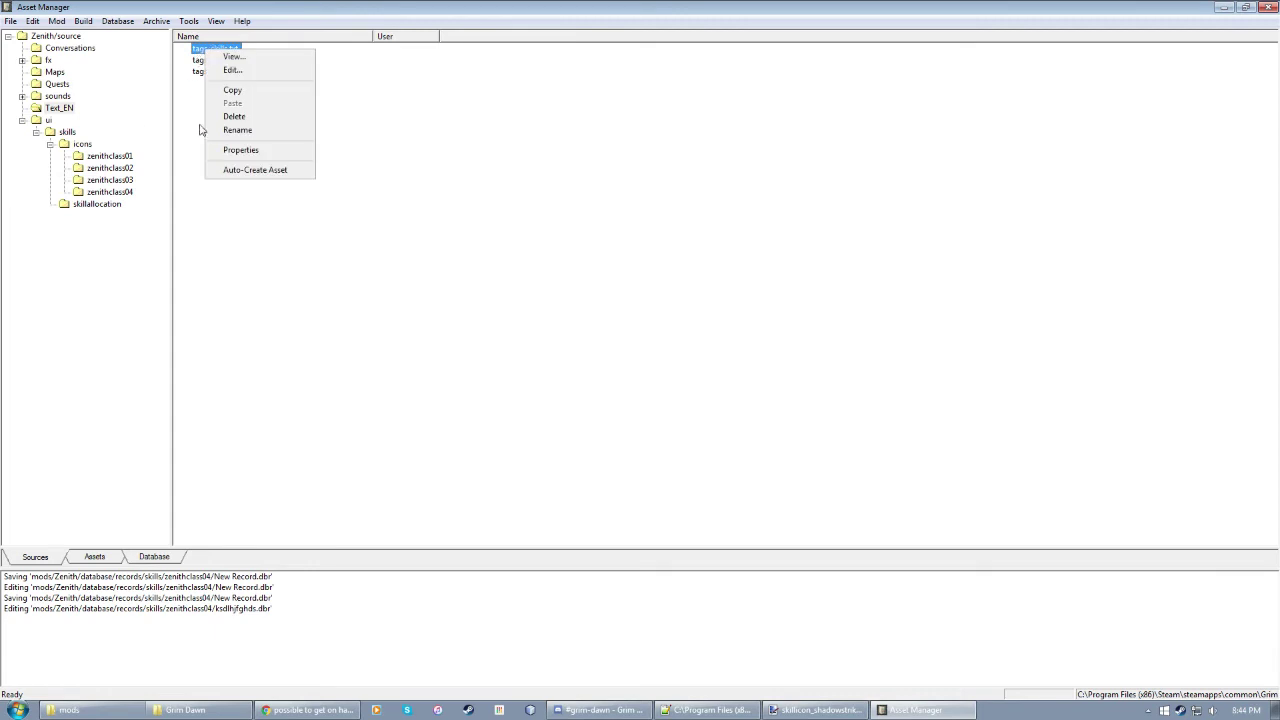
pyautogui.click(242, 338)
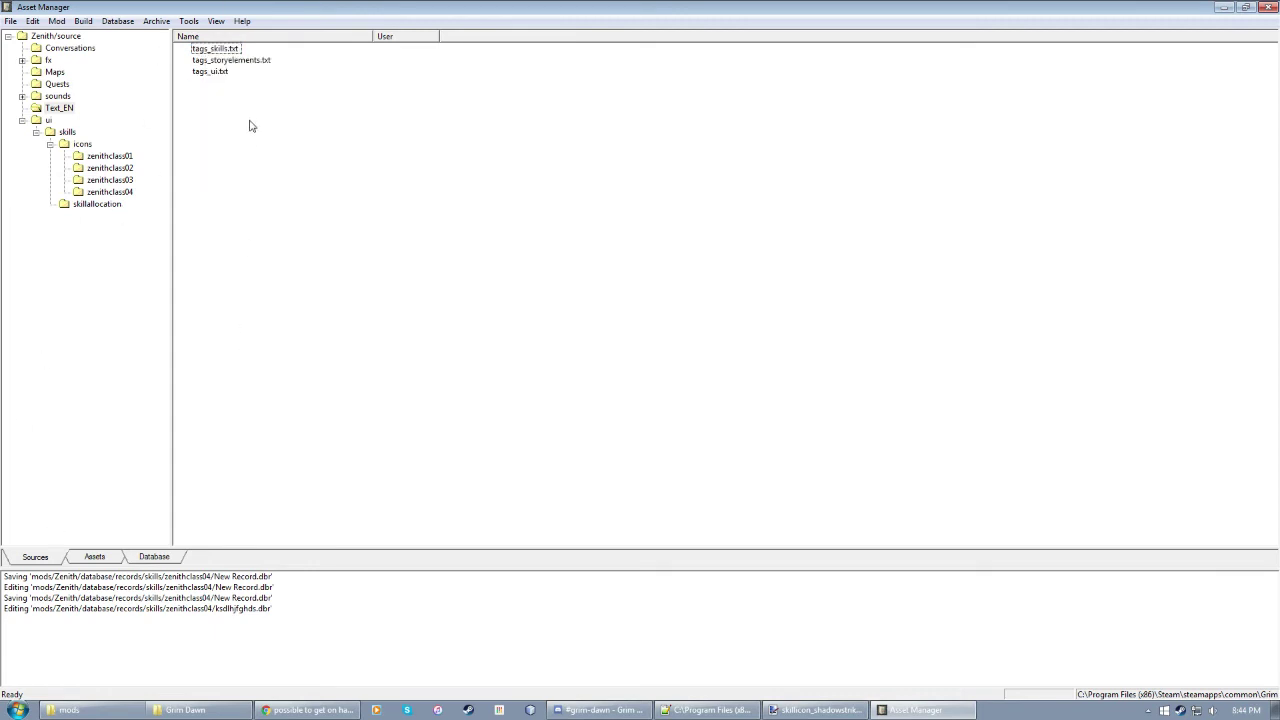
pyautogui.rightClick(204, 50)
pyautogui.click(252, 150)
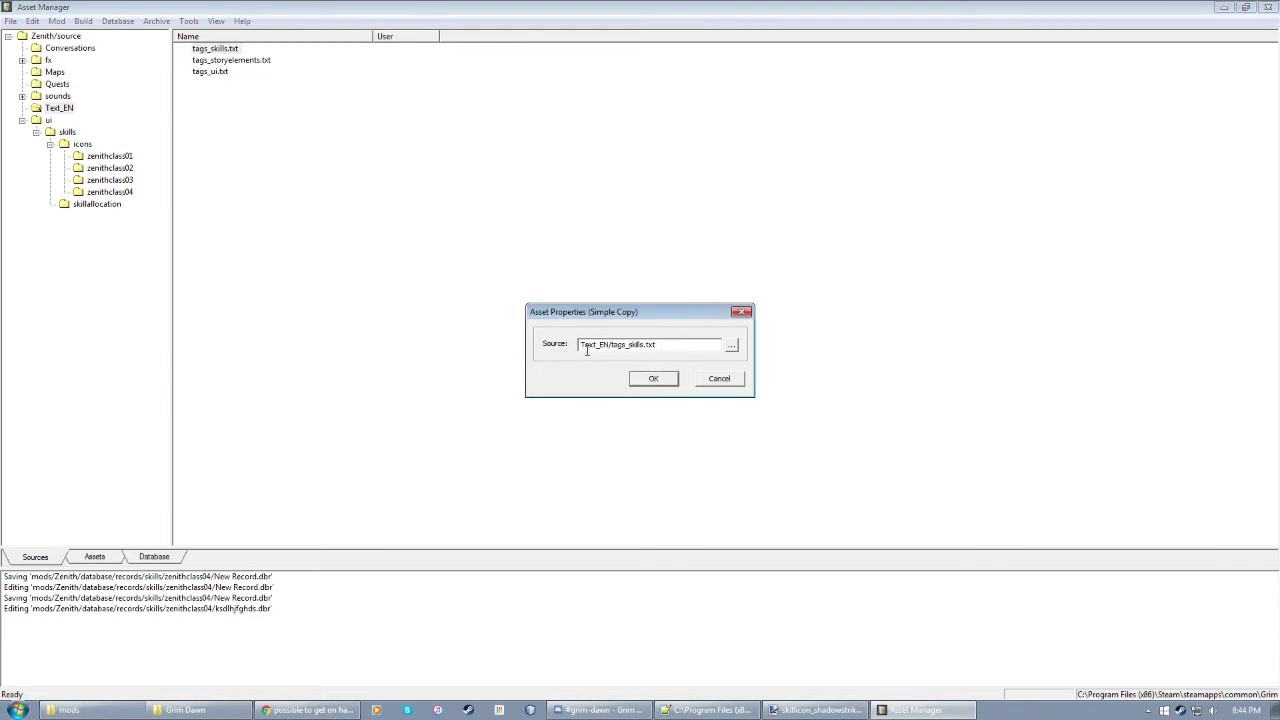
pyautogui.click(652, 380)
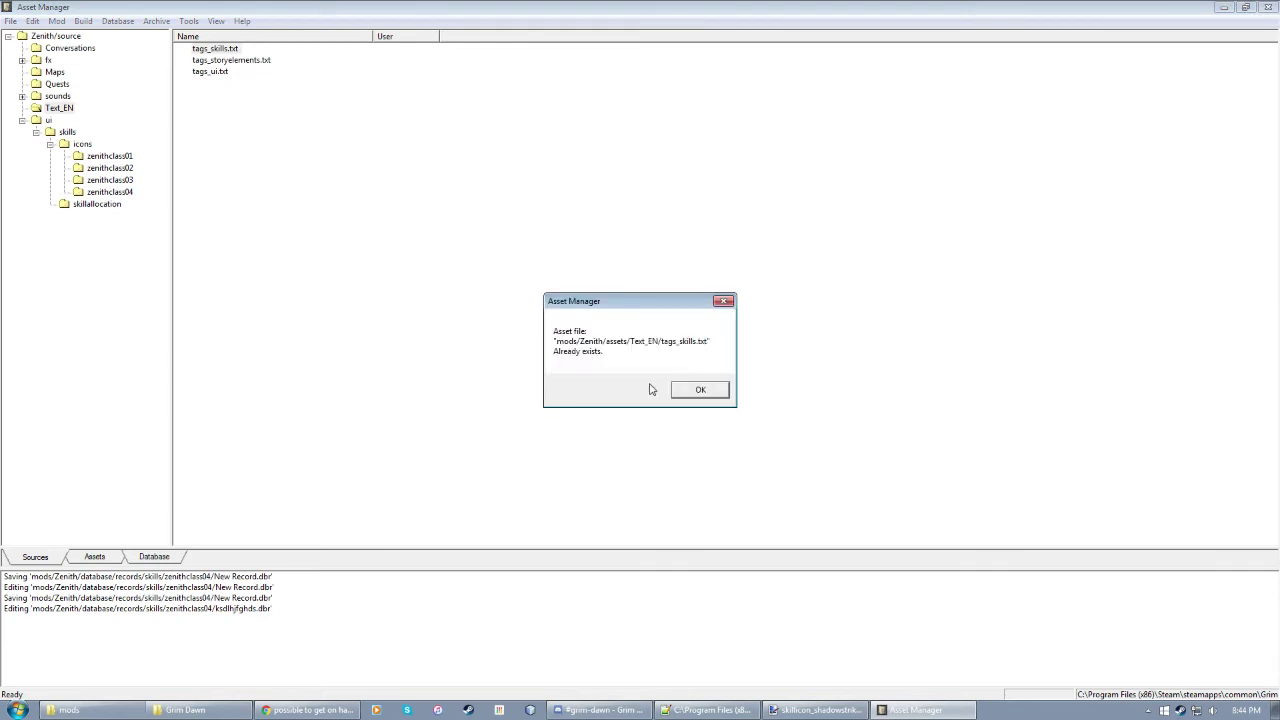
pyautogui.click(701, 391)
pyautogui.click(483, 213)
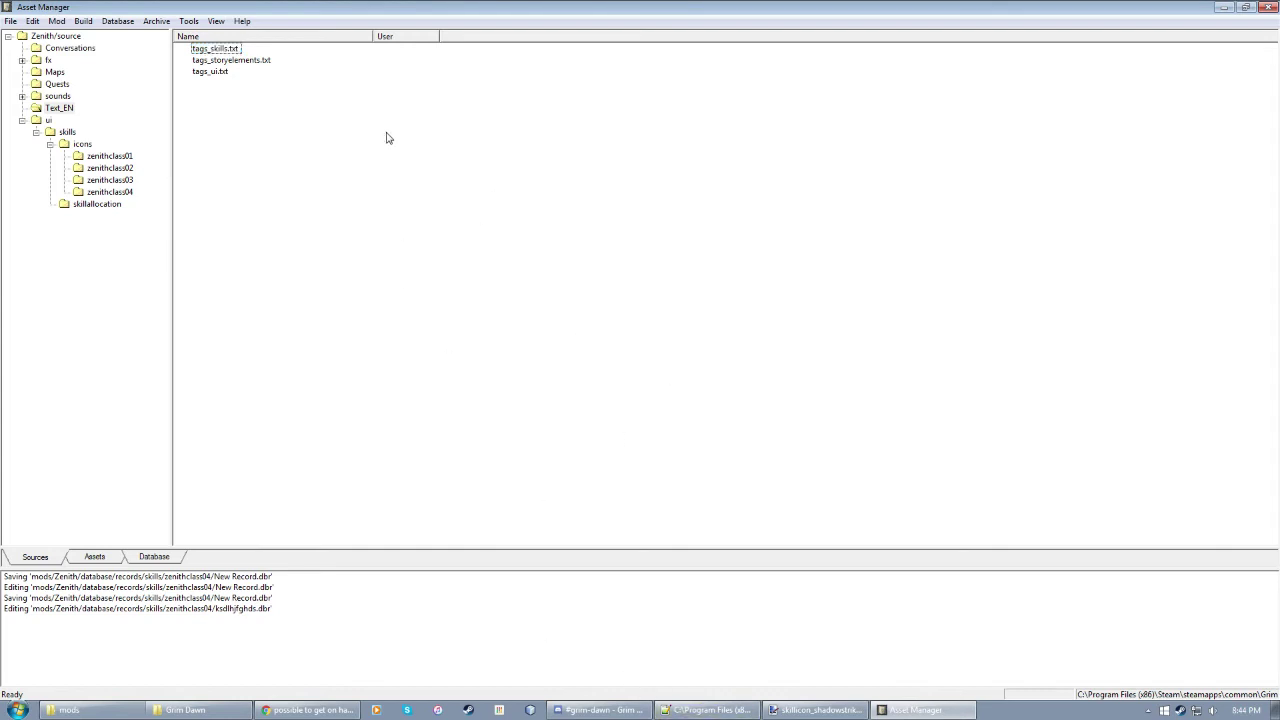
# Step: Examine the mod's asset folders and compare the Text_EN assets with the Text_EN sources for tags_skills.txt
pyautogui.click(95, 557)
pyautogui.click(8, 36)
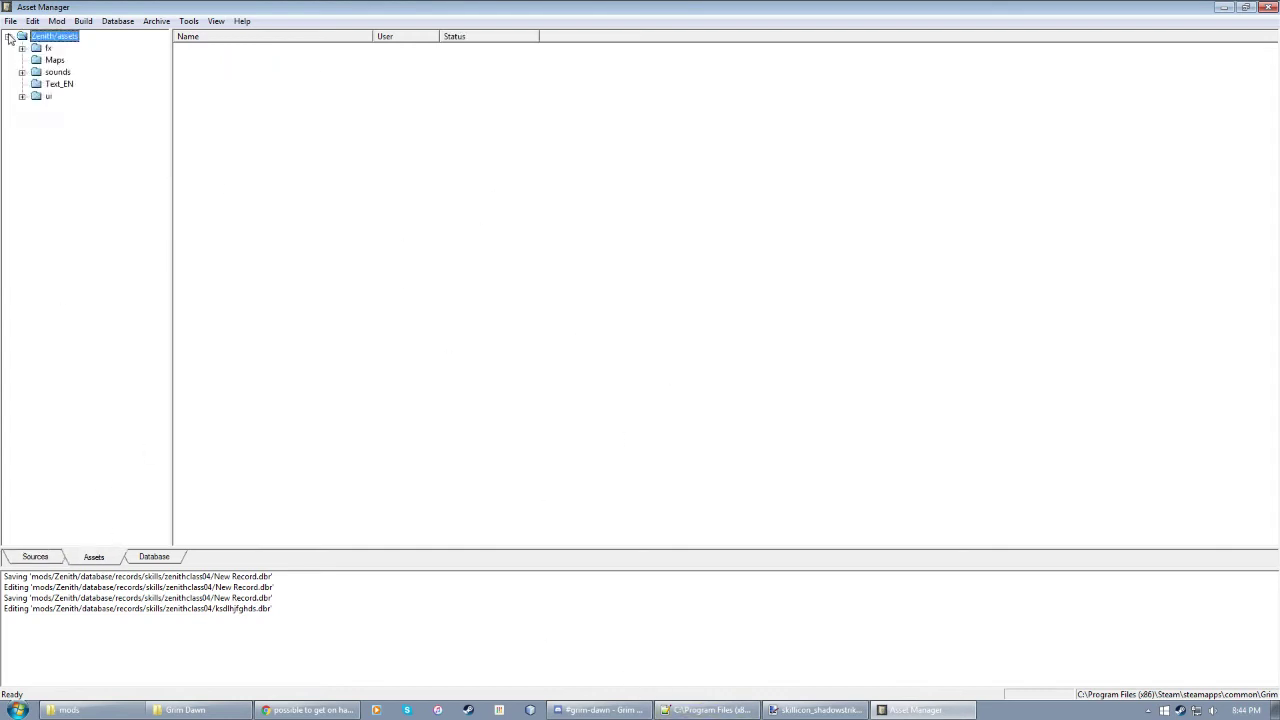
pyautogui.click(22, 96)
pyautogui.click(35, 108)
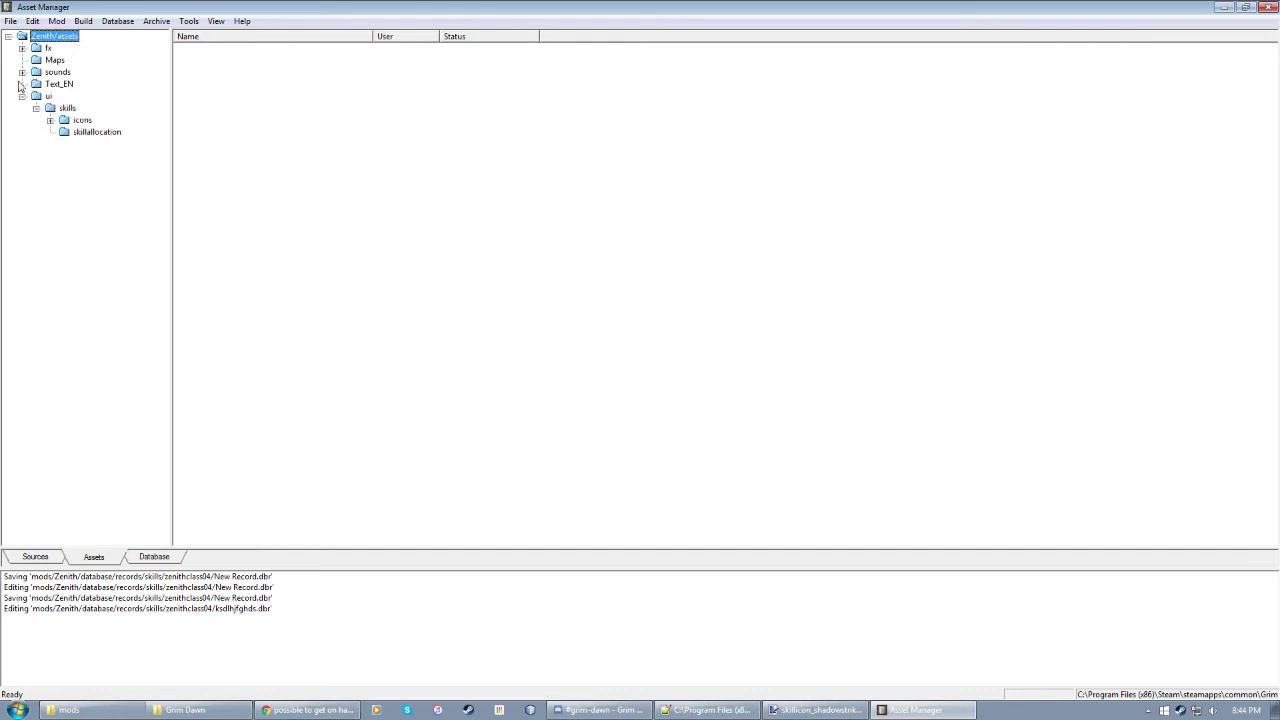
pyautogui.click(60, 84)
pyautogui.click(220, 50)
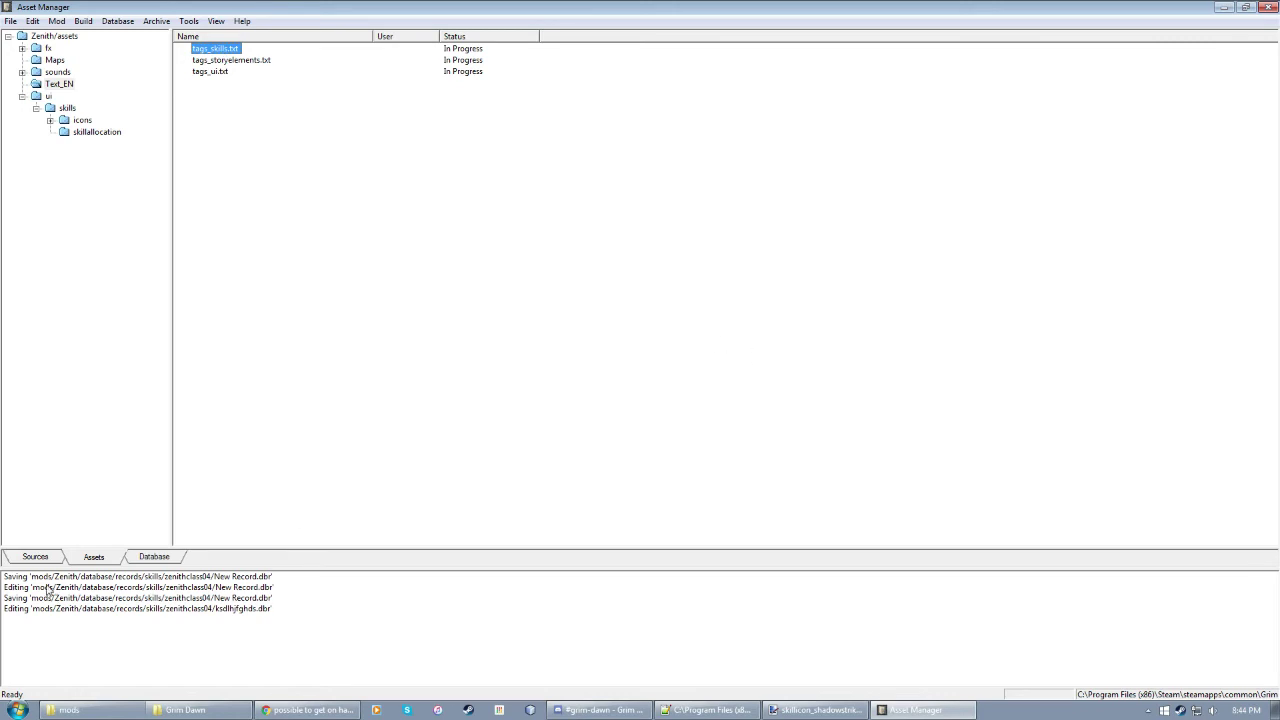
pyautogui.click(49, 557)
pyautogui.click(226, 53)
pyautogui.click(570, 447)
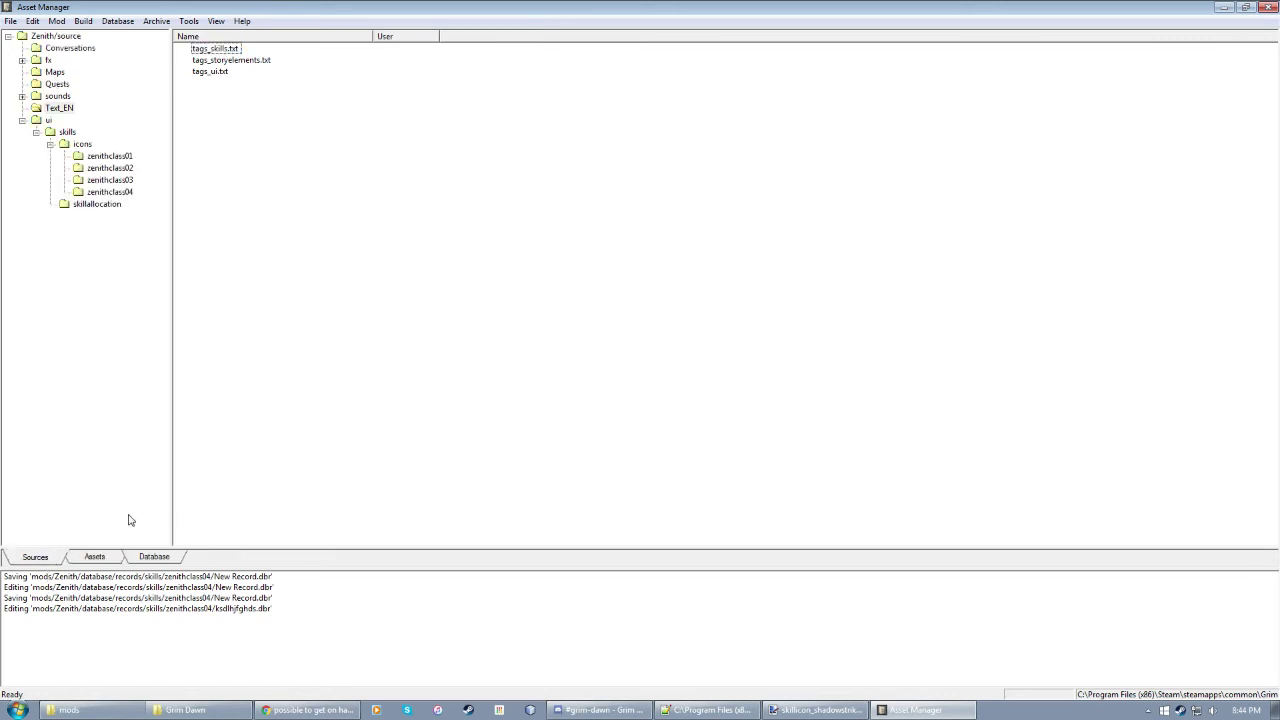
pyautogui.click(94, 557)
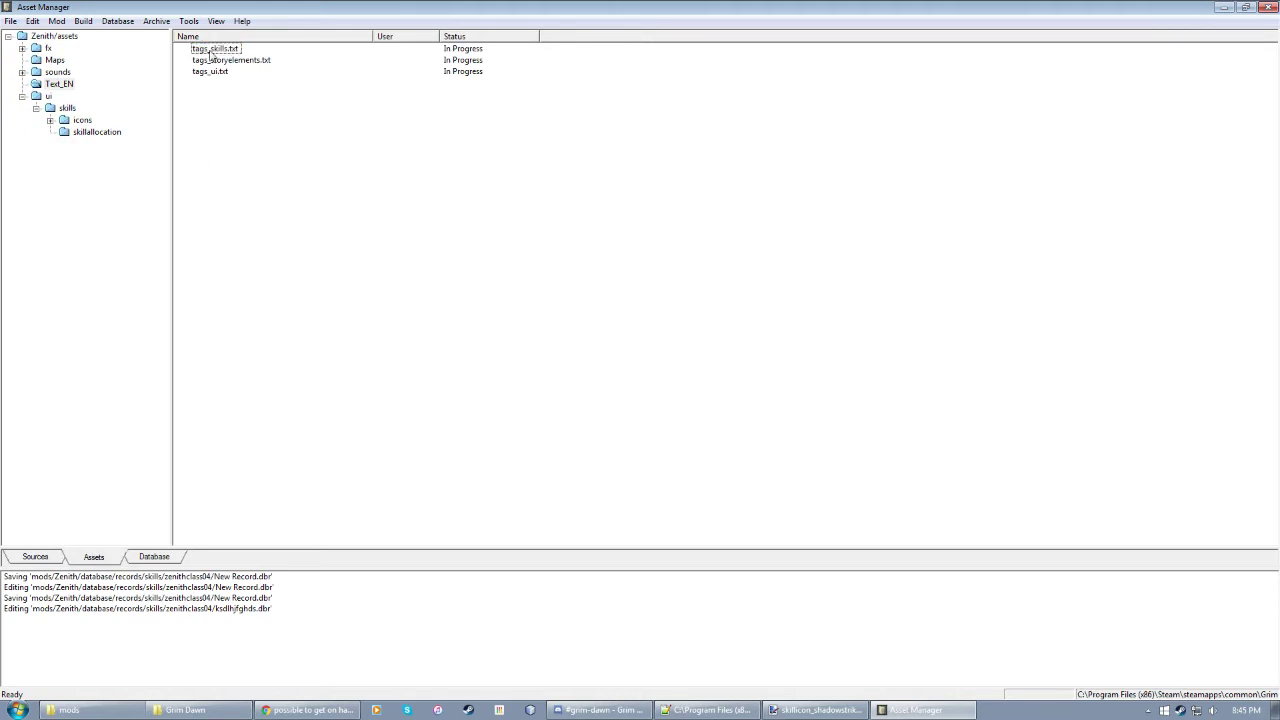
pyautogui.click(211, 52)
pyautogui.click(48, 557)
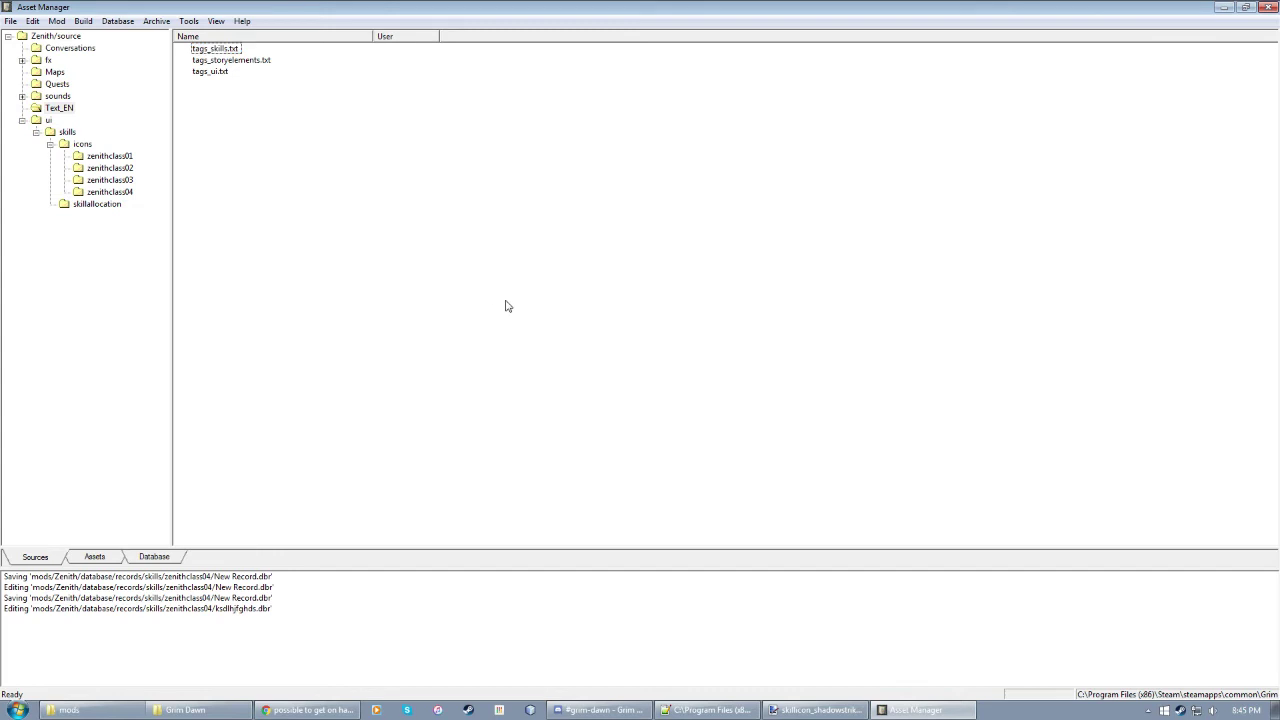
pyautogui.click(216, 21)
pyautogui.moveTo(84, 21)
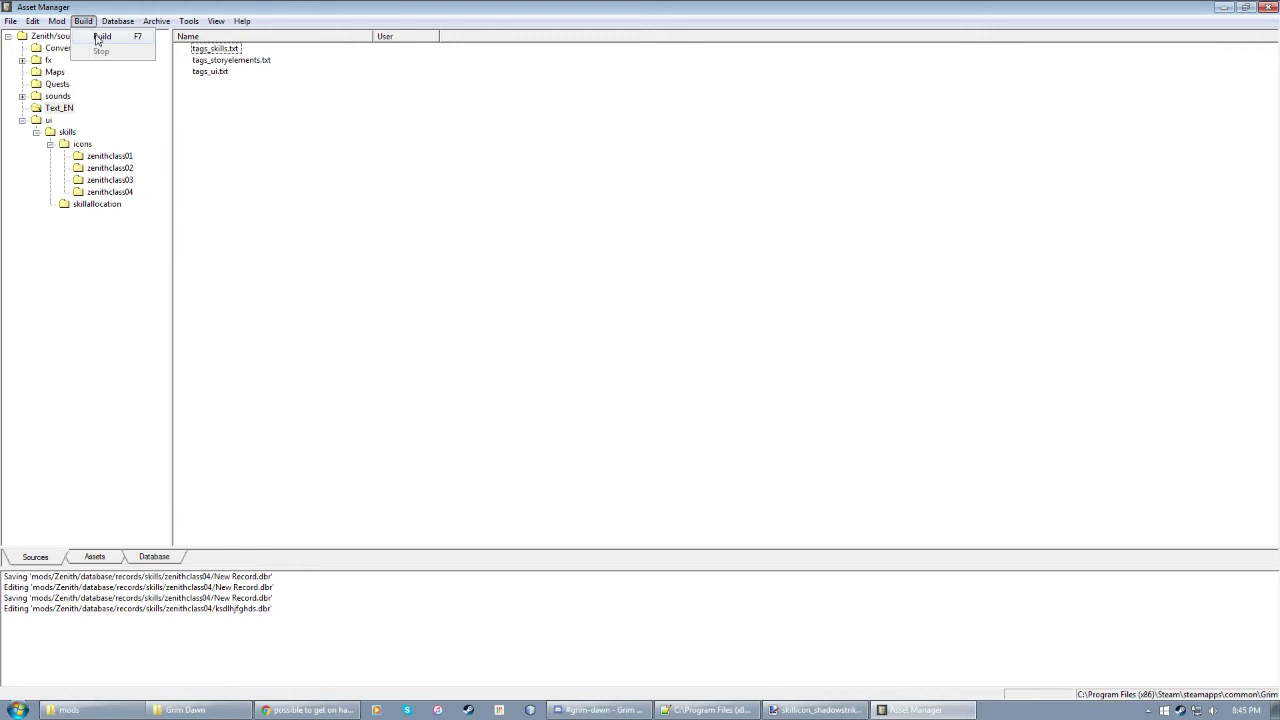
pyautogui.click(517, 208)
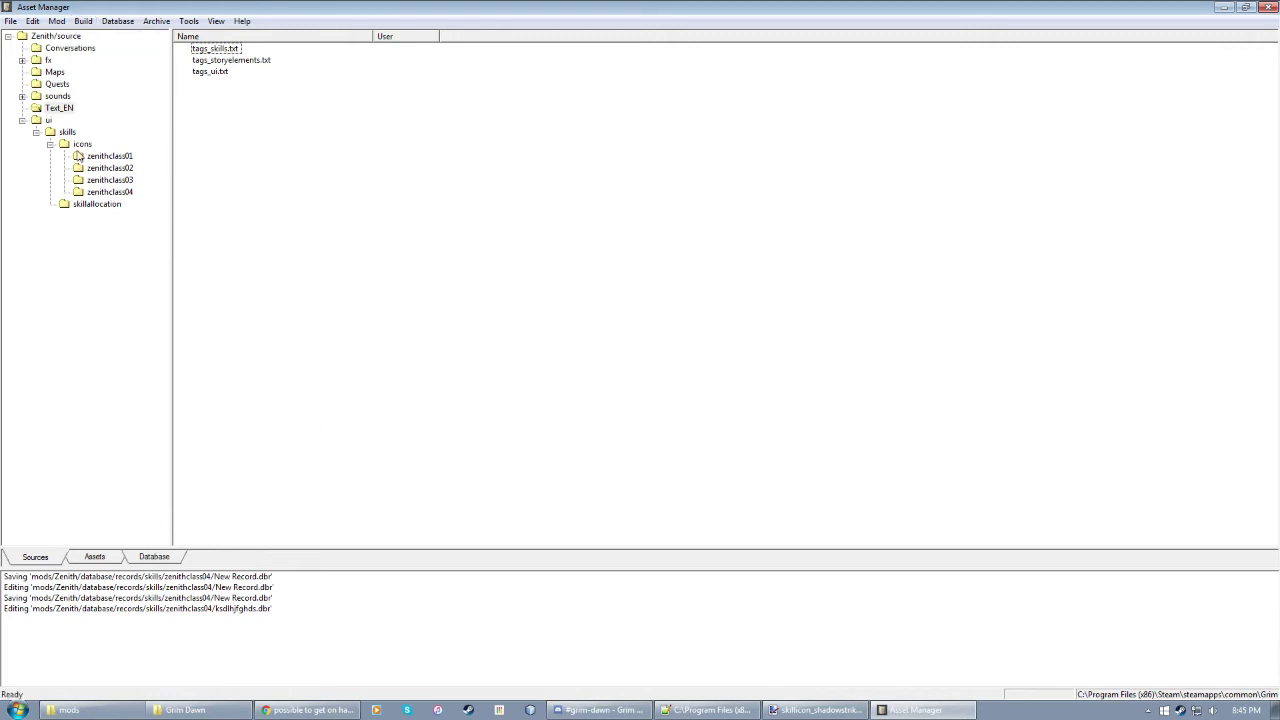
# Step: Open the zenithclass04 skill icons source folder and examine its .tga files
pyautogui.click(66, 109)
pyautogui.click(112, 192)
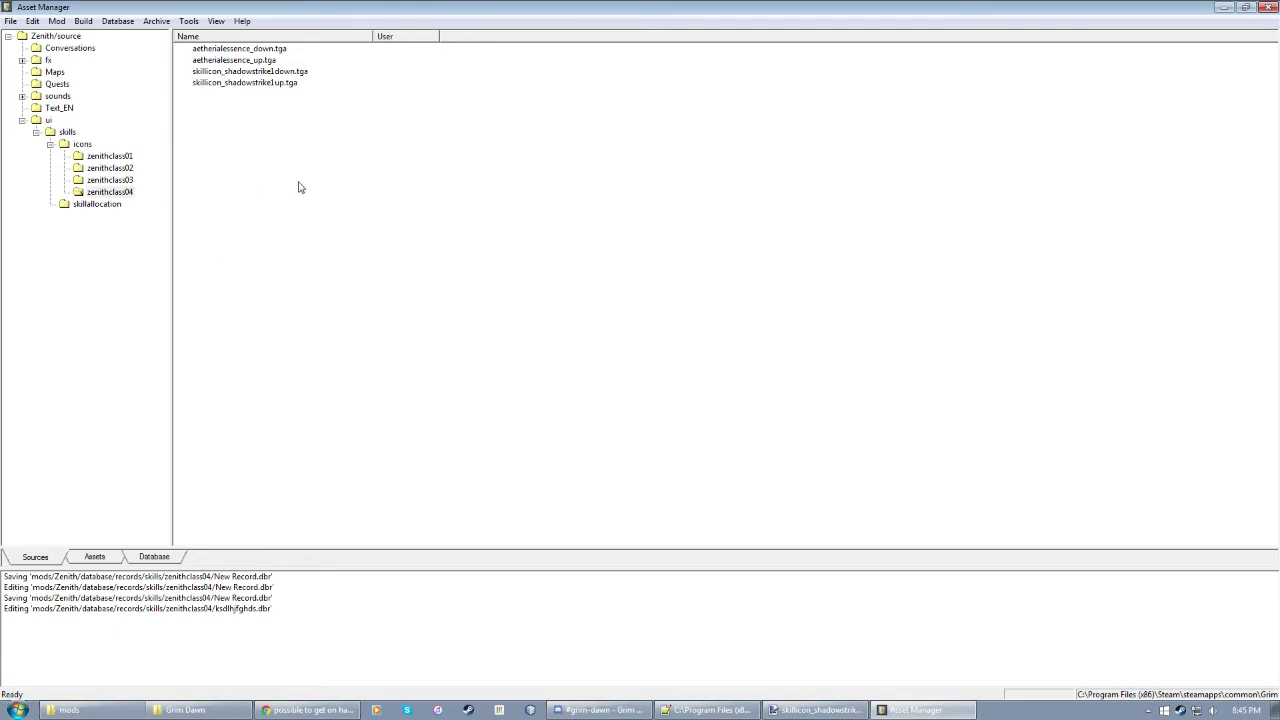
pyautogui.moveTo(312, 178); pyautogui.dragTo(213, 50)
pyautogui.click(420, 313)
pyautogui.click(282, 52)
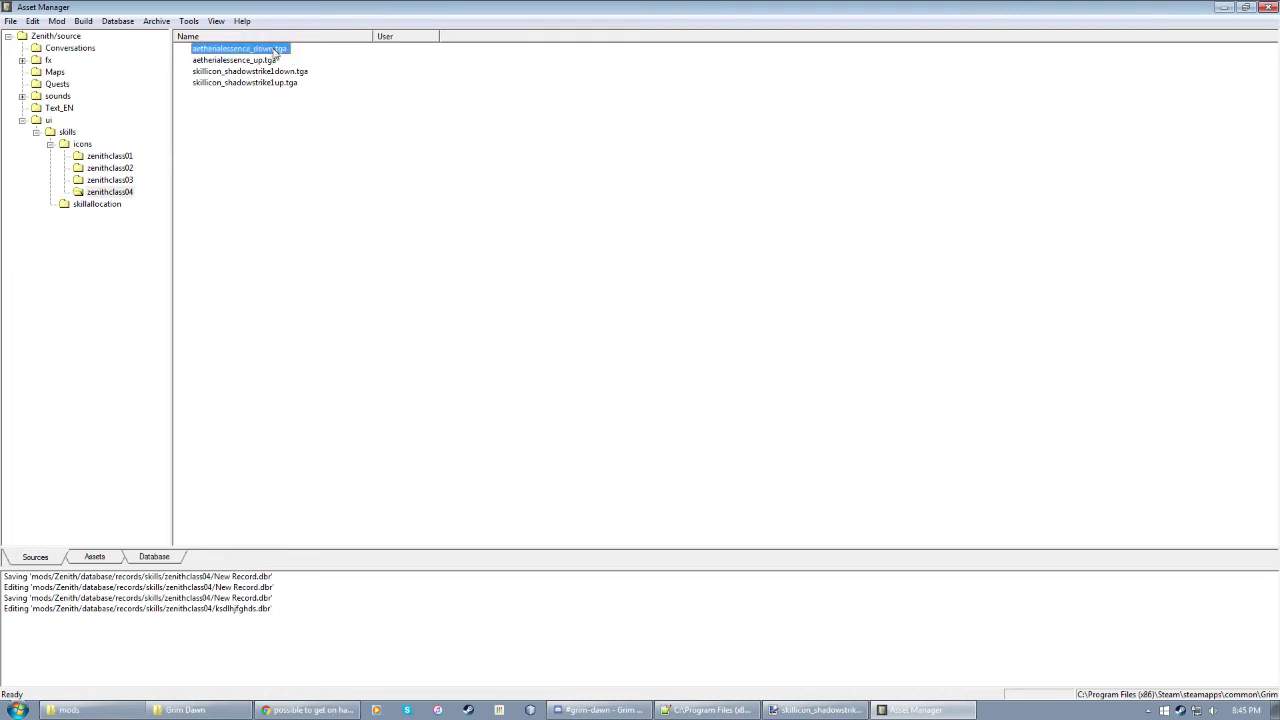
pyautogui.click(730, 431)
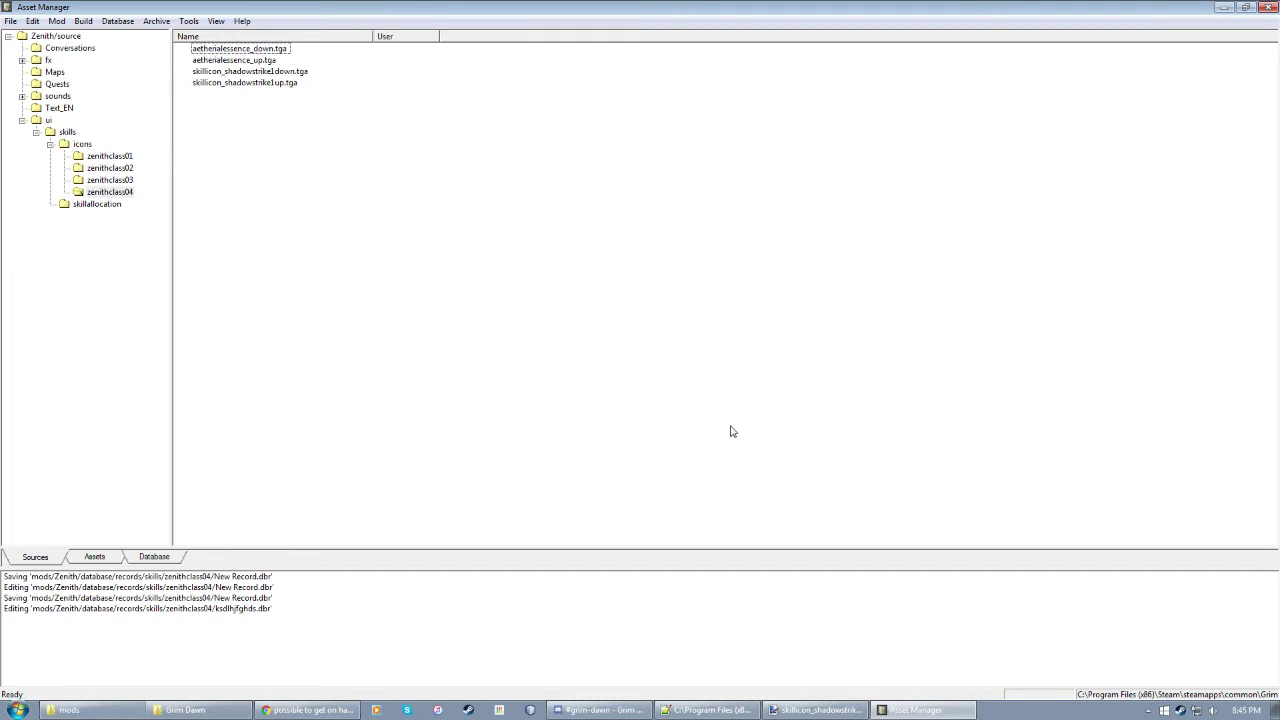
# Step: Switch to paint.net and compare the up and down versions of the square shadowstrike and round aetherialessence icons
pyautogui.click(838, 712)
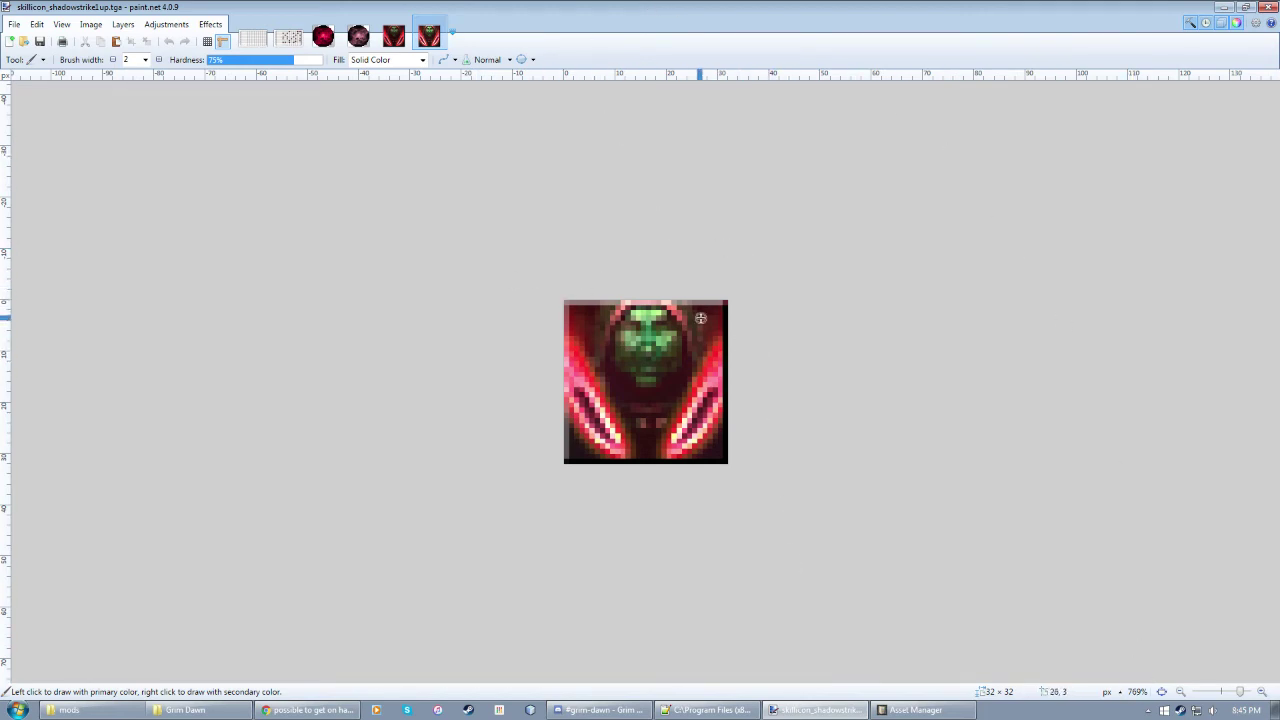
pyautogui.click(400, 40)
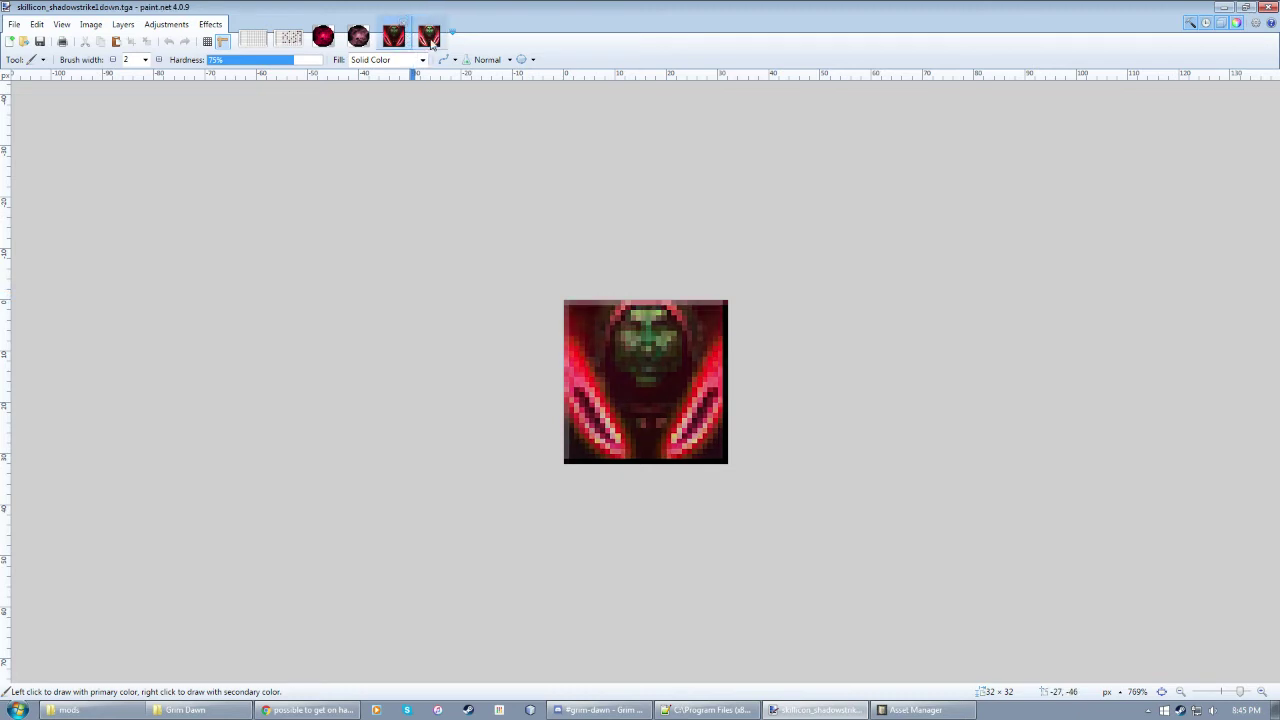
pyautogui.click(358, 36)
pyautogui.click(323, 36)
pyautogui.click(429, 36)
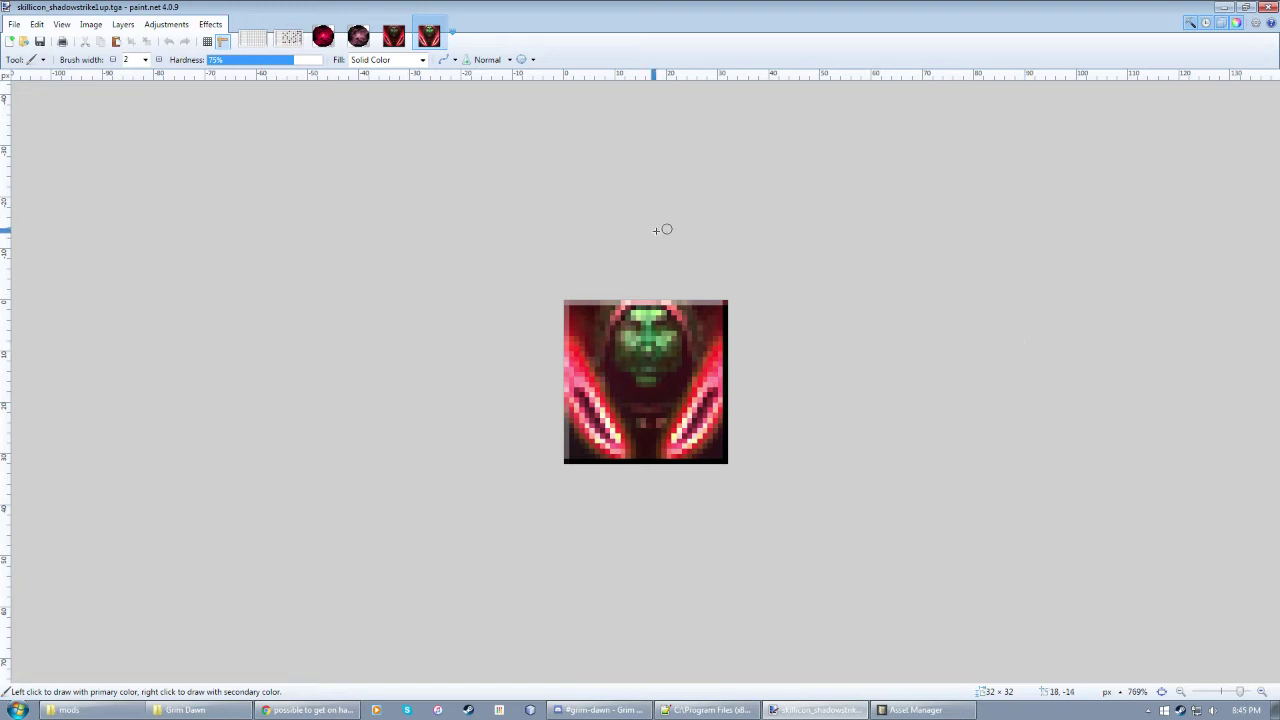
pyautogui.click(359, 37)
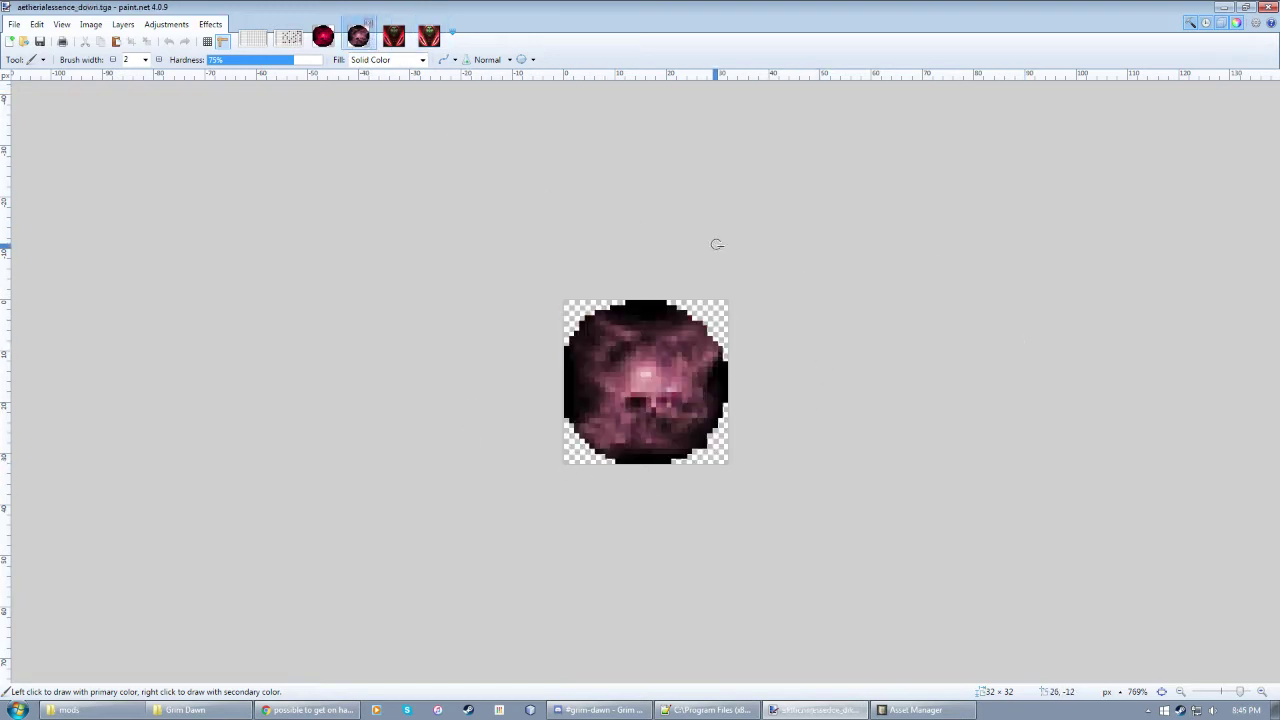
pyautogui.click(430, 38)
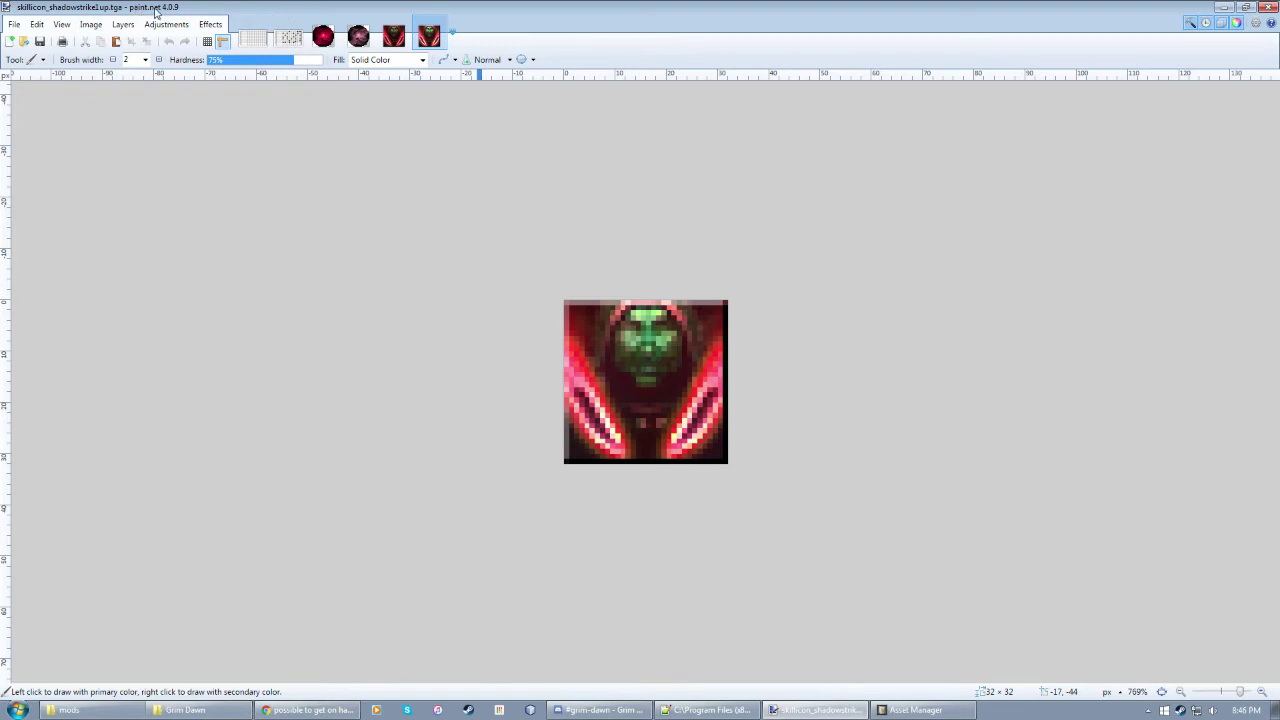
pyautogui.click(324, 38)
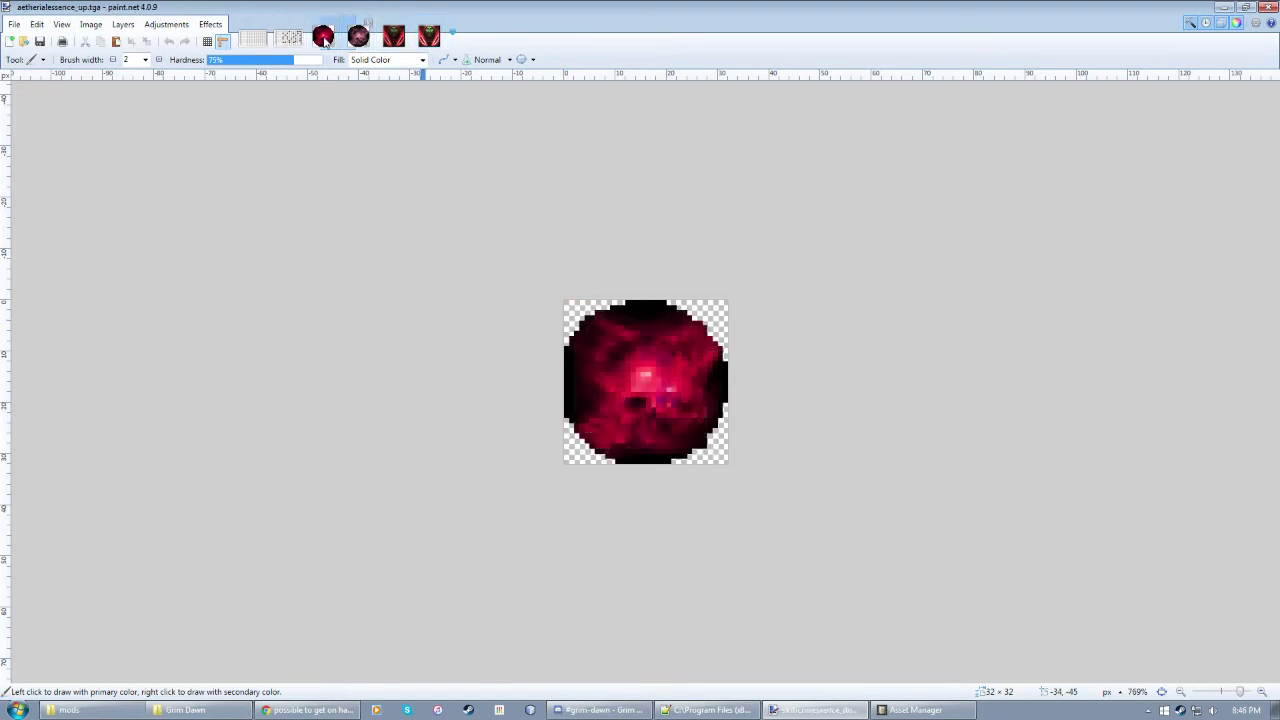
pyautogui.click(429, 38)
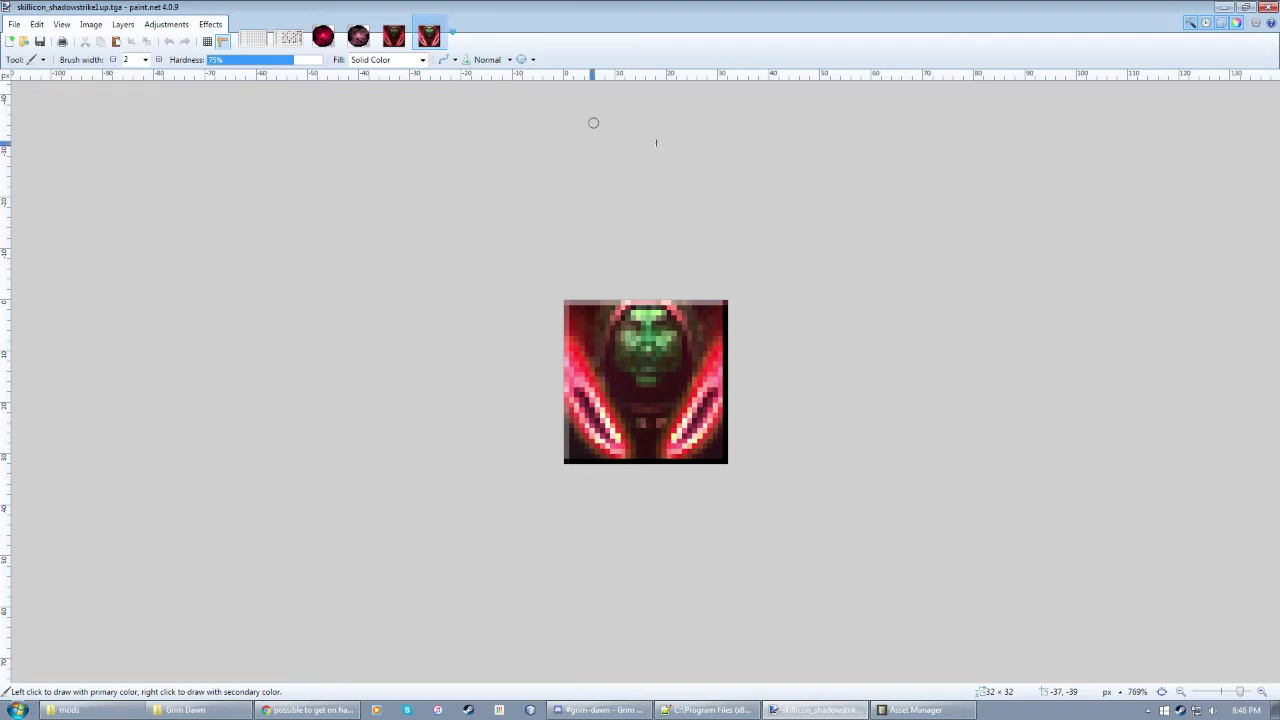
pyautogui.click(323, 36)
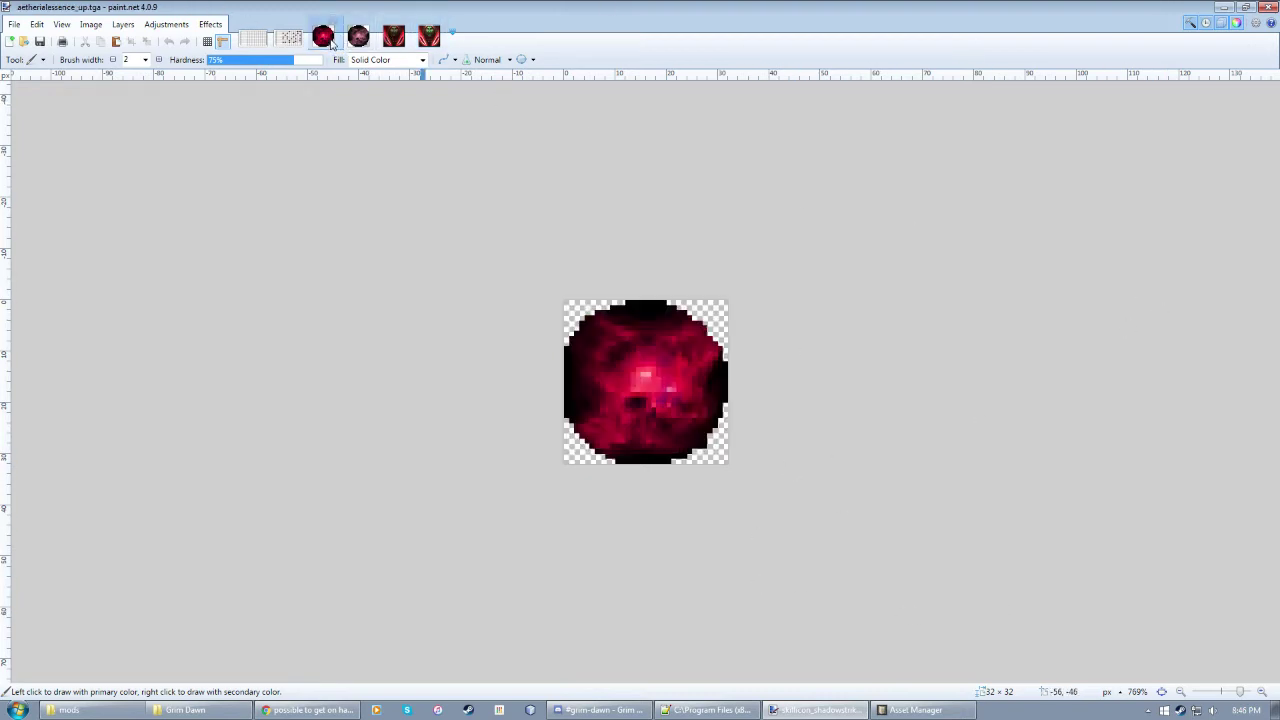
pyautogui.click(358, 36)
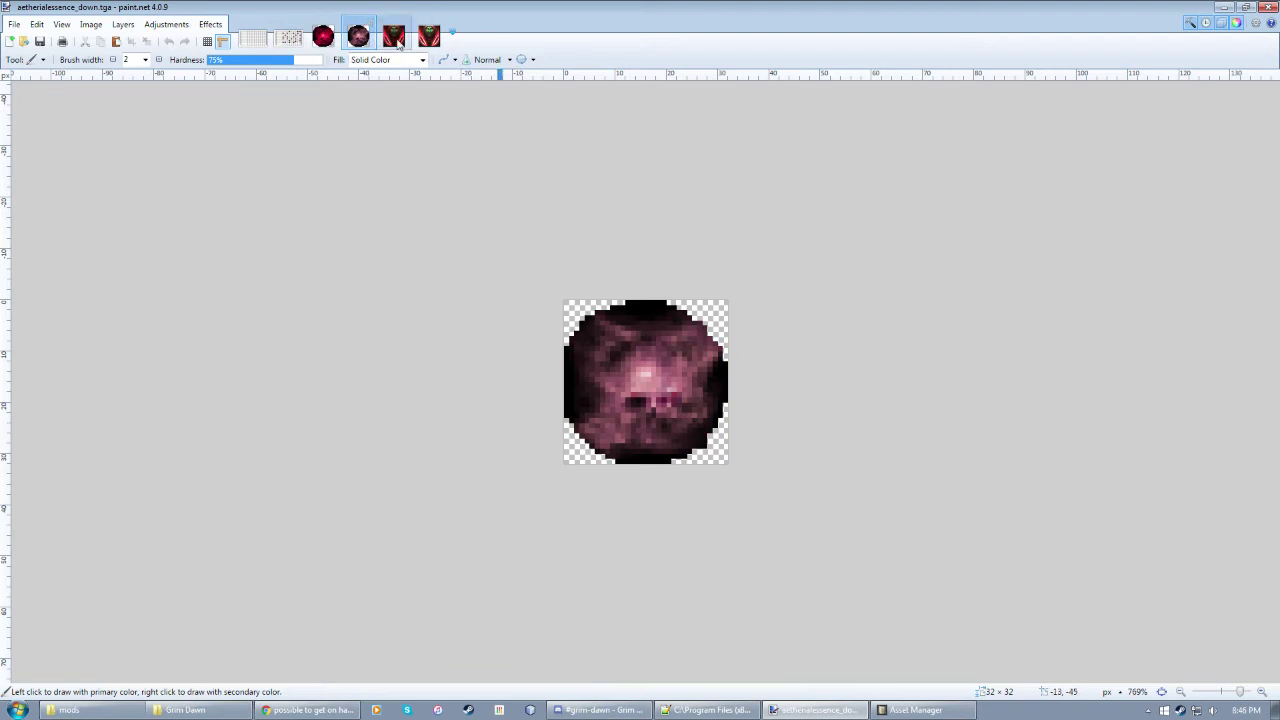
pyautogui.click(394, 36)
pyautogui.click(358, 36)
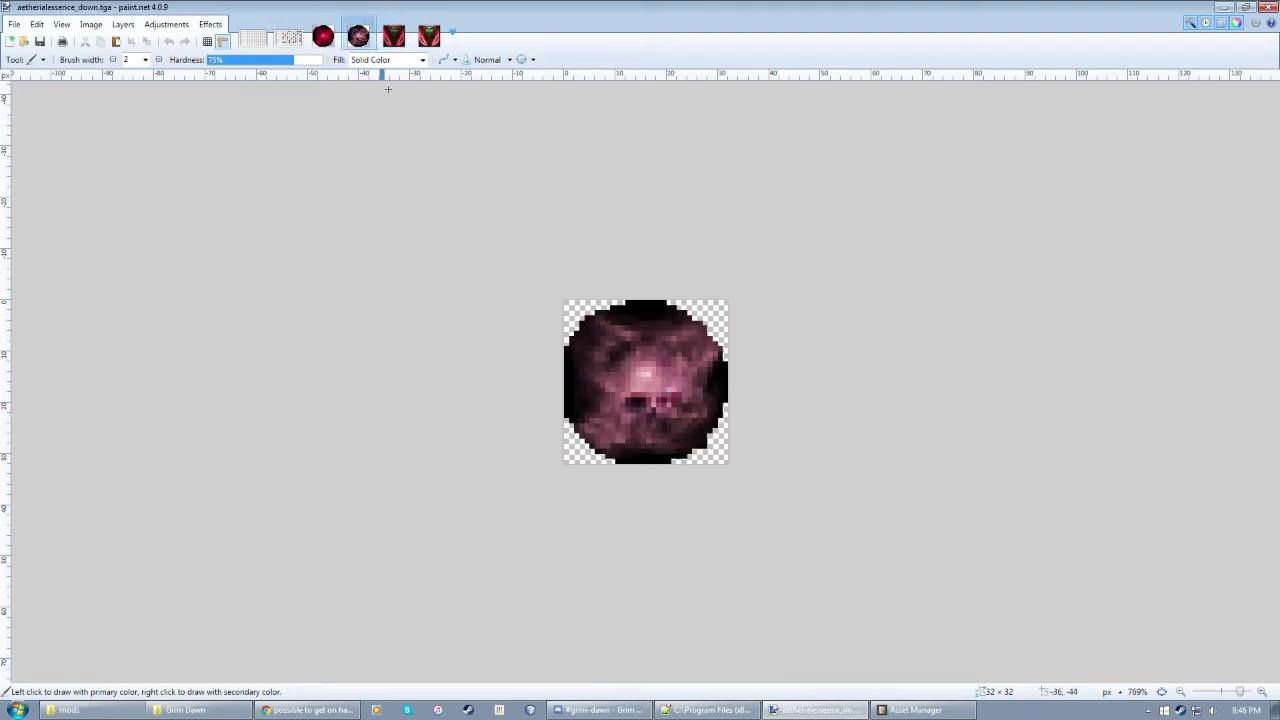
pyautogui.click(323, 36)
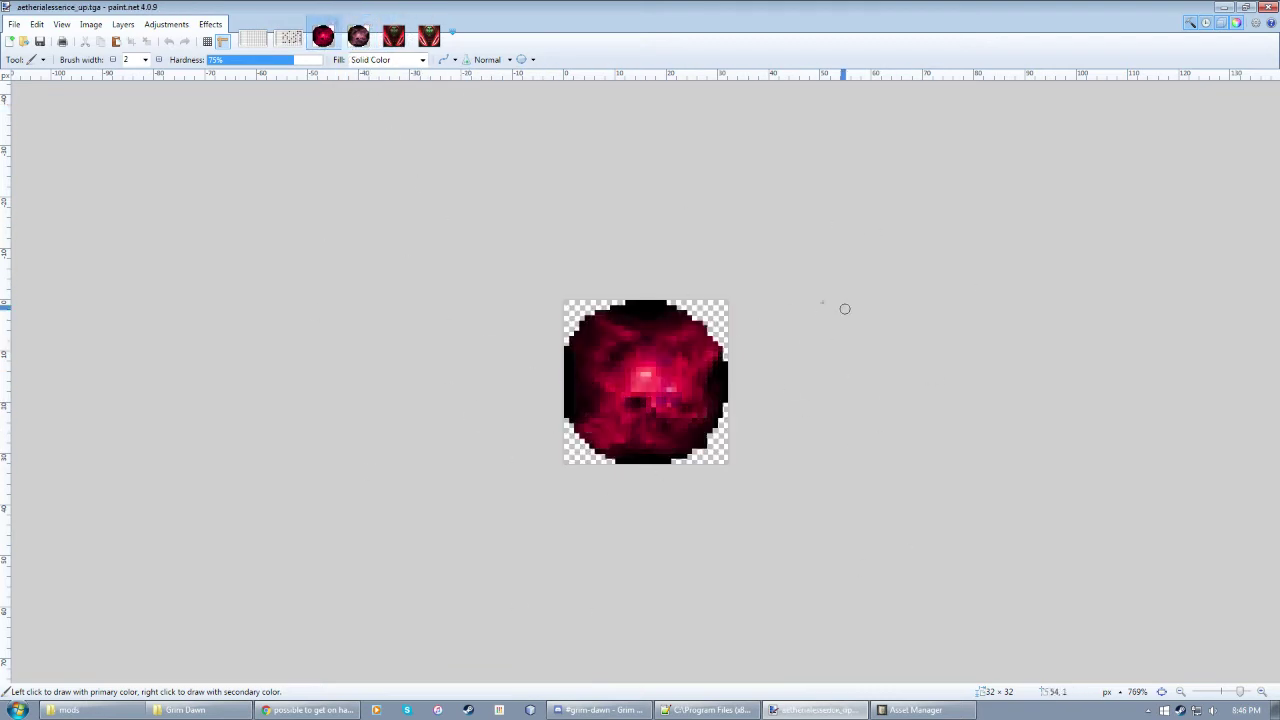
pyautogui.hotkey('ctrl', 'shift', 'Tab')
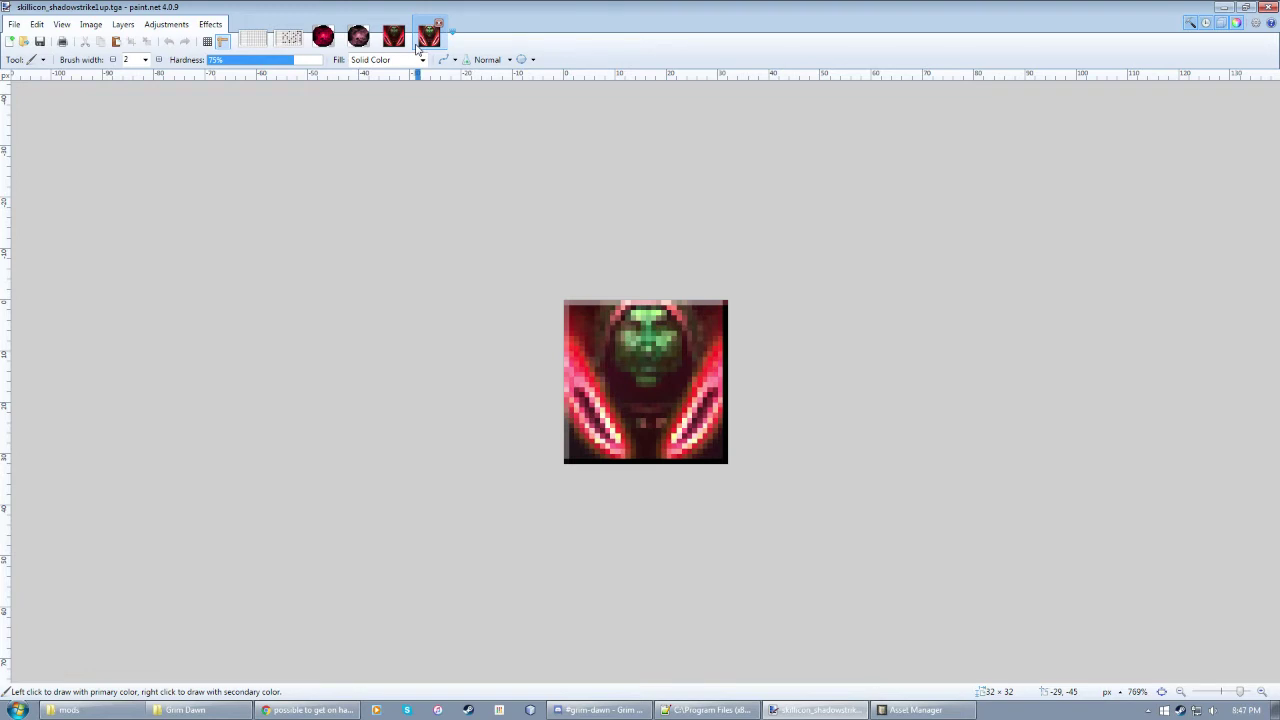
pyautogui.click(360, 37)
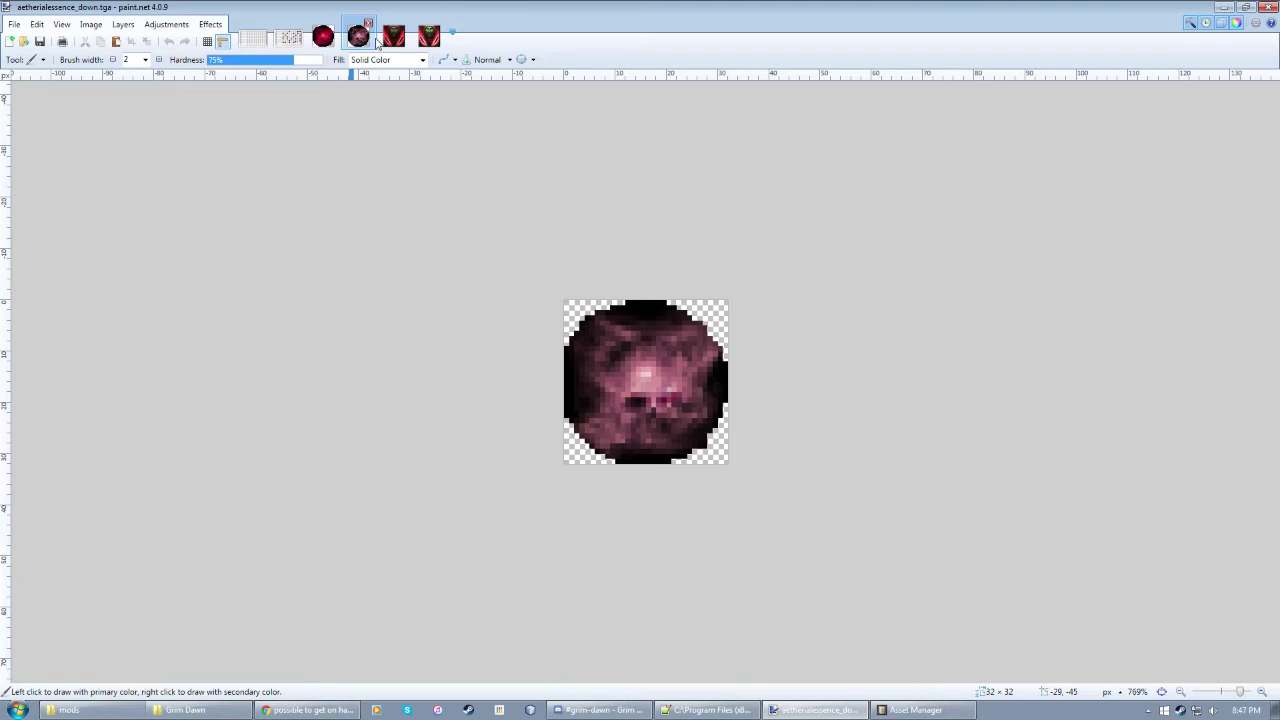
pyautogui.click(392, 38)
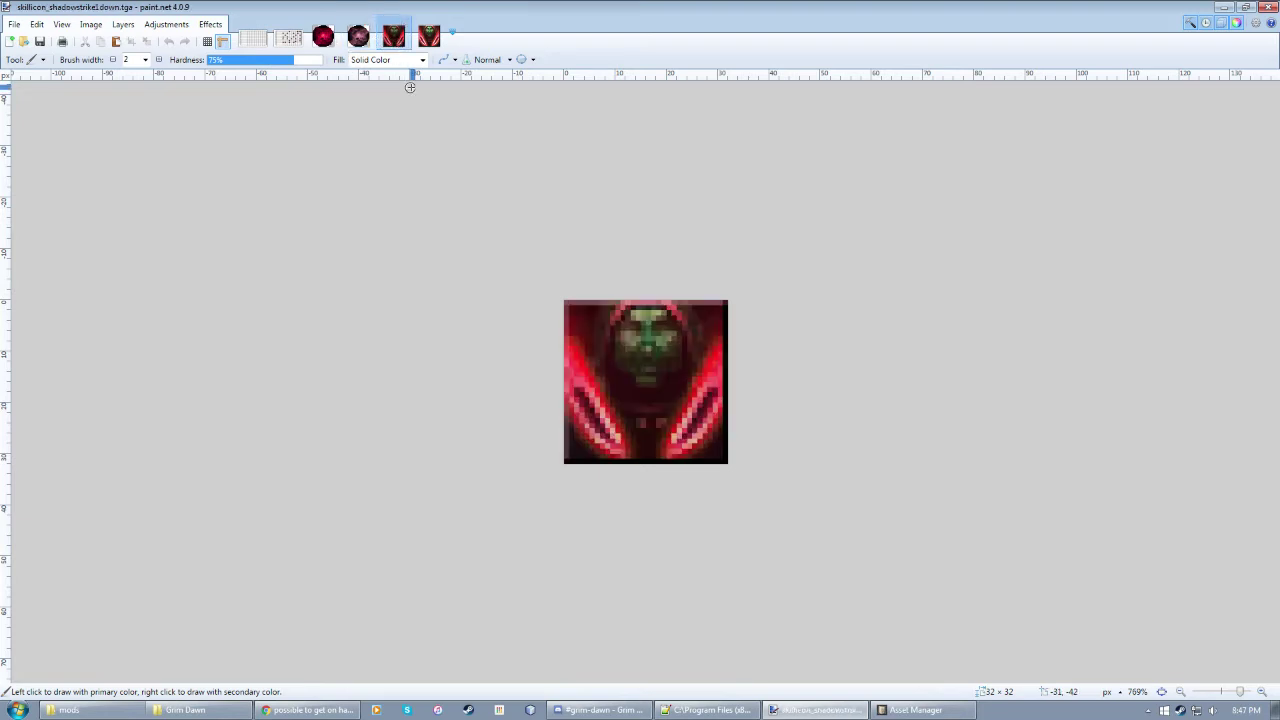
pyautogui.click(428, 40)
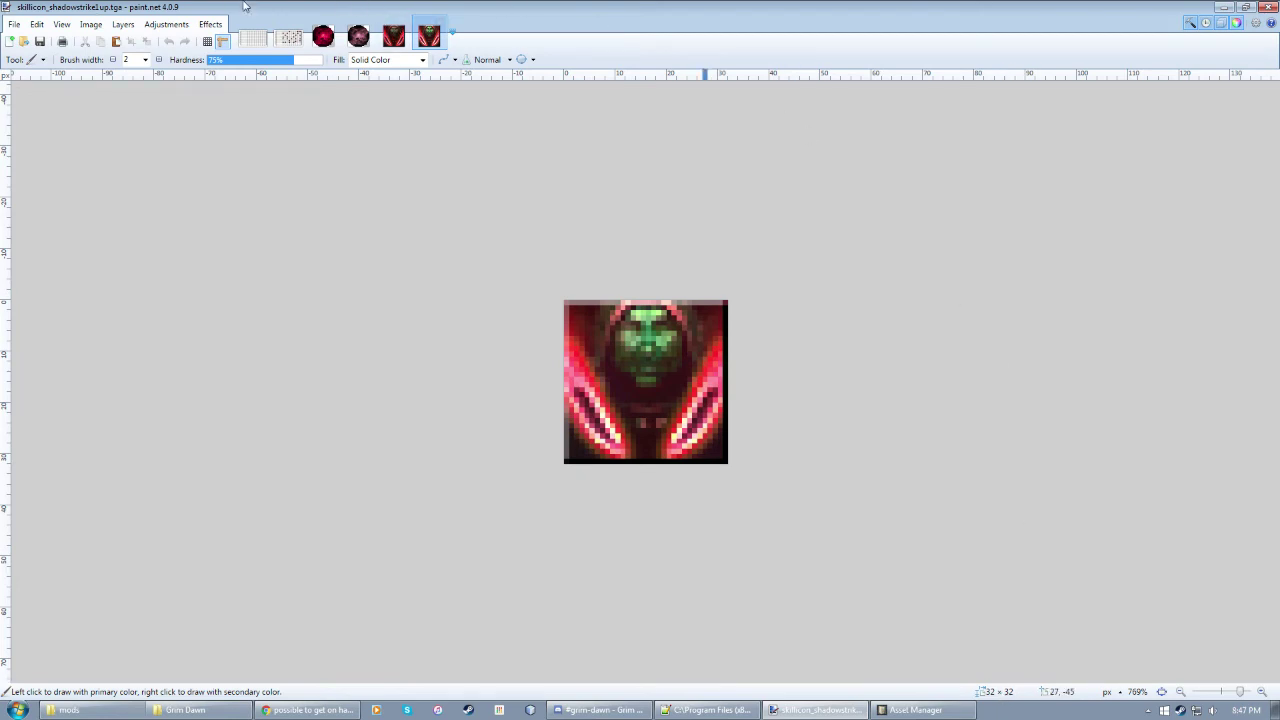
# Step: Switch to Asset Manager and create a Texture asset from skillicon_shadowstrike1up.tga in DXT1 (no alpha) format with mipmaps
pyautogui.click(912, 710)
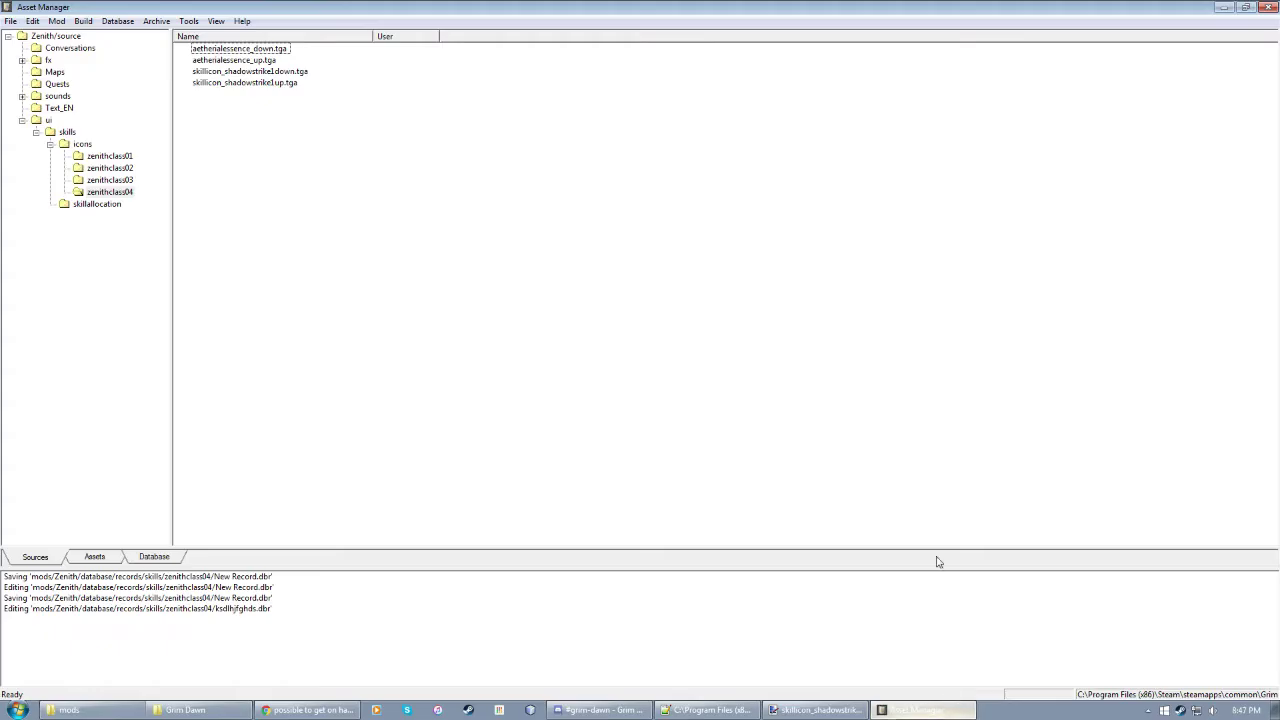
pyautogui.click(215, 84)
pyautogui.rightClick(215, 84)
pyautogui.click(277, 202)
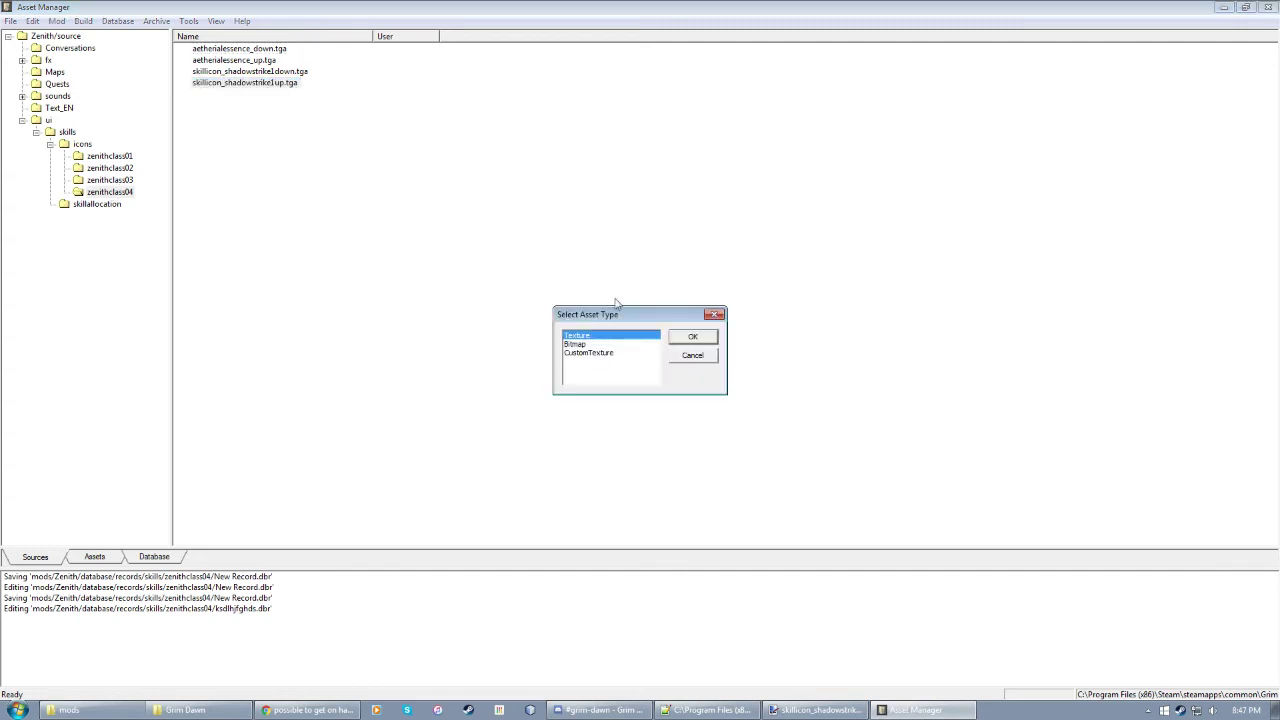
pyautogui.moveTo(646, 312); pyautogui.dragTo(613, 261)
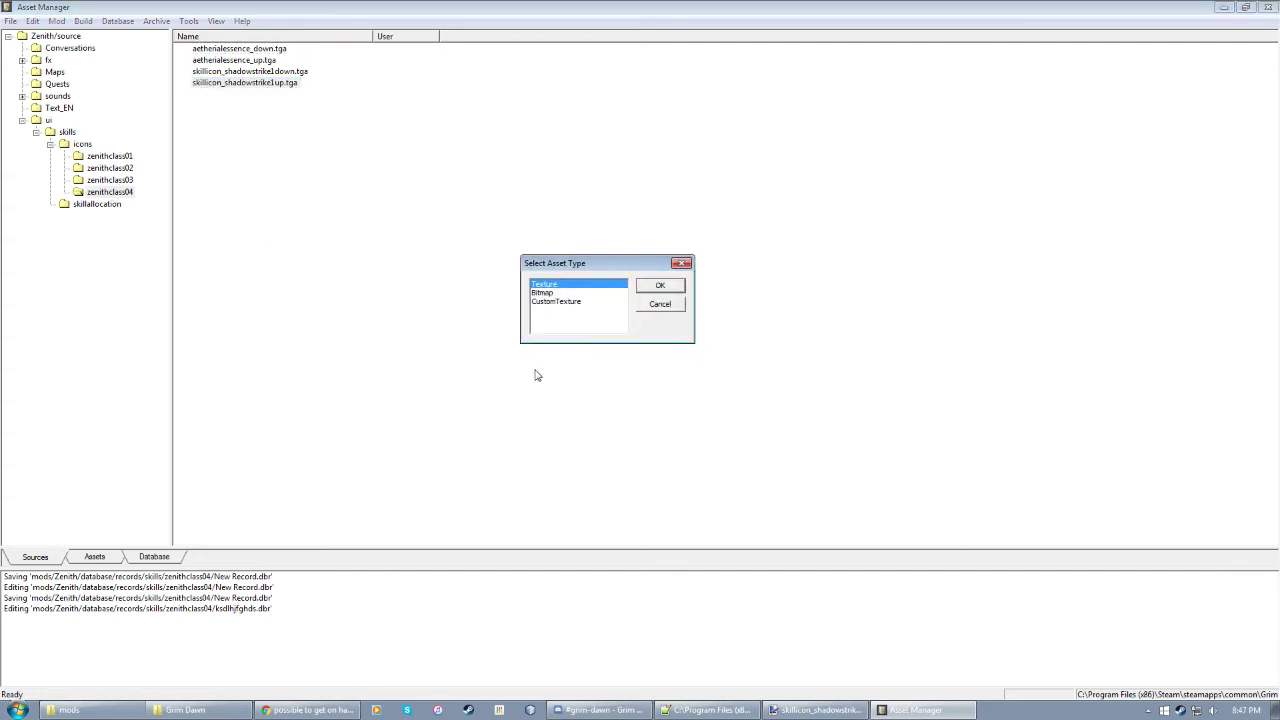
pyautogui.click(545, 293)
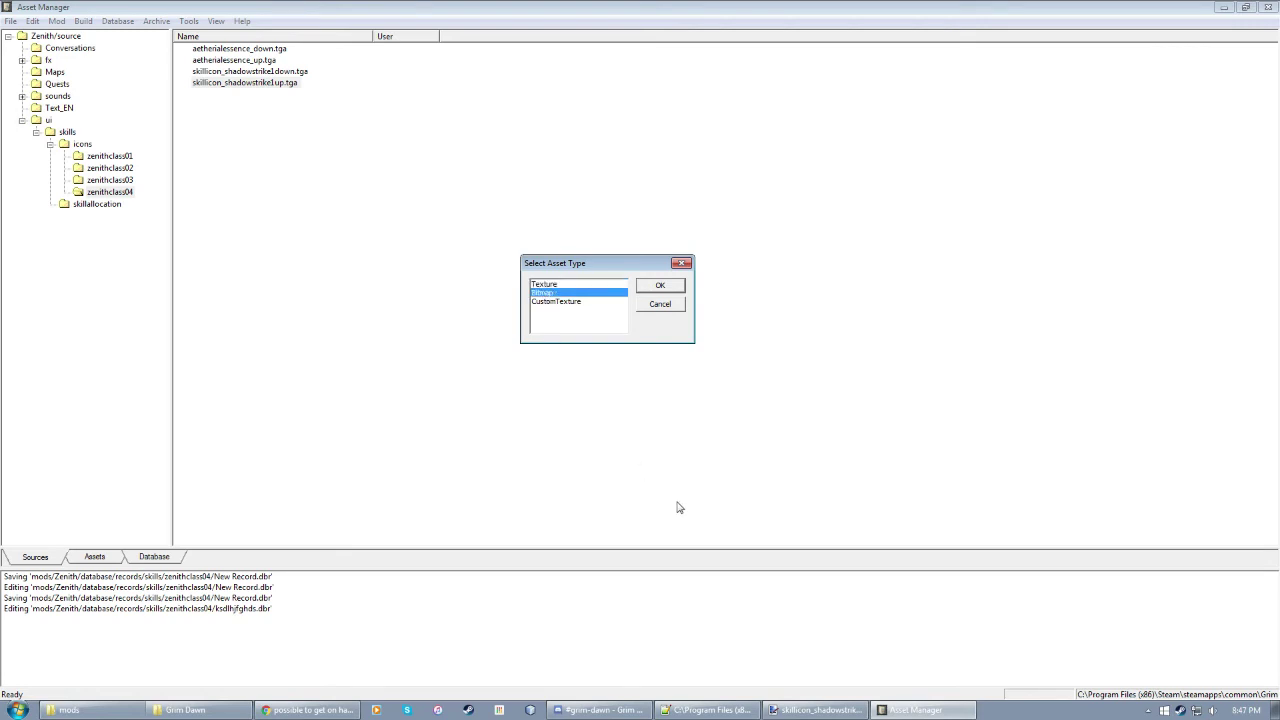
pyautogui.click(551, 285)
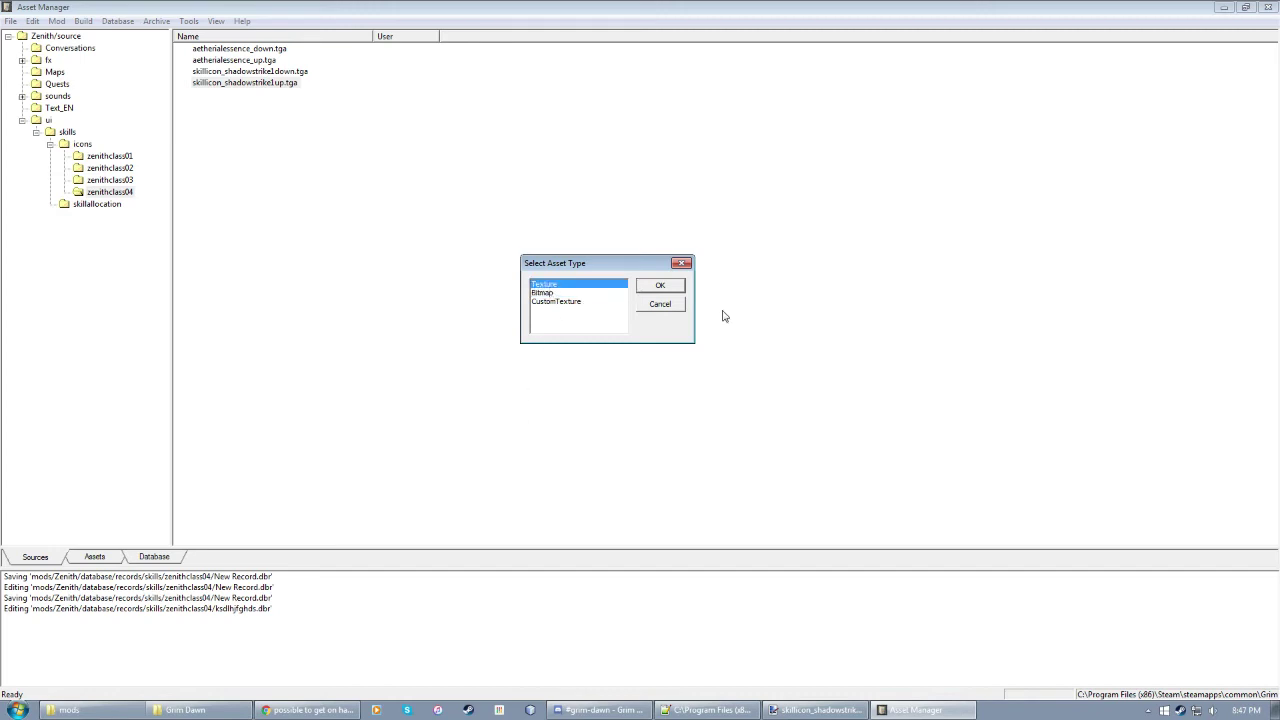
pyautogui.click(659, 286)
pyautogui.moveTo(634, 234); pyautogui.dragTo(585, 157)
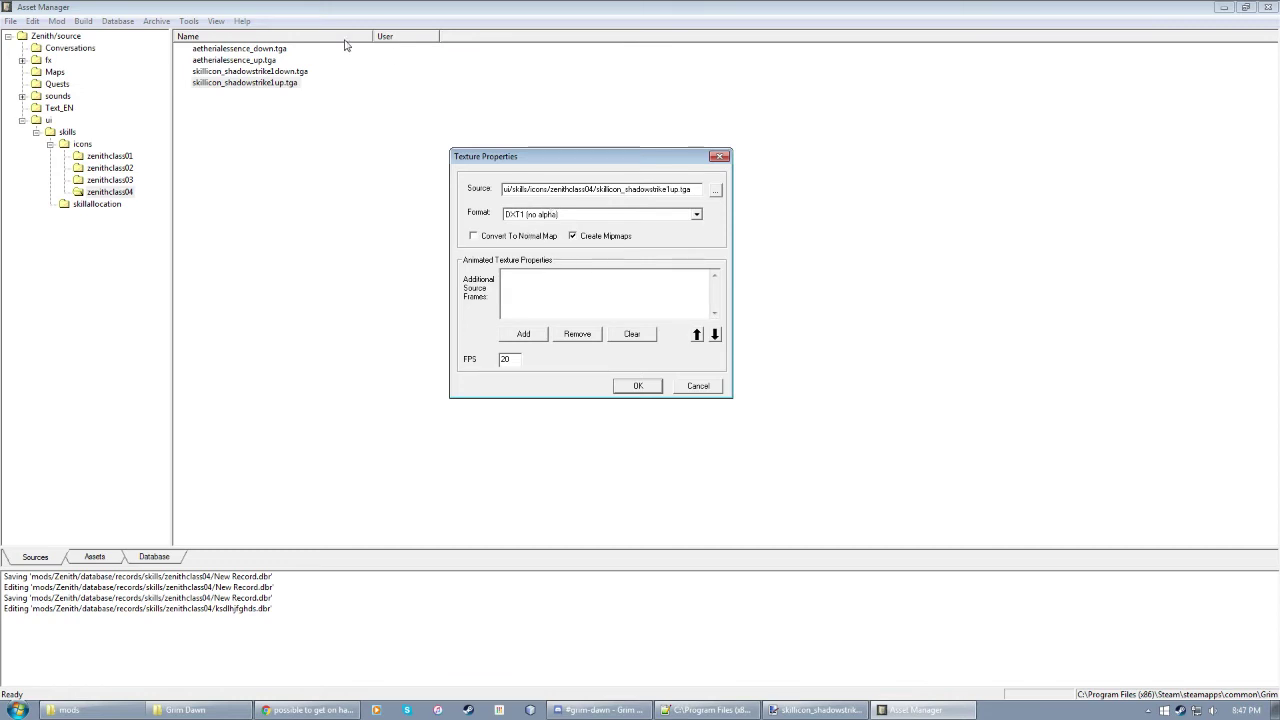
pyautogui.click(638, 386)
# Step: Create a Texture asset from skillicon_shadowstrike1down.tga with the default texture properties
pyautogui.rightClick(237, 71)
pyautogui.click(328, 170)
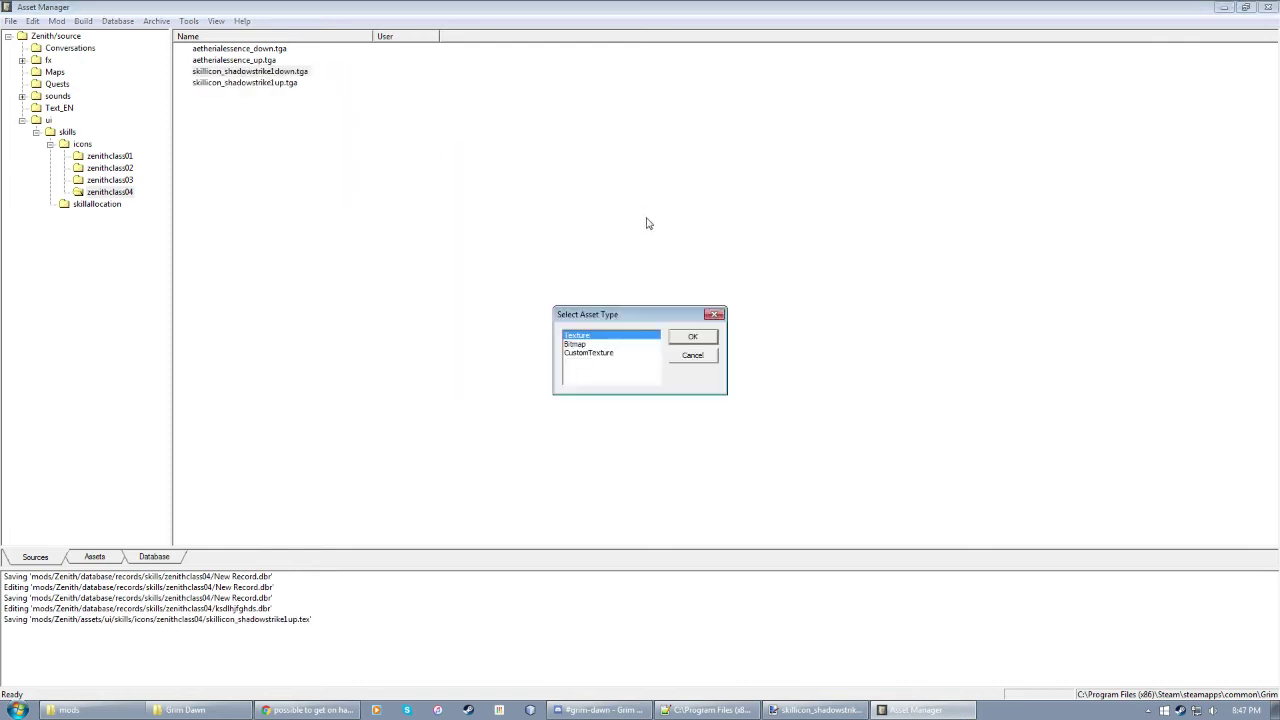
pyautogui.click(684, 337)
pyautogui.click(679, 467)
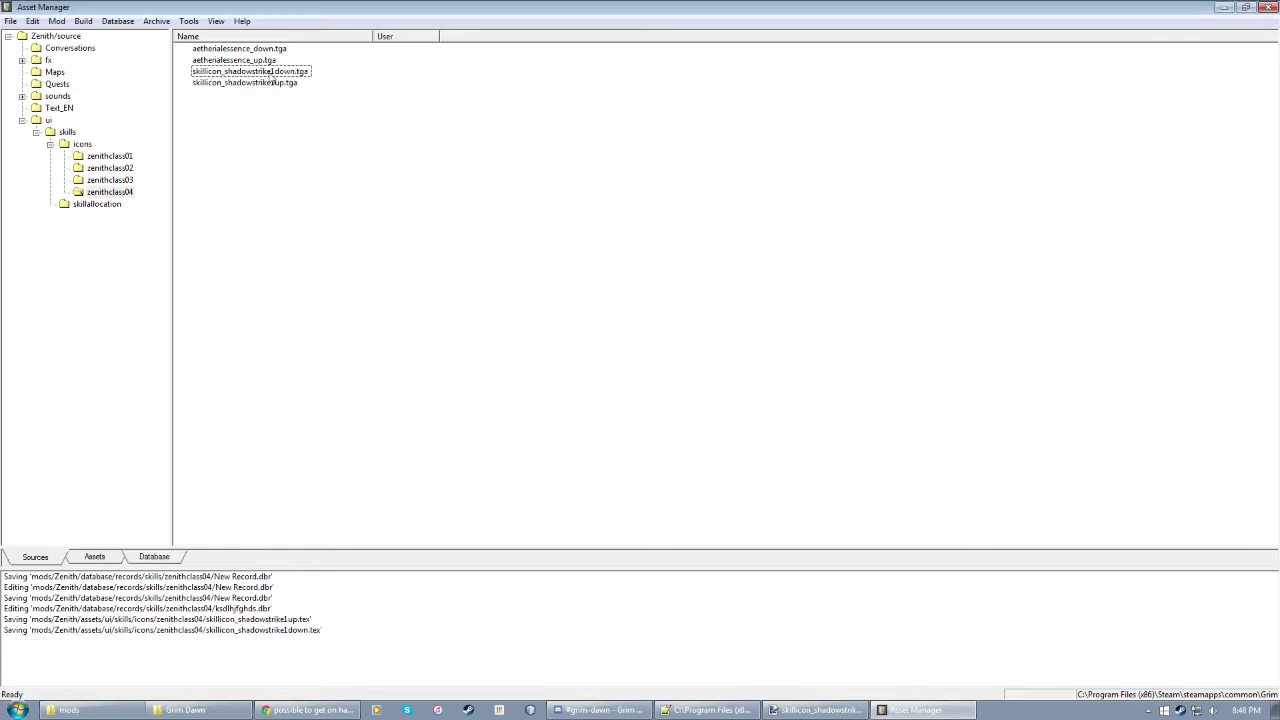
# Step: Create a Texture asset from aetherialessence_up.tga using the DXT3 (explicit alpha) format
pyautogui.rightClick(240, 62)
pyautogui.click(327, 187)
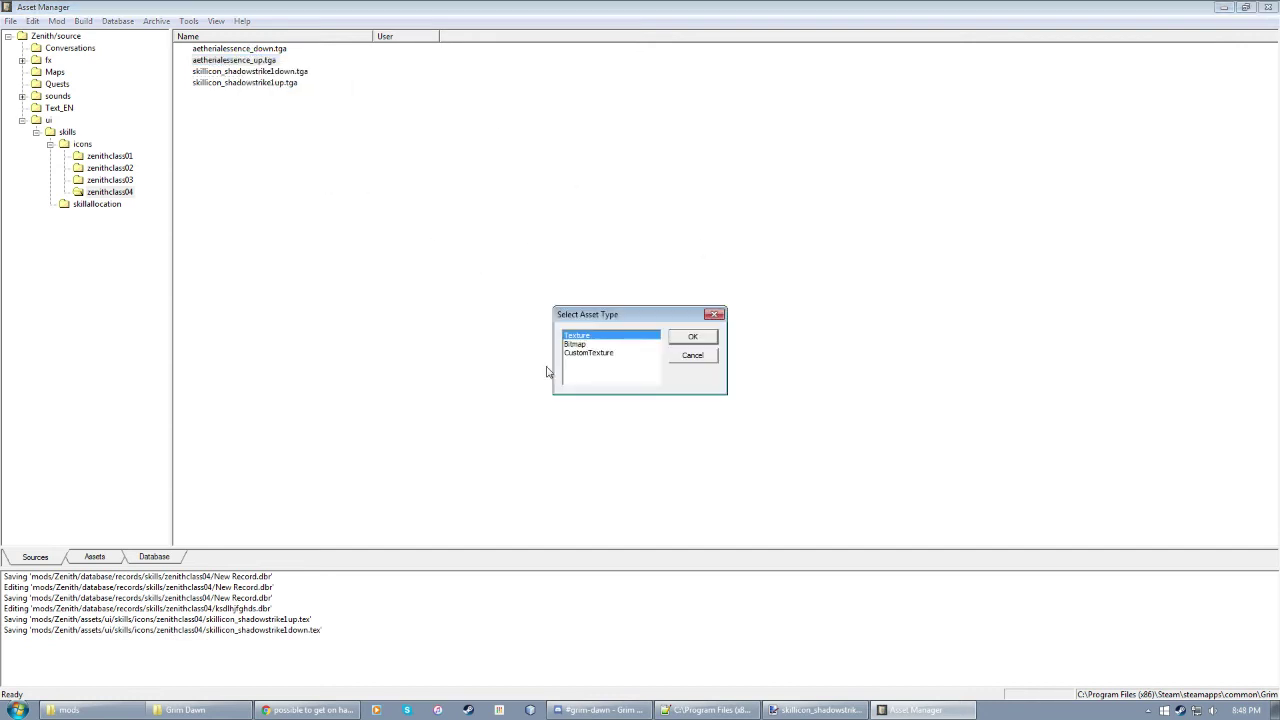
pyautogui.click(688, 338)
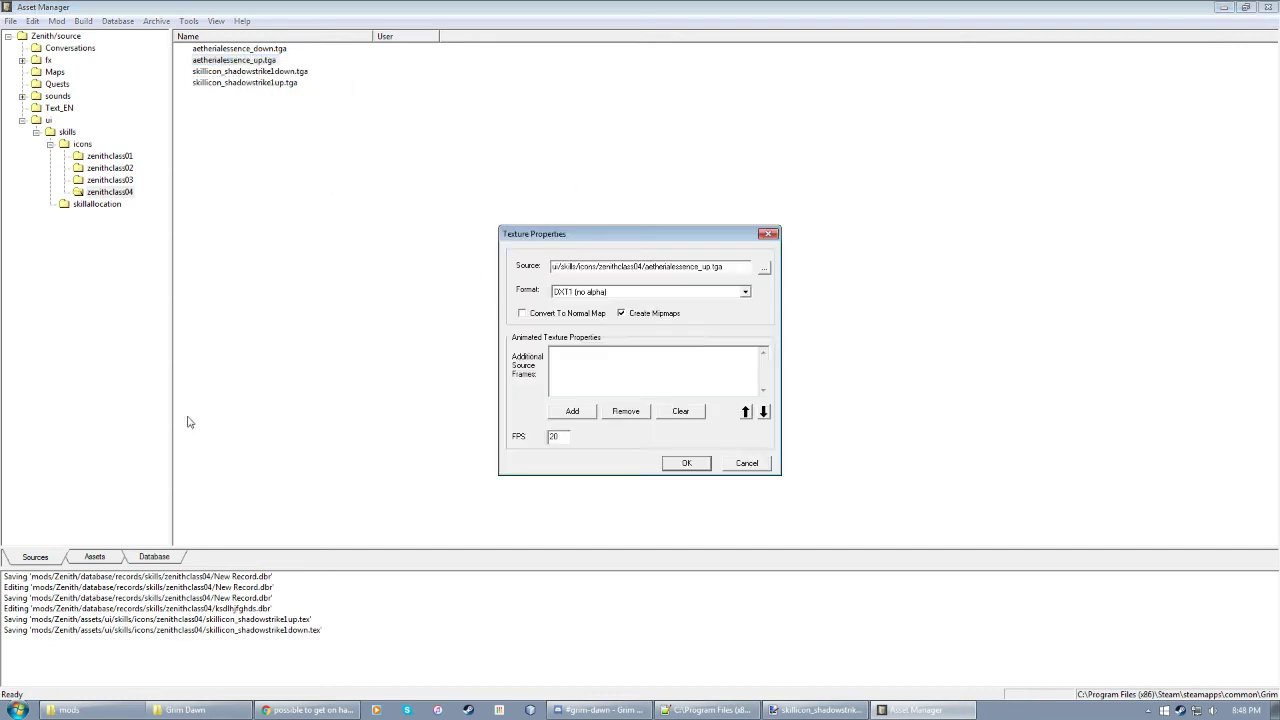
pyautogui.click(664, 291)
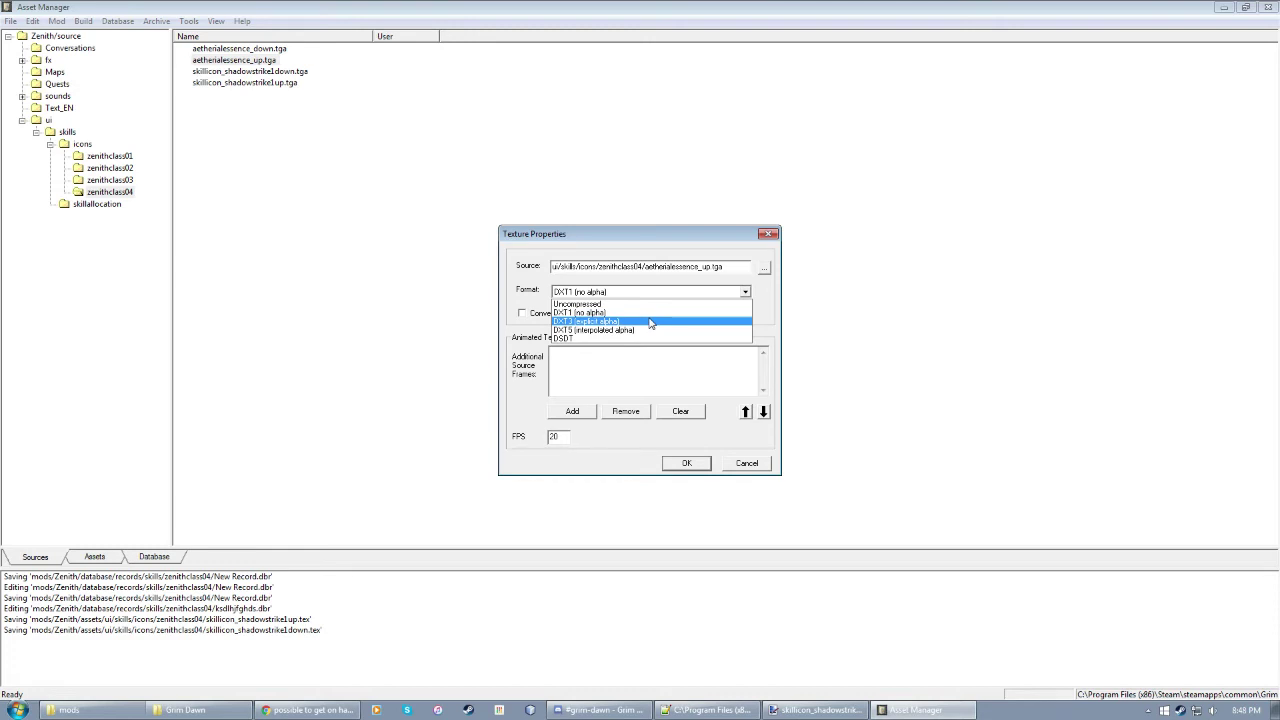
pyautogui.click(650, 321)
pyautogui.click(705, 463)
# Step: Create a Texture asset from aetherialessence_down.tga in DXT3 (explicit alpha) format and check the saved .tex entries in the log
pyautogui.click(250, 48)
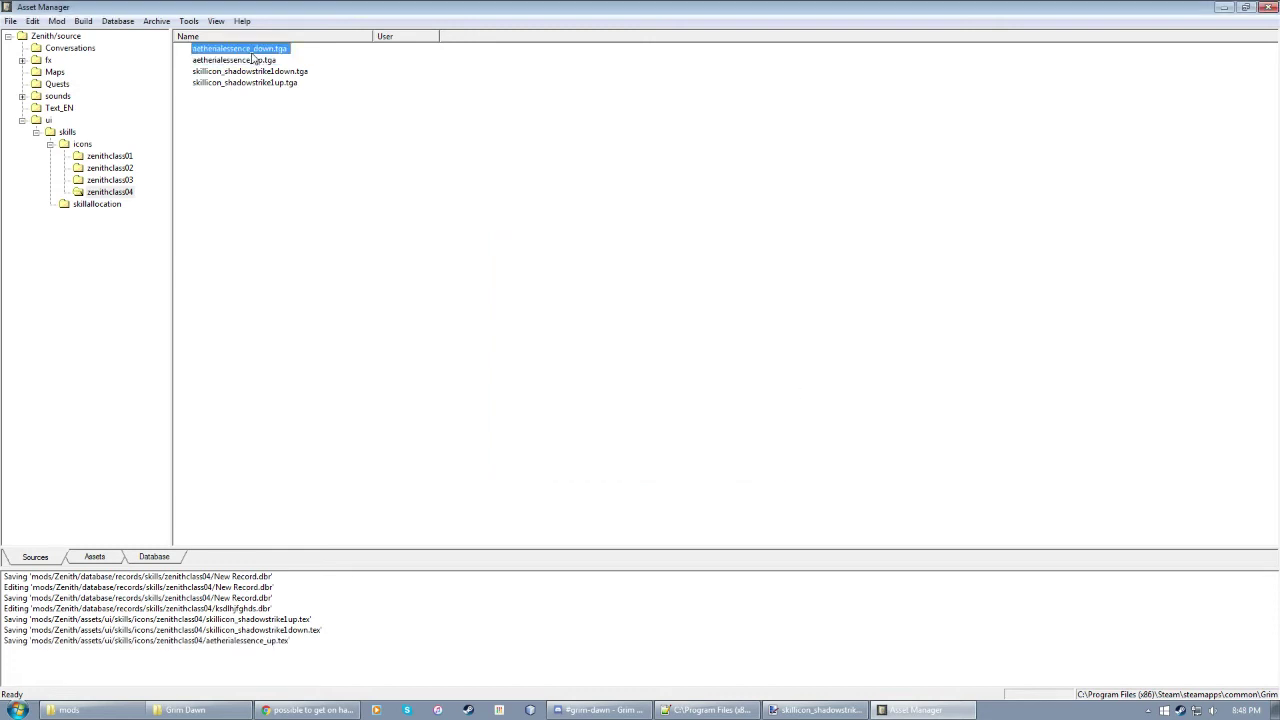
pyautogui.rightClick(255, 48)
pyautogui.click(316, 183)
pyautogui.click(675, 341)
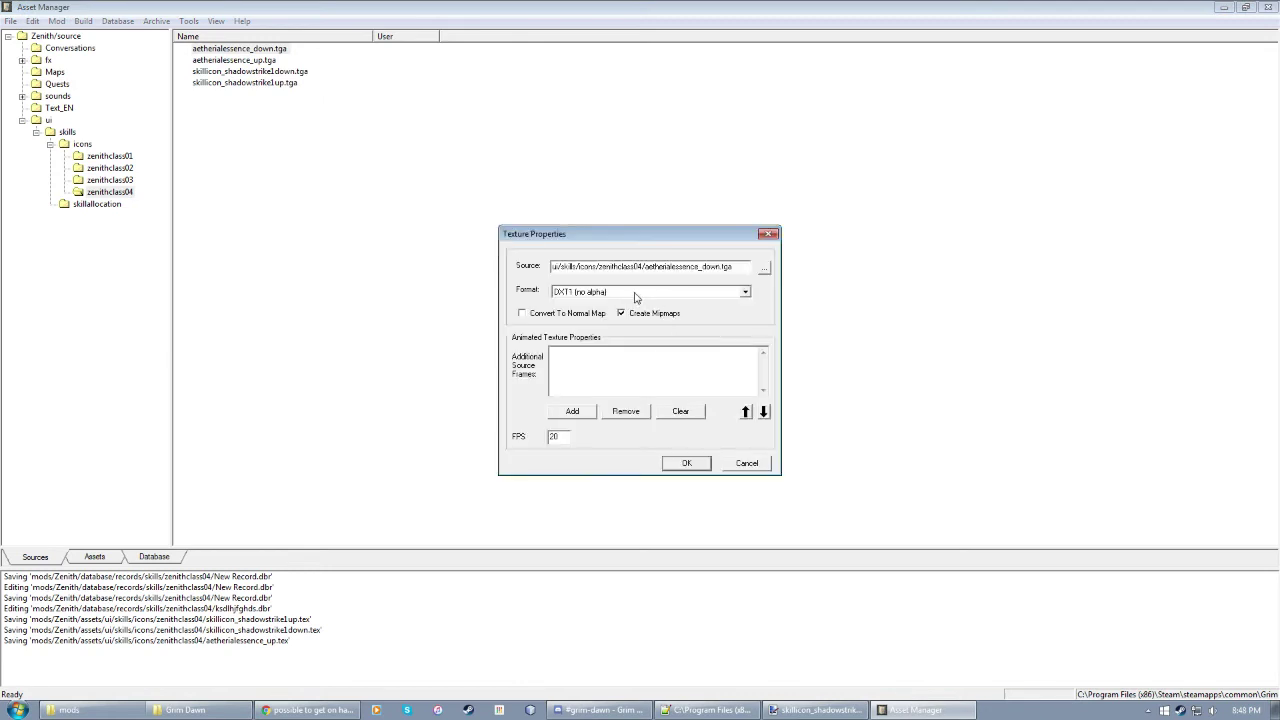
pyautogui.click(637, 292)
pyautogui.click(650, 321)
pyautogui.click(690, 468)
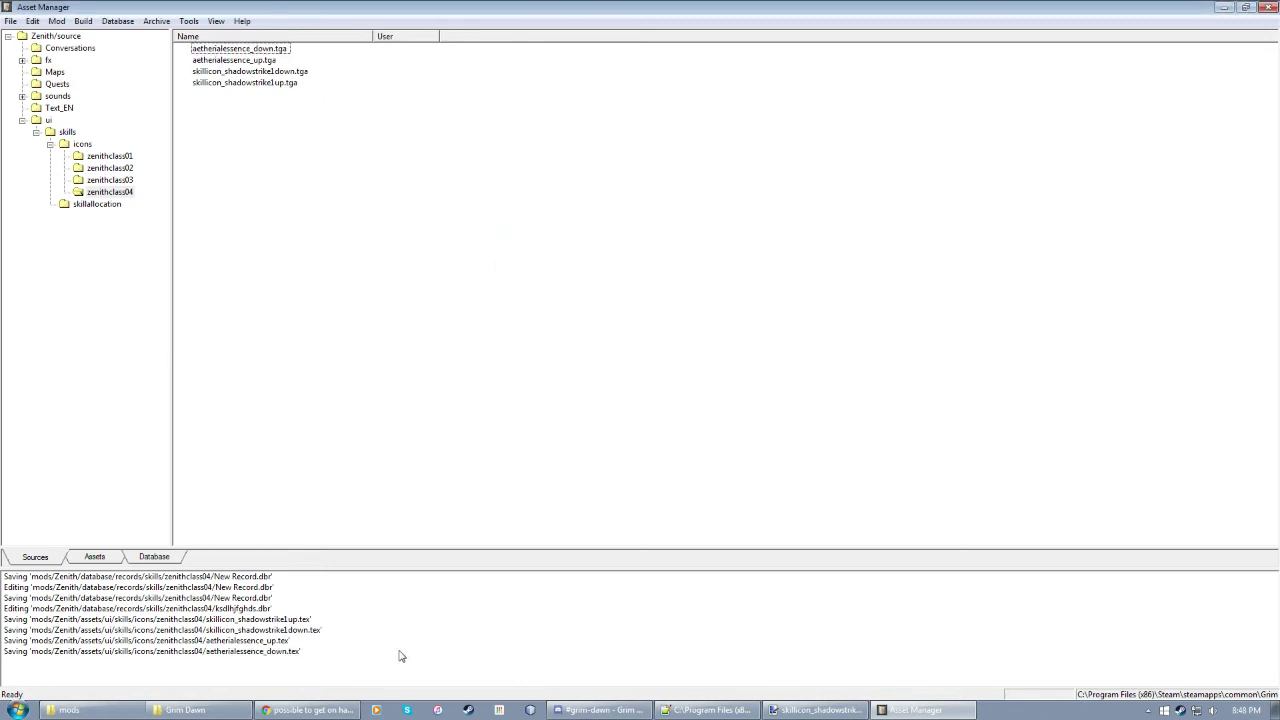
pyautogui.moveTo(323, 672); pyautogui.dragTo(31, 620)
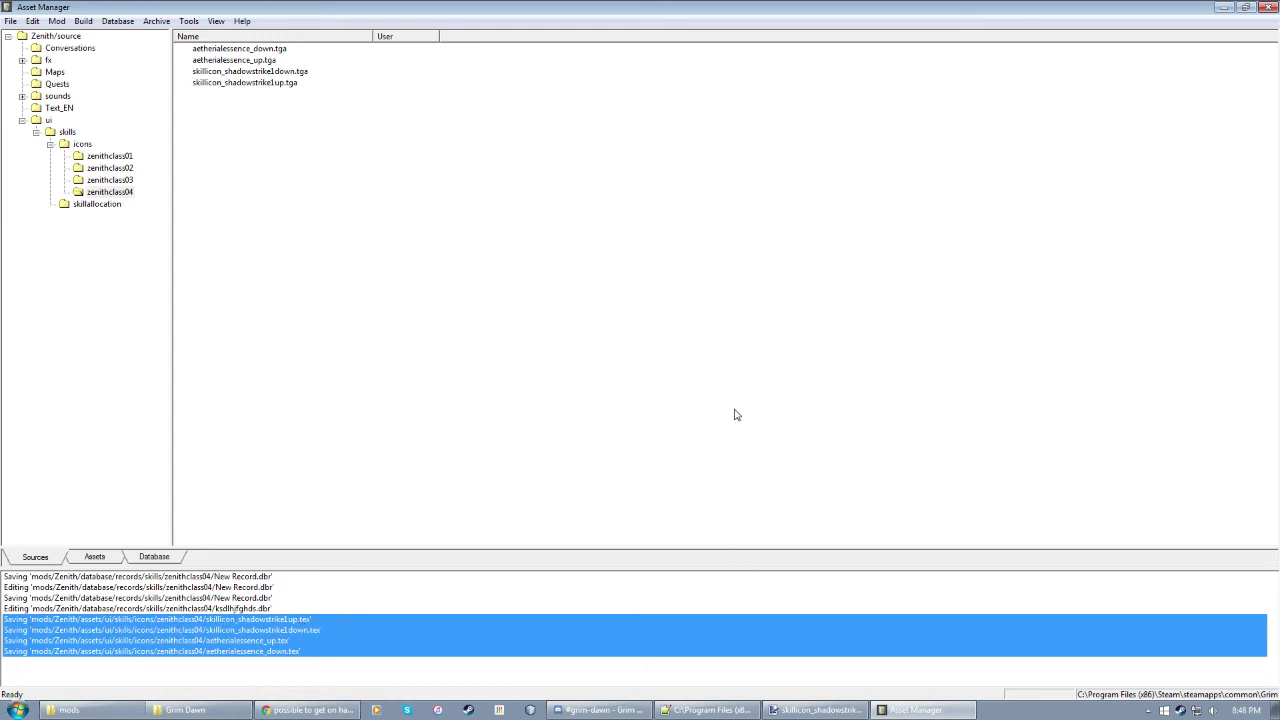
pyautogui.click(421, 397)
pyautogui.click(104, 609)
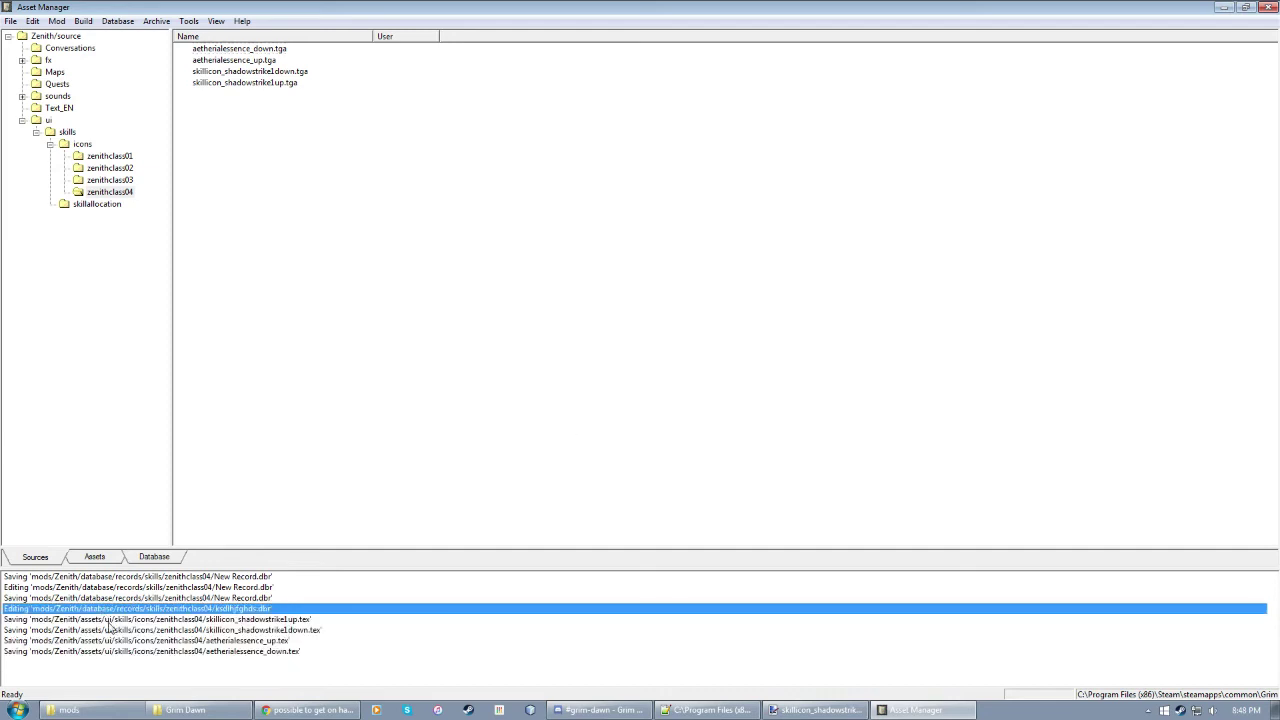
pyautogui.click(111, 621)
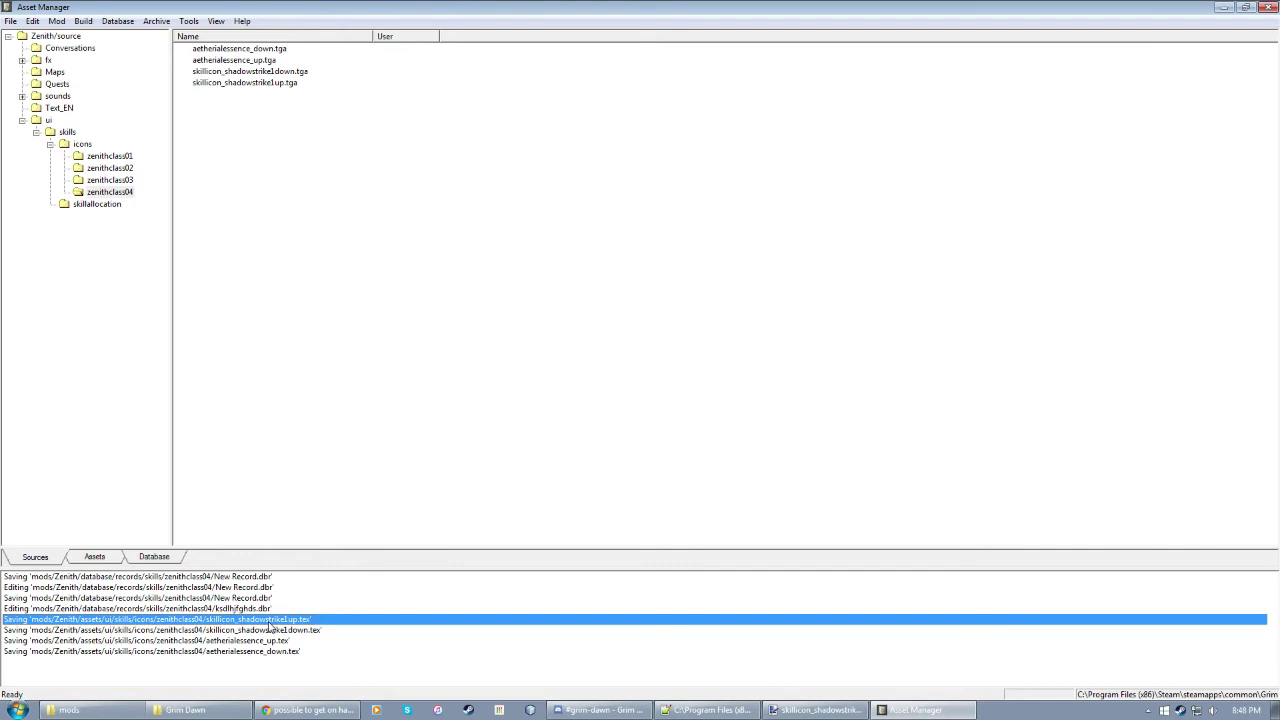
pyautogui.click(851, 303)
pyautogui.click(85, 206)
pyautogui.click(110, 193)
pyautogui.click(105, 188)
# Step: In the database, open charge1.dbr and set its UI Information skillDisplayName to tagClass04SkillName01A
pyautogui.click(170, 558)
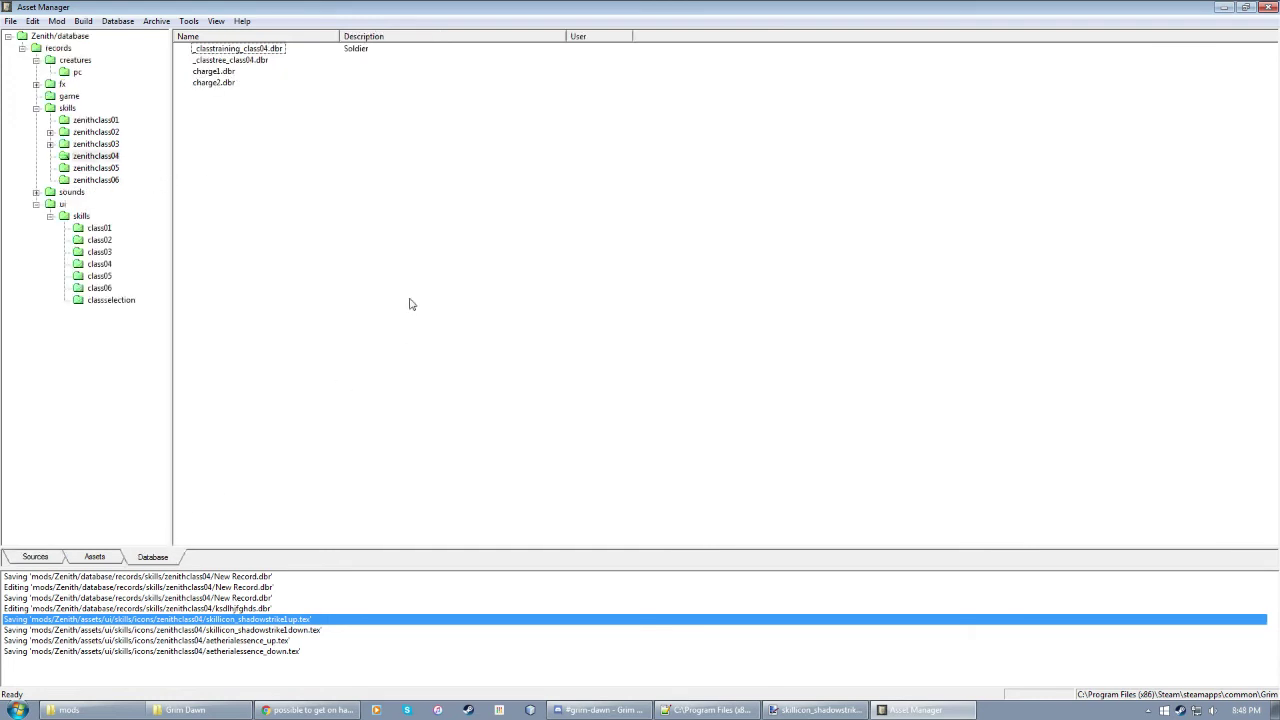
pyautogui.doubleClick(226, 72)
pyautogui.click(179, 200)
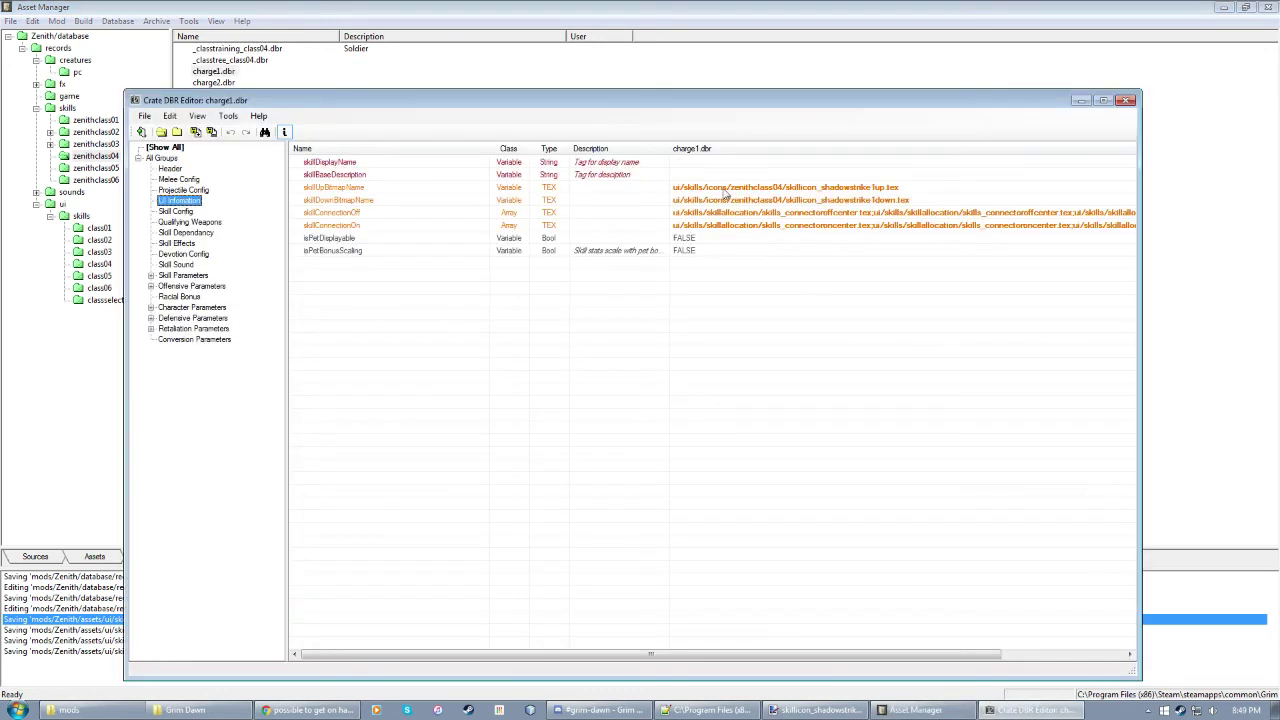
pyautogui.click(692, 162)
pyautogui.write('La')
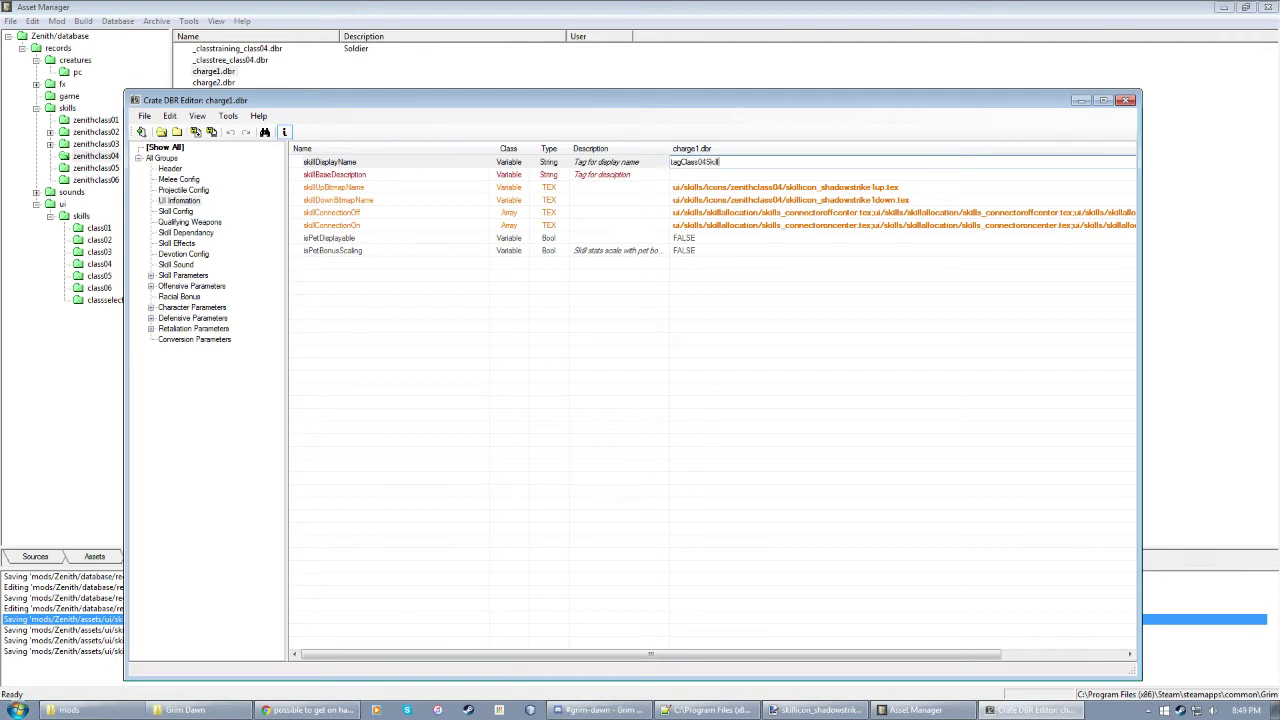
pyautogui.write('gClass04SkillName01A')
pyautogui.press('Return')
# Step: Set the skillBaseDescription of charge1.dbr to tagClass04SkillDescription01A, save and close the record
pyautogui.click(748, 165)
pyautogui.hotkey('ctrl', 'c')
pyautogui.click(735, 175)
pyautogui.hotkey('ctrl', 'v')
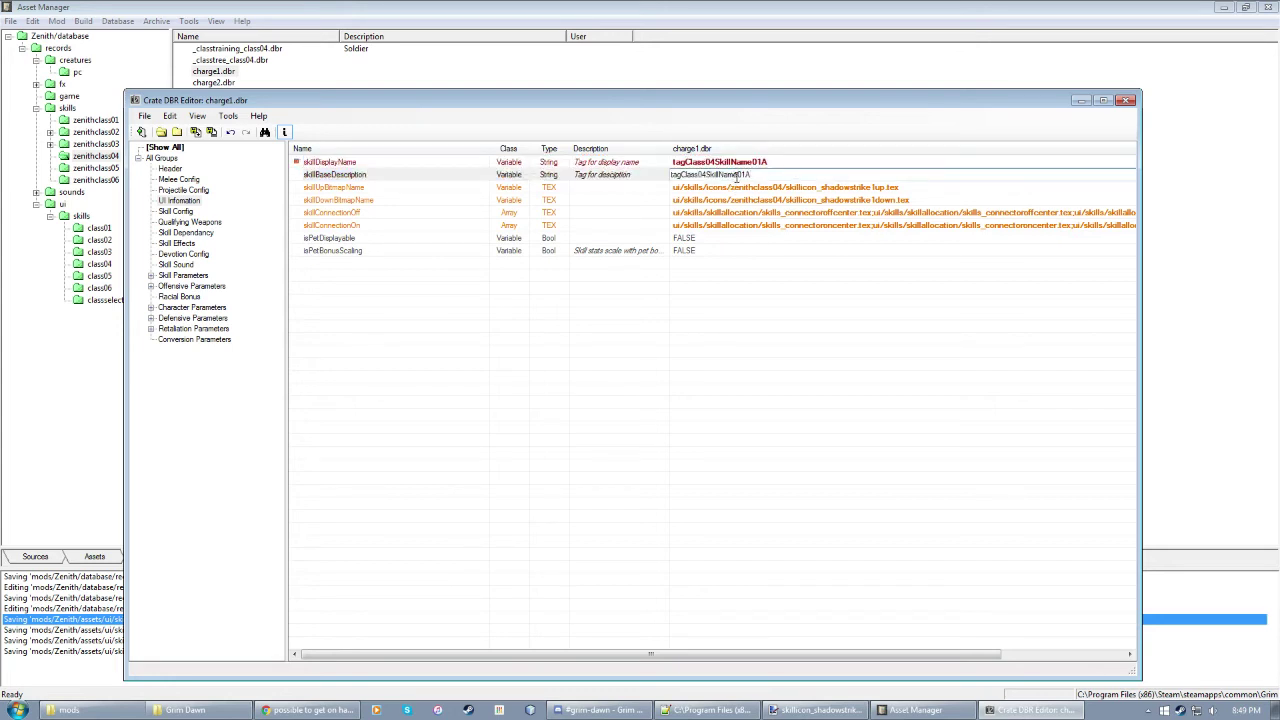
pyautogui.hotkey('ctrl', 'z')
pyautogui.write('tagClass04SkillDescription01A')
pyautogui.press('Return')
pyautogui.click(663, 317)
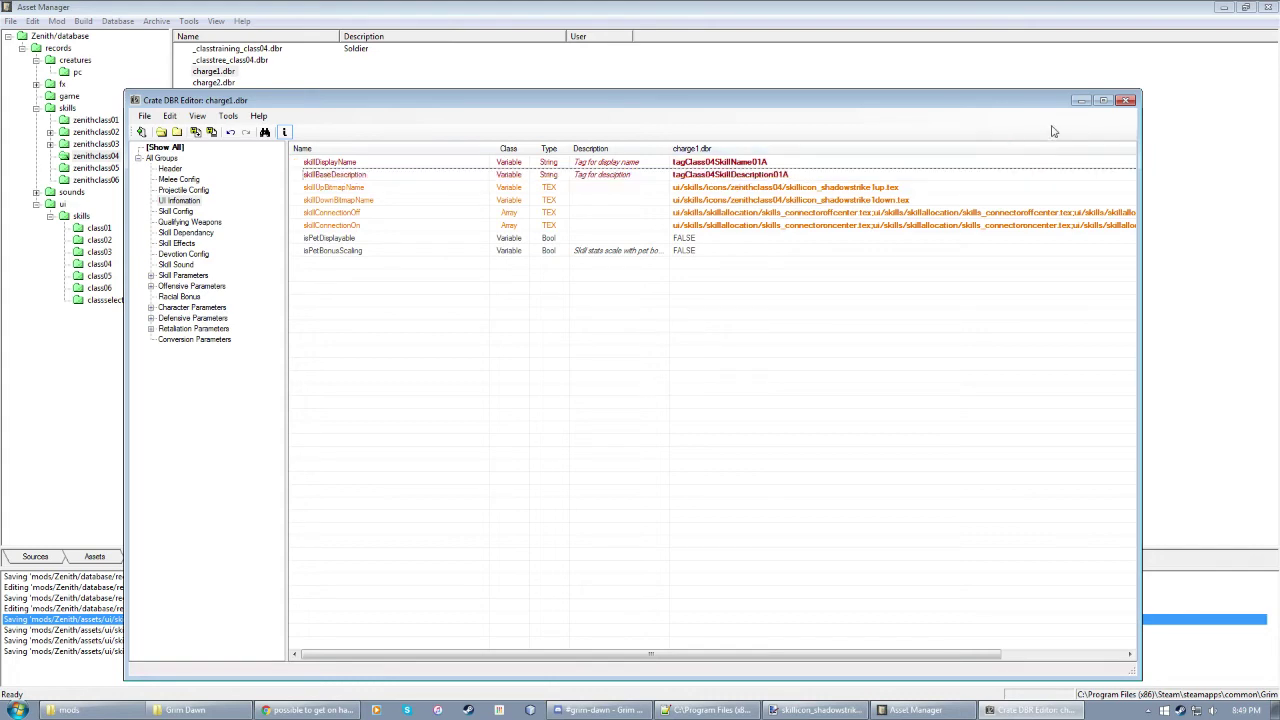
pyautogui.click(1127, 100)
# Step: Open charge2.dbr in the zenithclass04 skills folder and set its skillDisplayName to tagClass04SkillName01B
pyautogui.click(82, 216)
pyautogui.click(96, 156)
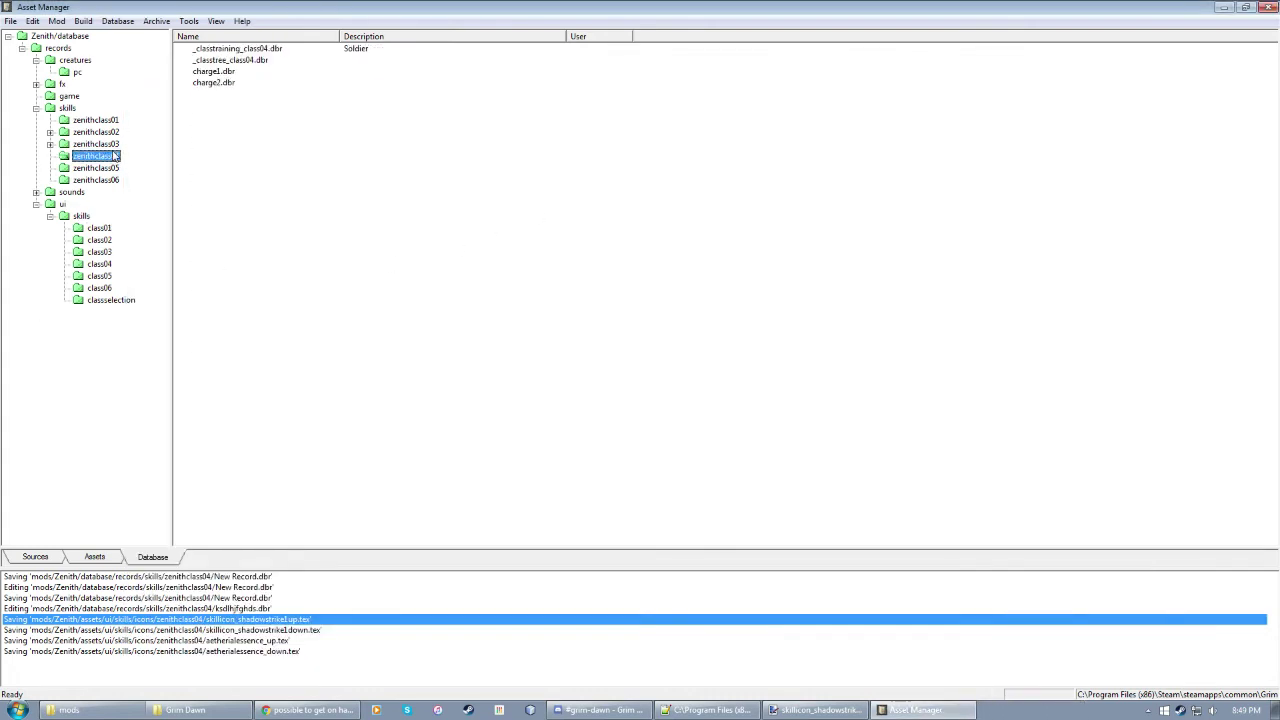
pyautogui.doubleClick(202, 84)
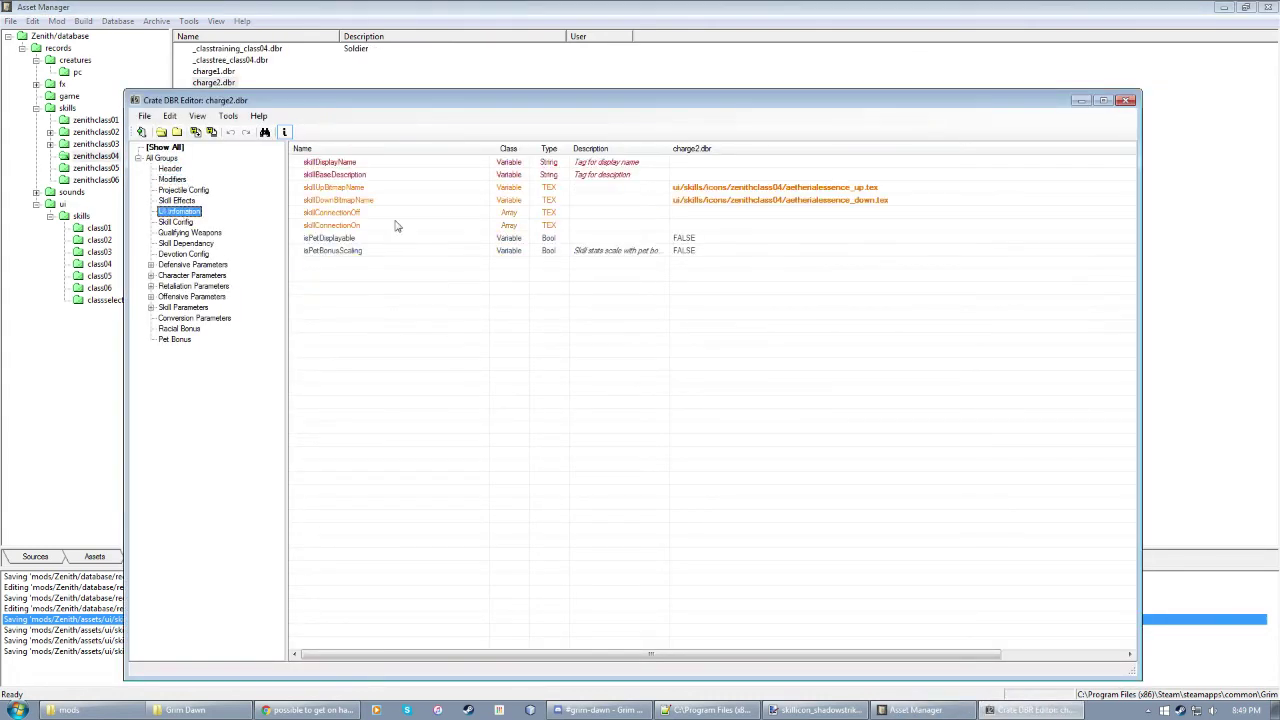
pyautogui.doubleClick(707, 166)
pyautogui.hotkey('ctrl', 'v')
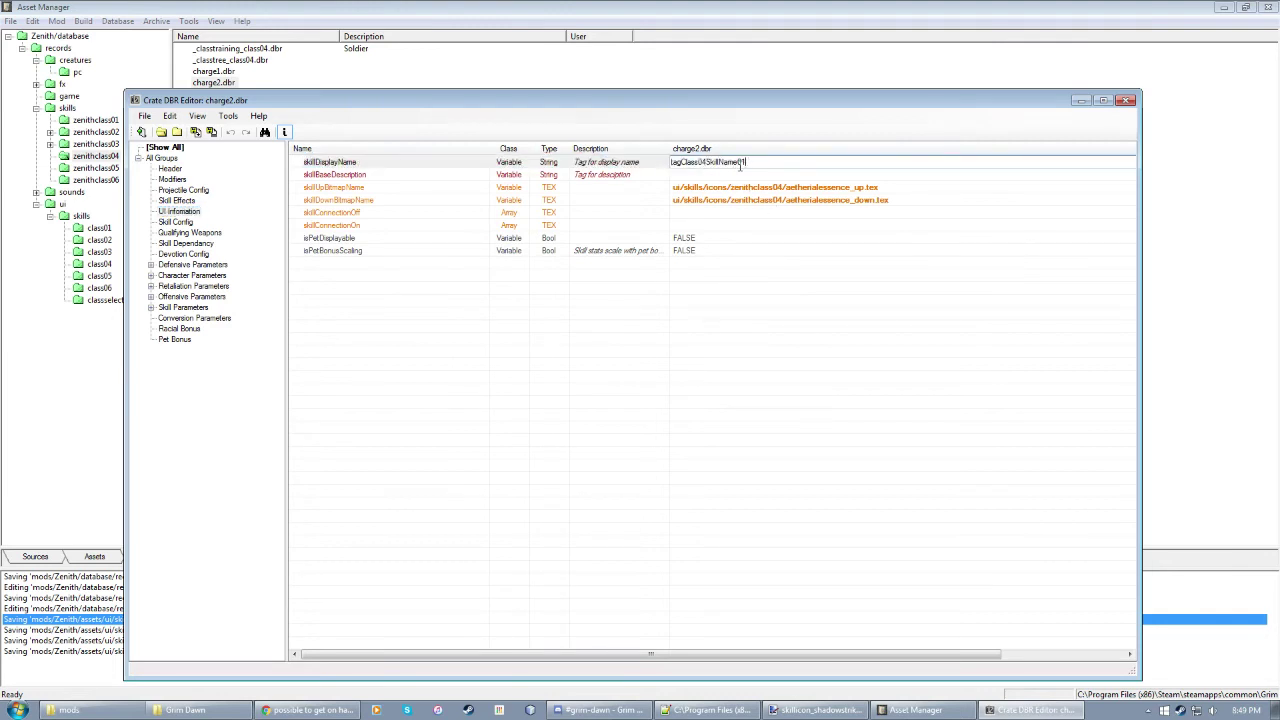
pyautogui.write('B')
pyautogui.press('Return')
# Step: Set the skillBaseDescription of charge2.dbr to tagClass04SkillDescription01B and save the record
pyautogui.doubleClick(726, 175)
pyautogui.hotkey('ctrl', 'v')
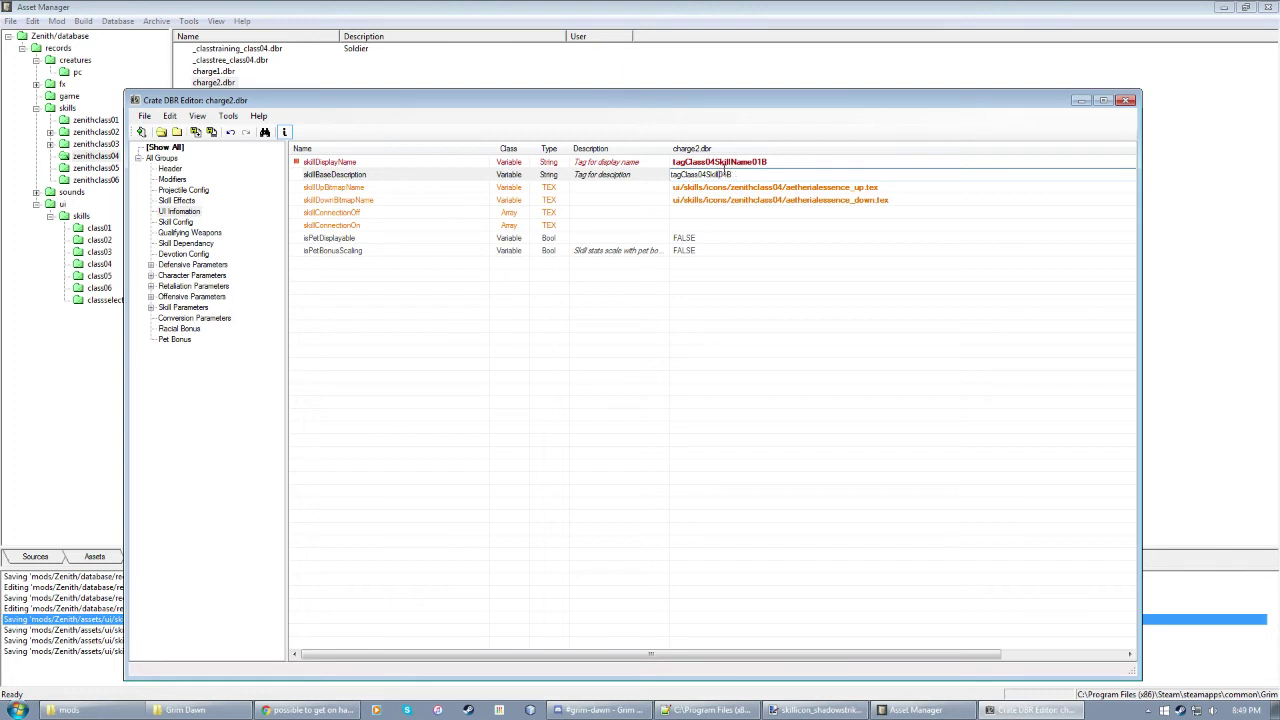
pyautogui.write('Description')
pyautogui.press('Return')
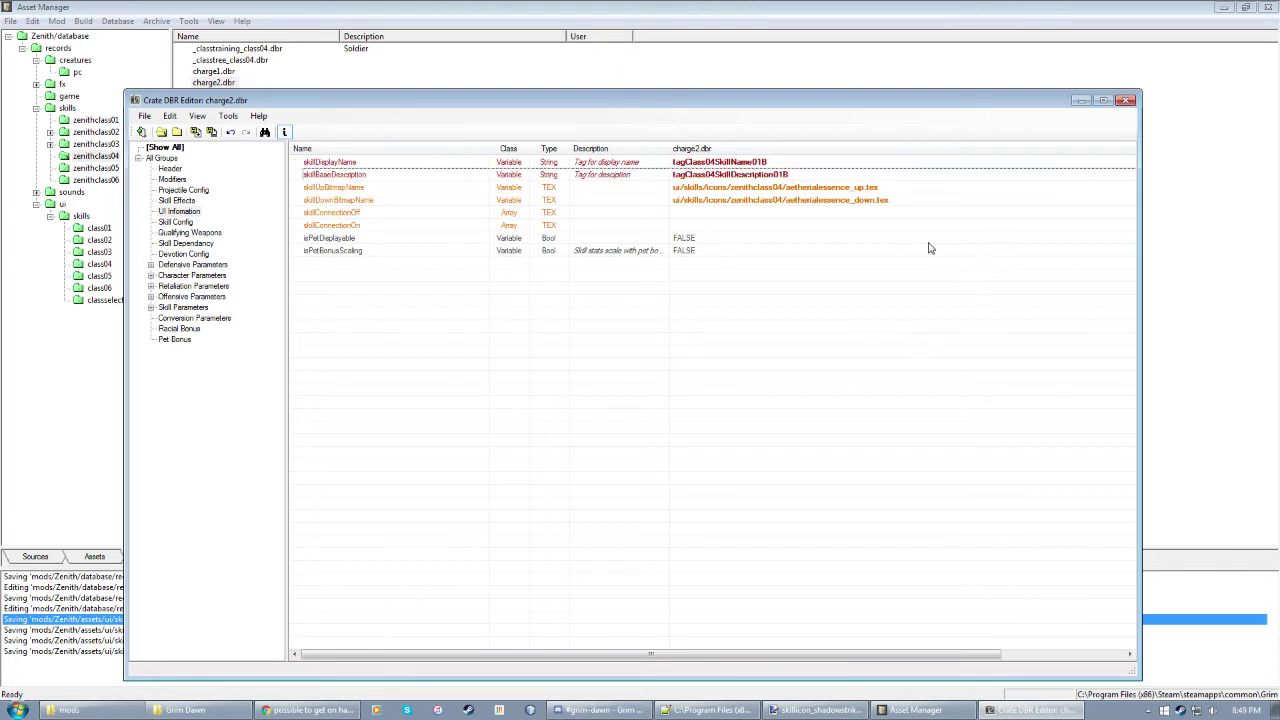
# Step: Check the up and down bitmap paths of charge2.dbr against the saved texture entries in the log, and close the record
pyautogui.click(728, 189)
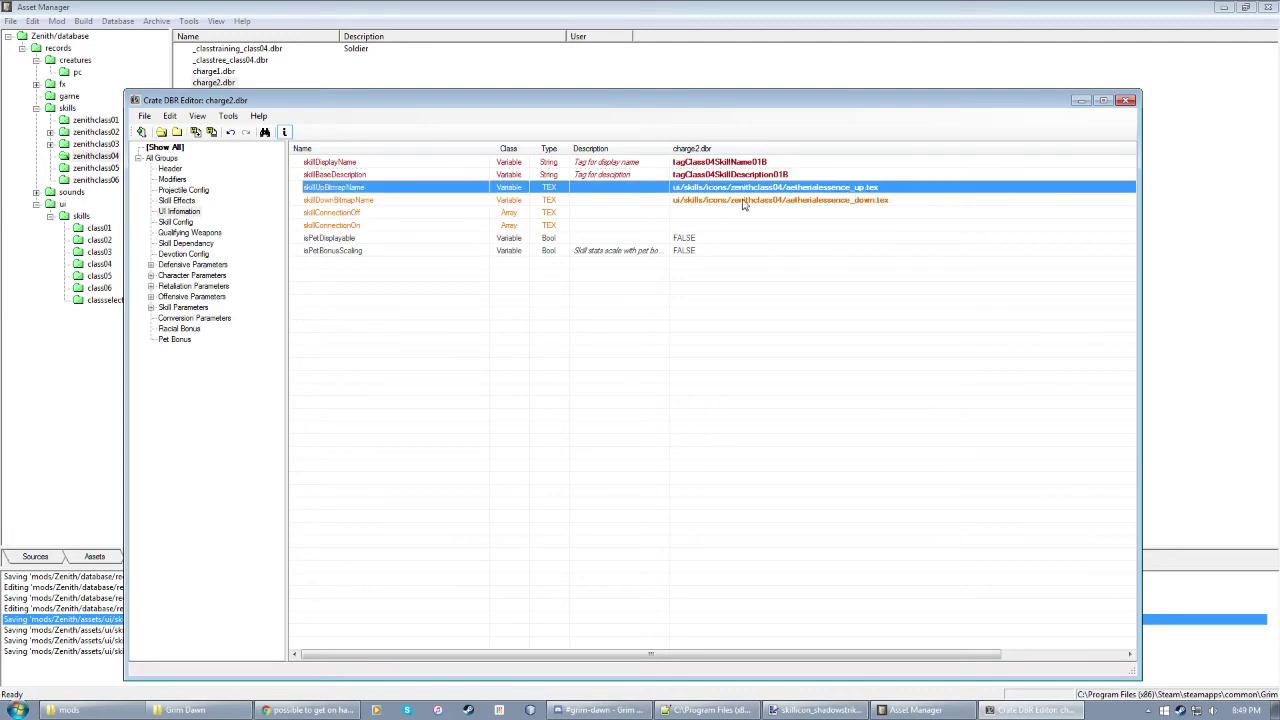
pyautogui.moveTo(600, 106); pyautogui.dragTo(797, 67)
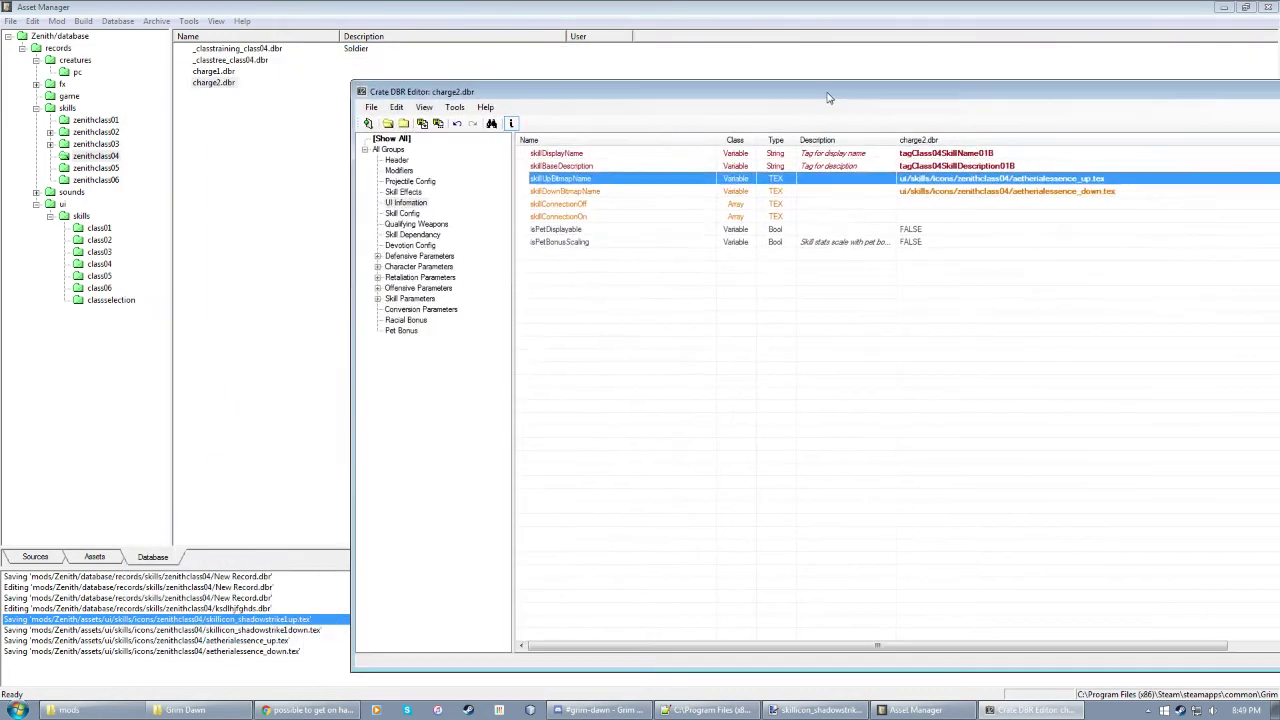
pyautogui.moveTo(828, 97)
pyautogui.mouseDown()
pyautogui.moveTo(790, 99)
pyautogui.moveTo(815, 98)
pyautogui.mouseUp()
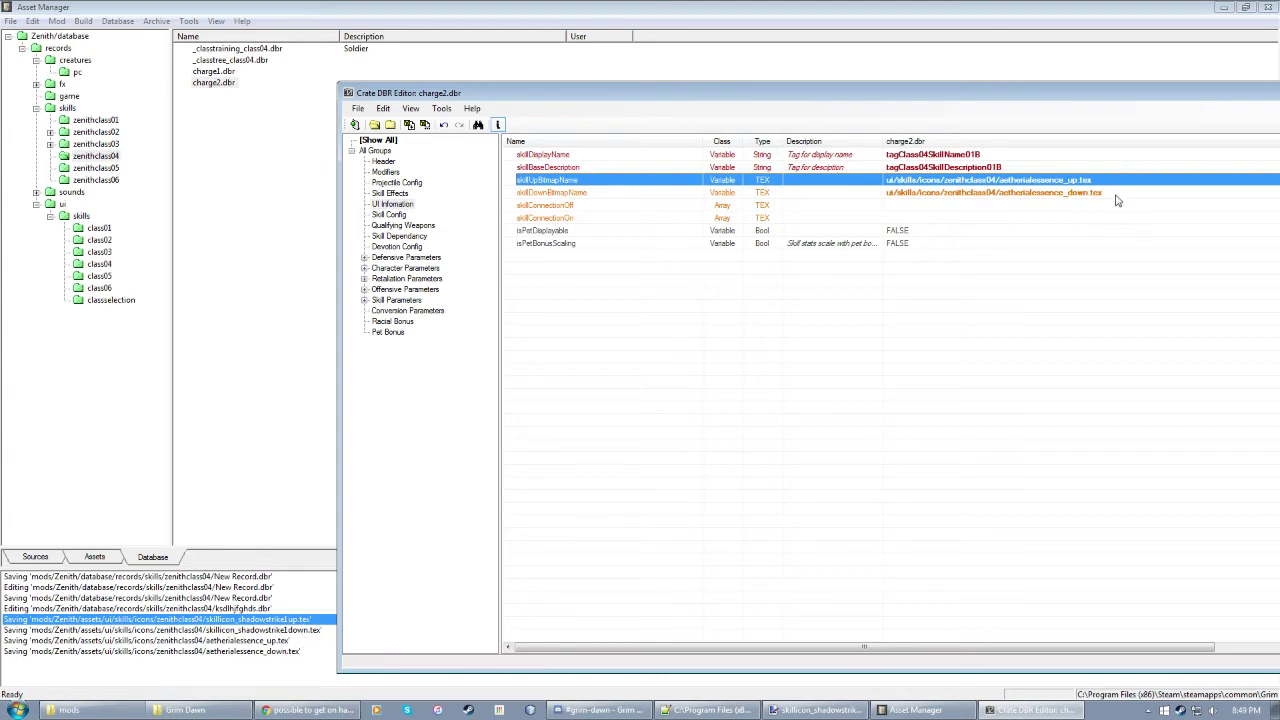
pyautogui.moveTo(1090, 100); pyautogui.dragTo(627, 124)
pyautogui.moveTo(740, 125); pyautogui.dragTo(909, 77)
pyautogui.click(1049, 69)
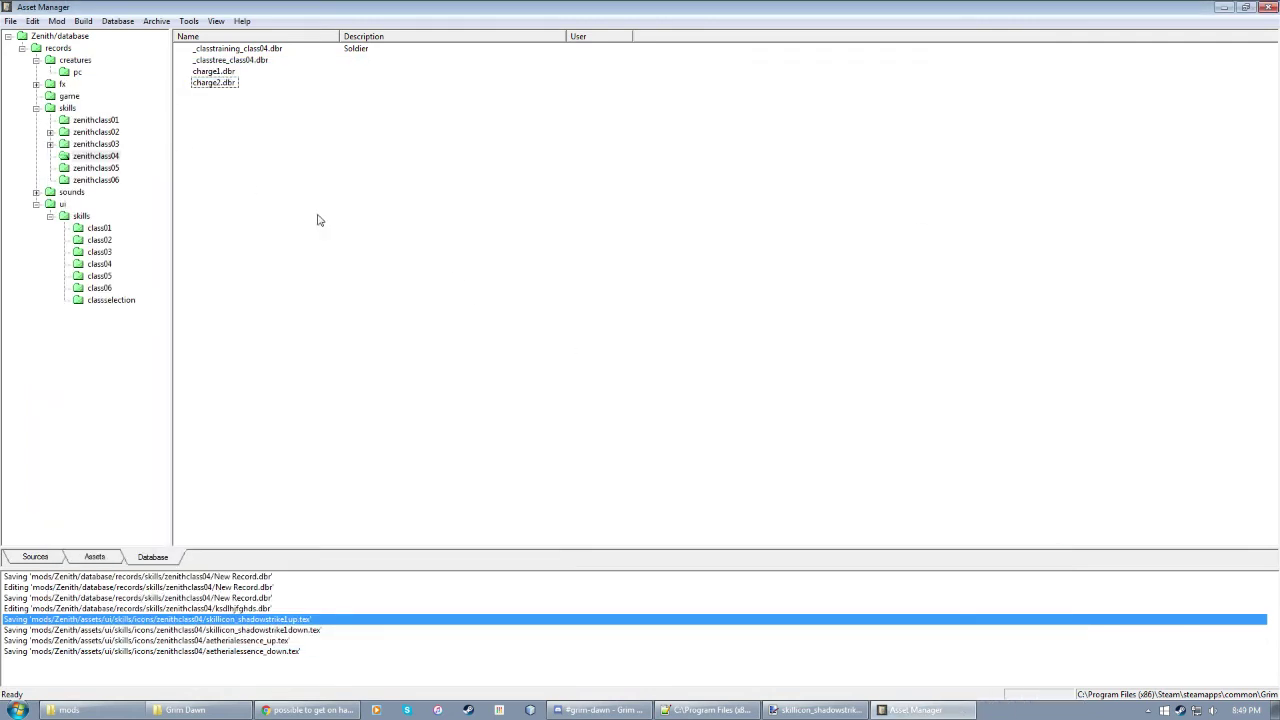
pyautogui.moveTo(248, 142); pyautogui.dragTo(191, 65)
pyautogui.click(320, 312)
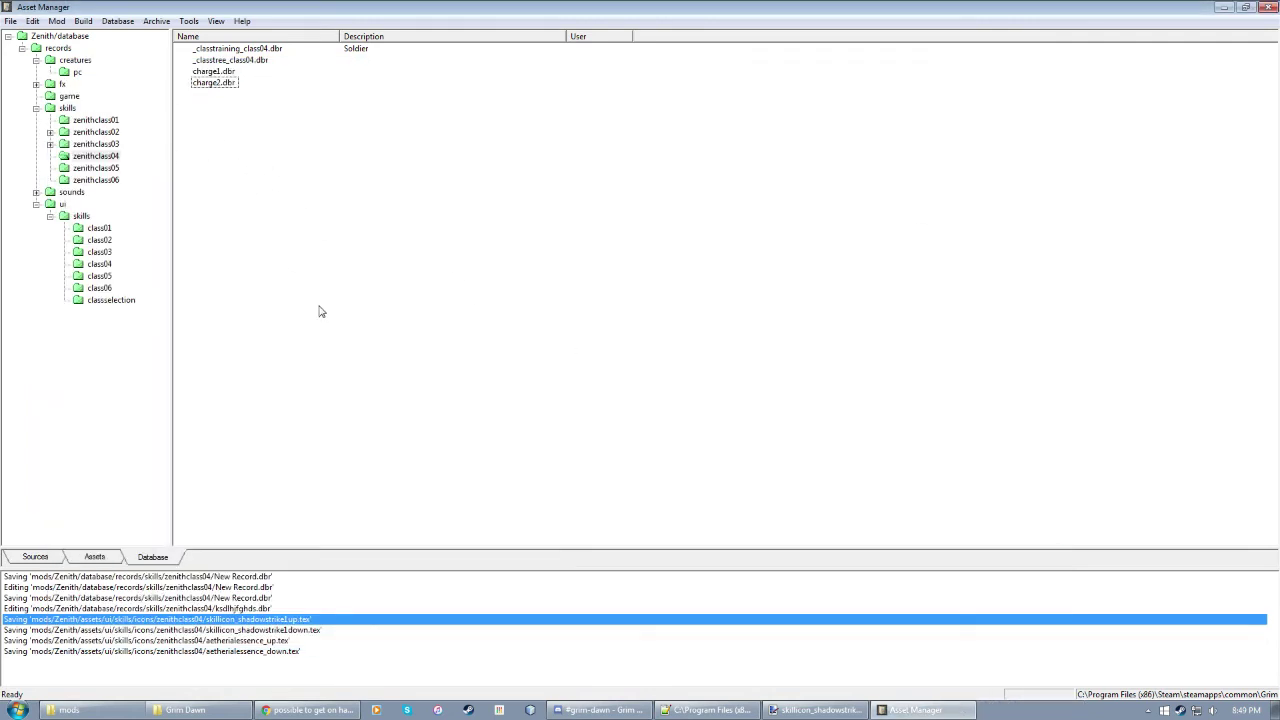
# Step: Open _classtree_class04.dbr, examine the charge1 and charge2 entries in its Skill List, and close the record
pyautogui.click(222, 62)
pyautogui.doubleClick(221, 62)
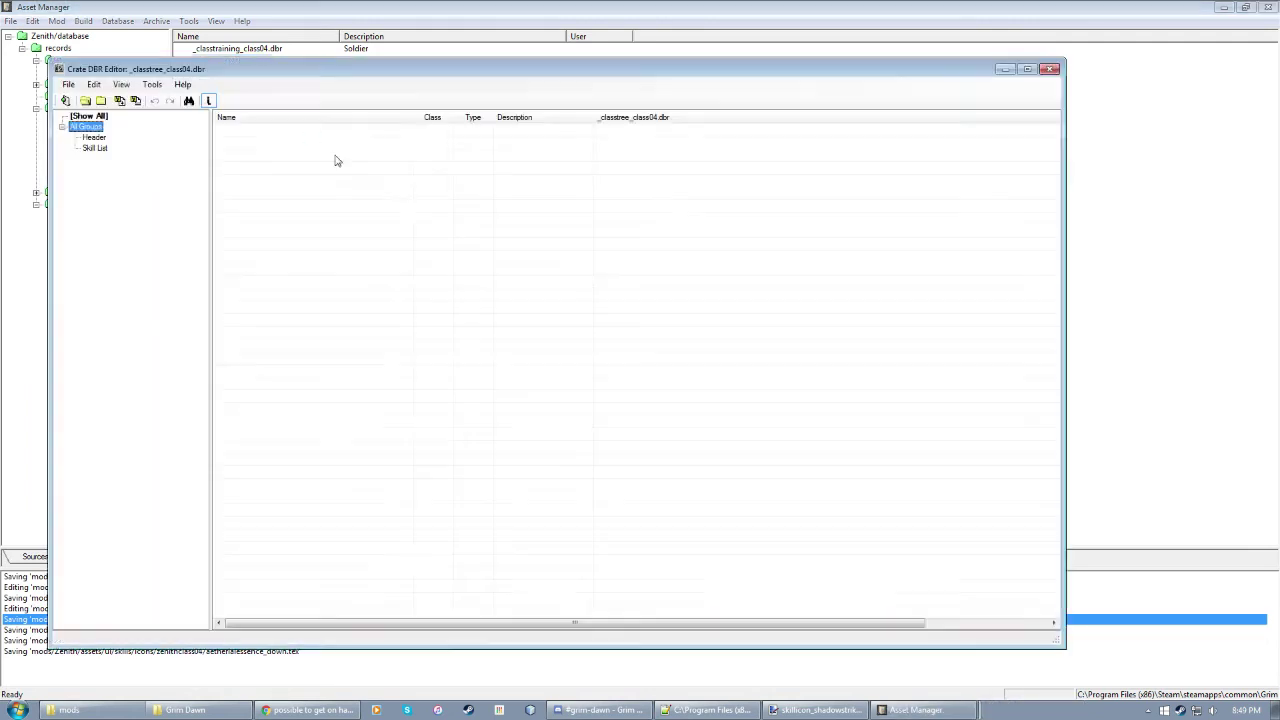
pyautogui.click(106, 150)
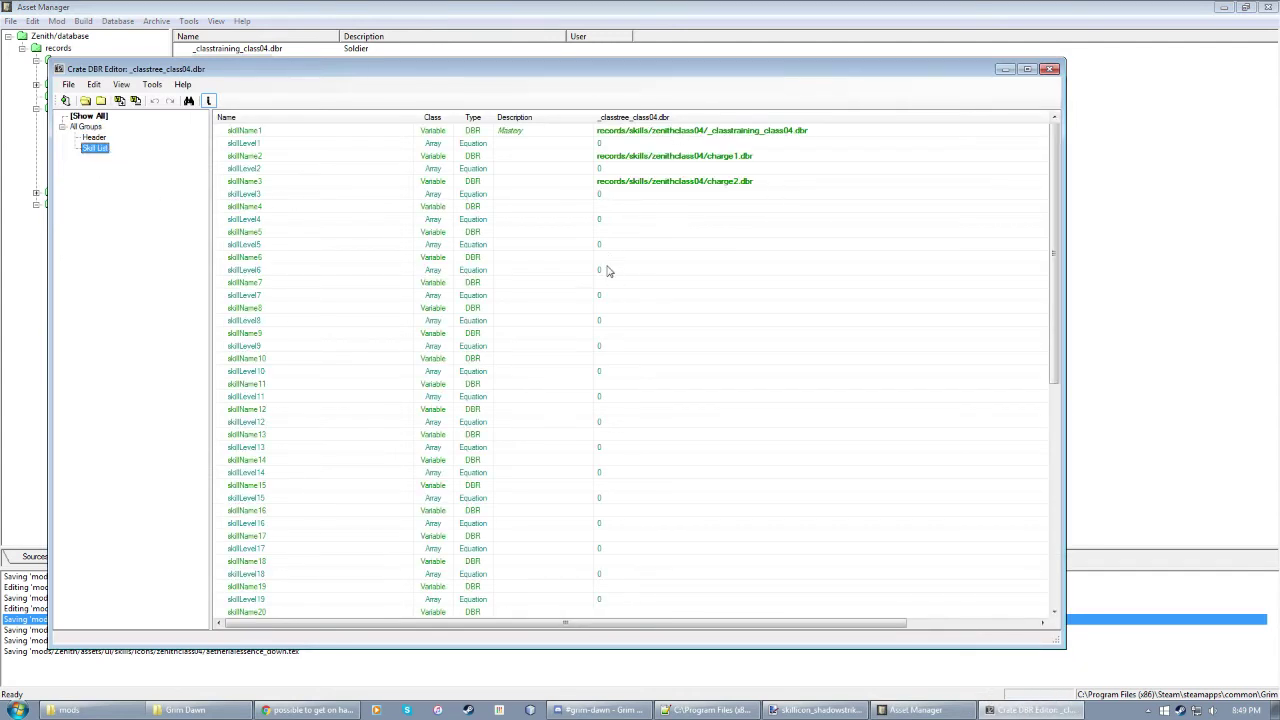
pyautogui.moveTo(698, 76); pyautogui.dragTo(826, 109)
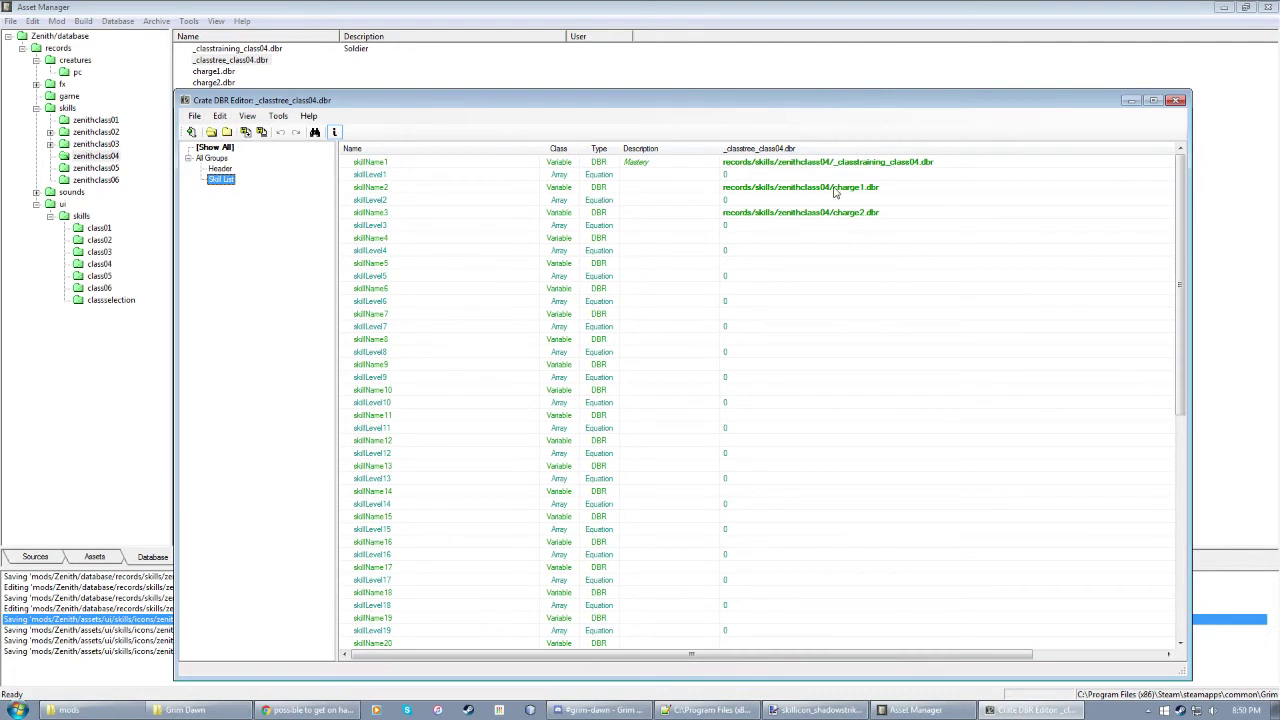
pyautogui.click(818, 215)
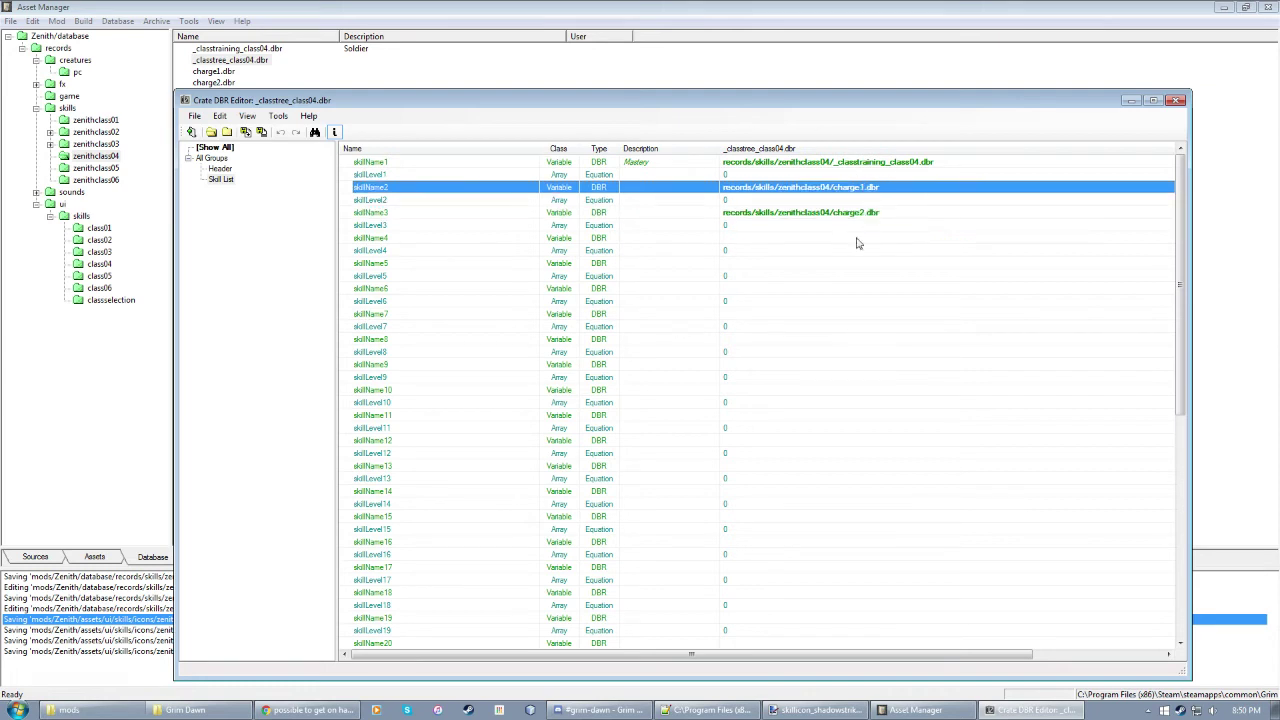
pyautogui.click(868, 190)
pyautogui.moveTo(1179, 228); pyautogui.dragTo(1181, 194)
pyautogui.moveTo(740, 94); pyautogui.dragTo(724, 82)
pyautogui.click(868, 342)
pyautogui.click(1162, 88)
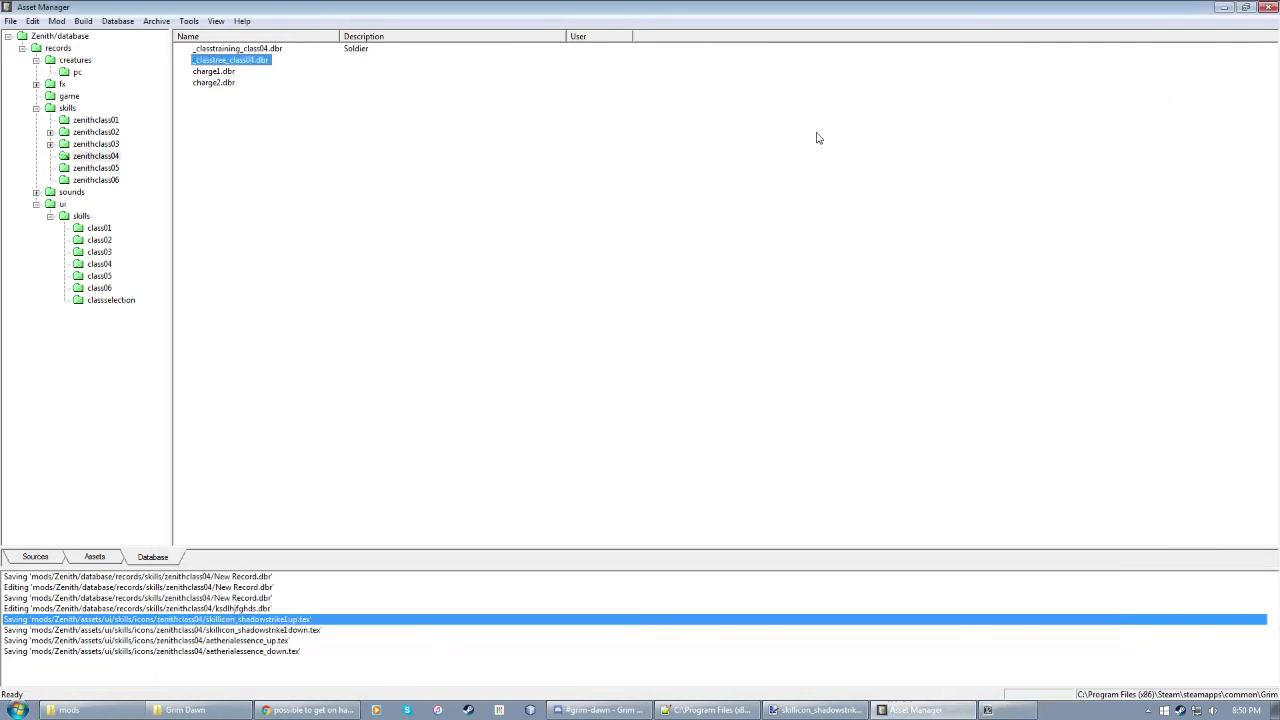
pyautogui.click(371, 163)
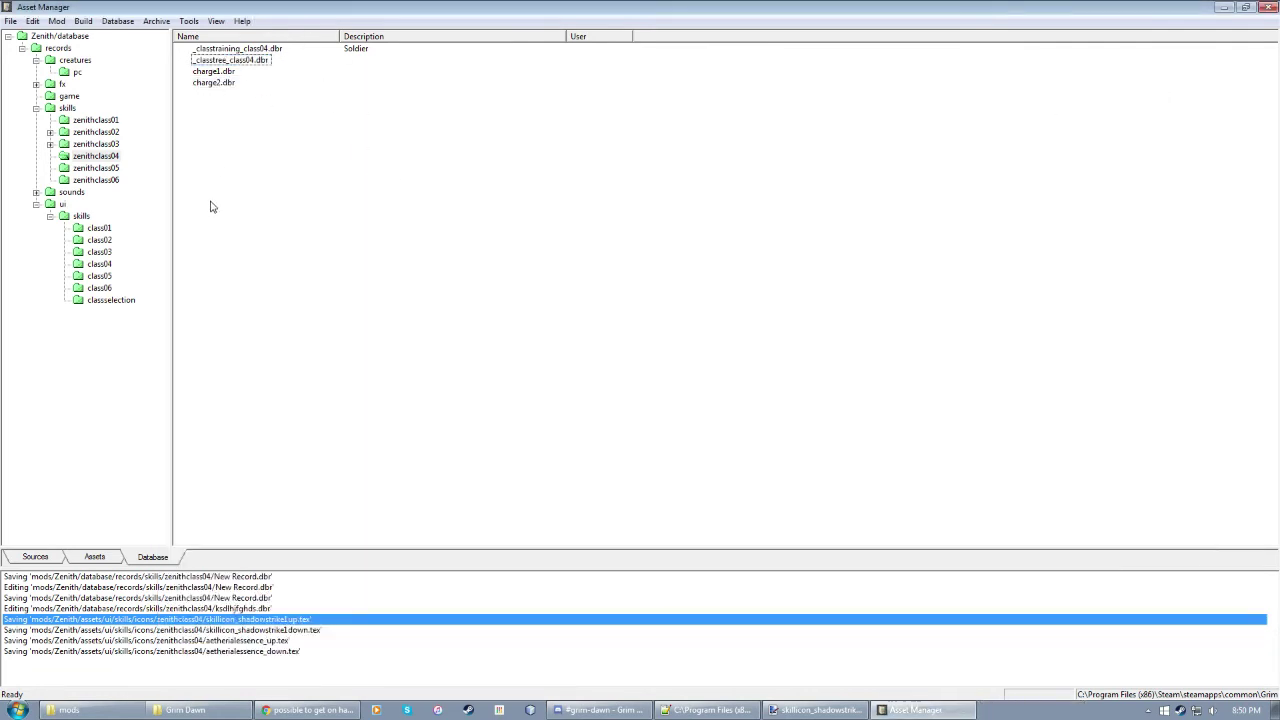
pyautogui.moveTo(210, 195); pyautogui.dragTo(363, 292)
# Step: Look through the ui and skills folders in the database and compare them with the ui folder in the sources
pyautogui.click(64, 205)
pyautogui.click(80, 216)
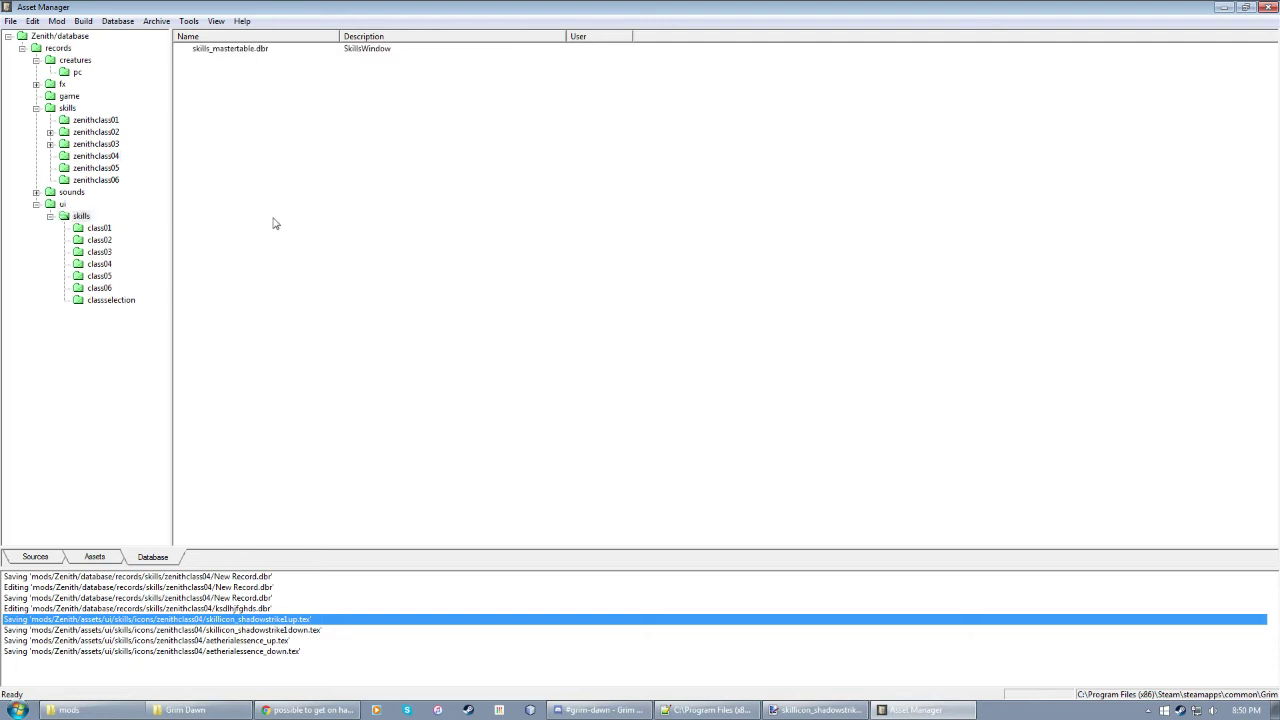
pyautogui.click(225, 52)
pyautogui.click(62, 205)
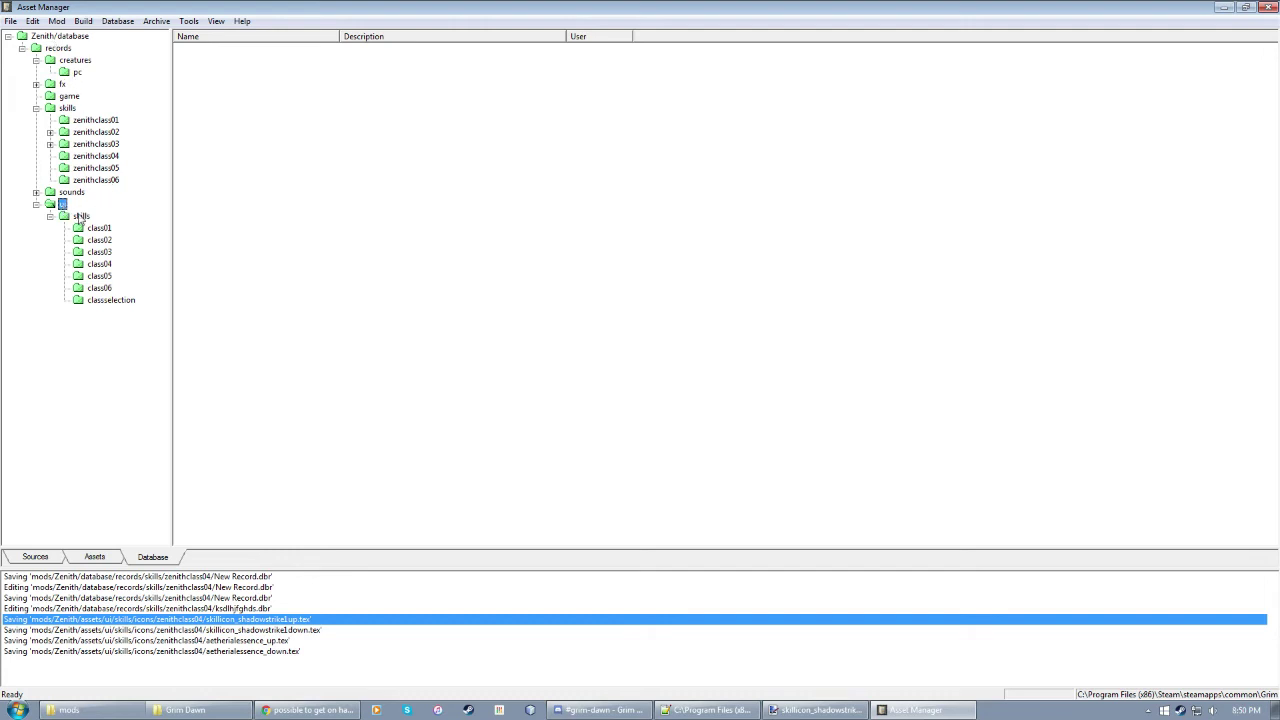
pyautogui.click(32, 558)
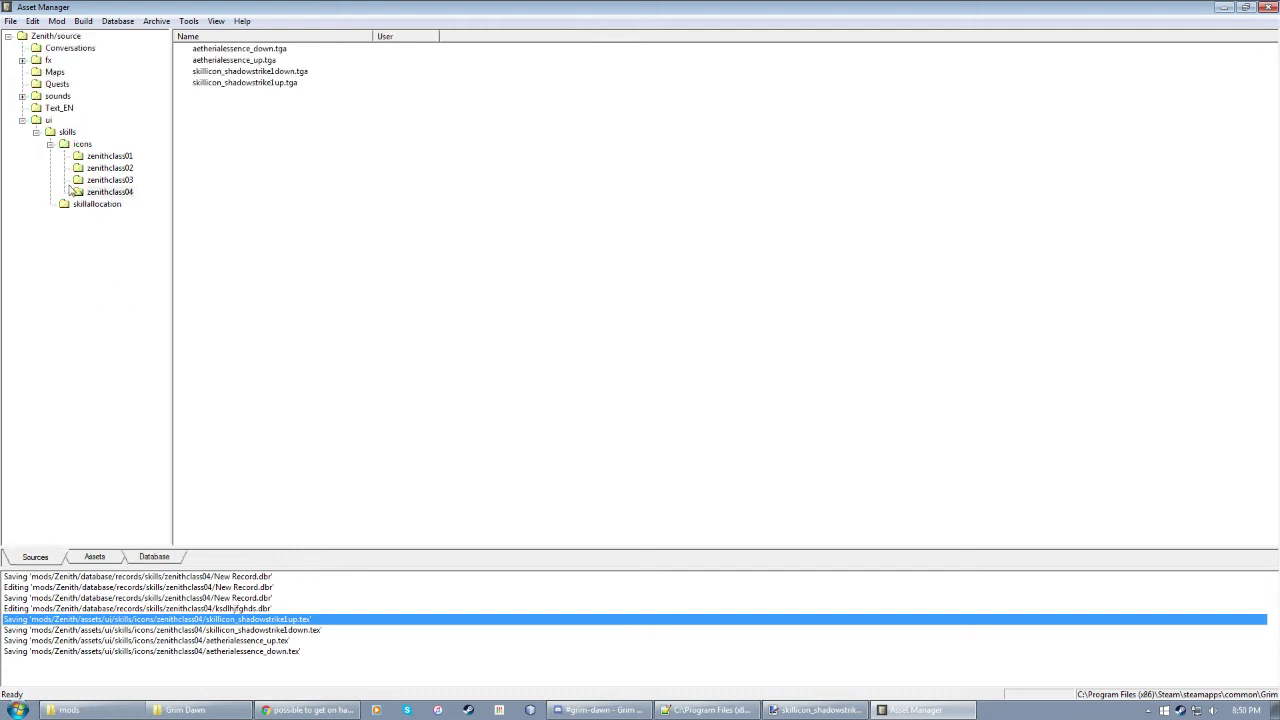
pyautogui.click(40, 123)
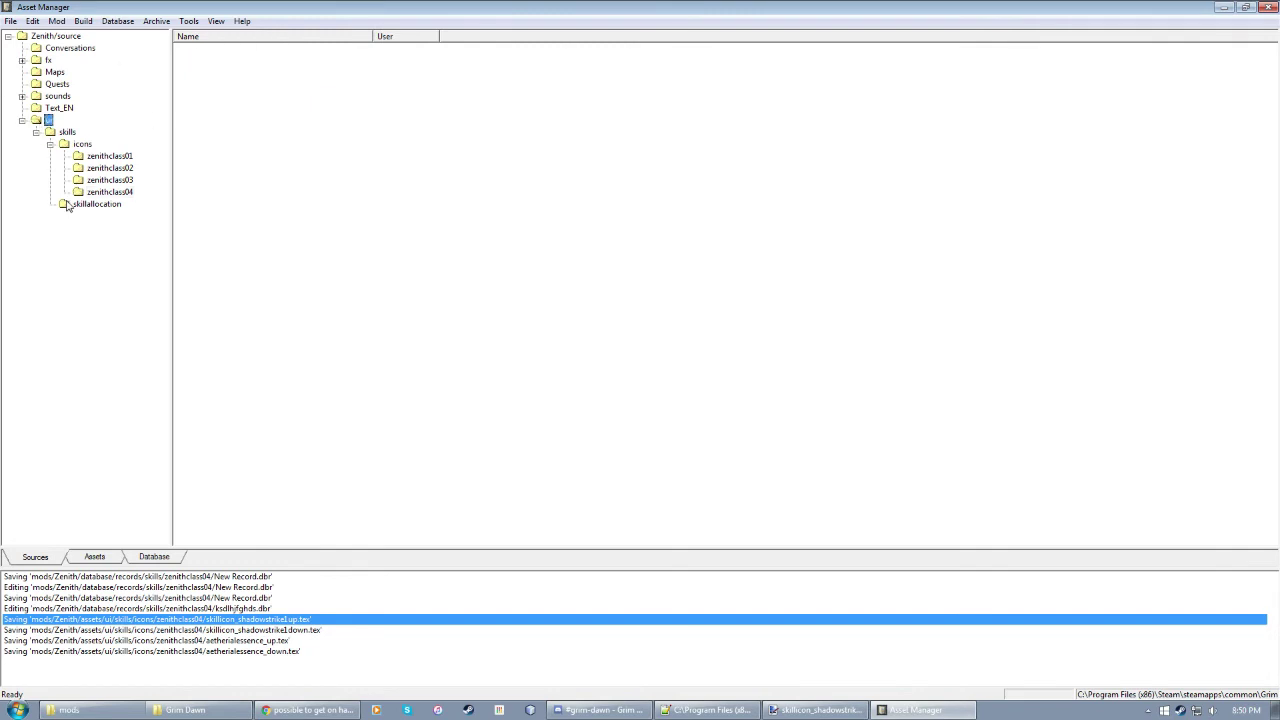
pyautogui.click(155, 557)
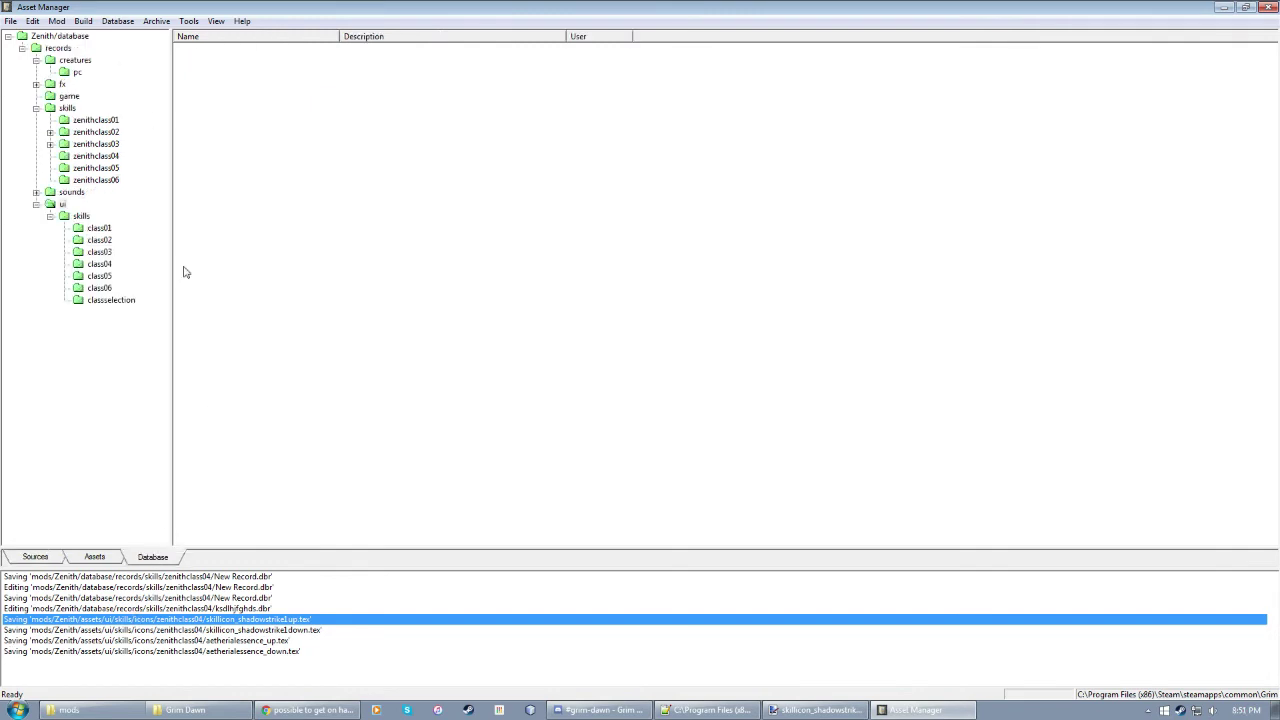
# Step: Open skills_mastertable.dbr from the ui/skills database folder and examine the class table paths in its Config skillCtrlPane entries
pyautogui.click(88, 218)
pyautogui.click(244, 52)
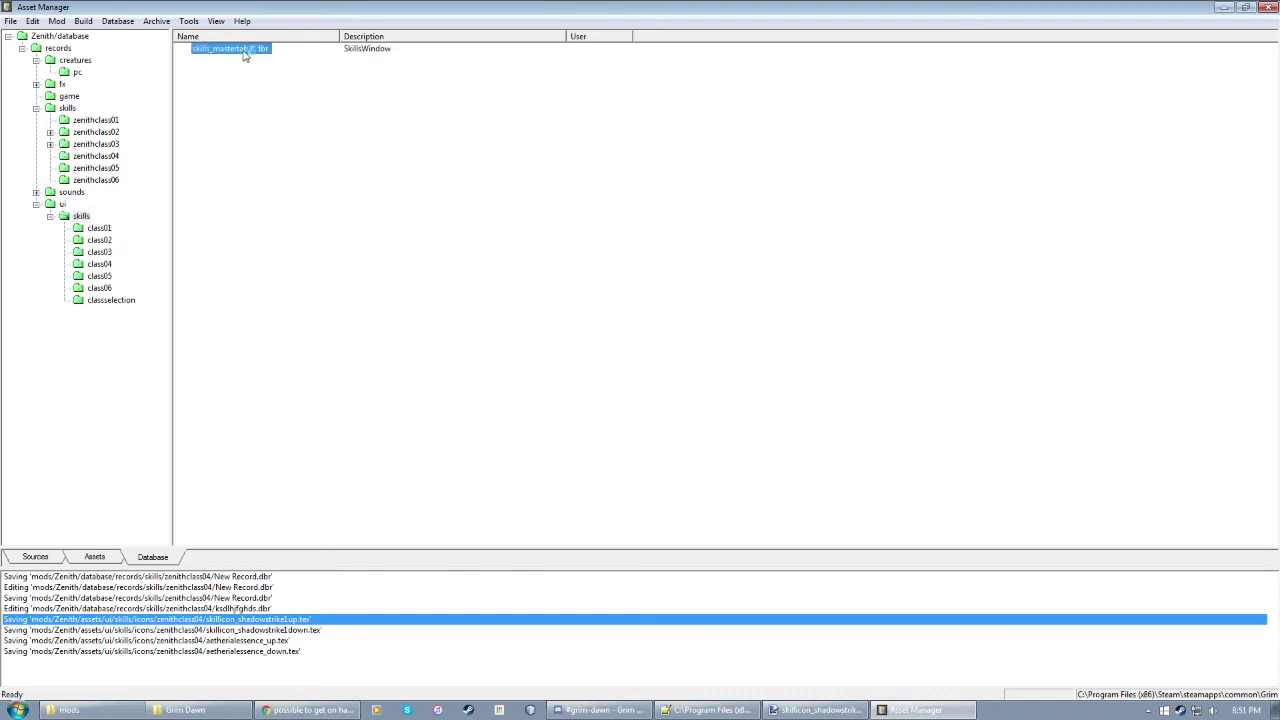
pyautogui.doubleClick(244, 56)
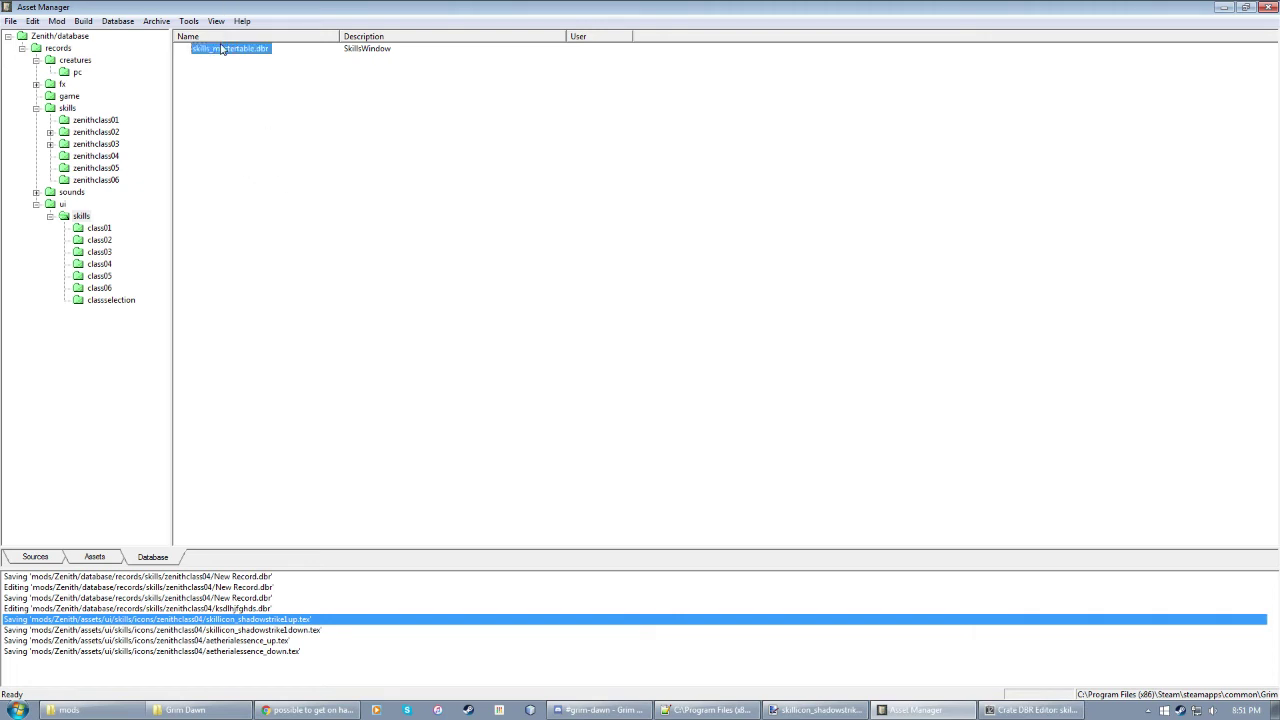
pyautogui.click(203, 167)
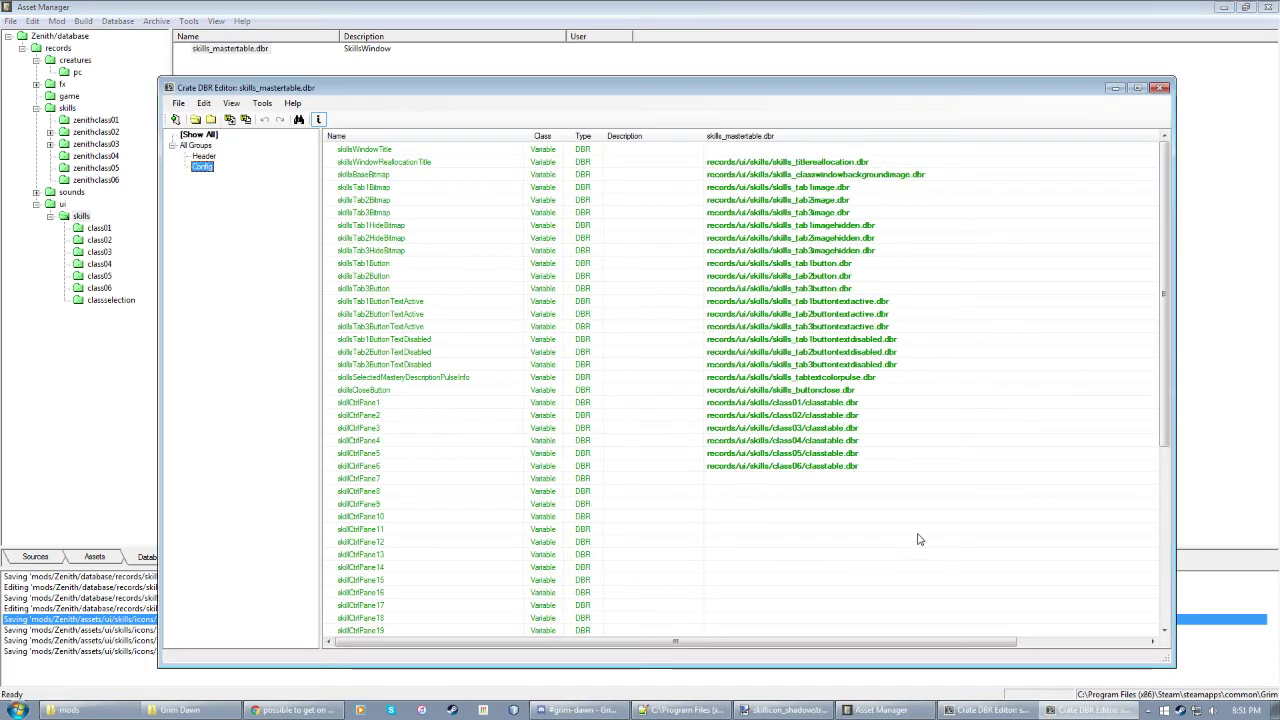
pyautogui.click(805, 466)
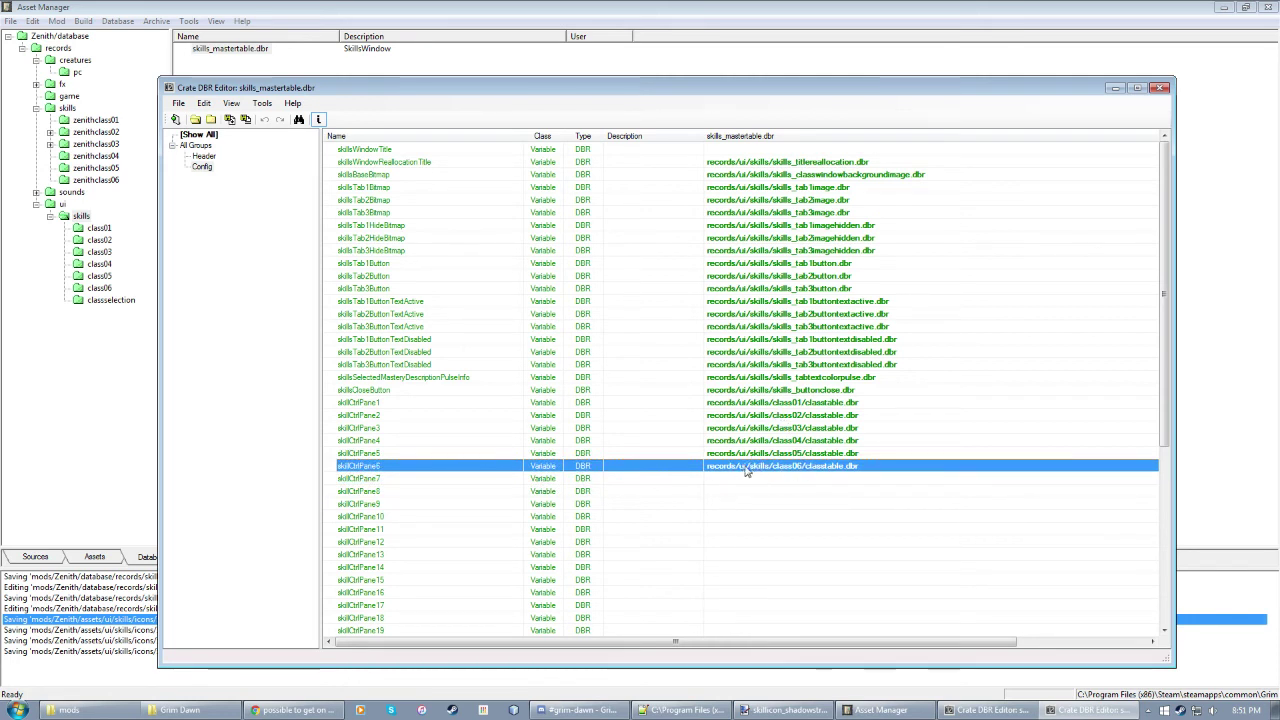
pyautogui.click(832, 403)
pyautogui.click(832, 403)
pyautogui.click(828, 415)
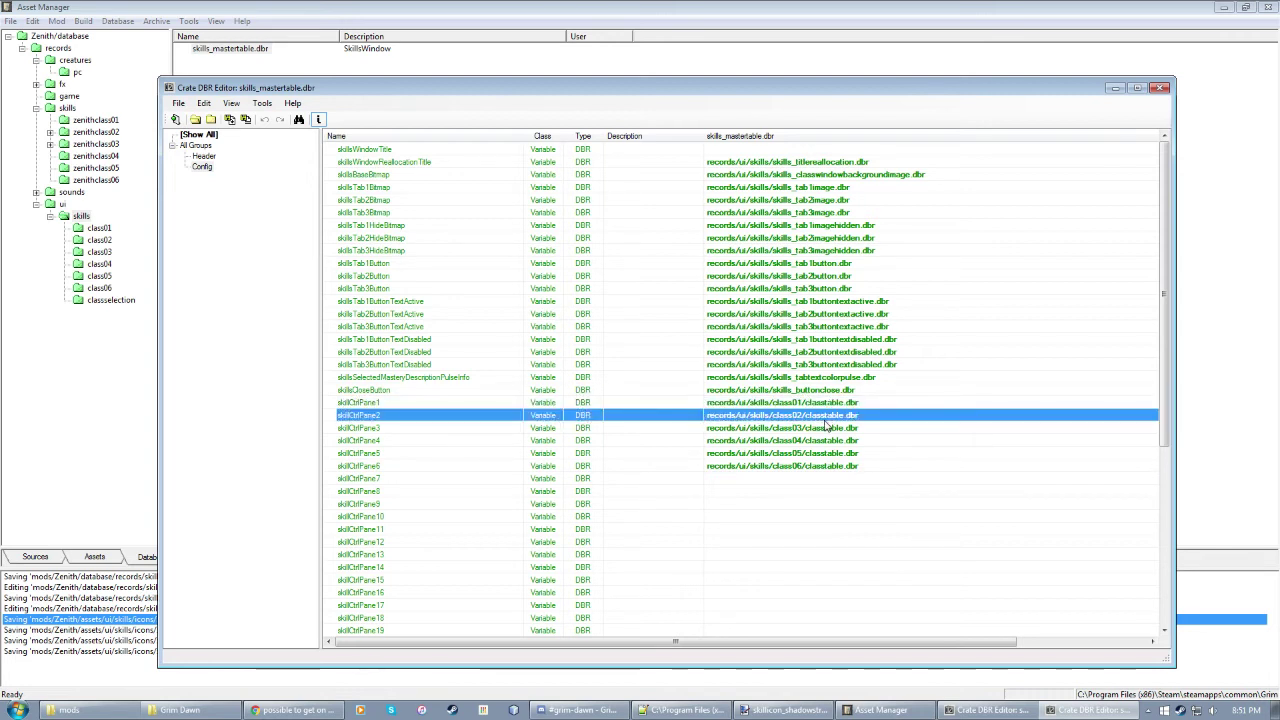
# Step: Copy the skillCtrlPane6 path records/ui/skills/class06/classtable.dbr into the empty skillCtrlPane7 entry
pyautogui.click(750, 479)
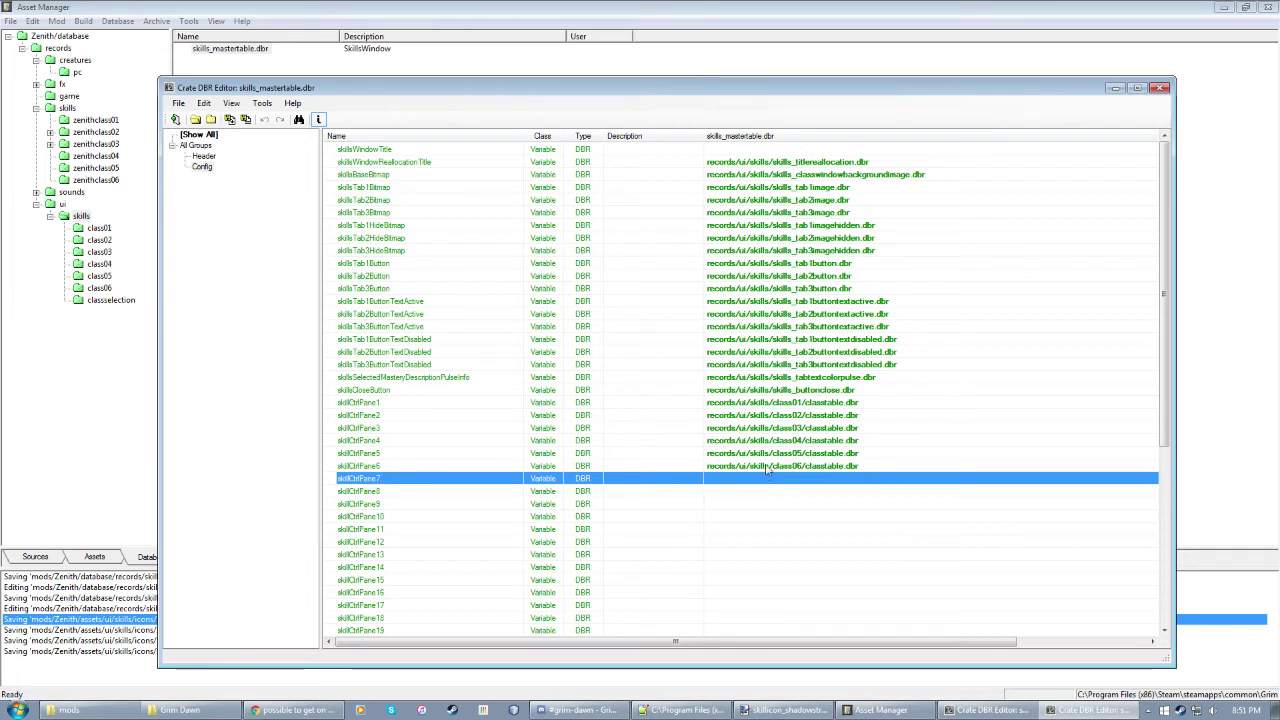
pyautogui.doubleClick(766, 467)
pyautogui.hotkey('ctrl', 'c')
pyautogui.click(750, 480)
pyautogui.doubleClick(738, 479)
pyautogui.hotkey('ctrl', 'v')
pyautogui.click(800, 446)
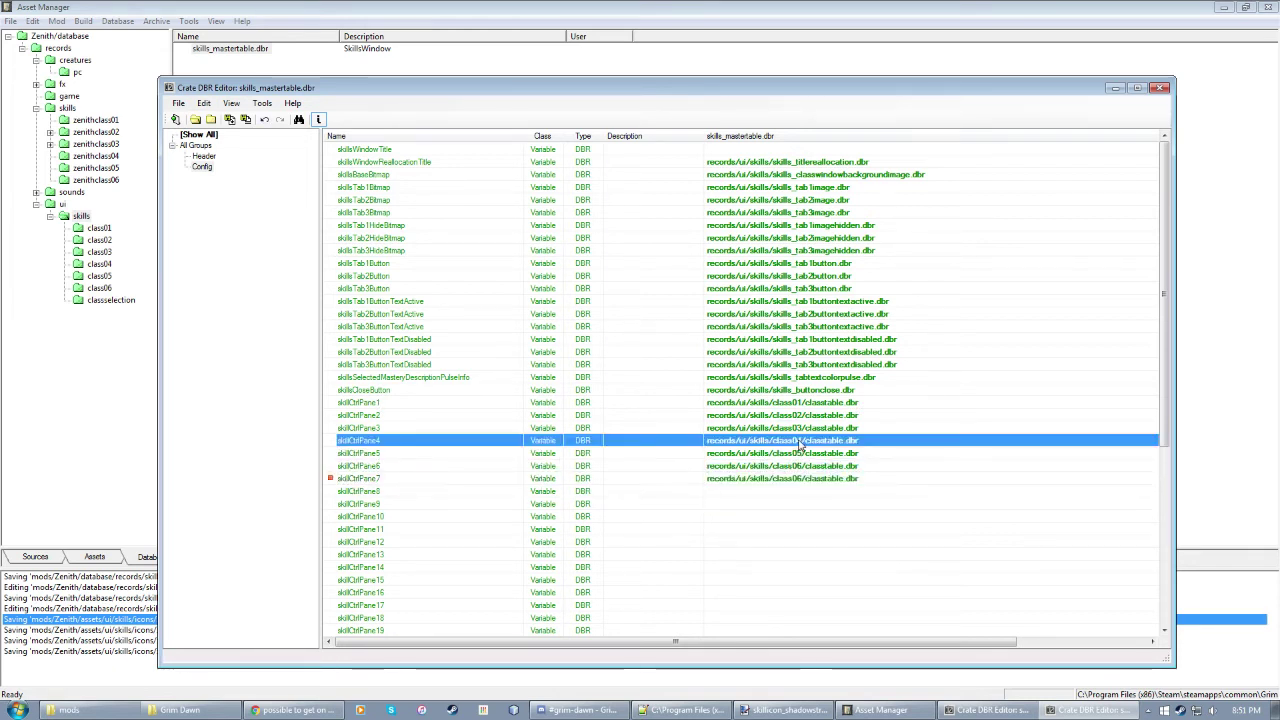
# Step: Change the skillCtrlPane7 path to records/ui/skills/class07/classtable.dbr
pyautogui.doubleClick(800, 481)
pyautogui.click(781, 480)
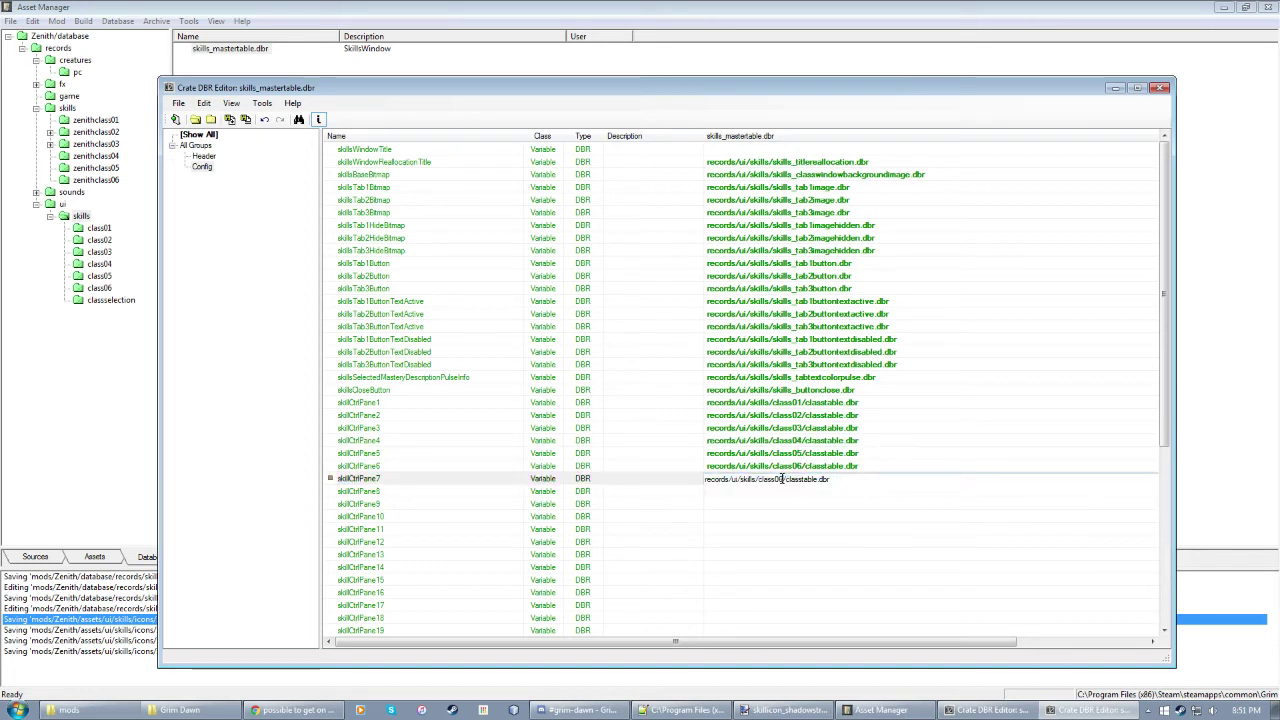
pyautogui.press('BackSpace')
pyautogui.write('7')
pyautogui.click(805, 546)
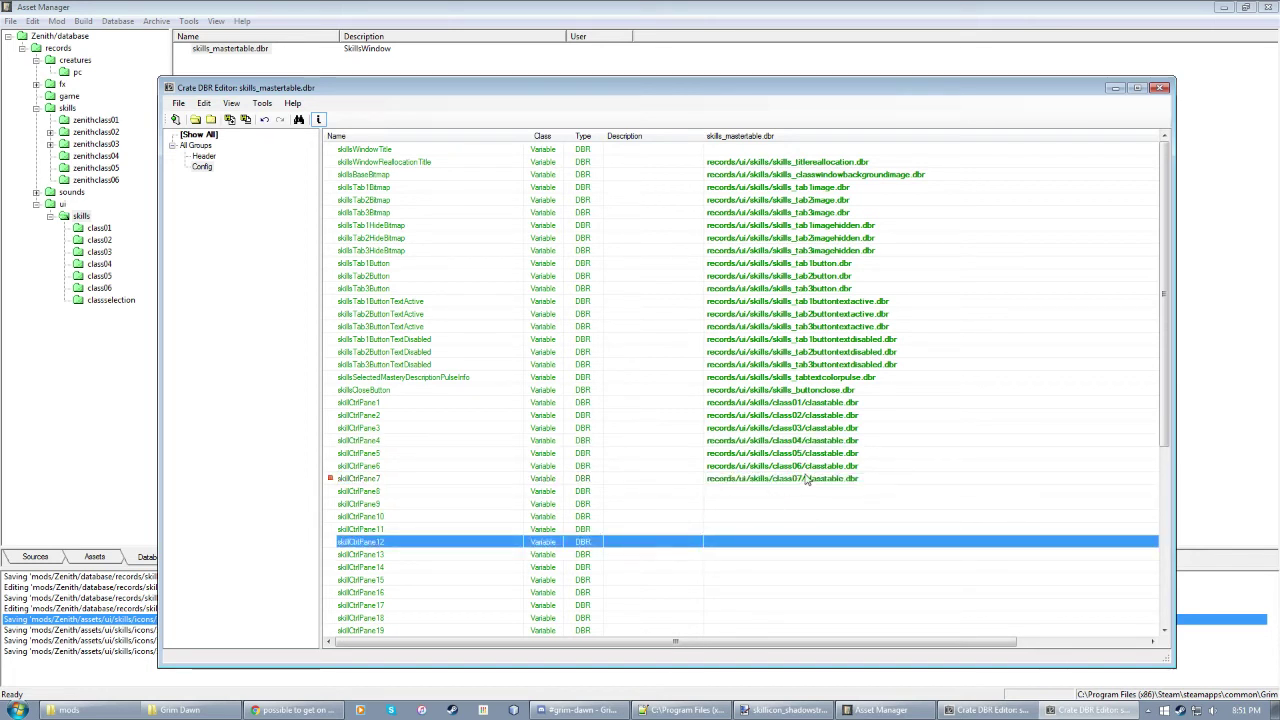
# Step: Clear the skillCtrlPane7 entry, look over the remaining Config entries, and close skills_mastertable.dbr
pyautogui.click(806, 480)
pyautogui.press('Delete')
pyautogui.click(950, 381)
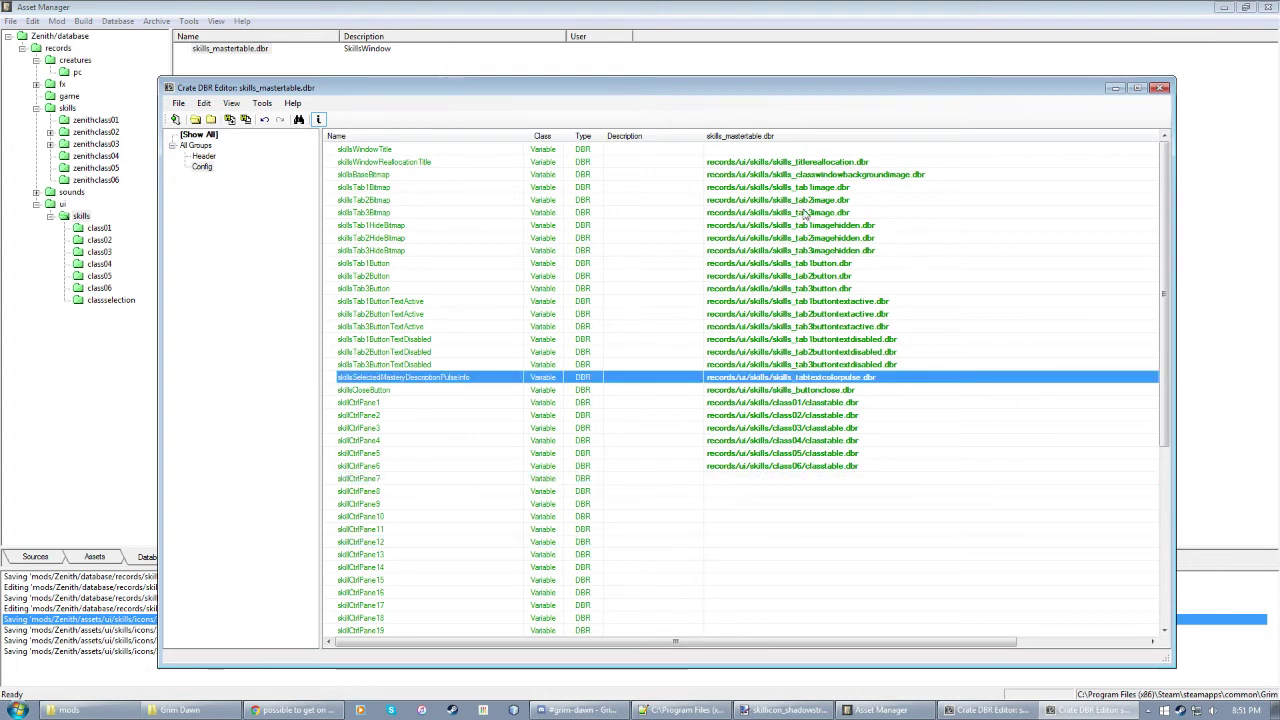
pyautogui.scroll(-7, 800, 280)
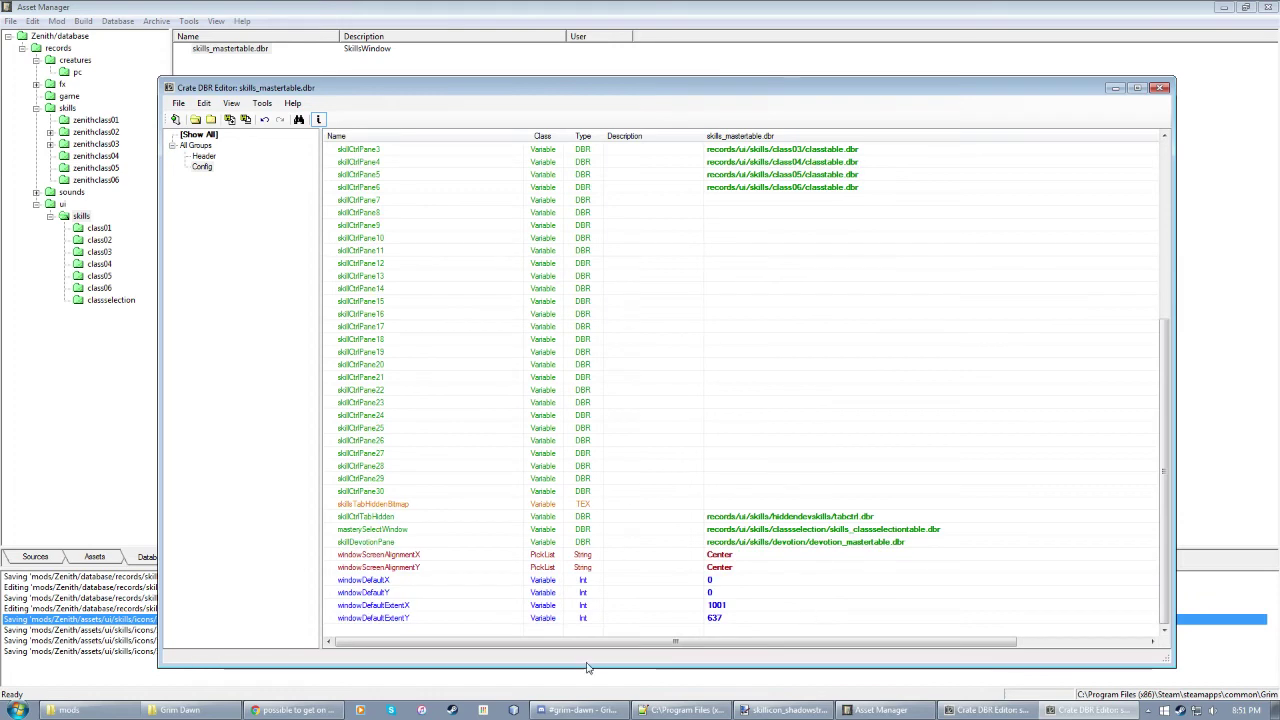
pyautogui.scroll(7, 808, 600)
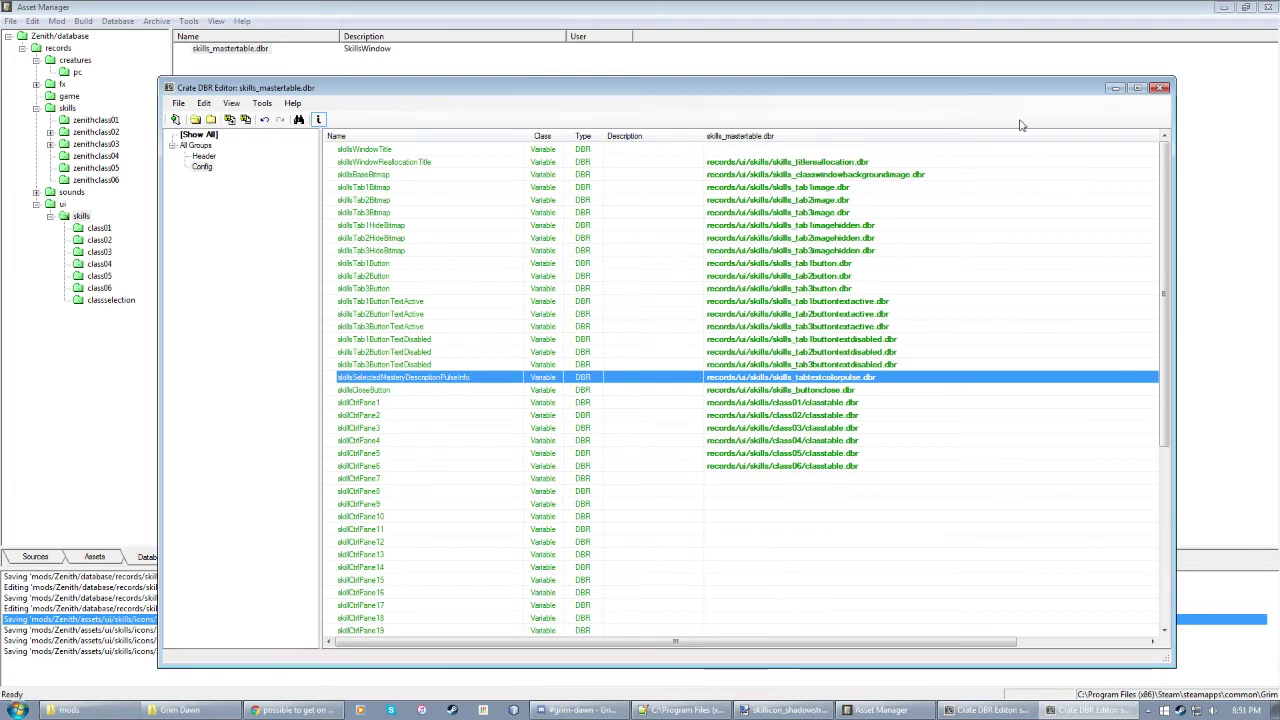
pyautogui.click(1160, 88)
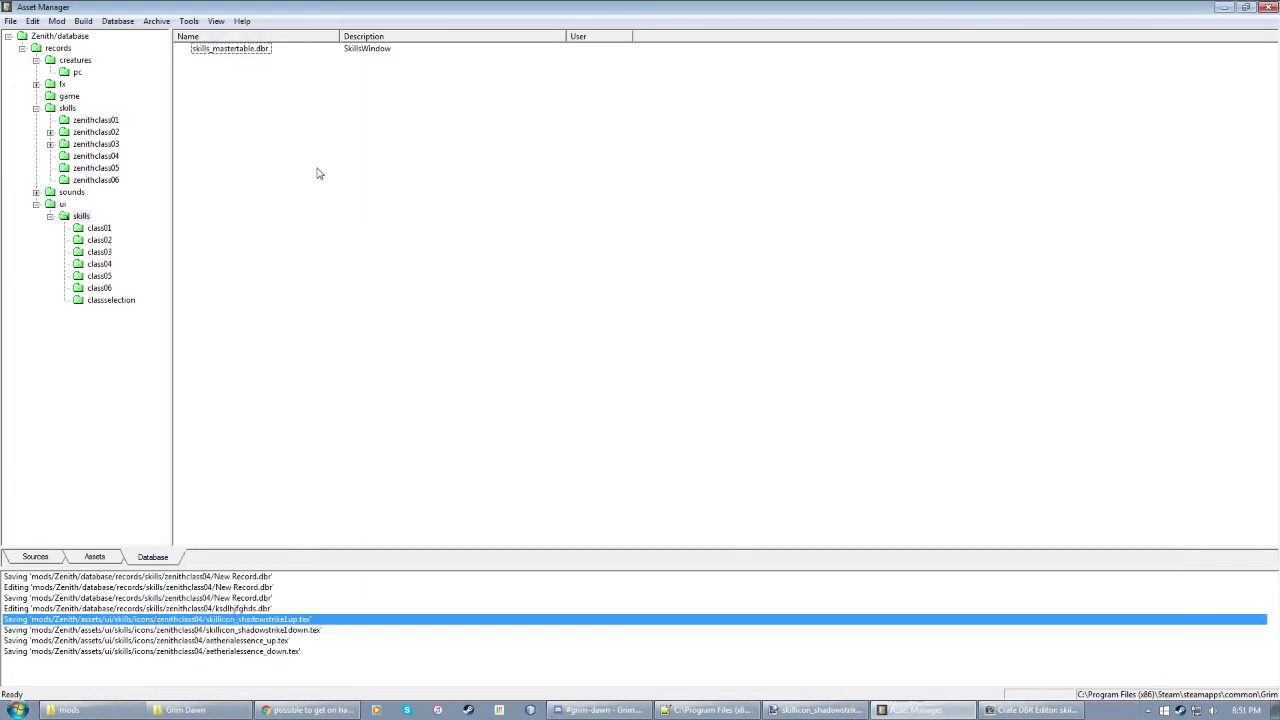
# Step: Compare the record lists of the class01, class02 and class04 folders under ui/skills, and review the class04 records
pyautogui.click(81, 215)
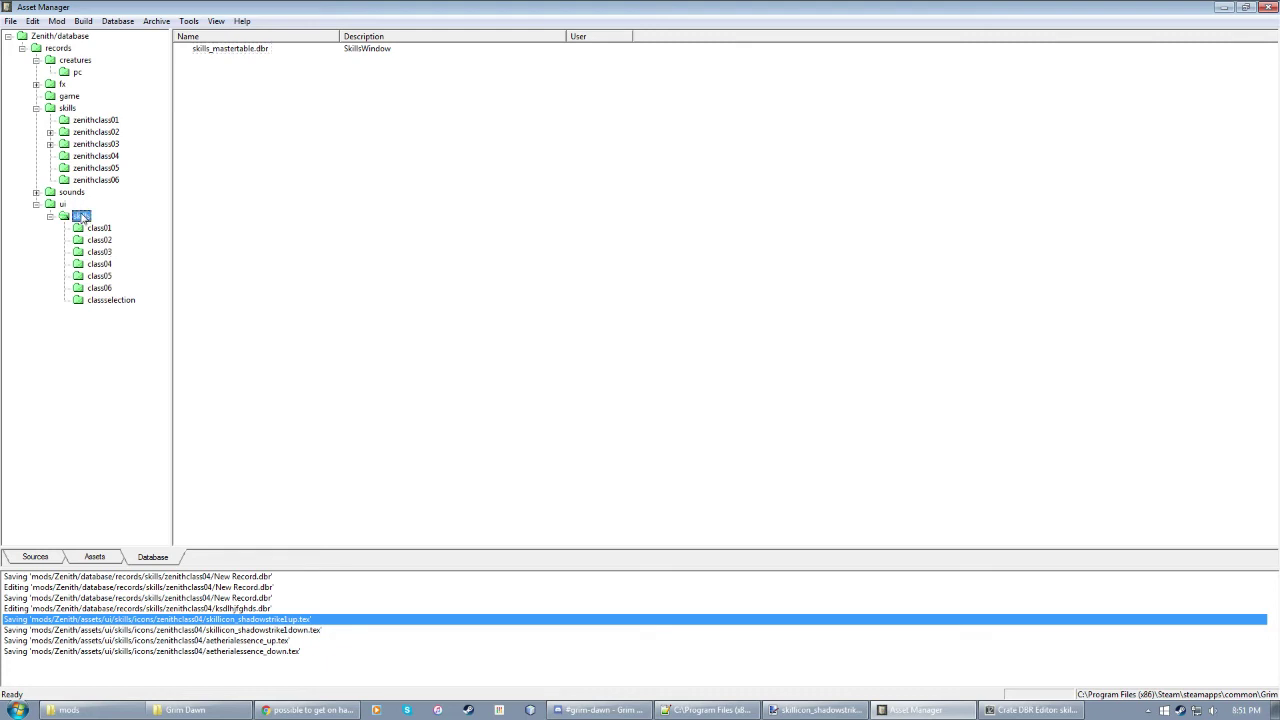
pyautogui.click(100, 264)
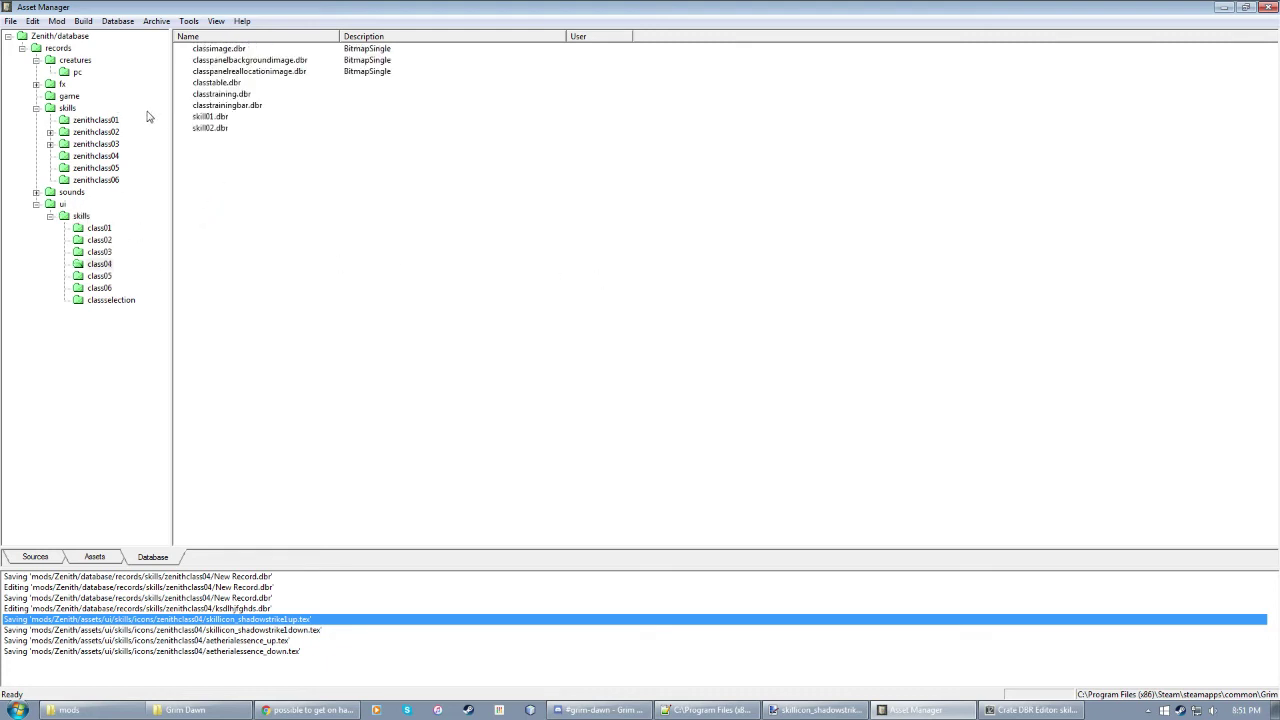
pyautogui.click(98, 229)
pyautogui.click(95, 241)
pyautogui.click(100, 264)
pyautogui.click(100, 229)
pyautogui.click(81, 216)
pyautogui.click(102, 264)
pyautogui.click(501, 294)
pyautogui.moveTo(224, 170); pyautogui.dragTo(168, 40)
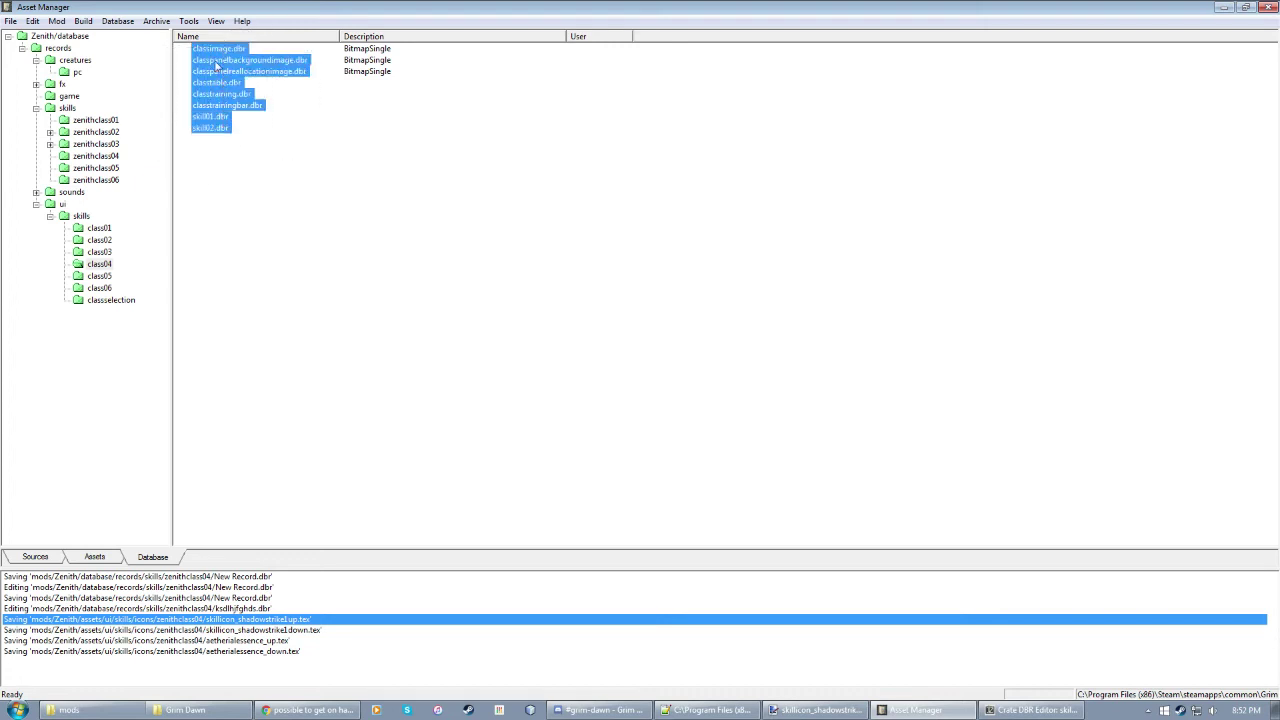
pyautogui.click(420, 244)
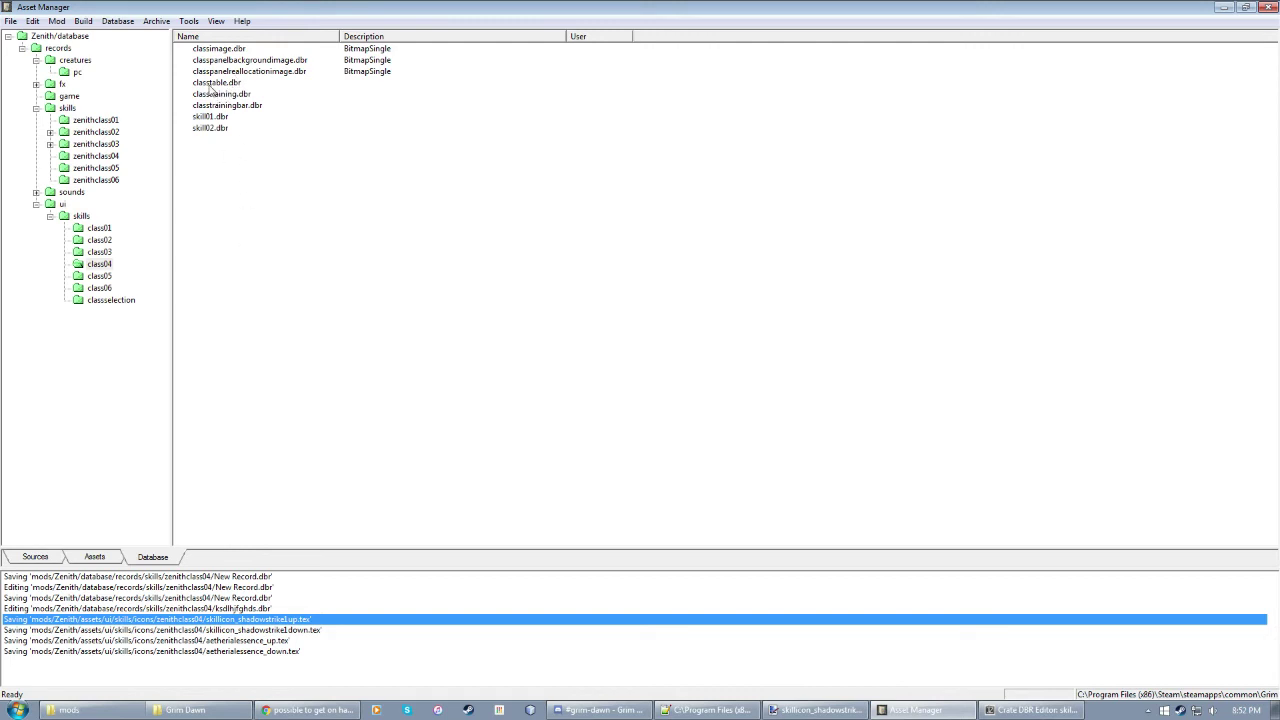
pyautogui.click(213, 85)
pyautogui.click(212, 96)
pyautogui.moveTo(220, 174); pyautogui.dragTo(198, 114)
pyautogui.click(444, 340)
# Step: Open classtable.dbr from the class04 folder and show its Config entries
pyautogui.doubleClick(210, 83)
pyautogui.click(190, 168)
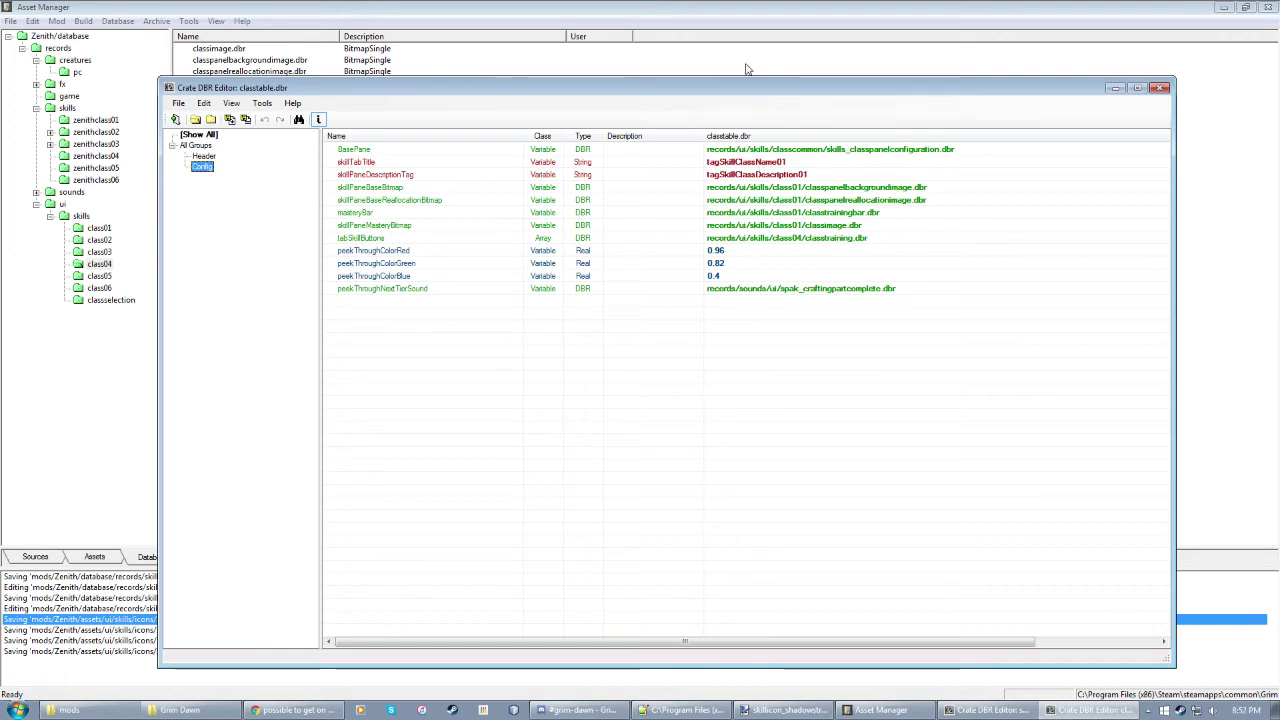
pyautogui.moveTo(706, 91); pyautogui.dragTo(703, 58)
pyautogui.click(762, 133)
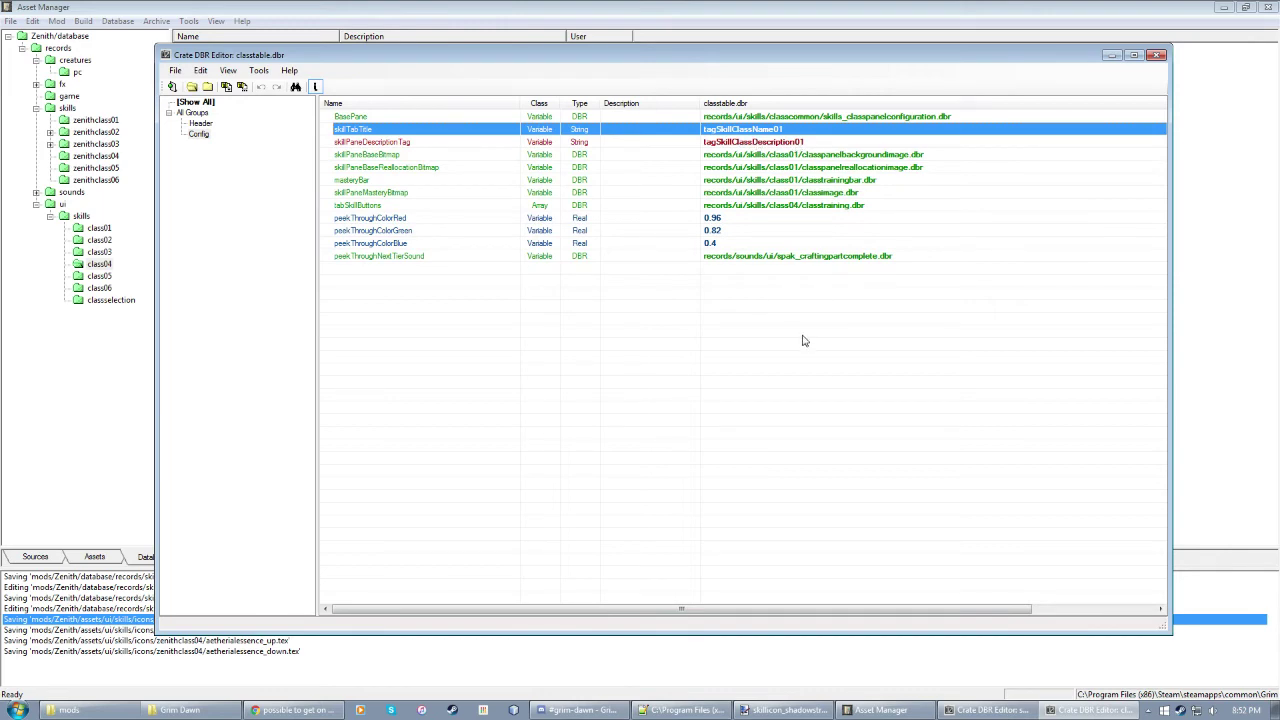
# Step: Switch to Notepad++ and look up the skill class name and description tags in tags_skills.txt
pyautogui.click(685, 710)
pyautogui.scroll(20, 165, 510)
pyautogui.scroll(5, 104, 361)
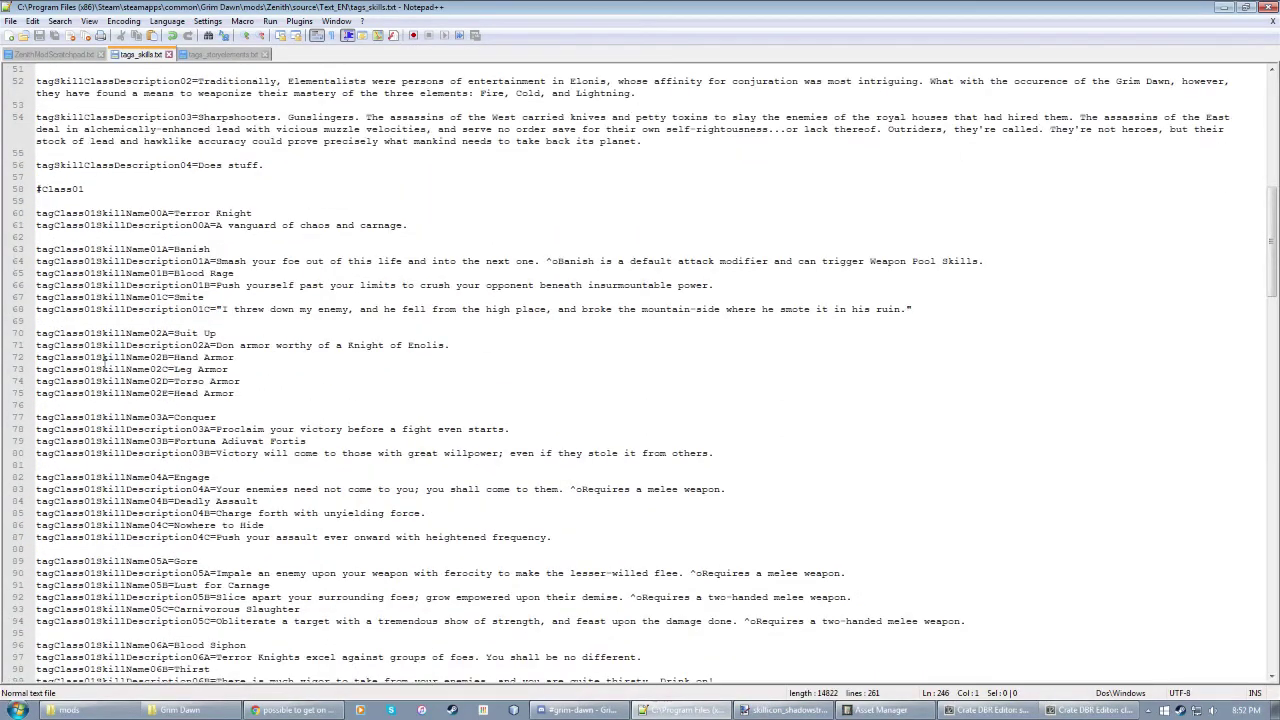
pyautogui.scroll(11, 104, 361)
pyautogui.scroll(-2, 105, 363)
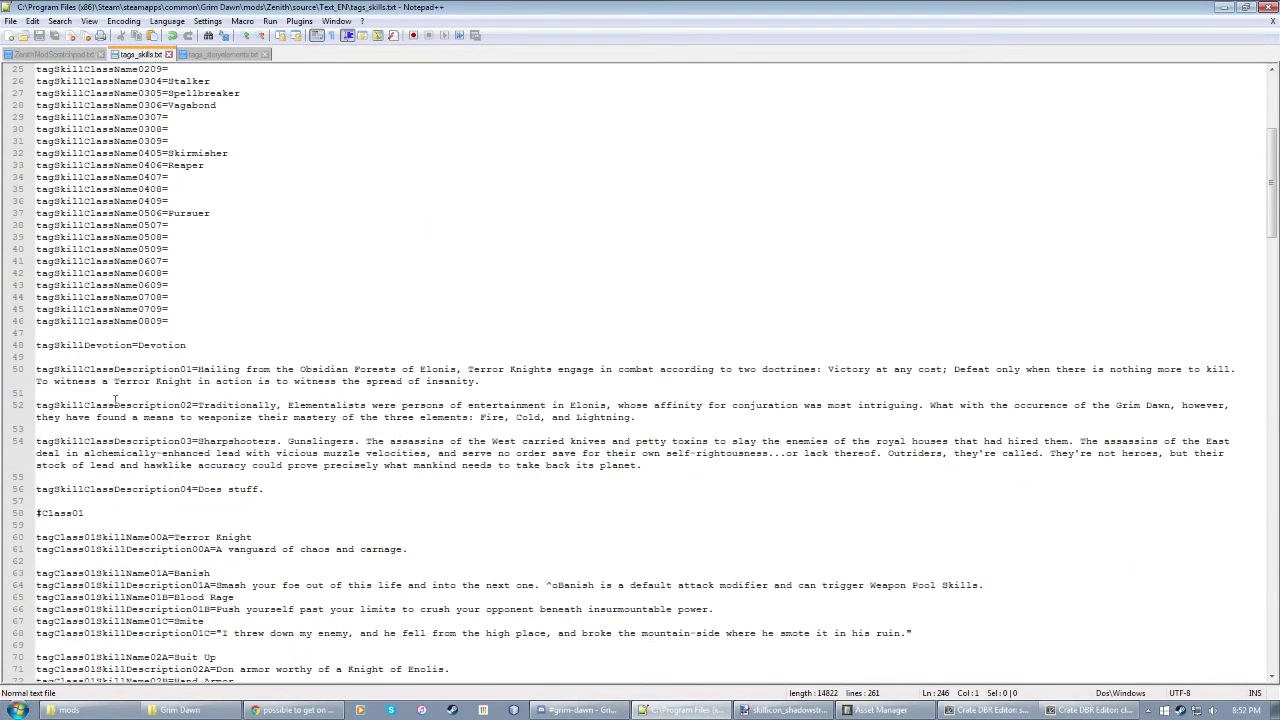
# Step: Back in classtable.dbr, set skillTabTitle to tagSkillClassName04 and skillPaneDescriptionTag to tagSkillClassDescription04, and close the record
pyautogui.click(1092, 710)
pyautogui.click(792, 130)
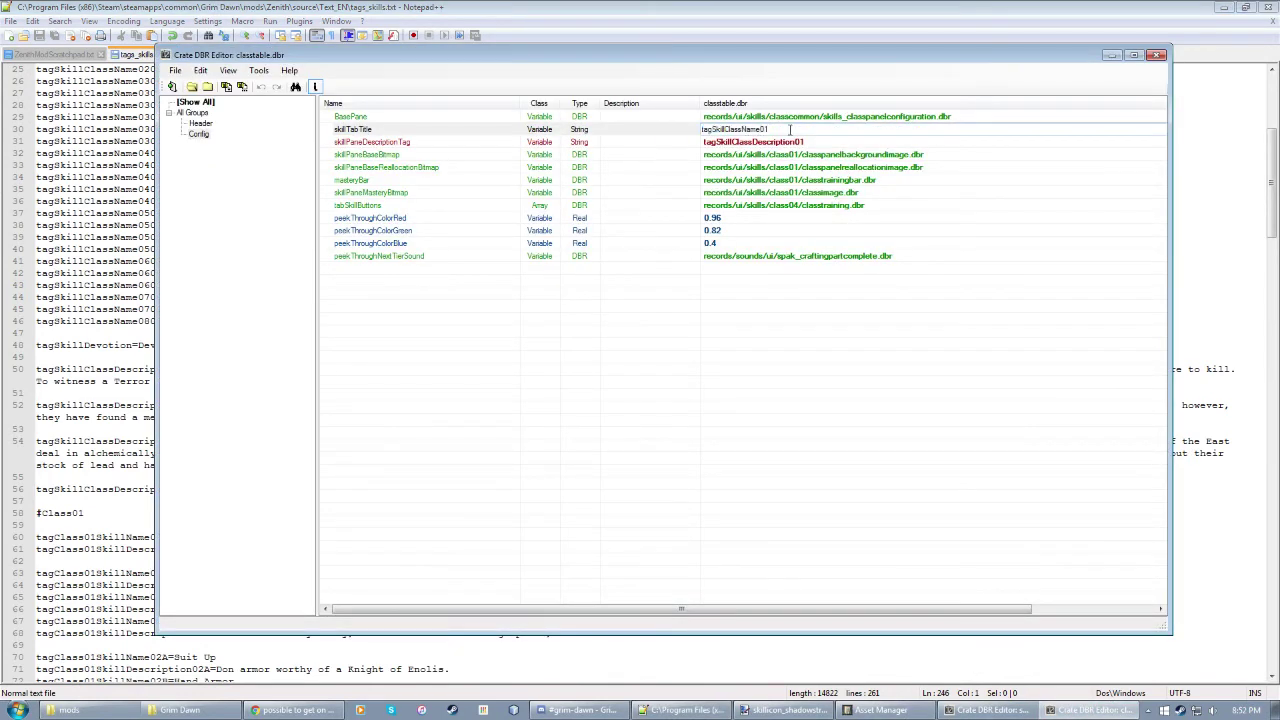
pyautogui.click(850, 141)
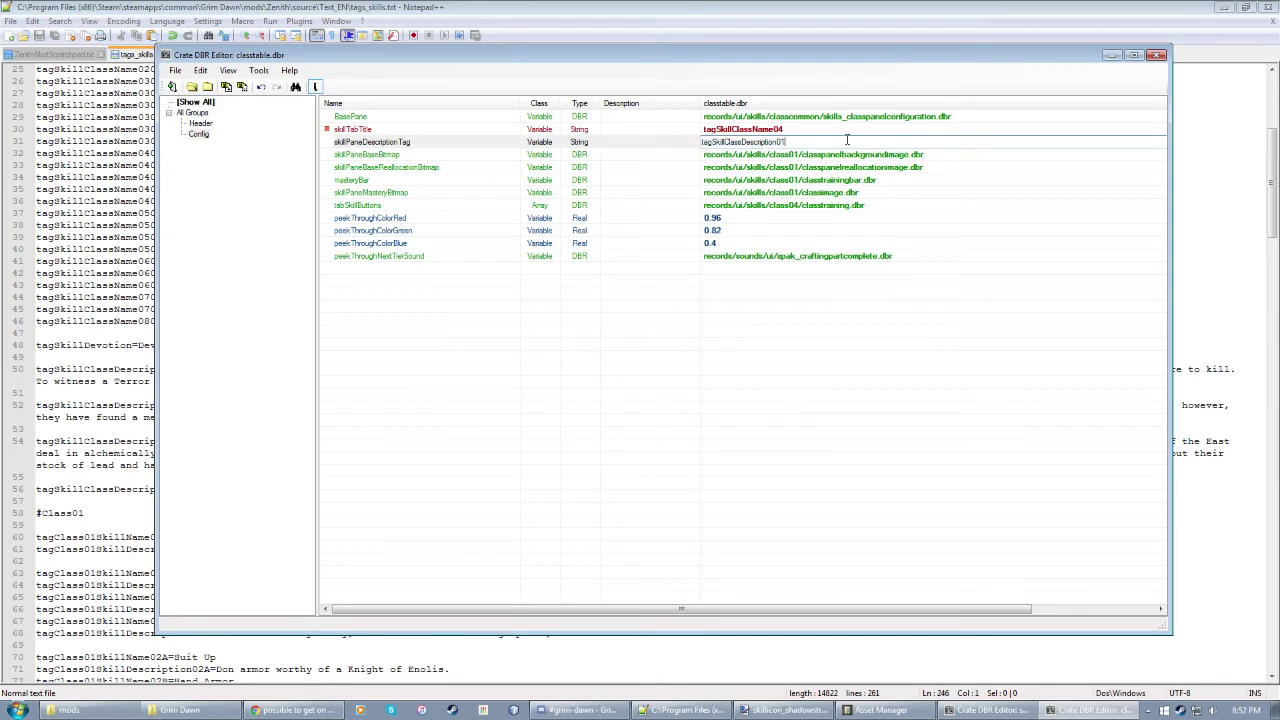
pyautogui.press('Return')
pyautogui.click(736, 434)
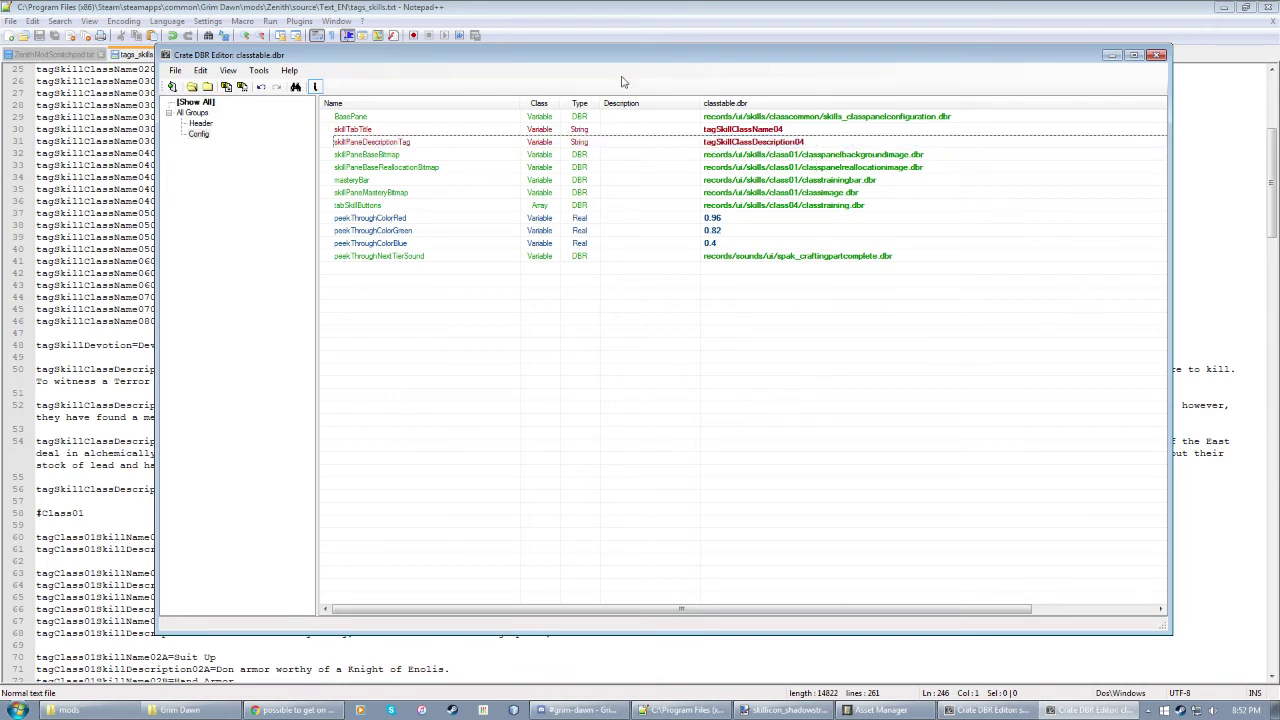
pyautogui.moveTo(726, 60); pyautogui.dragTo(705, 87)
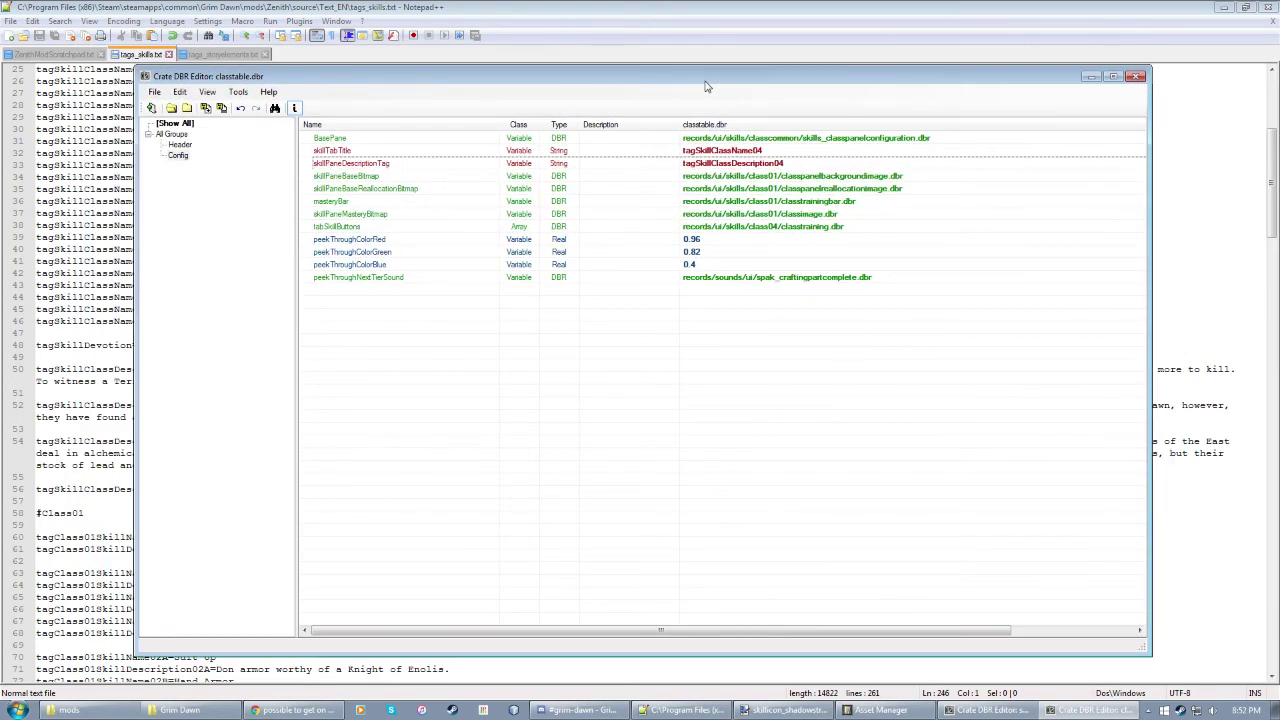
pyautogui.moveTo(705, 87); pyautogui.dragTo(715, 88)
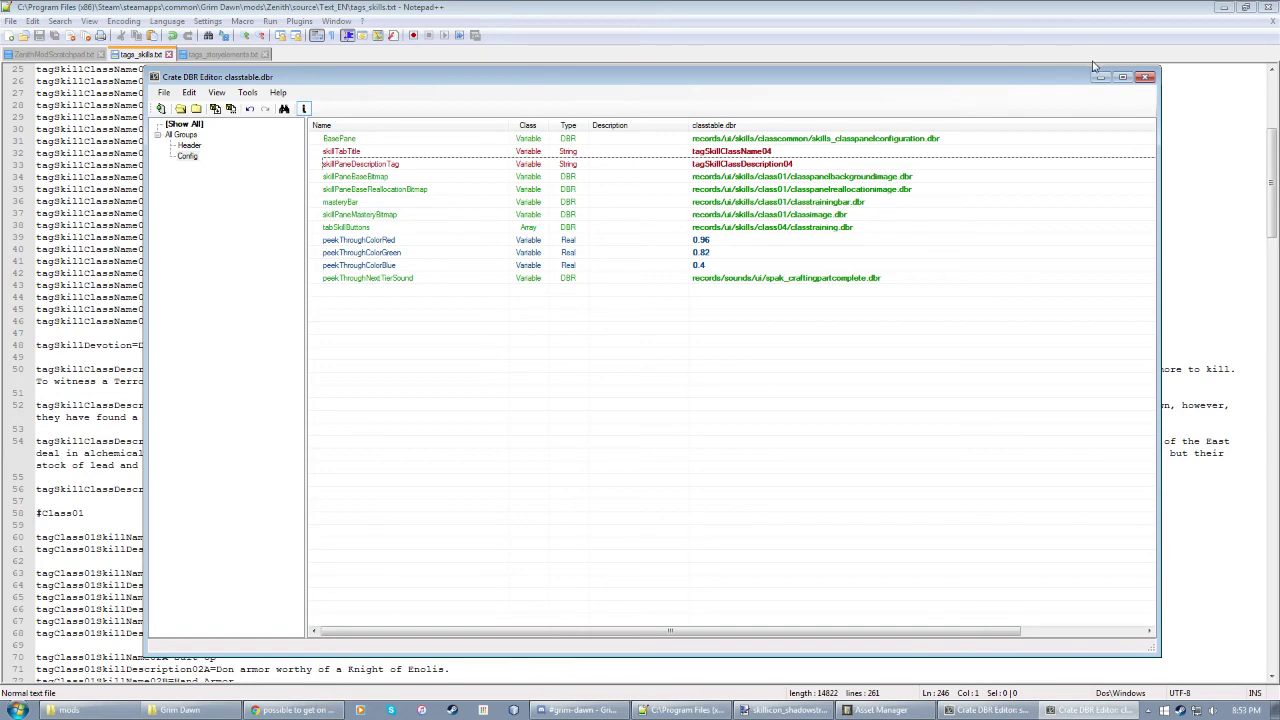
pyautogui.click(1145, 77)
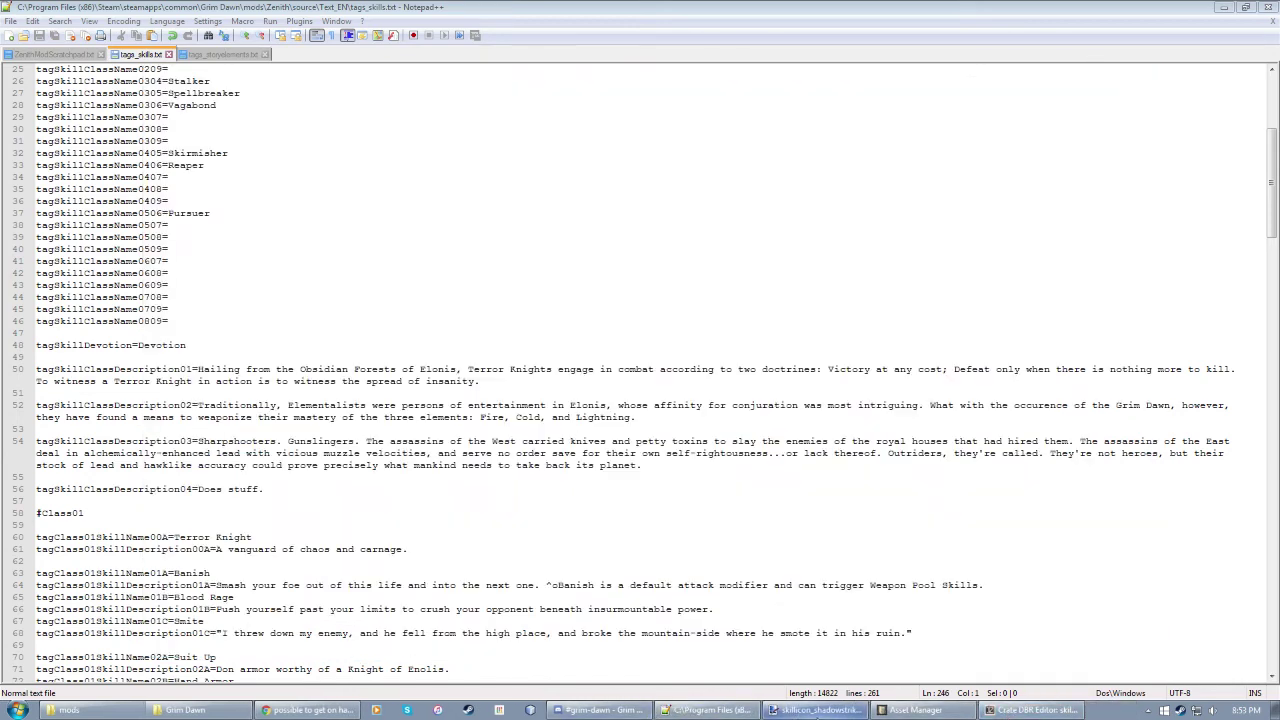
# Step: Open classtraining.dbr from the class04 folder, examine its skillName path and other Config entries, and close the record
pyautogui.click(910, 710)
pyautogui.click(228, 94)
pyautogui.doubleClick(228, 94)
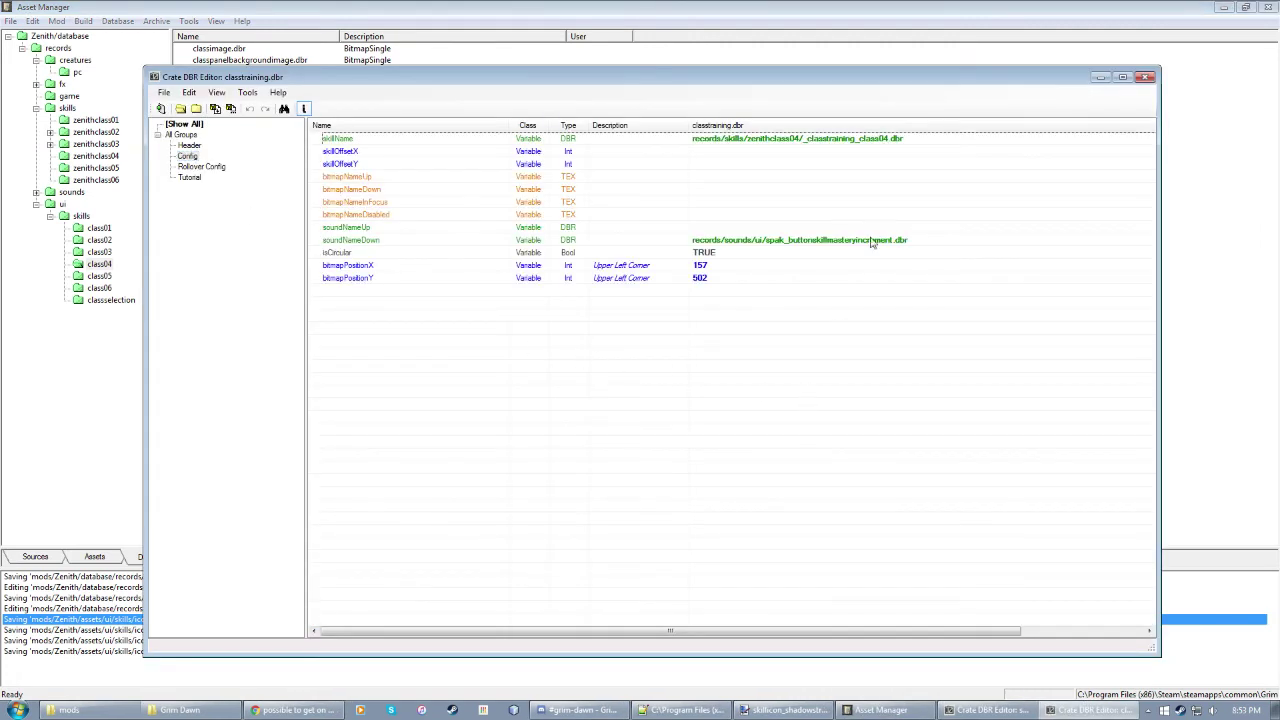
pyautogui.click(820, 125)
pyautogui.click(770, 268)
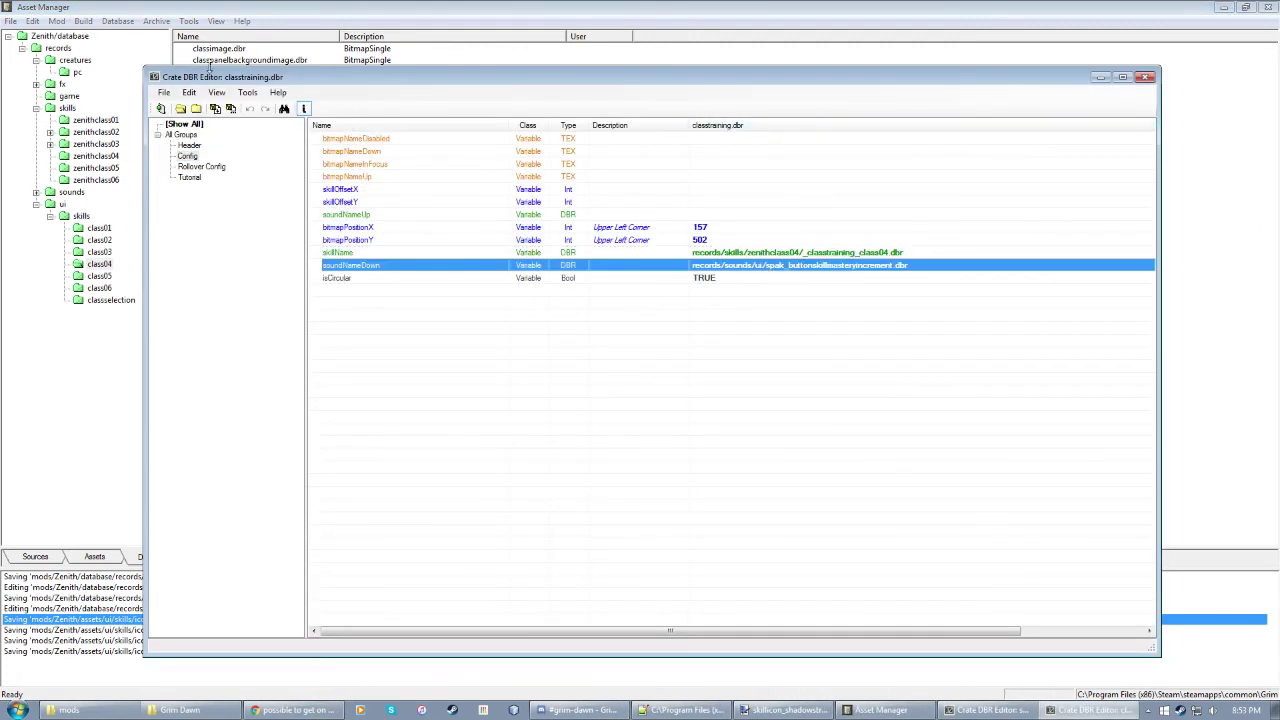
pyautogui.click(1145, 77)
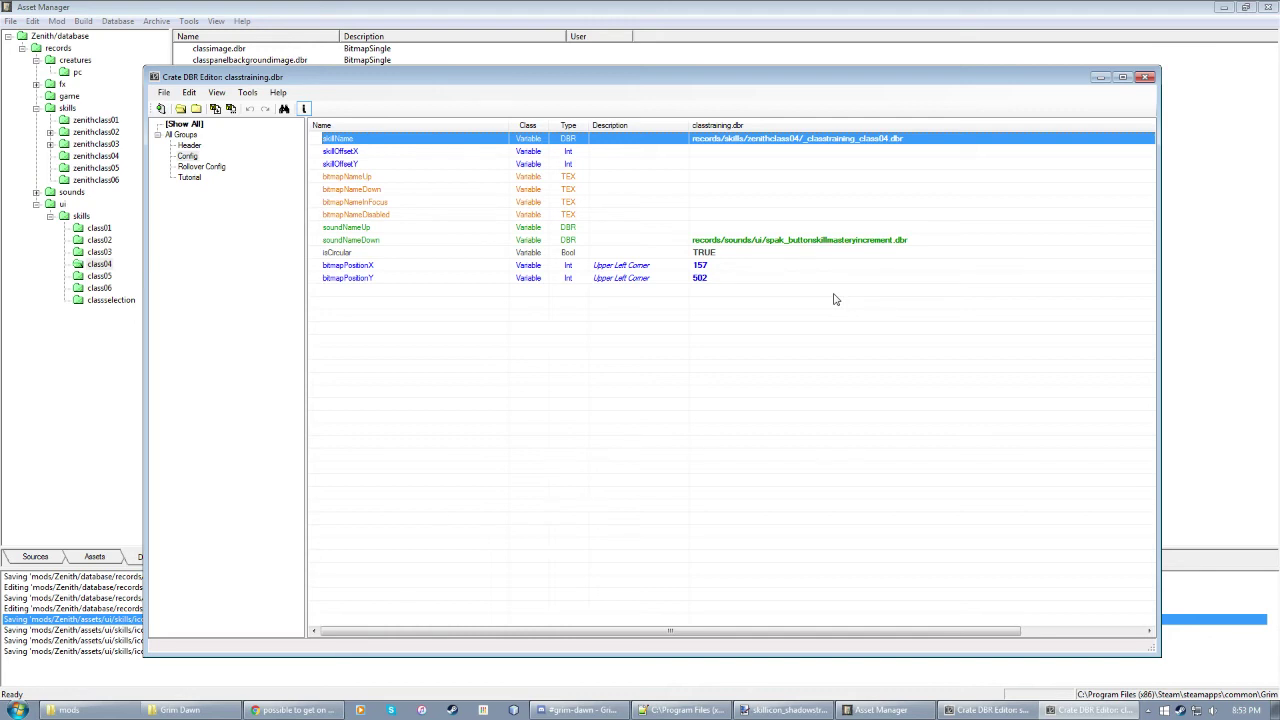
pyautogui.click(806, 340)
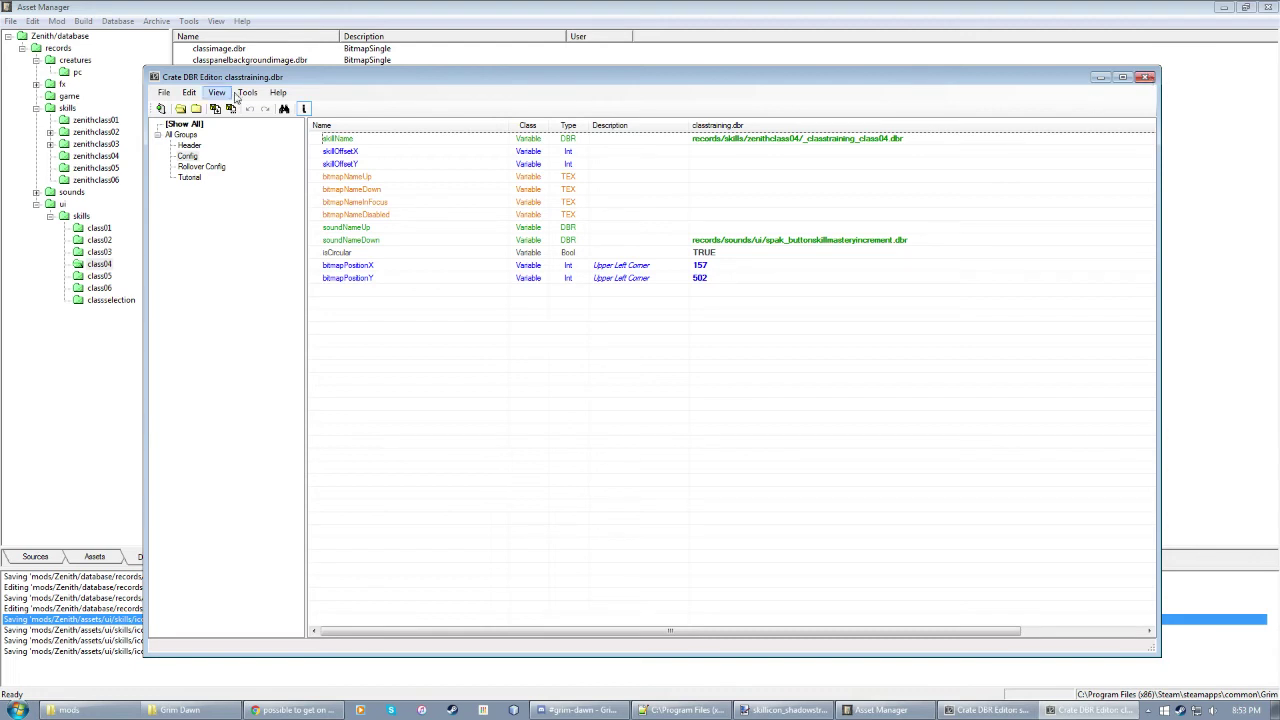
pyautogui.click(1150, 77)
# Step: Compare the skill records in the class04 ui folder with those in the class01, class02 and class03 folders
pyautogui.click(226, 84)
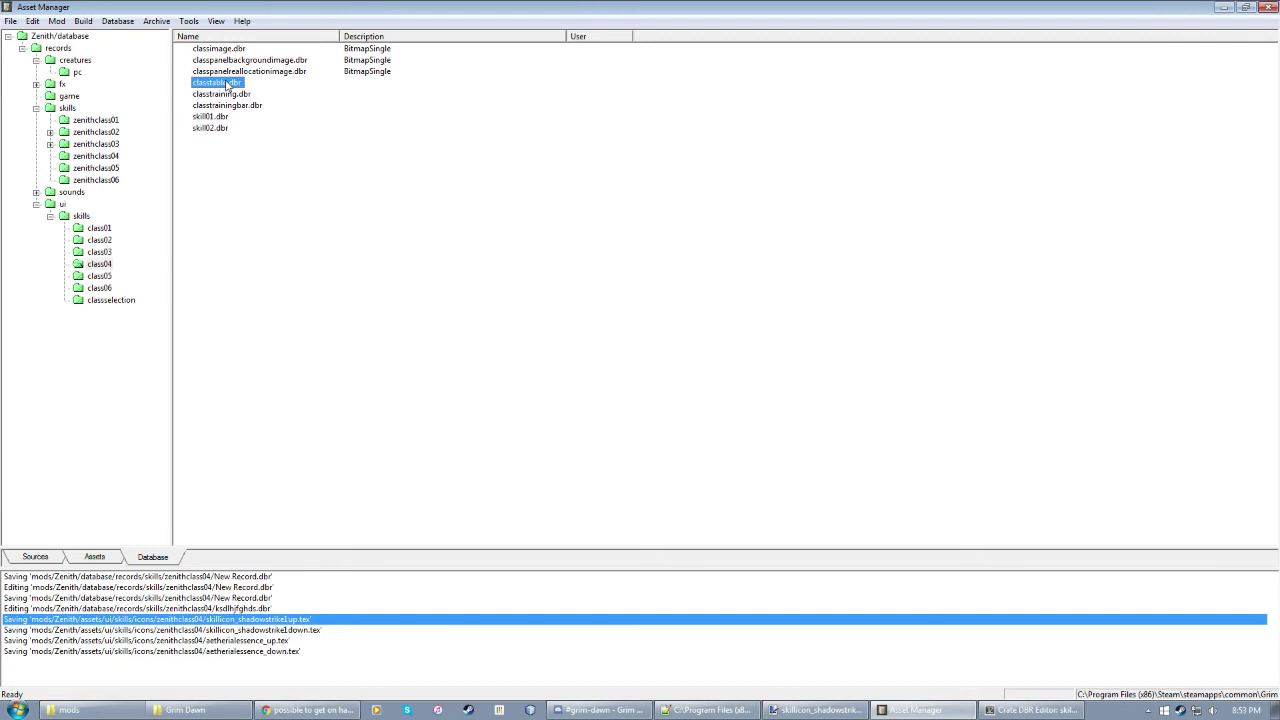
pyautogui.click(236, 167)
pyautogui.click(211, 84)
pyautogui.click(240, 189)
pyautogui.click(211, 117)
pyautogui.moveTo(207, 183); pyautogui.dragTo(208, 124)
pyautogui.click(102, 252)
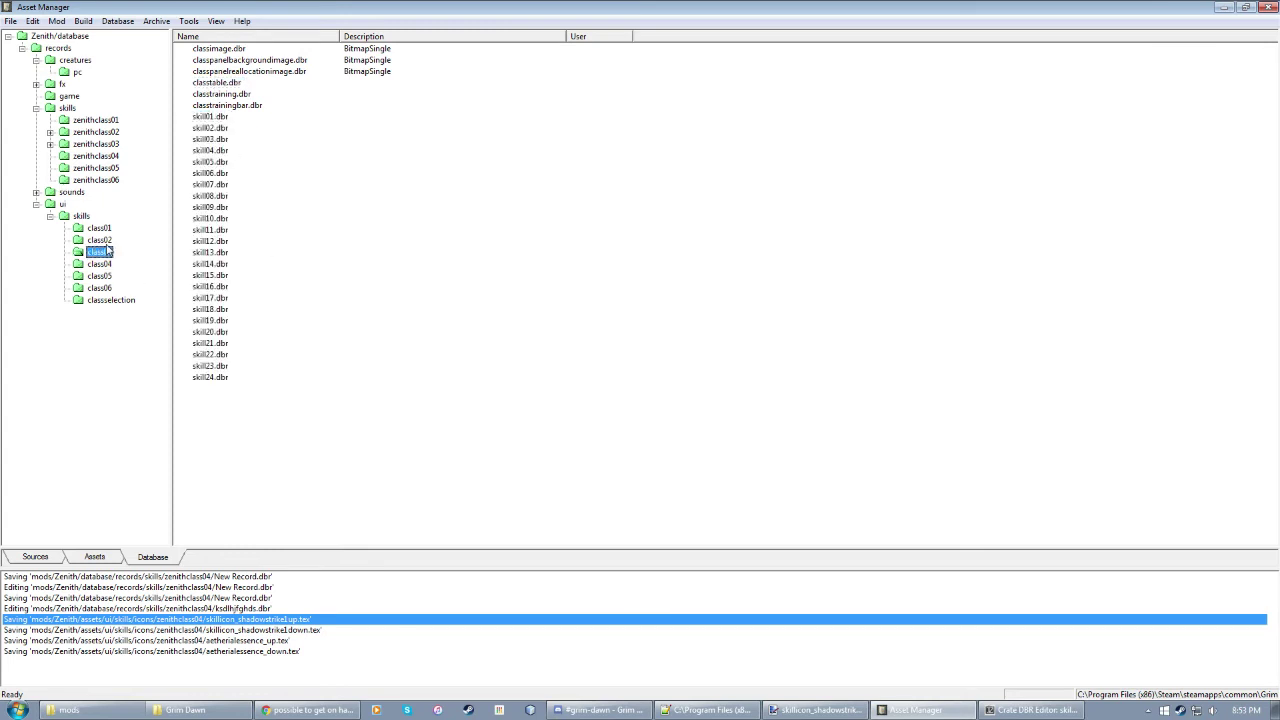
pyautogui.press('Up')
pyautogui.press('Up')
pyautogui.press('Down')
pyautogui.press('Up')
pyautogui.press('Down')
pyautogui.press('Down')
pyautogui.press('Down')
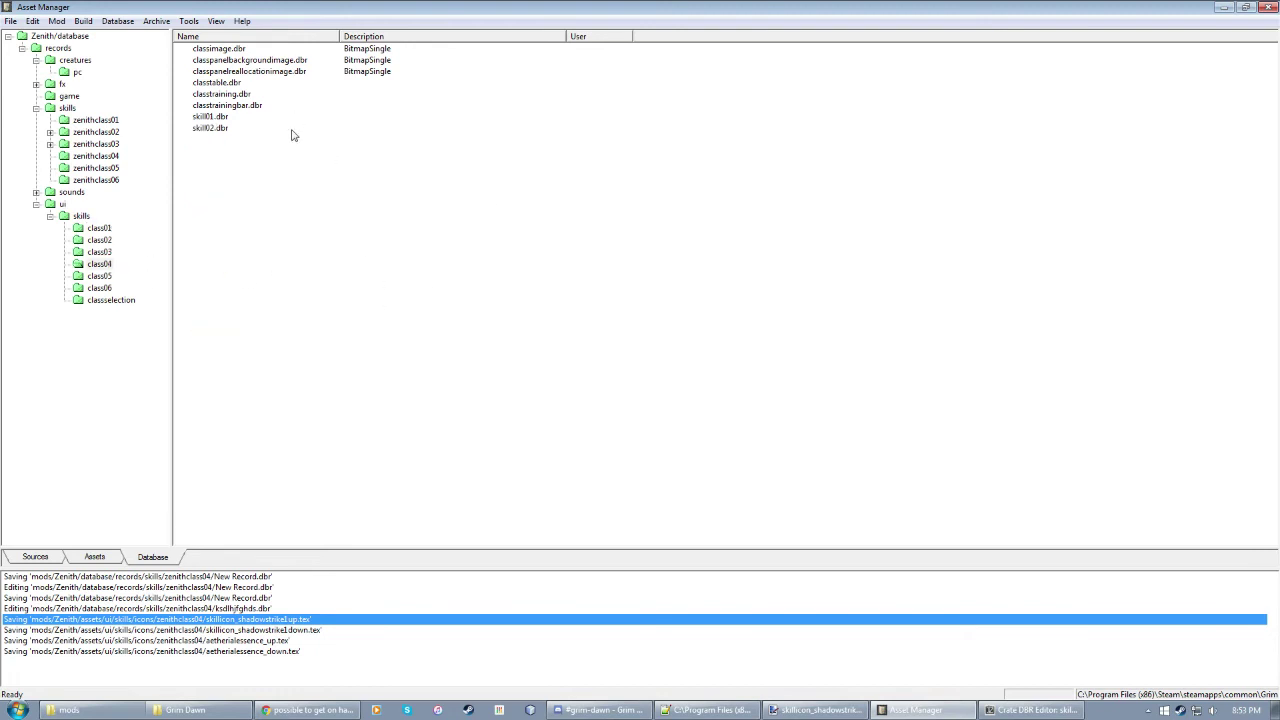
pyautogui.moveTo(222, 201); pyautogui.dragTo(214, 130)
pyautogui.click(242, 297)
# Step: Open skill01.dbr from the class04 ui folder and examine its Config, Rollover Config, Tutorial and Header groups
pyautogui.doubleClick(213, 117)
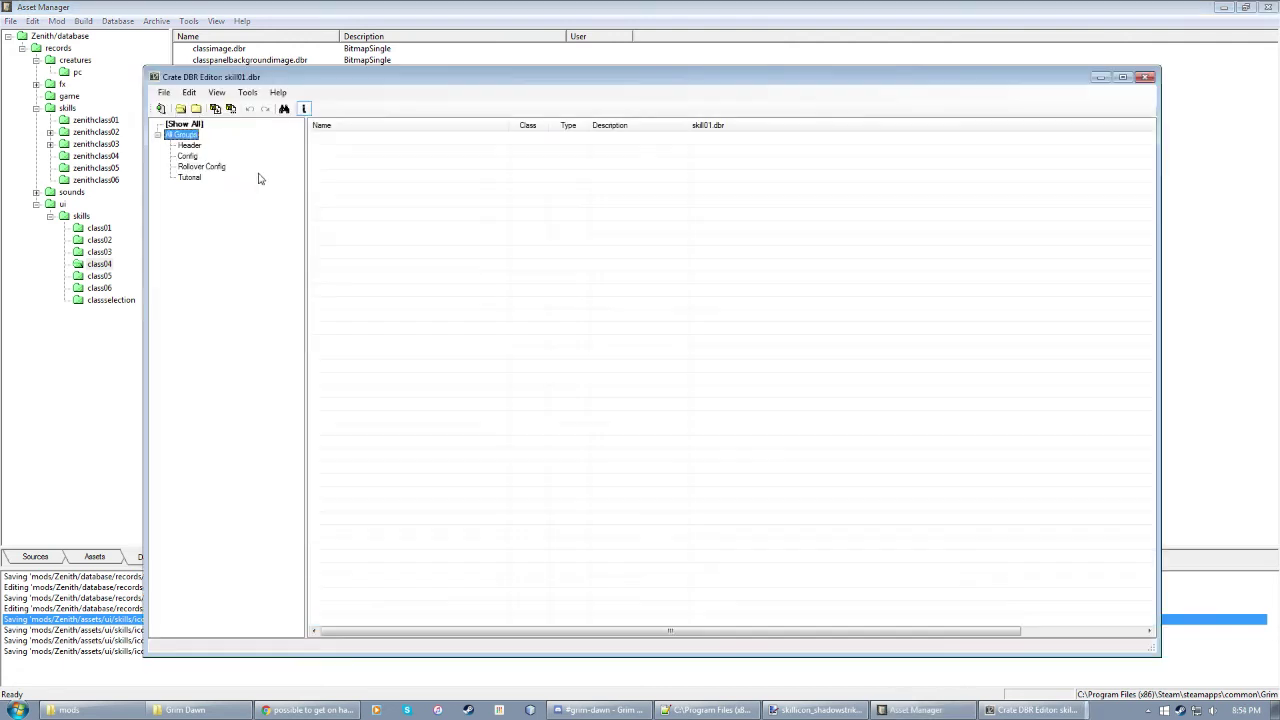
pyautogui.click(829, 142)
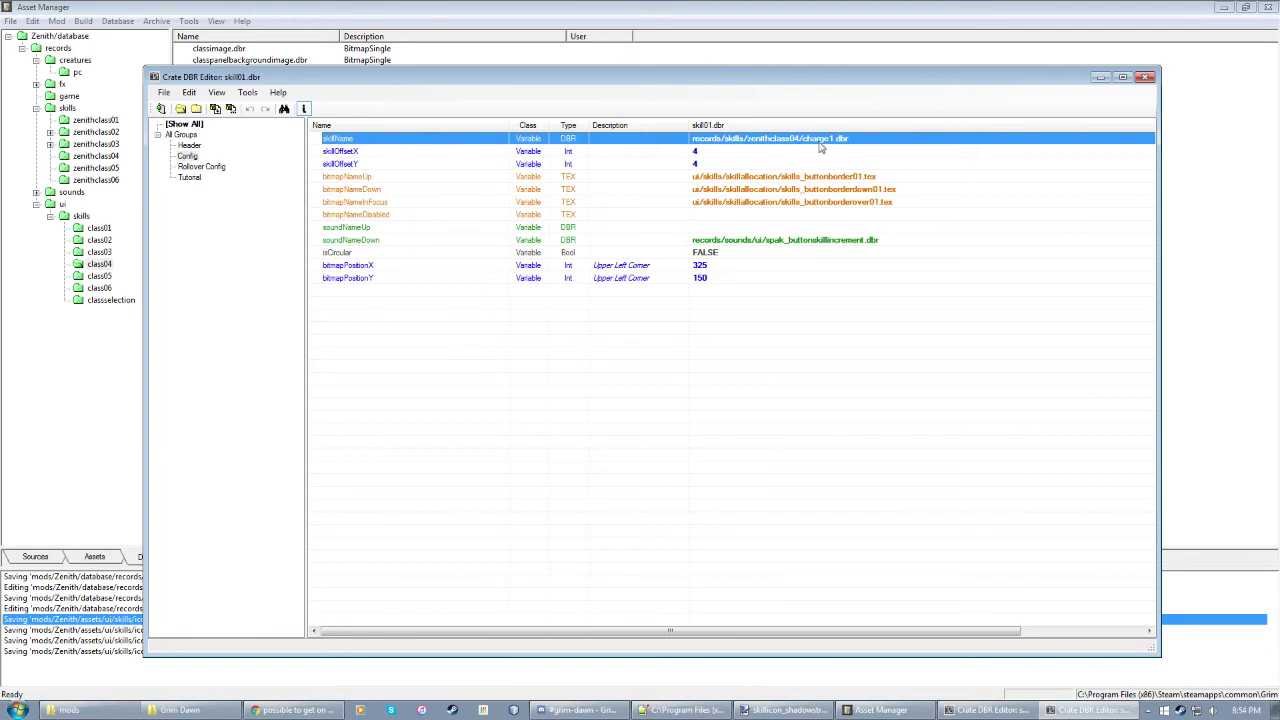
pyautogui.moveTo(776, 83); pyautogui.dragTo(844, 83)
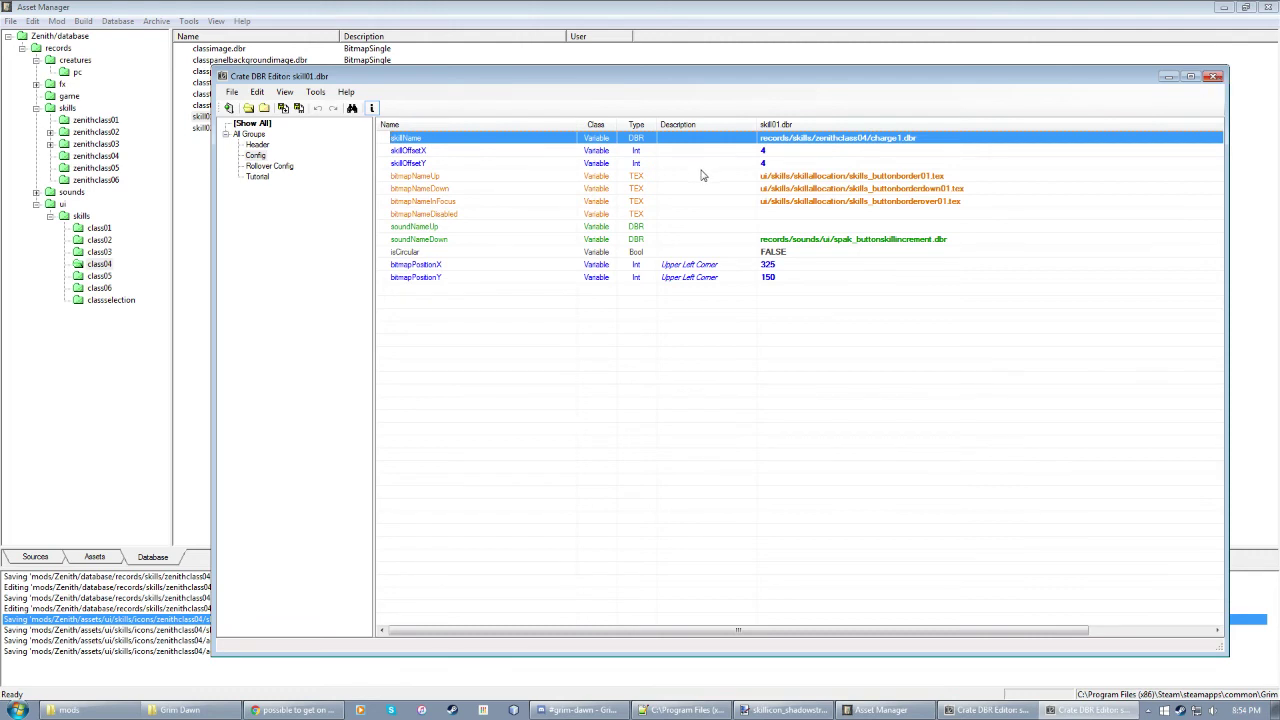
pyautogui.click(268, 168)
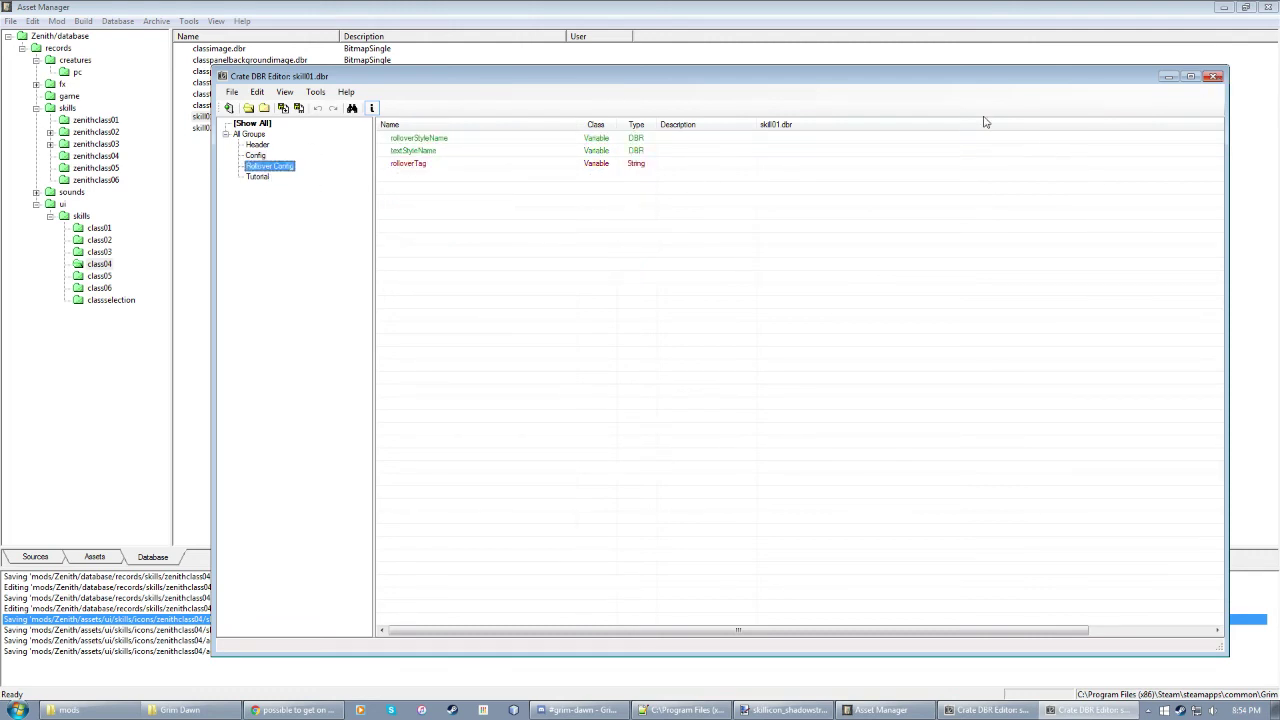
pyautogui.click(262, 178)
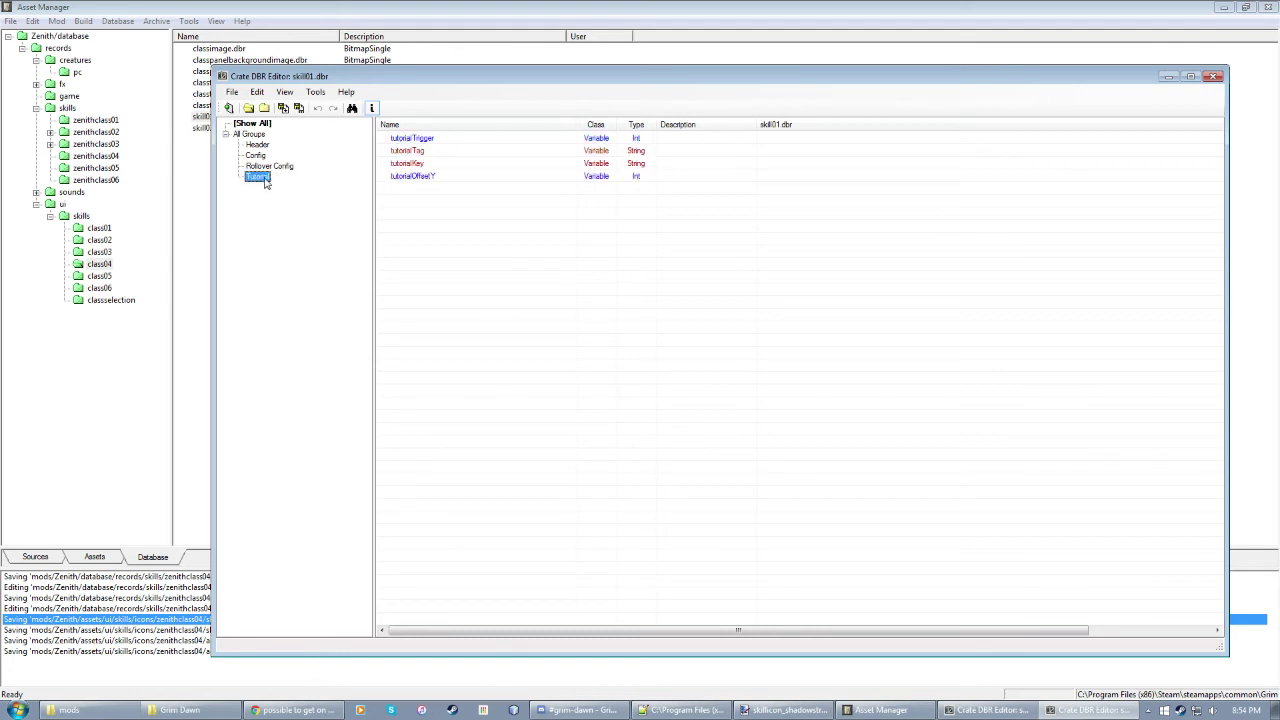
pyautogui.click(250, 134)
pyautogui.click(258, 145)
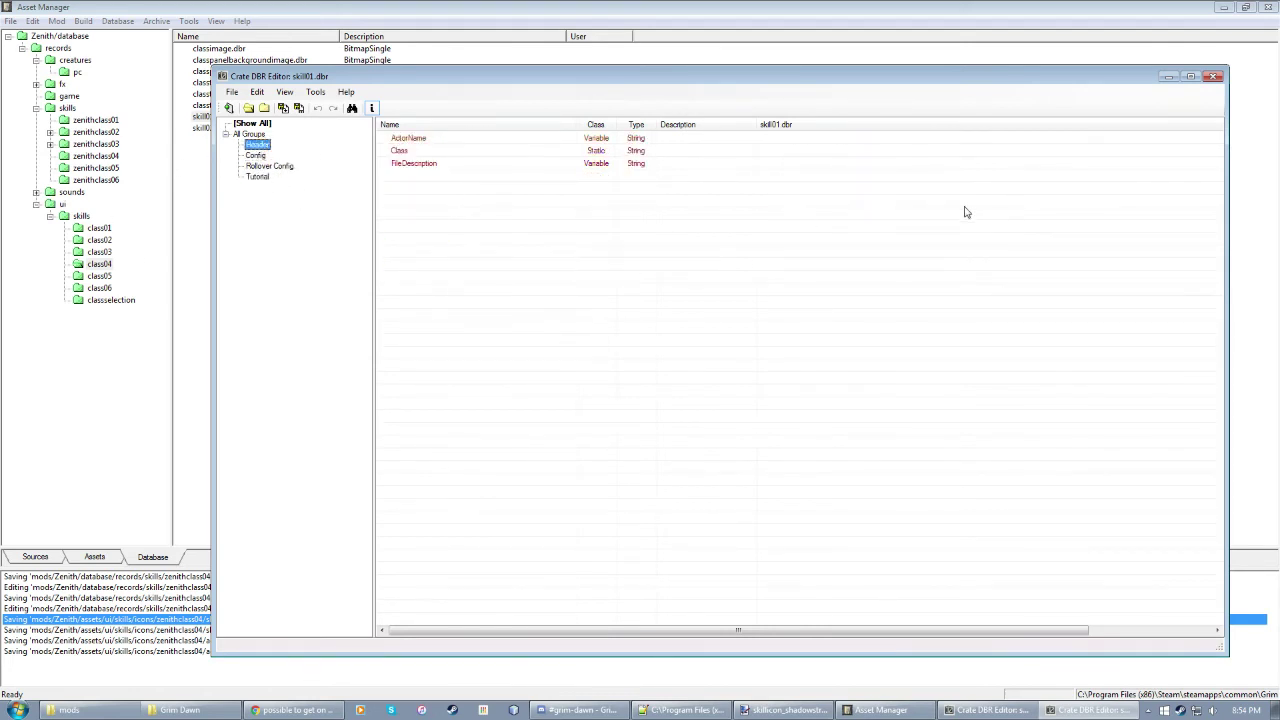
pyautogui.click(257, 157)
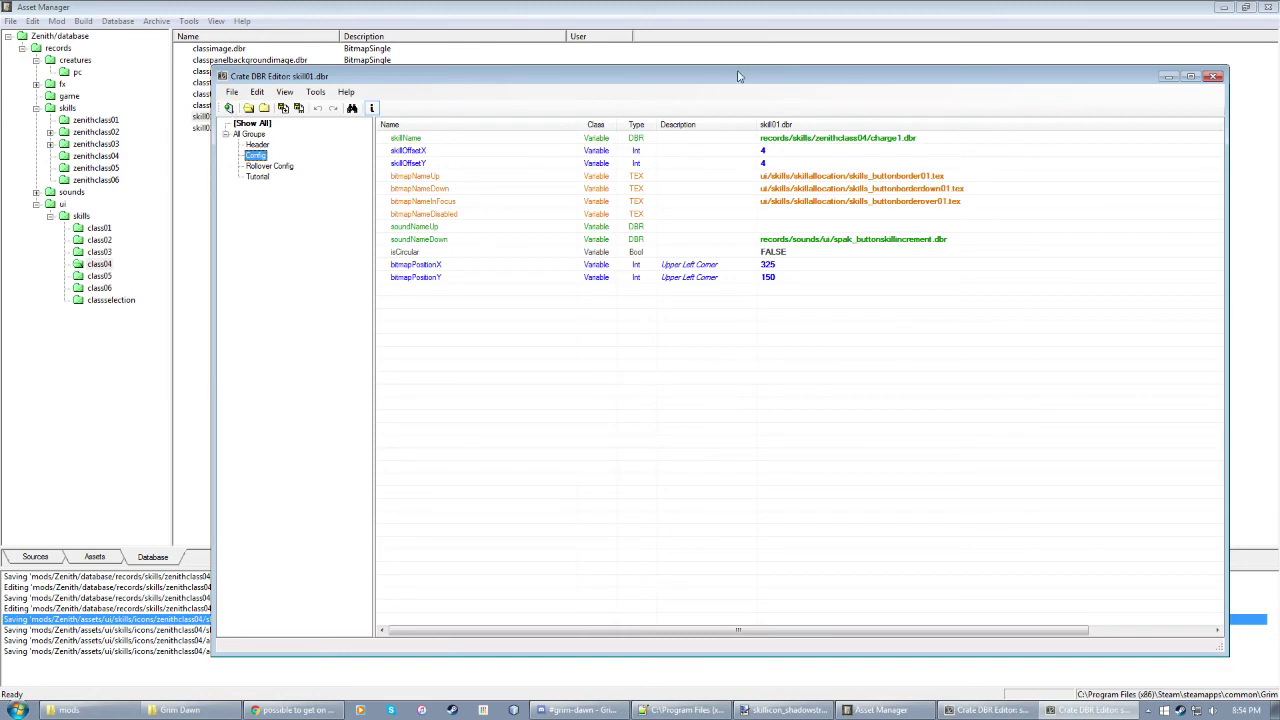
pyautogui.moveTo(734, 80)
pyautogui.mouseDown()
pyautogui.moveTo(680, 88)
pyautogui.moveTo(725, 86)
pyautogui.mouseUp()
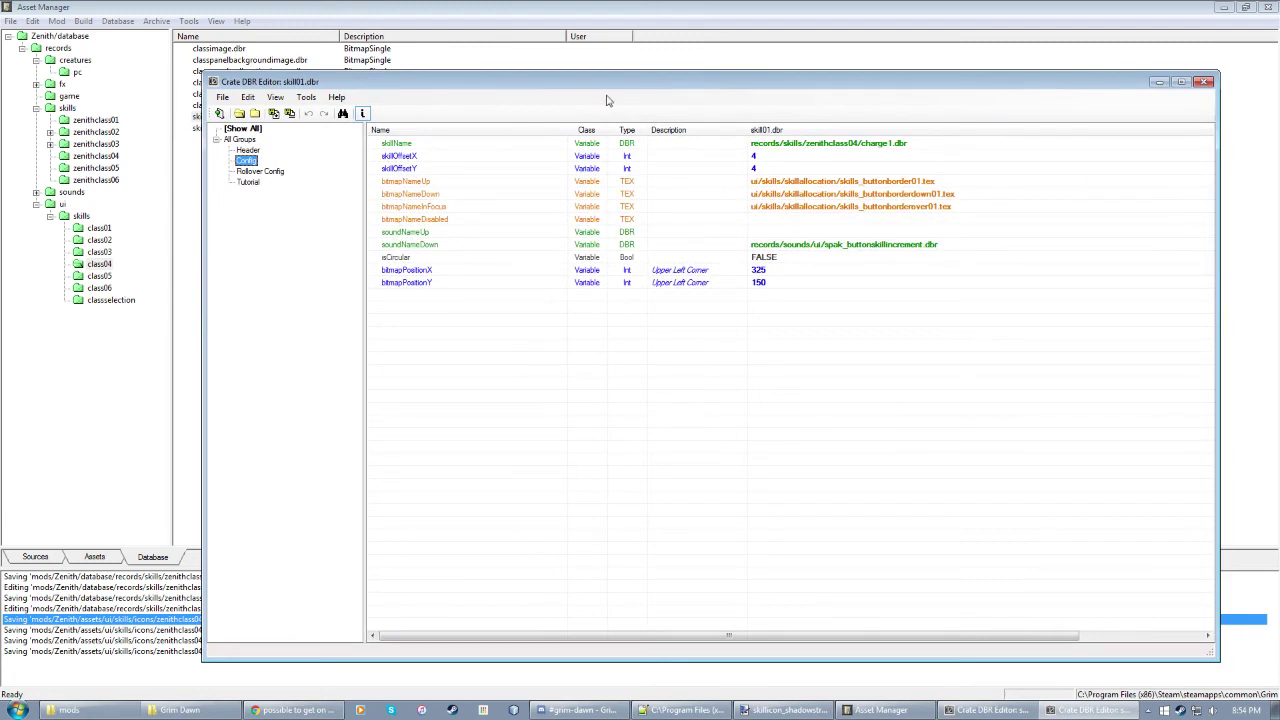
# Step: Examine the skillName, button bitmap, isCircular and bitmapPosition entries in the Config group of skill01.dbr
pyautogui.moveTo(628, 92)
pyautogui.mouseDown()
pyautogui.moveTo(660, 92)
pyautogui.moveTo(611, 93)
pyautogui.mouseUp()
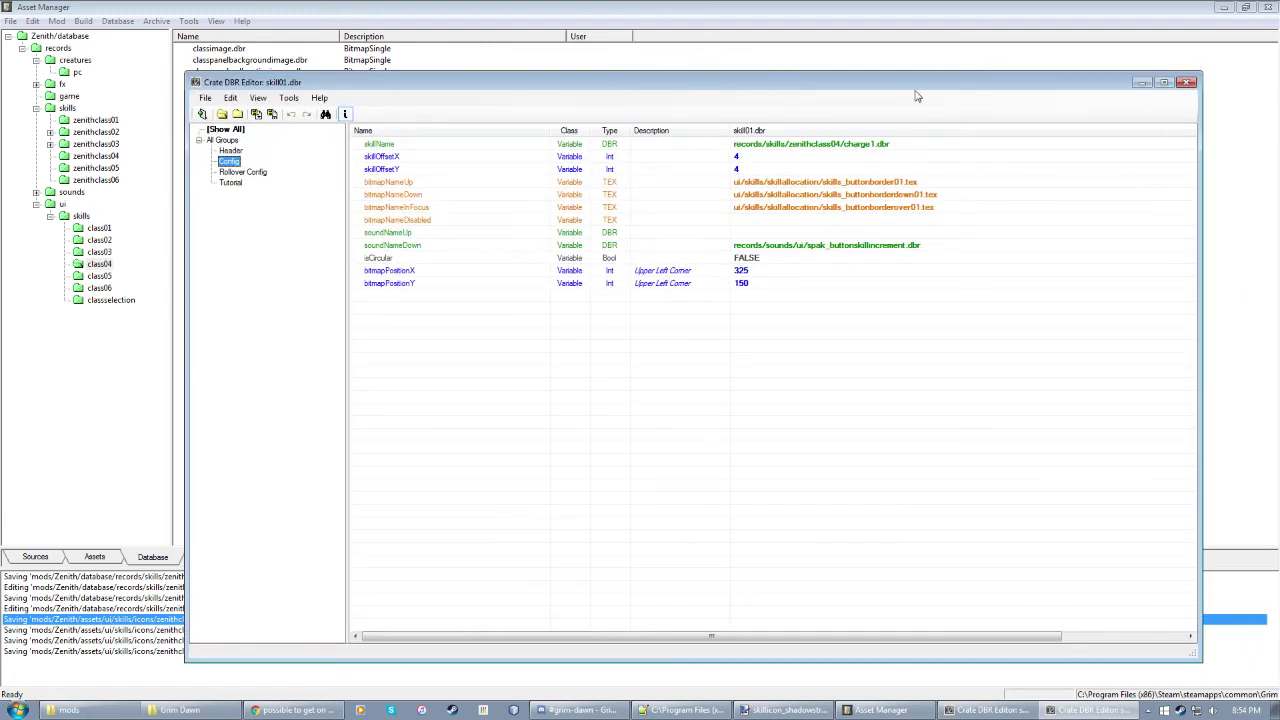
pyautogui.moveTo(909, 90); pyautogui.dragTo(878, 94)
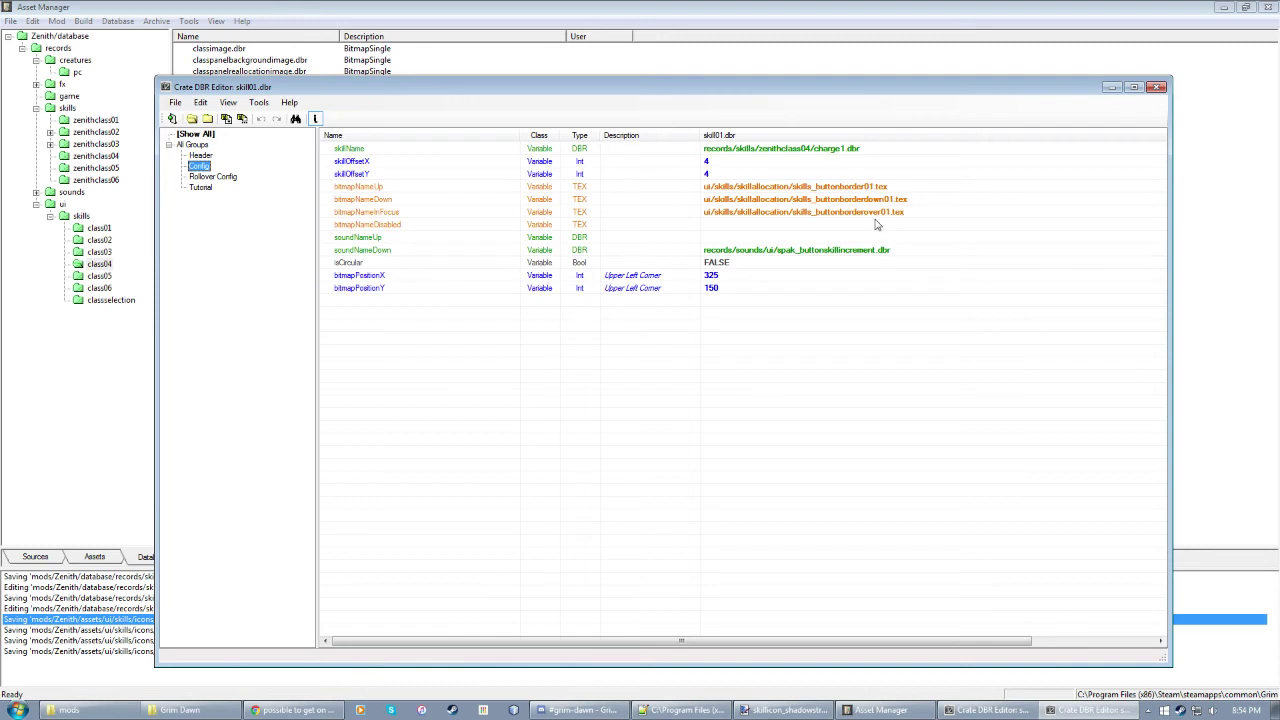
pyautogui.click(823, 150)
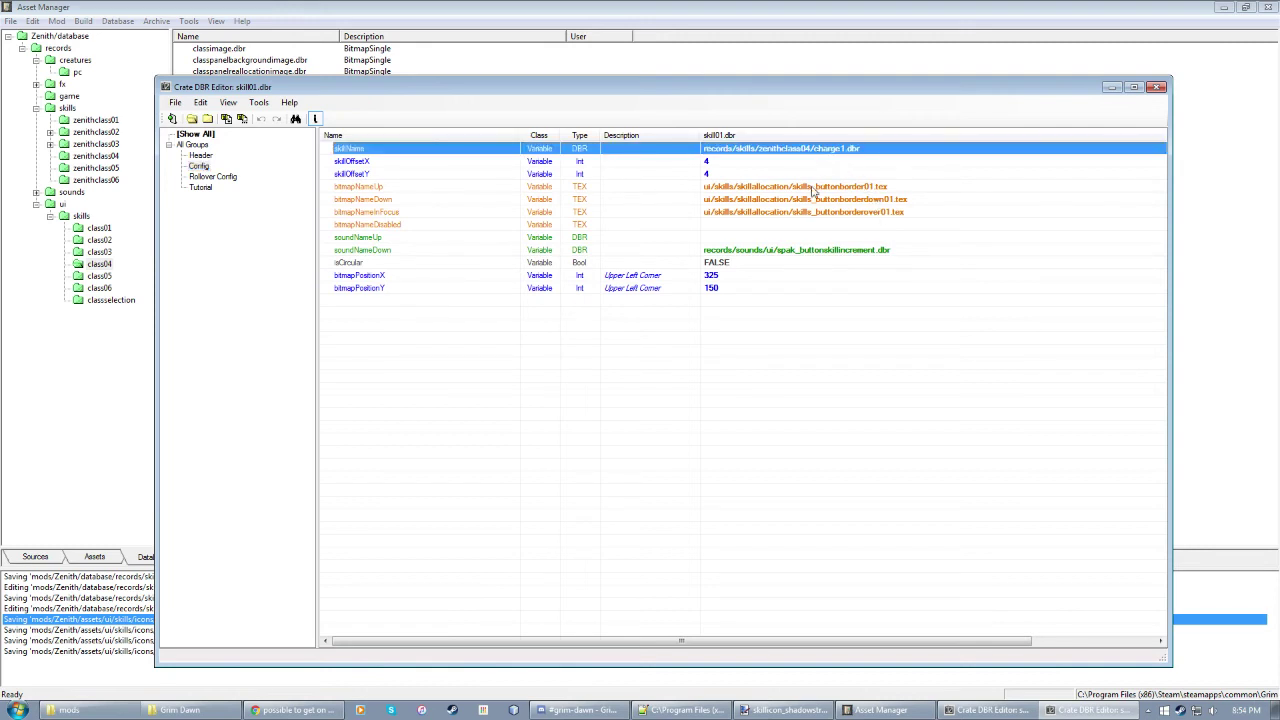
pyautogui.click(814, 188)
pyautogui.click(797, 213)
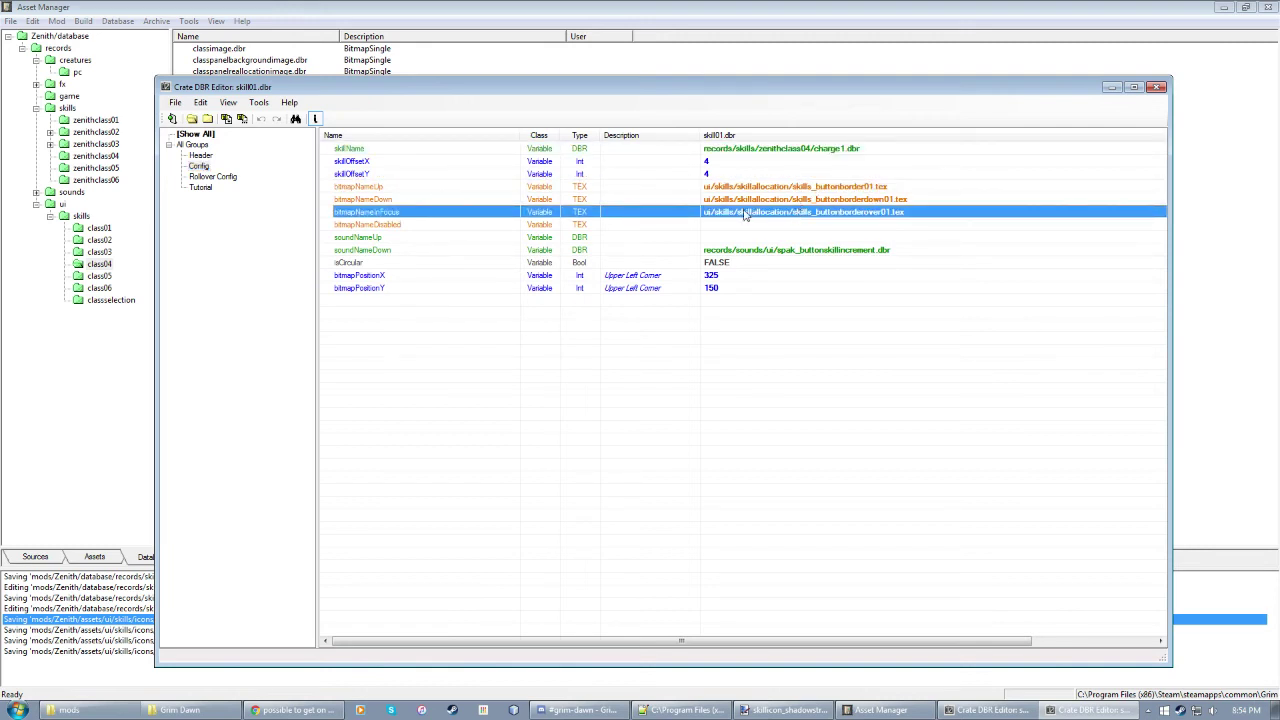
pyautogui.click(708, 264)
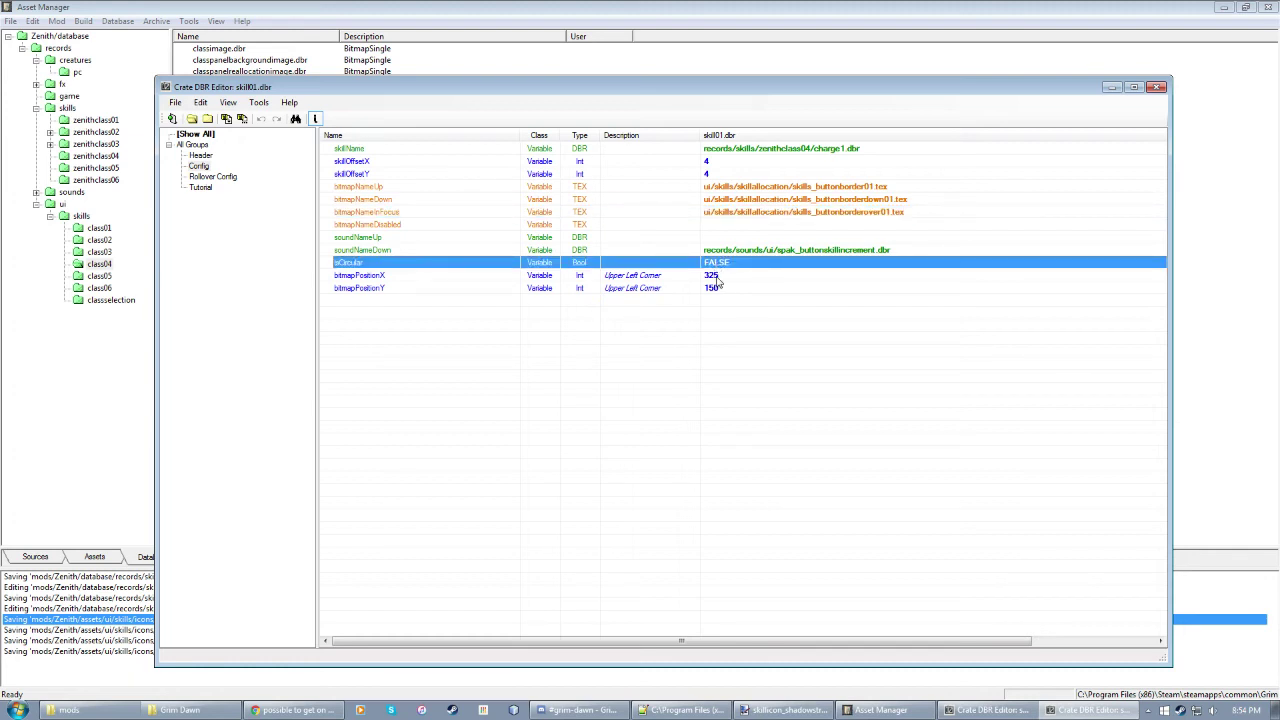
pyautogui.click(716, 277)
pyautogui.click(716, 289)
pyautogui.click(741, 405)
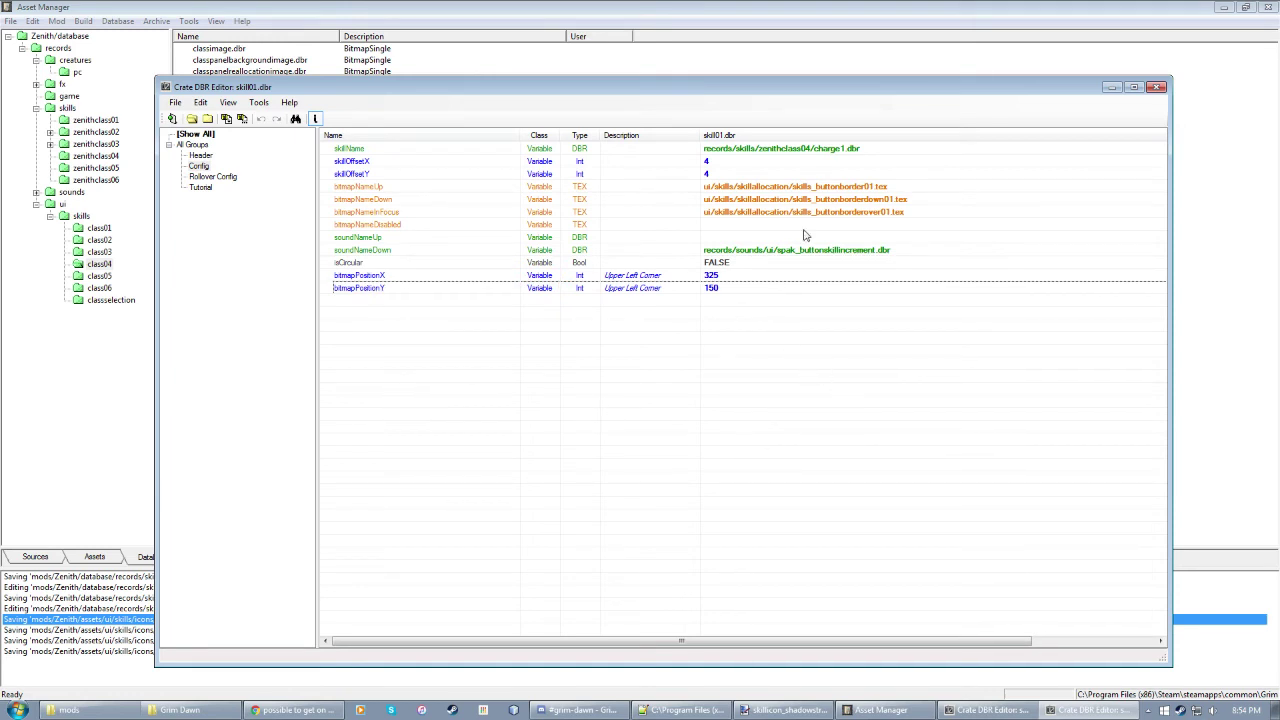
# Step: Inspect the options offered for isCircular in skill01.dbr and recheck its skillName and bitmapPositionX entries
pyautogui.click(738, 264)
pyautogui.click(738, 264)
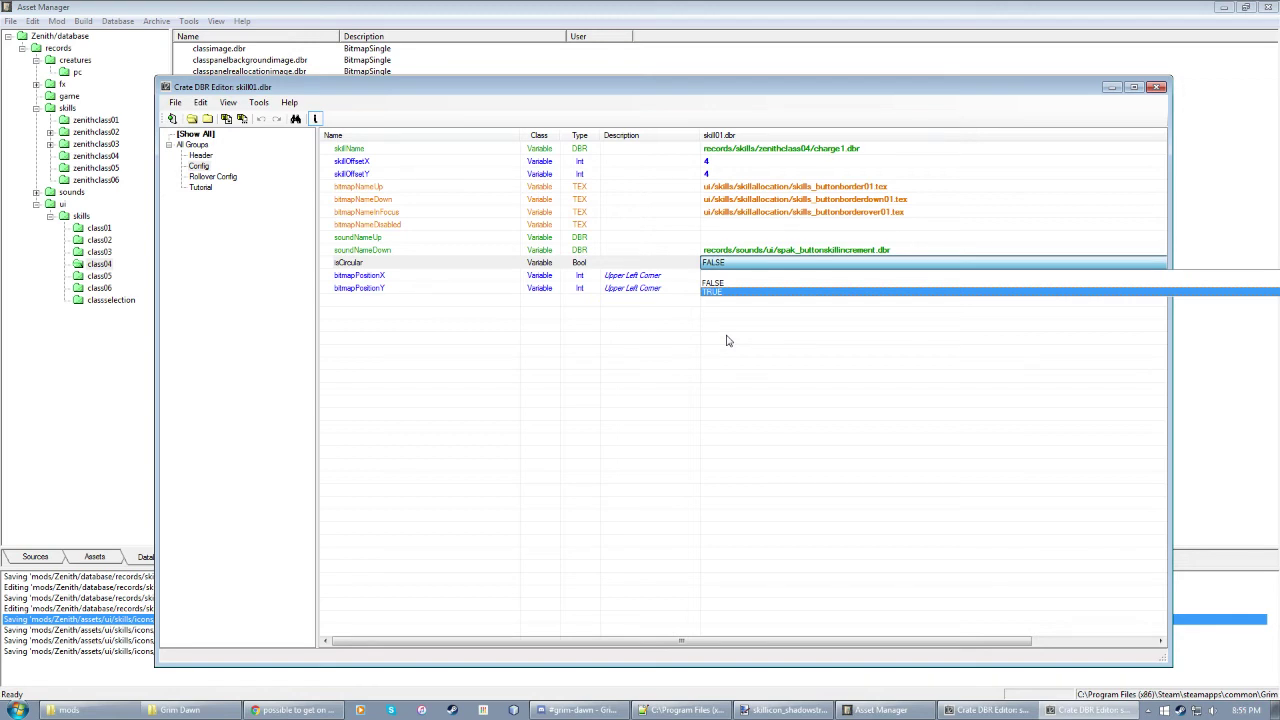
pyautogui.click(727, 341)
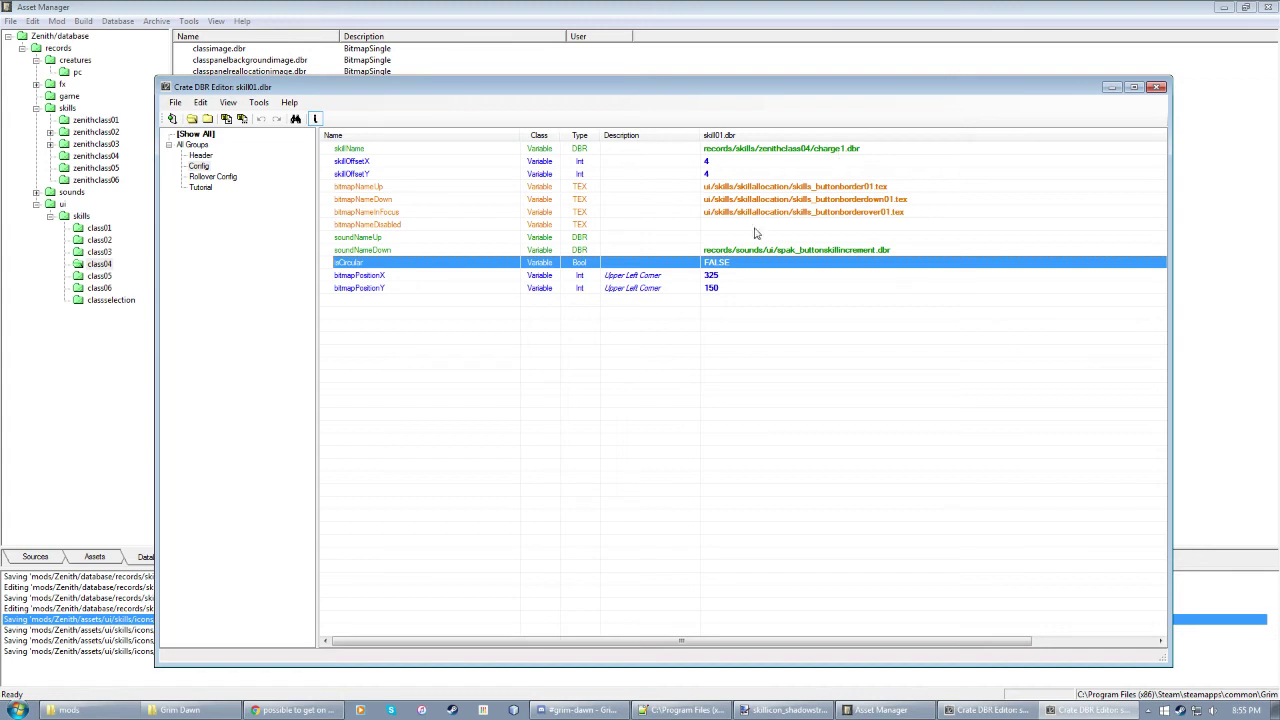
pyautogui.click(728, 418)
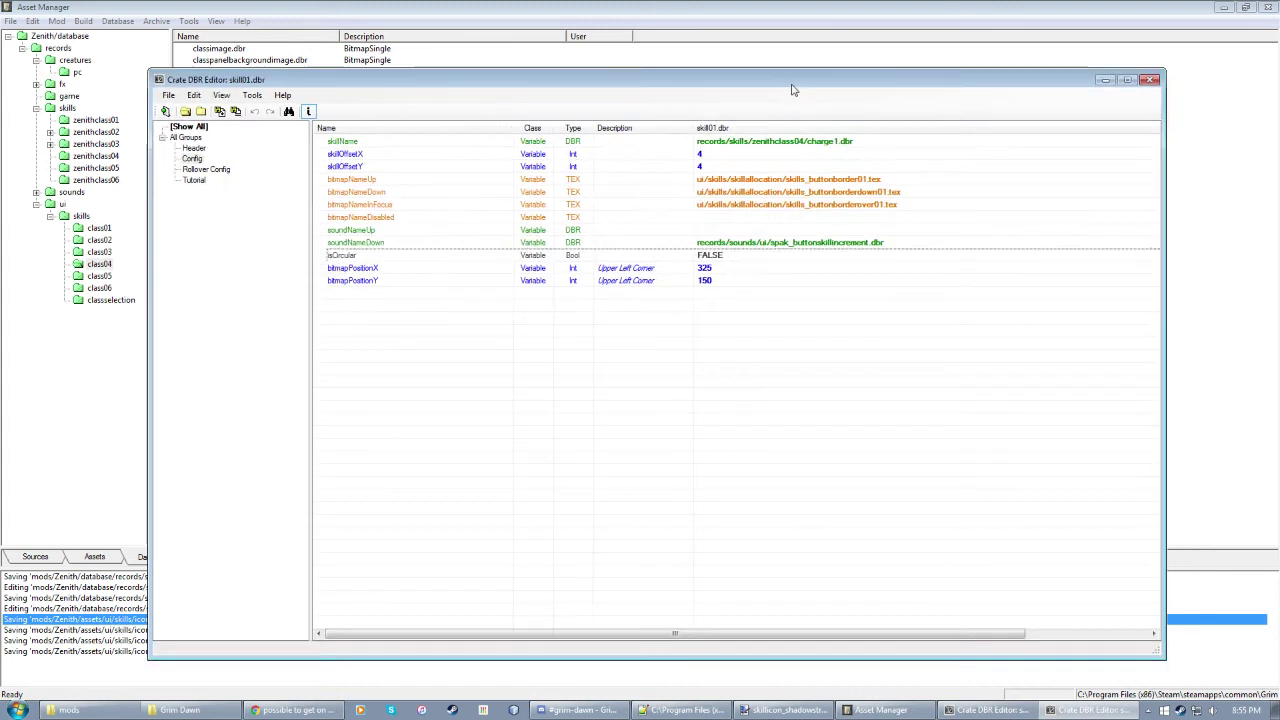
pyautogui.moveTo(799, 93); pyautogui.dragTo(791, 85)
pyautogui.click(743, 145)
pyautogui.click(683, 350)
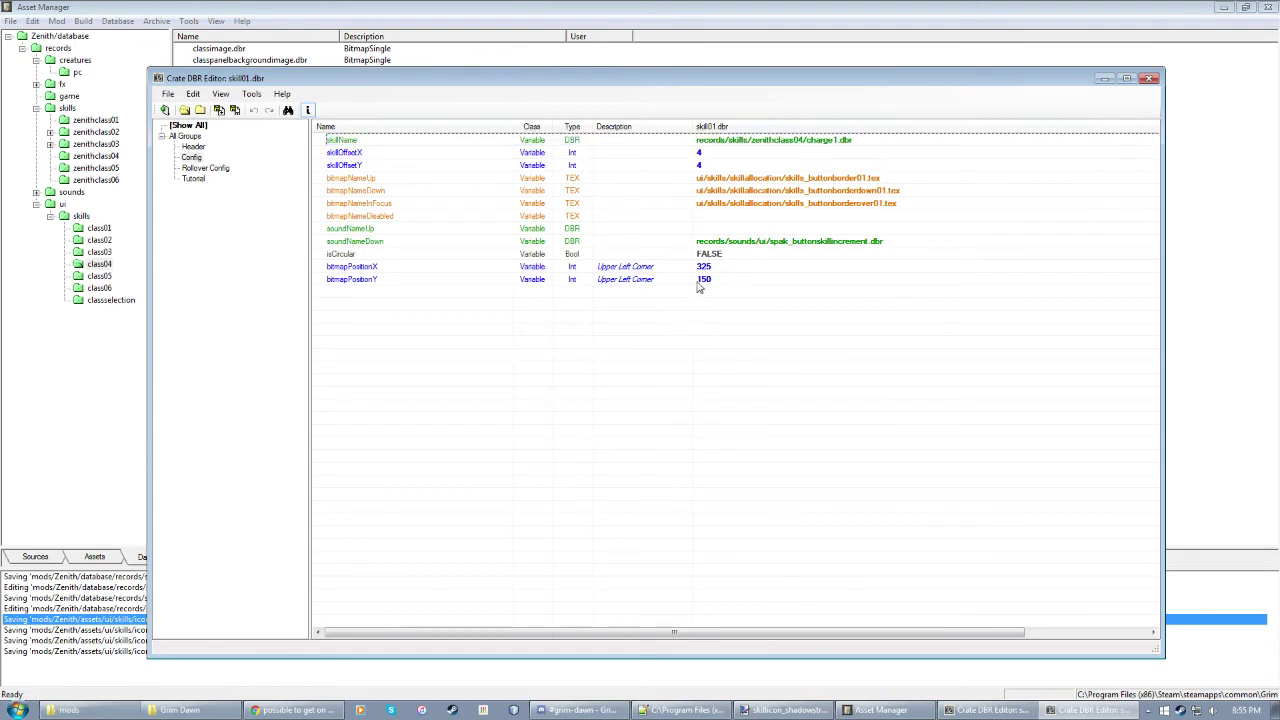
pyautogui.click(679, 270)
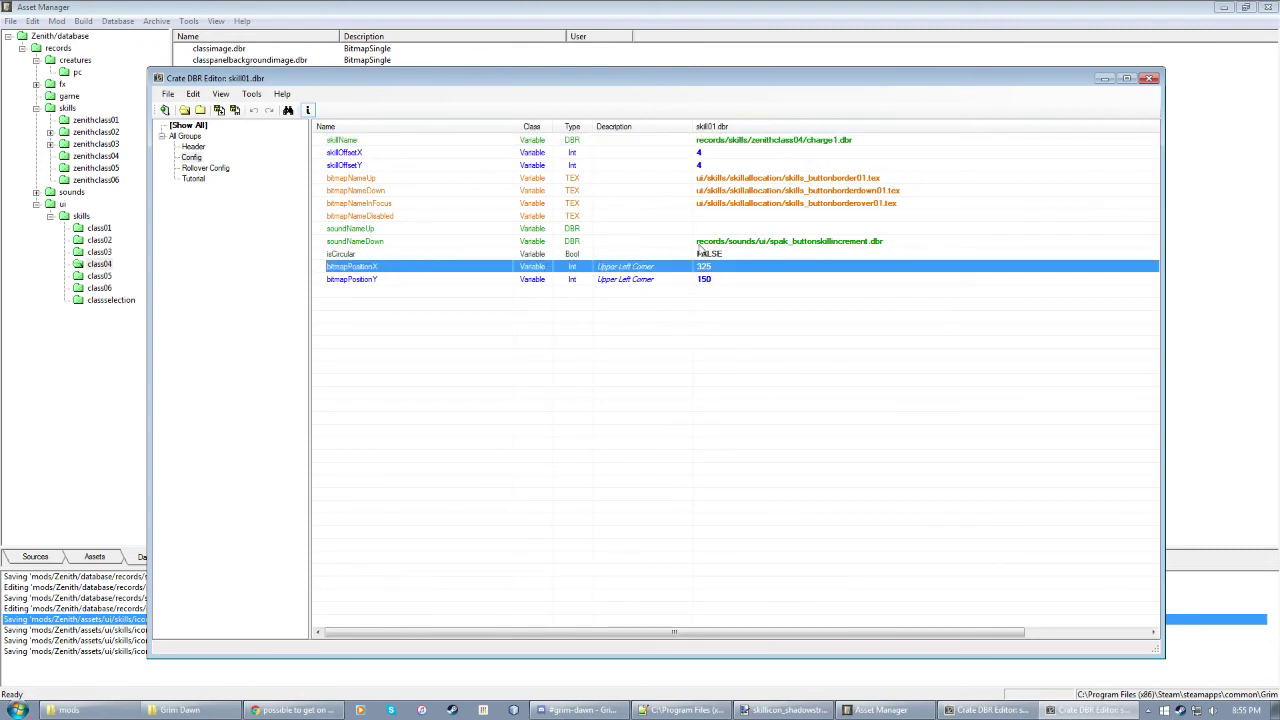
pyautogui.moveTo(676, 81); pyautogui.dragTo(675, 70)
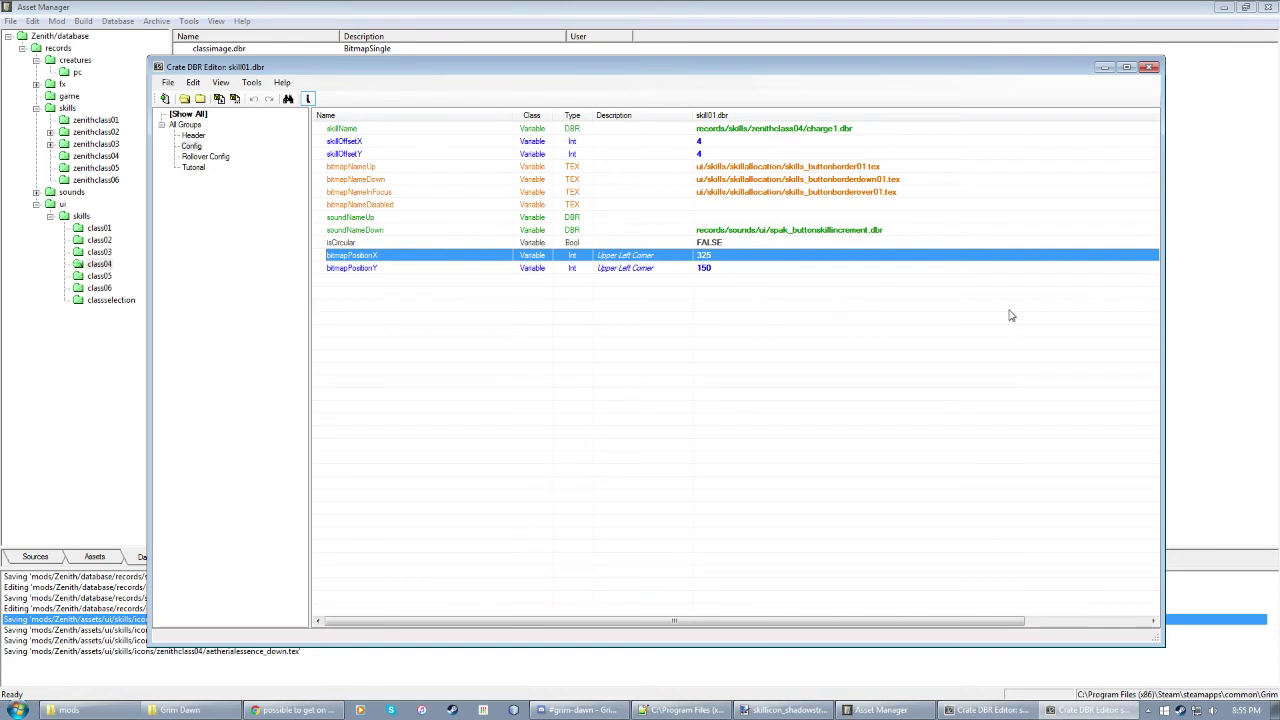
# Step: Switch to paint.net and compare the blank coordinate grid iqduf.jpg with the filled-in skill layout outridermastery_raw.pdn
pyautogui.click(775, 710)
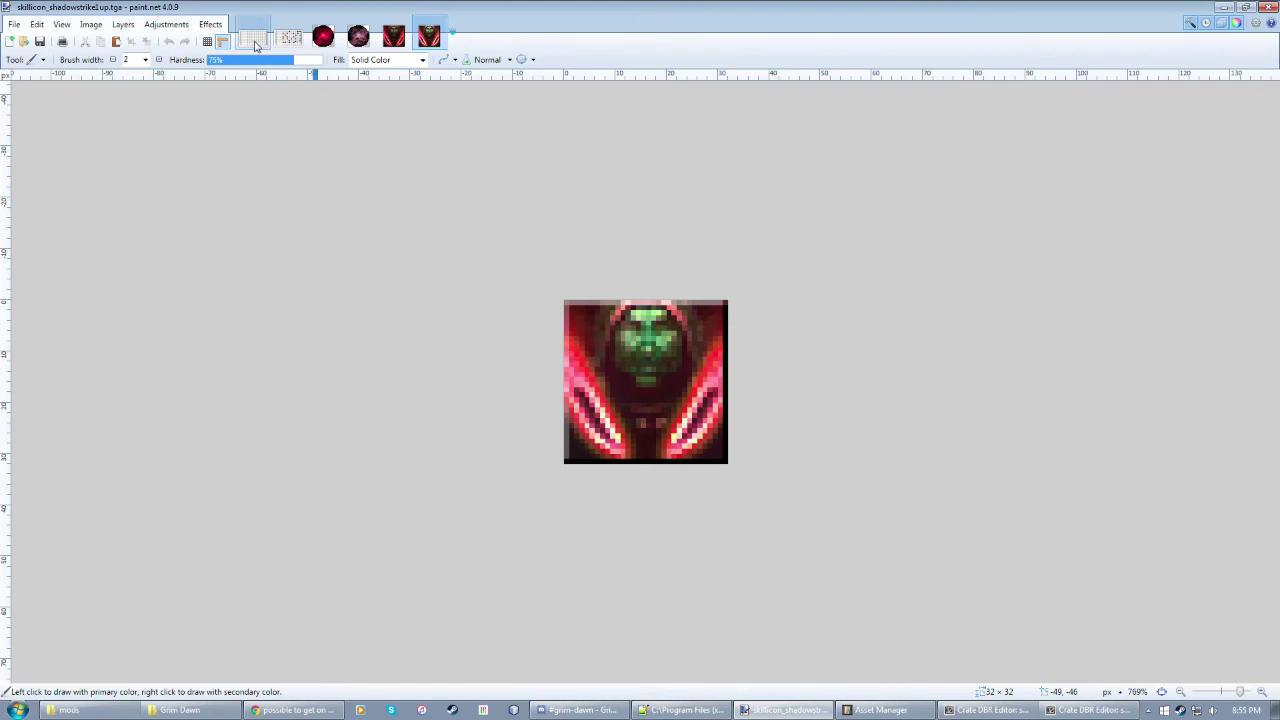
pyautogui.click(254, 42)
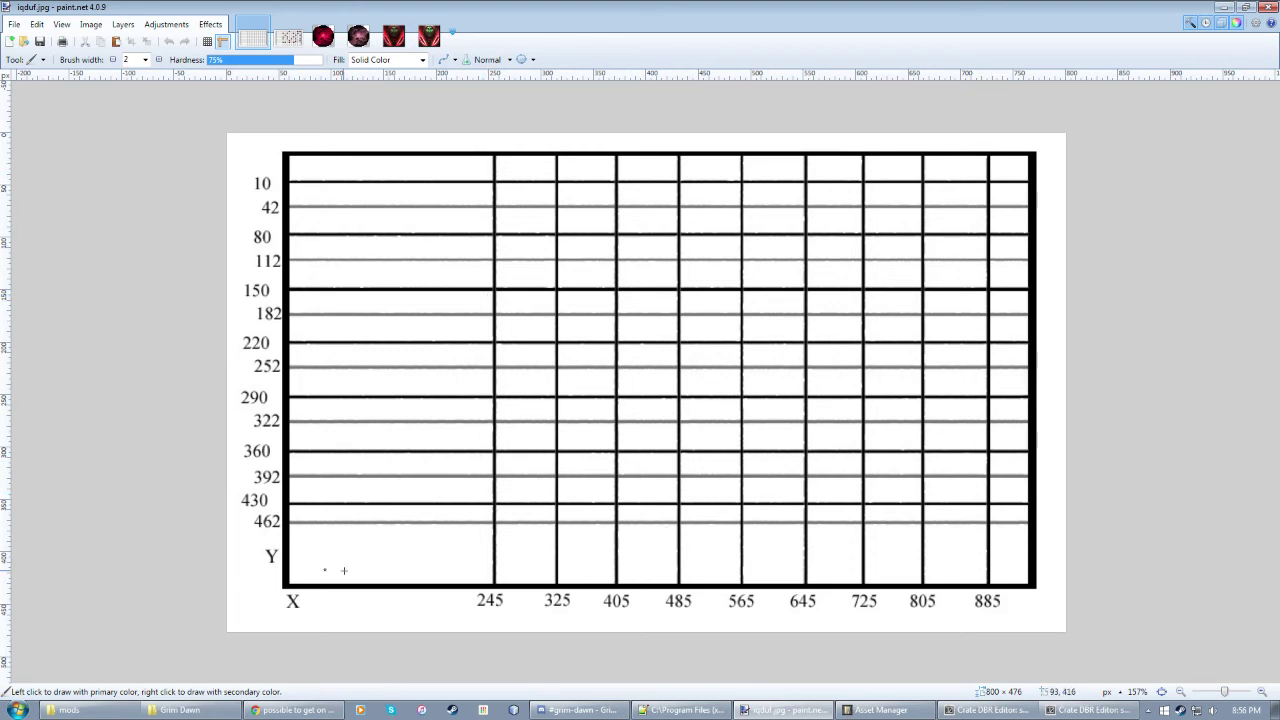
pyautogui.click(290, 37)
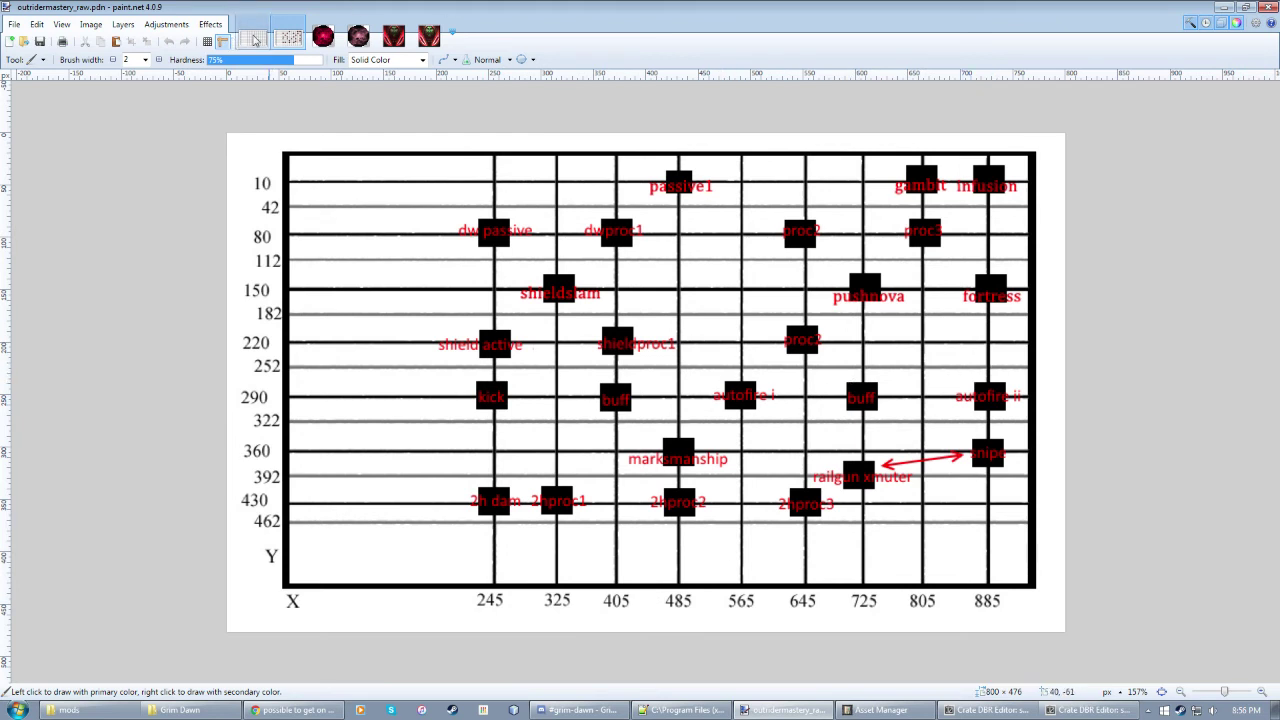
pyautogui.click(255, 40)
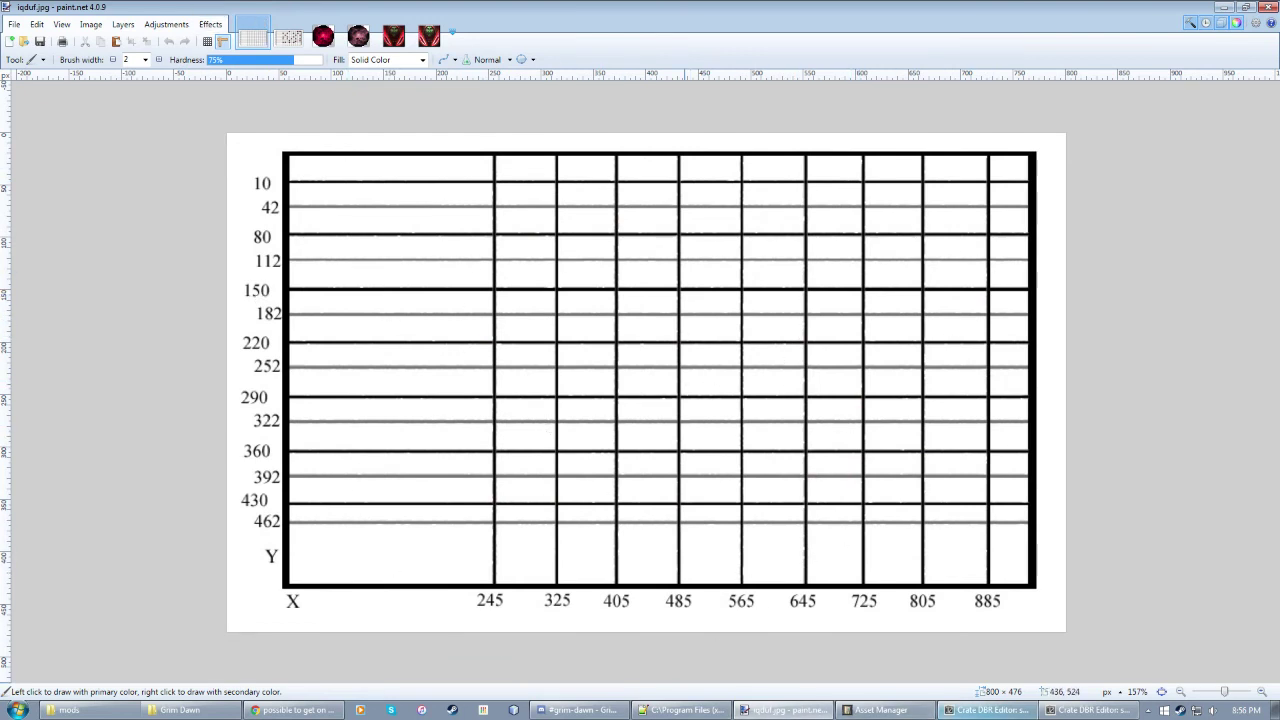
# Step: Return to skill01.dbr, check its bitmapPositionX, bitmapPositionY and bitmapNameUp entries against the grid, and close the record
pyautogui.click(985, 710)
pyautogui.click(689, 343)
pyautogui.click(722, 257)
pyautogui.click(722, 268)
pyautogui.click(735, 411)
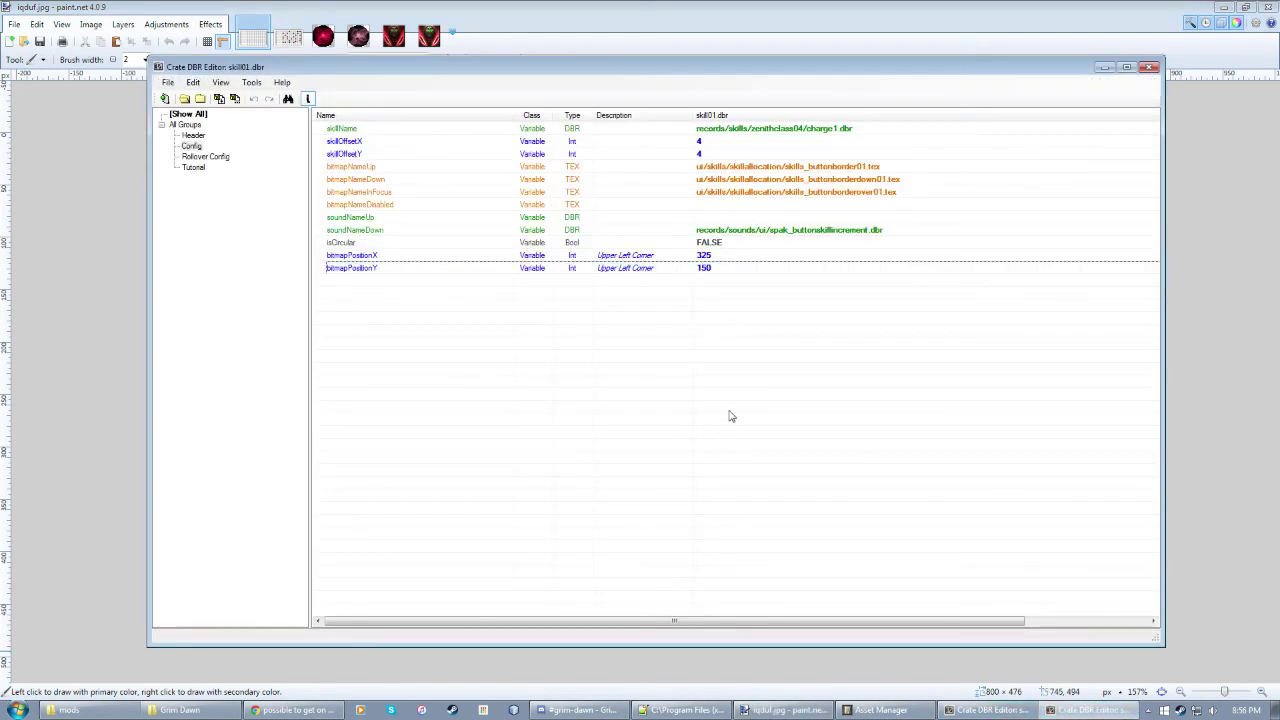
pyautogui.click(812, 170)
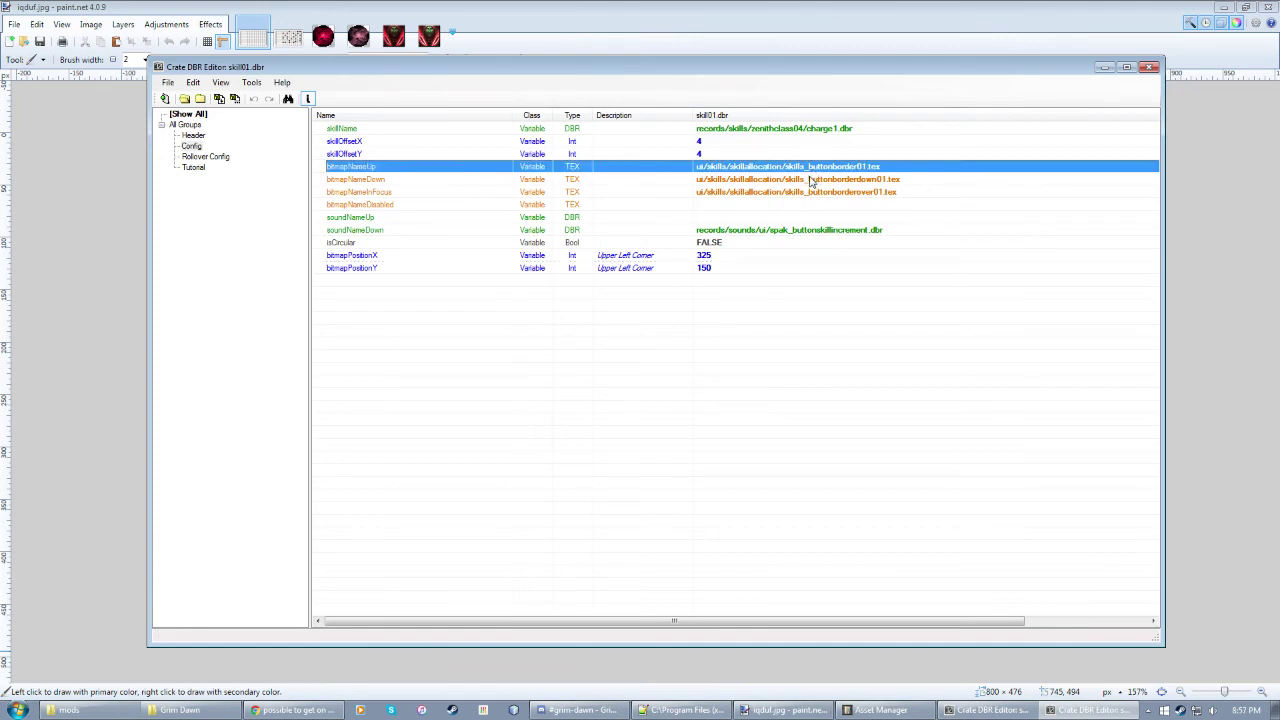
pyautogui.click(1149, 67)
# Step: Open skill02.dbr and skill01.dbr from the class04 ui folder and arrange their Config values side by side
pyautogui.click(900, 710)
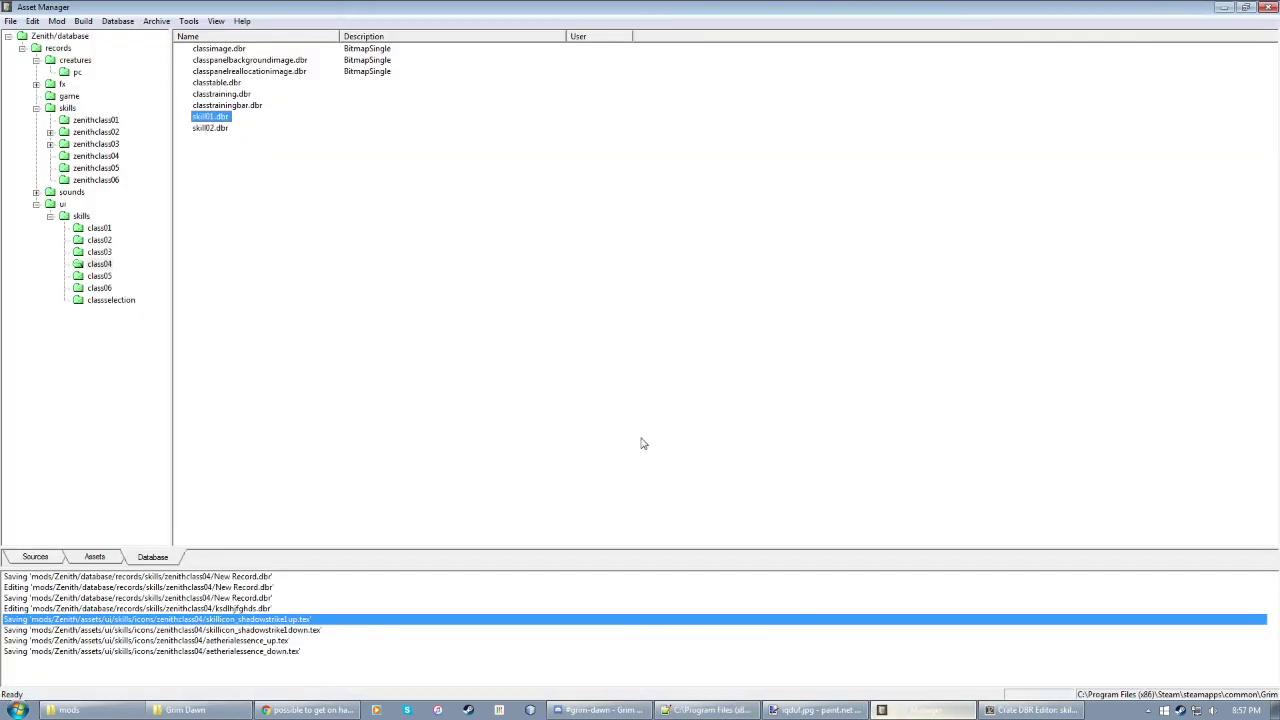
pyautogui.doubleClick(218, 128)
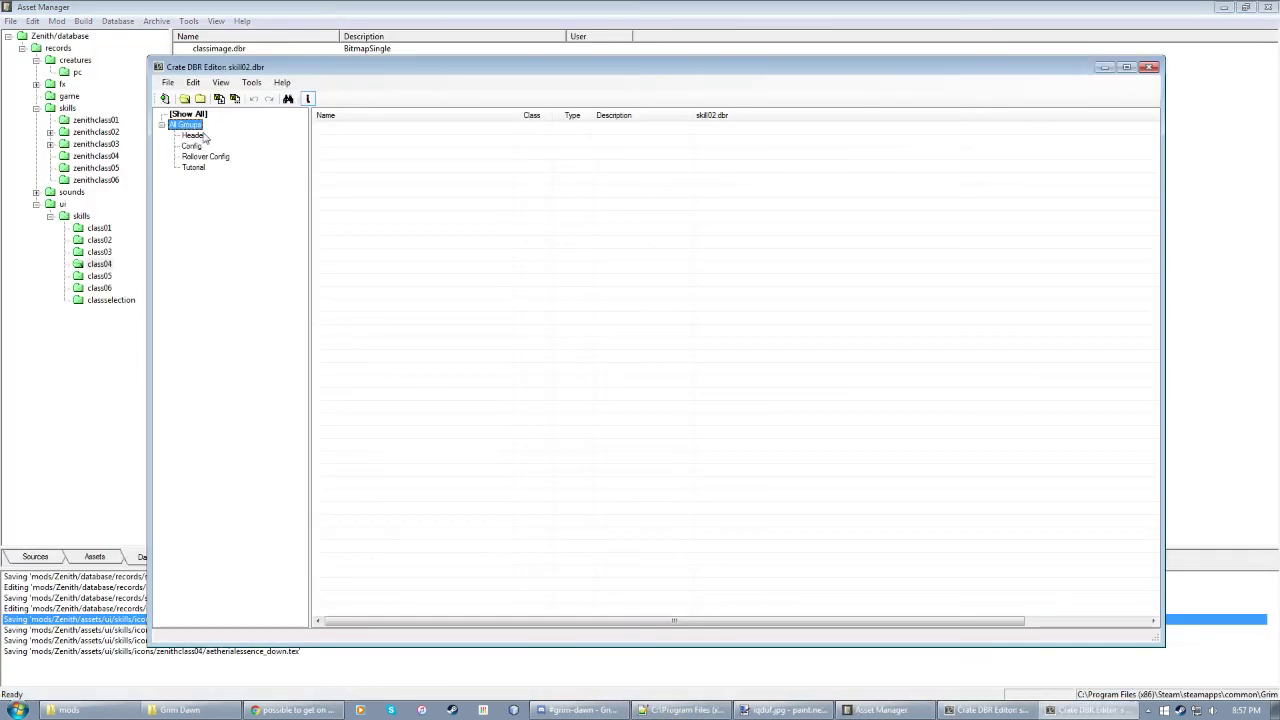
pyautogui.click(192, 146)
pyautogui.moveTo(151, 228); pyautogui.dragTo(386, 236)
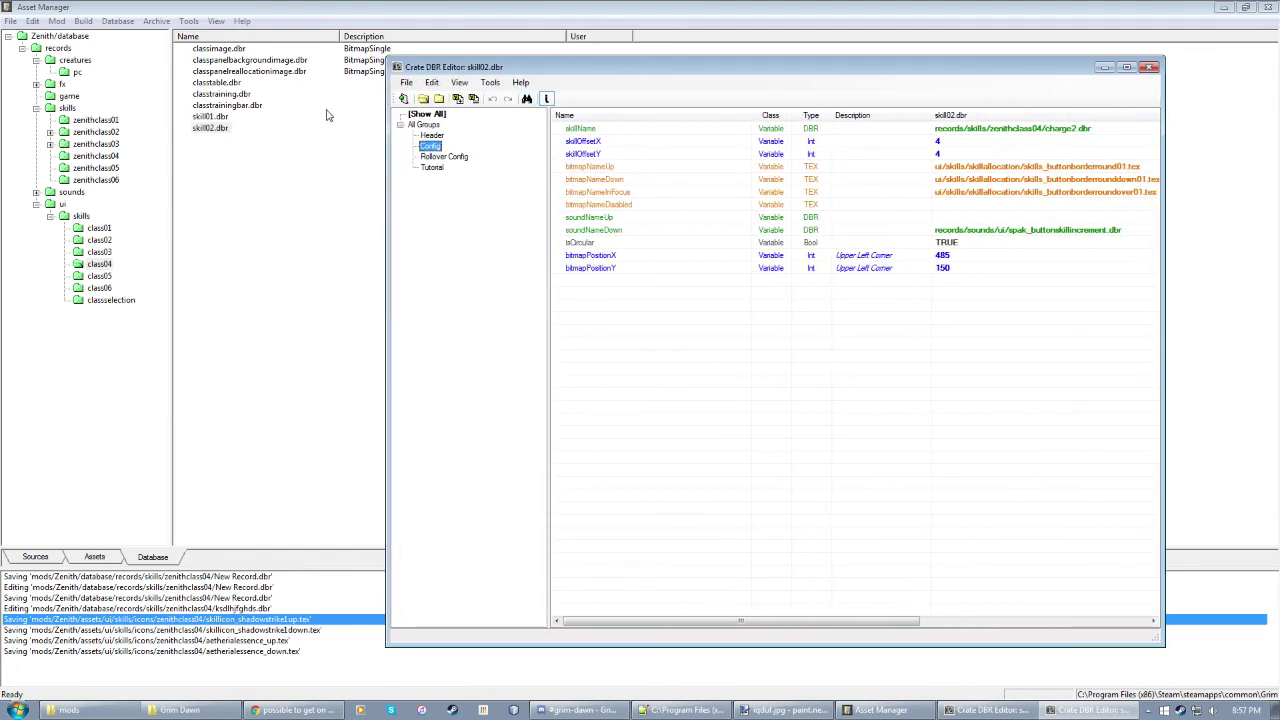
pyautogui.doubleClick(224, 117)
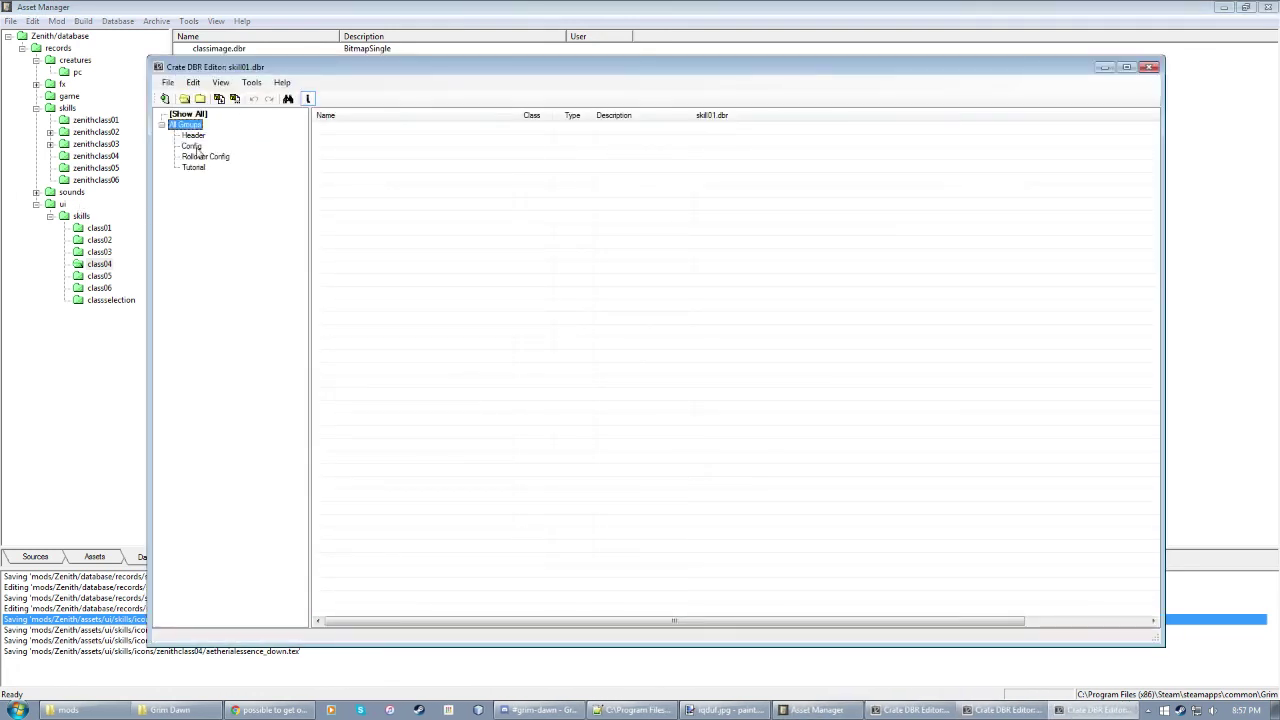
pyautogui.click(192, 146)
pyautogui.click(1005, 710)
pyautogui.moveTo(368, 68); pyautogui.dragTo(146, 89)
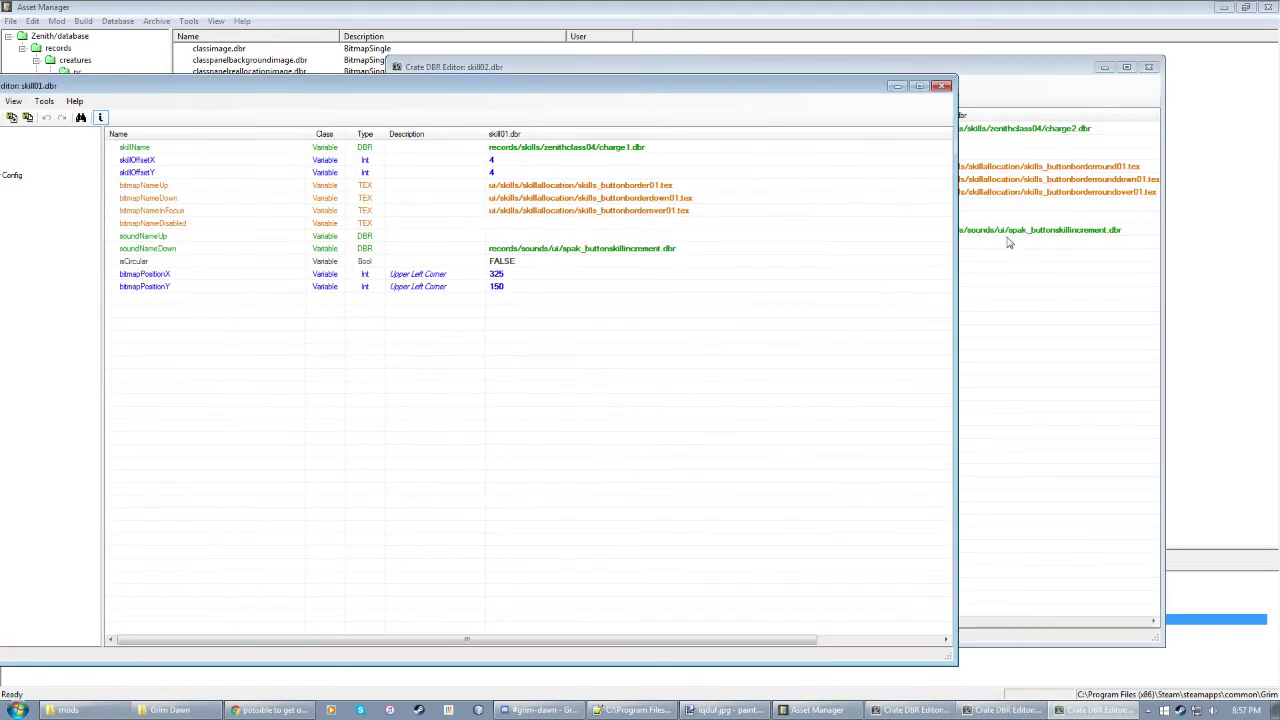
pyautogui.moveTo(957, 223); pyautogui.dragTo(712, 223)
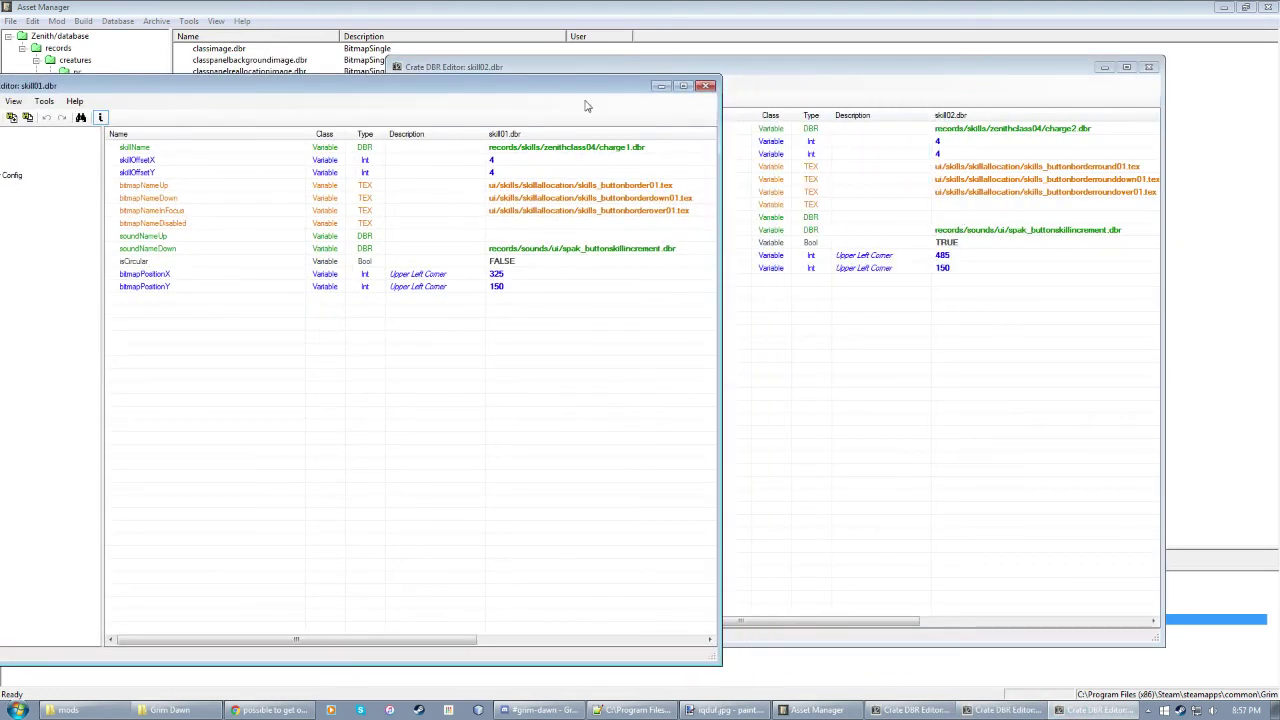
pyautogui.moveTo(530, 91); pyautogui.dragTo(737, 73)
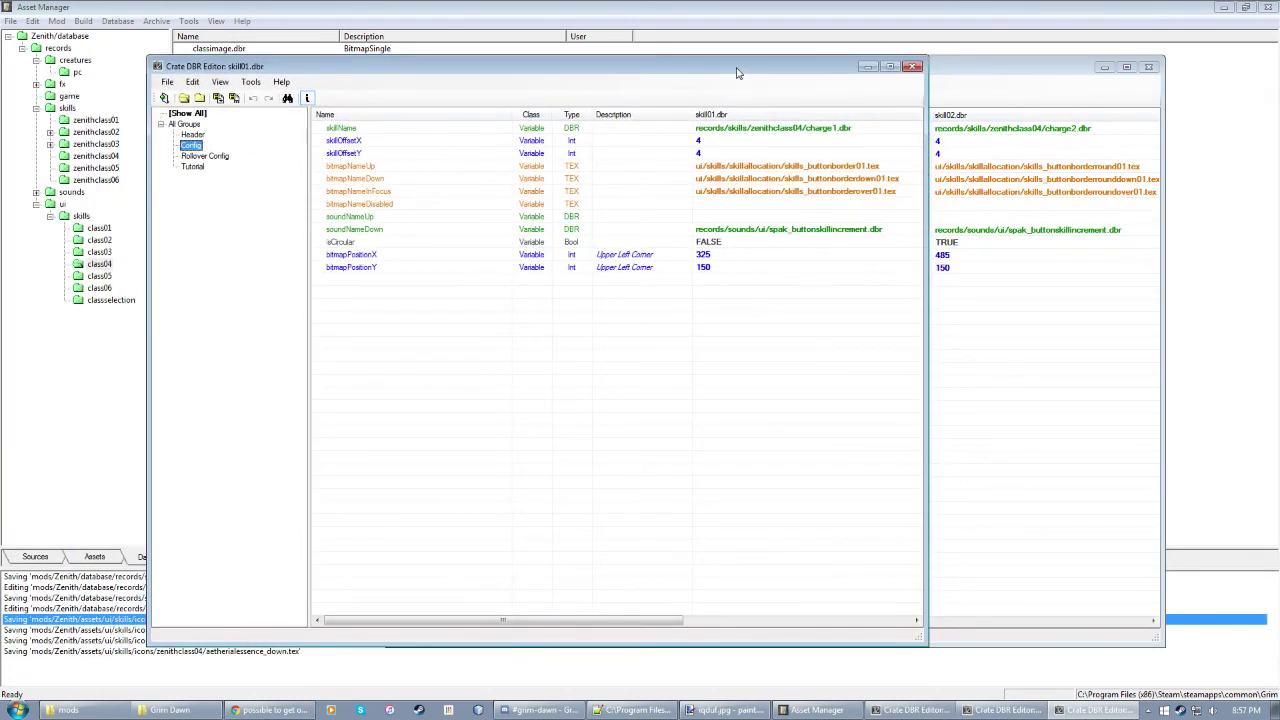
# Step: Compare the skillName and bitmap position entries of skill01.dbr and skill02.dbr, and close both records
pyautogui.click(819, 133)
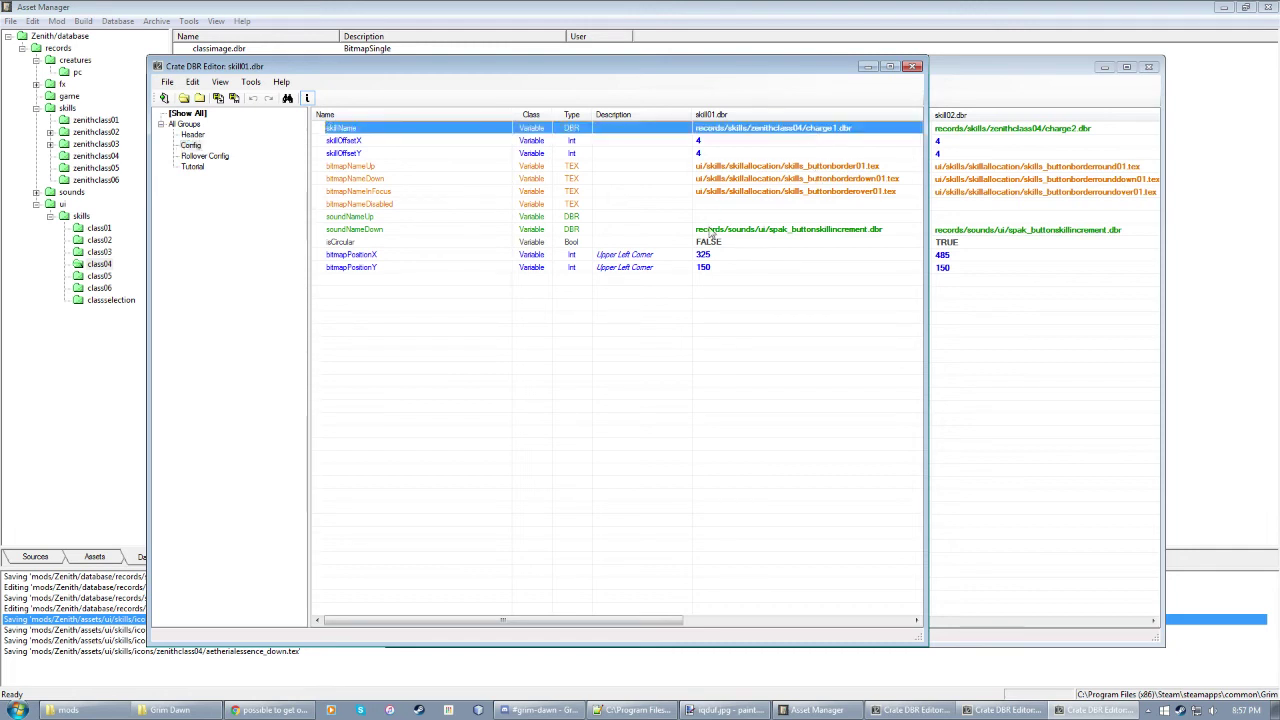
pyautogui.click(710, 258)
pyautogui.click(711, 271)
pyautogui.click(724, 480)
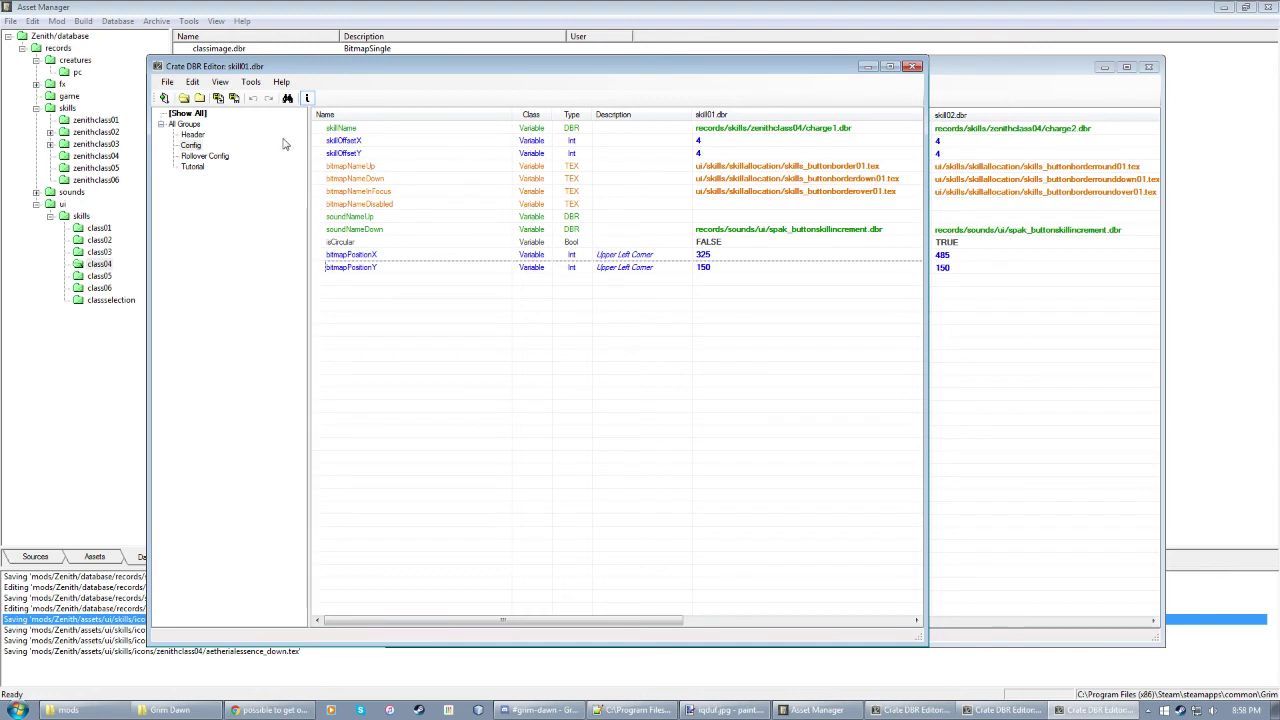
pyautogui.click(913, 67)
pyautogui.click(1148, 66)
pyautogui.moveTo(247, 205); pyautogui.dragTo(192, 114)
pyautogui.click(256, 147)
# Step: Open the tabSkillButtons array in the Config group of class04's classtable.dbr and add two empty entries
pyautogui.click(213, 85)
pyautogui.doubleClick(213, 84)
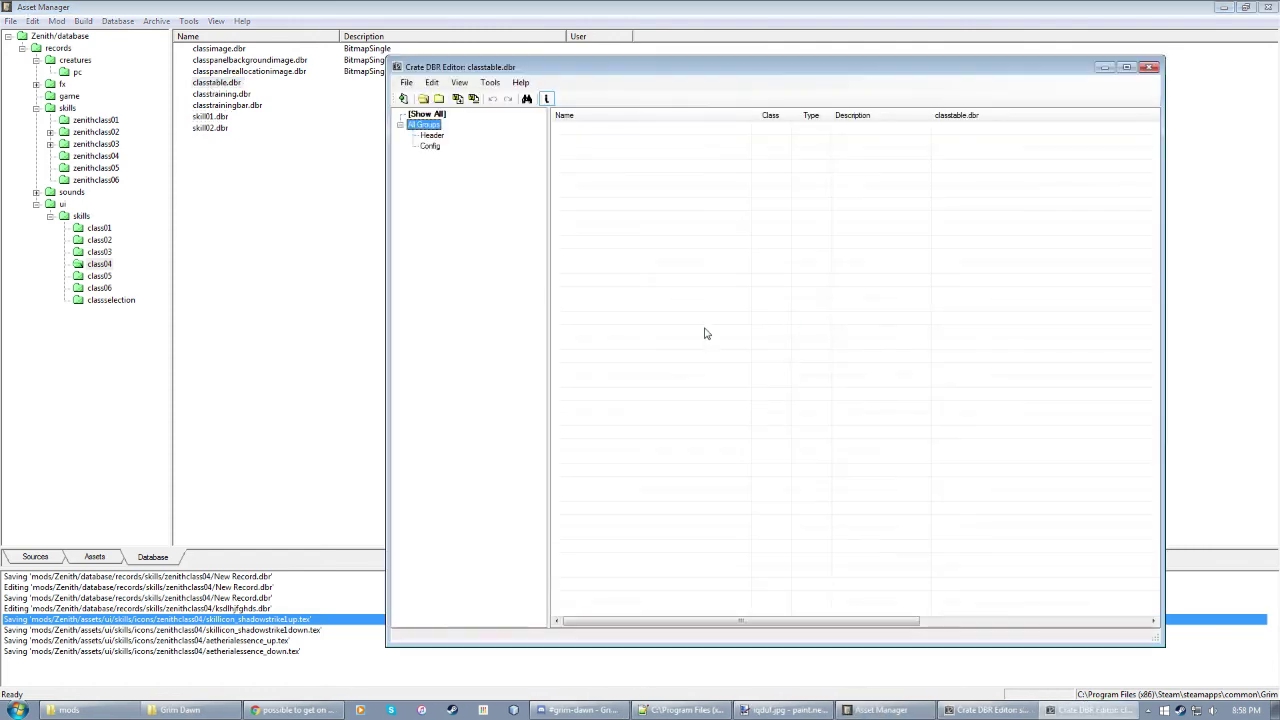
pyautogui.click(429, 145)
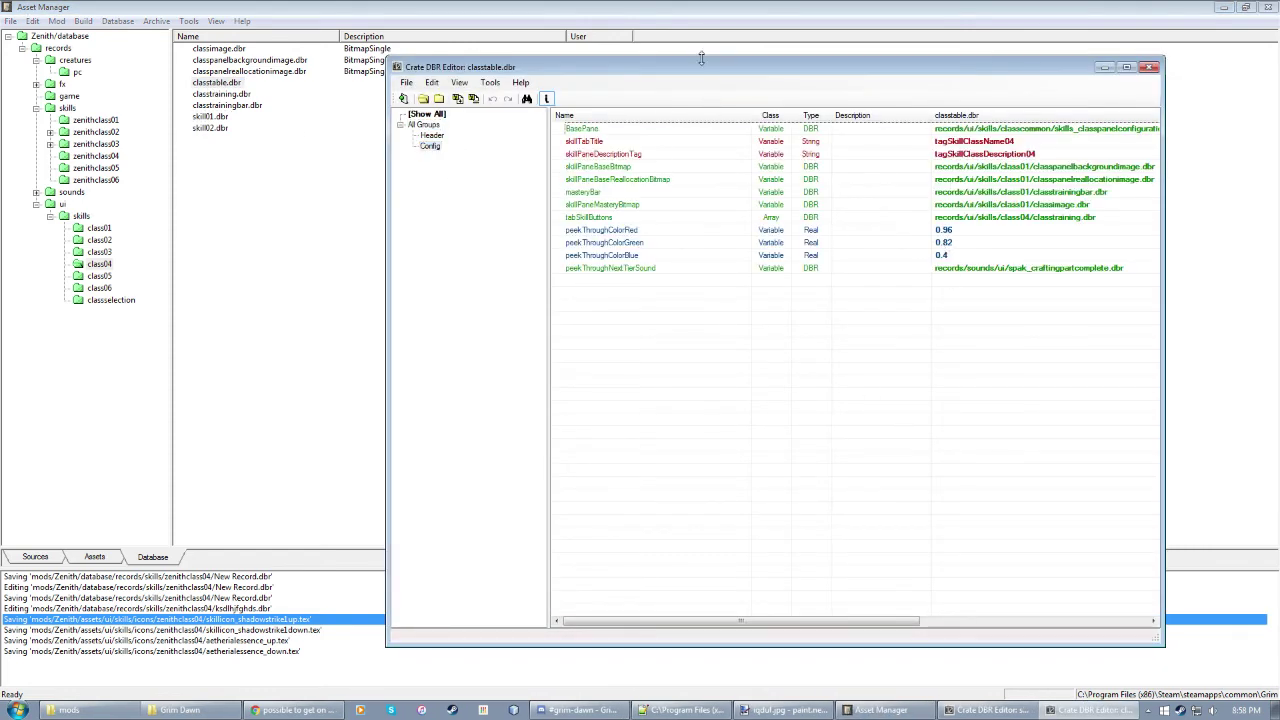
pyautogui.moveTo(386, 226); pyautogui.dragTo(188, 226)
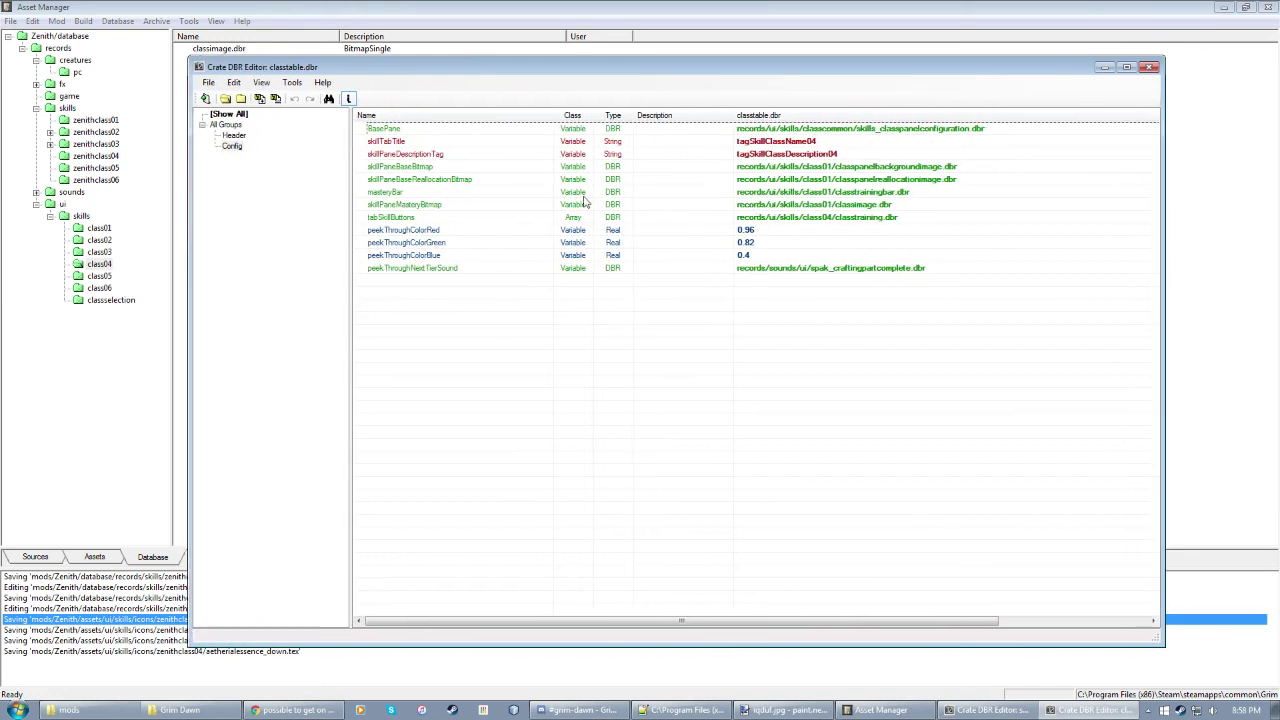
pyautogui.click(232, 146)
pyautogui.click(394, 218)
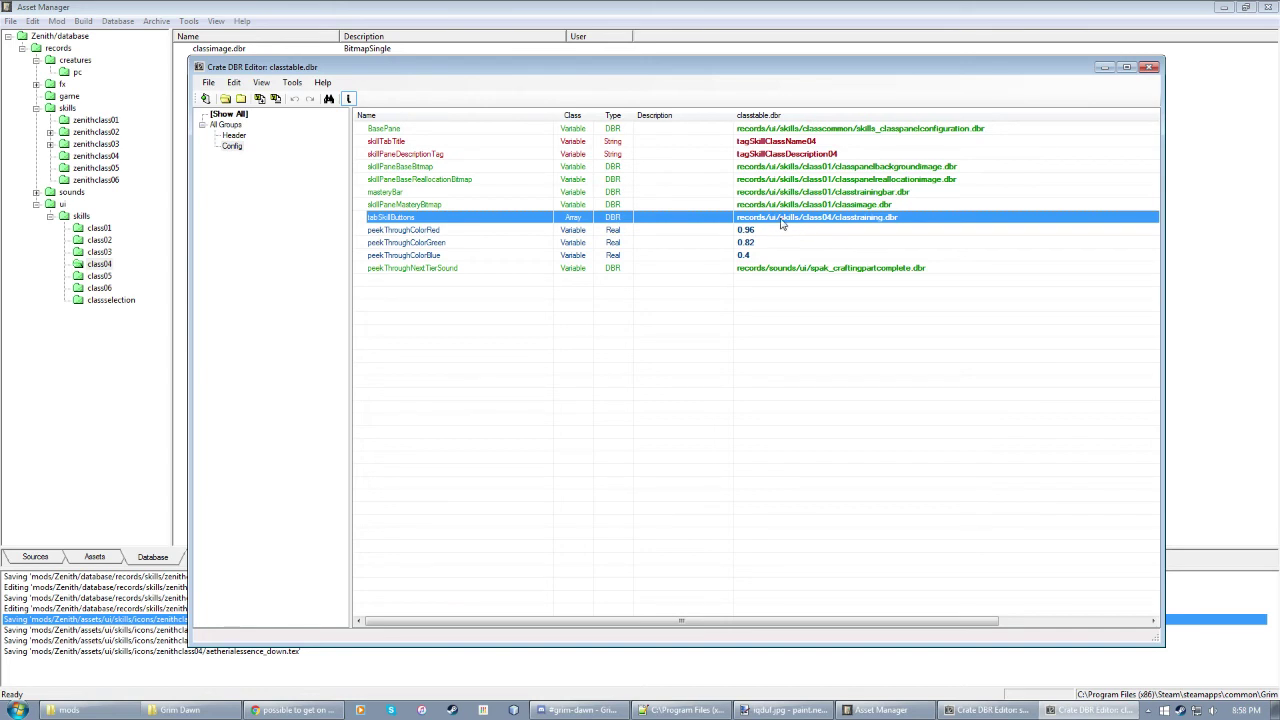
pyautogui.doubleClick(783, 224)
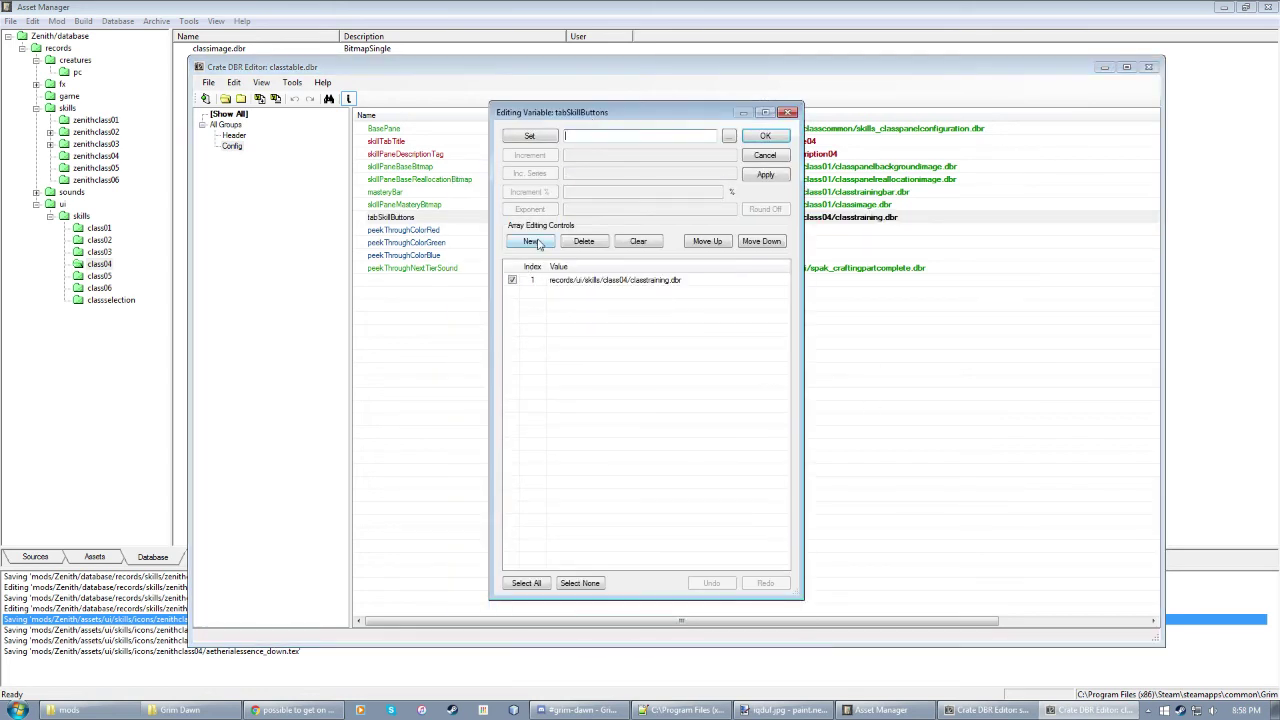
pyautogui.doubleClick(530, 241)
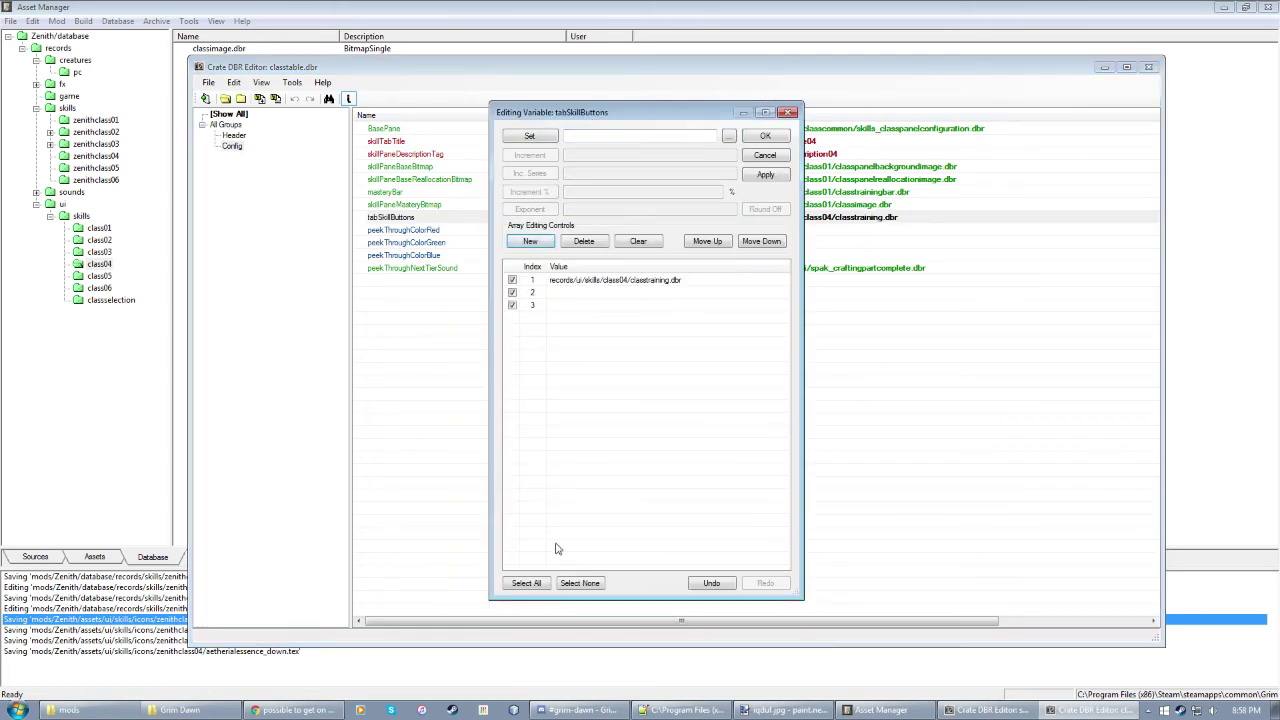
# Step: Set the second tabSkillButtons entry to records/ui/skills/class04/skill01.dbr
pyautogui.click(562, 296)
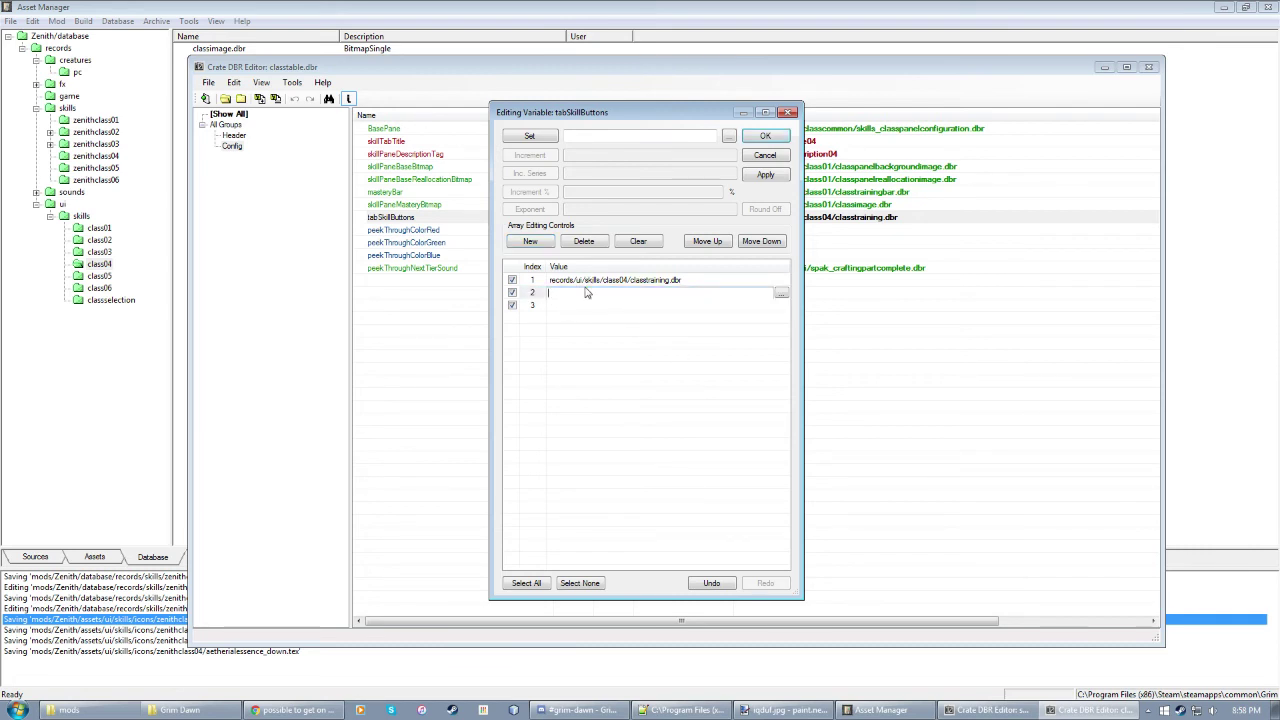
pyautogui.write('records/ui/skills/class04/skill01.dbr')
pyautogui.press('Return')
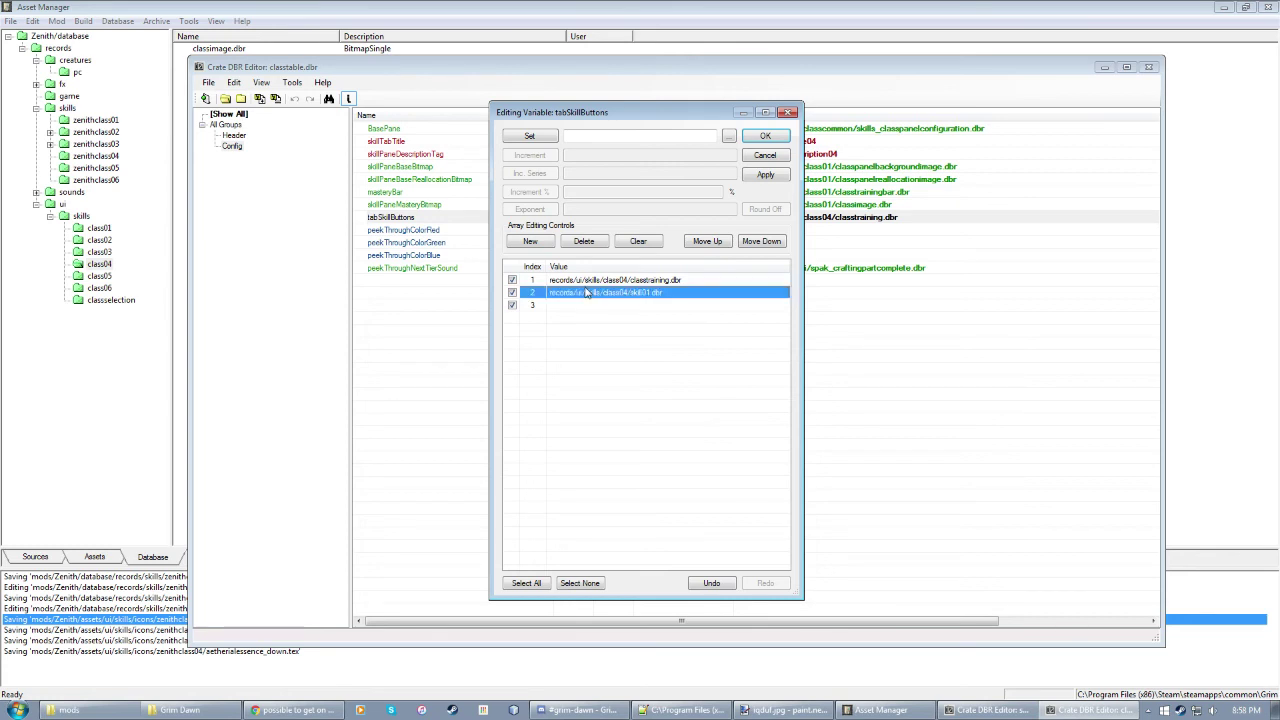
# Step: Set the third tabSkillButtons entry to records/ui/skills/class04/skill02.dbr, apply the array and close classtable.dbr
pyautogui.click(587, 292)
pyautogui.hotkey('ctrl', 'c')
pyautogui.click(650, 305)
pyautogui.hotkey('ctrl', 'v')
pyautogui.press('Return')
pyautogui.click(763, 137)
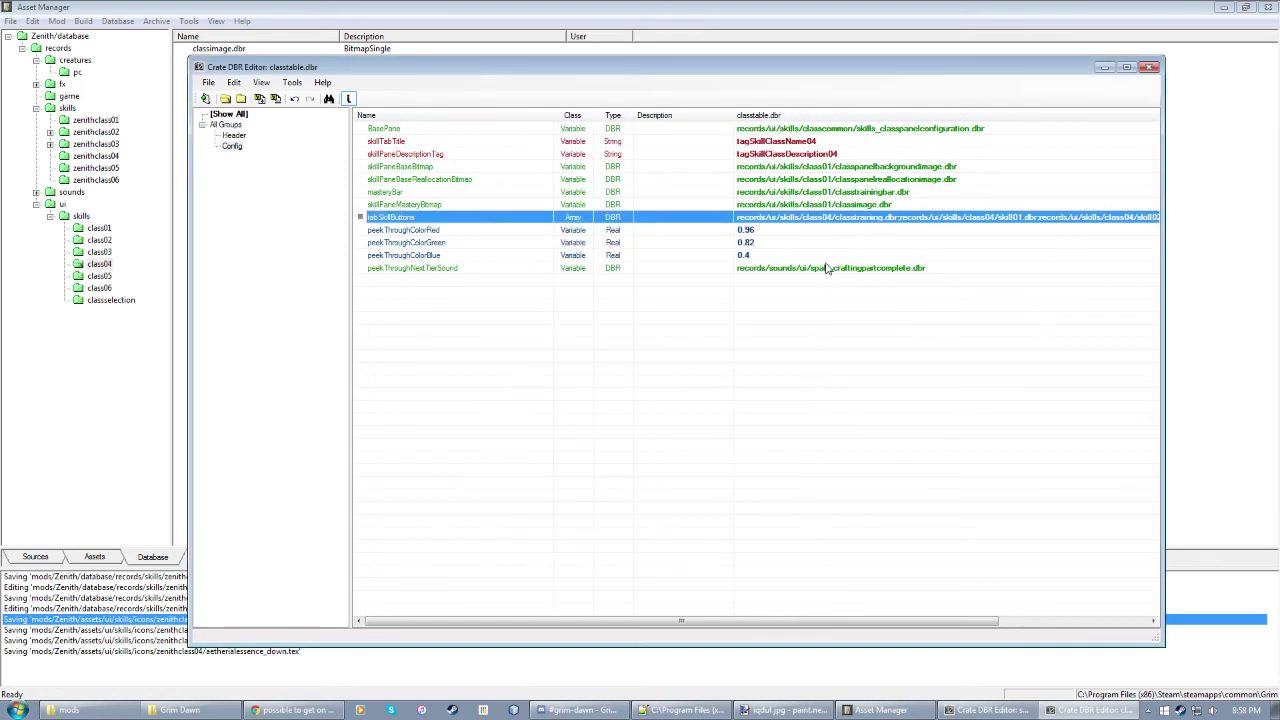
pyautogui.click(651, 375)
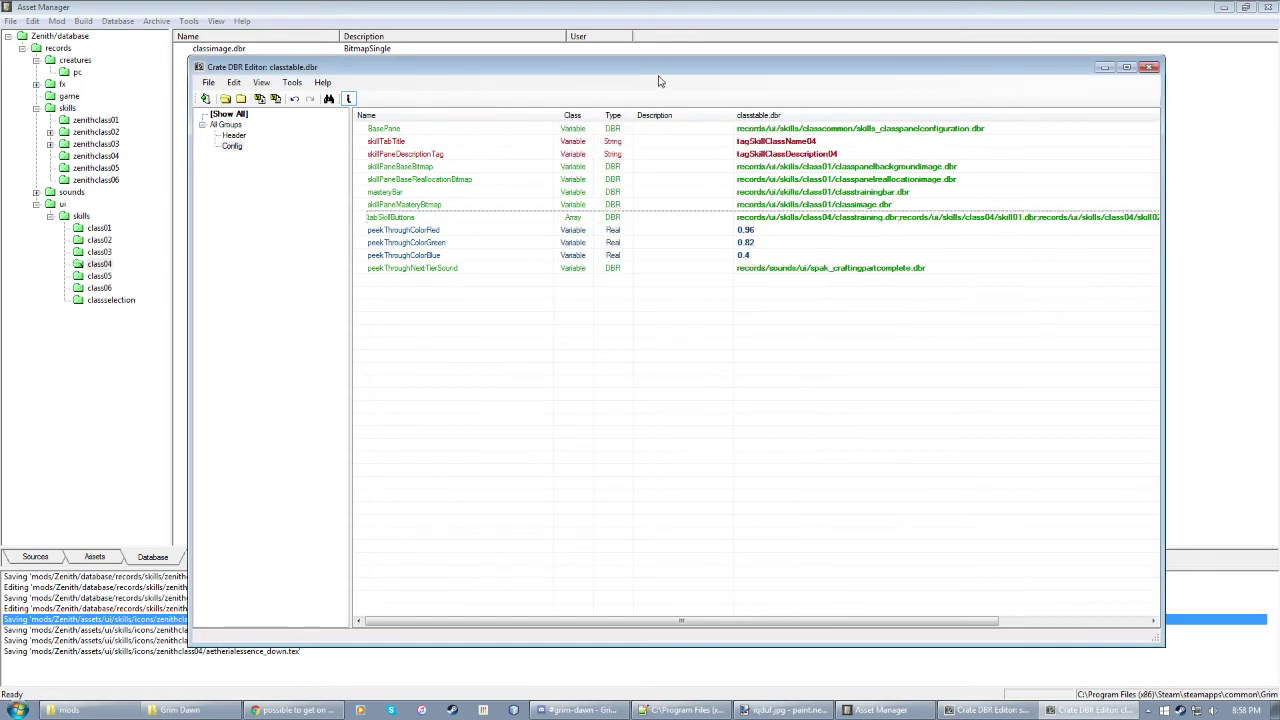
pyautogui.moveTo(659, 81); pyautogui.dragTo(624, 84)
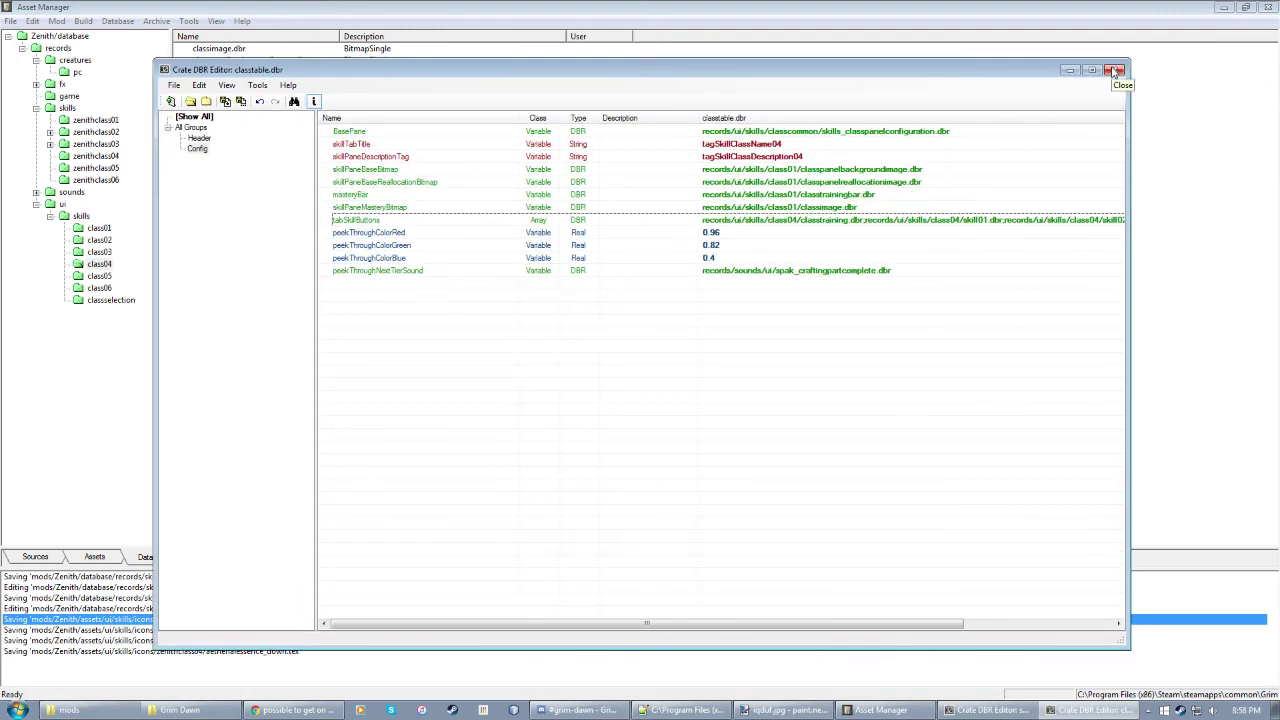
pyautogui.click(862, 221)
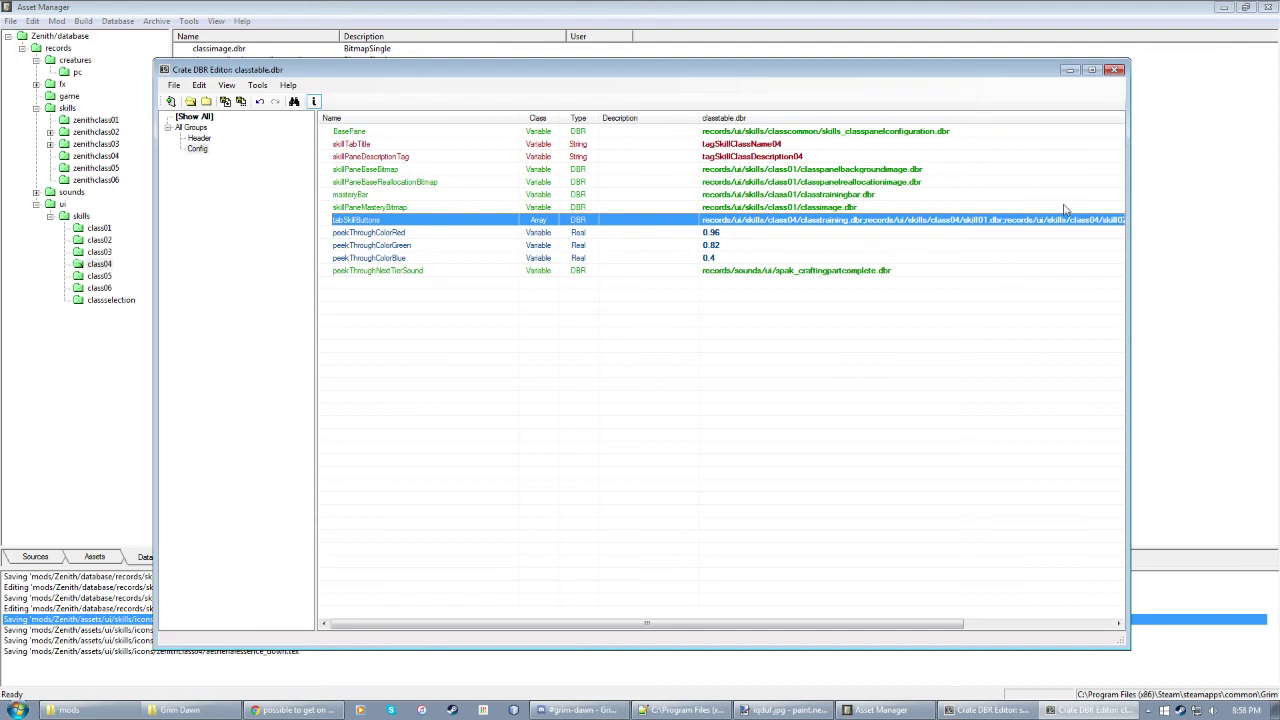
pyautogui.click(1116, 70)
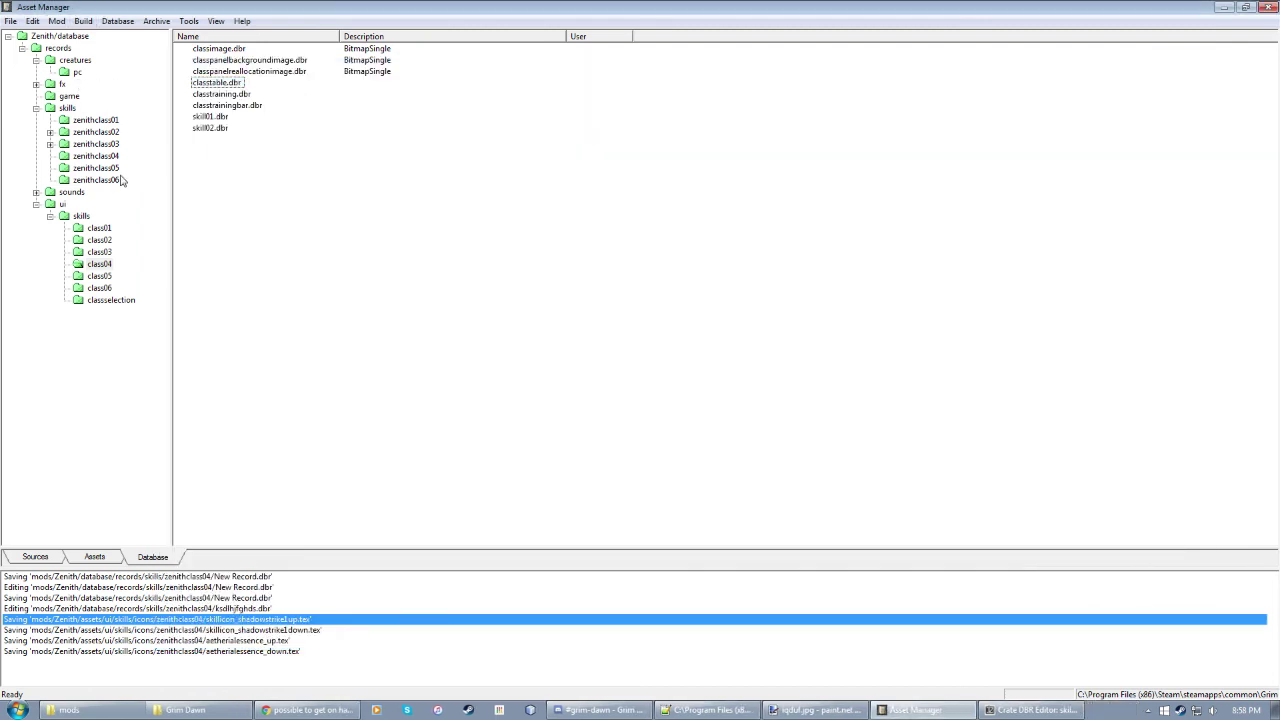
# Step: Check the Skill List entries of _classtree_class04.dbr in the zenithclass04 folder and close the record
pyautogui.click(110, 159)
pyautogui.doubleClick(226, 49)
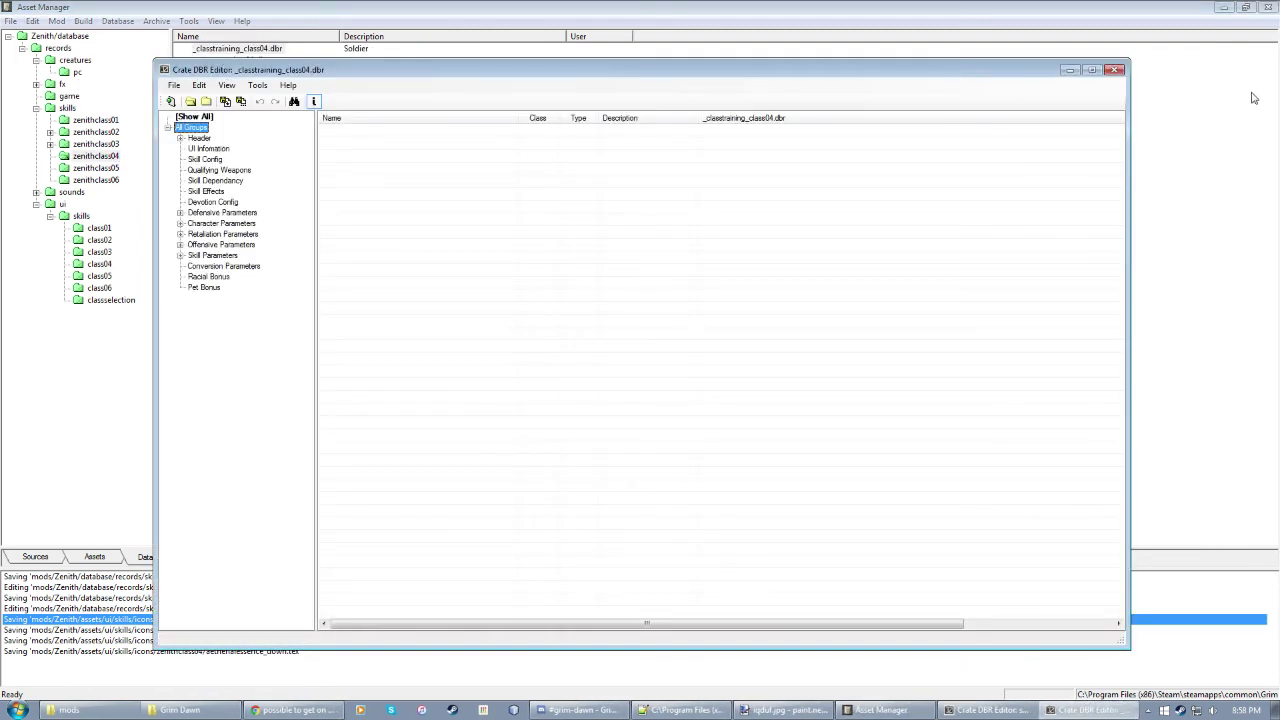
pyautogui.click(1116, 69)
pyautogui.doubleClick(240, 60)
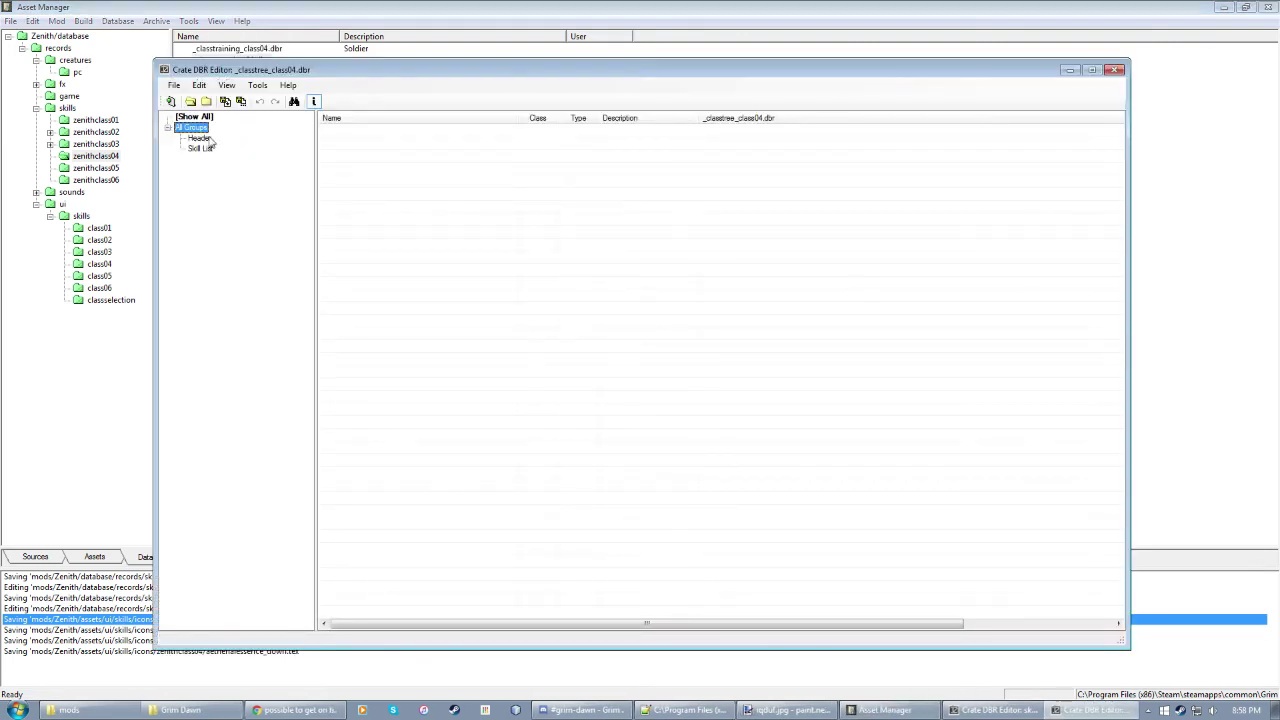
pyautogui.click(200, 148)
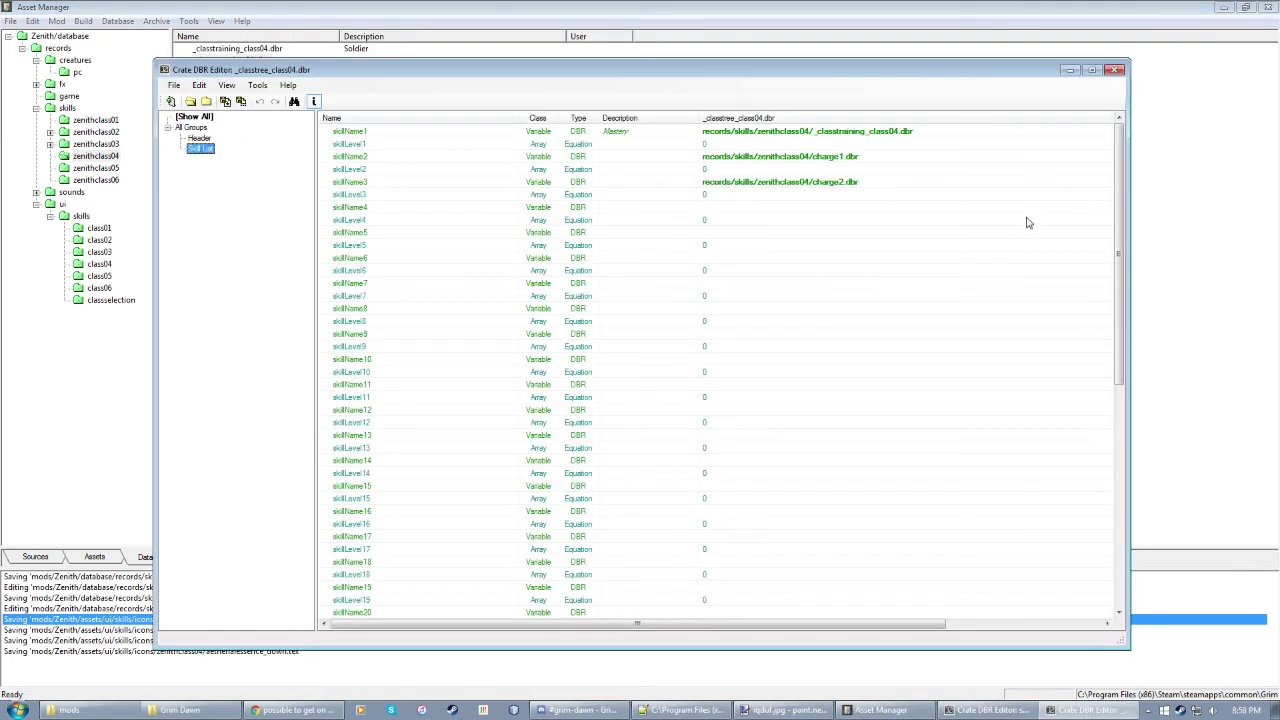
pyautogui.click(1116, 69)
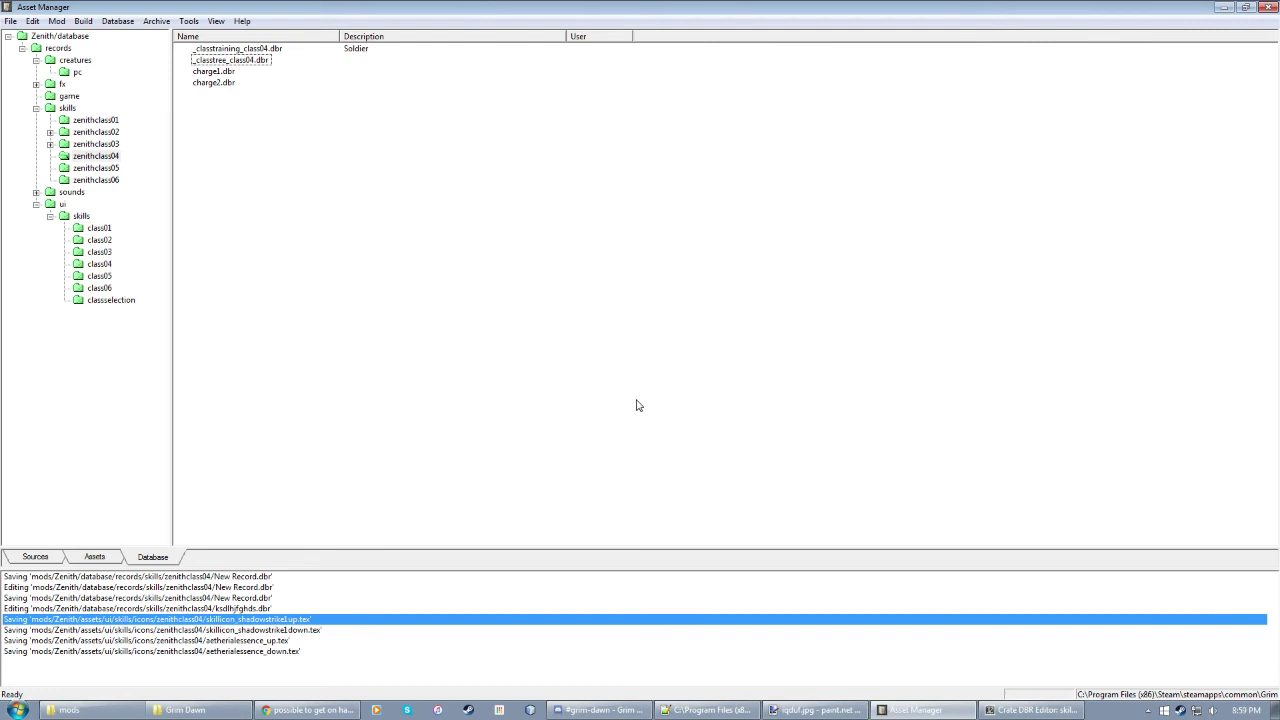
# Step: Open the Config group of skills_classselectiontable.dbr in the classselection folder and review its masteryMasterySelectedDescriptionTags array
pyautogui.click(101, 300)
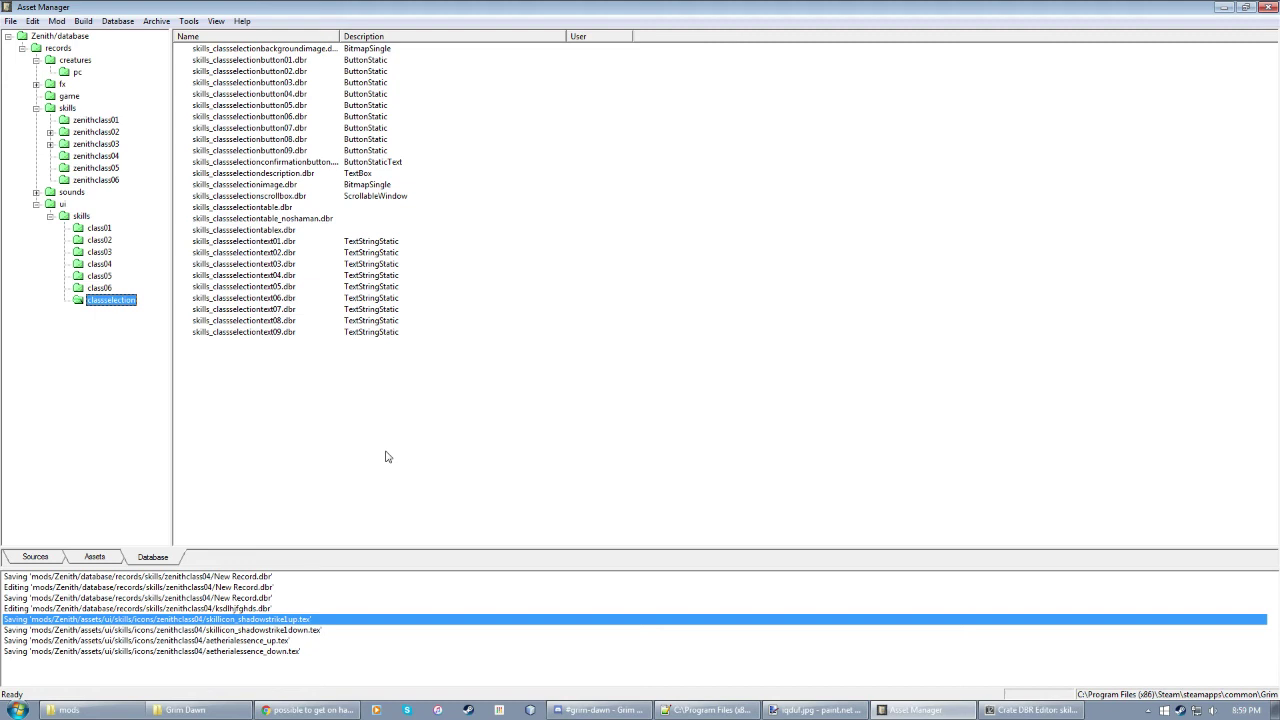
pyautogui.click(258, 207)
pyautogui.doubleClick(258, 207)
pyautogui.click(205, 150)
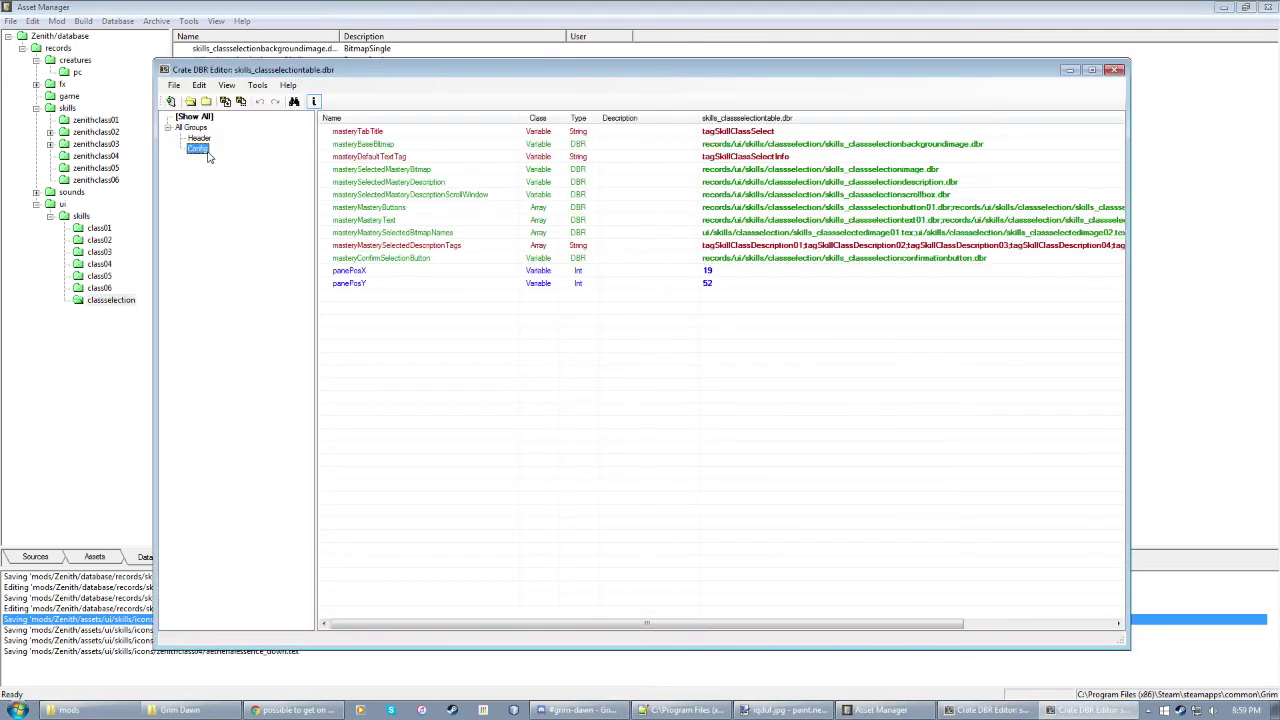
pyautogui.doubleClick(774, 249)
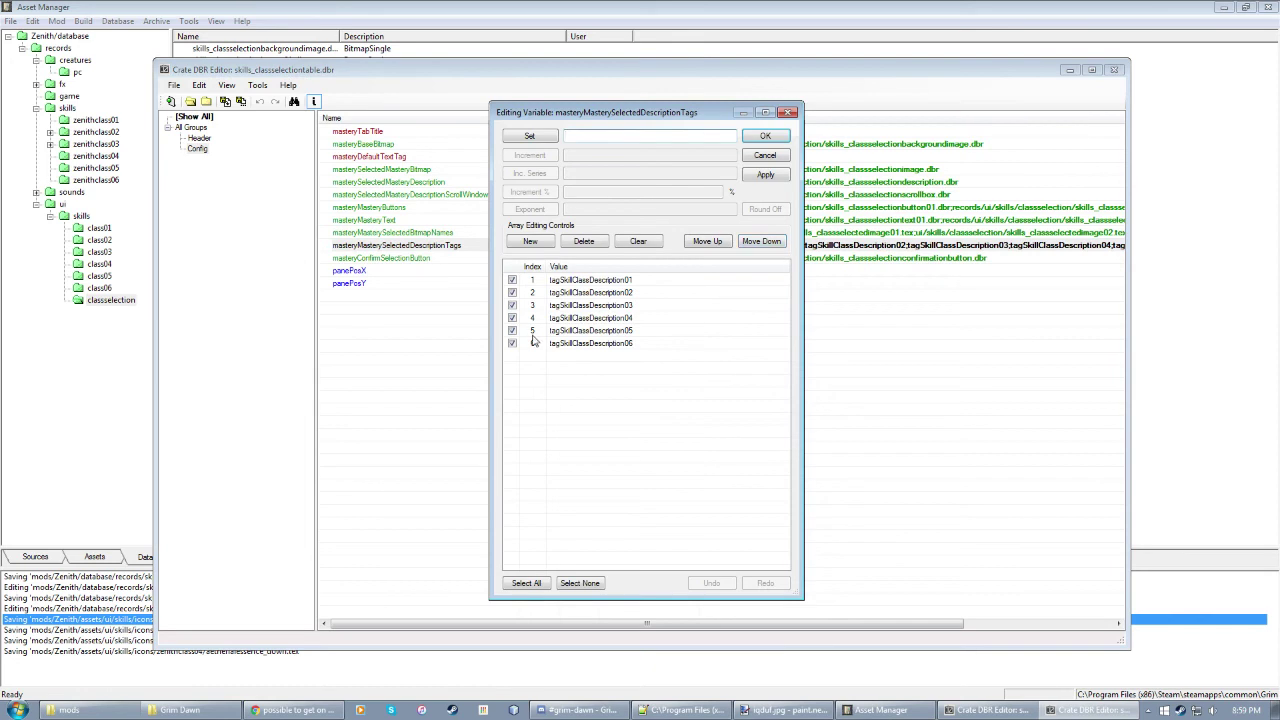
pyautogui.click(591, 281)
pyautogui.moveTo(600, 112); pyautogui.dragTo(419, 107)
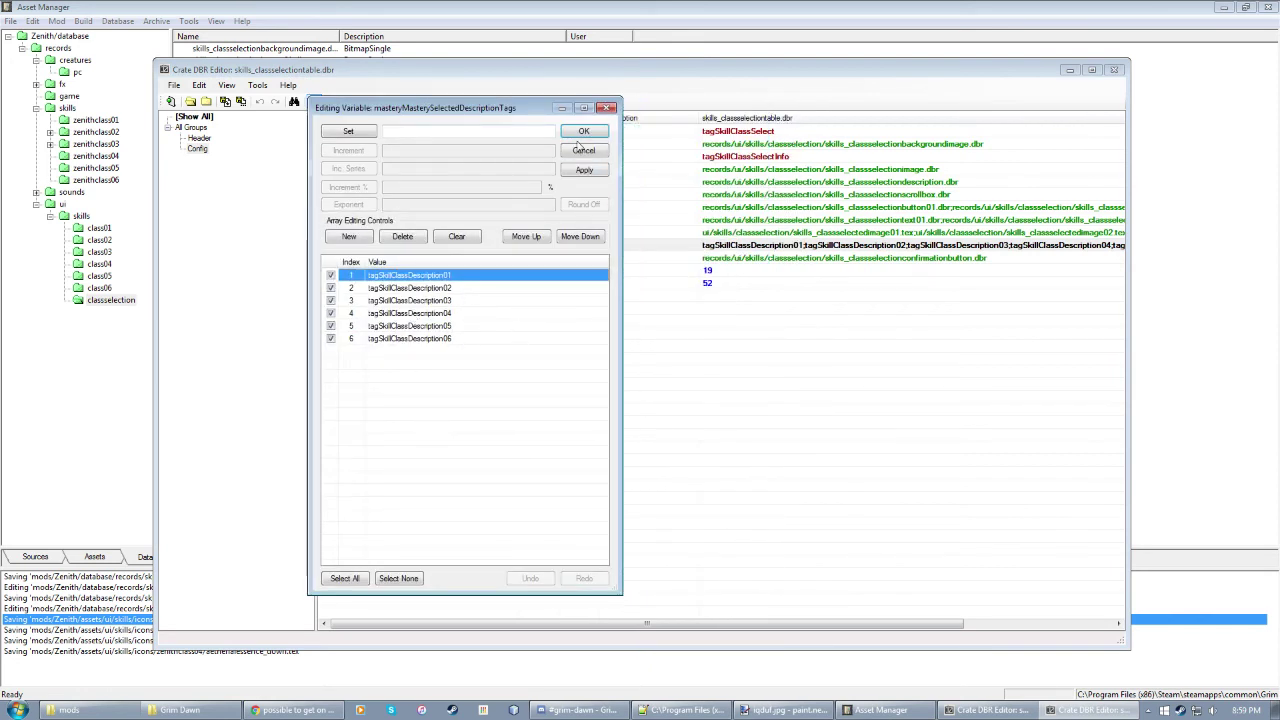
pyautogui.click(384, 316)
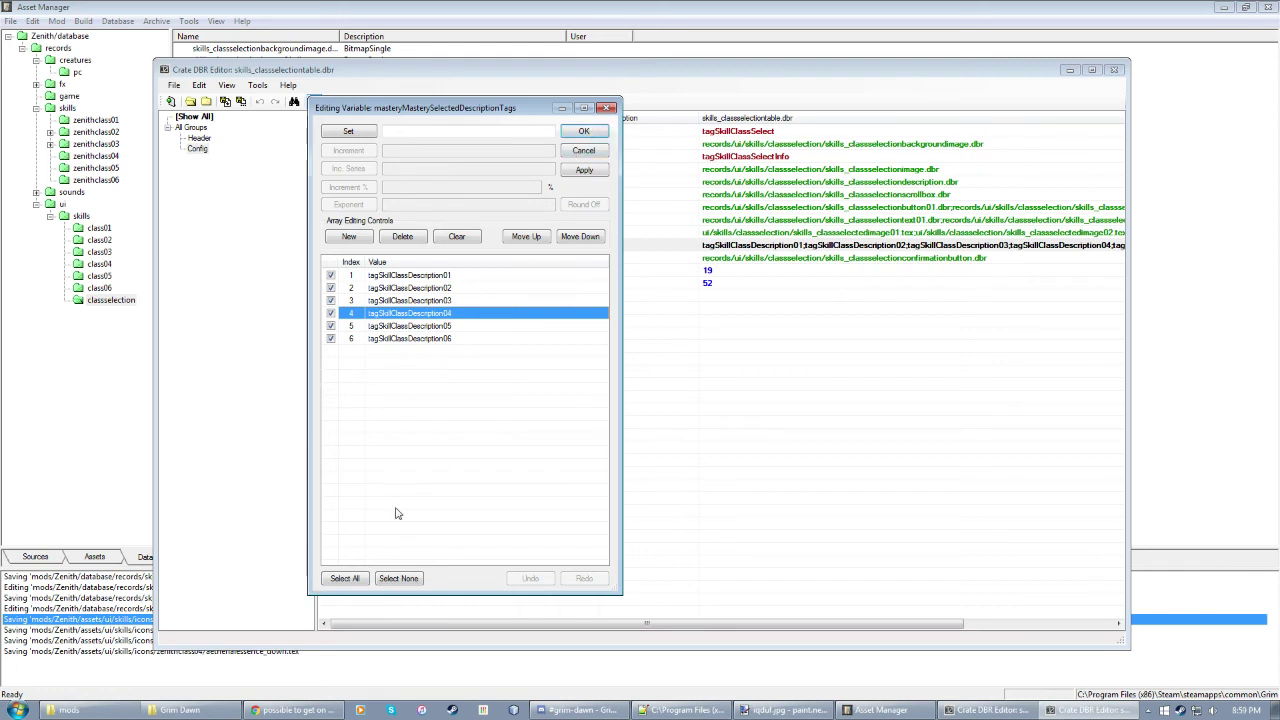
pyautogui.click(592, 132)
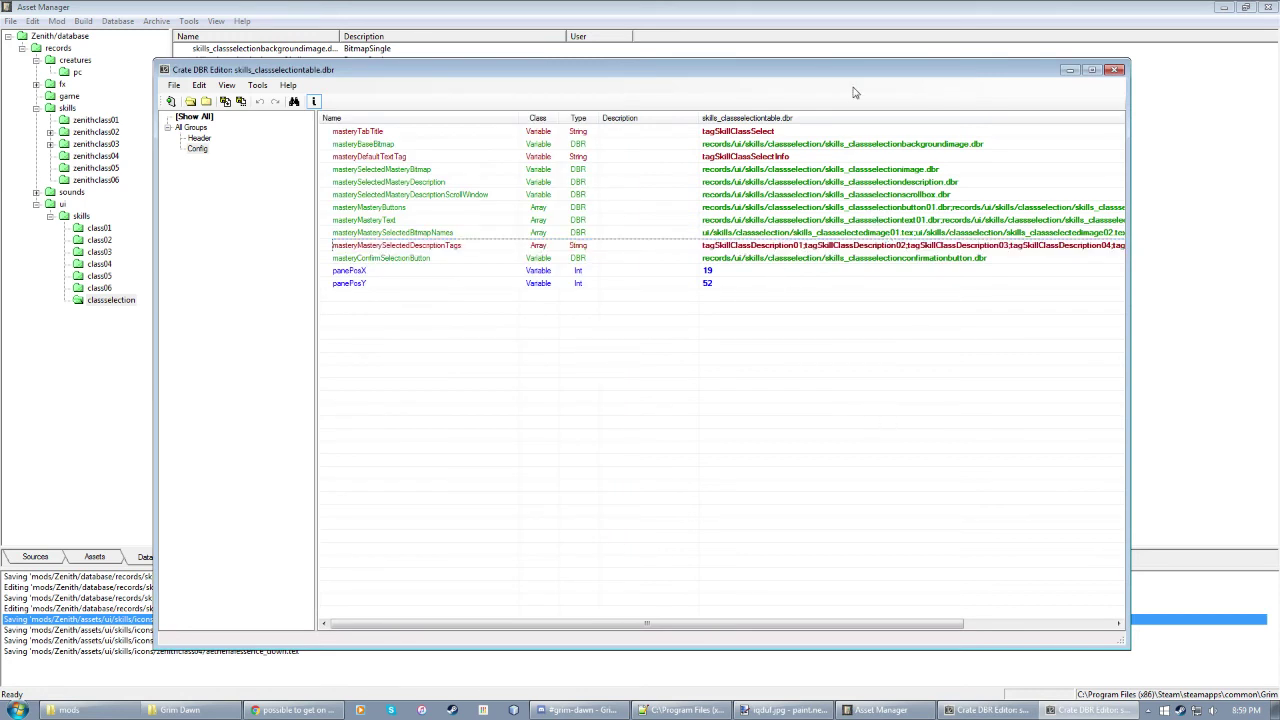
# Step: Review the masteryMasterySelectedBitmapNames array of the class selection table and close the record
pyautogui.doubleClick(803, 234)
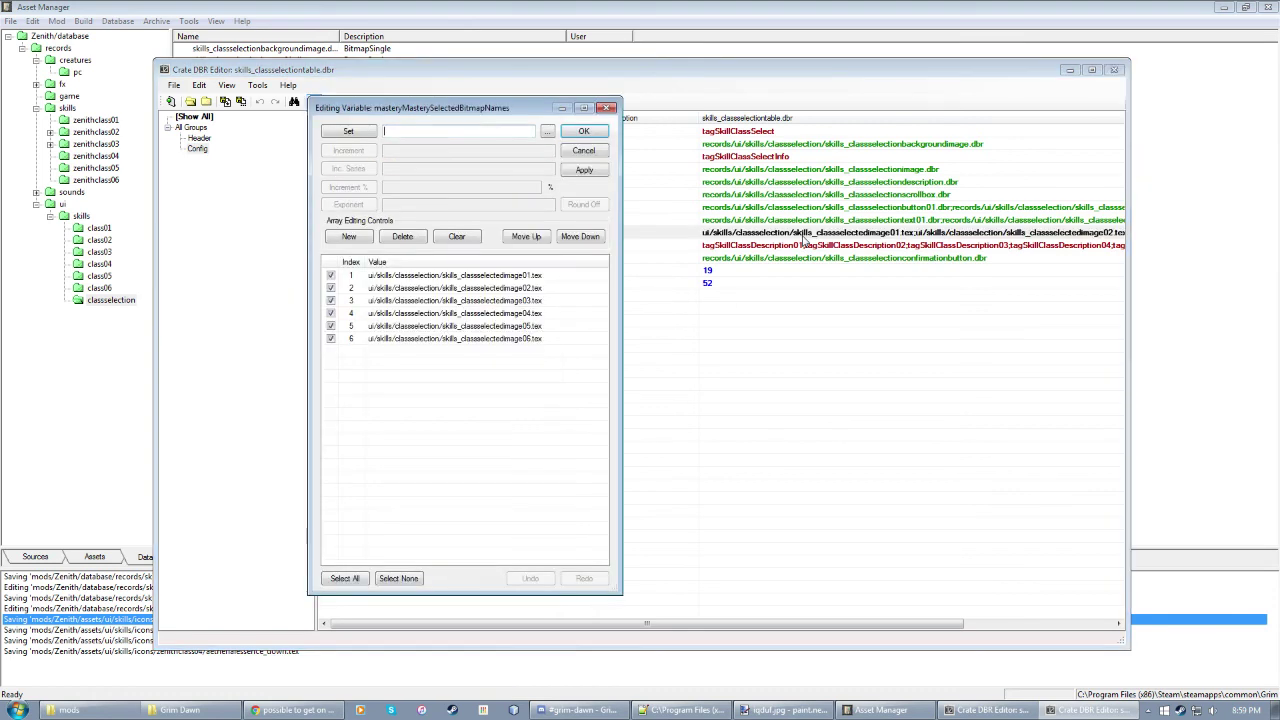
pyautogui.click(586, 131)
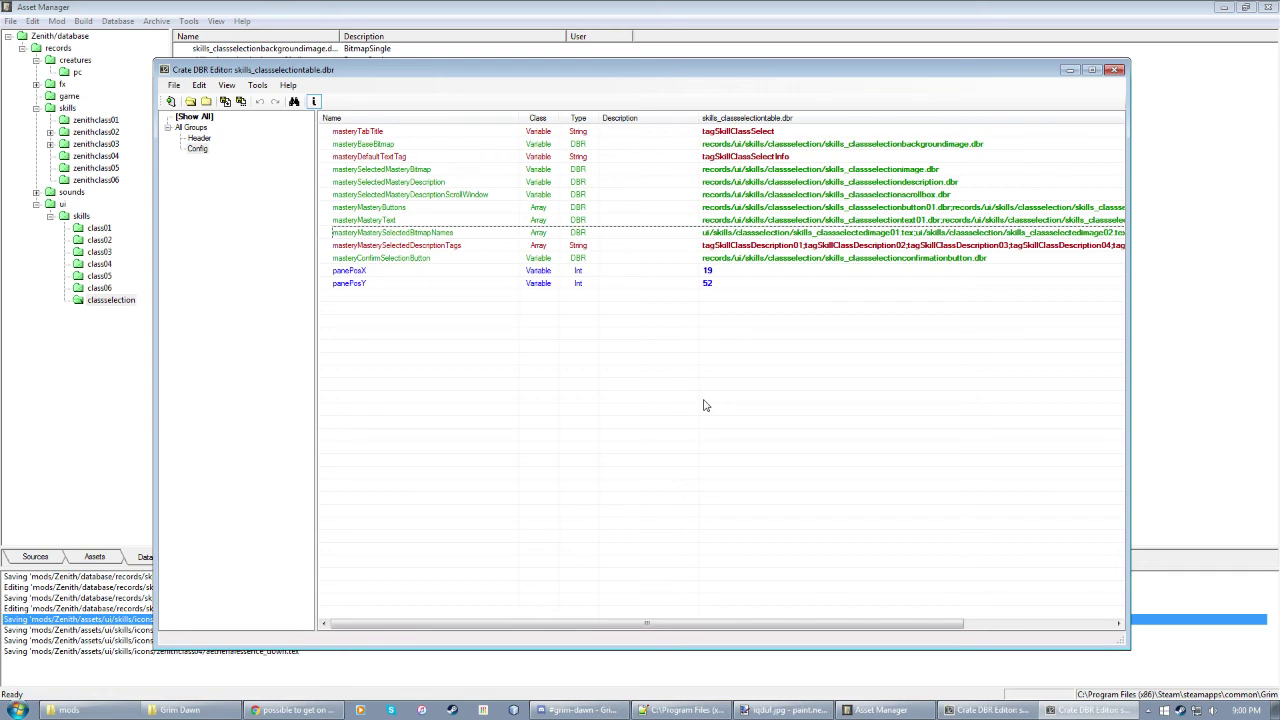
pyautogui.click(1116, 69)
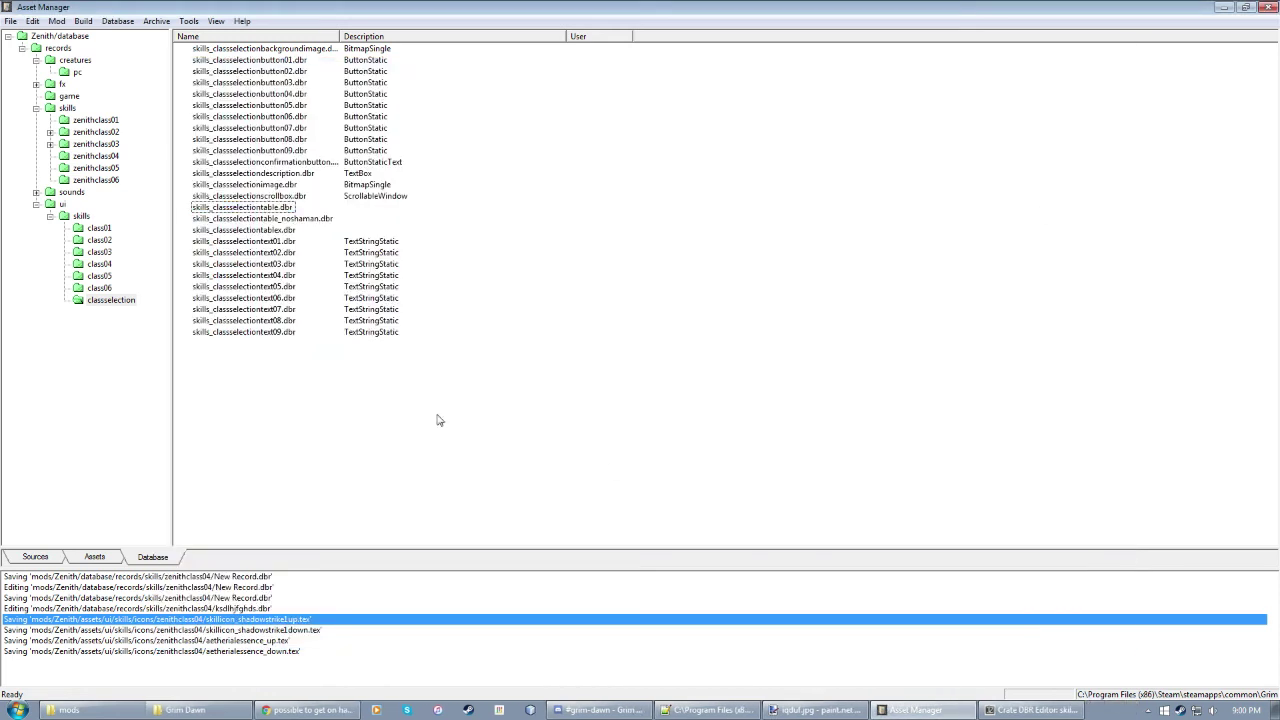
# Step: Review the record lists in the creatures pc, skills zenithclass04 and ui class04 folders
pyautogui.click(75, 74)
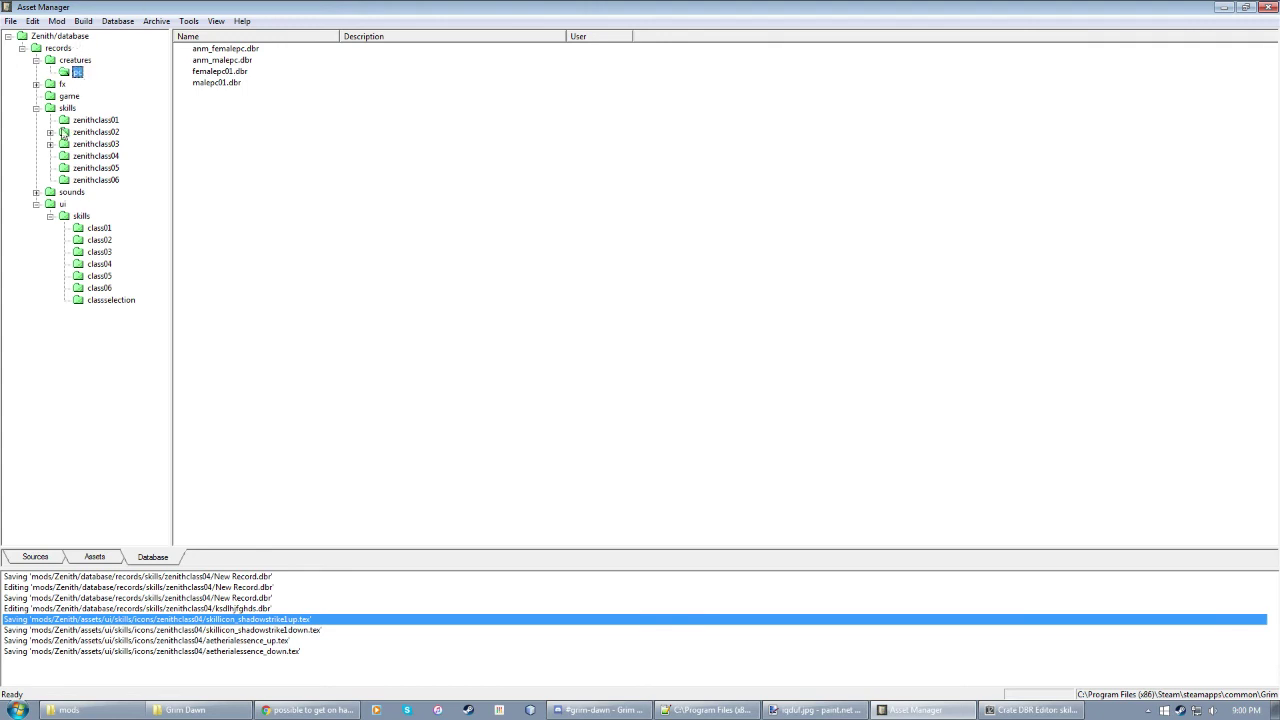
pyautogui.moveTo(73, 67)
pyautogui.mouseDown()
pyautogui.moveTo(62, 52)
pyautogui.moveTo(80, 76)
pyautogui.moveTo(274, 110)
pyautogui.moveTo(254, 177)
pyautogui.mouseUp()
pyautogui.click(107, 158)
pyautogui.moveTo(295, 233); pyautogui.dragTo(192, 42)
pyautogui.click(371, 306)
pyautogui.click(100, 264)
pyautogui.moveTo(391, 317); pyautogui.dragTo(210, 10)
pyautogui.click(474, 537)
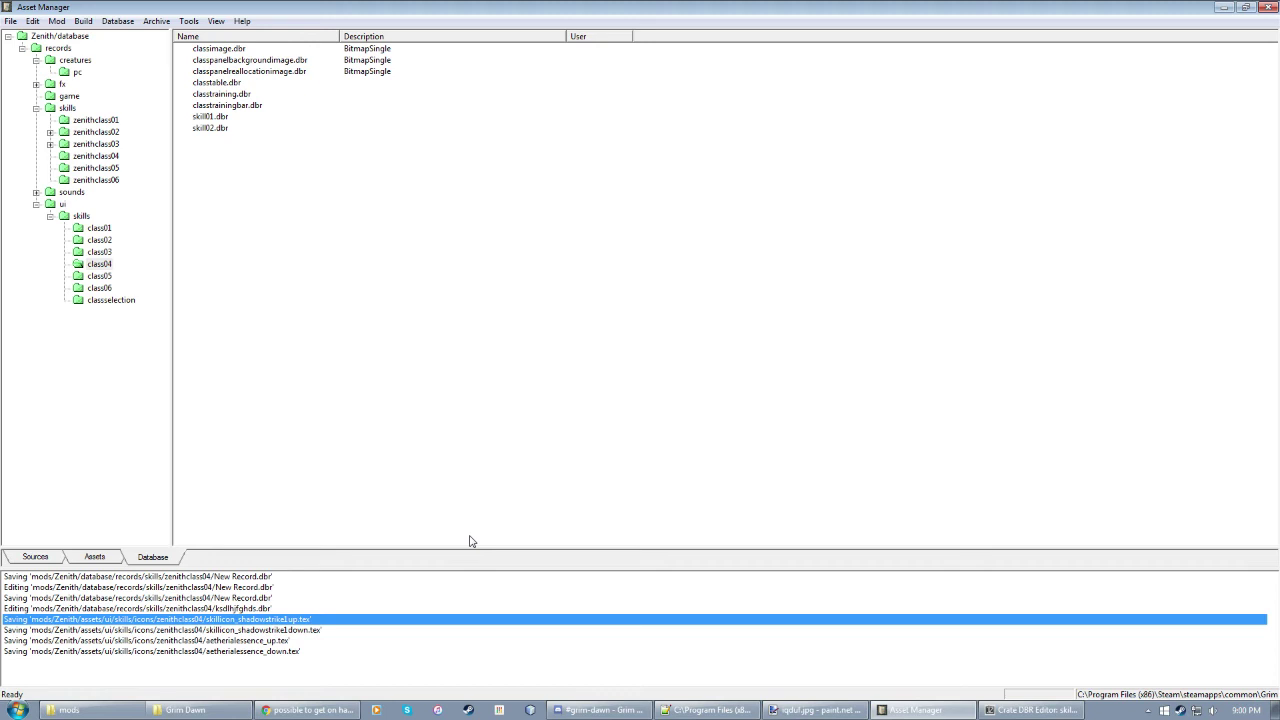
# Step: Open malepc01.dbr from the creatures pc folder and inspect the class tree records assigned in its Skill Tree group
pyautogui.click(79, 74)
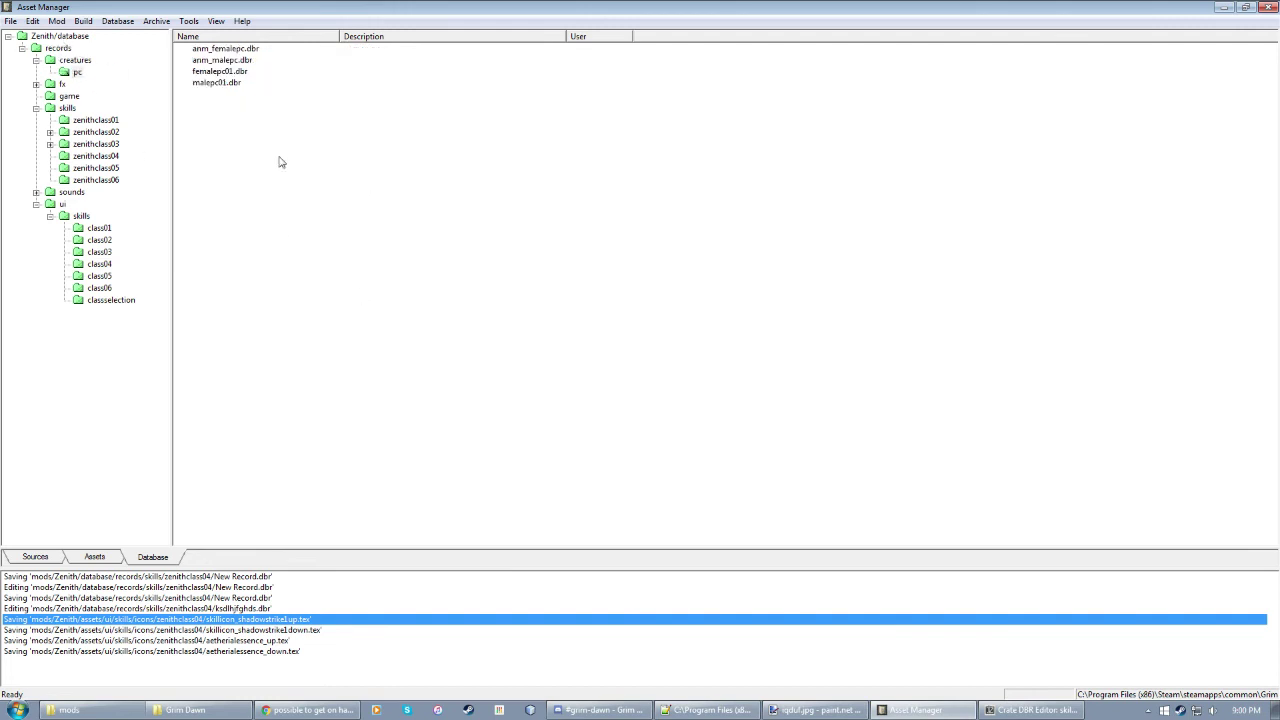
pyautogui.moveTo(209, 97); pyautogui.dragTo(200, 74)
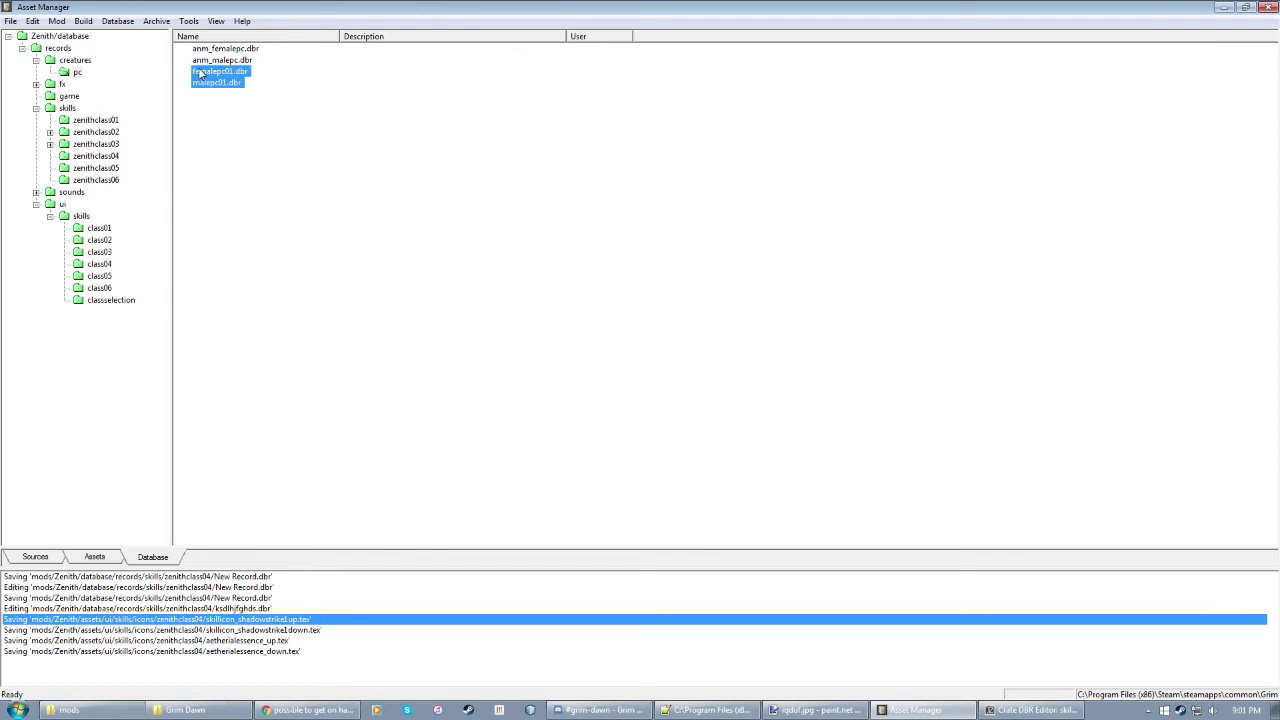
pyautogui.click(219, 92)
pyautogui.click(216, 84)
pyautogui.click(210, 74)
pyautogui.click(273, 177)
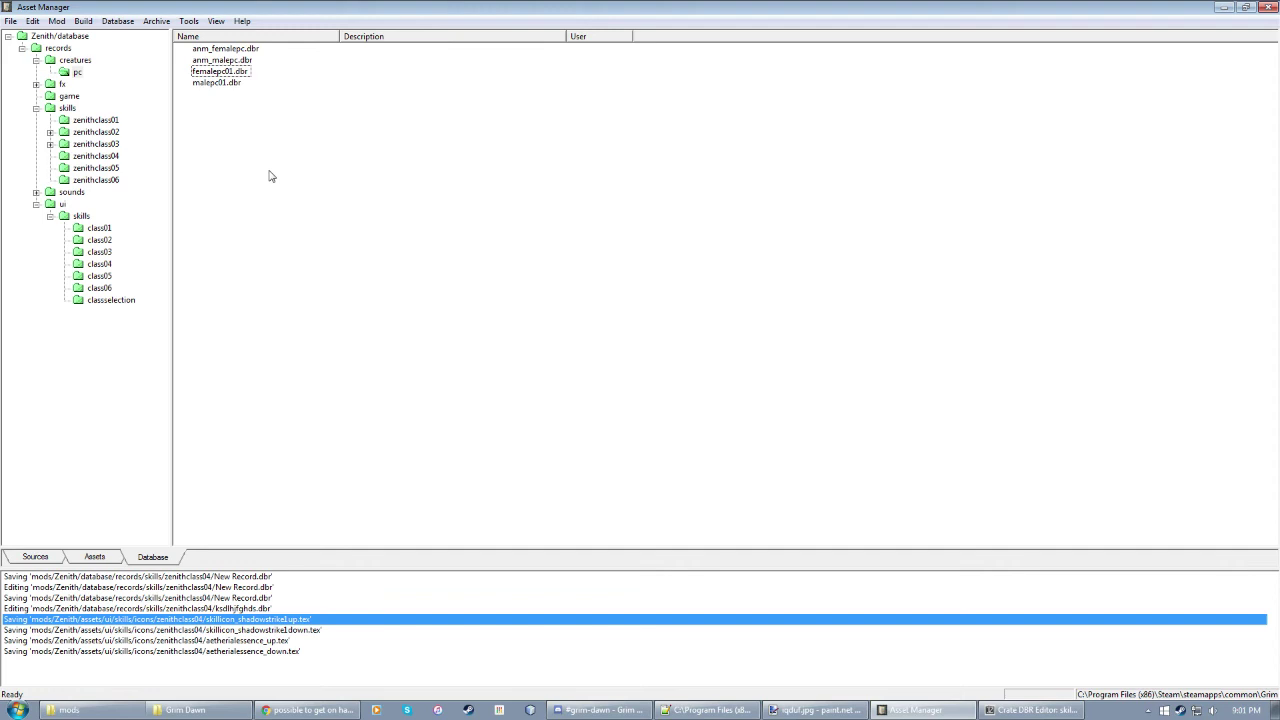
pyautogui.doubleClick(213, 86)
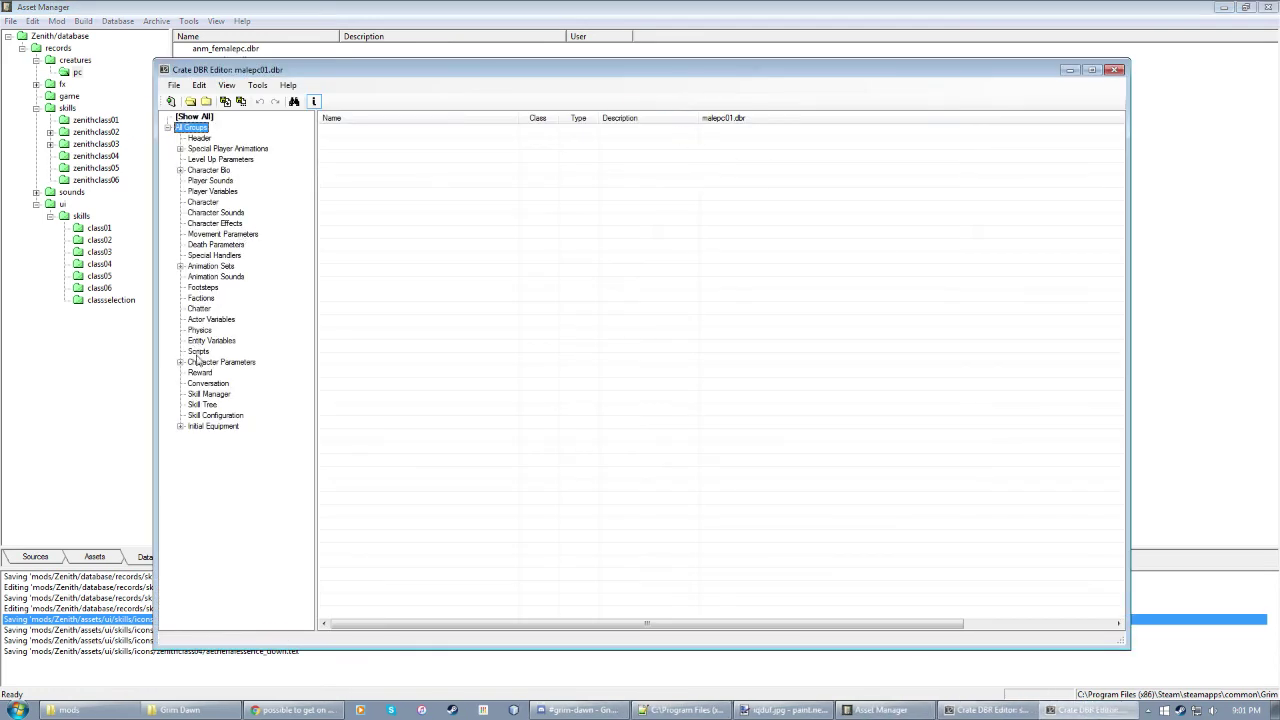
pyautogui.click(202, 404)
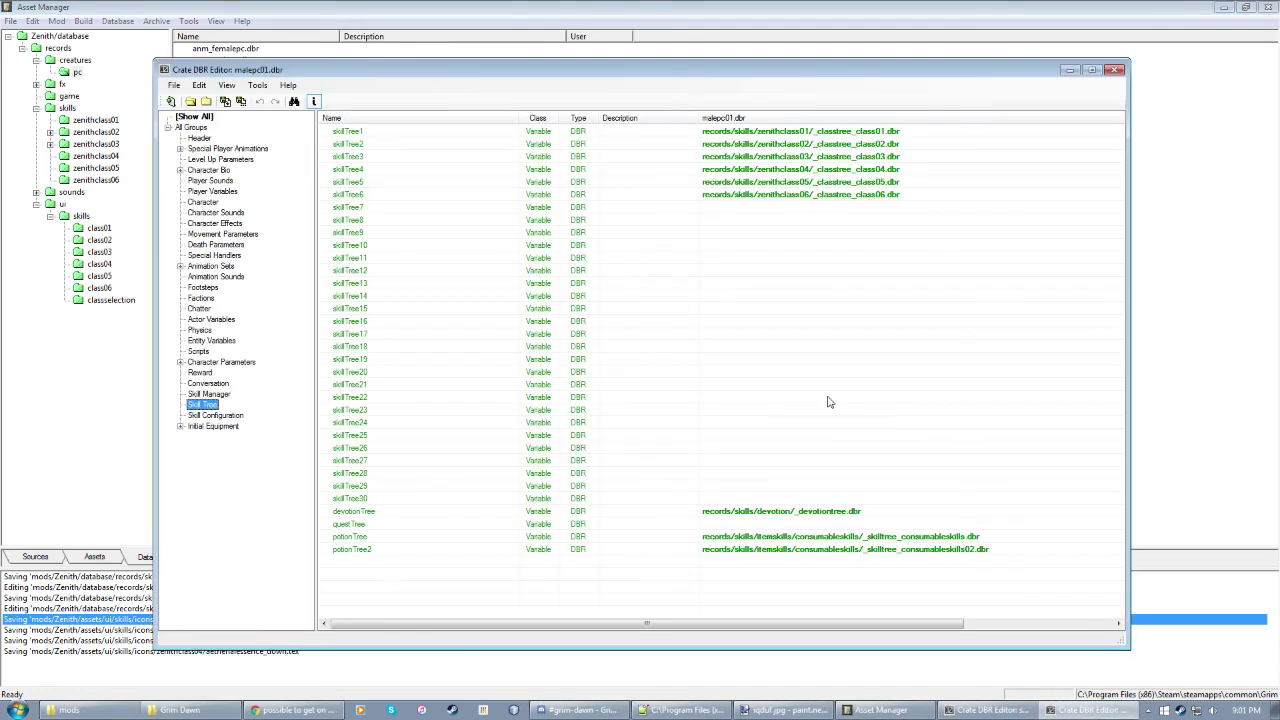
pyautogui.click(790, 194)
pyautogui.moveTo(702, 76); pyautogui.dragTo(828, 58)
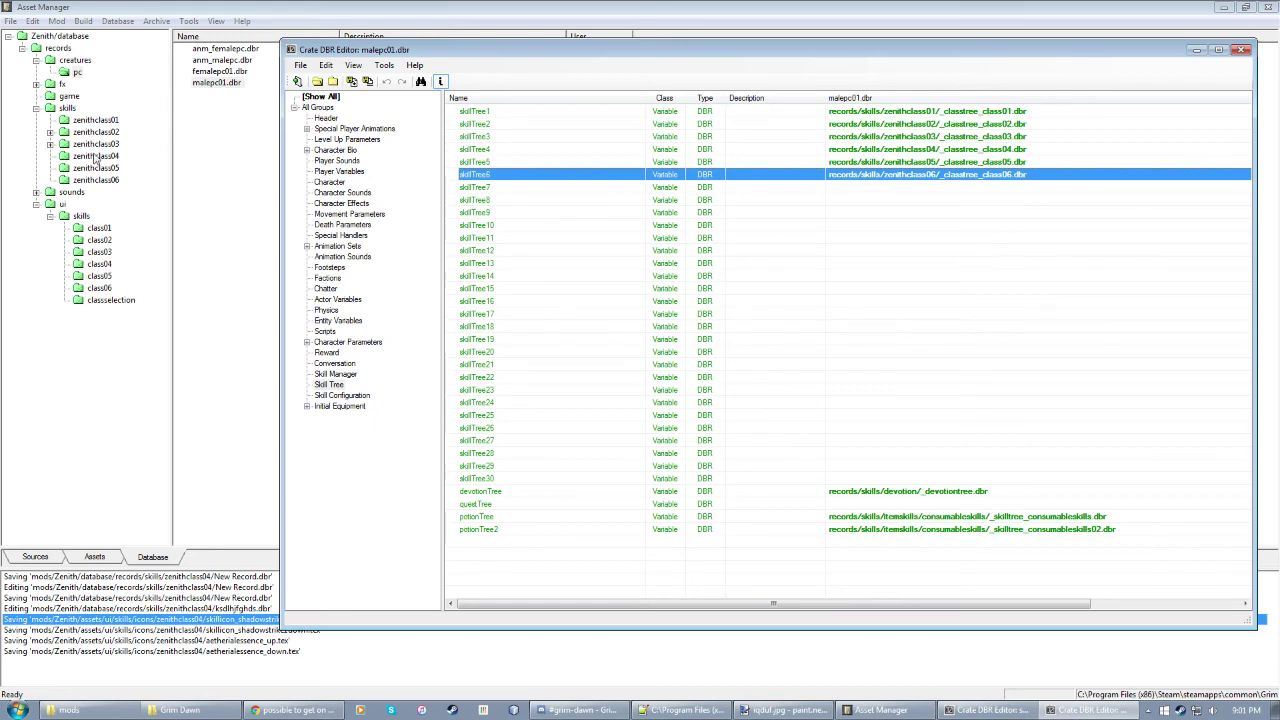
# Step: Move malepc01.dbr aside, recheck the Skill List of zenithclass04's _classtree_class04.dbr, and close that class tree record
pyautogui.moveTo(523, 53); pyautogui.dragTo(1279, 140)
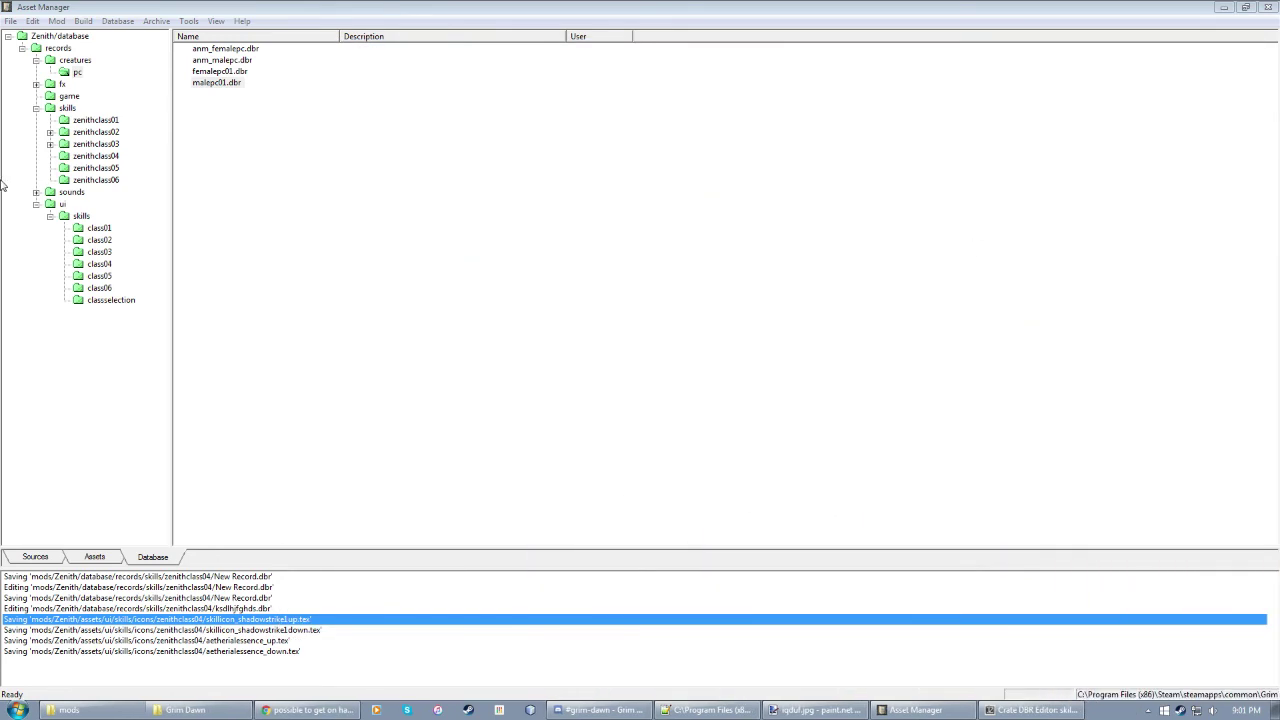
pyautogui.click(104, 155)
pyautogui.click(247, 61)
pyautogui.doubleClick(247, 61)
pyautogui.click(210, 149)
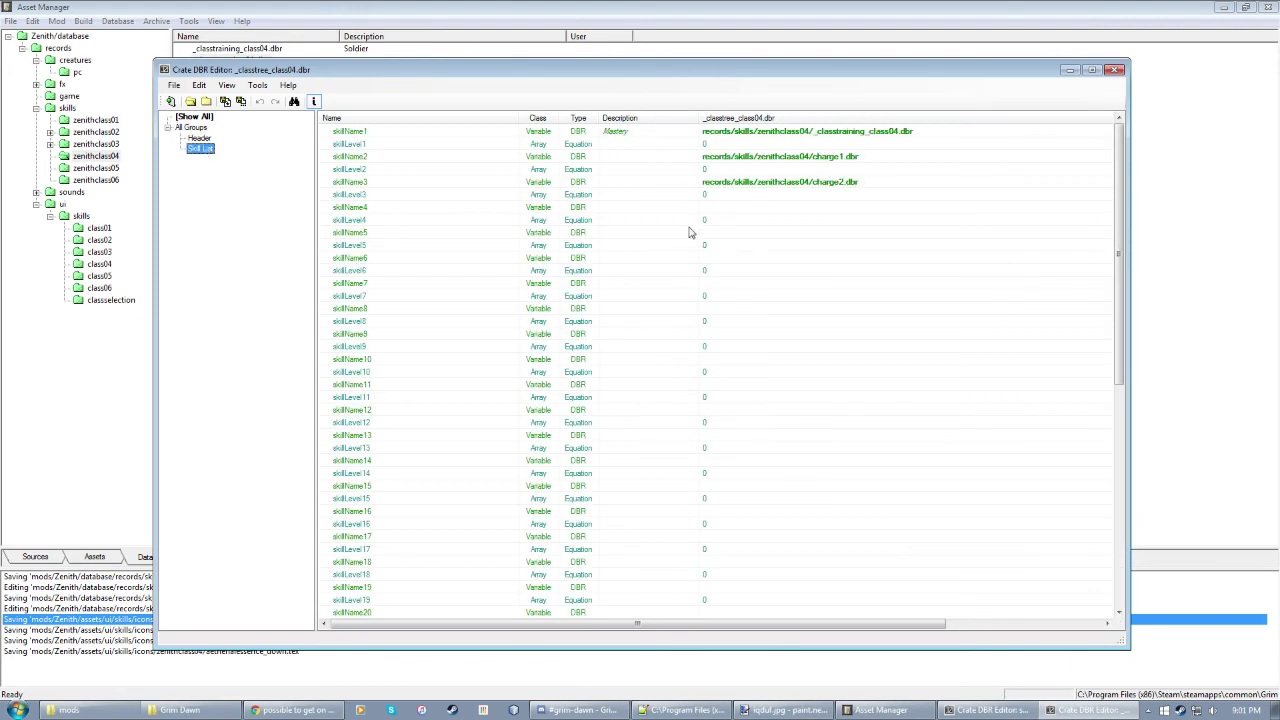
pyautogui.click(1116, 70)
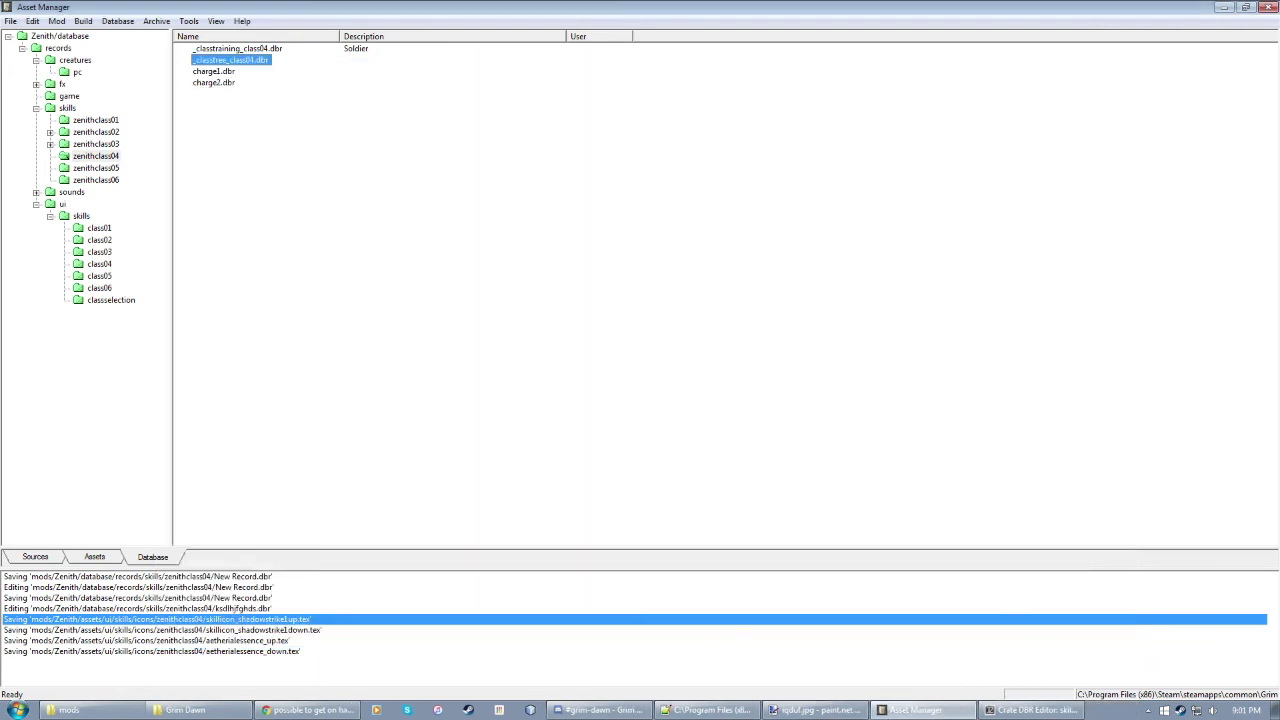
# Step: Return to malepc01.dbr and examine the devotionTree, questTree and potionTree entries of its Skill Tree group
pyautogui.click(1030, 710)
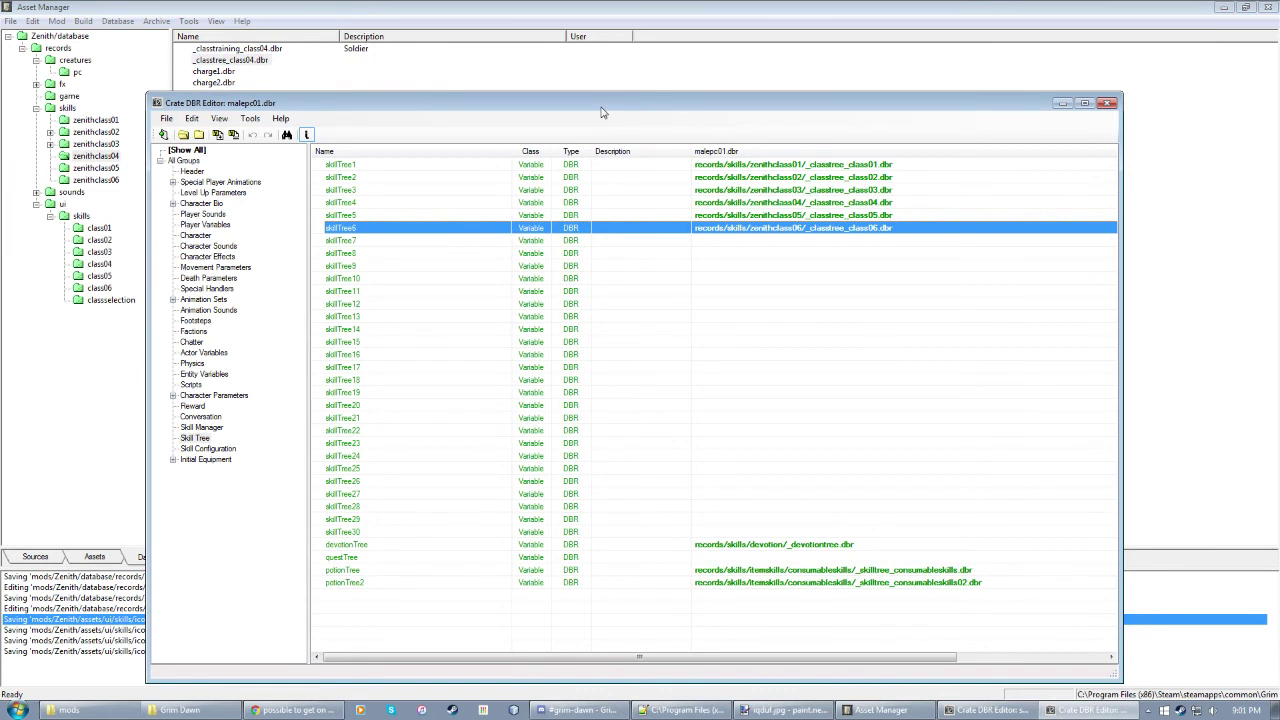
pyautogui.click(480, 630)
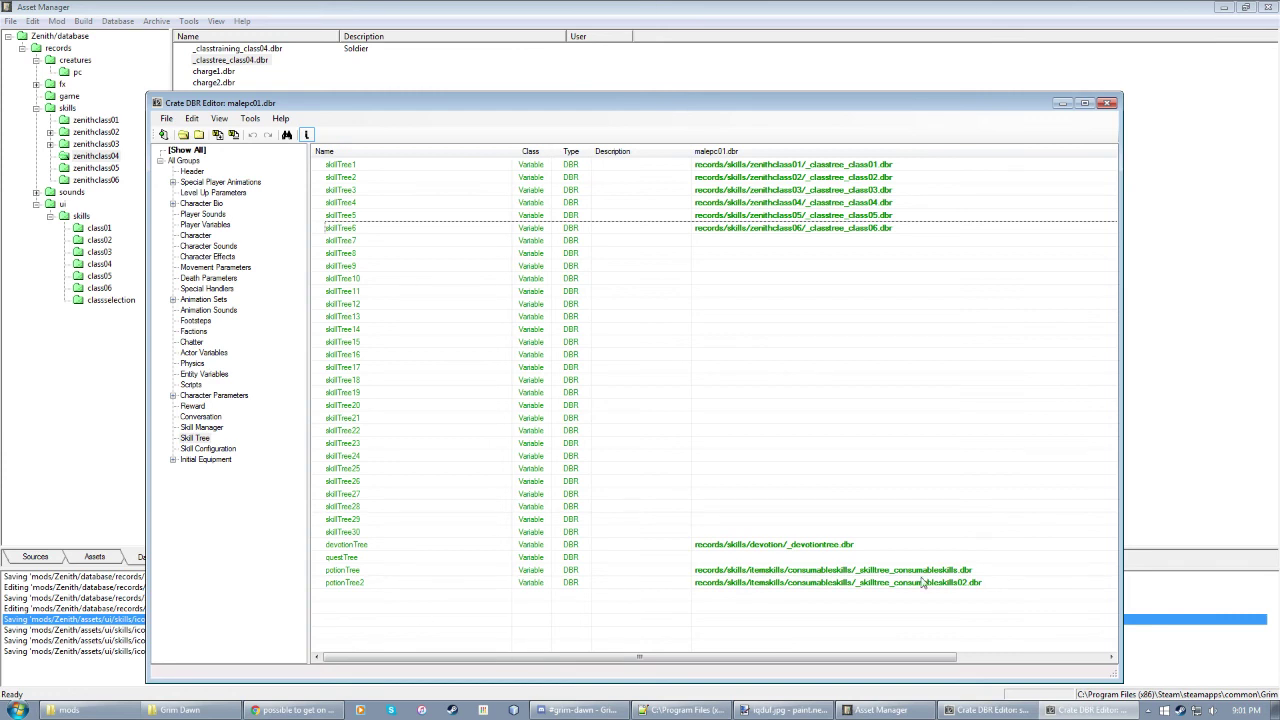
pyautogui.click(772, 544)
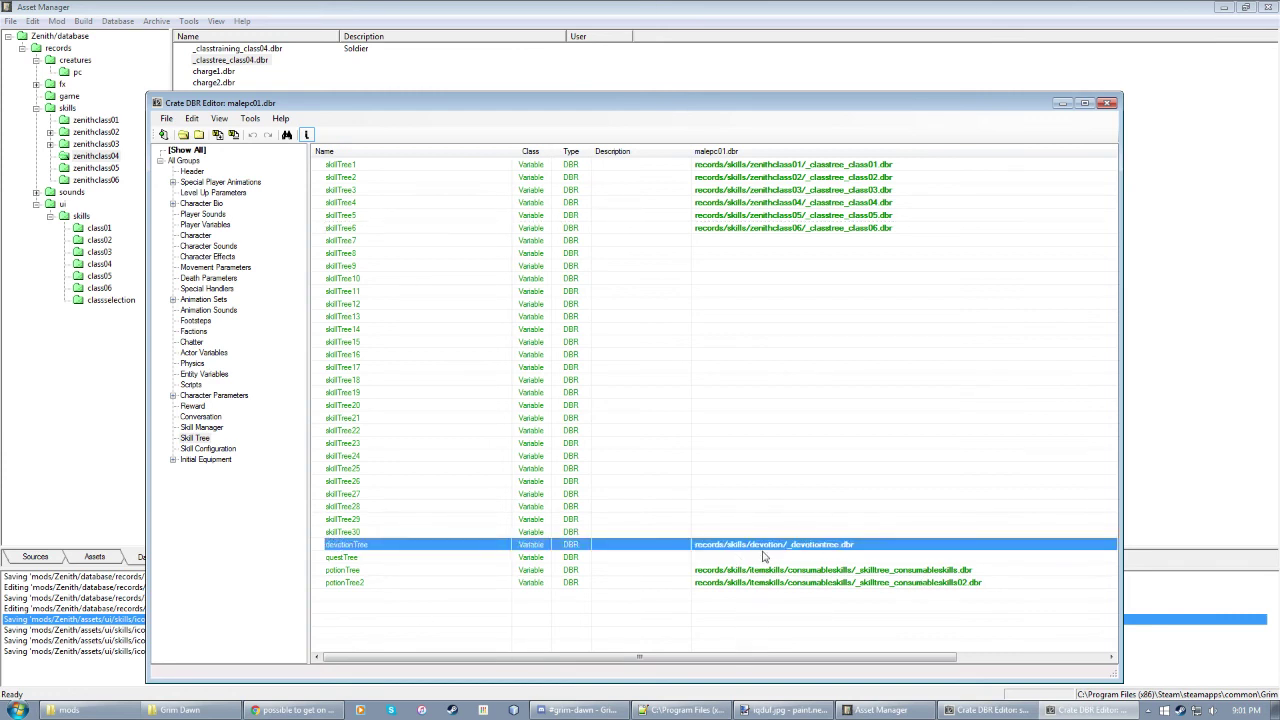
pyautogui.click(722, 558)
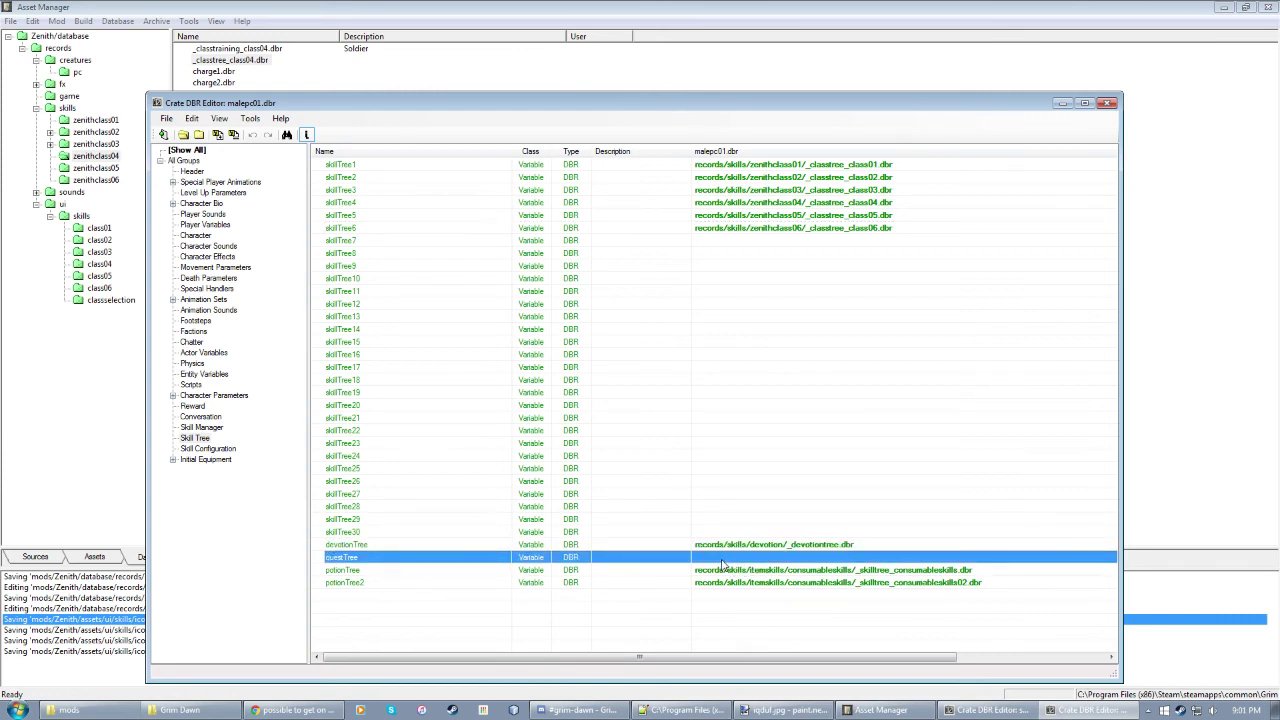
pyautogui.click(770, 574)
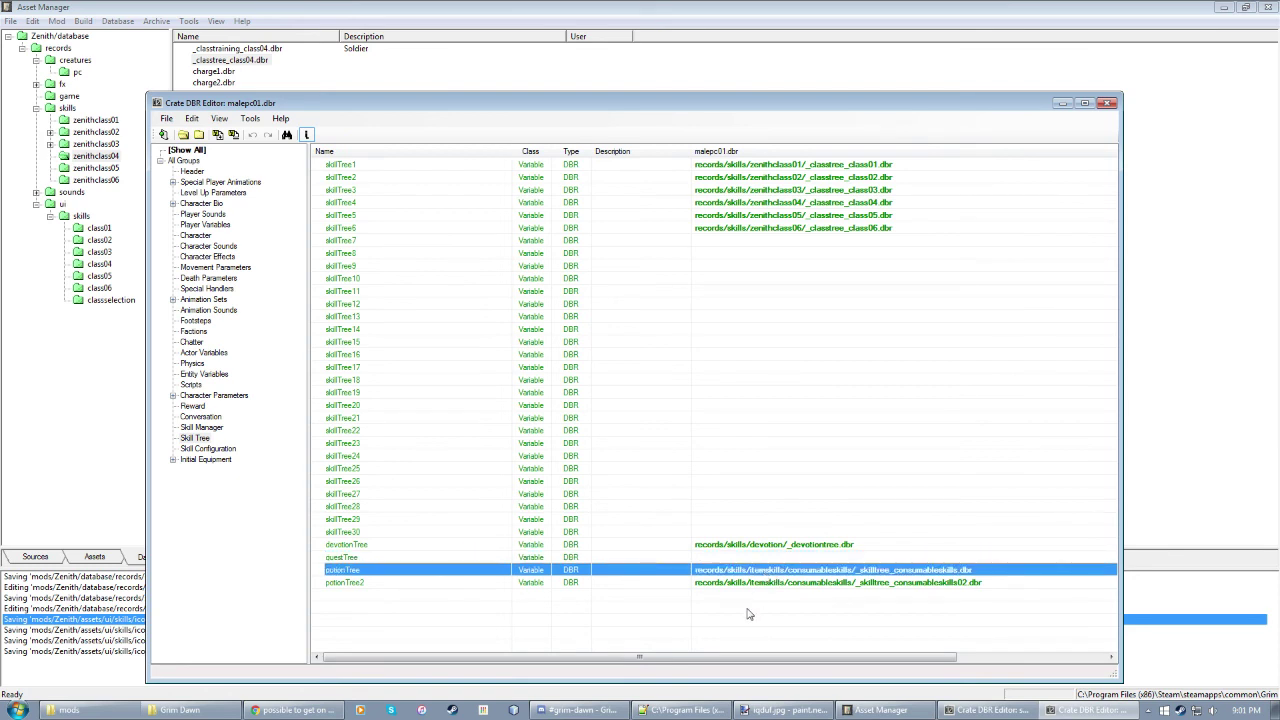
pyautogui.click(758, 602)
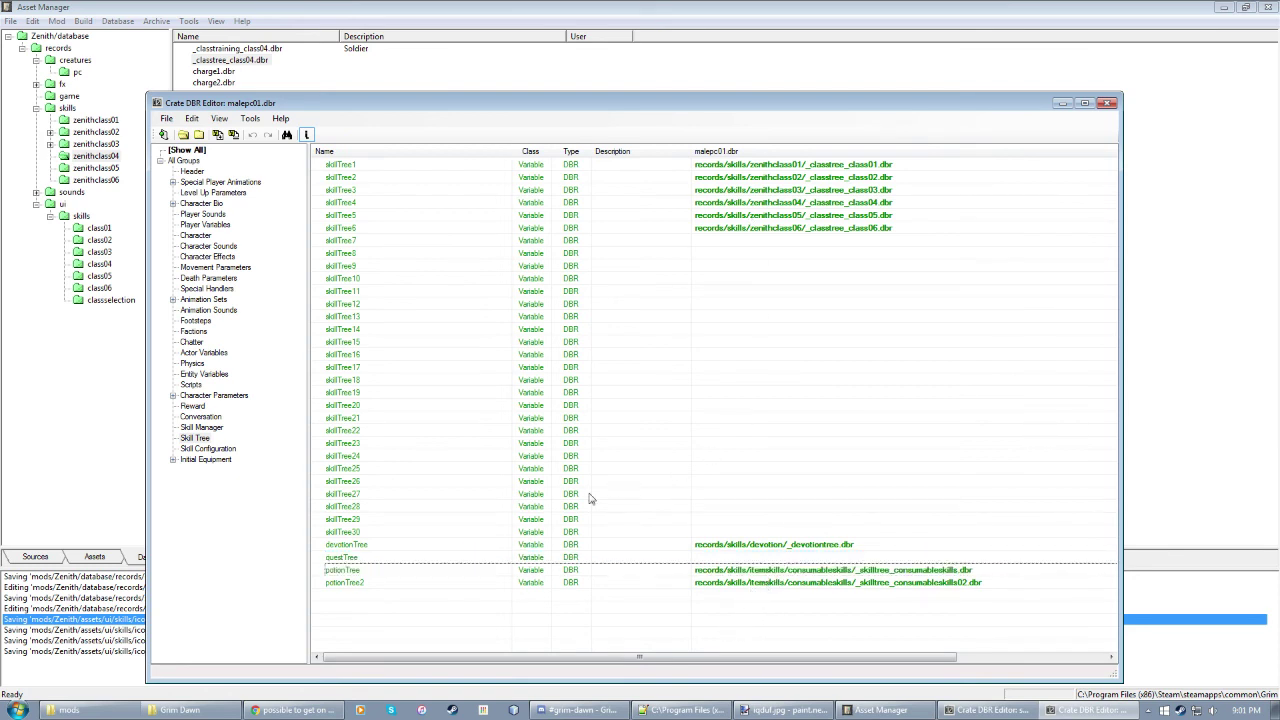
# Step: Review the skillTree1 through skillTree30 slots in malepc01.dbr's Skill Tree group and close the record
pyautogui.click(699, 532)
pyautogui.keyDown('shift'); pyautogui.click(757, 165); pyautogui.keyUp('shift')
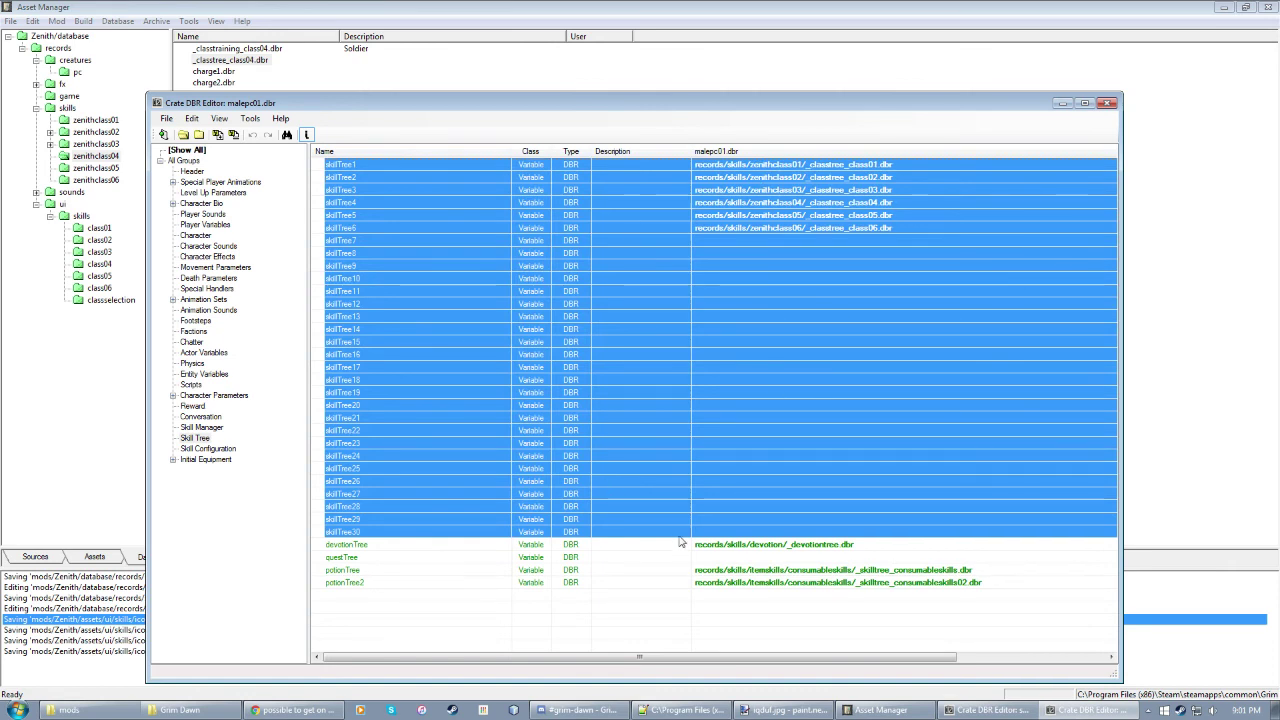
pyautogui.click(690, 628)
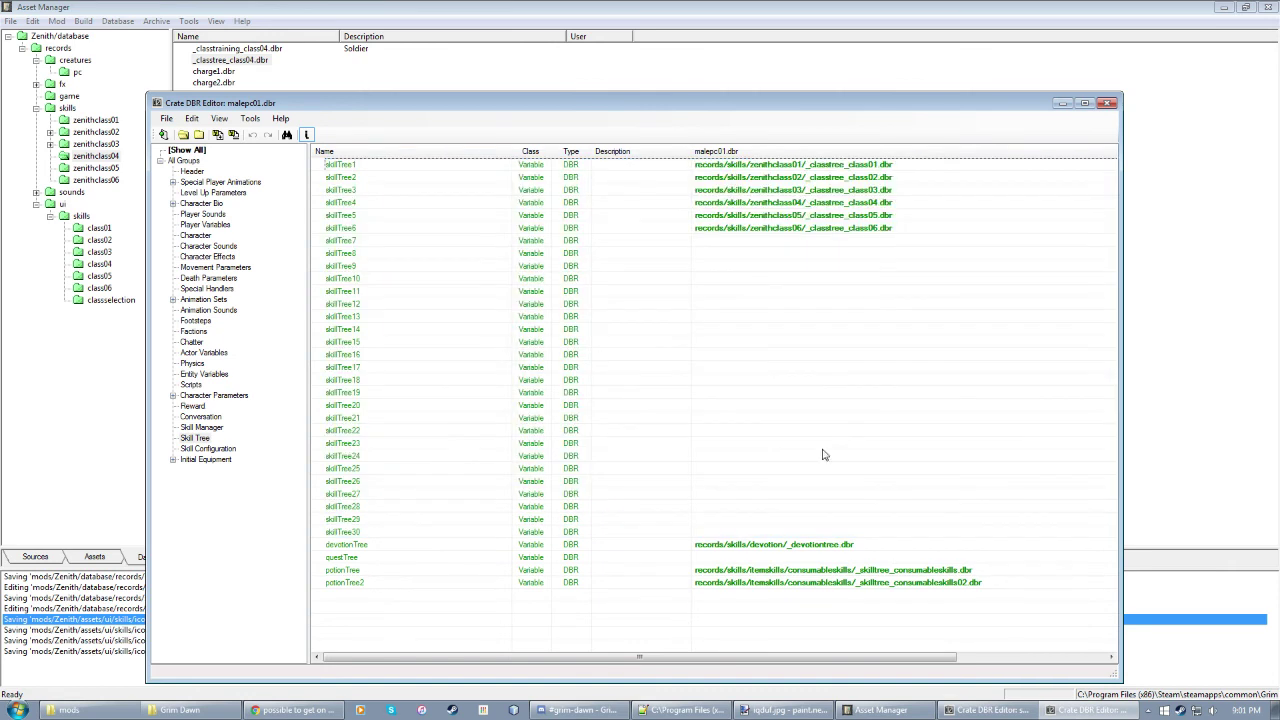
pyautogui.click(789, 241)
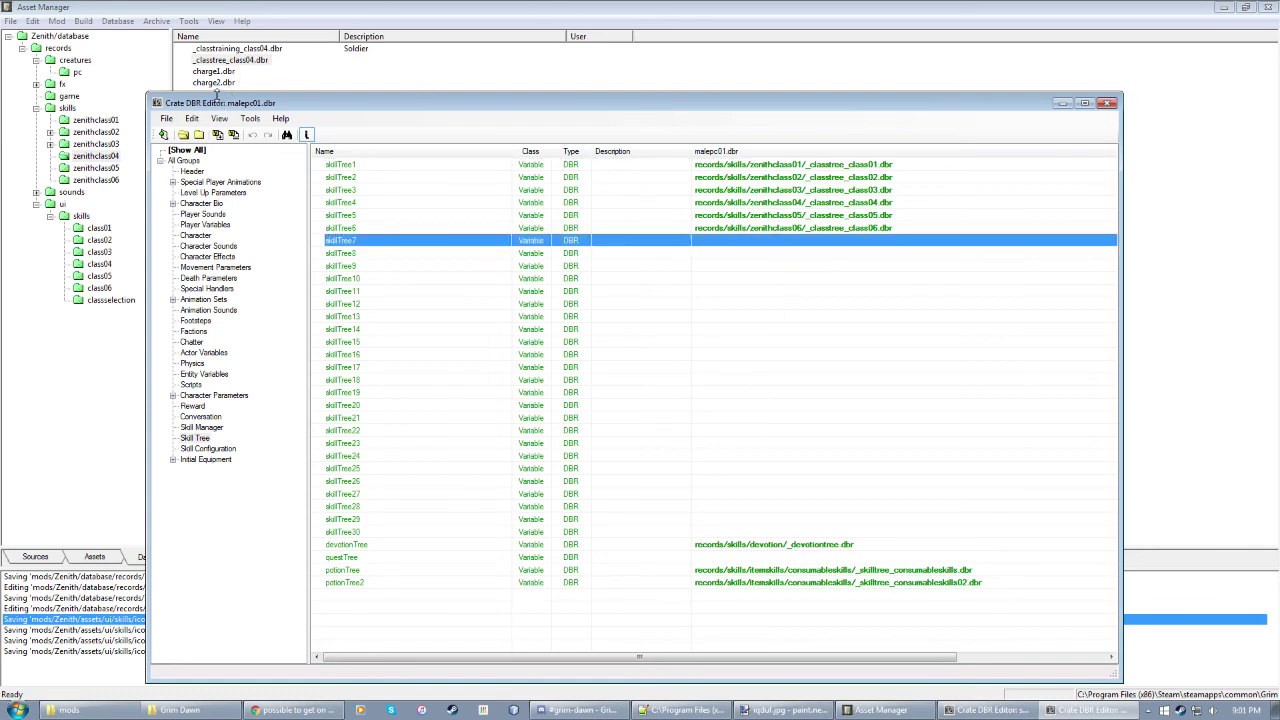
pyautogui.click(1108, 104)
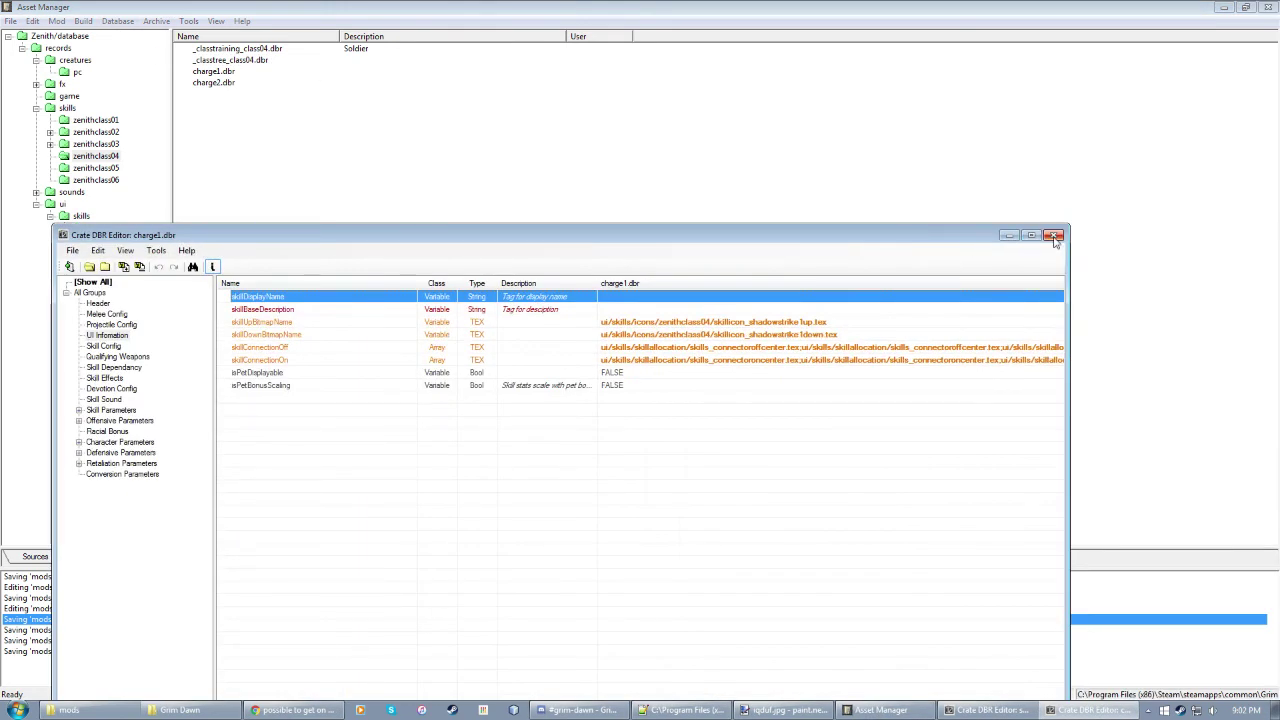
# Step: Close charge1.dbr, reopen it from zenithclass04, check its display name and description tags in UI Information, and close it again
pyautogui.click(622, 300)
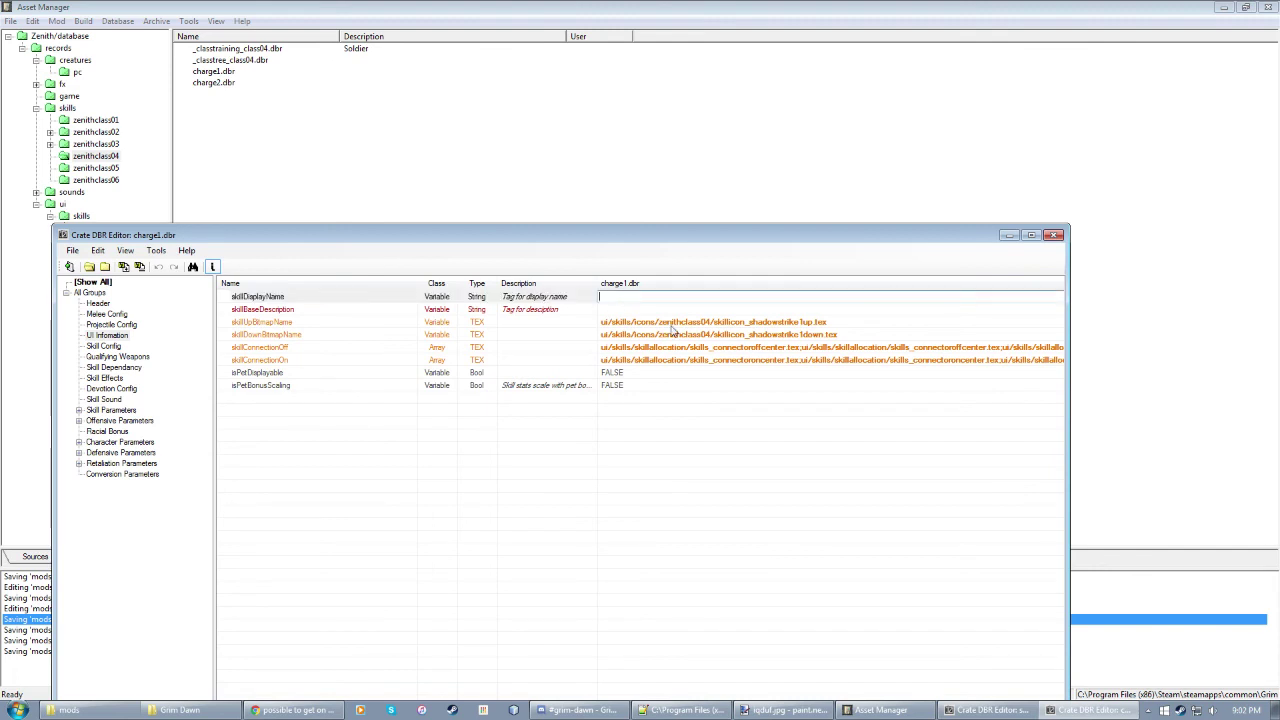
pyautogui.click(1053, 234)
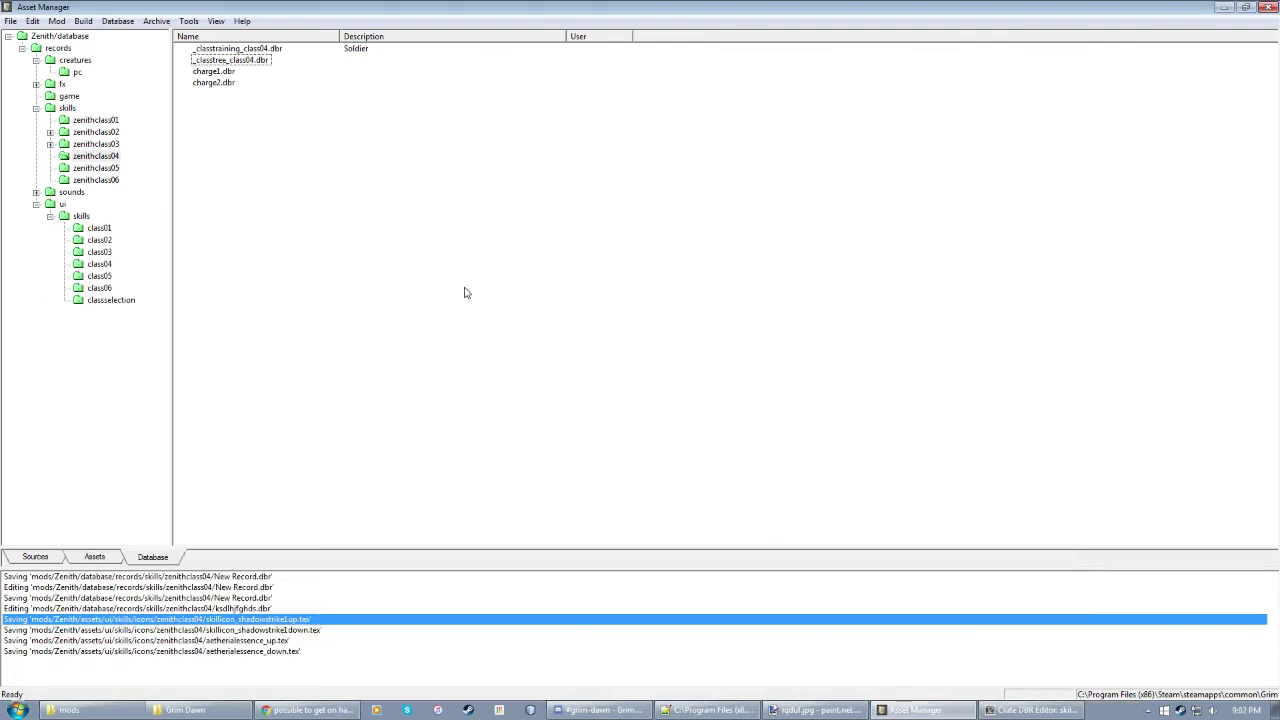
pyautogui.click(67, 143)
pyautogui.click(83, 157)
pyautogui.click(212, 73)
pyautogui.doubleClick(212, 73)
pyautogui.click(107, 335)
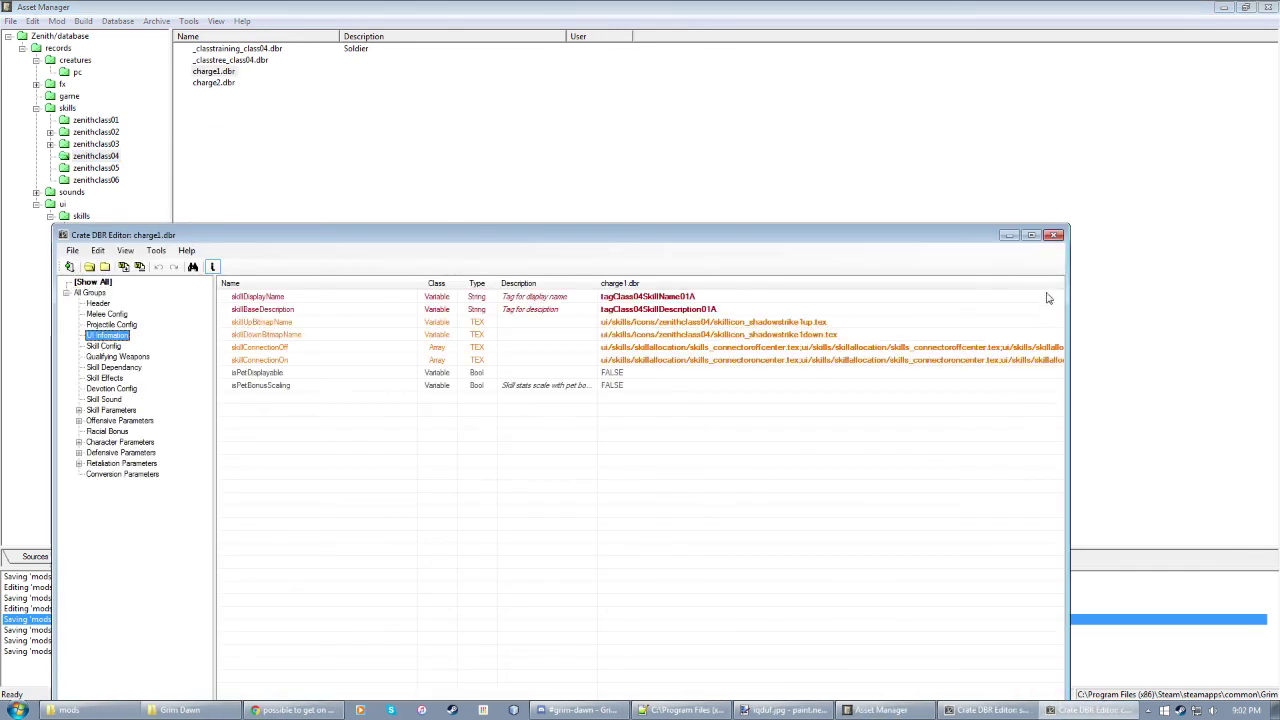
pyautogui.click(1053, 235)
# Step: Open charge2.dbr from zenithclass04, check the tags and bitmap paths in its UI Information group, and close it
pyautogui.click(96, 168)
pyautogui.click(96, 156)
pyautogui.click(215, 82)
pyautogui.doubleClick(225, 87)
pyautogui.click(106, 346)
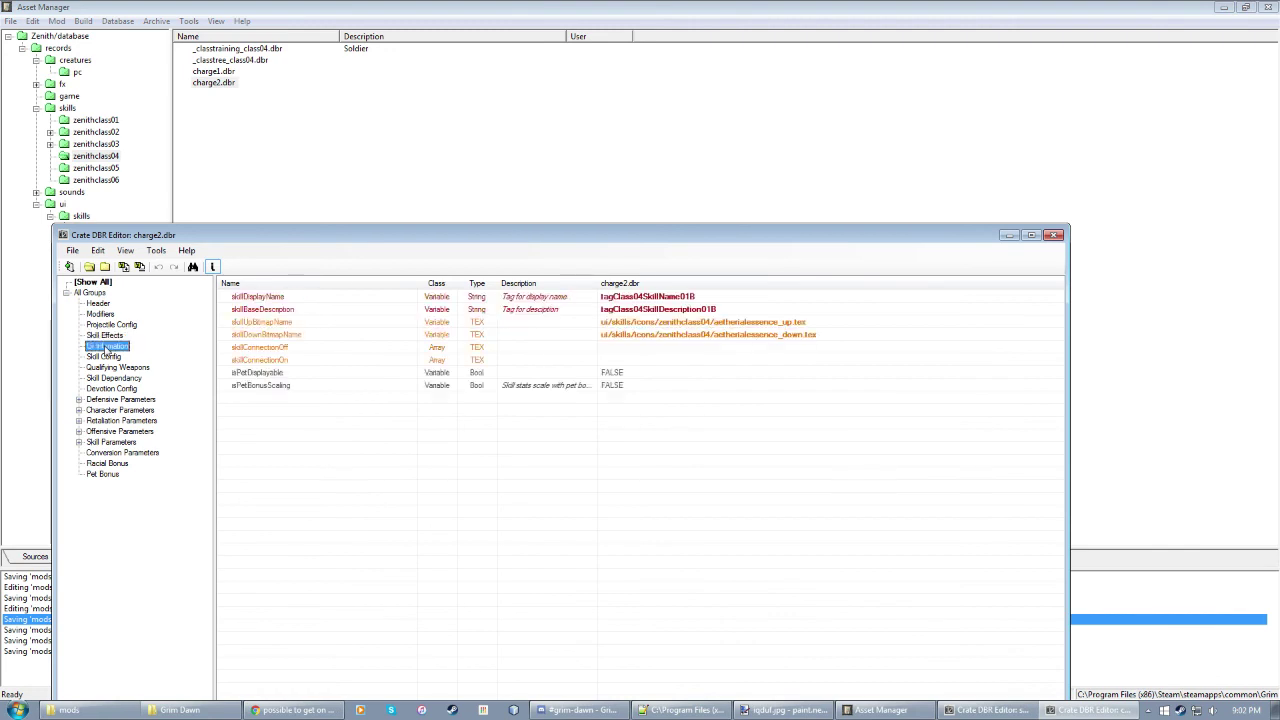
pyautogui.click(1053, 235)
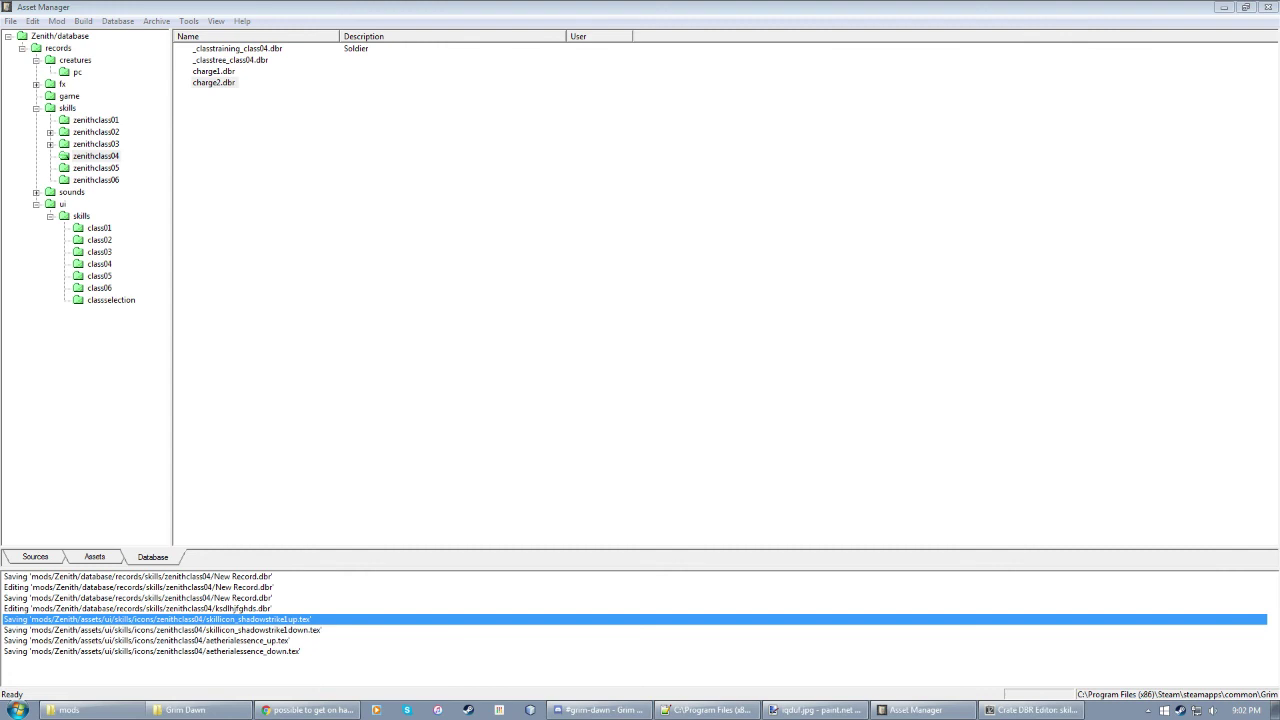
# Step: Glance at the mod's source folders, return to its database records, and build the Zenith mod
pyautogui.click(735, 210)
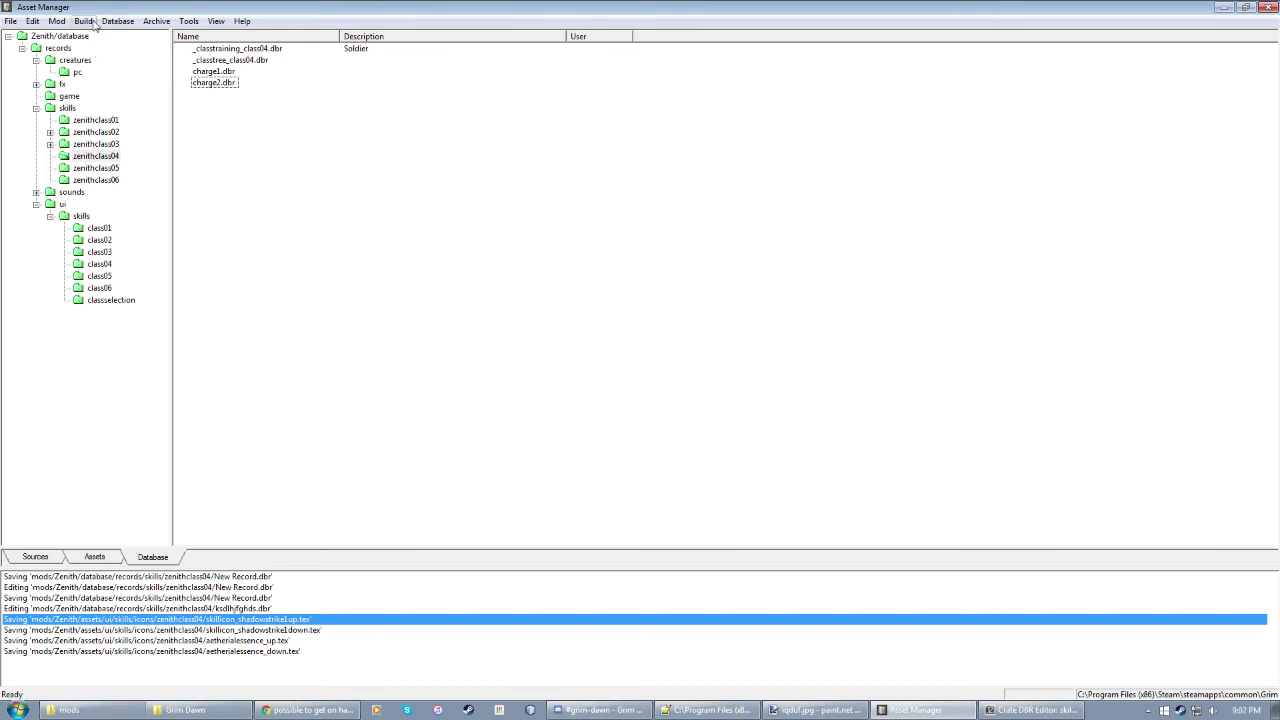
pyautogui.click(22, 557)
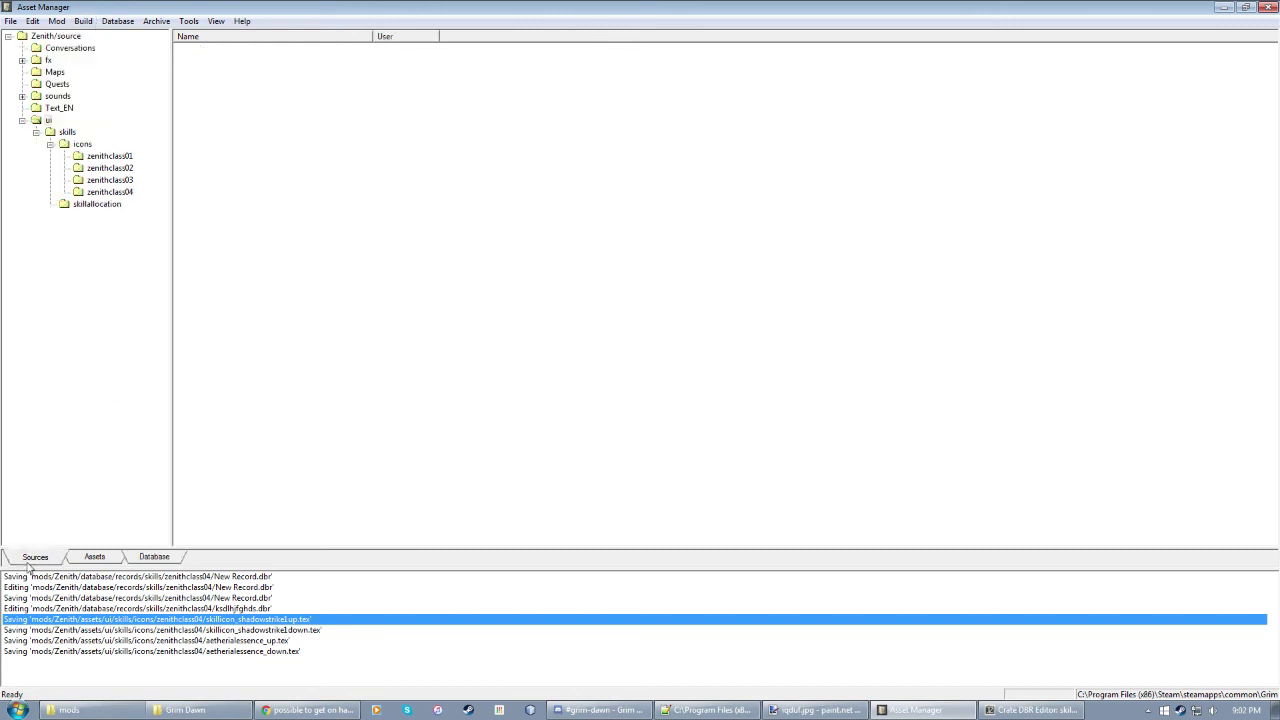
pyautogui.click(175, 557)
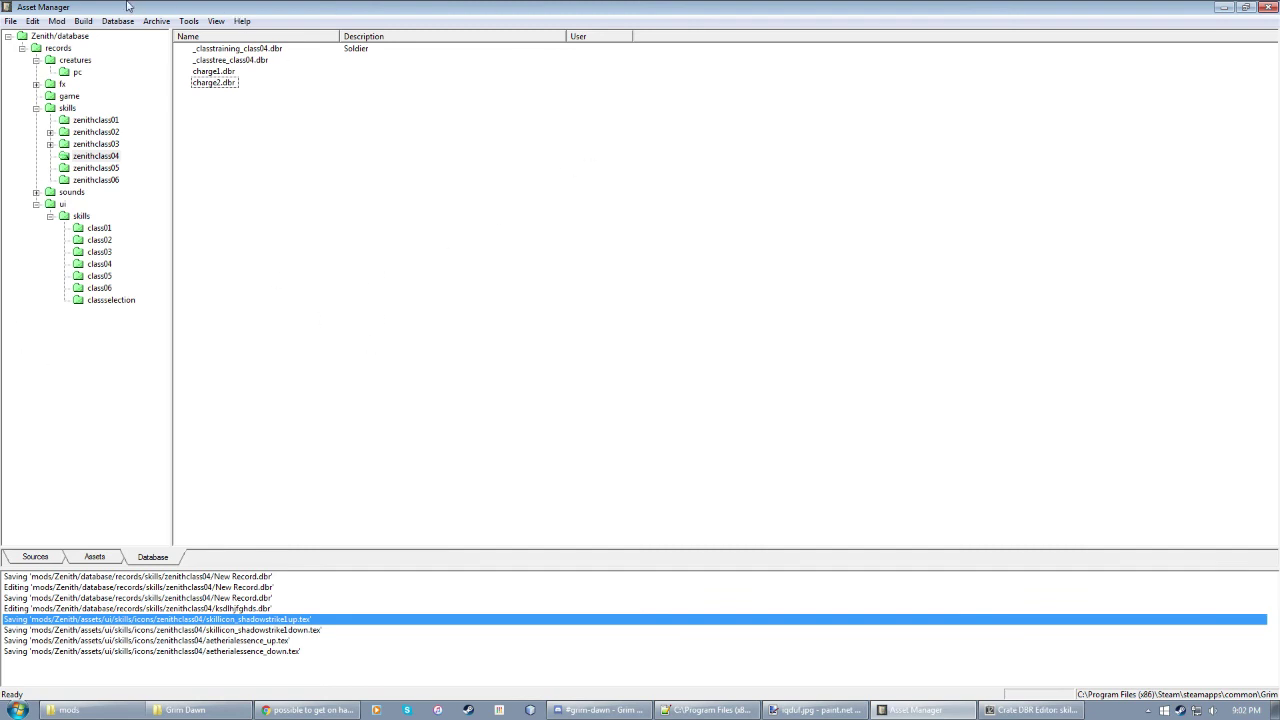
pyautogui.click(84, 21)
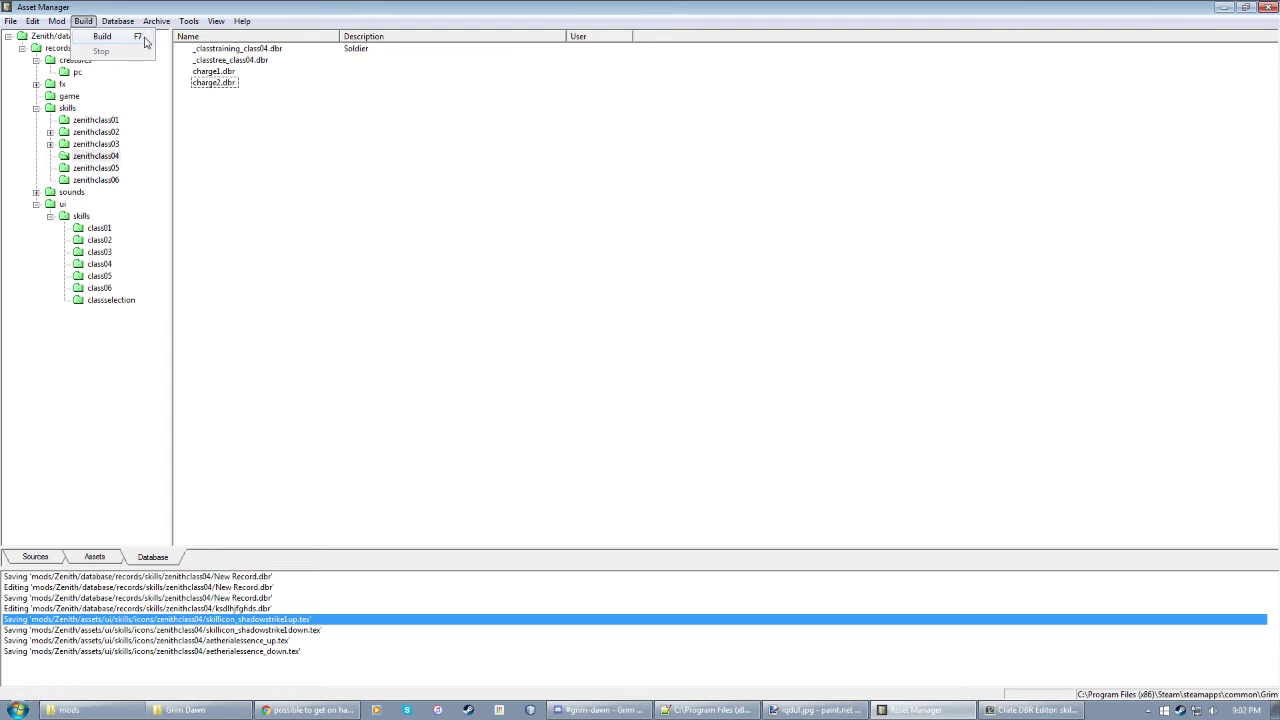
pyautogui.click(145, 41)
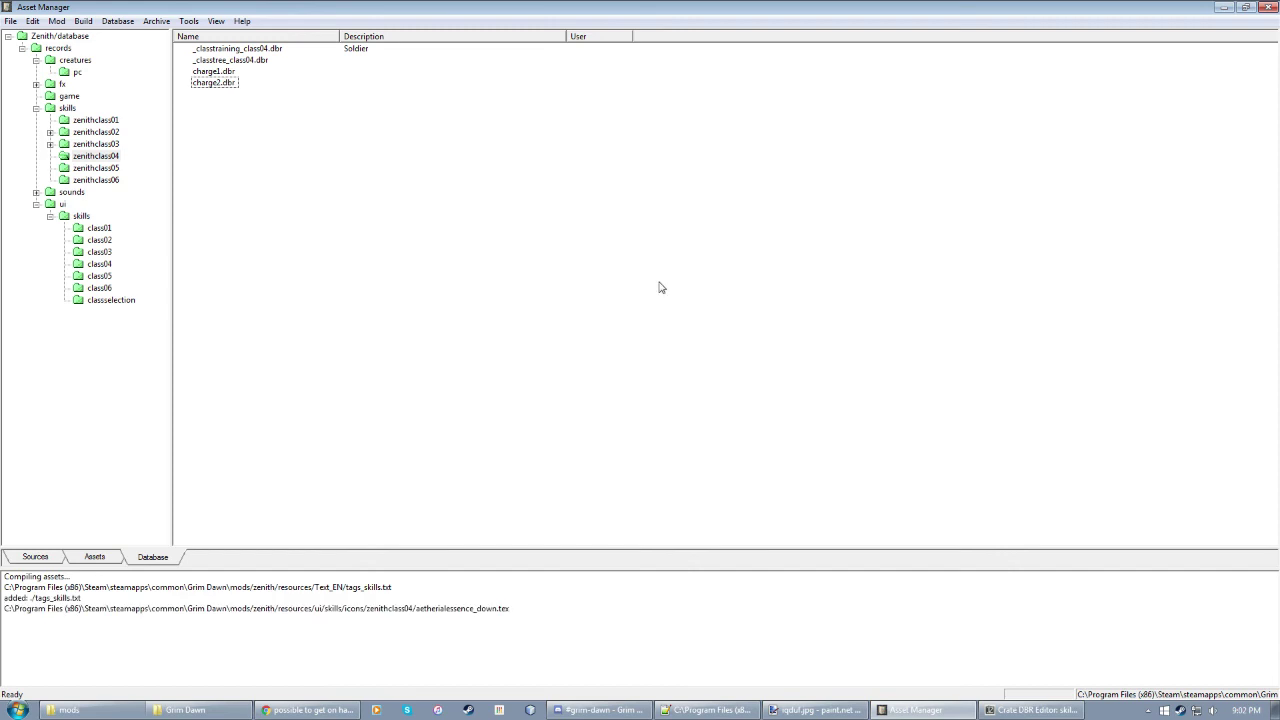
pyautogui.click(283, 657)
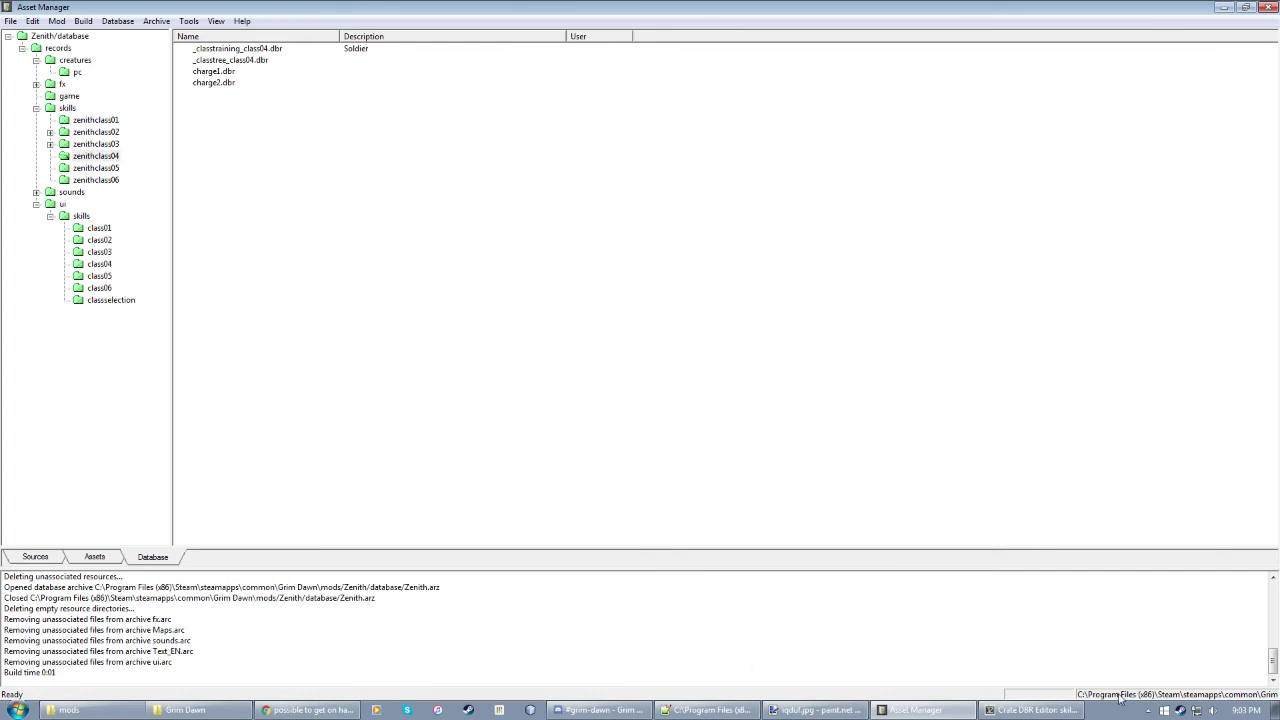
# Step: Launch Grim Dawn through Steam and choose Zenith – world001.map as the custom game
pyautogui.rightClick(1180, 712)
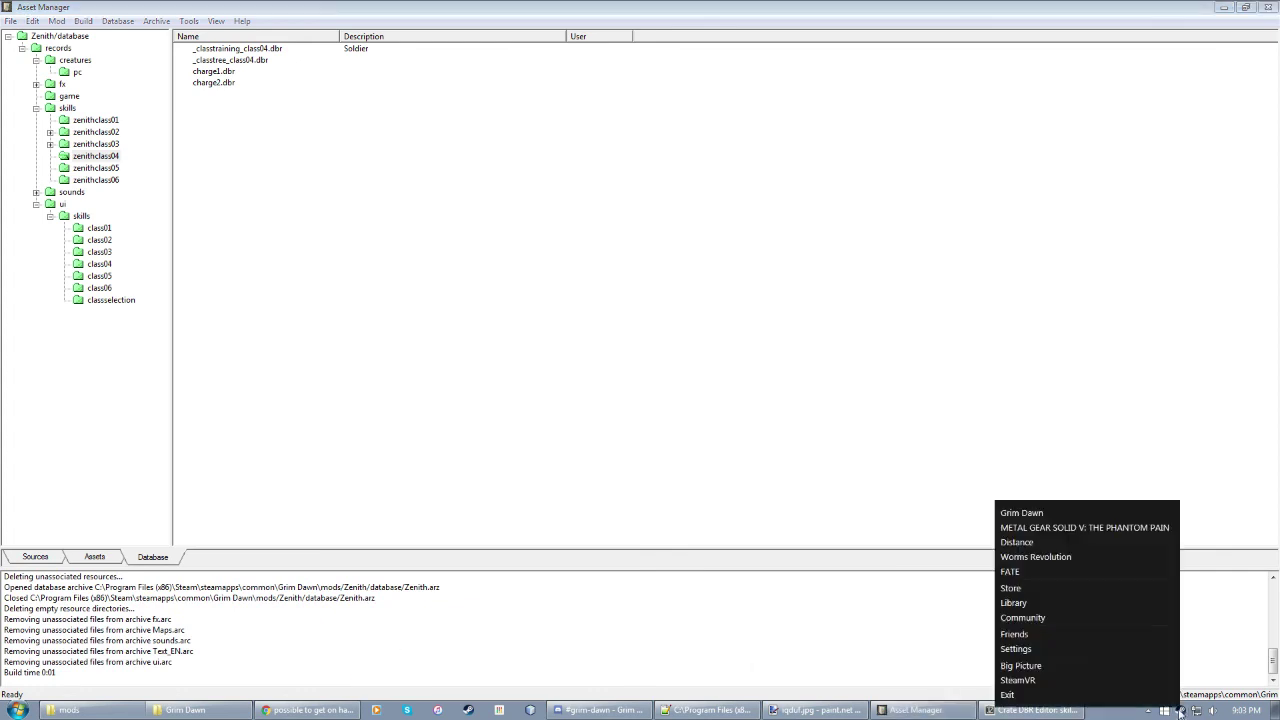
pyautogui.click(1020, 513)
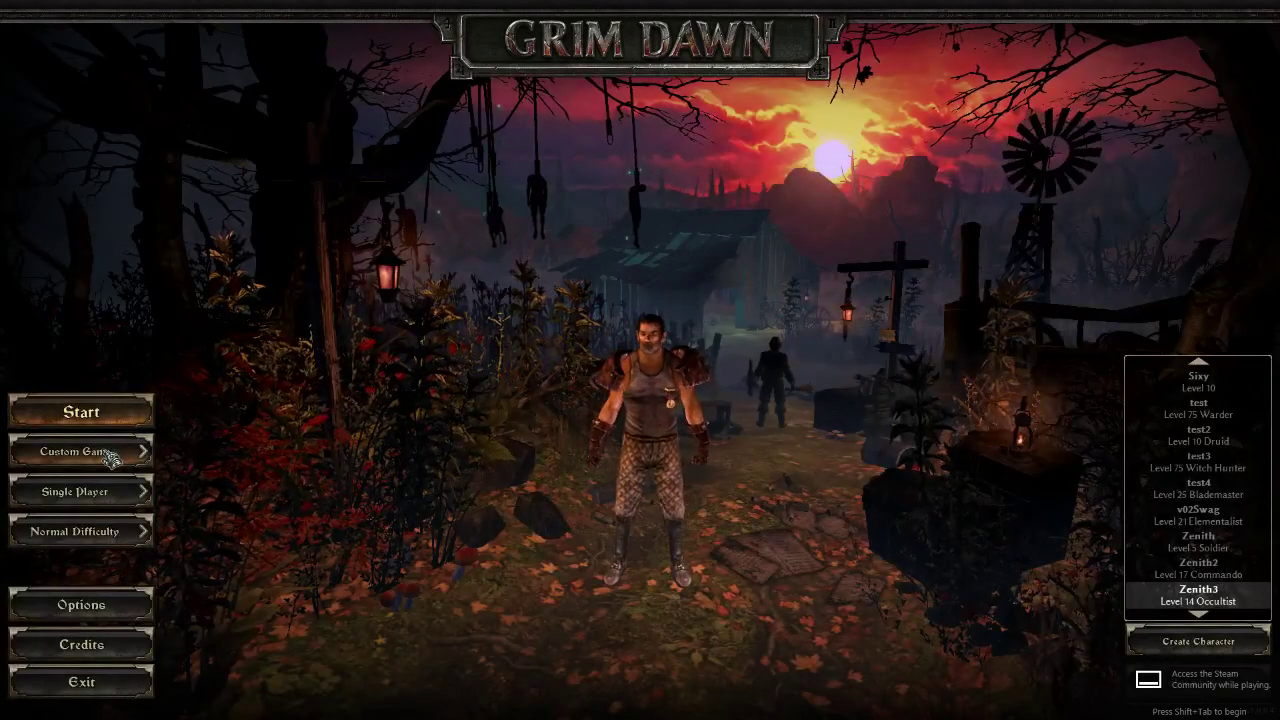
pyautogui.click(110, 454)
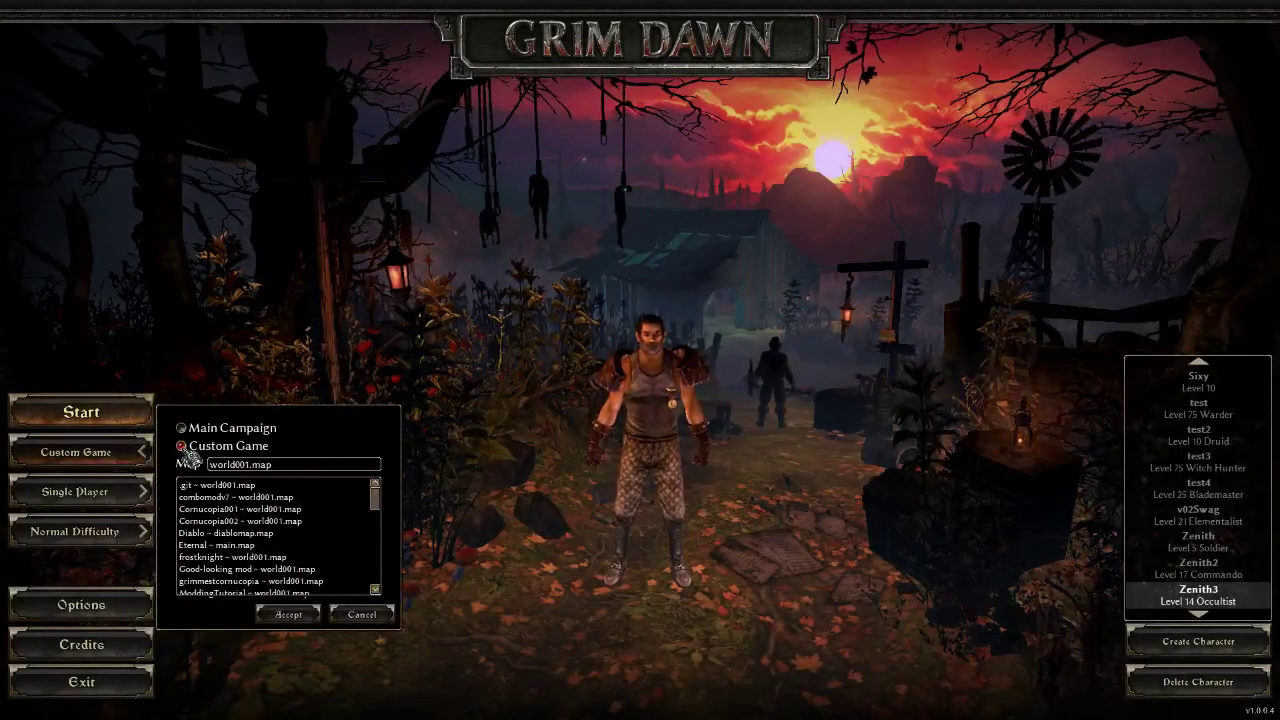
pyautogui.click(183, 428)
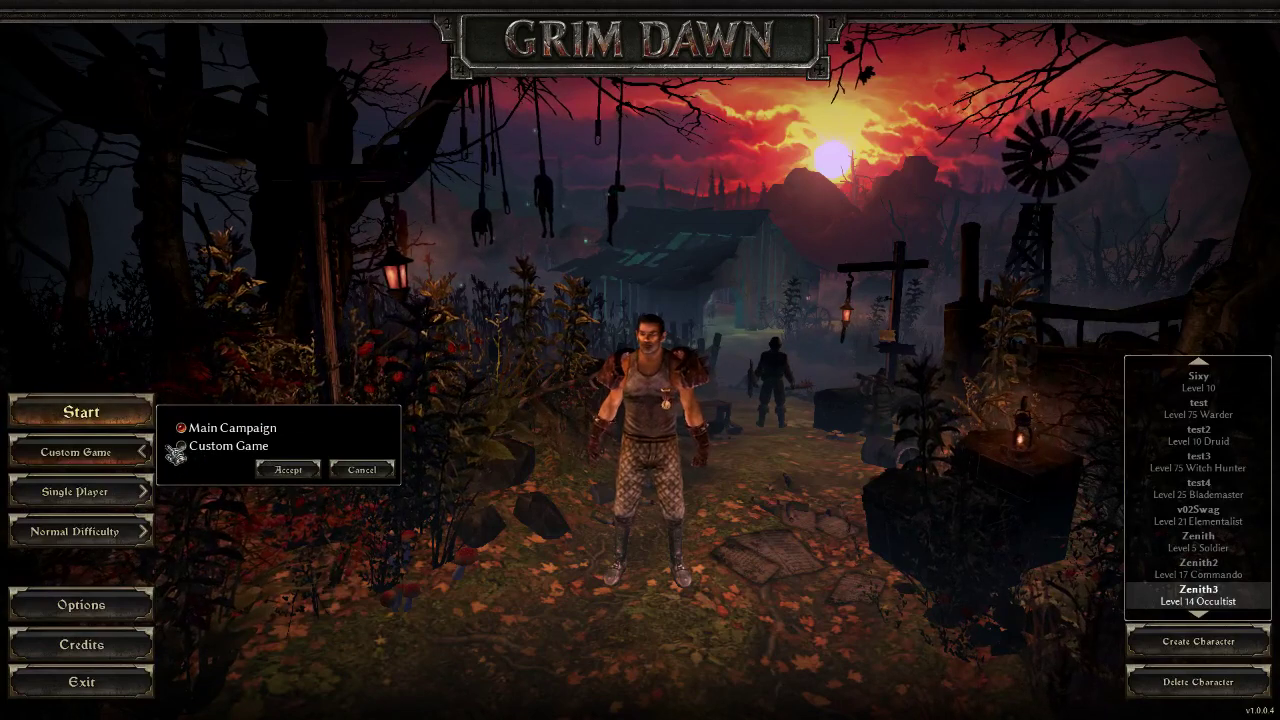
pyautogui.click(182, 446)
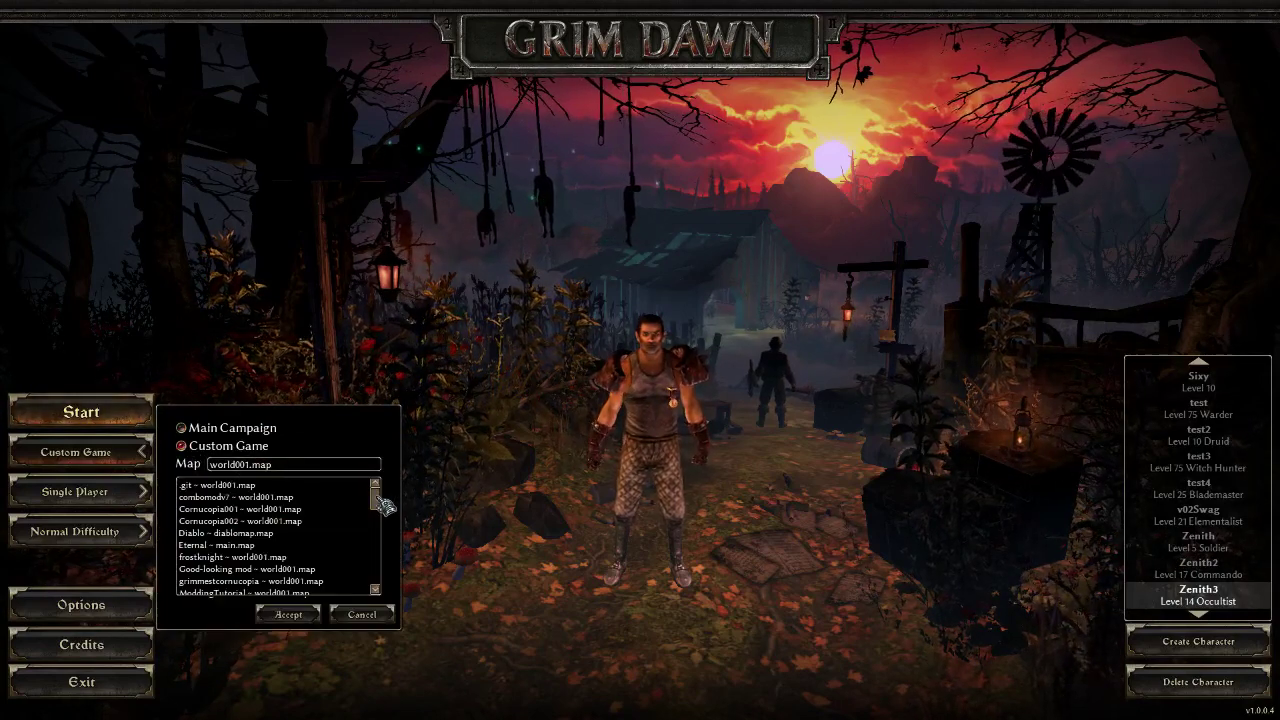
pyautogui.moveTo(378, 500); pyautogui.dragTo(378, 585)
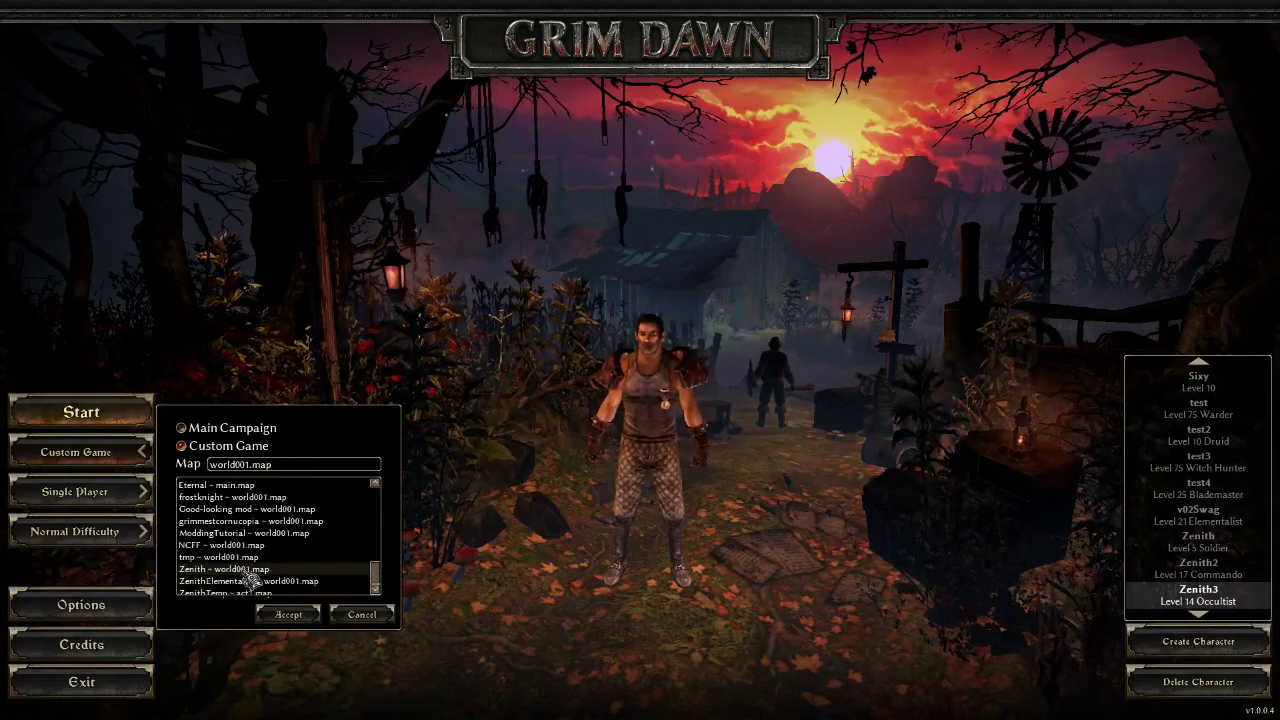
pyautogui.click(288, 614)
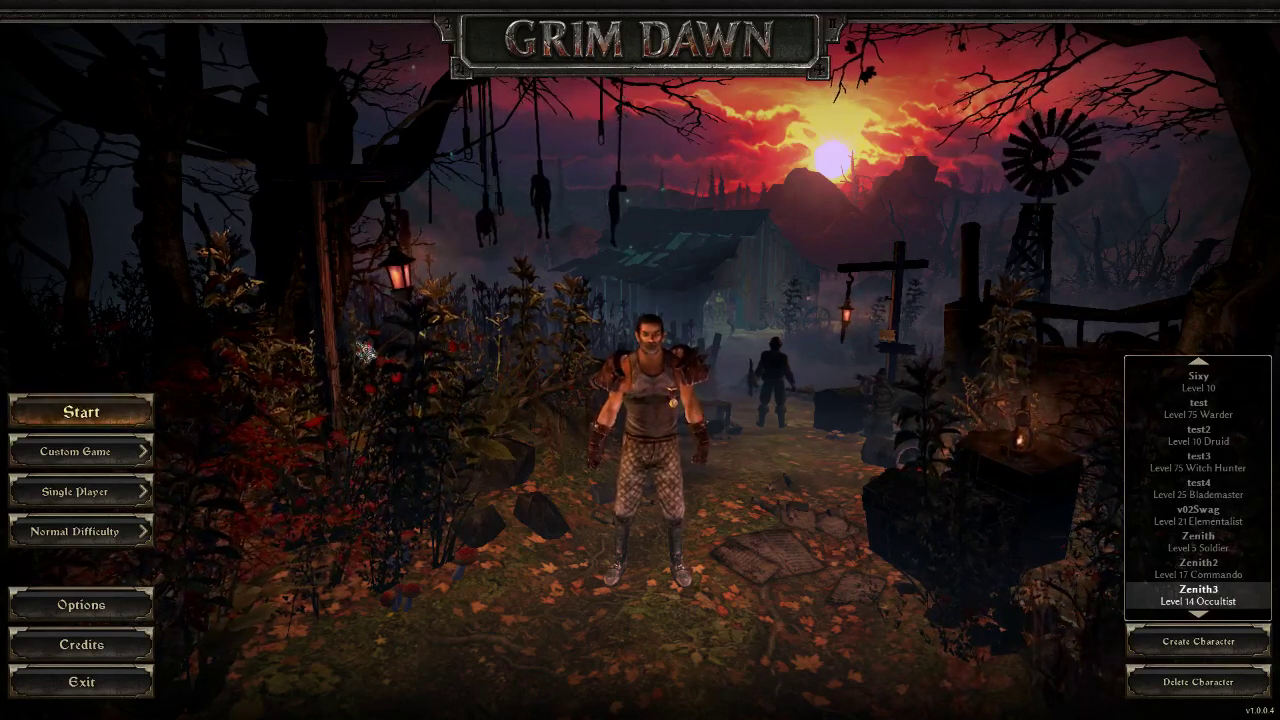
# Step: Start the game with the Zenith3 character and select Champion as the second class in the skill window
pyautogui.click(120, 412)
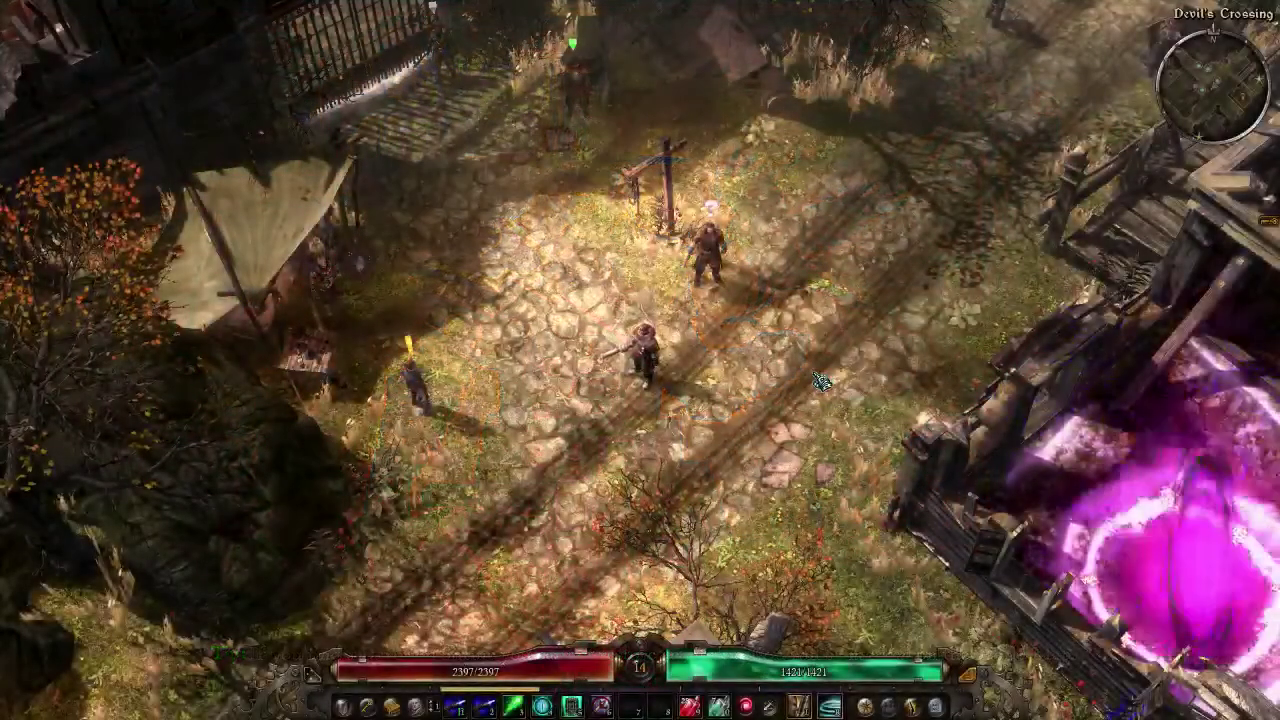
pyautogui.press('s')
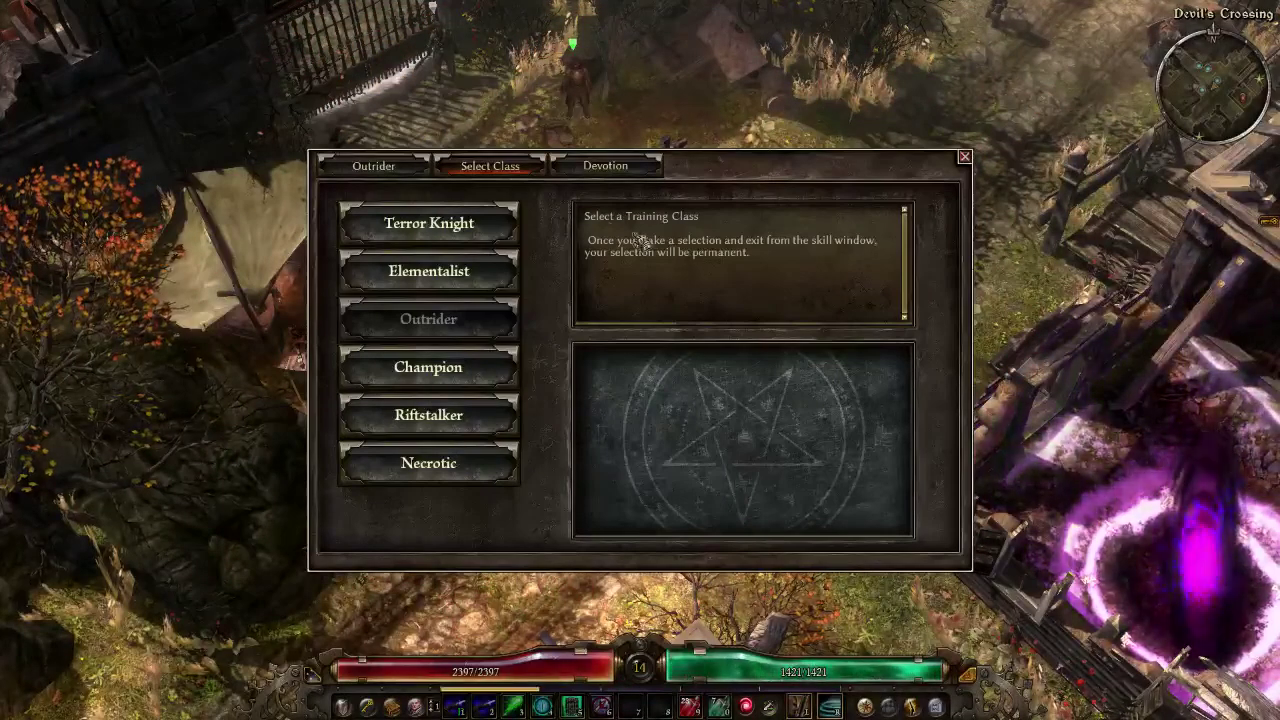
pyautogui.moveTo(465, 367)
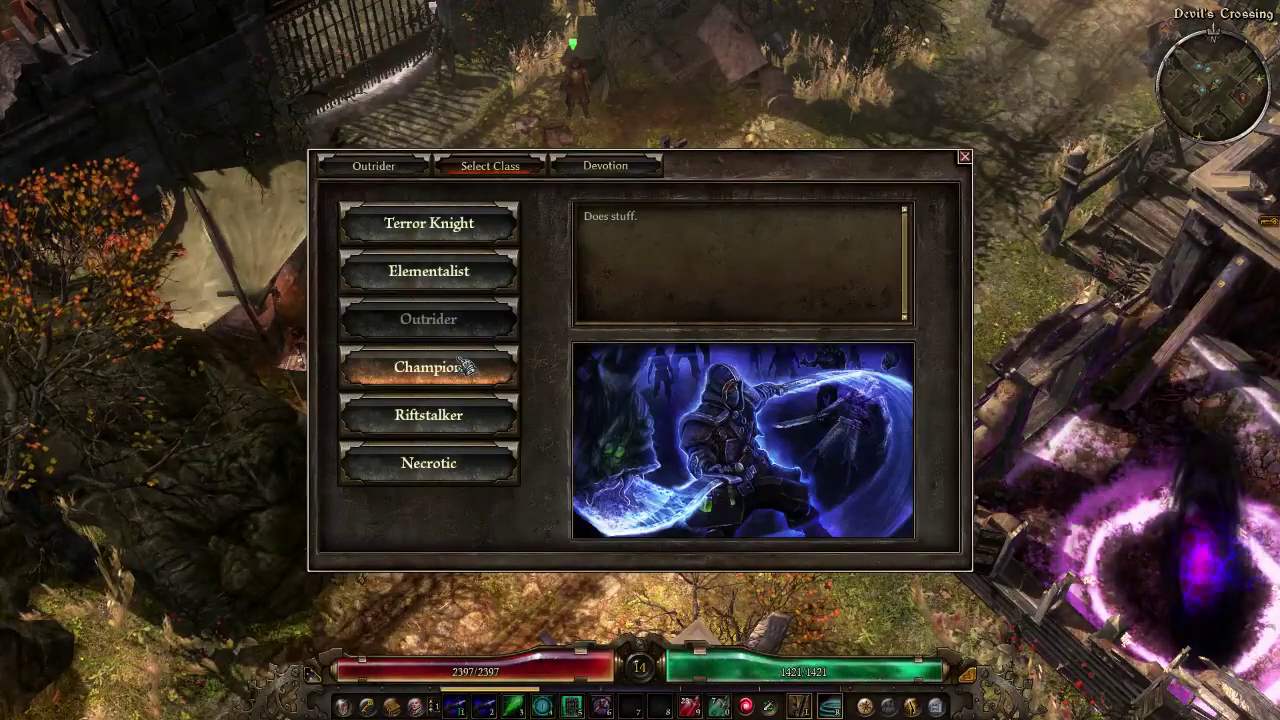
pyautogui.click(465, 367)
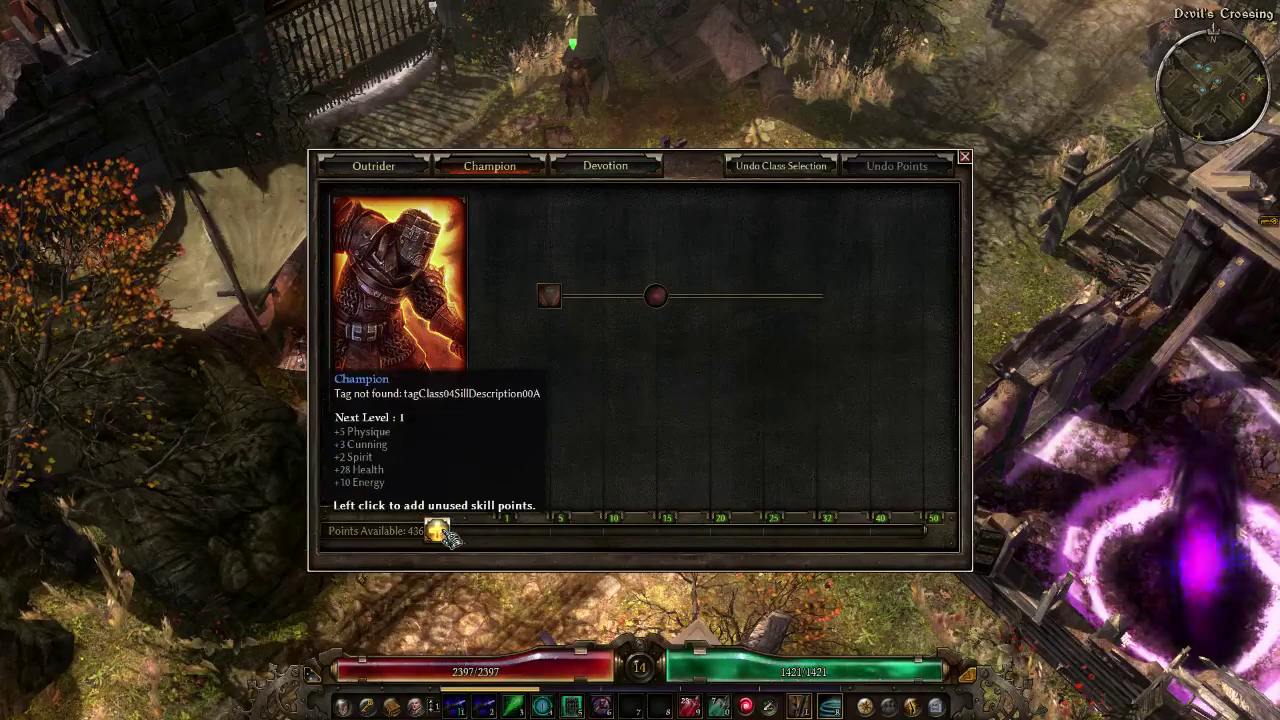
# Step: Switch to tags_skills.txt in Notepad++ and correct the misspelled Champion name tag to tagClass04SkillName00A in the Class04 section
pyautogui.press('super')
pyautogui.hotkey('alt', 'Tab')
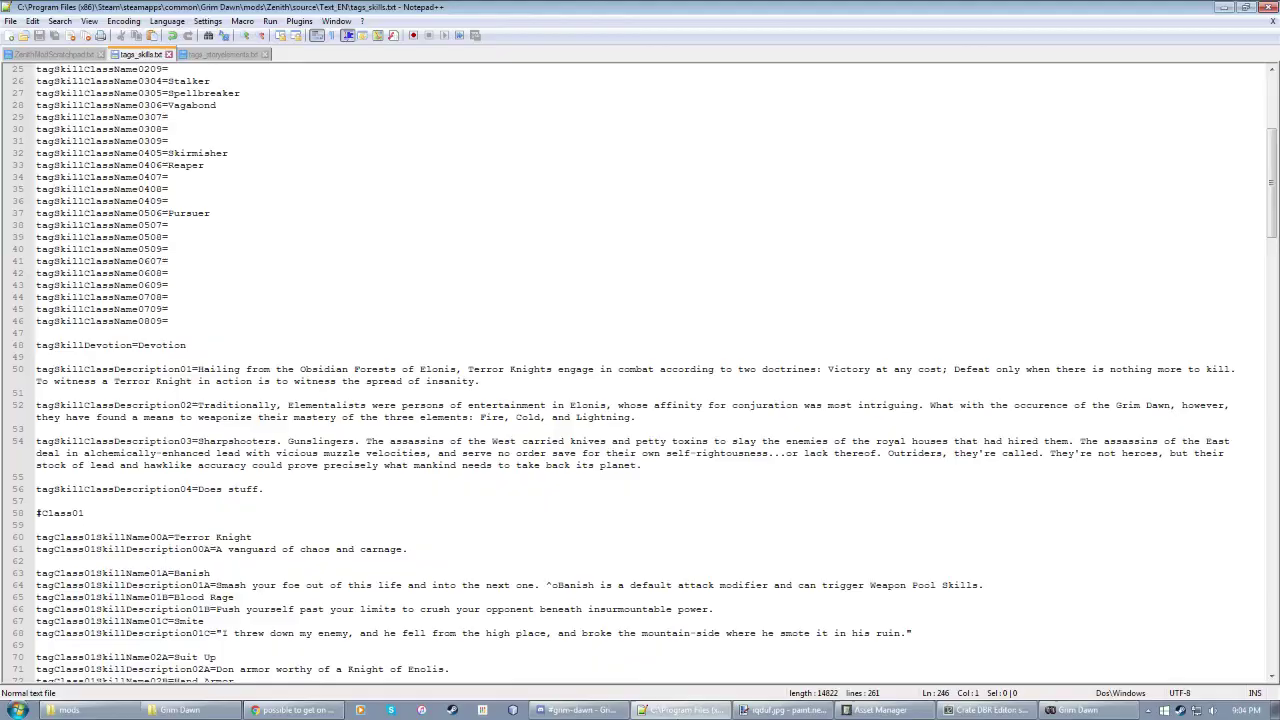
pyautogui.click(426, 270)
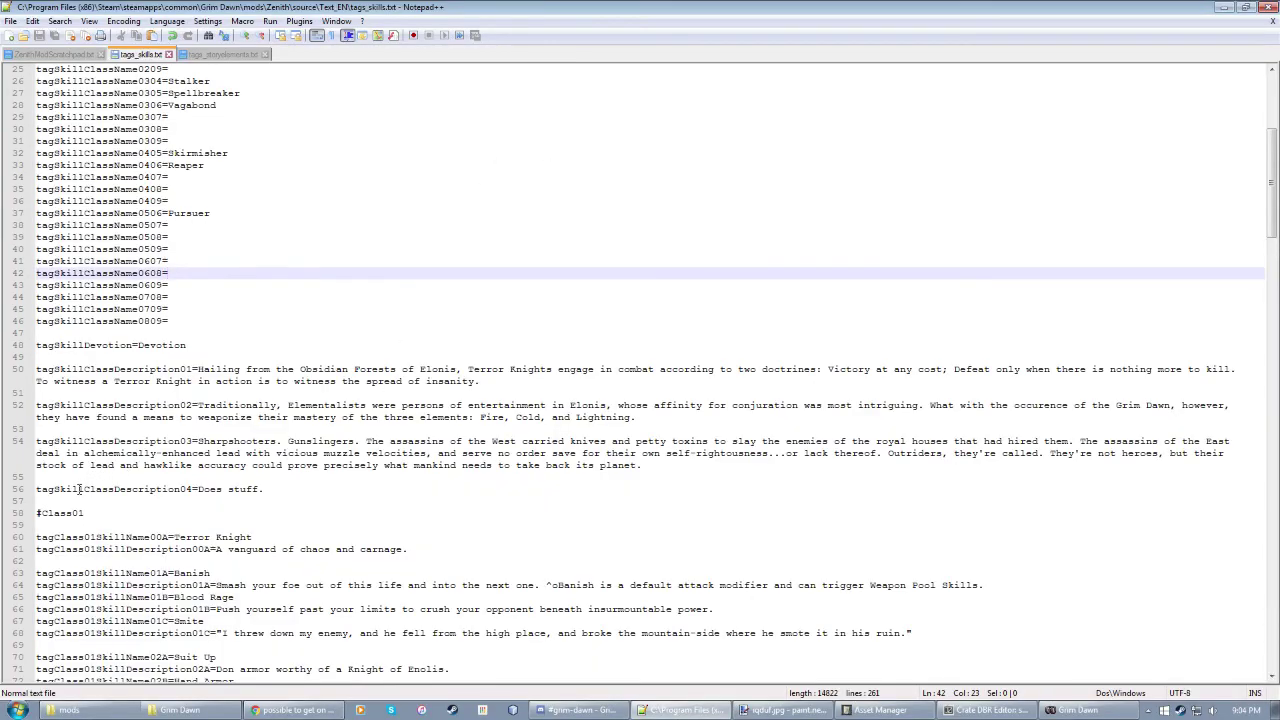
pyautogui.scroll(-20, 78, 488)
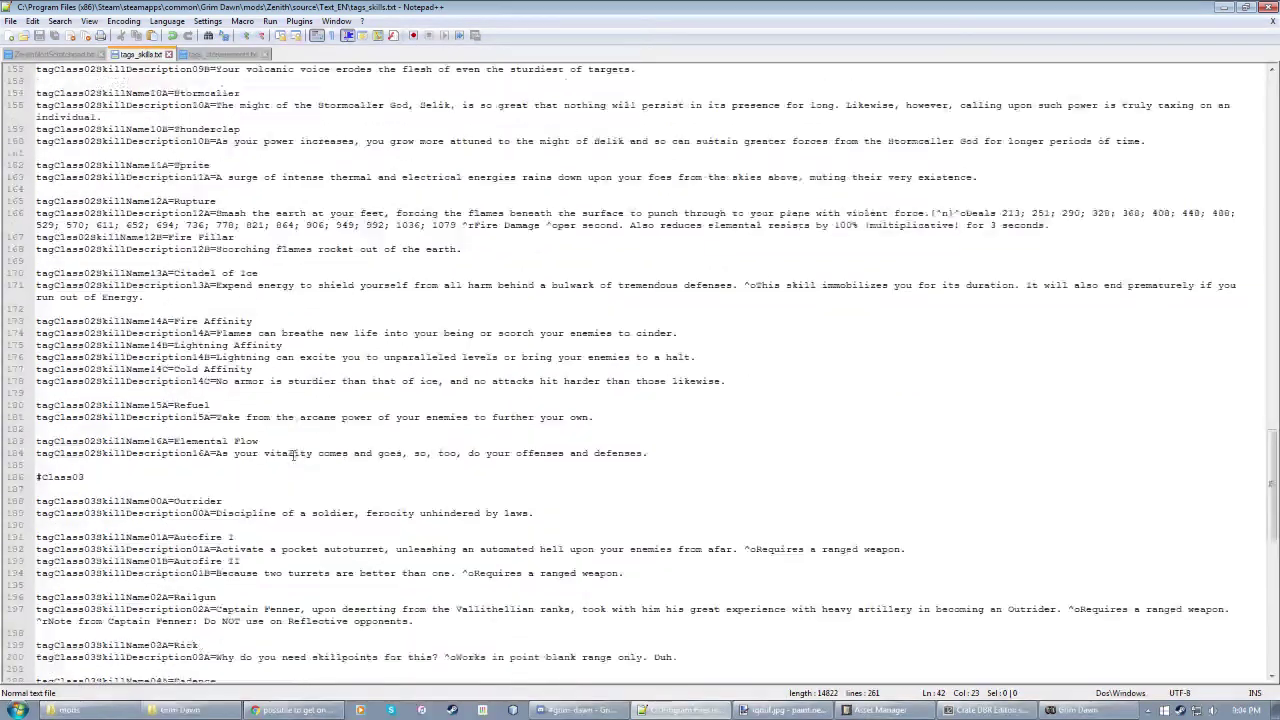
pyautogui.scroll(-14, 176, 381)
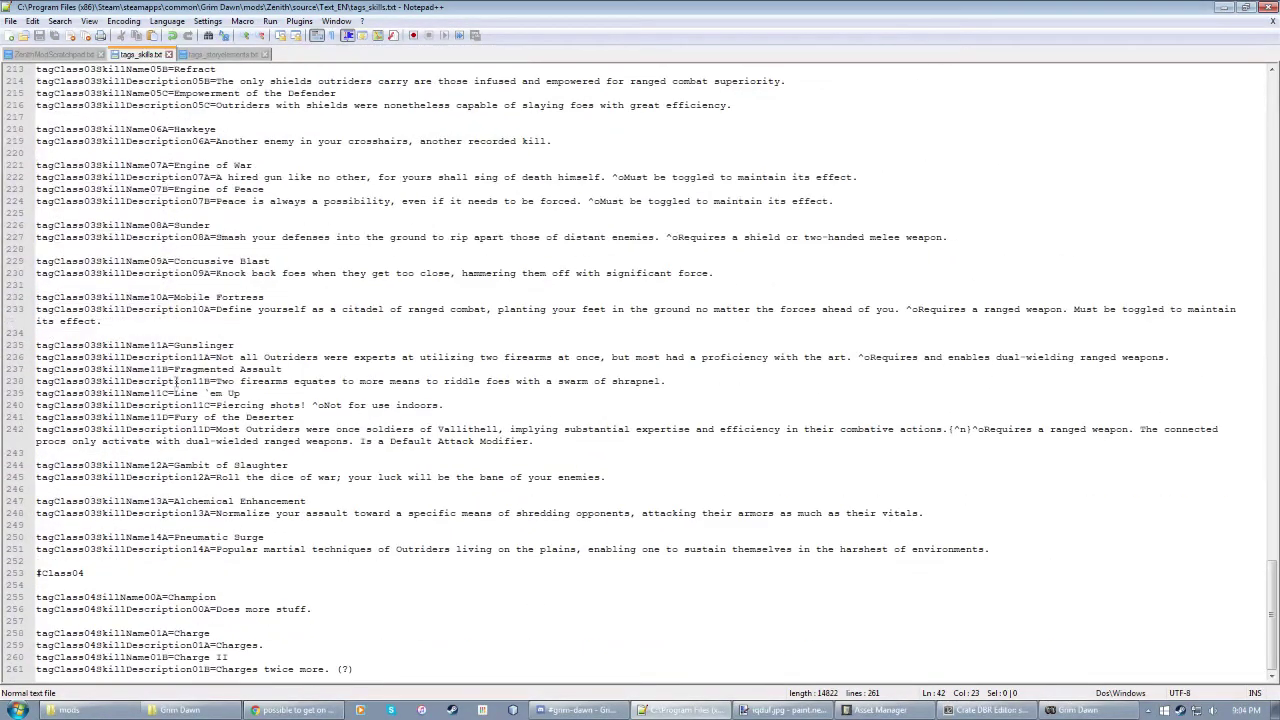
pyautogui.click(108, 597)
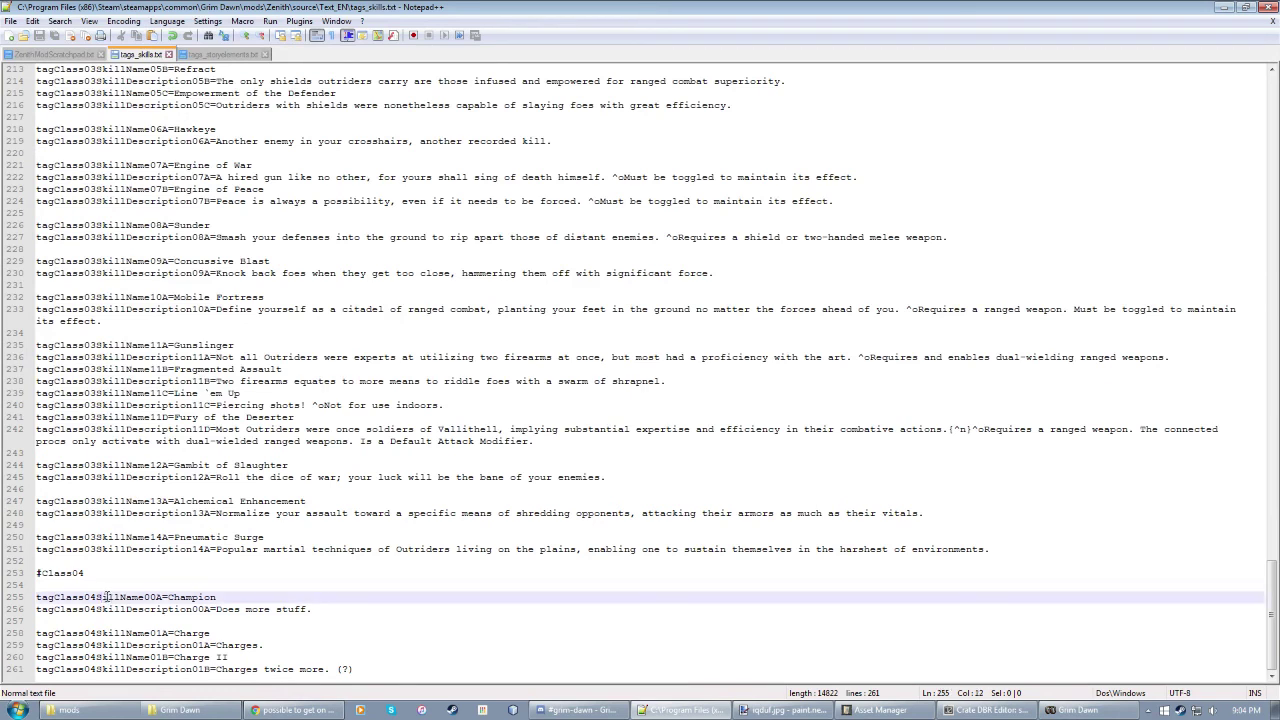
pyautogui.write('k')
pyautogui.click(426, 447)
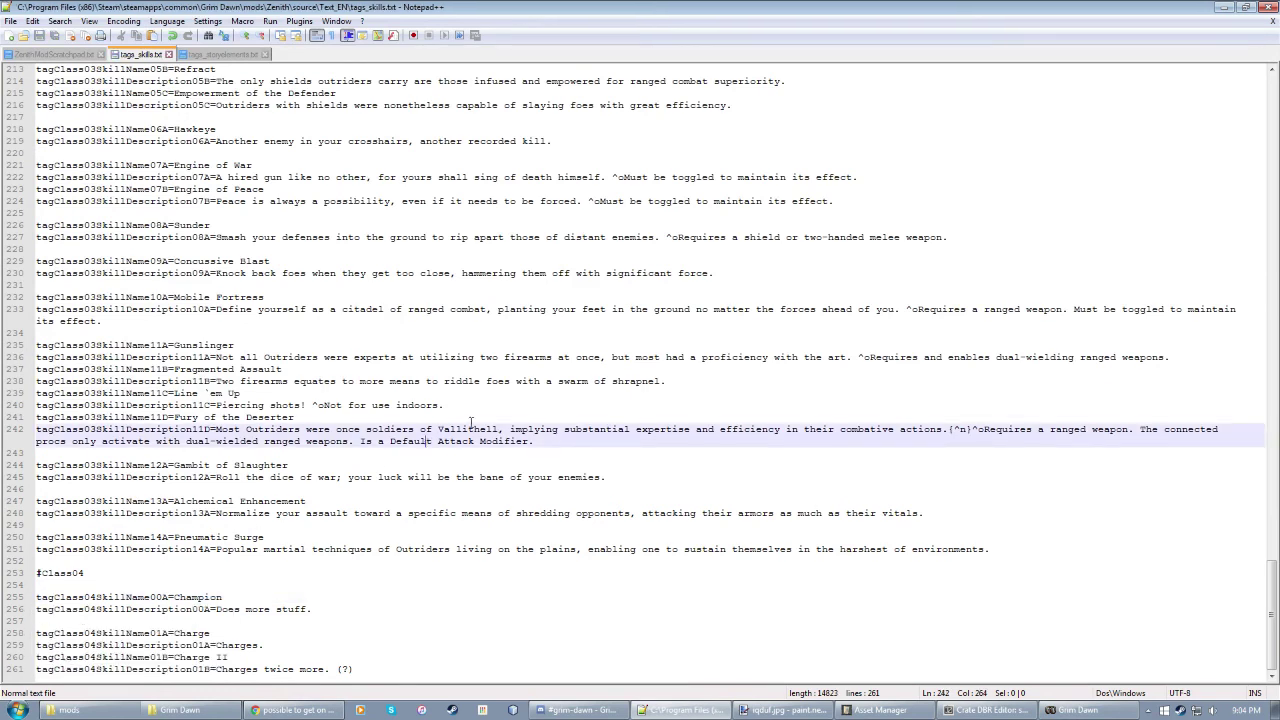
pyautogui.click(570, 383)
# Step: Switch to Asset Manager and open the UI information of _classtraining_class04.dbr in the zenithclass04 skills folder
pyautogui.click(878, 710)
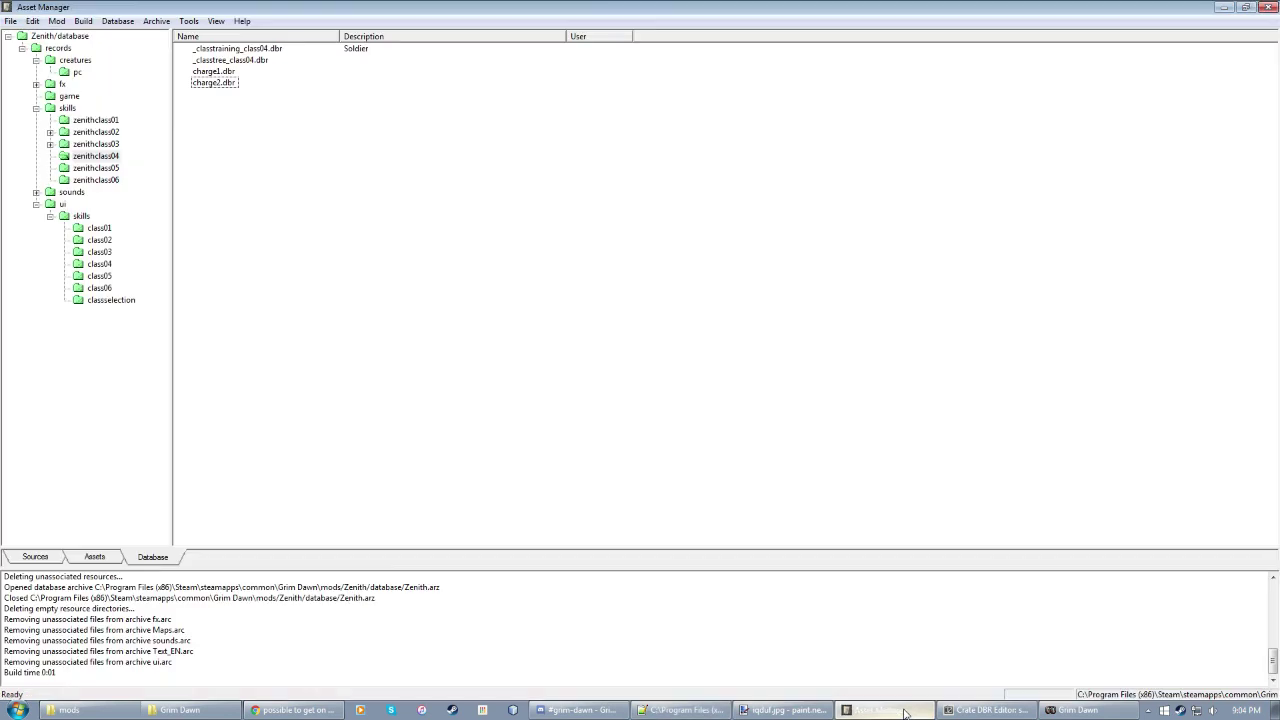
pyautogui.click(97, 146)
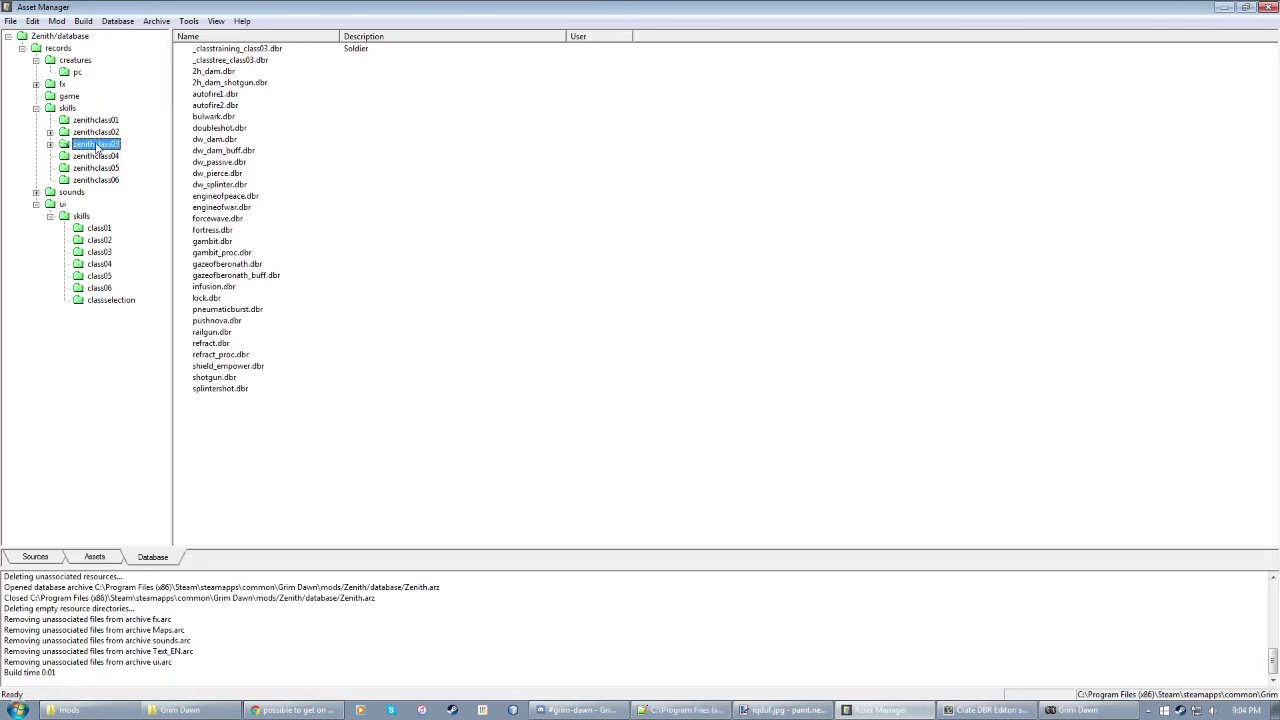
pyautogui.click(97, 156)
pyautogui.doubleClick(237, 48)
pyautogui.click(105, 325)
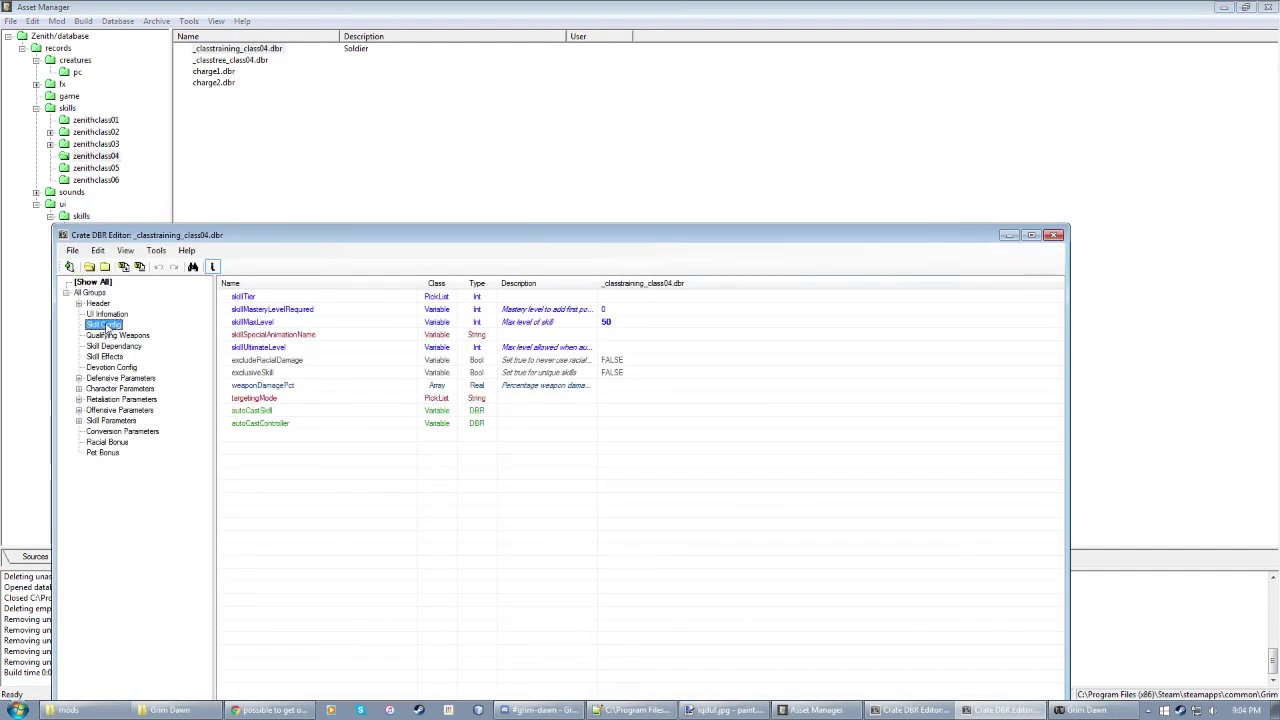
pyautogui.click(106, 314)
# Step: Correct the description tag to tagClass04SkillDescription00A and the display name tag to tagClass04SkillName00A, and close the record
pyautogui.click(654, 310)
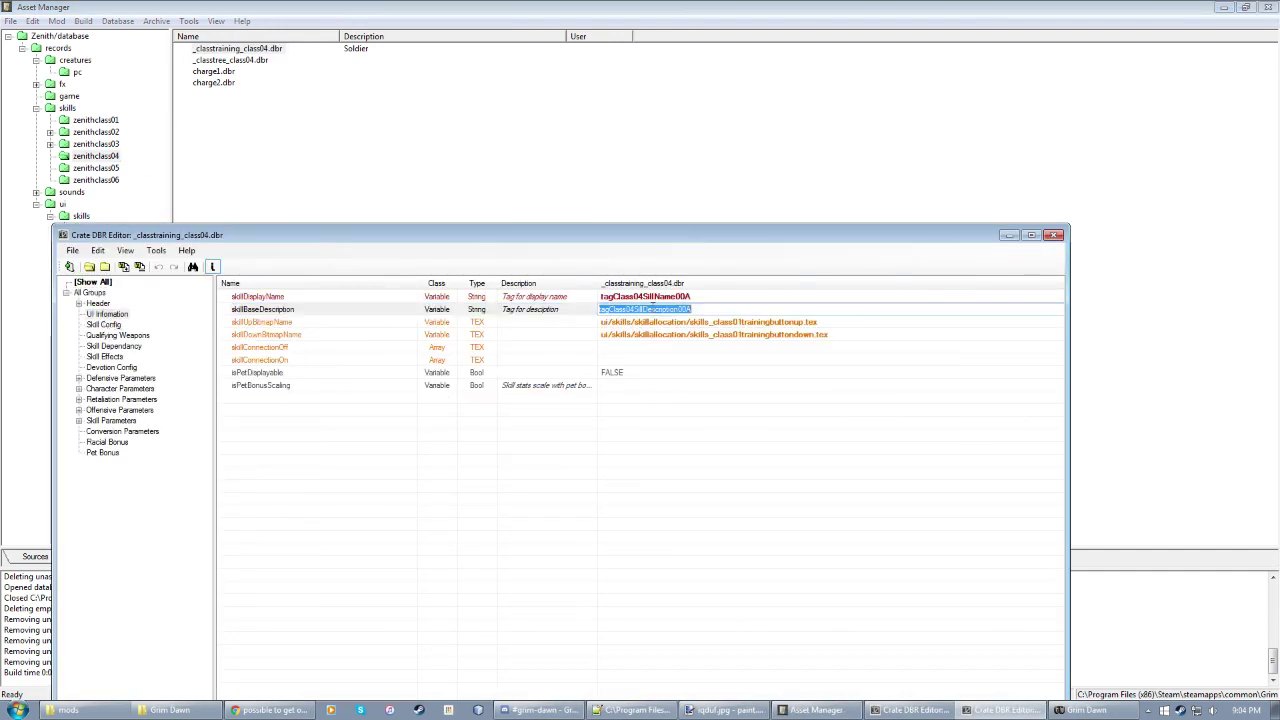
pyautogui.click(638, 310)
pyautogui.write('ki')
pyautogui.click(641, 297)
pyautogui.click(640, 297)
pyautogui.click(638, 297)
pyautogui.write('ki')
pyautogui.click(703, 604)
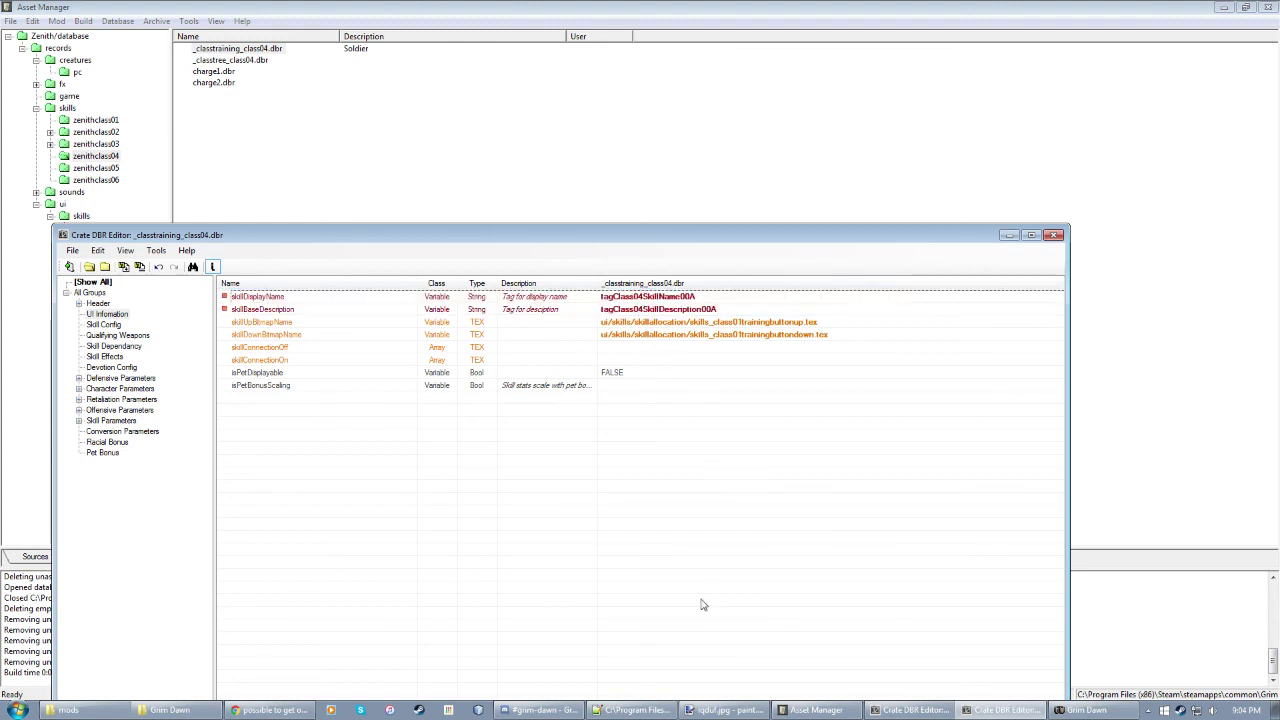
pyautogui.click(1054, 235)
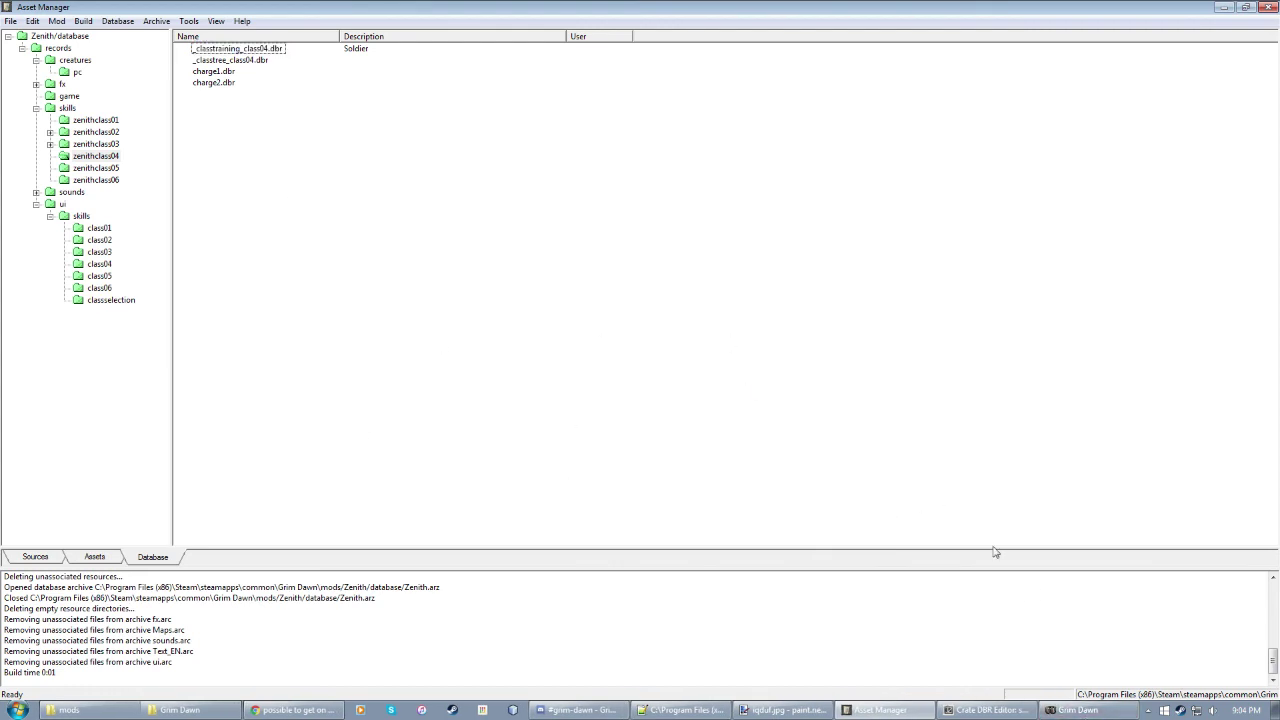
# Step: Quit Grim Dawn to the desktop and rebuild the Zenith mod in Asset Manager
pyautogui.click(1075, 710)
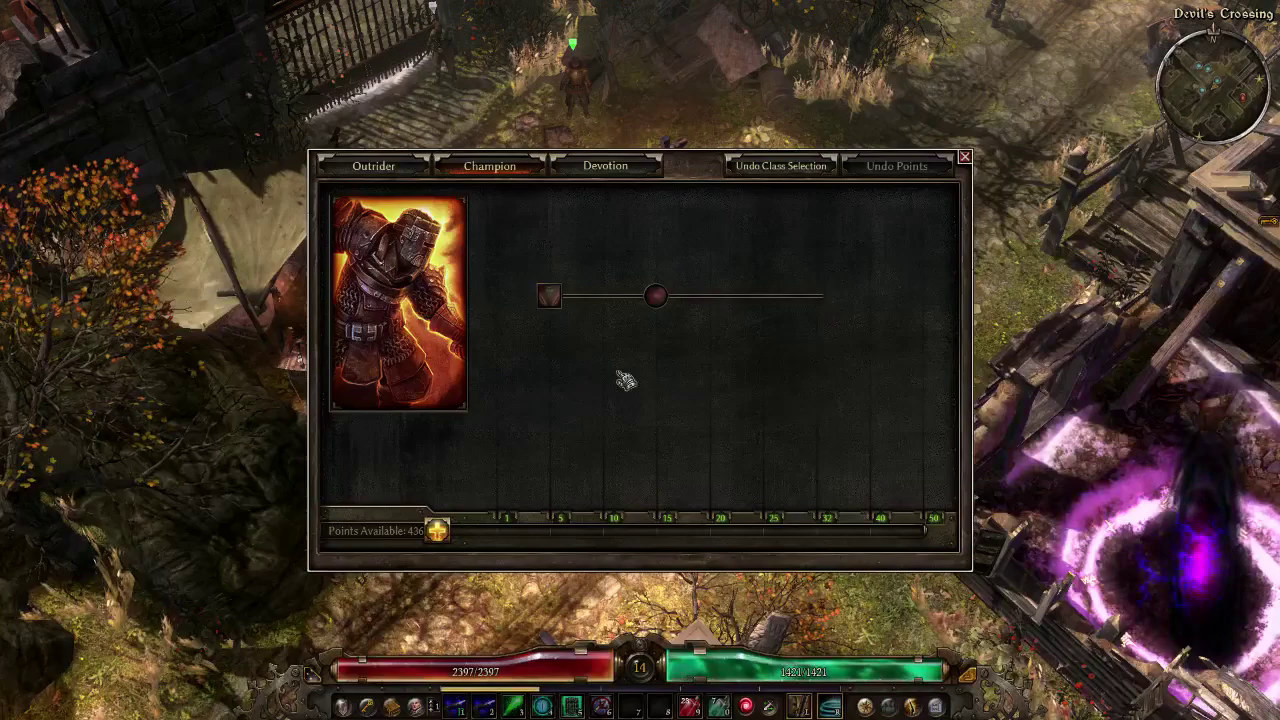
pyautogui.press('Escape')
pyautogui.press('Escape')
pyautogui.click(625, 425)
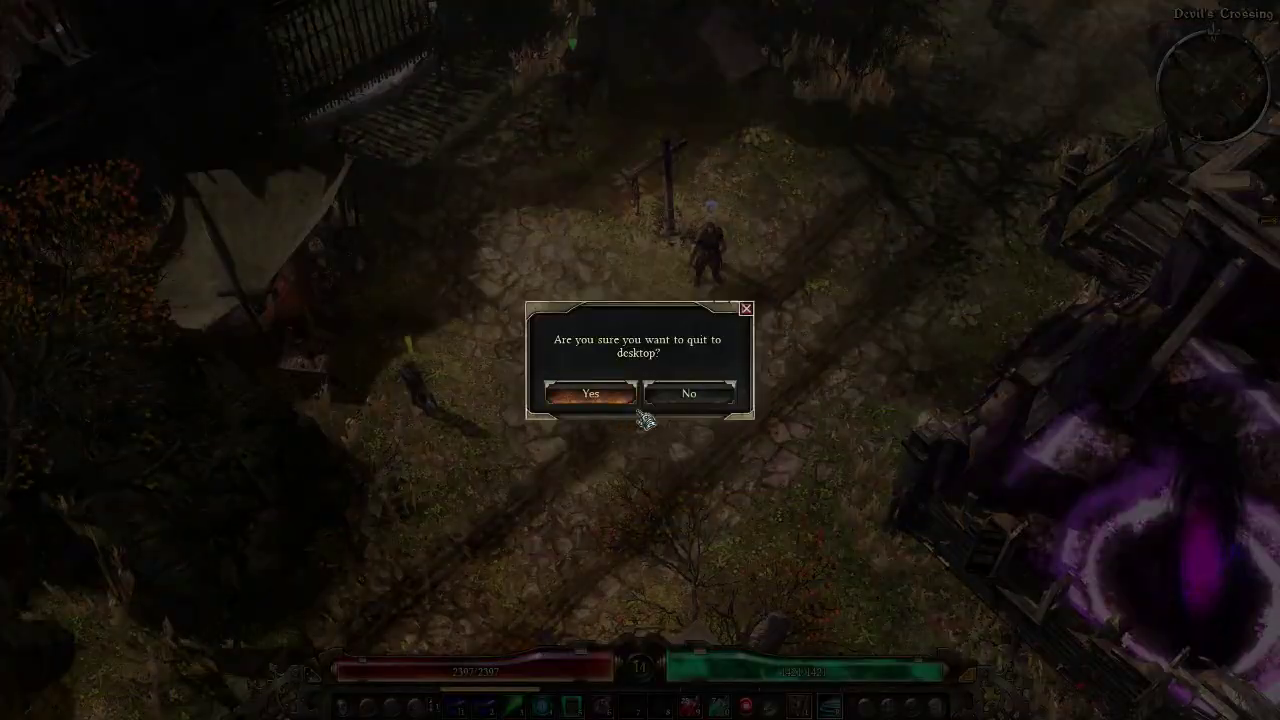
pyautogui.hotkey('alt', 'Tab')
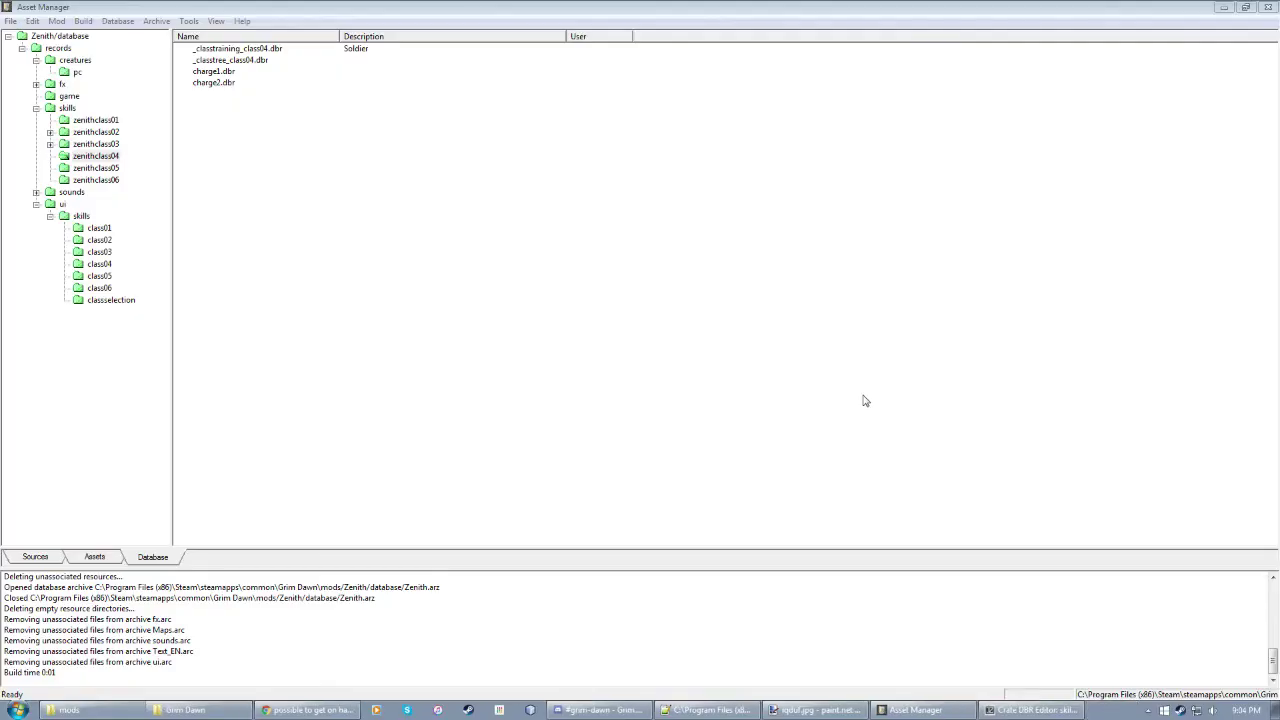
pyautogui.press('F7')
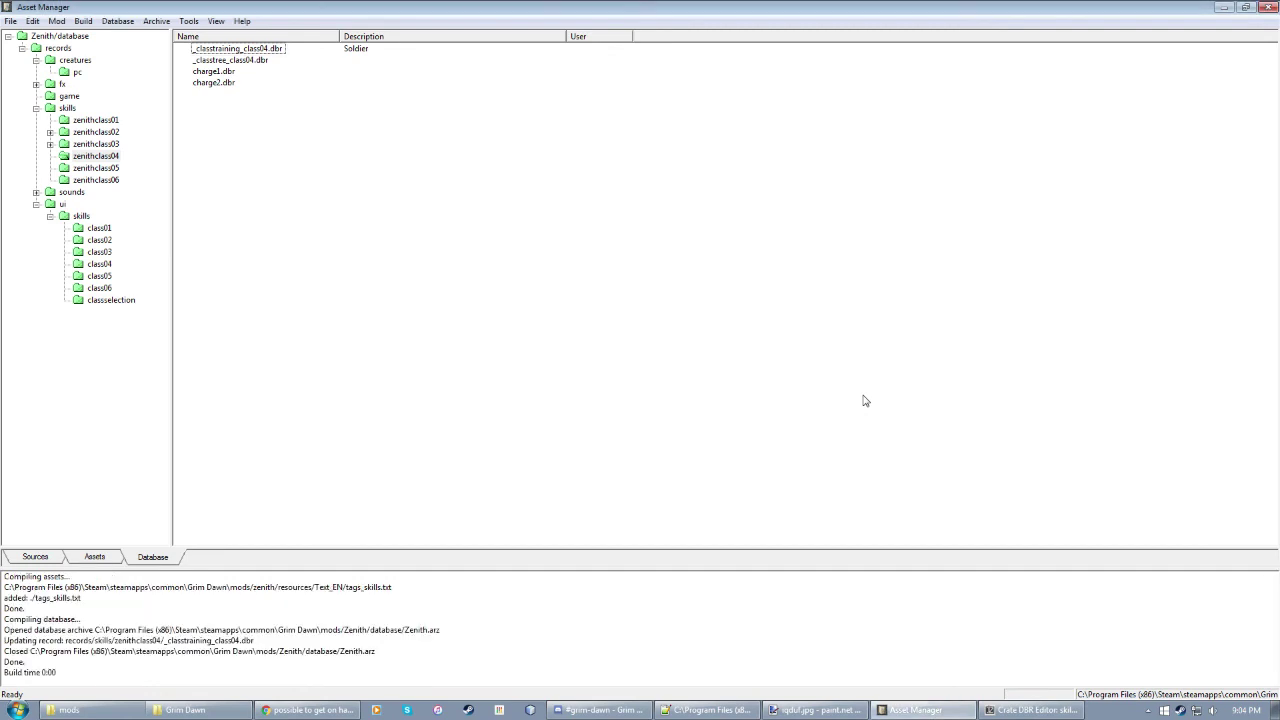
# Step: Relaunch Grim Dawn through Steam and show the Champion skills in the skill window
pyautogui.rightClick(1181, 710)
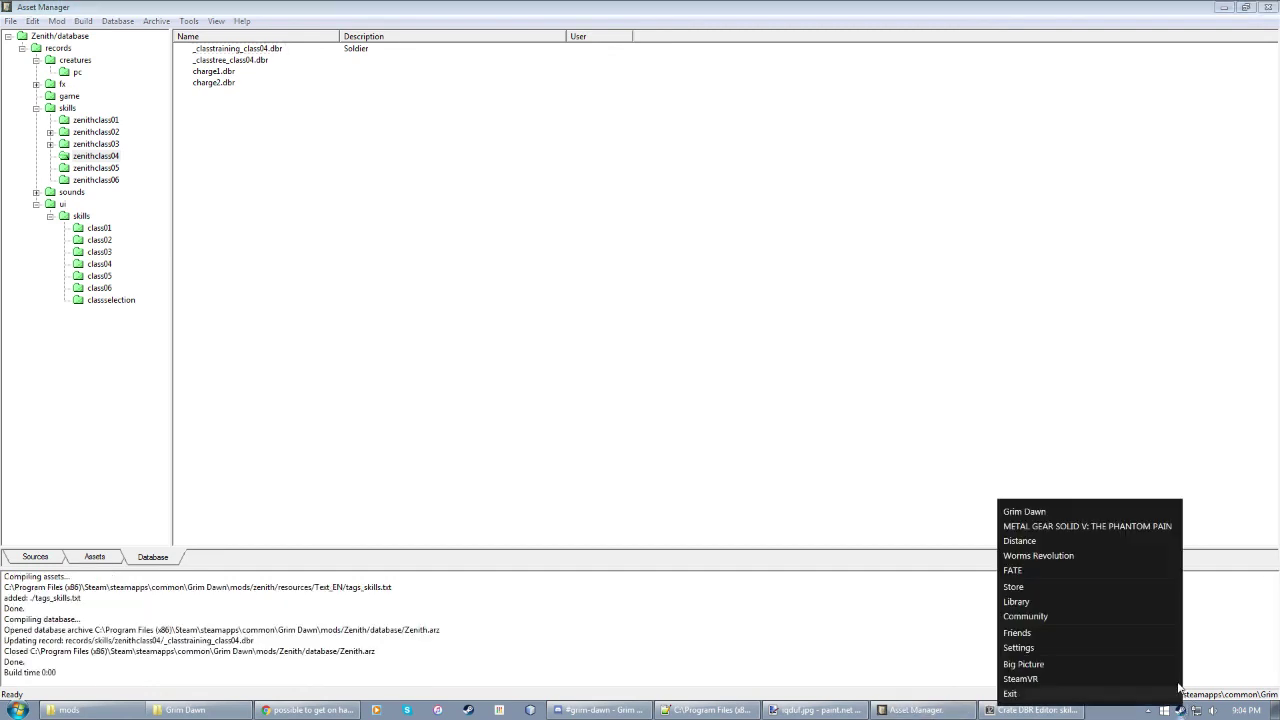
pyautogui.click(1098, 506)
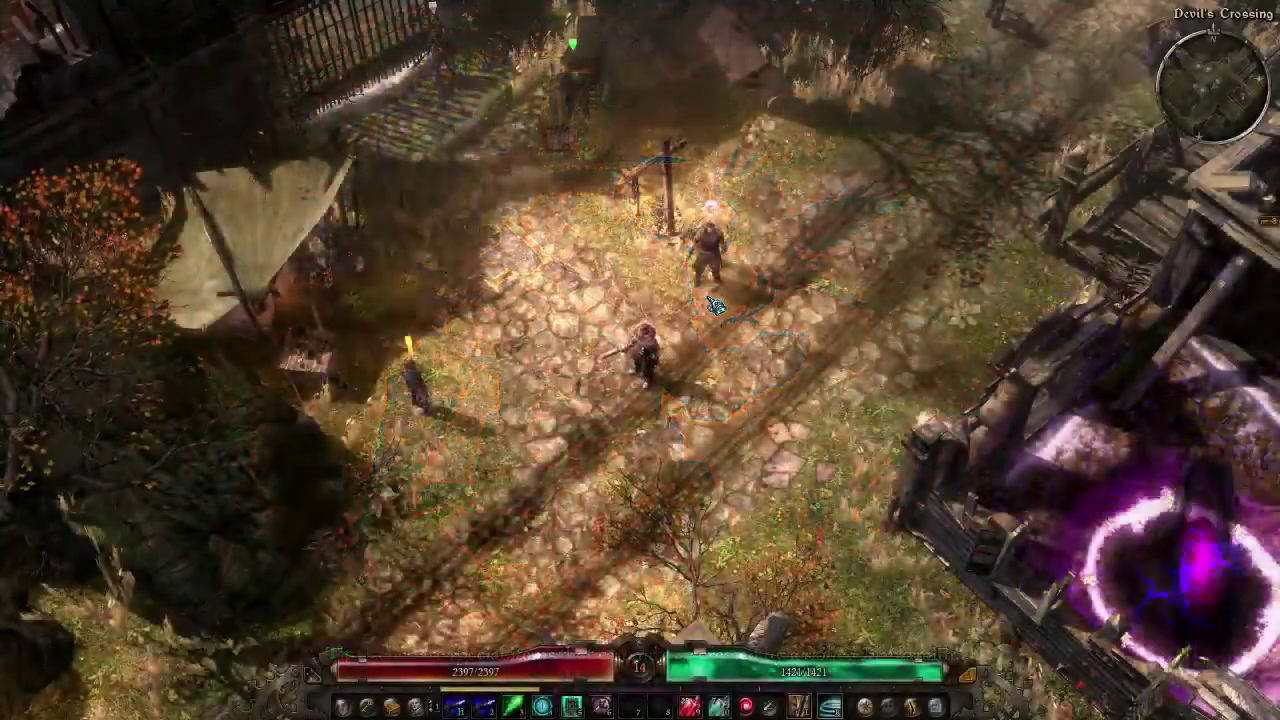
pyautogui.press('s')
pyautogui.click(503, 374)
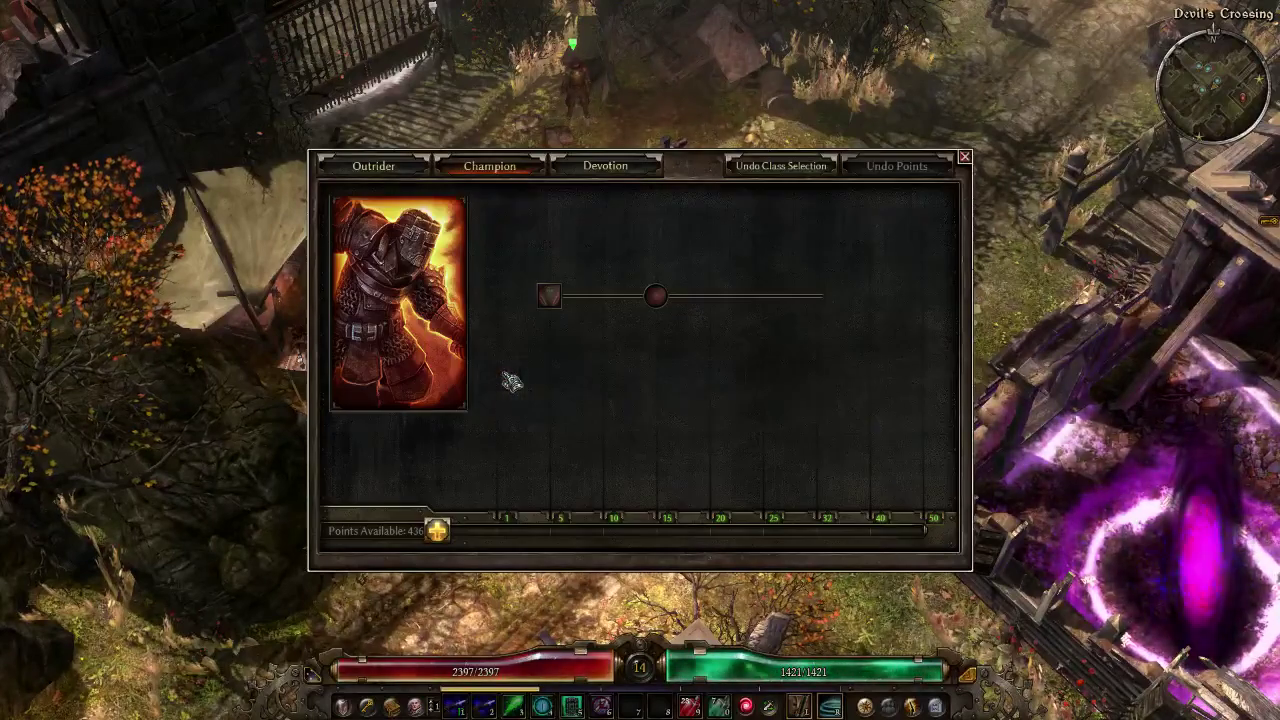
# Step: Spend five points on the Champion mastery and one on Charge, and undo the spent points
pyautogui.click(450, 538)
pyautogui.click(450, 538)
pyautogui.click(450, 538)
pyautogui.click(450, 538)
pyautogui.click(450, 538)
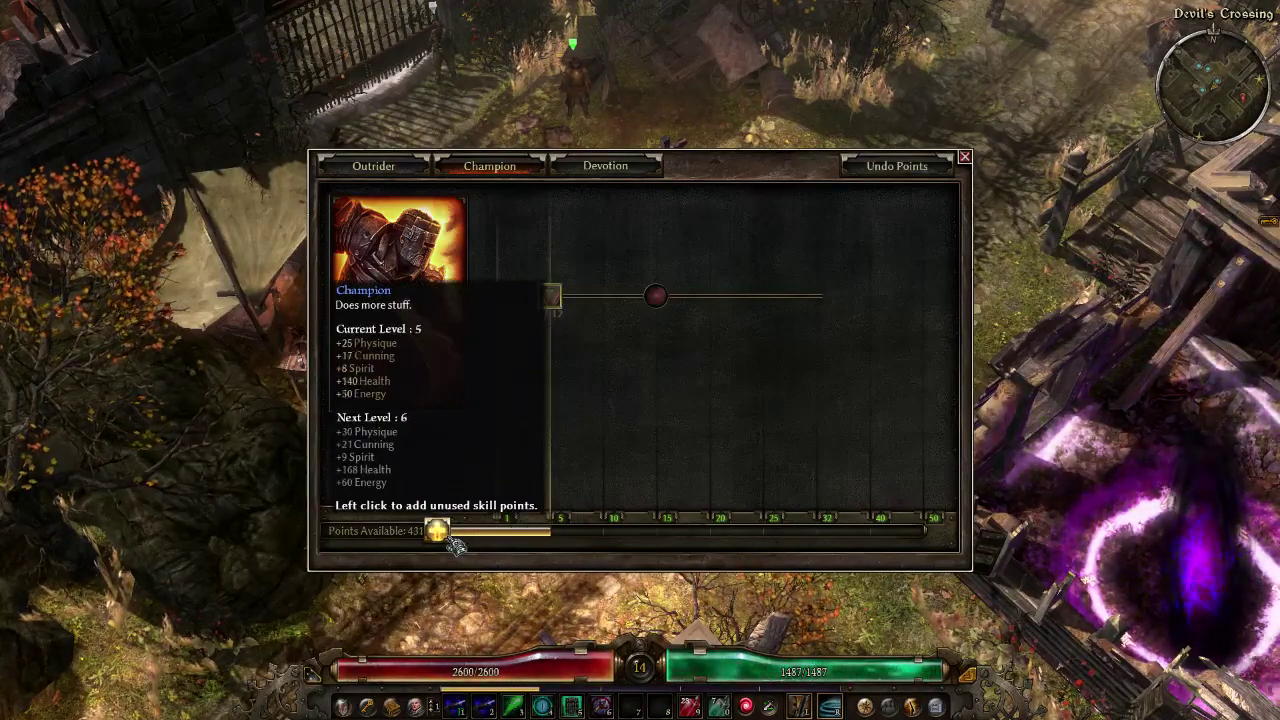
pyautogui.click(552, 302)
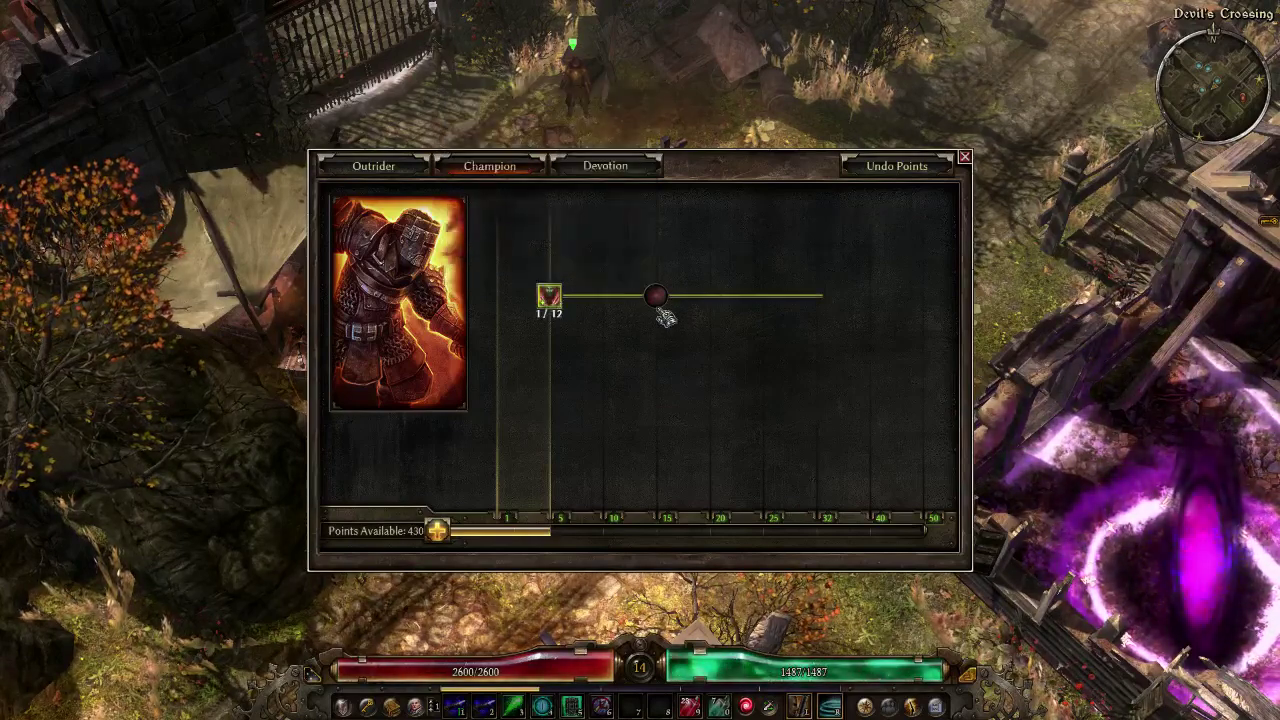
pyautogui.click(896, 166)
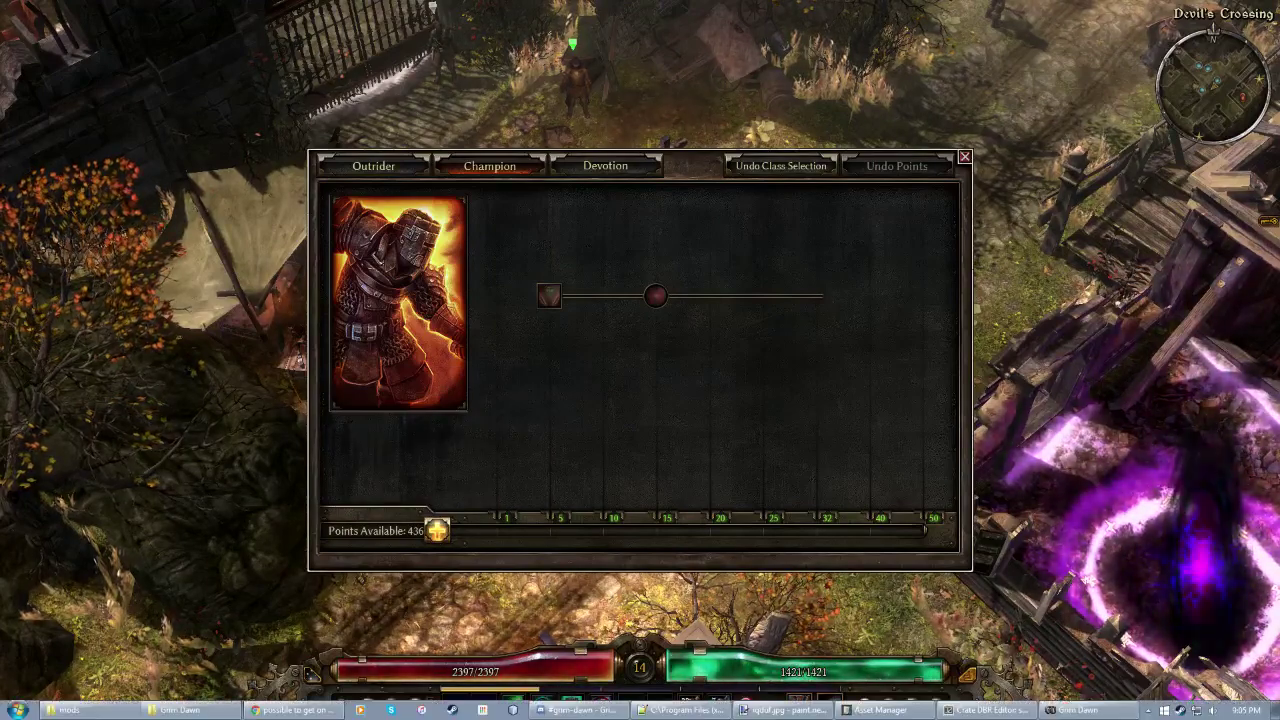
# Step: Raise the Champion mastery to level 15
pyautogui.click(437, 530)
pyautogui.click(437, 530)
pyautogui.click(437, 530)
pyautogui.click(437, 530)
pyautogui.click(437, 530)
pyautogui.click(437, 530)
pyautogui.doubleClick(437, 530)
pyautogui.doubleClick(437, 530)
pyautogui.doubleClick(437, 530)
pyautogui.tripleClick(437, 530)
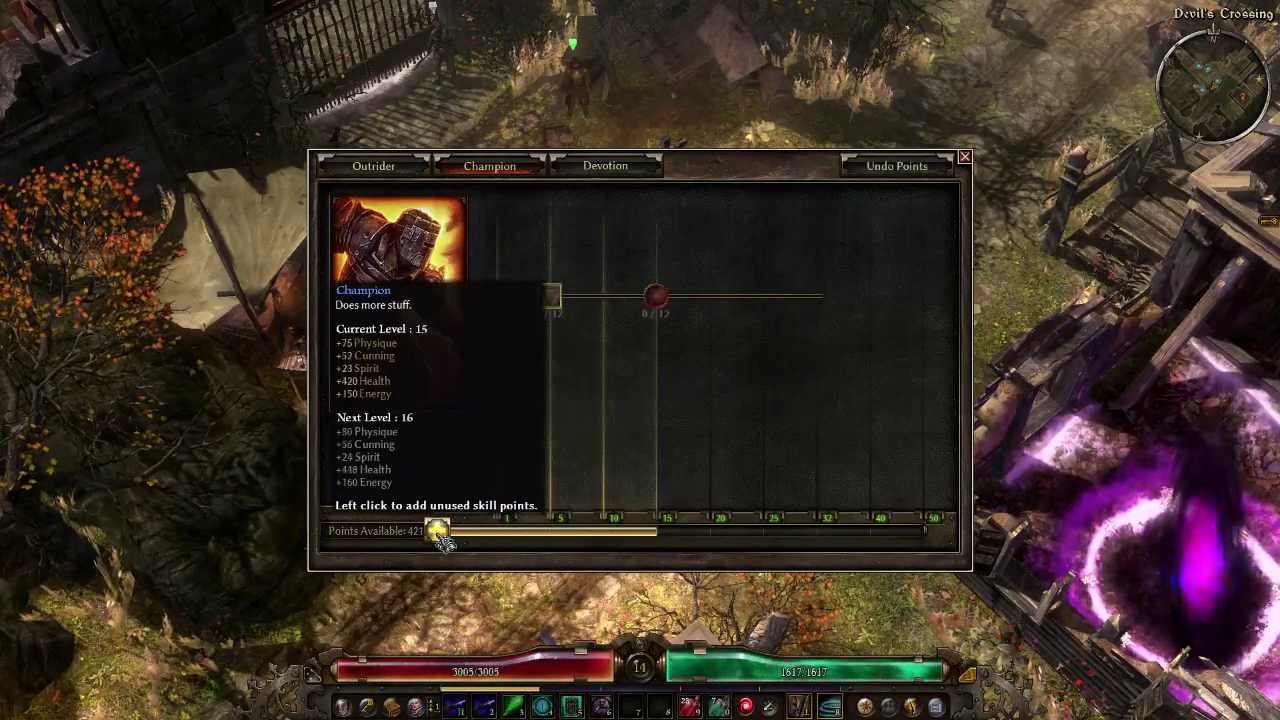
# Step: Put one skill point into Charge and one into its connected modifier skill
pyautogui.click(548, 296)
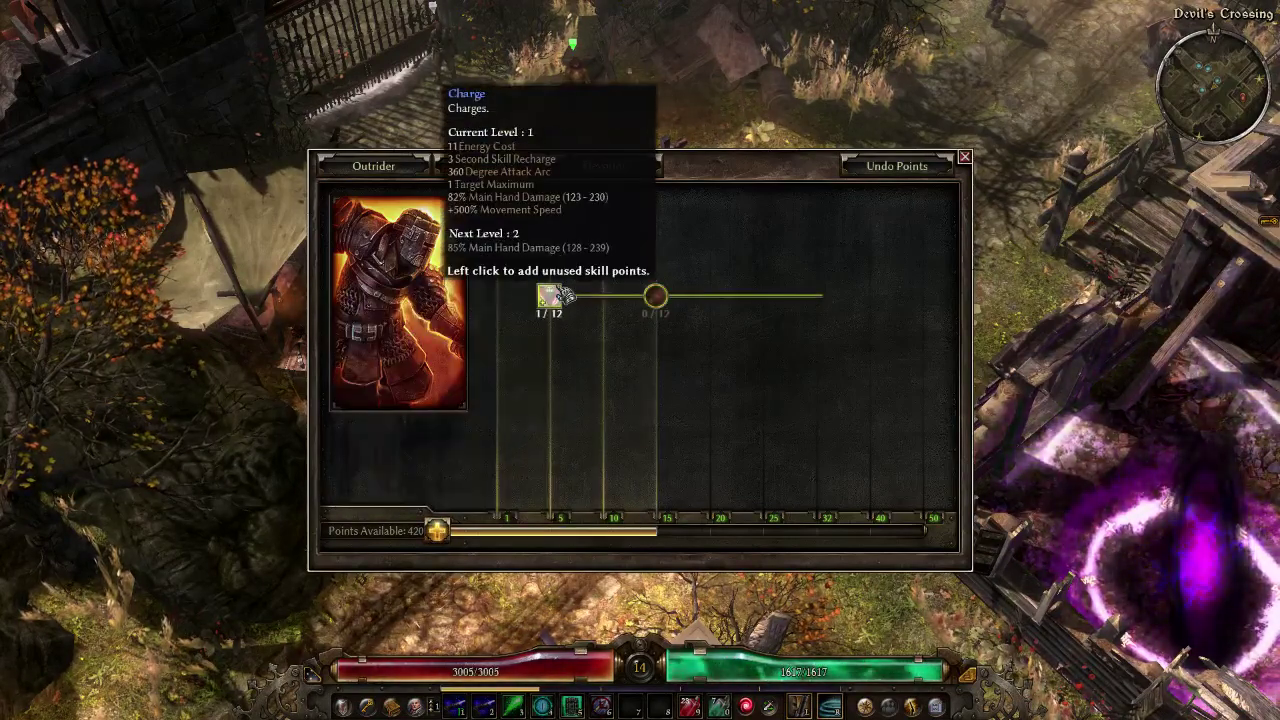
pyautogui.click(660, 295)
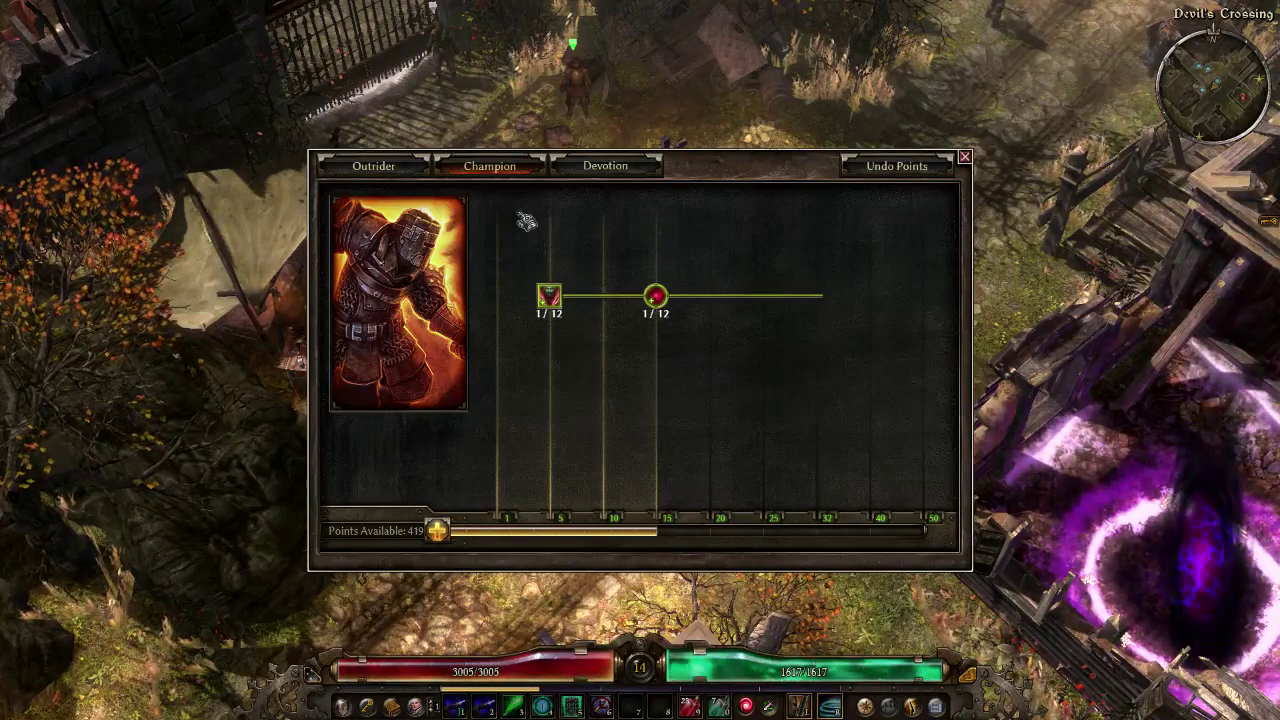
pyautogui.click(490, 166)
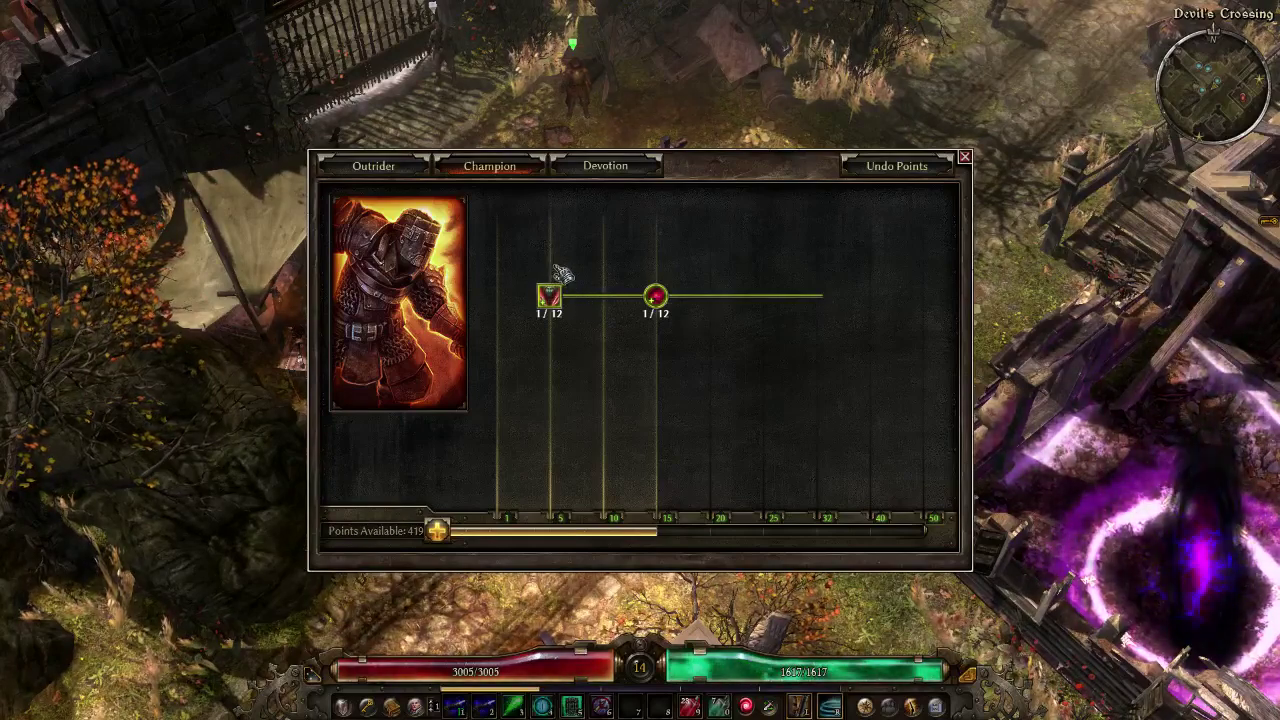
# Step: Leave the skill window and quit Grim Dawn to the desktop
pyautogui.press('Escape')
pyautogui.press('Escape')
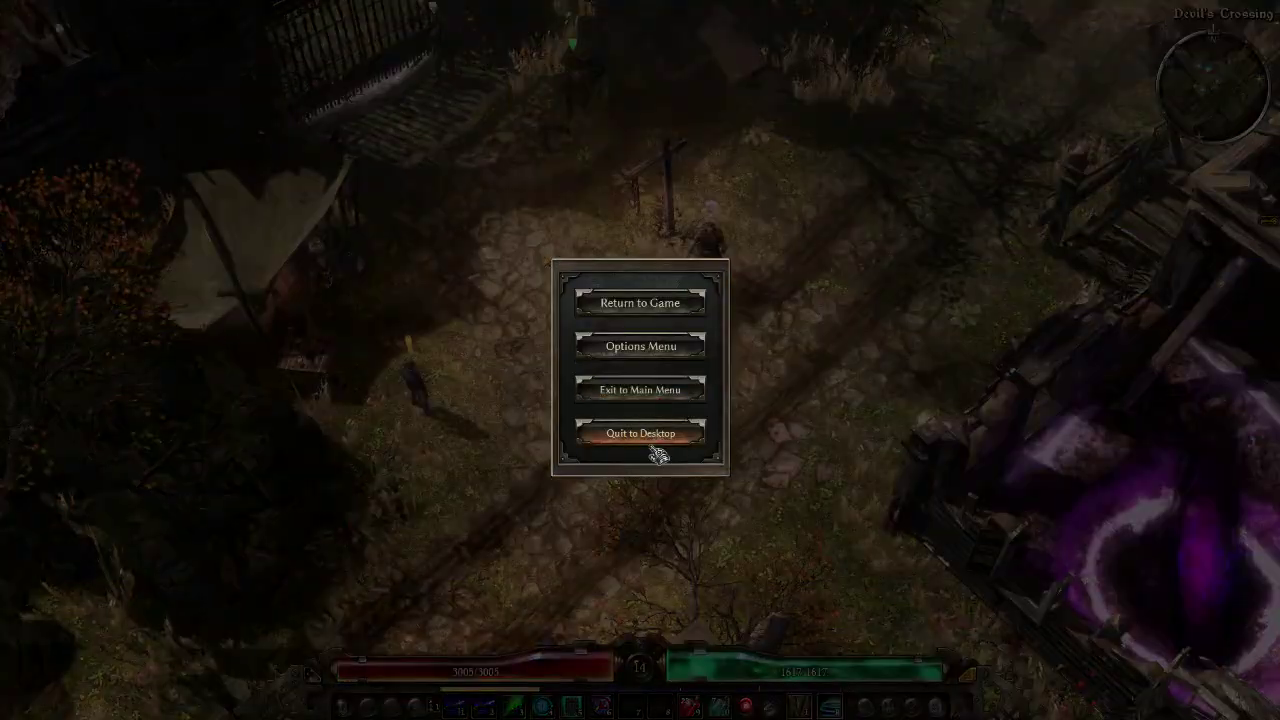
pyautogui.click(625, 439)
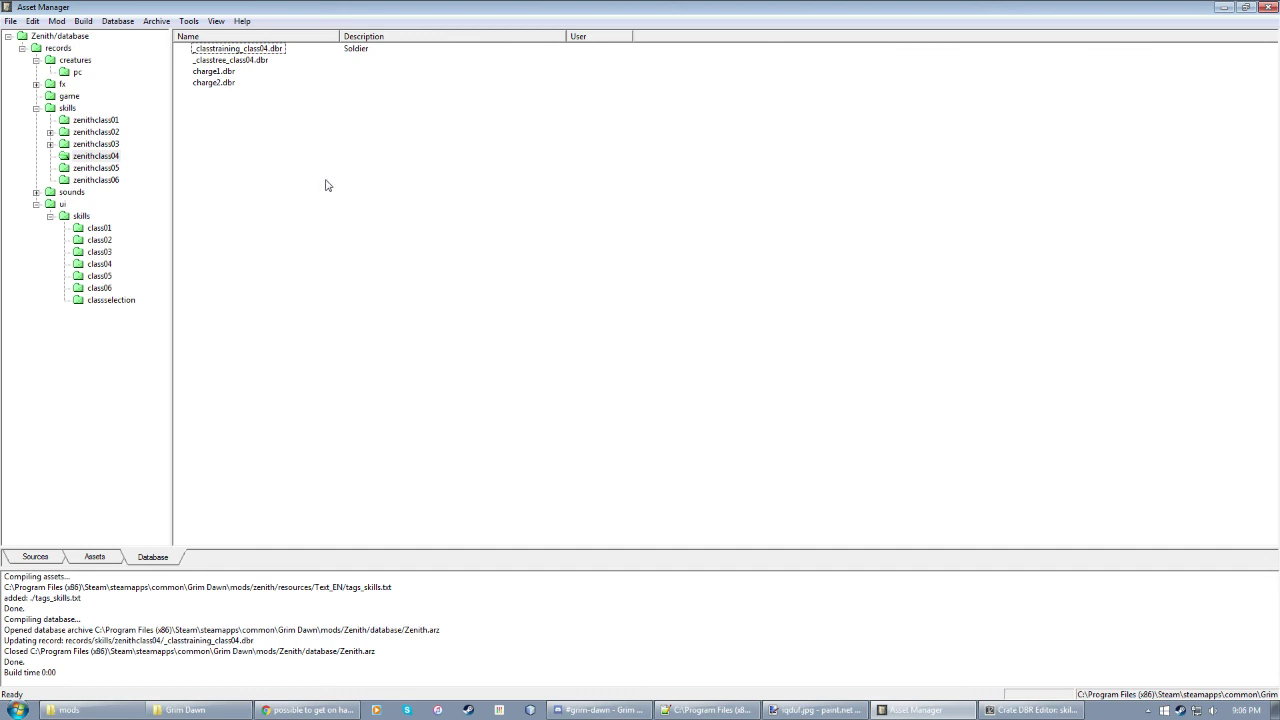
# Step: Examine the offensive damage parameters of charge1.dbr, including Offensive Fire, and close the record
pyautogui.doubleClick(228, 72)
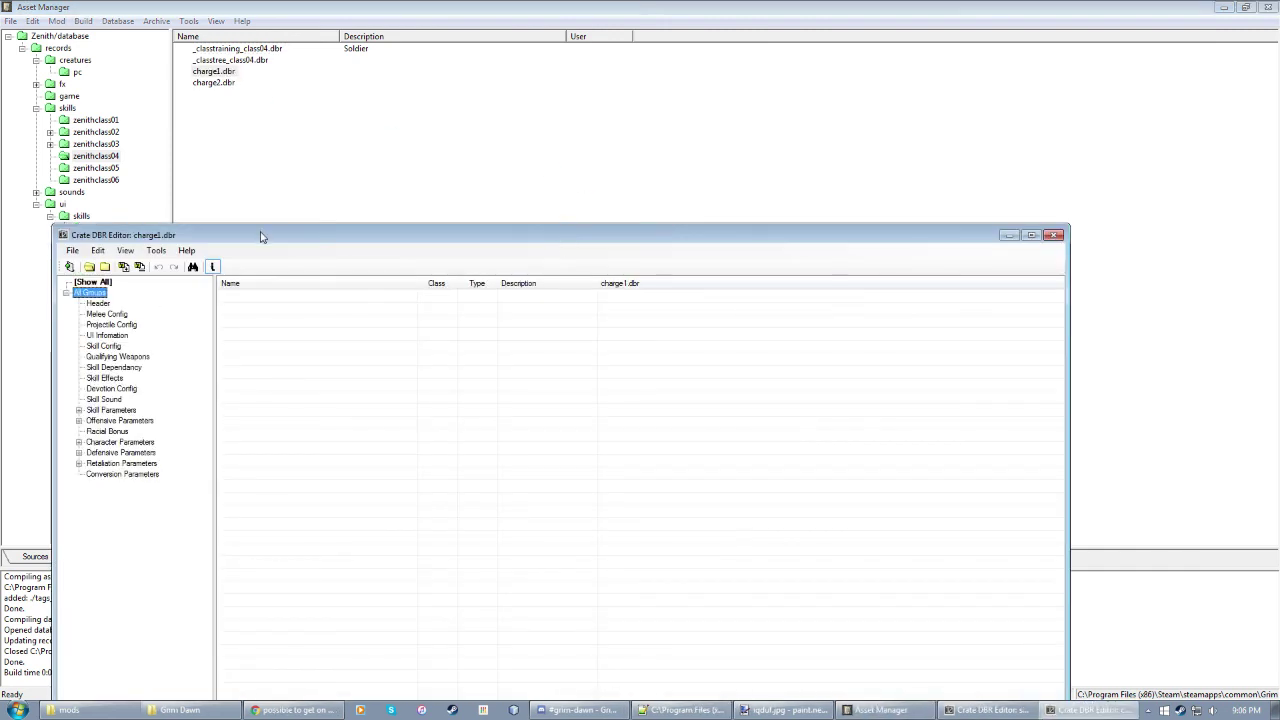
pyautogui.doubleClick(252, 241)
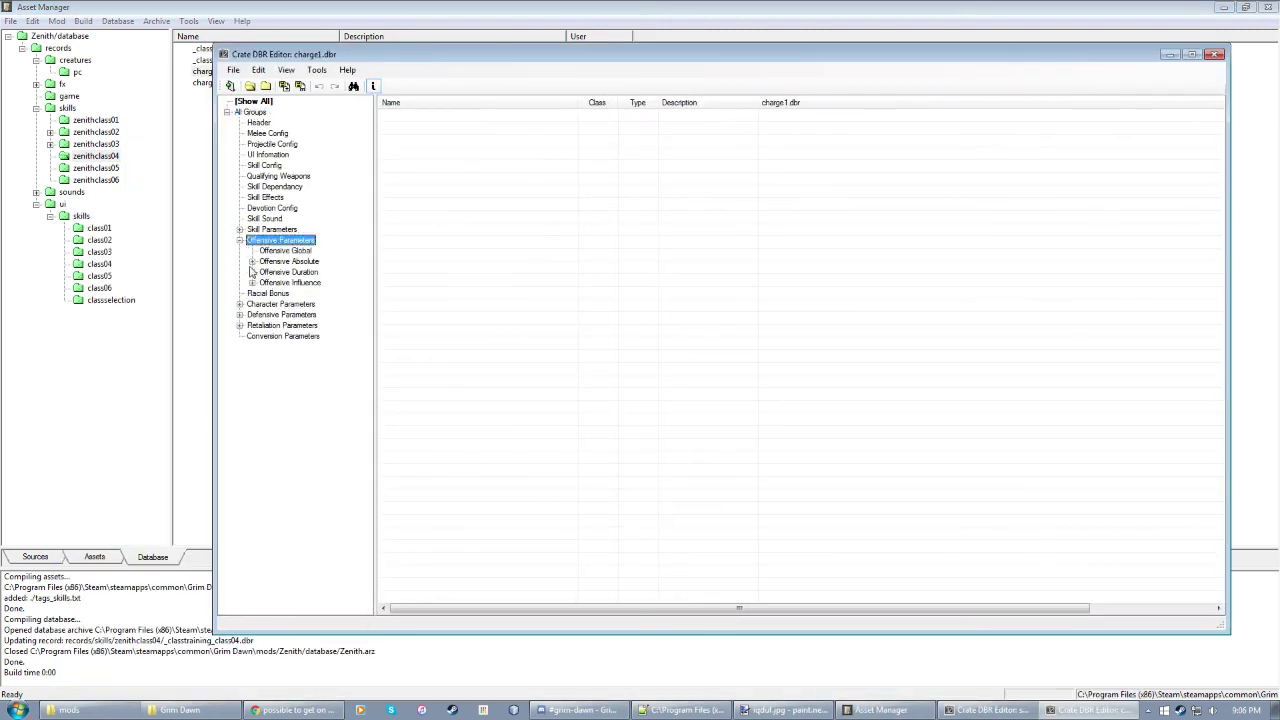
pyautogui.doubleClick(262, 262)
pyautogui.click(290, 326)
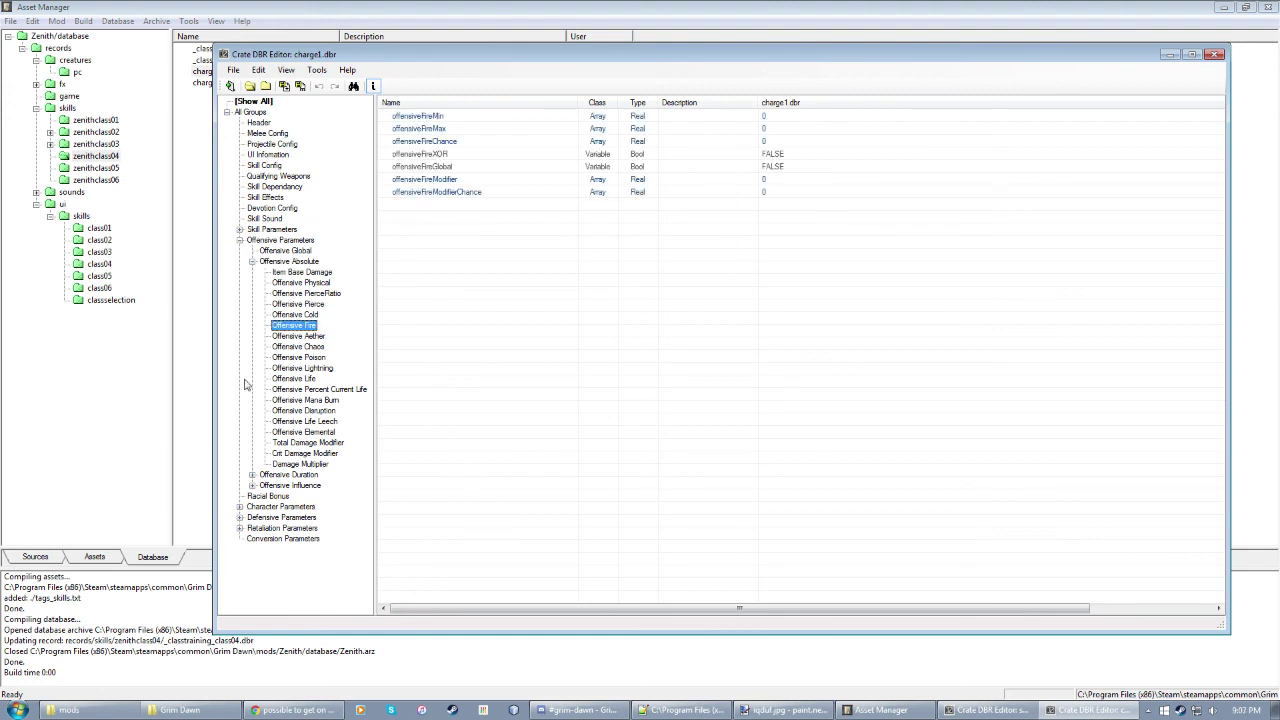
pyautogui.click(239, 241)
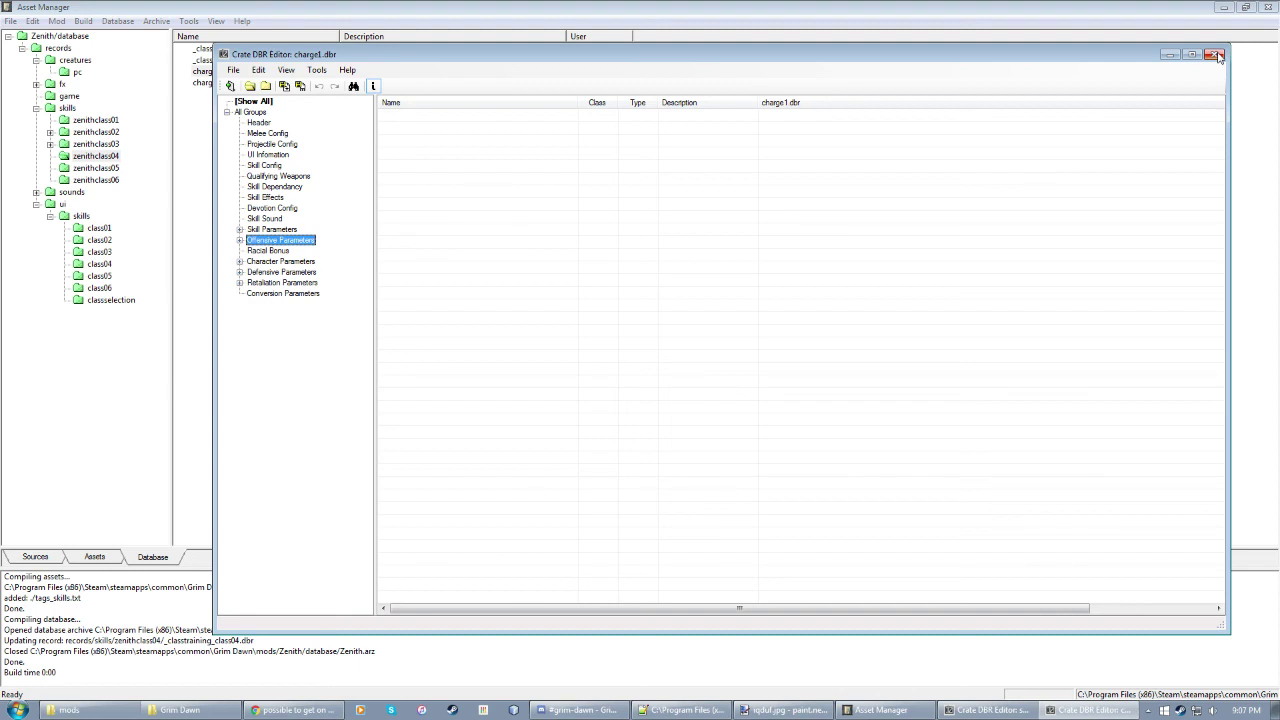
pyautogui.click(1216, 55)
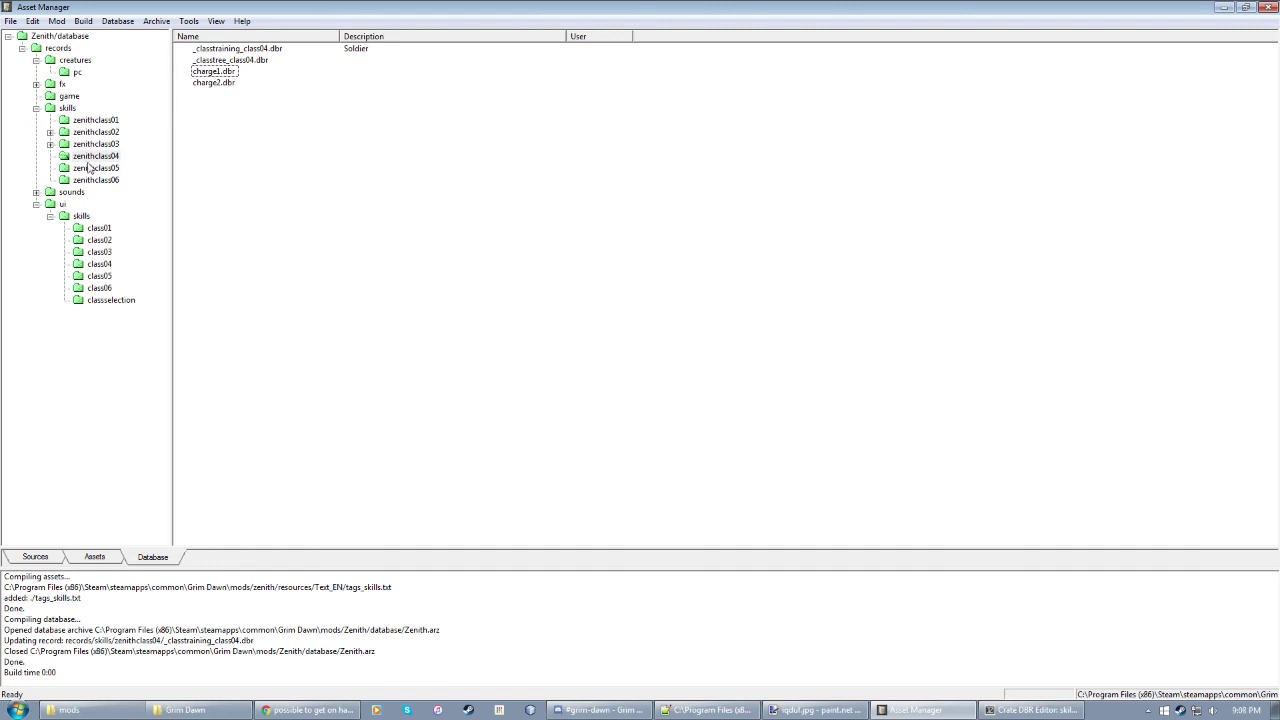
# Step: Browse the skill records in the zenithclass03, zenithclass02 and zenithclass01 folders
pyautogui.click(95, 144)
pyautogui.click(90, 132)
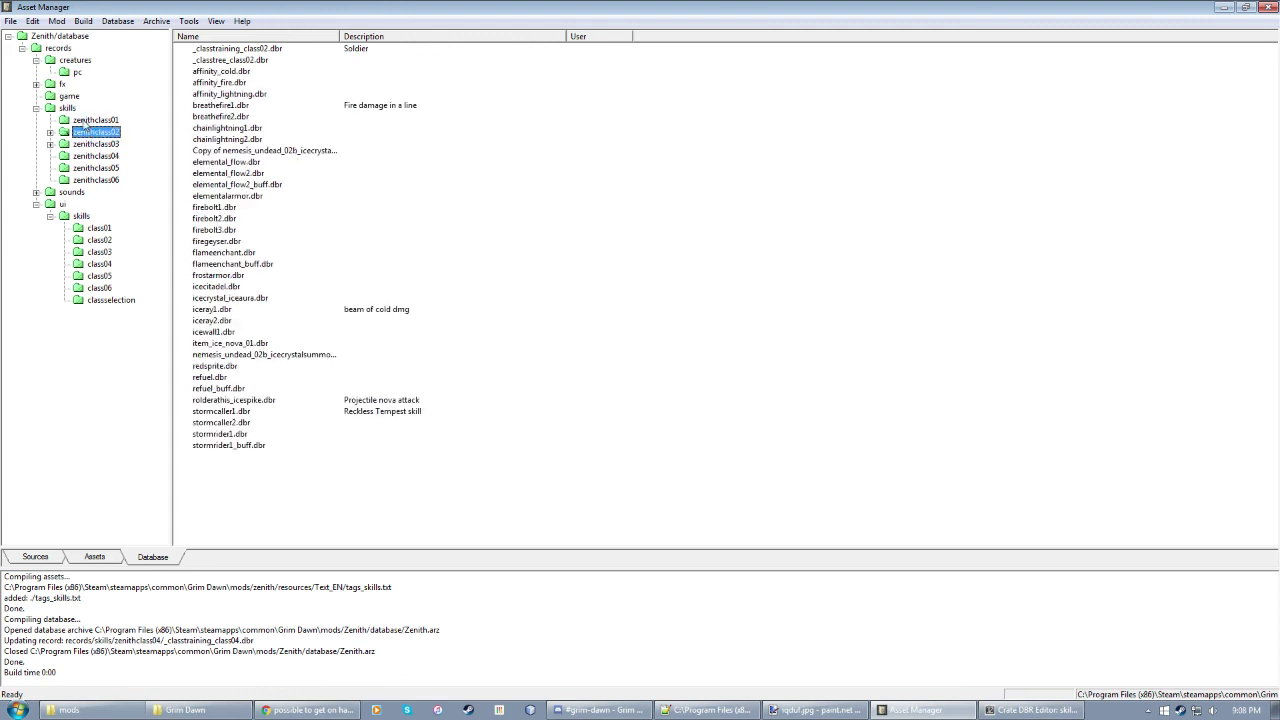
pyautogui.click(86, 120)
pyautogui.click(90, 132)
pyautogui.click(90, 122)
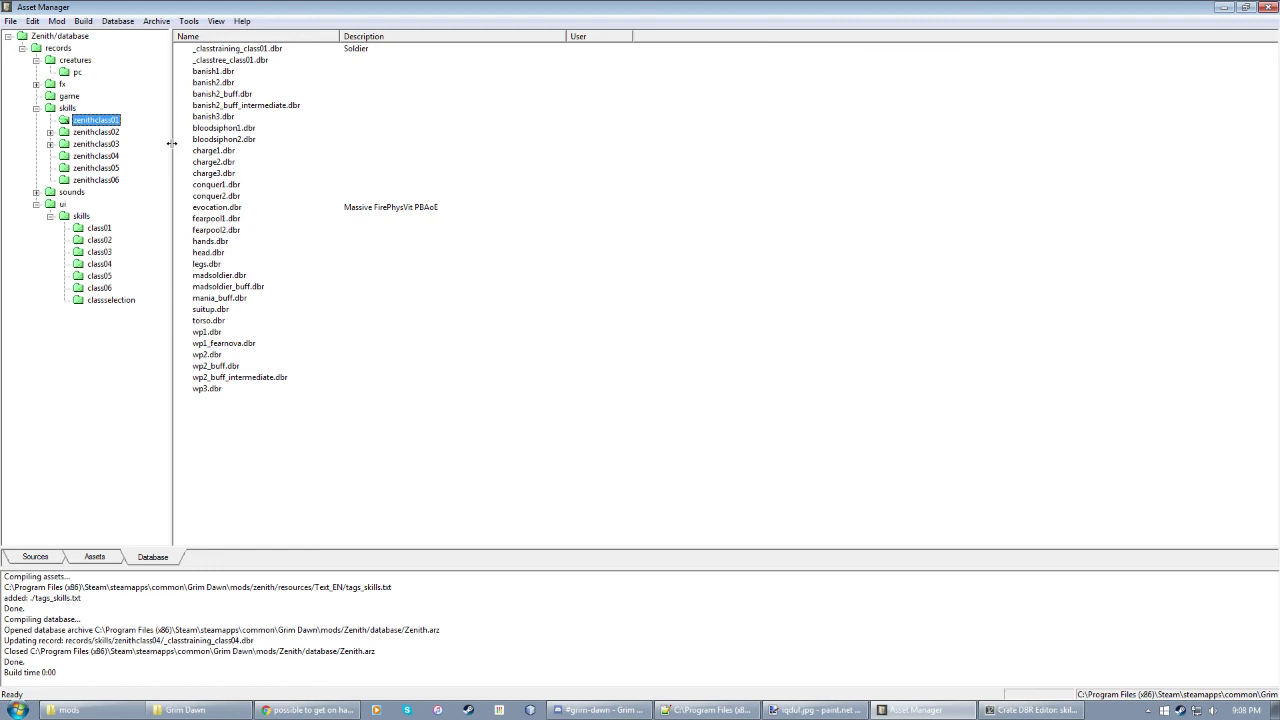
pyautogui.click(594, 325)
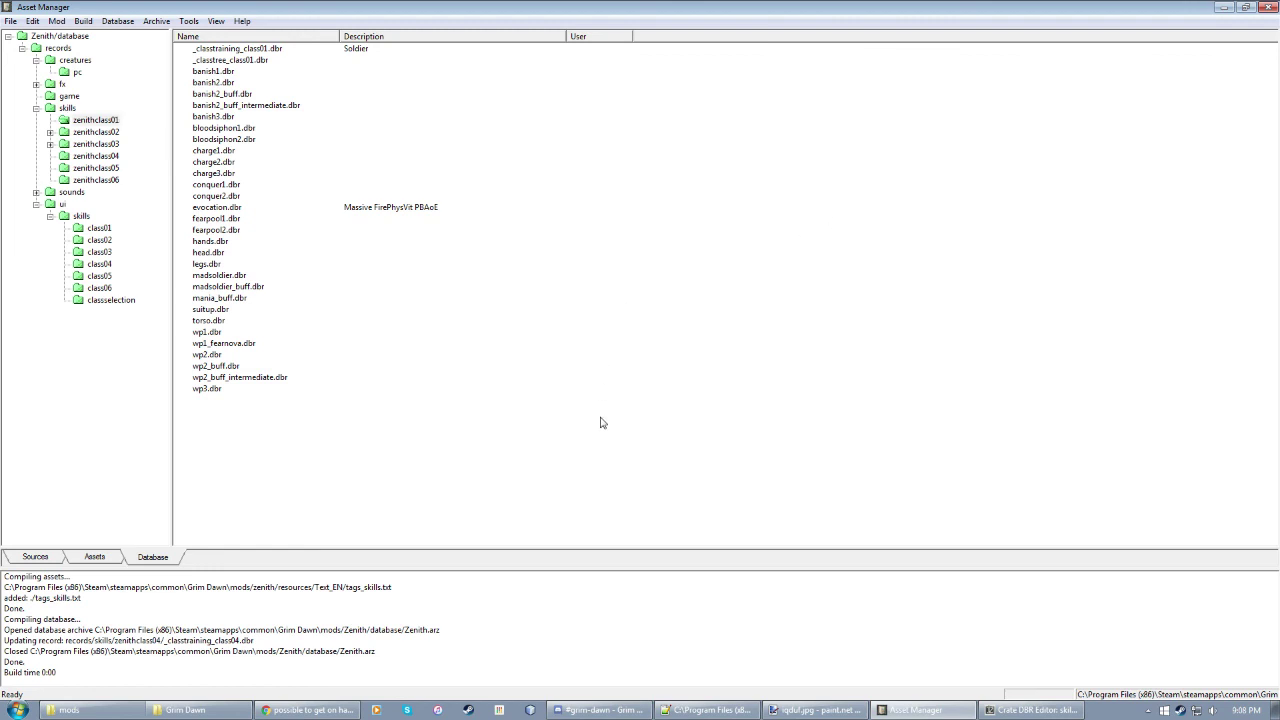